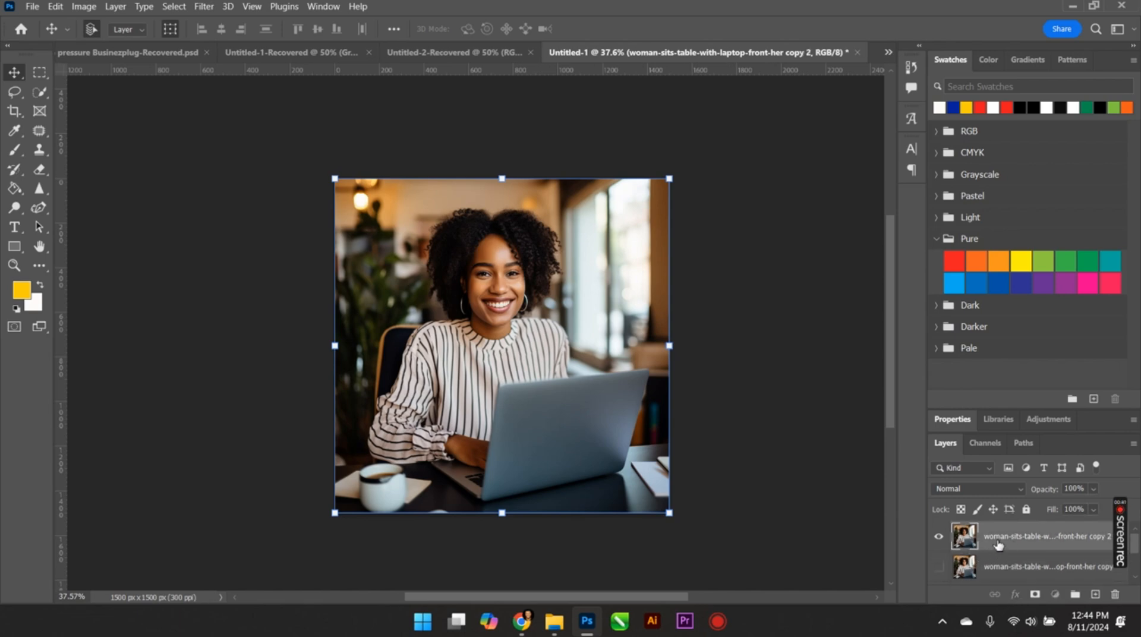
Remove the background from the topmost woman-with-laptop layer using the Remove Background quick action.
left_click(954, 420)
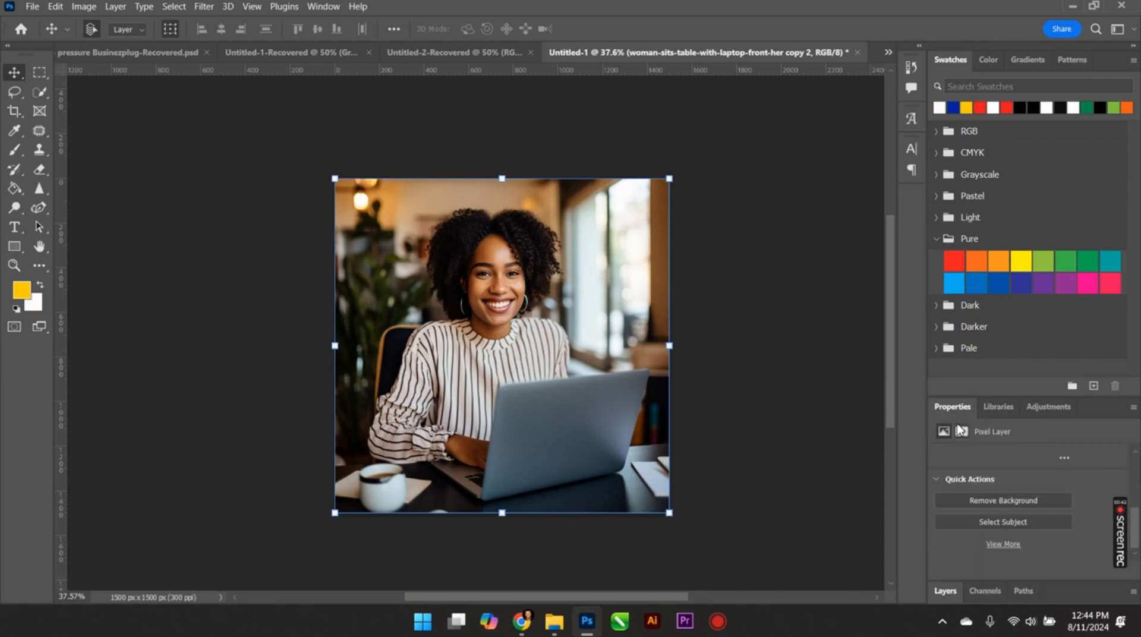
left_click(1003, 502)
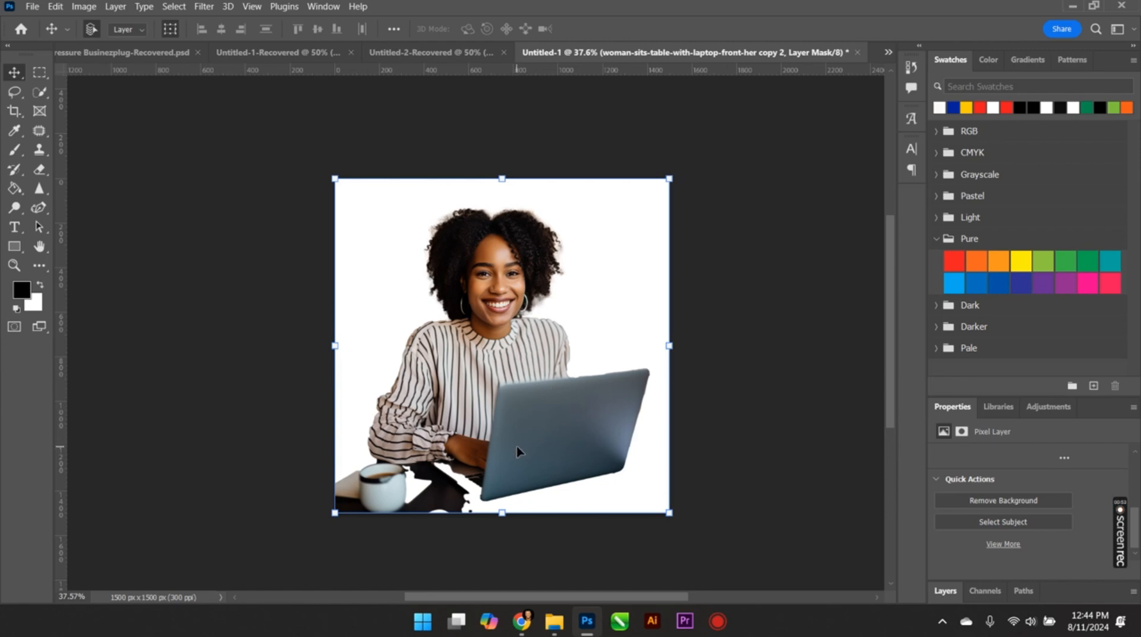
Examine the cutout around the woman, the laptop and the desk for wrongly removed areas.
scroll(518, 447, "up", 3)
scroll(519, 450, "down", 2)
scroll(519, 452, "down", 1)
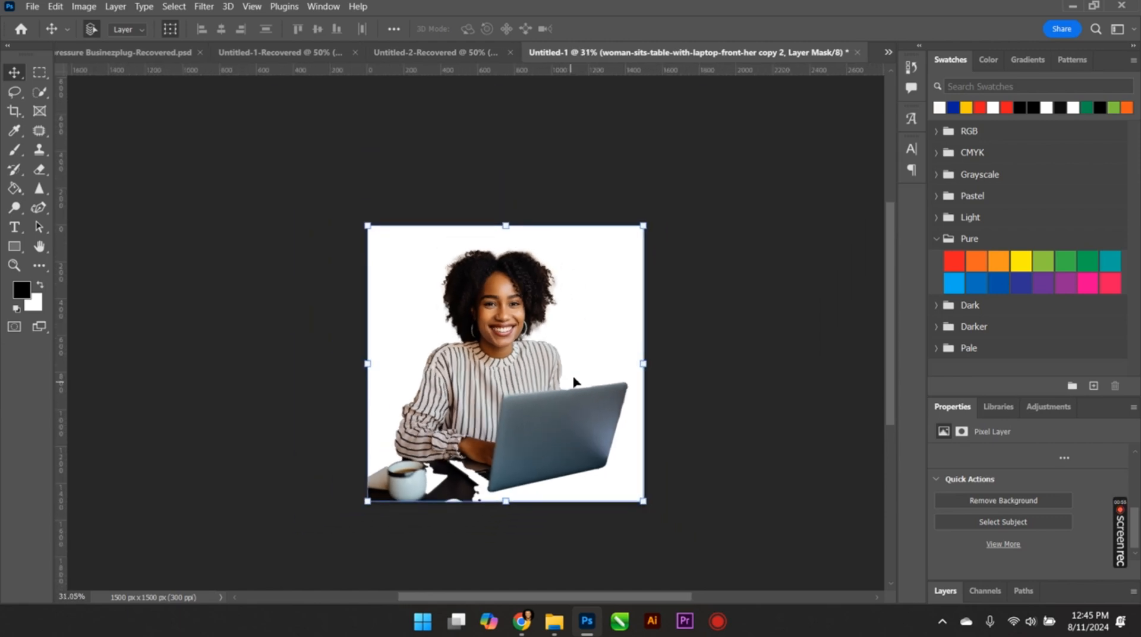
scroll(537, 420, "up", 1)
scroll(536, 420, "down", 2)
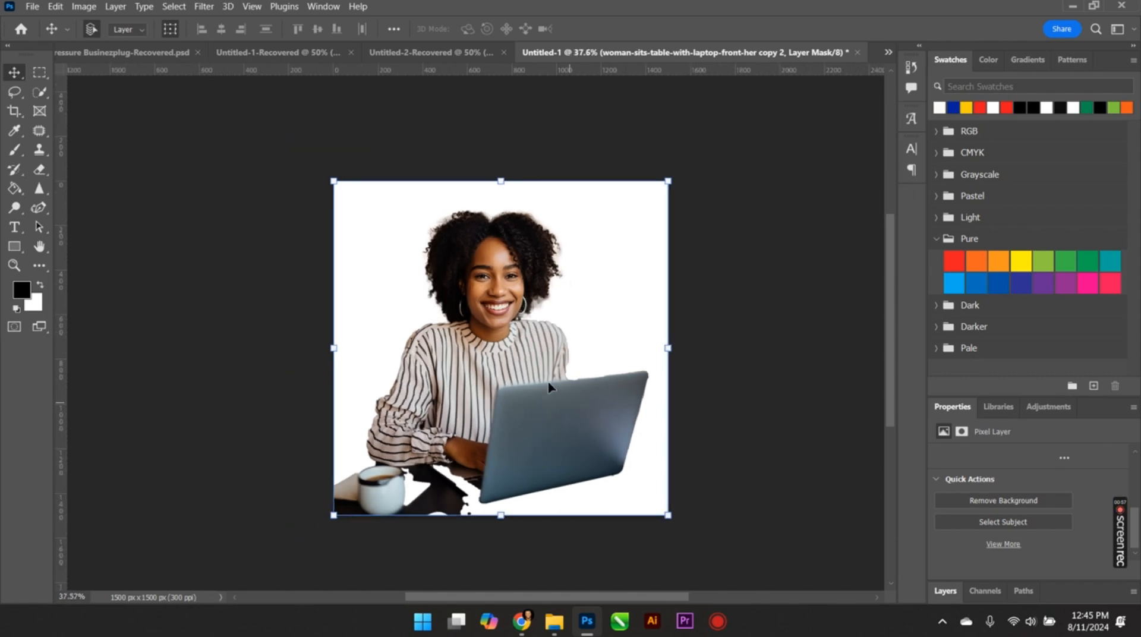
scroll(470, 315, "up", 3)
scroll(470, 315, "up", 3)
scroll(564, 408, "down", 5)
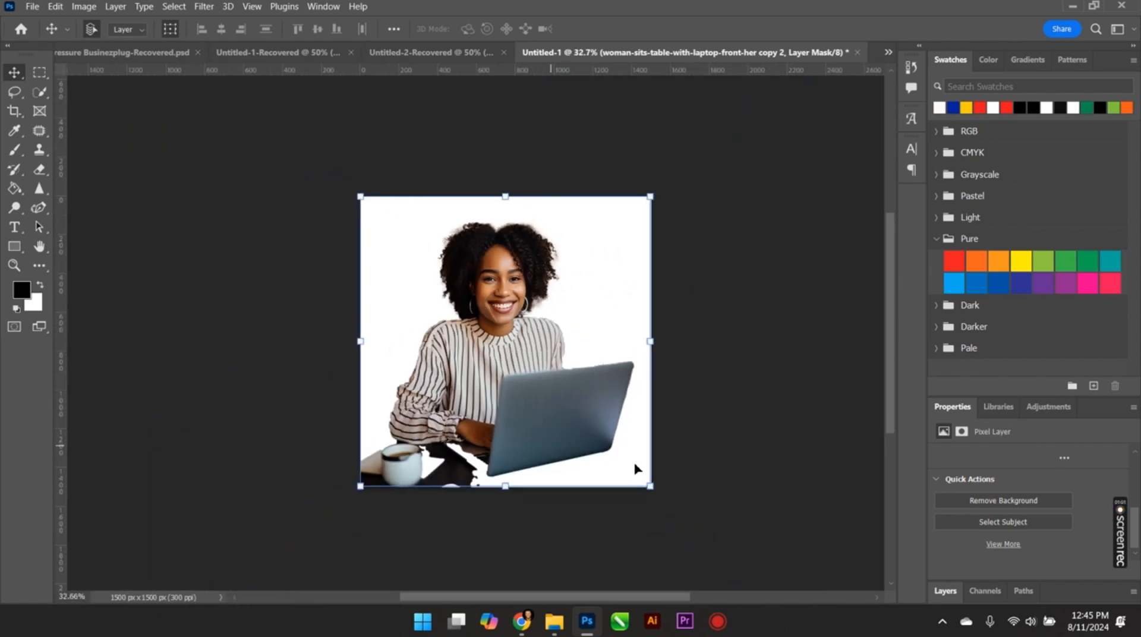
Show the unmasked copy beneath the cutout to compare it with the original desk and laptop area.
left_click(946, 591)
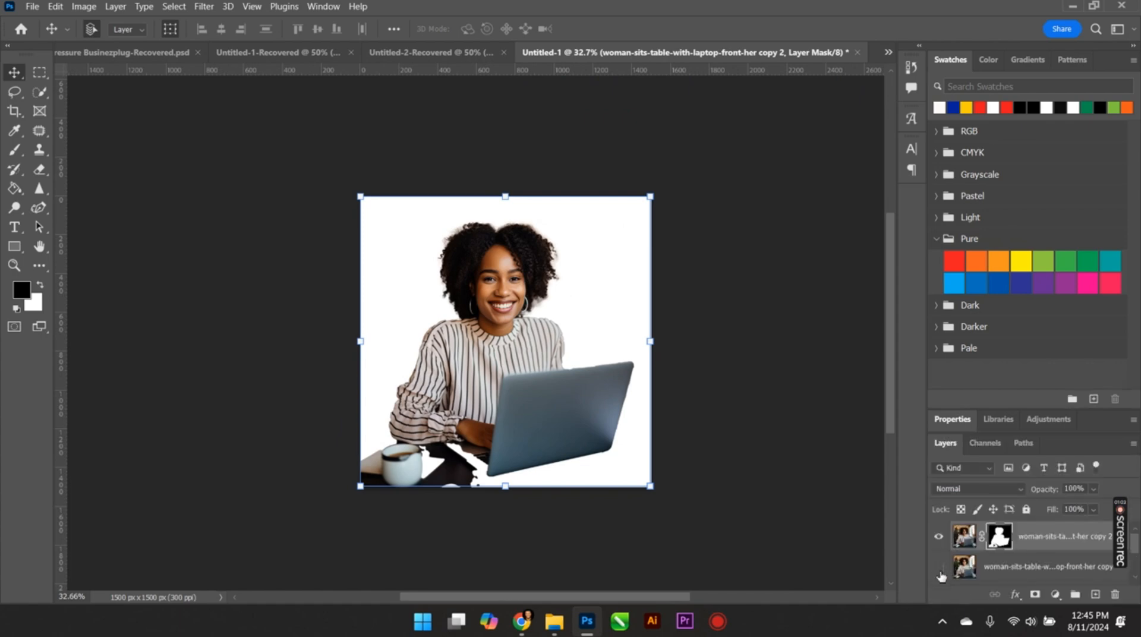
left_click(939, 568)
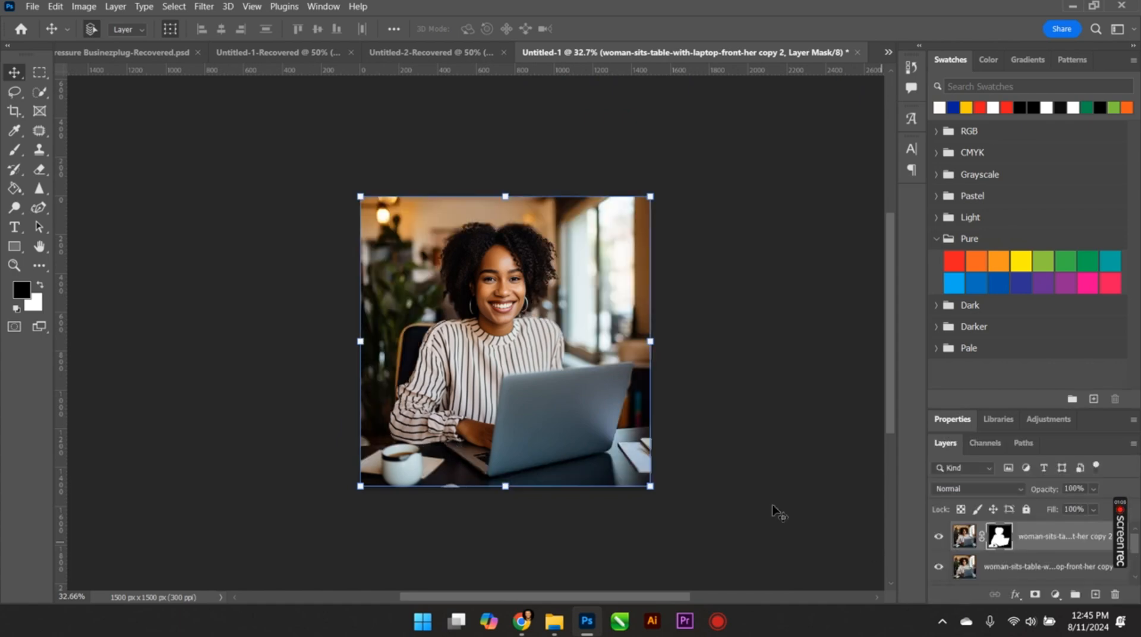
scroll(509, 336, "up", 2)
scroll(501, 359, "down", 1)
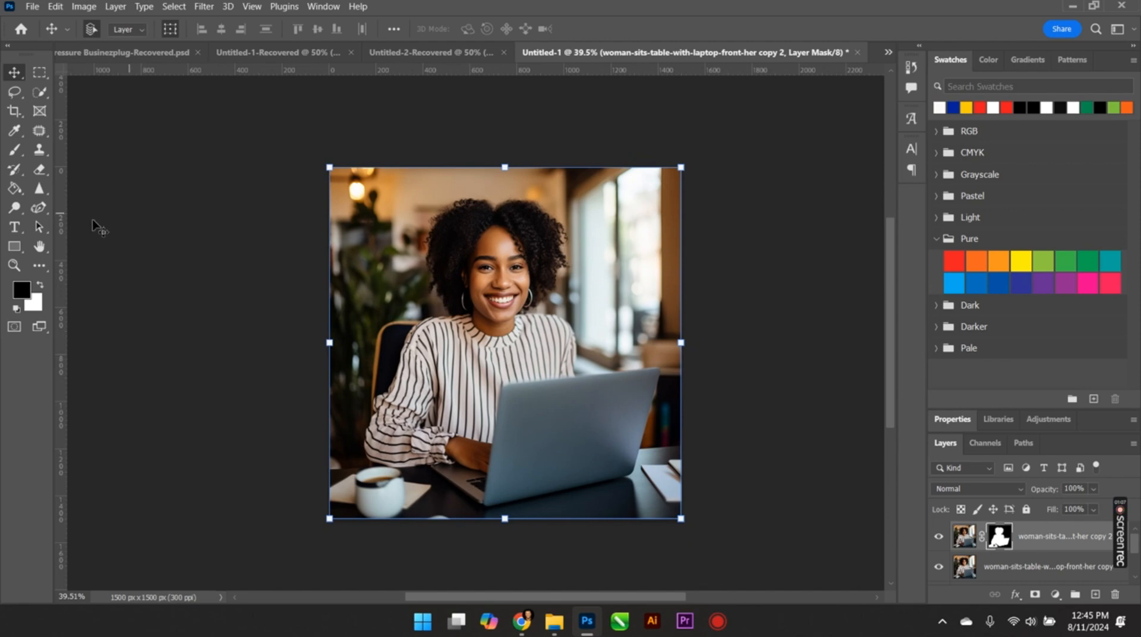
Activate the Brush tool and hide the unmasked copy beneath the cutout.
left_click(14, 150)
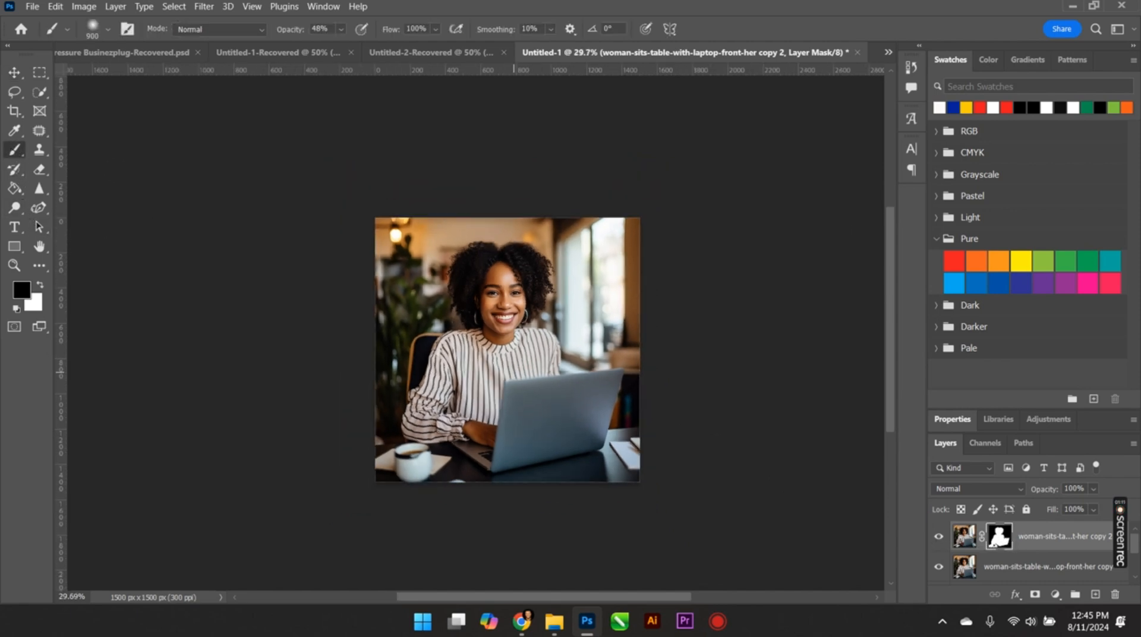
scroll(512, 369, "down", 1)
scroll(511, 386, "up", 1)
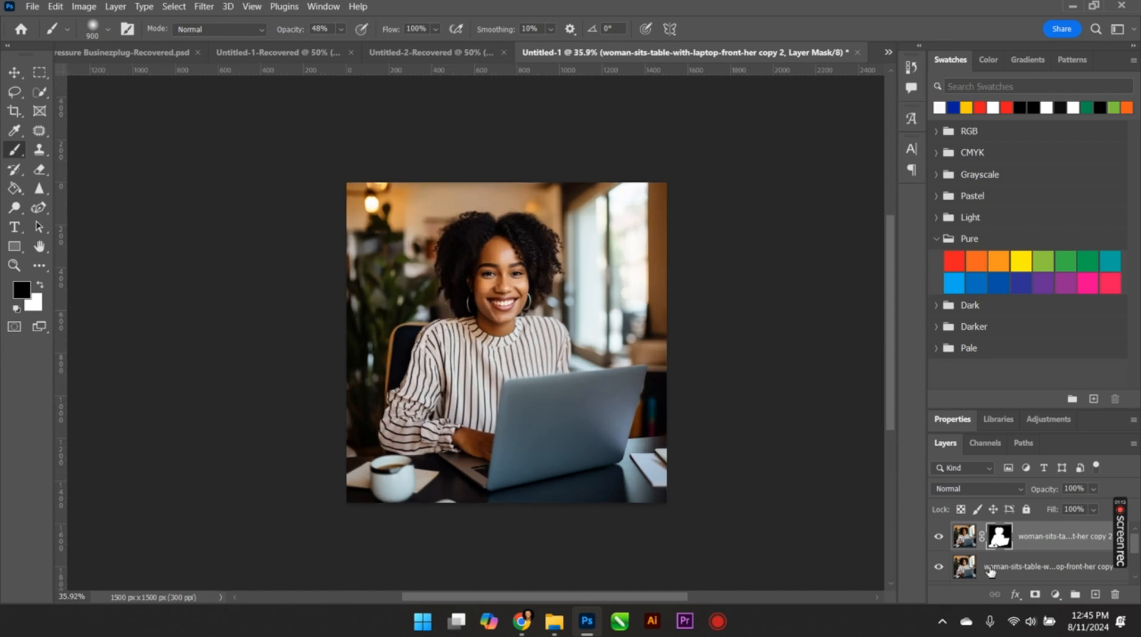
left_click(938, 568)
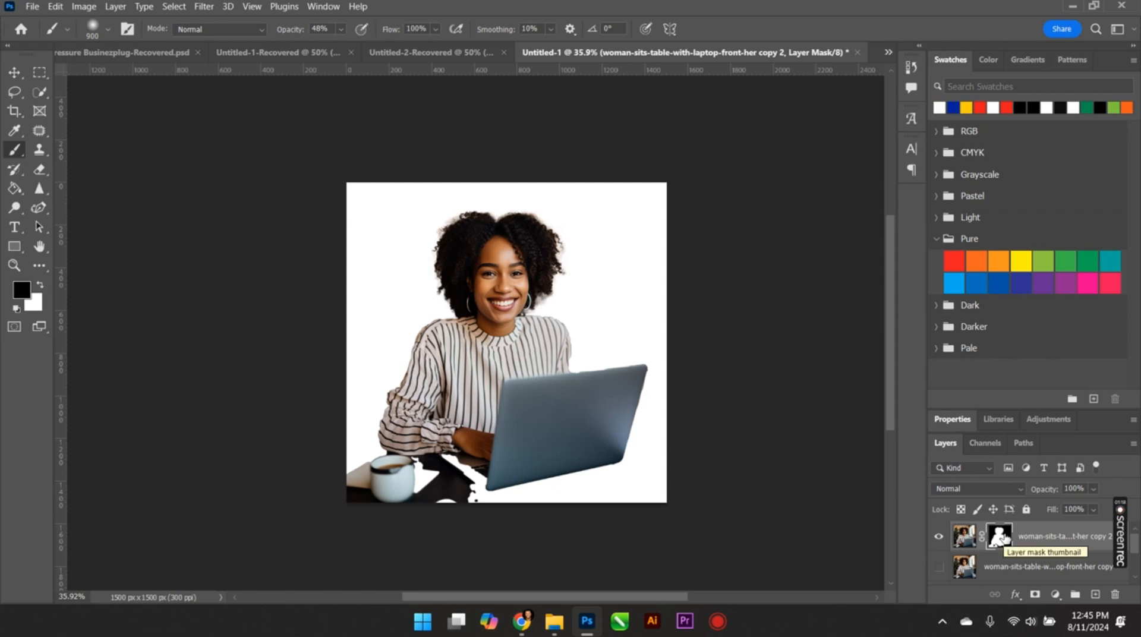
Reduce the brush size to 300 and dab black on the layer mask over the laptop lid.
key("bracketleft")
key("bracketleft")
key("bracketleft")
key("bracketleft")
key("bracketleft")
key("bracketleft")
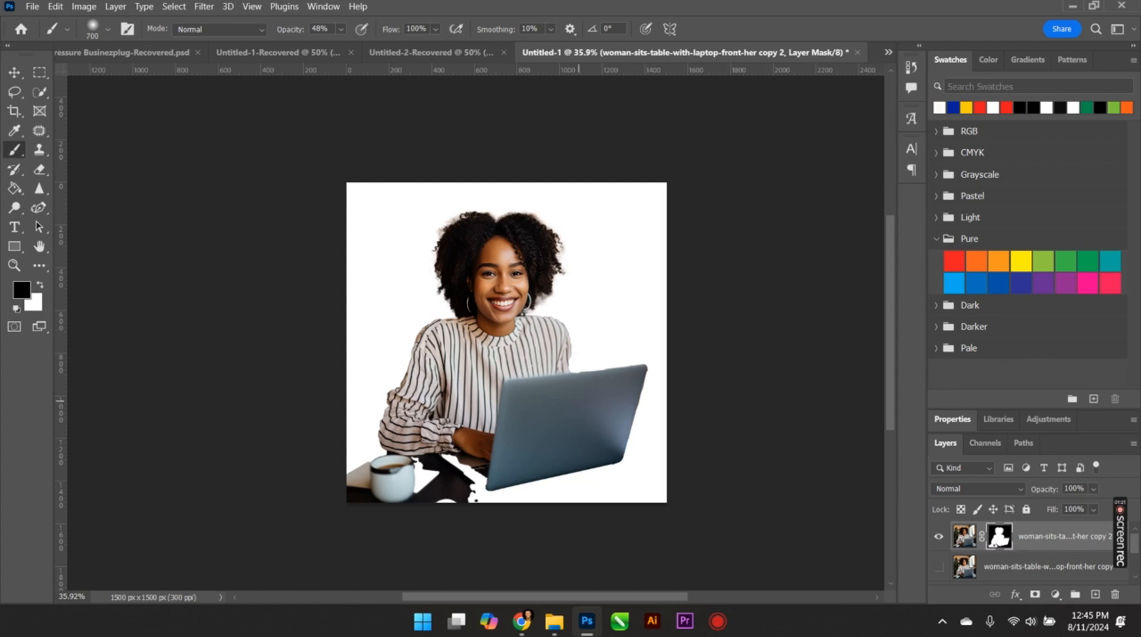
left_click(556, 412)
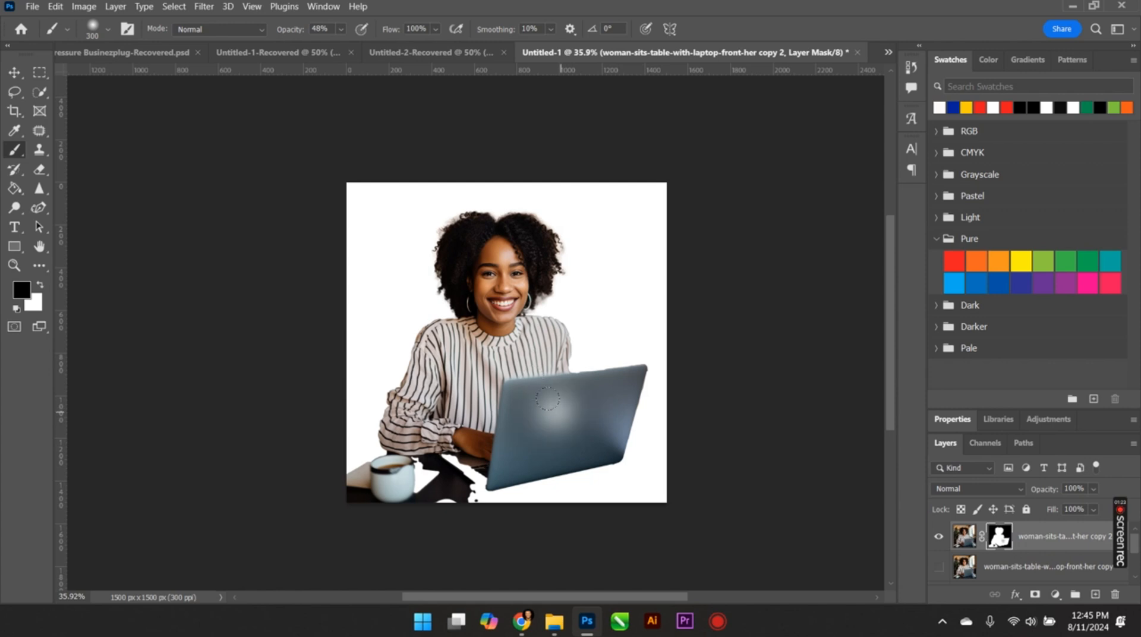
Switch the brush colour to white, set its opacity to 100%, and paint the faded laptop spot back in on the mask.
key("x")
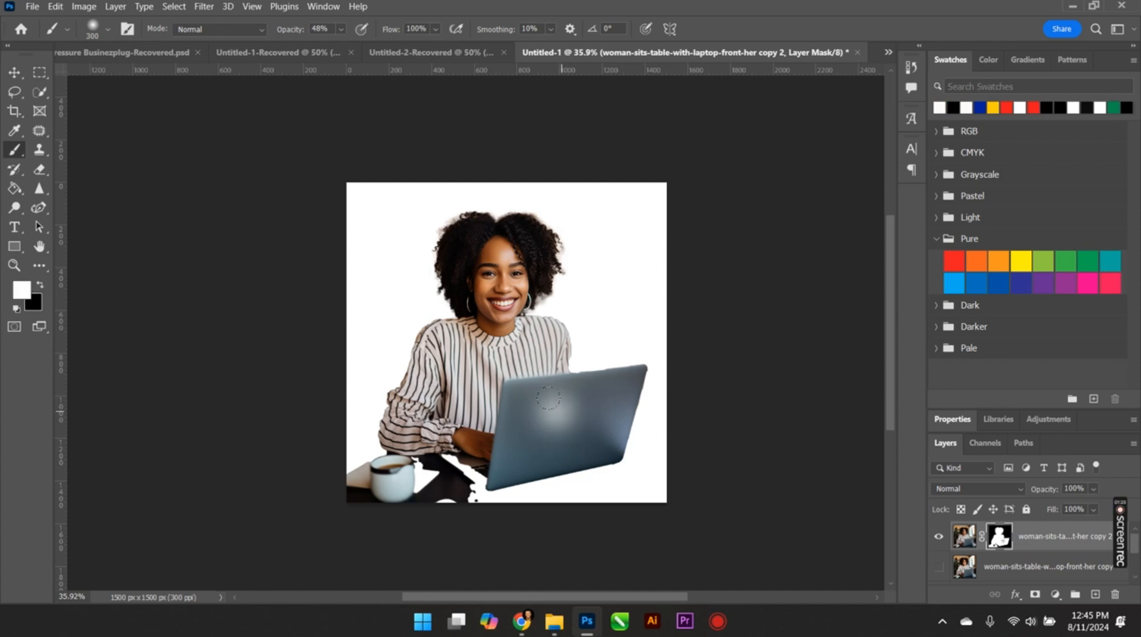
mouse_move(548, 398)
left_mouse_down()
mouse_move(556, 410)
mouse_move(535, 397)
left_mouse_up()
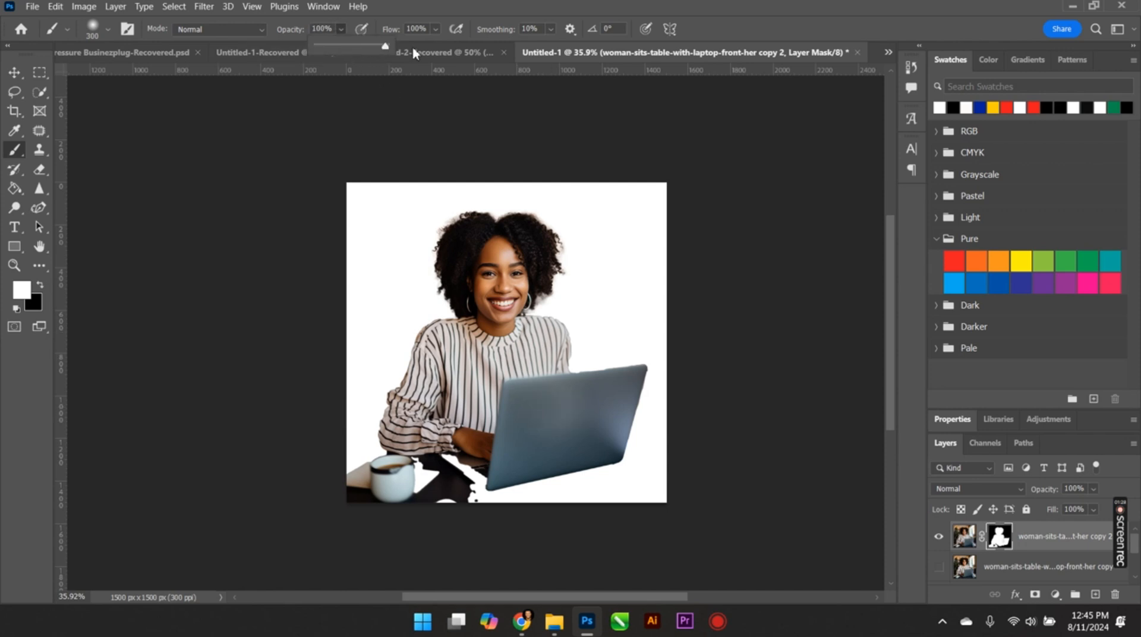
left_click(564, 421)
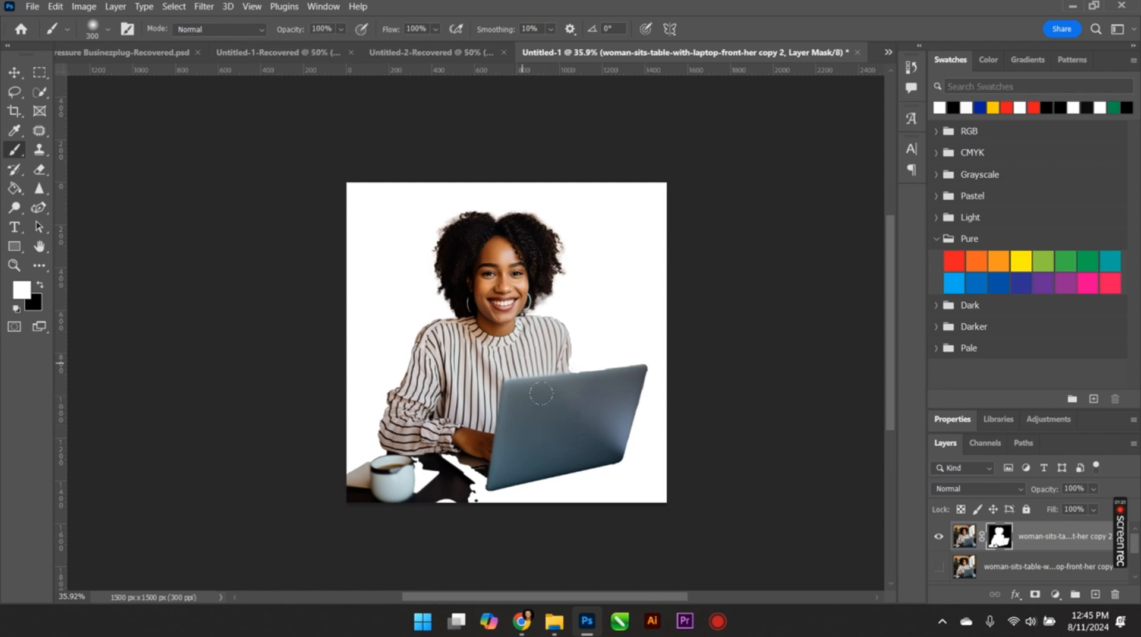
Paint white on the mask to restore the desk around the cup, beneath the laptop and across to the notebook.
mouse_move(500, 435)
left_mouse_down()
mouse_move(476, 454)
mouse_move(476, 473)
mouse_move(461, 448)
mouse_move(509, 441)
mouse_move(411, 454)
mouse_move(416, 475)
left_mouse_up()
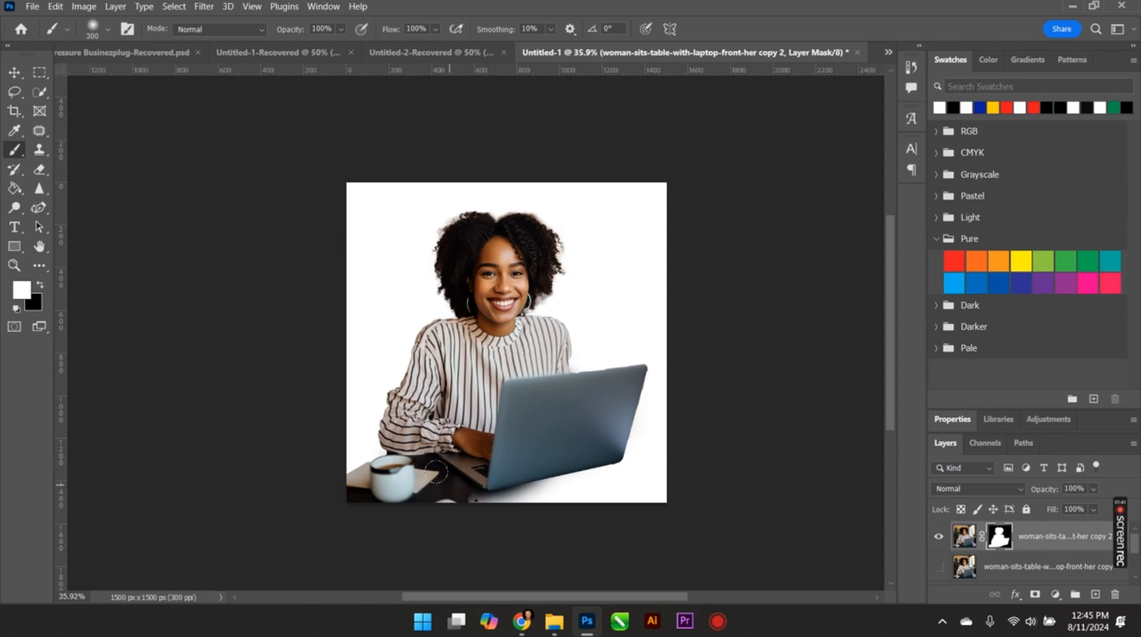
scroll(523, 452, "down", 3)
scroll(511, 463, "up", 2)
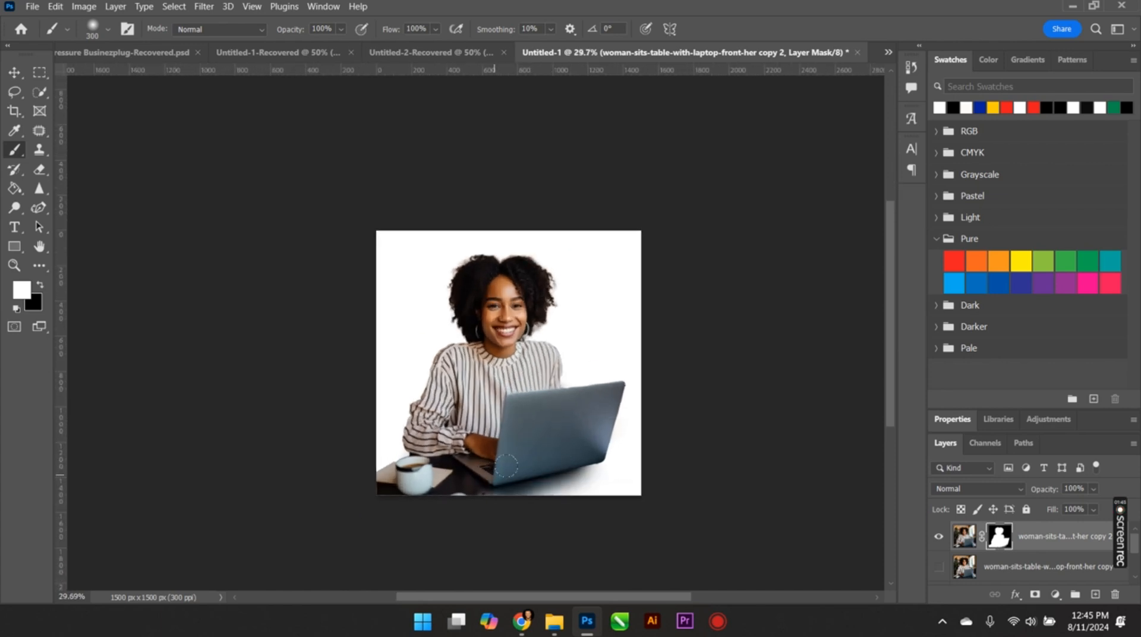
mouse_move(506, 465)
left_mouse_down()
mouse_move(565, 450)
mouse_move(589, 470)
mouse_move(577, 474)
mouse_move(641, 478)
mouse_move(583, 453)
left_mouse_up()
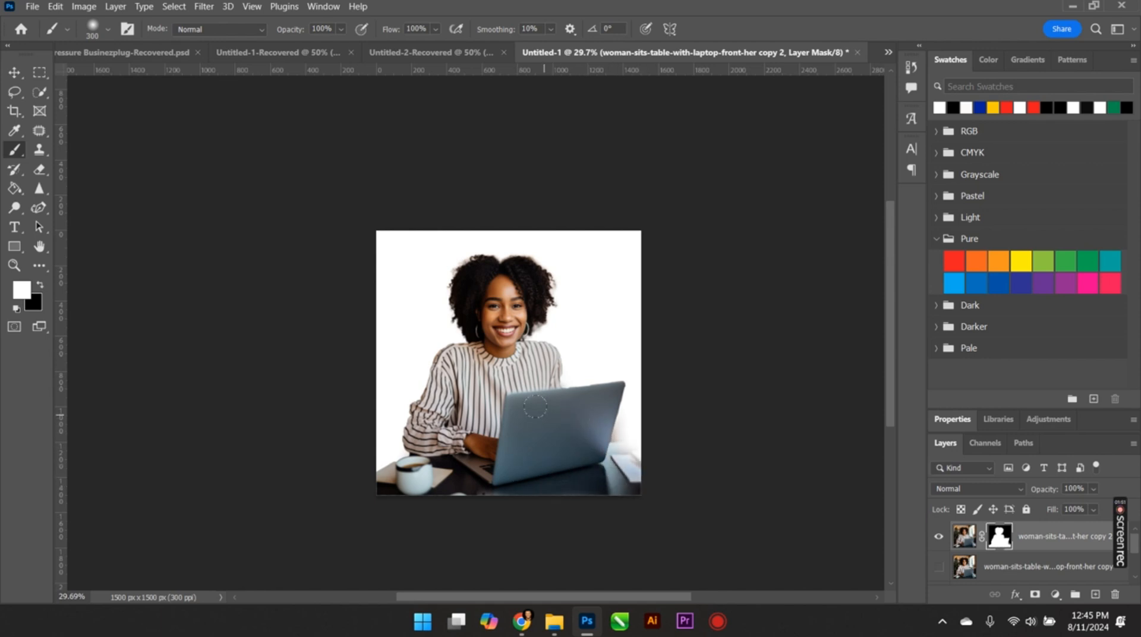
Reduce the brush size to 25 and restore the shirt's edge along the sleeve and shoulder opposite the laptop's outer corner.
scroll(544, 417, "down", 3)
scroll(526, 395, "up", 8)
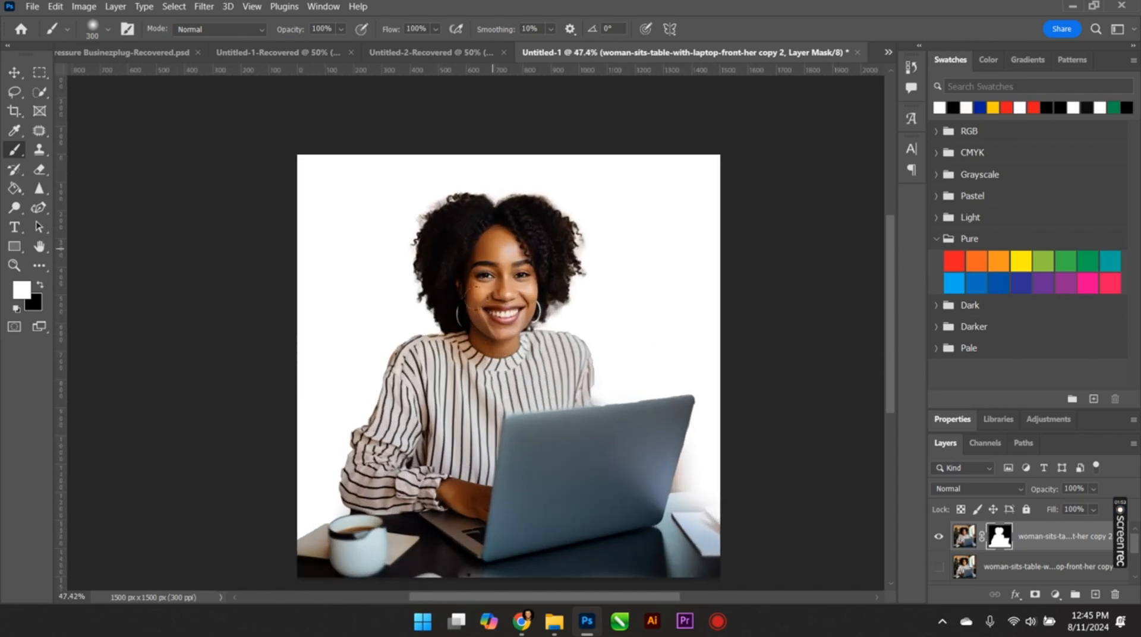
scroll(475, 392, "up", 5)
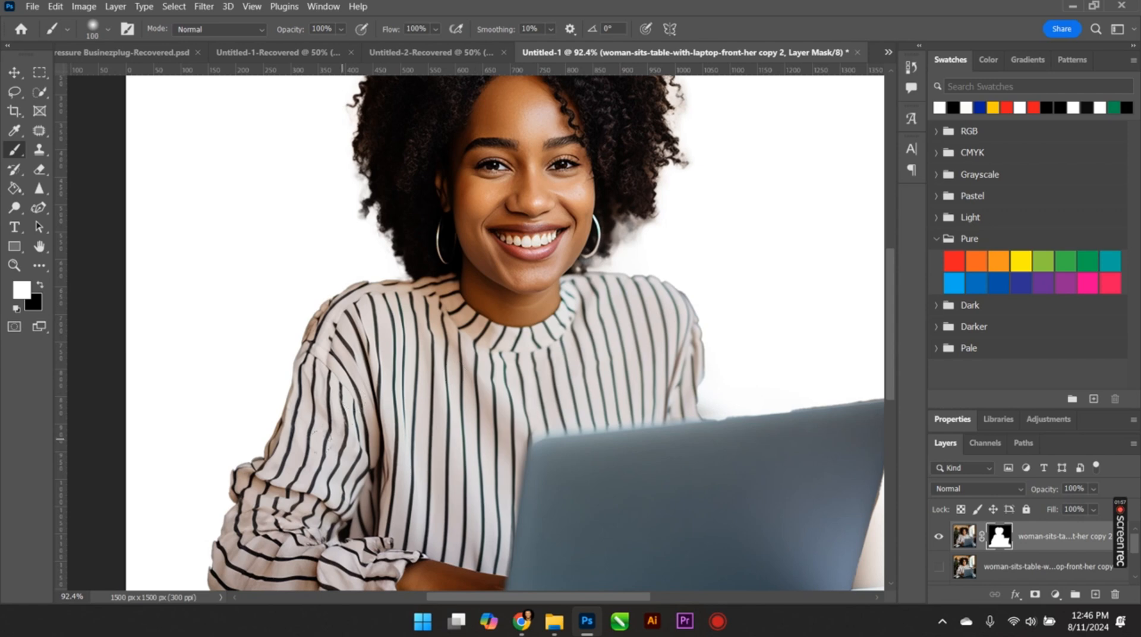
scroll(262, 473, "up", 3)
key("bracketleft")
key("bracketleft")
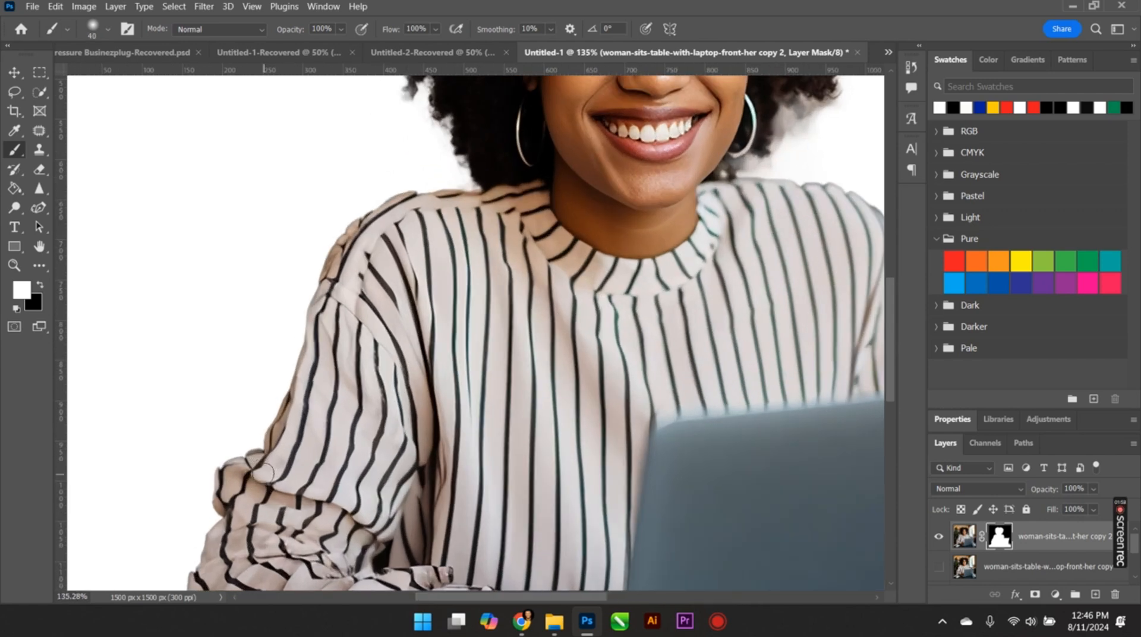
left_click_drag(284, 422, 340, 273)
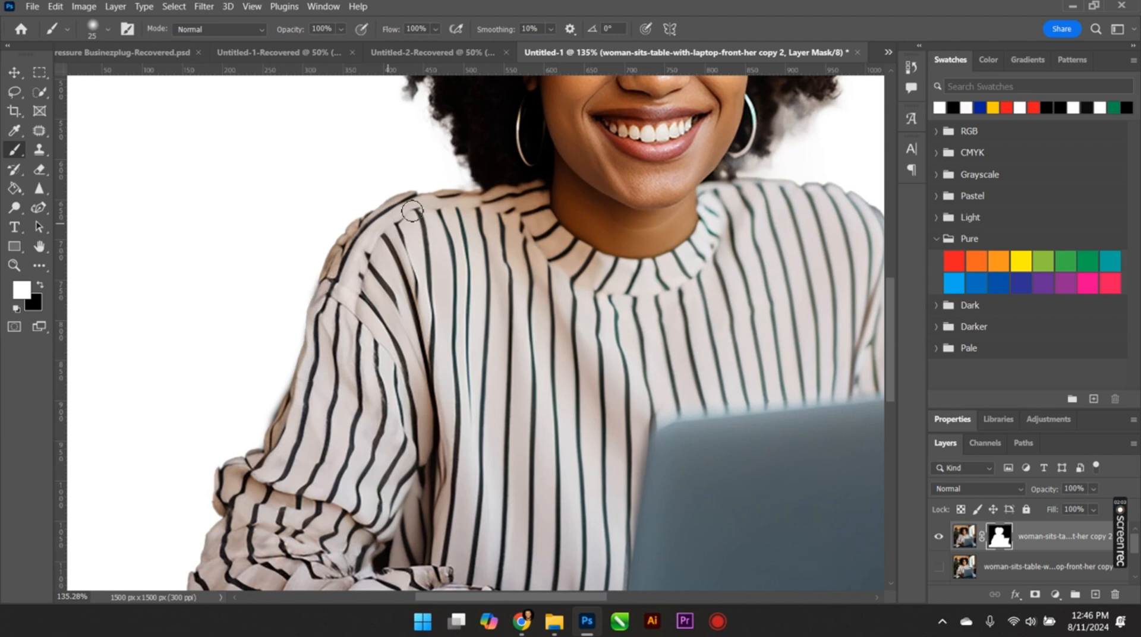
left_click_drag(412, 211, 462, 210)
Paint white on the mask along the laptop lid's upper edge, from the sleeve to the outer corner.
scroll(595, 312, "down", 3)
scroll(667, 222, "up", 2)
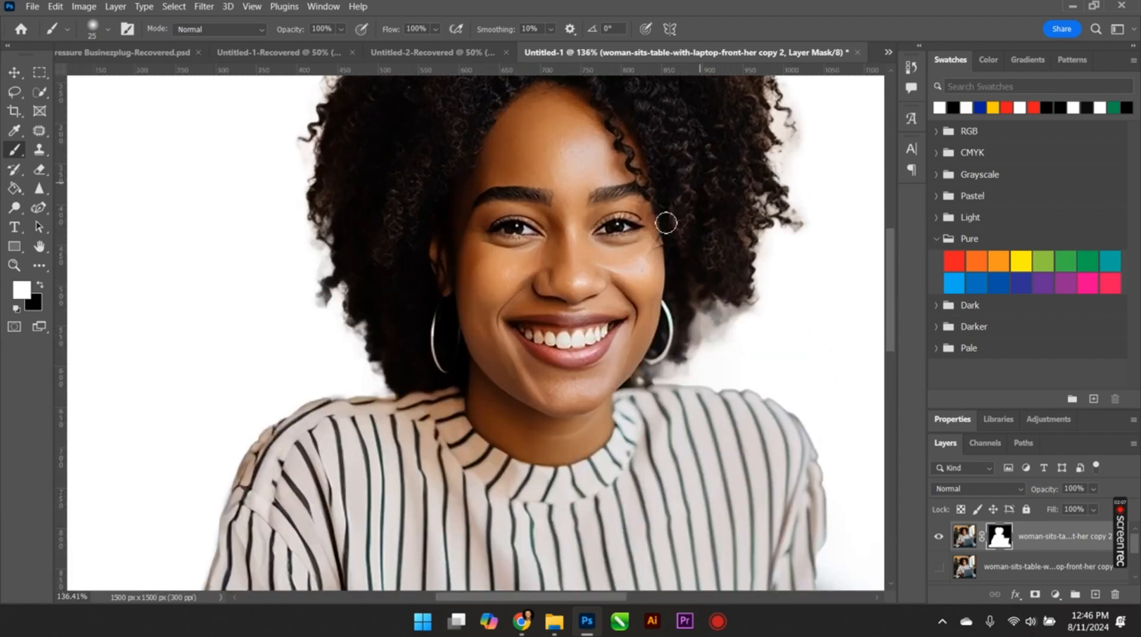
scroll(711, 385, "down", 2)
scroll(729, 382, "up", 4)
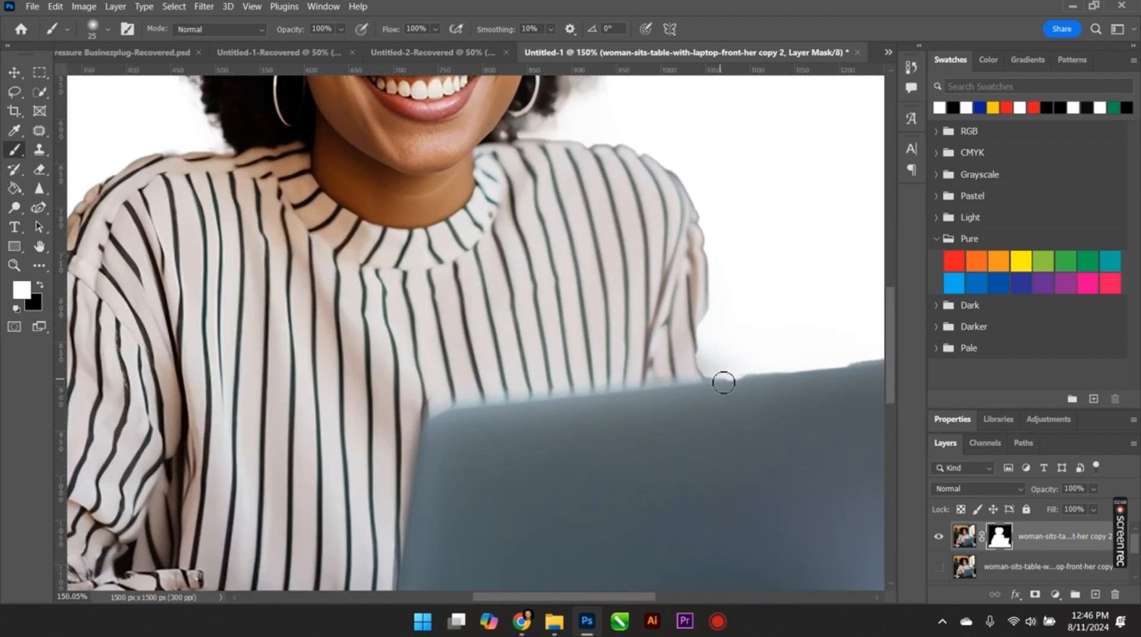
mouse_move(706, 384)
left_mouse_down()
mouse_move(684, 352)
mouse_move(683, 329)
mouse_move(688, 363)
mouse_move(700, 316)
mouse_move(710, 375)
mouse_move(724, 381)
mouse_move(696, 298)
mouse_move(727, 393)
left_mouse_up()
scroll(629, 407, "down", 3)
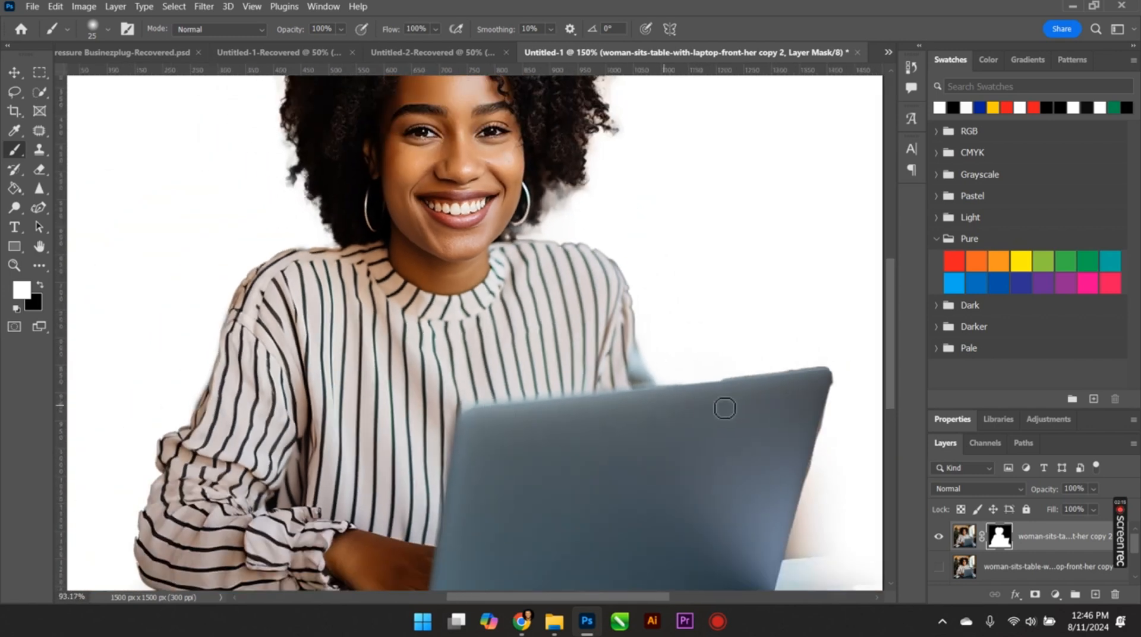
mouse_move(719, 392)
left_mouse_down()
mouse_move(820, 377)
mouse_move(806, 379)
left_mouse_up()
scroll(696, 397, "up", 2)
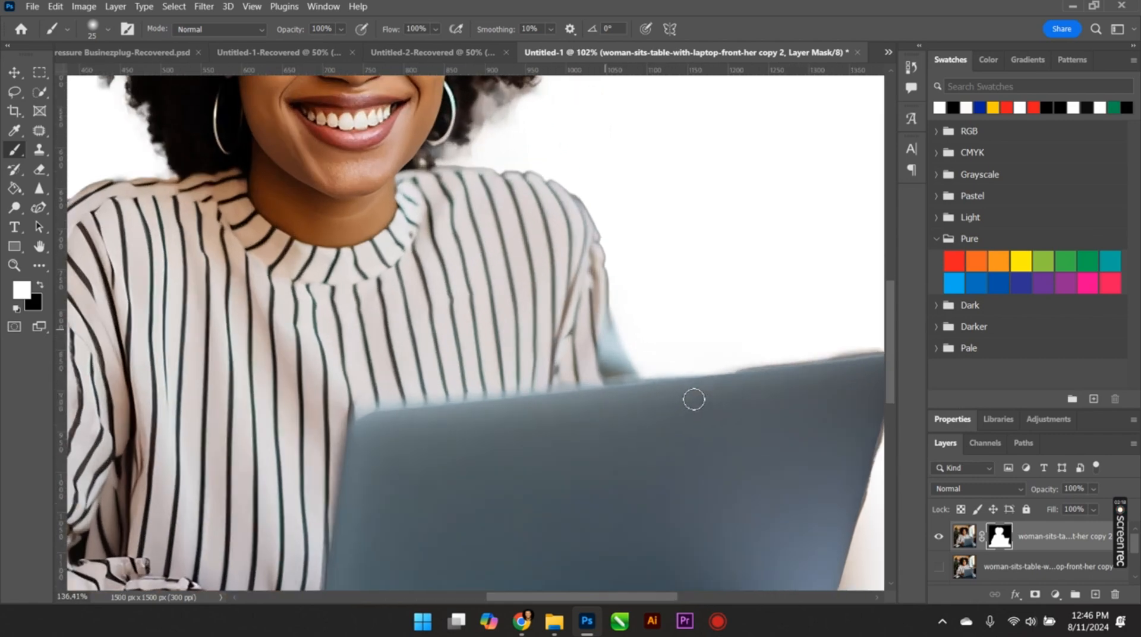
Reduce the brush size to 10 and refine the mask along the laptop lid's upper edge out to its corner.
key("bracketleft")
scroll(657, 393, "up", 3)
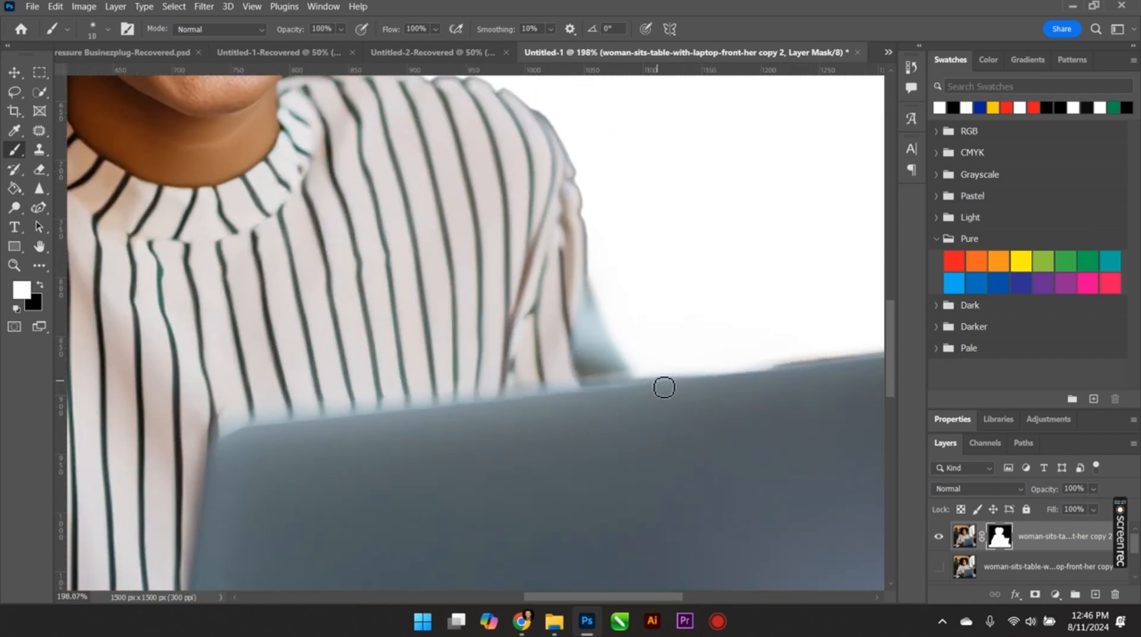
mouse_move(707, 387)
left_mouse_down()
mouse_move(783, 373)
mouse_move(362, 411)
mouse_move(606, 394)
left_mouse_up()
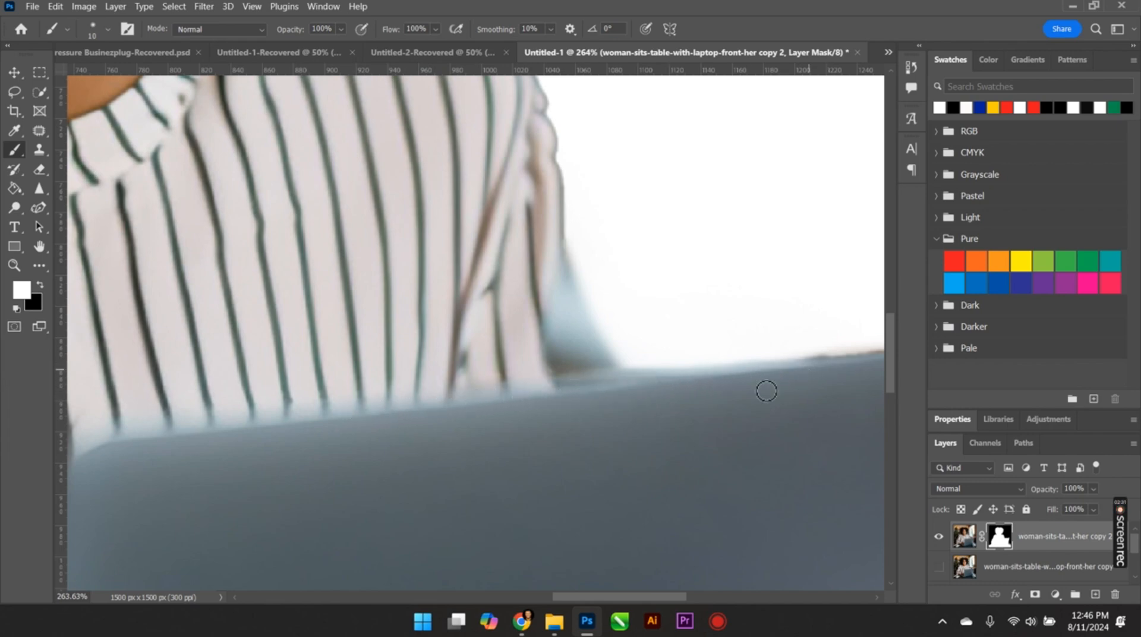
scroll(529, 380, "down", 4)
scroll(653, 369, "up", 2)
scroll(654, 370, "up", 2)
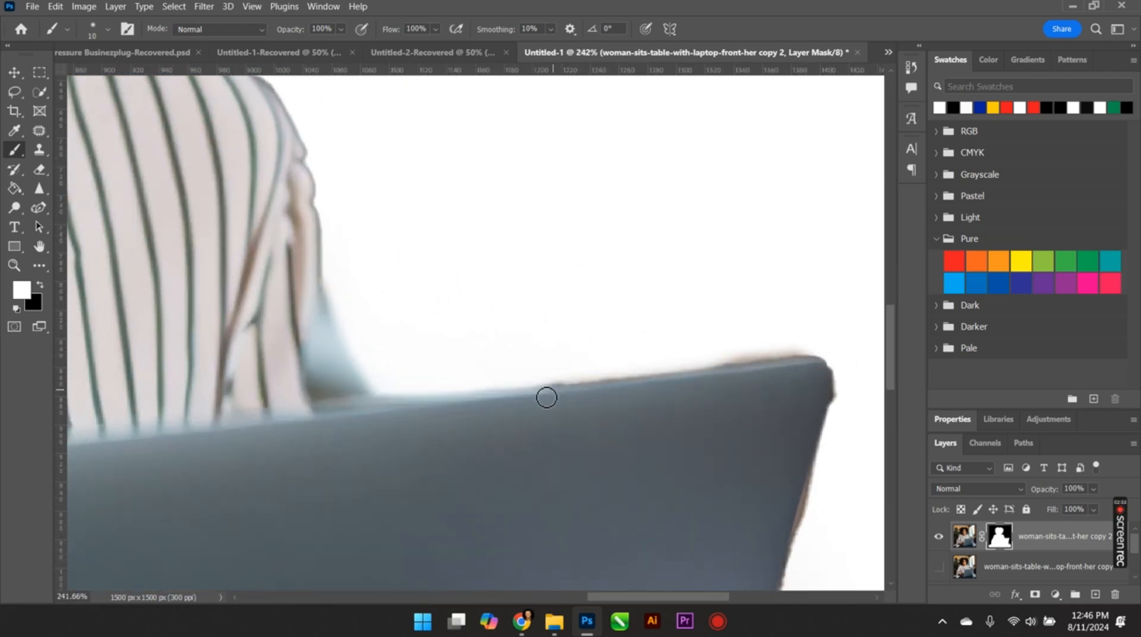
left_click_drag(546, 398, 790, 375)
scroll(827, 429, "down", 4)
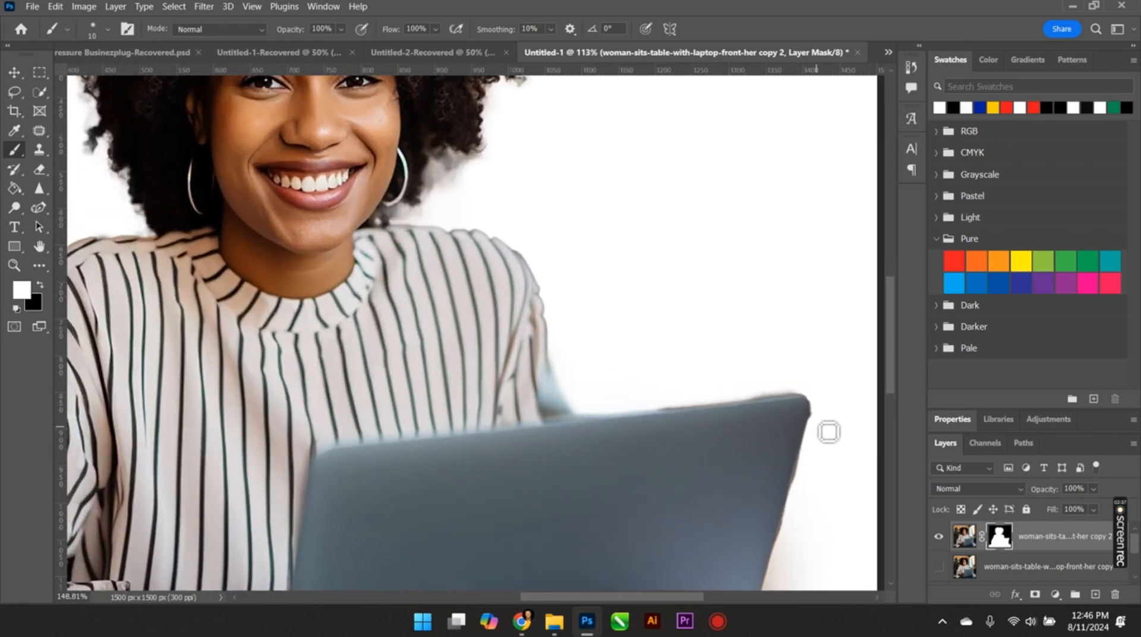
Switch the brush to black and paint away the fringe around the laptop lid's outer corner and down its side edge.
scroll(828, 427, "up", 4)
key("x")
scroll(834, 413, "up", 2)
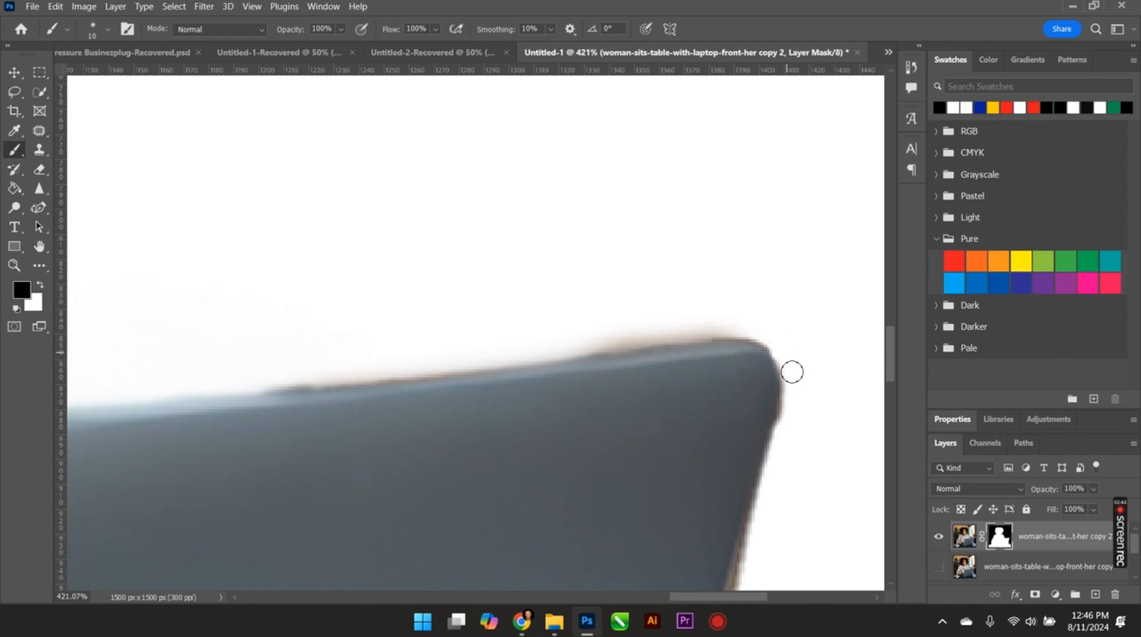
scroll(785, 451, "down", 2)
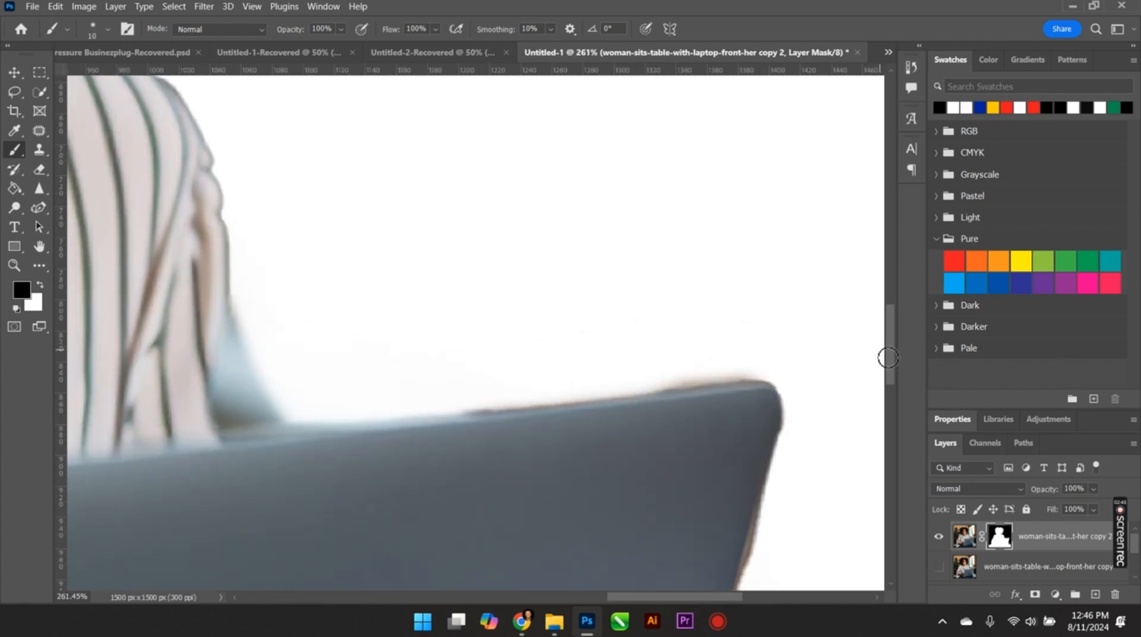
left_click_drag(890, 357, 892, 409)
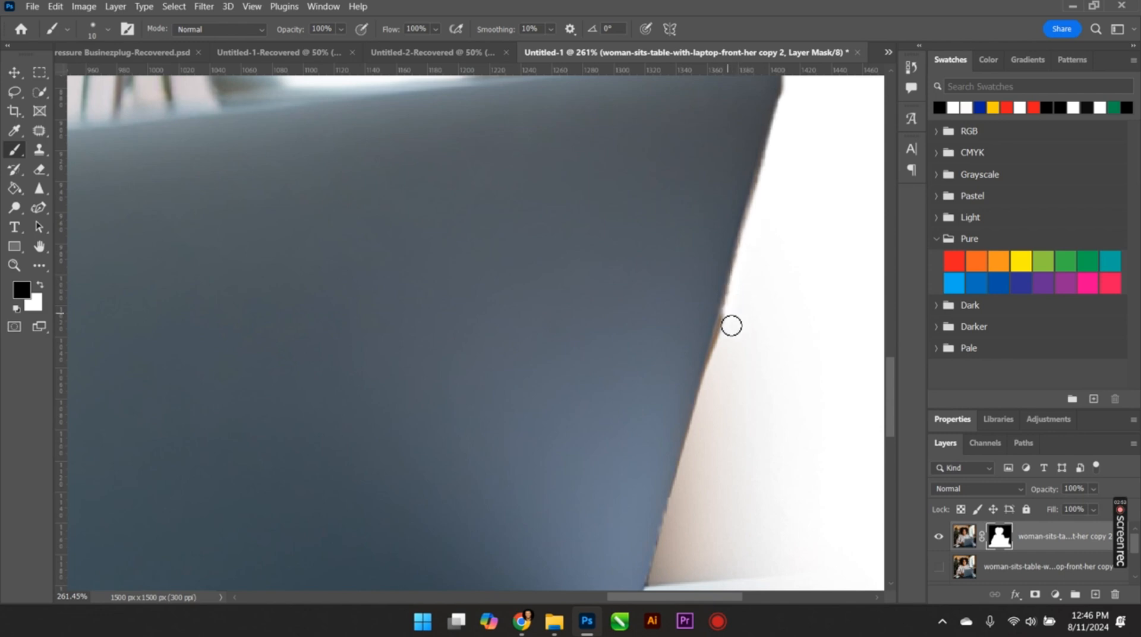
scroll(733, 383, "down", 5)
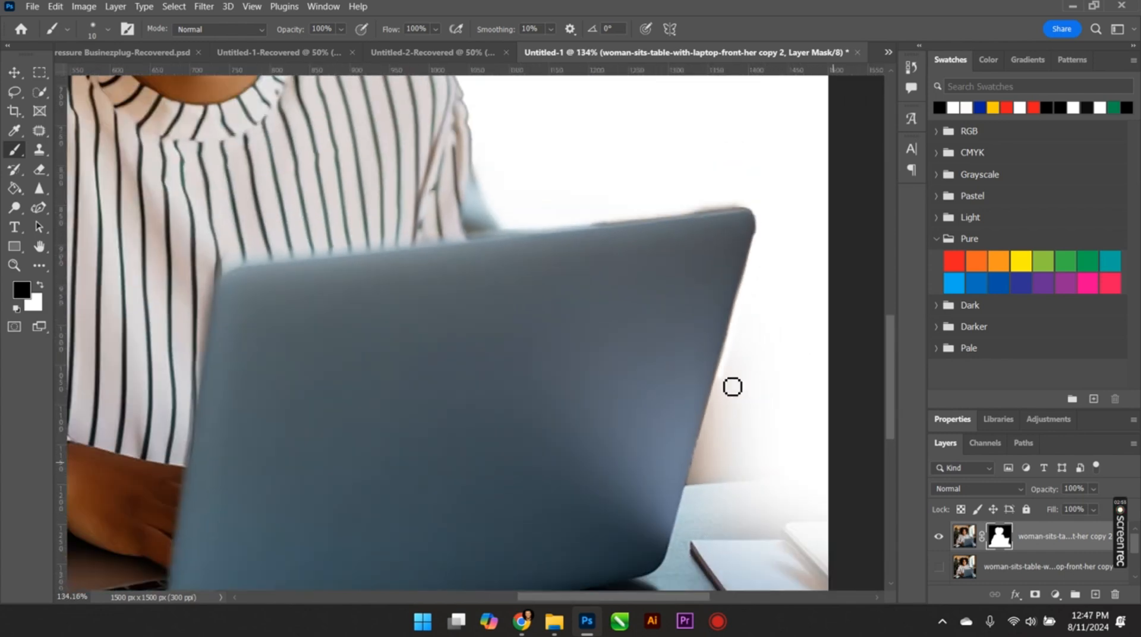
scroll(750, 442, "up", 5)
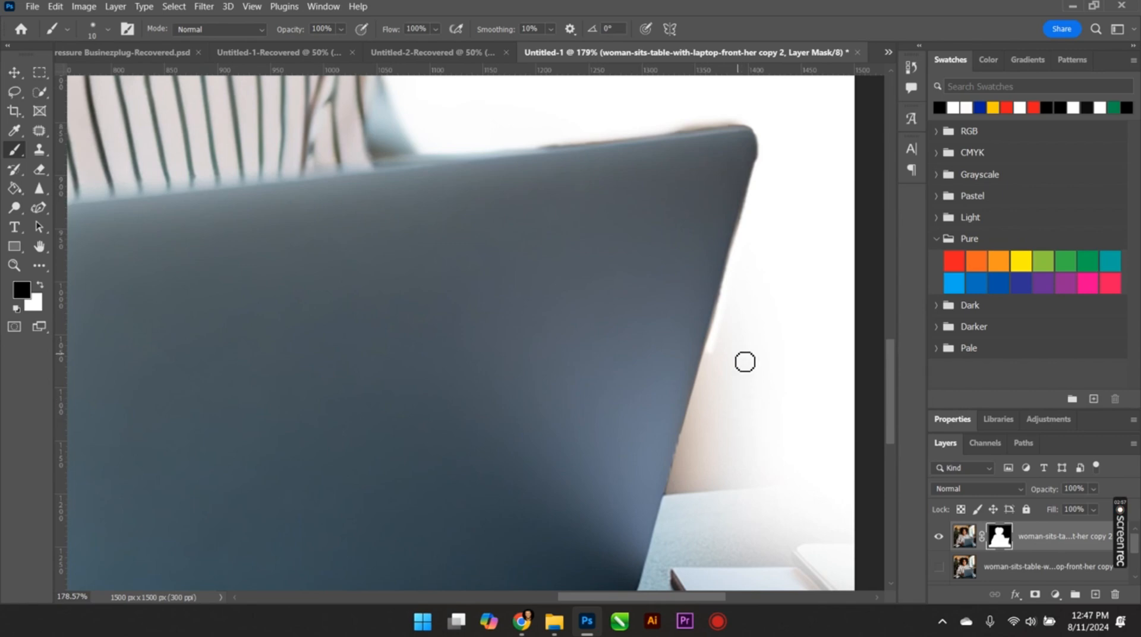
Paint black on the mask along the laptop lid's upper edge to trim the remaining brown fringe.
scroll(670, 153, "down", 5)
scroll(717, 222, "up", 5)
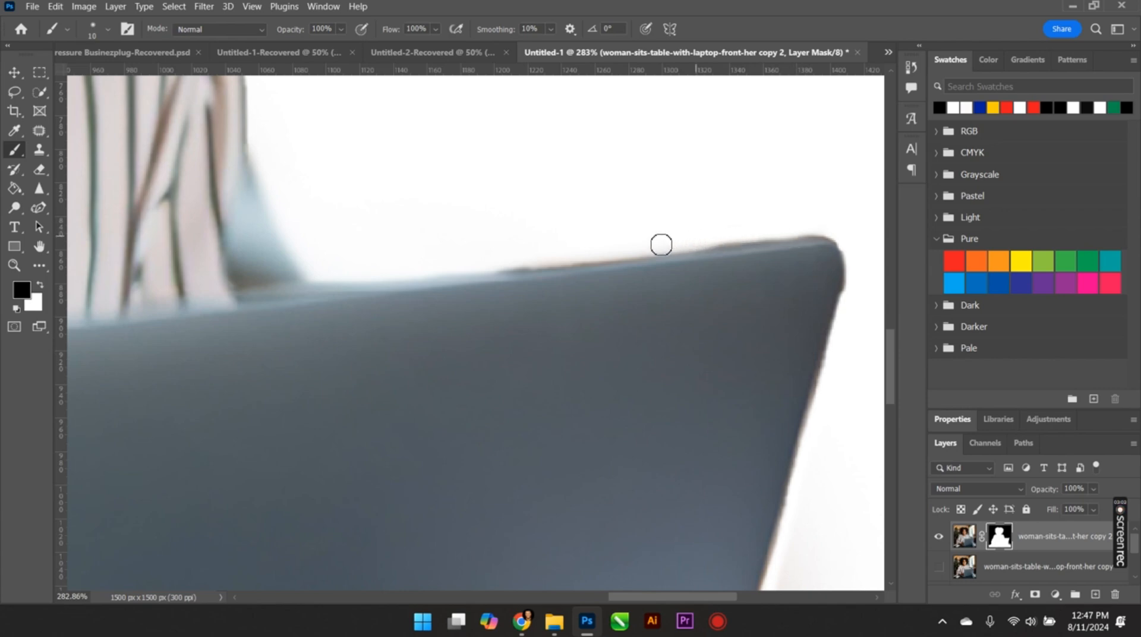
scroll(502, 248, "down", 10)
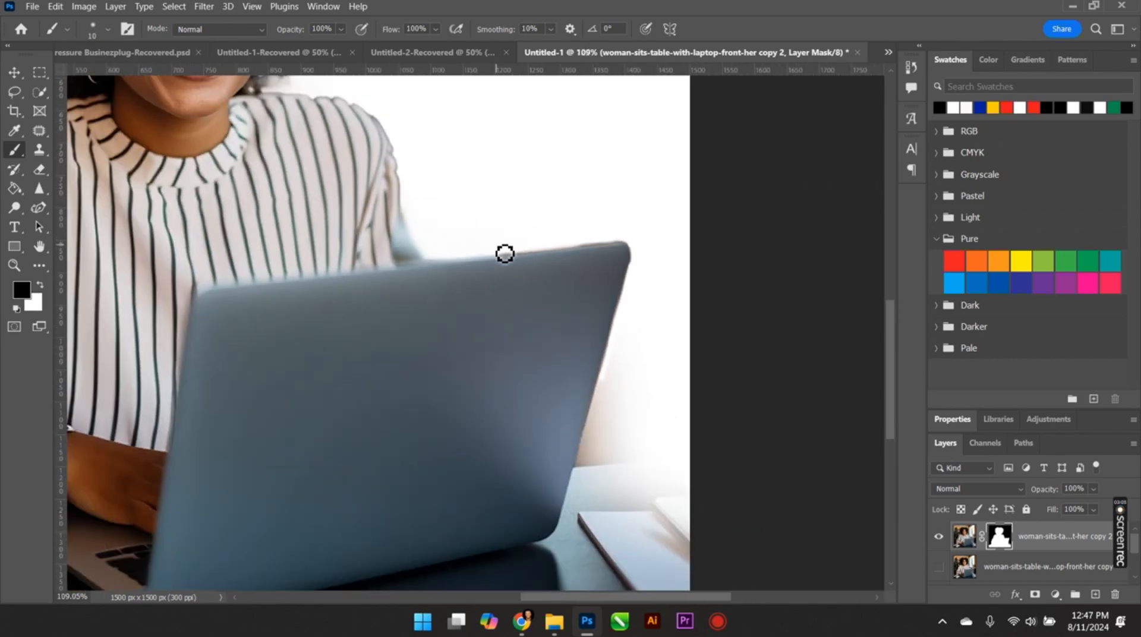
scroll(345, 224, "down", 1)
scroll(349, 327, "up", 8)
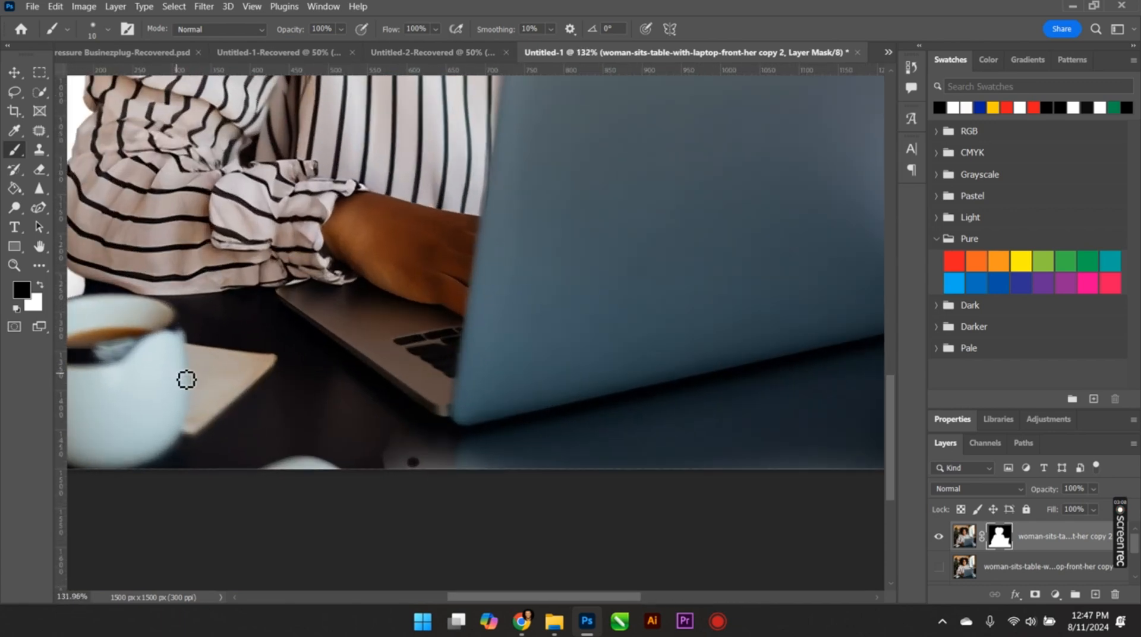
scroll(186, 380, "up", 1)
left_click_drag(153, 386, 187, 363)
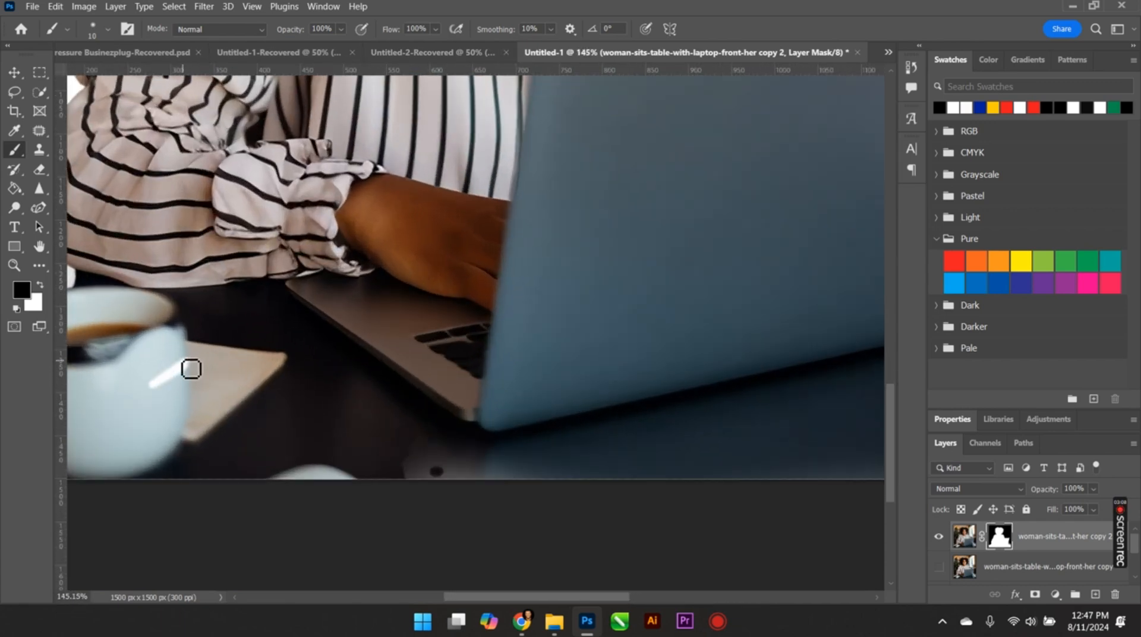
key("ctrl+z")
Switch the brush back to white and compare the cutout with the full photo by briefly showing the unmasked layer beneath it.
key("x")
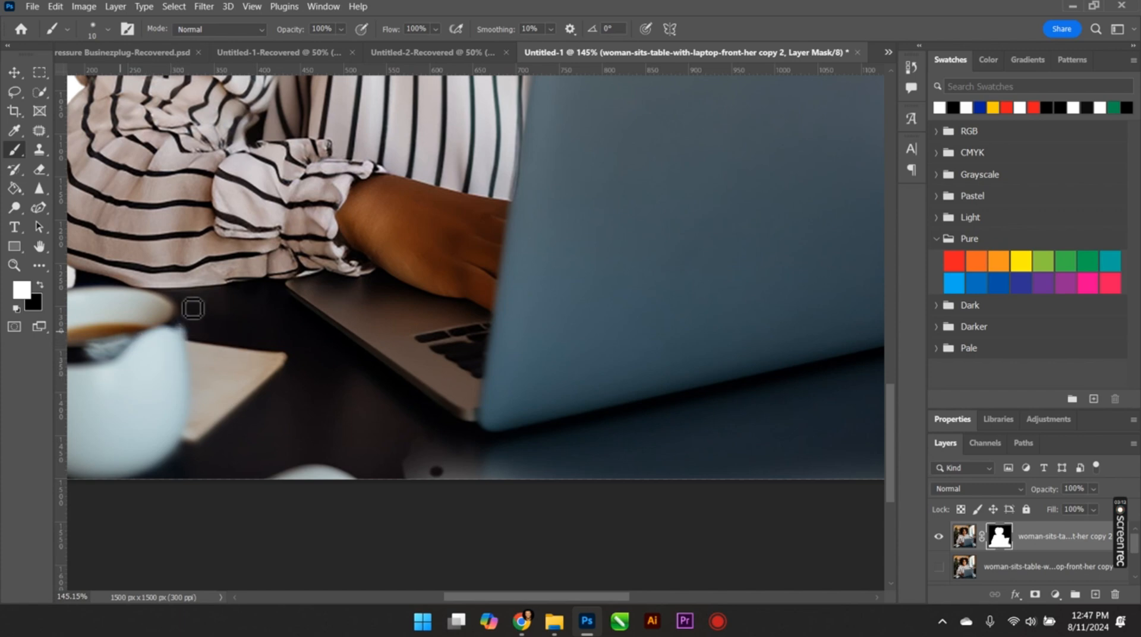
scroll(277, 295, "down", 5)
scroll(279, 299, "down", 2)
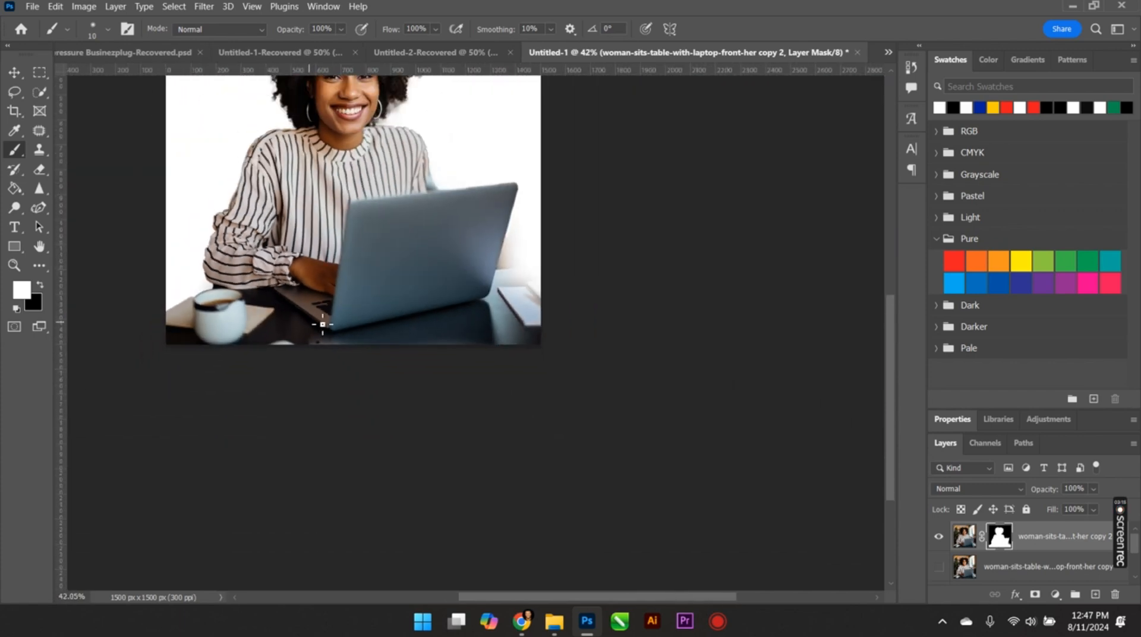
scroll(323, 324, "down", 2)
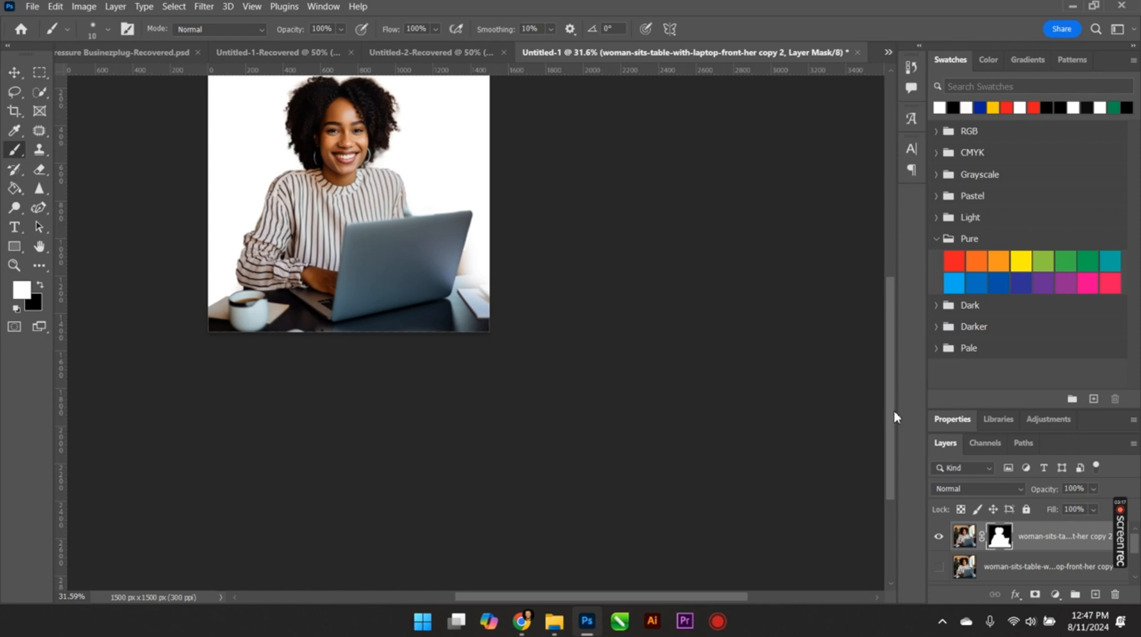
left_click_drag(894, 412, 899, 366)
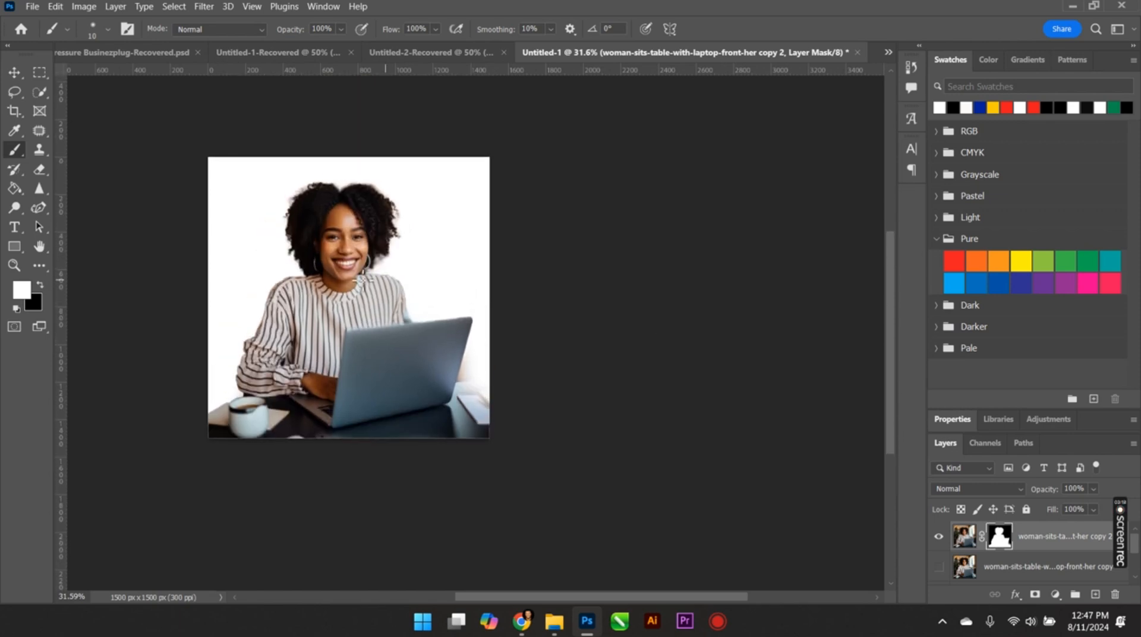
left_click(14, 72)
left_click(939, 567)
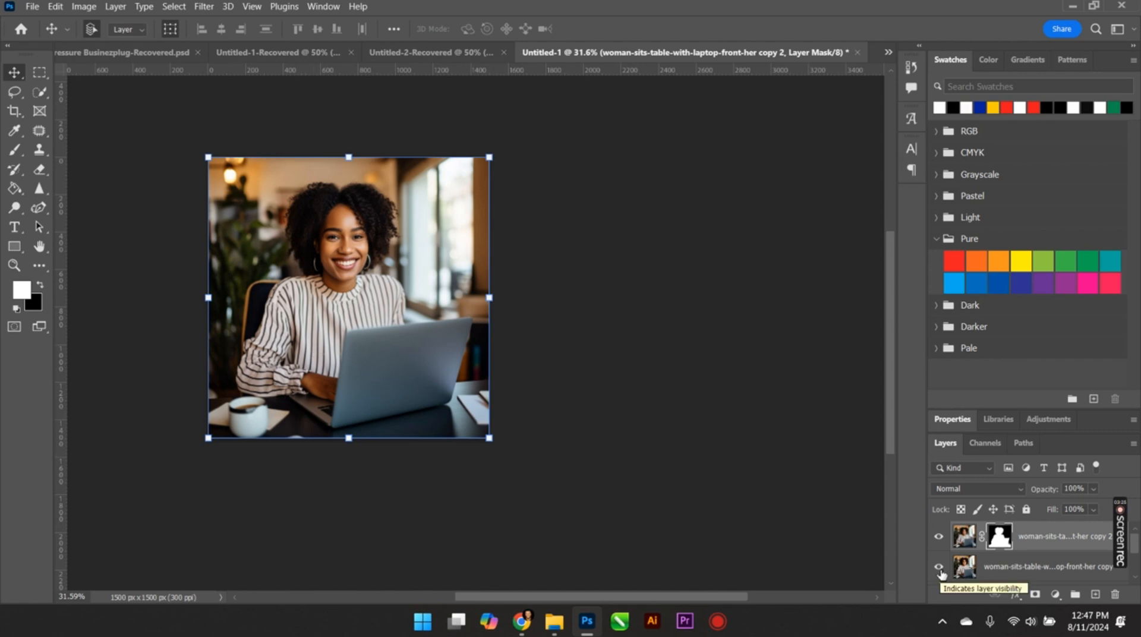
left_click(939, 568)
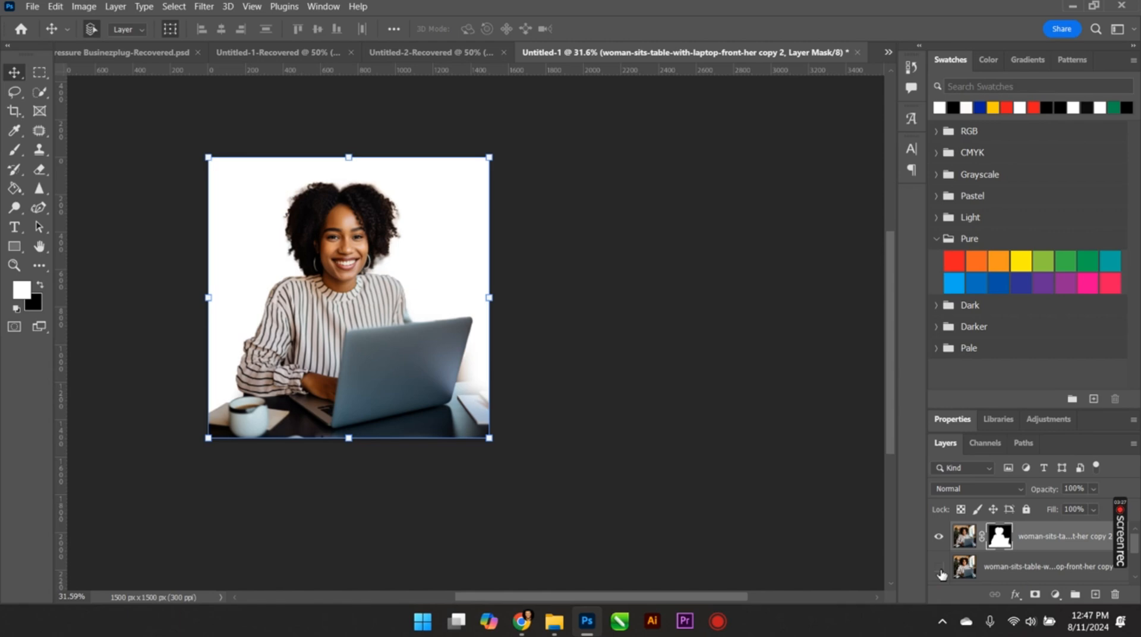
Paint white on the mask beside the shoulder to start restoring the chair back, and show the unmasked photo layer as reference.
left_click(14, 150)
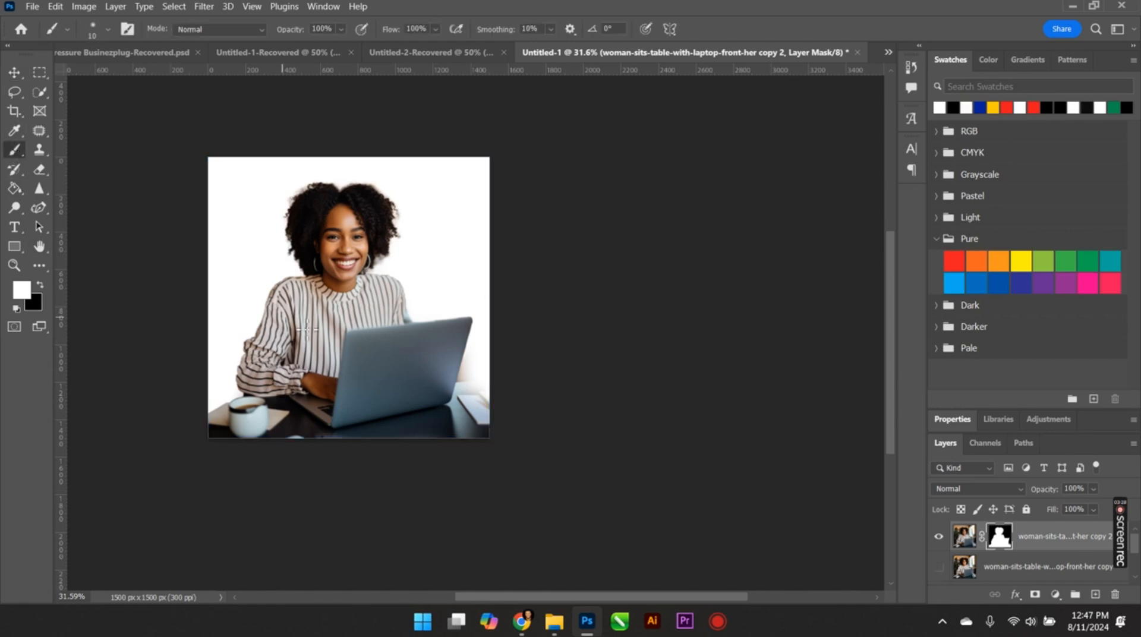
scroll(263, 284, "up", 6)
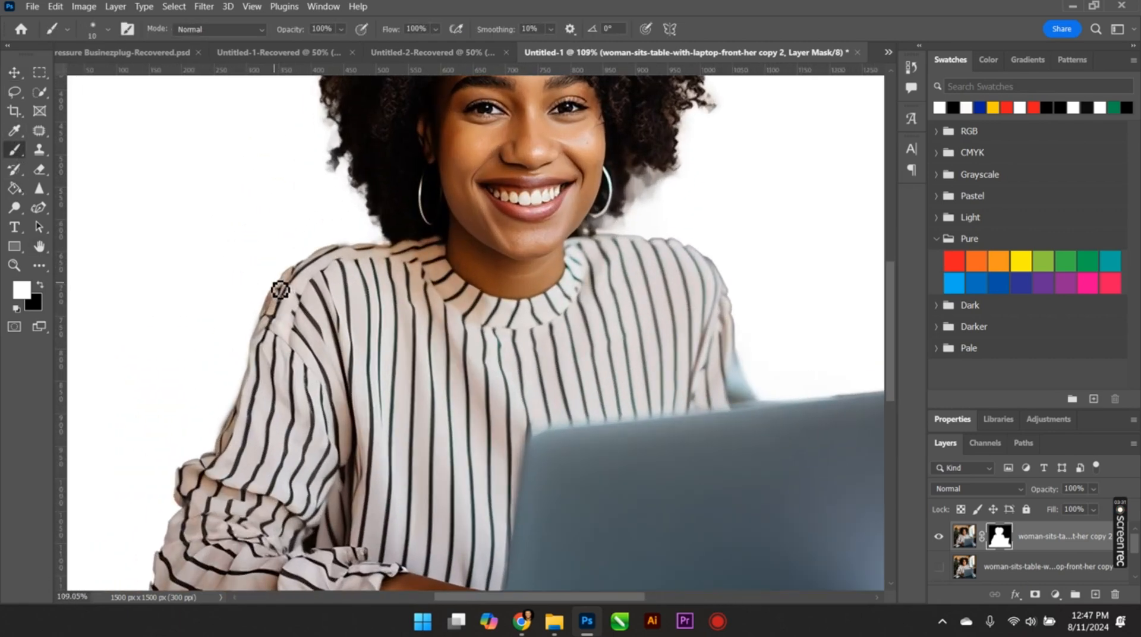
left_click_drag(269, 295, 288, 271)
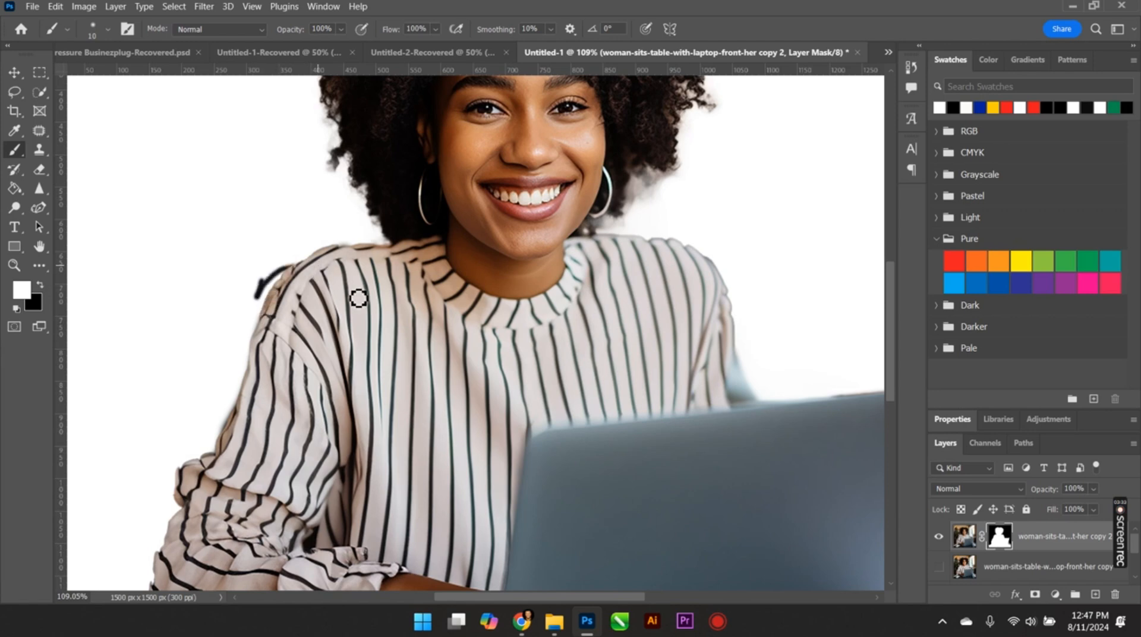
left_click(939, 567)
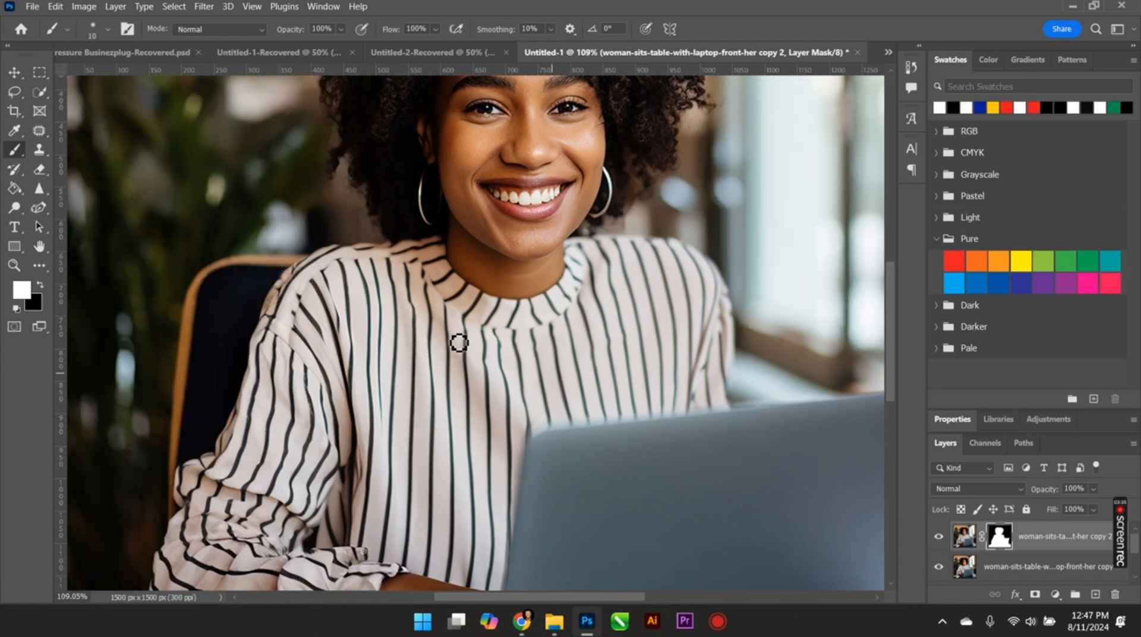
Increase the brush size to 35, paint white on the mask around the chair back's outline, and hide the unmasked photo layer.
scroll(300, 261, "up", 2)
key("bracketright")
key("bracketright")
key("bracketright")
key("bracketright")
key("bracketright")
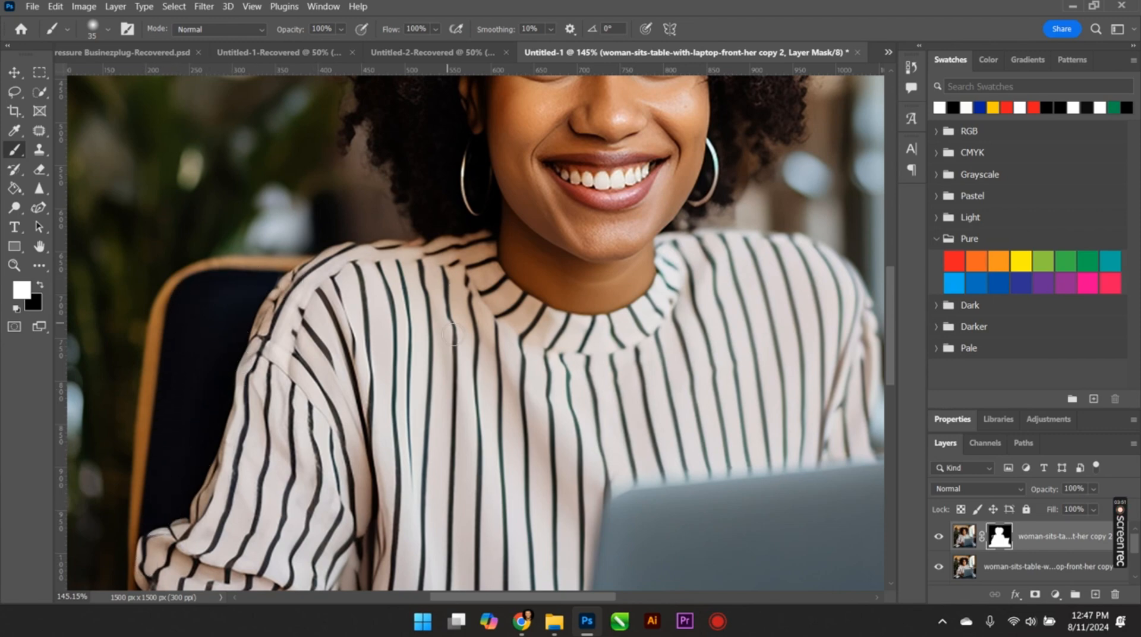
scroll(452, 335, "down", 4)
left_click(940, 572)
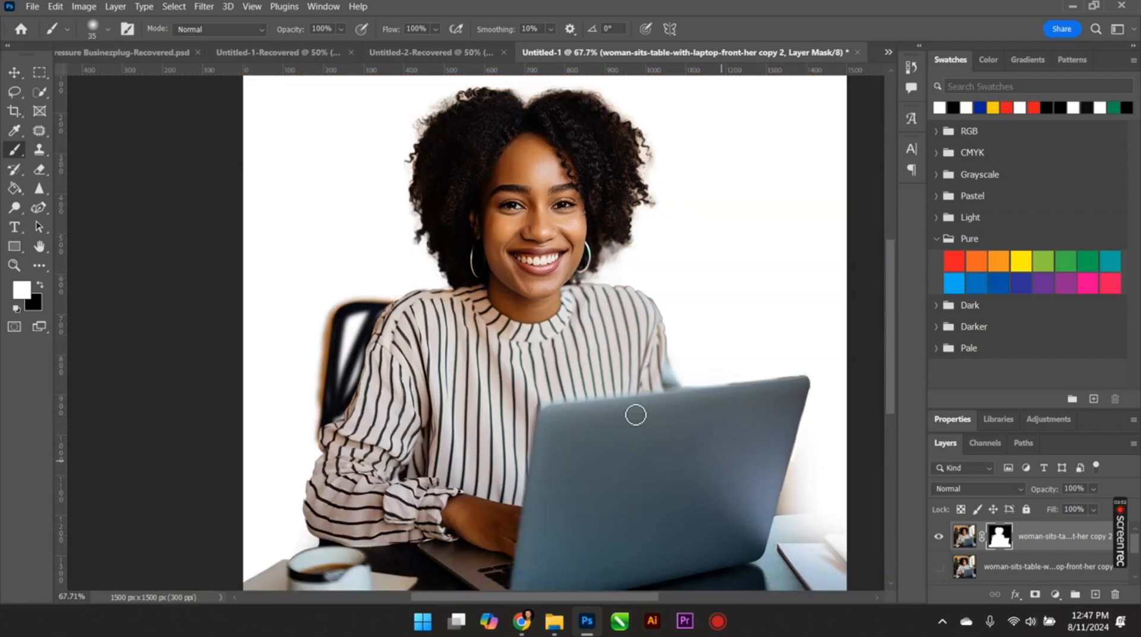
Paint white on the mask inside the chair back to fill in its dark upholstery.
scroll(468, 353, "up", 2)
mouse_move(301, 362)
left_mouse_down()
mouse_move(308, 414)
mouse_move(339, 348)
mouse_move(318, 377)
left_mouse_up()
mouse_move(319, 340)
left_mouse_down()
mouse_move(291, 431)
mouse_move(296, 315)
mouse_move(321, 296)
mouse_move(355, 297)
mouse_move(297, 300)
mouse_move(284, 377)
mouse_move(320, 309)
mouse_move(282, 463)
mouse_move(279, 430)
mouse_move(272, 461)
mouse_move(301, 432)
mouse_move(293, 464)
mouse_move(282, 443)
mouse_move(267, 498)
mouse_move(265, 484)
mouse_move(265, 532)
mouse_move(295, 427)
left_mouse_up()
scroll(295, 426, "down", 3)
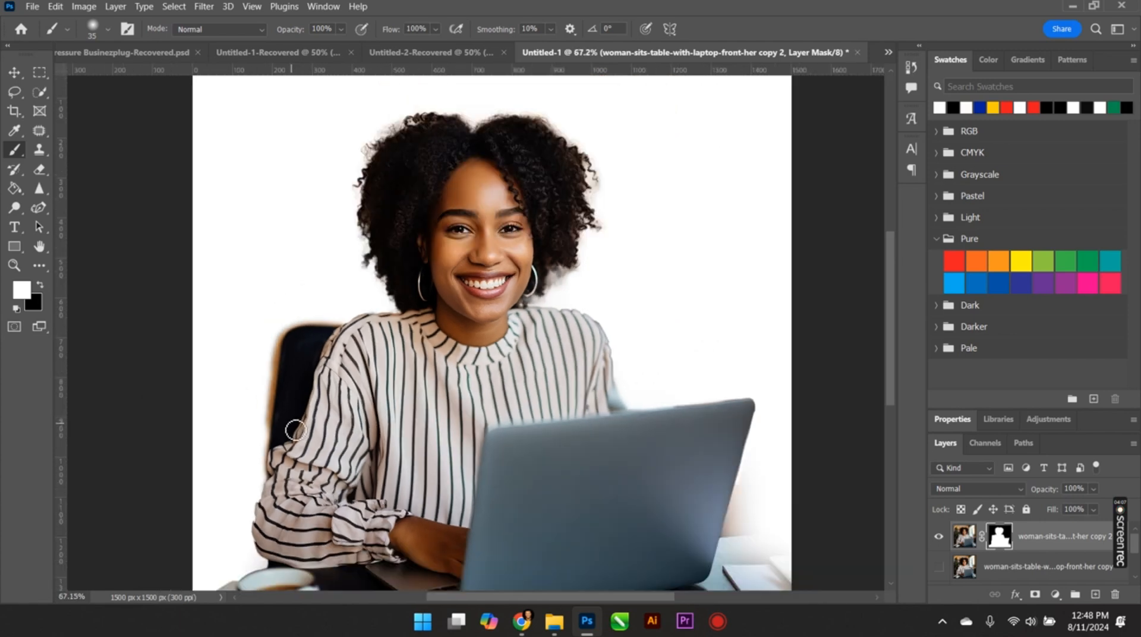
With the unmasked photo layer shown as reference, reduce the brush size to 25 and restore the chair frame beside the gathered sleeve.
left_click(939, 567)
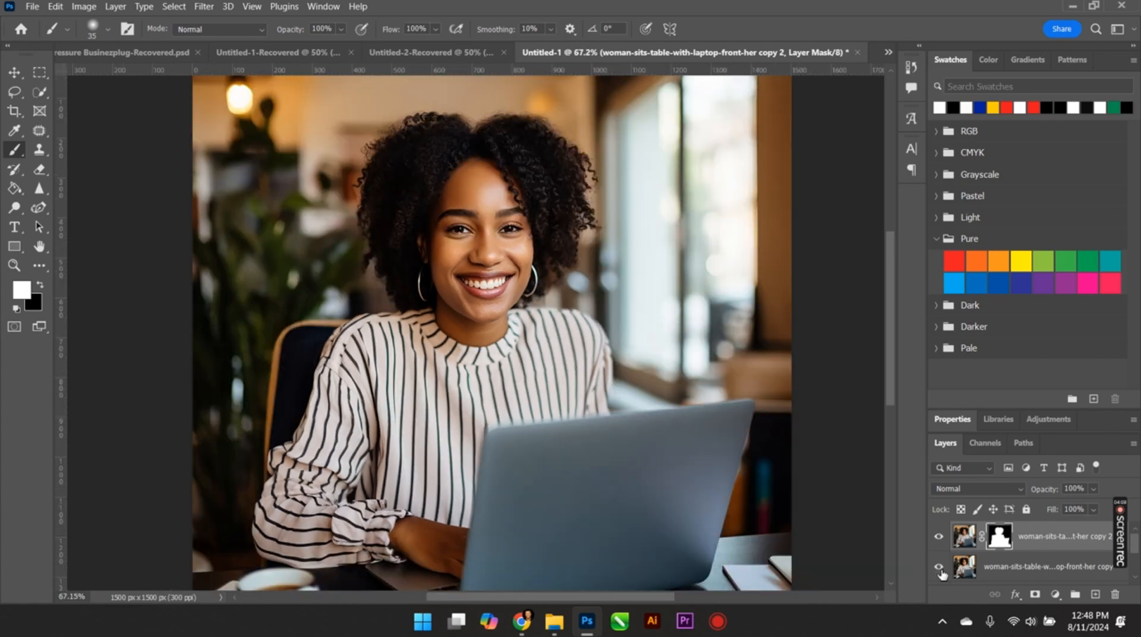
left_click(939, 568)
left_click(939, 567)
scroll(291, 478, "up", 3)
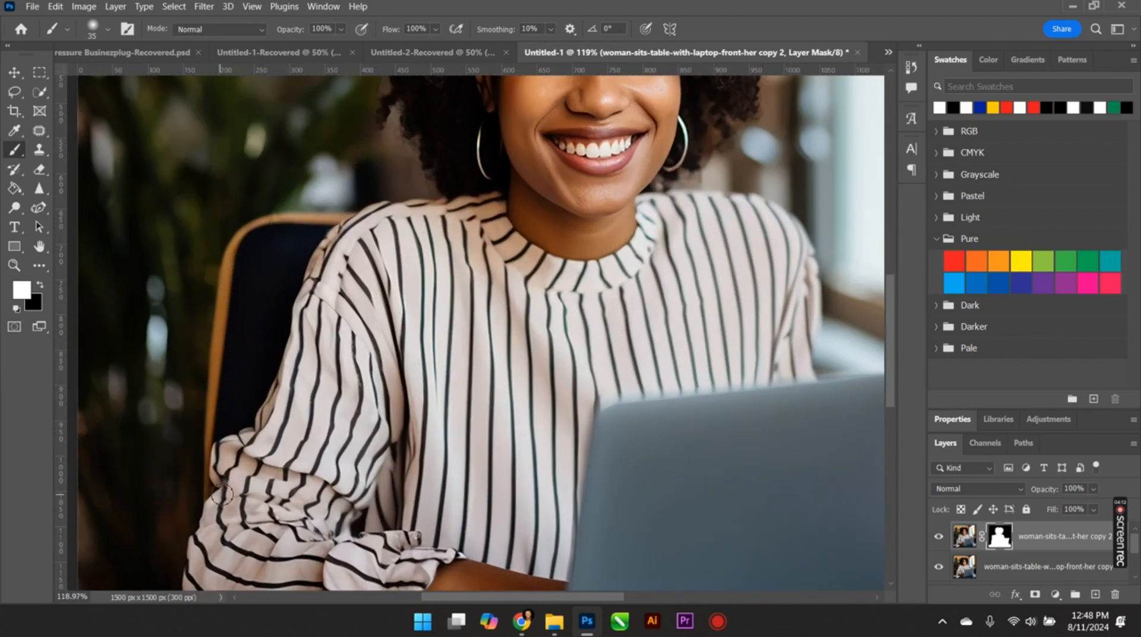
scroll(223, 492, "up", 2)
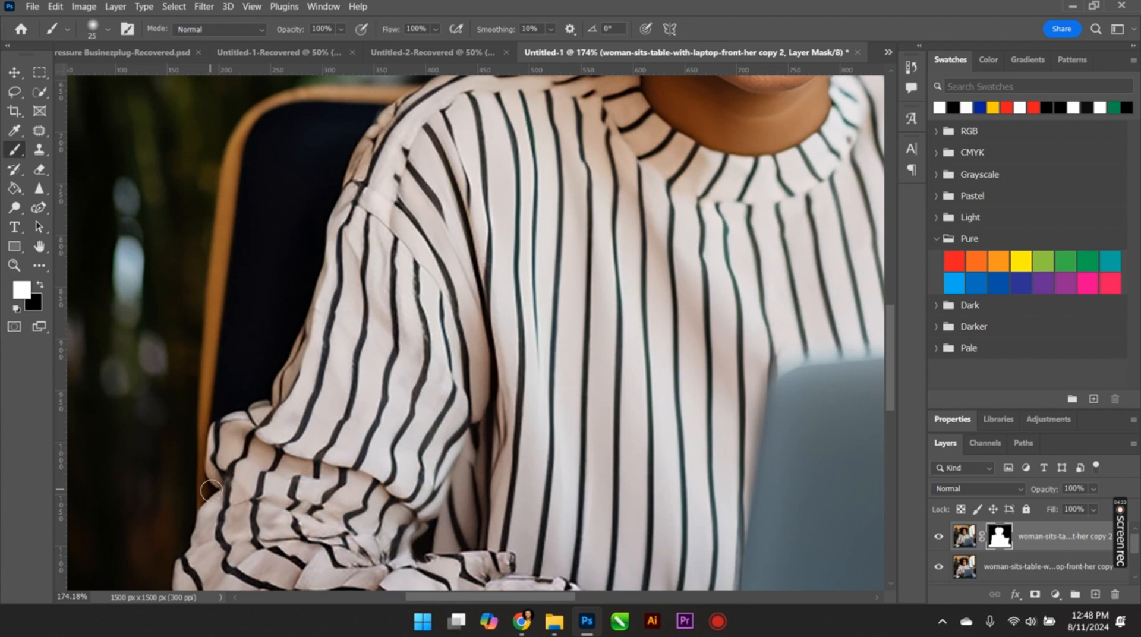
scroll(262, 499, "down", 3)
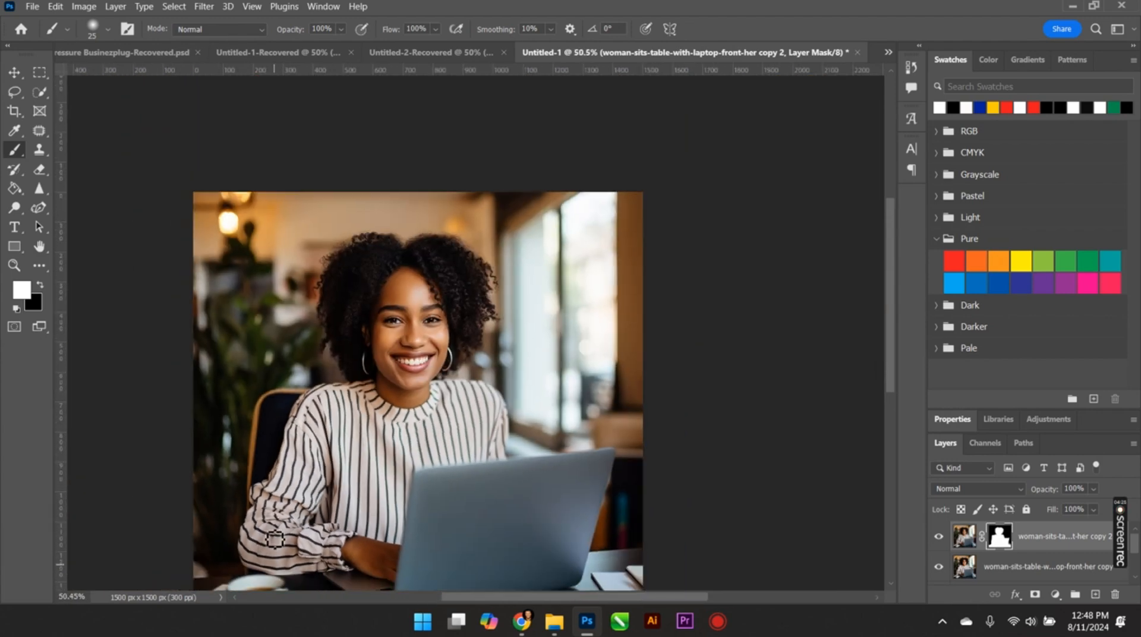
scroll(275, 539, "down", 1)
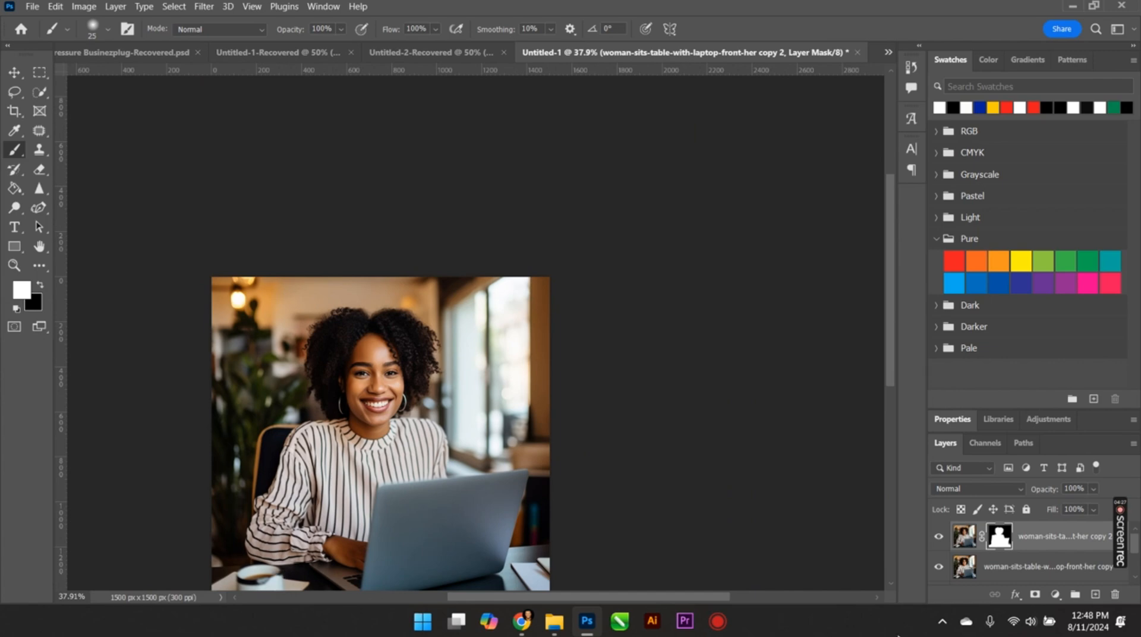
left_click(939, 567)
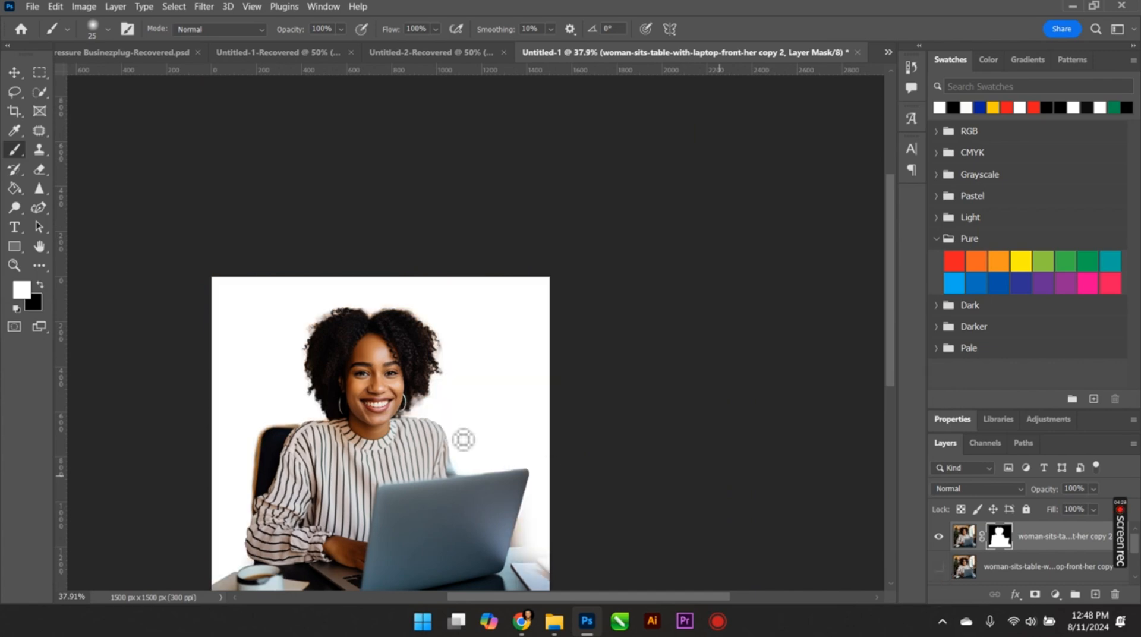
Show and select the unmasked photo layer beneath the cutout and lower its opacity to 43%.
scroll(344, 410, "up", 3)
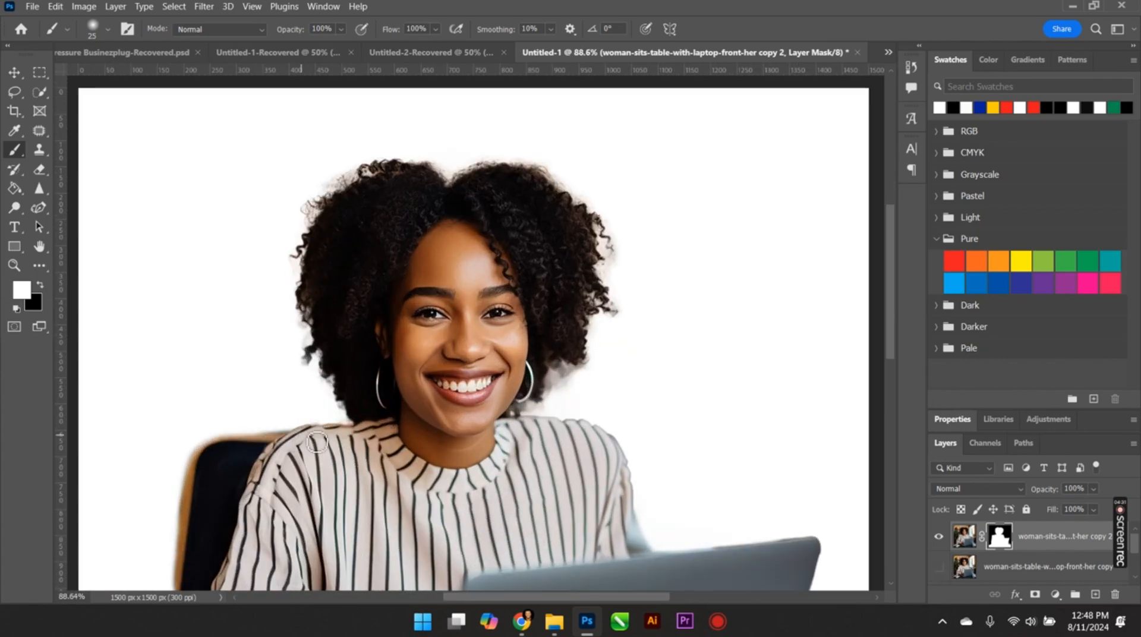
scroll(368, 446, "down", 4)
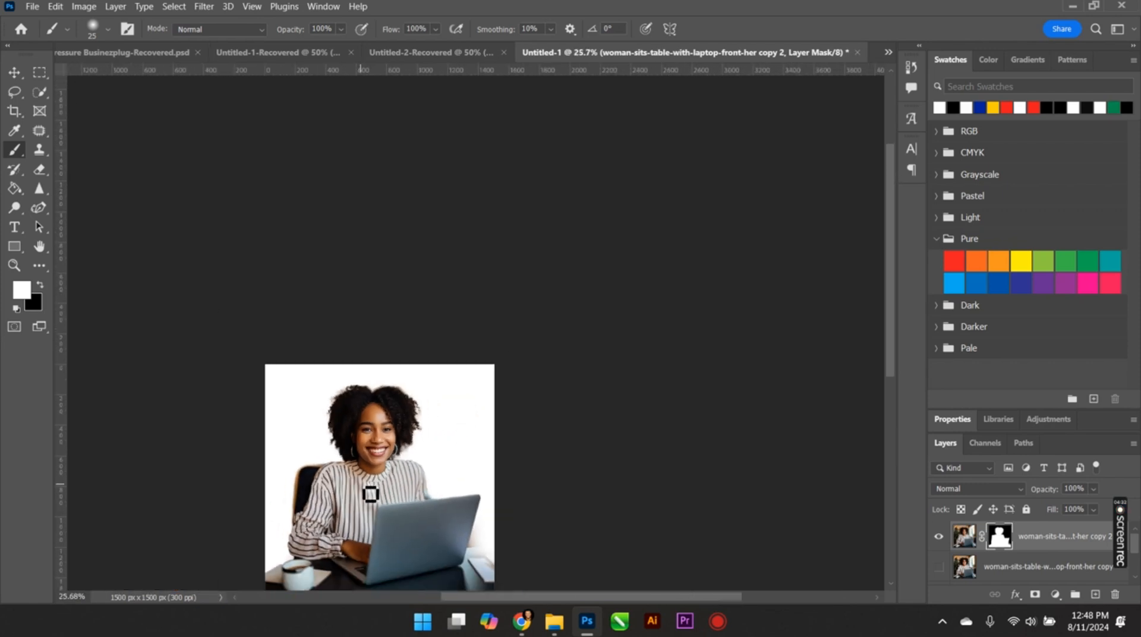
scroll(339, 552, "up", 2)
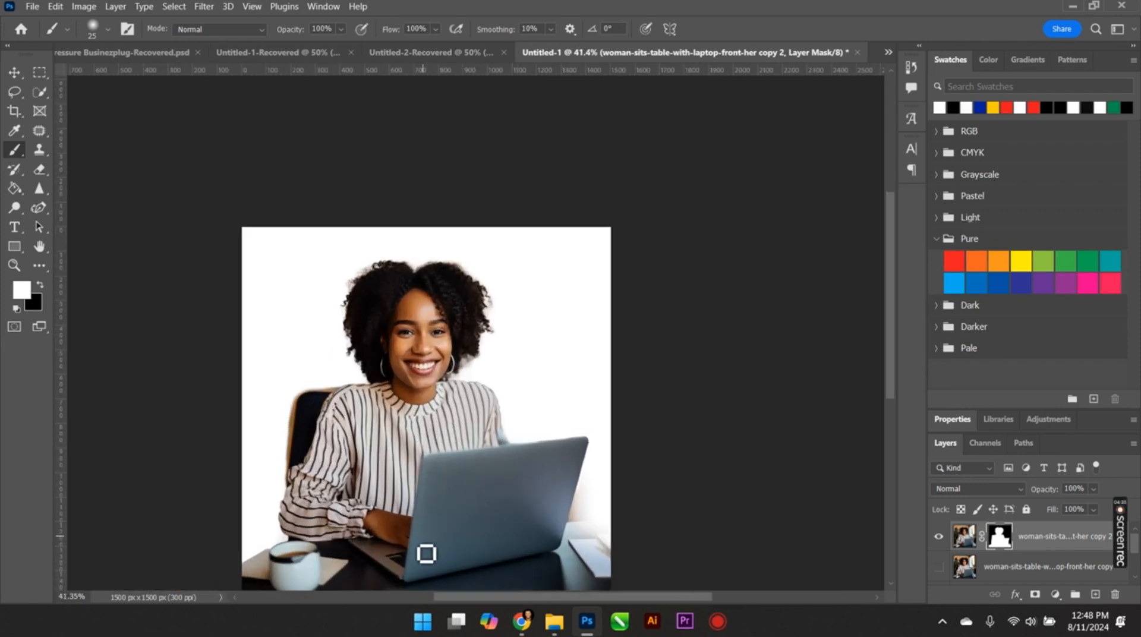
left_click(14, 73)
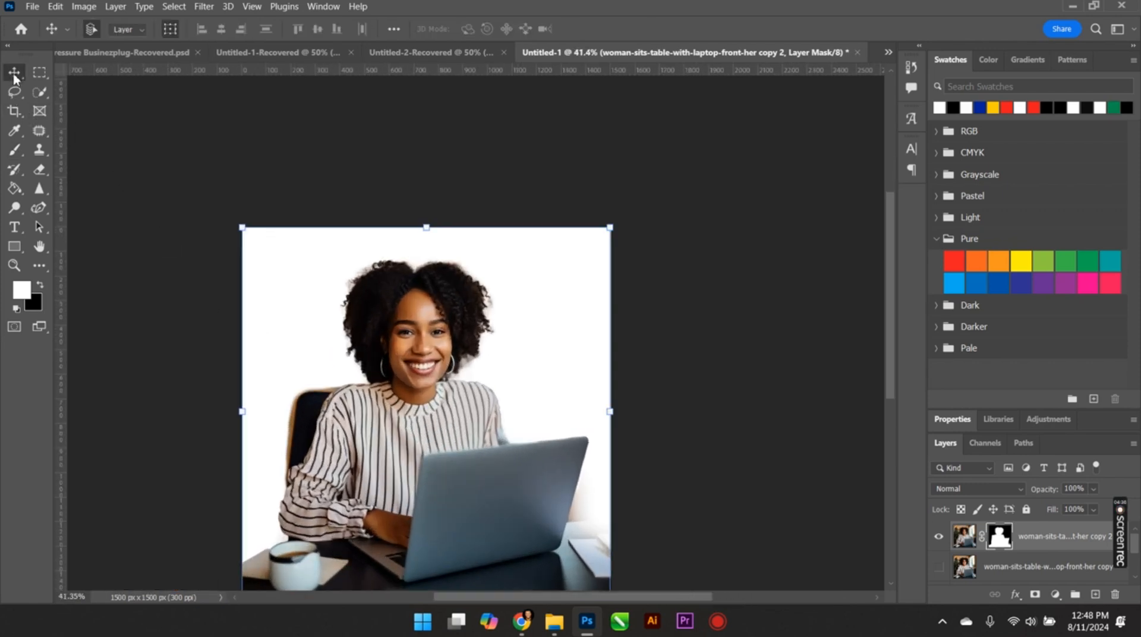
left_click(938, 567)
left_click(1048, 566)
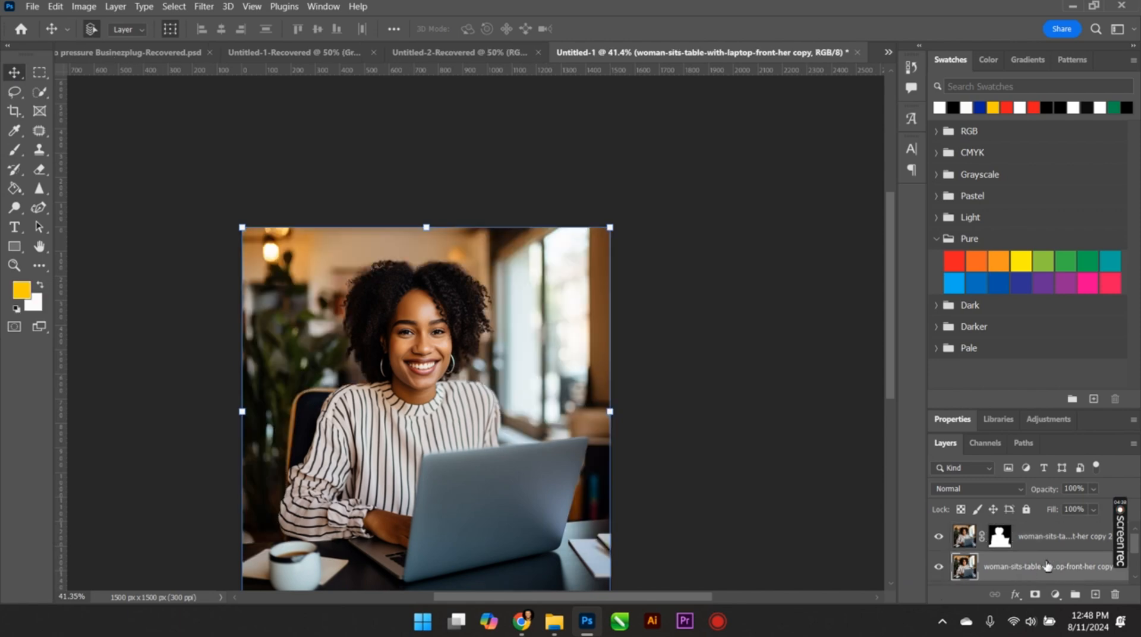
left_click(1093, 488)
left_click_drag(1085, 509, 1072, 508)
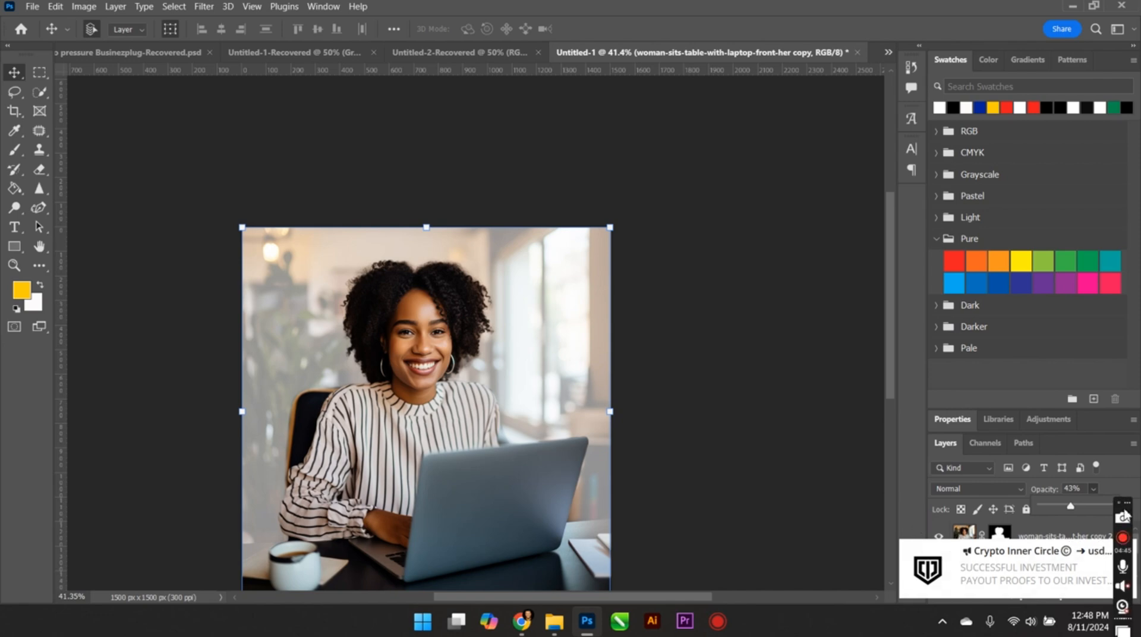
left_click_drag(1121, 502, 993, 256)
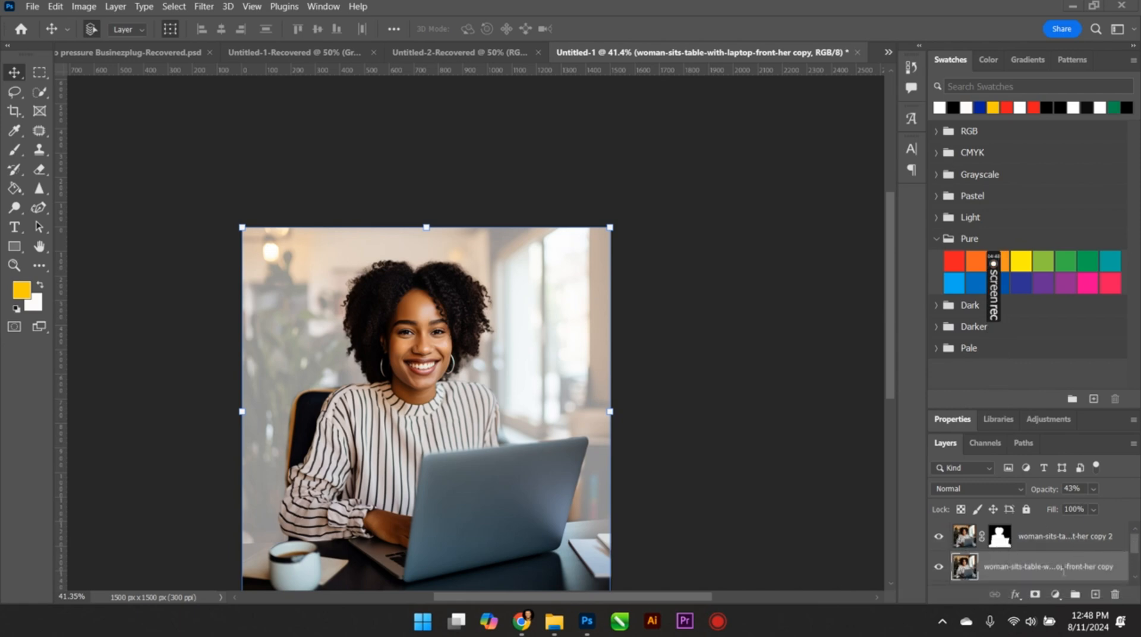
Lower the unmasked photo layer's opacity to 10% and its fill to 52%.
left_click(1092, 491)
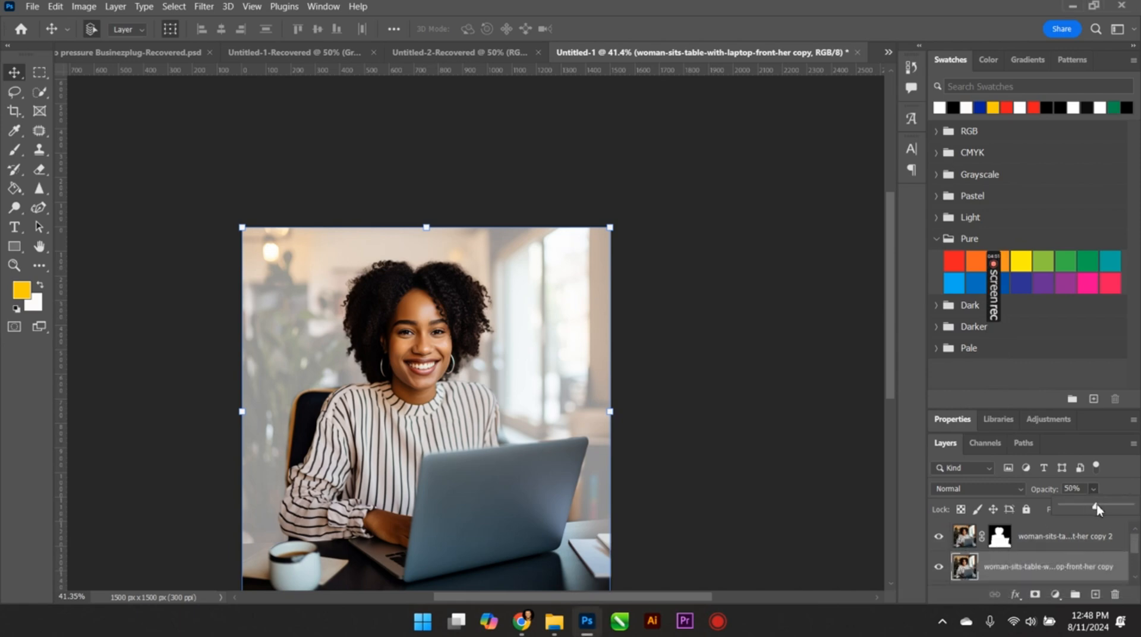
left_click_drag(1098, 510, 1070, 513)
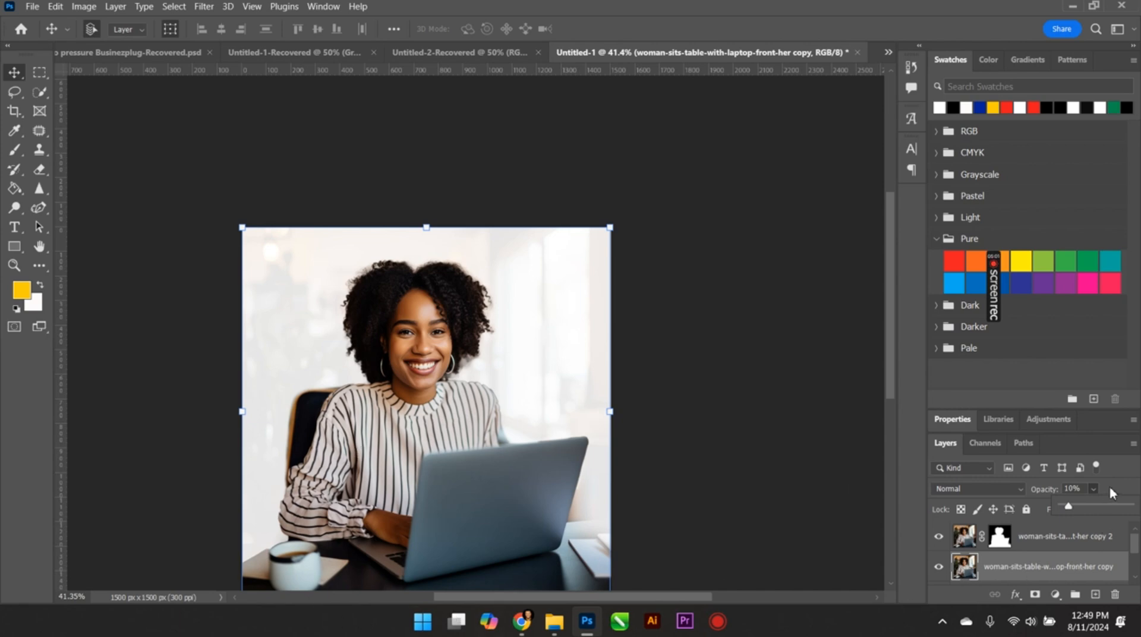
left_click(1093, 509)
left_click_drag(1113, 526, 1069, 527)
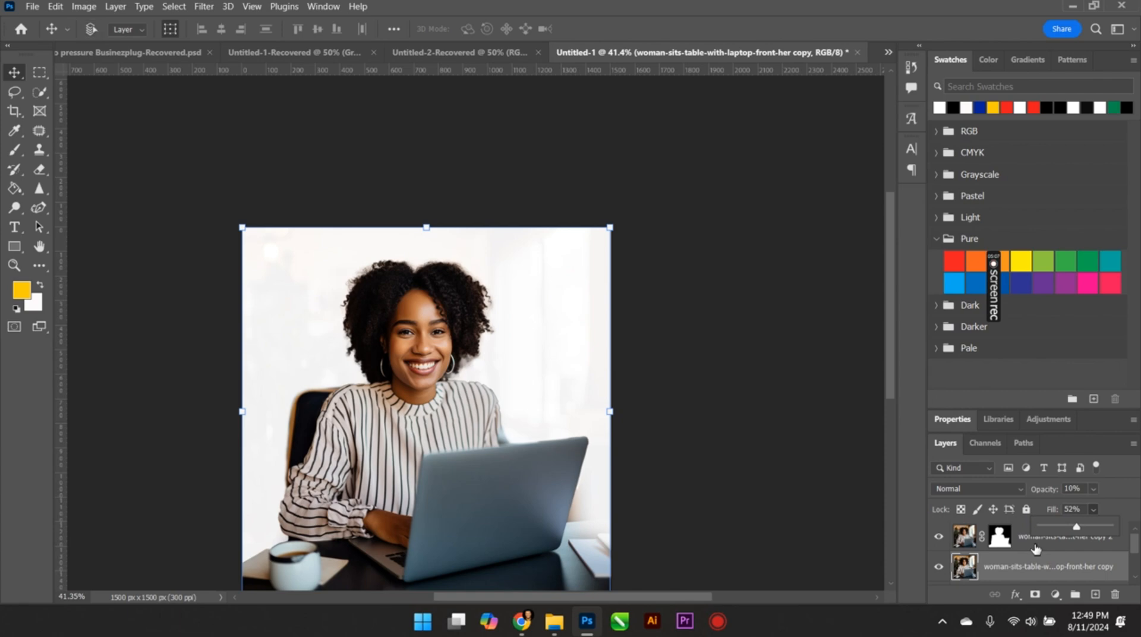
Scale the cutout and faded photo layers together to 82.66% and align them to the canvas's right edge, slightly overhanging the bottom.
left_click(1039, 570)
left_click(1047, 542, "ctrl")
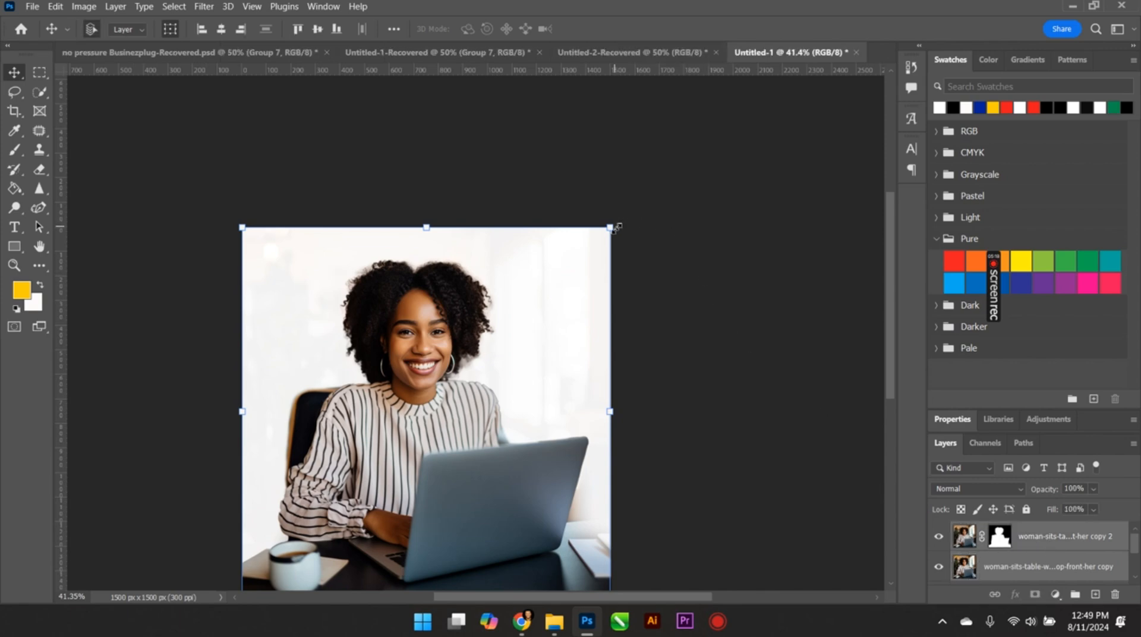
left_click_drag(612, 227, 533, 307)
scroll(279, 438, "down", 2)
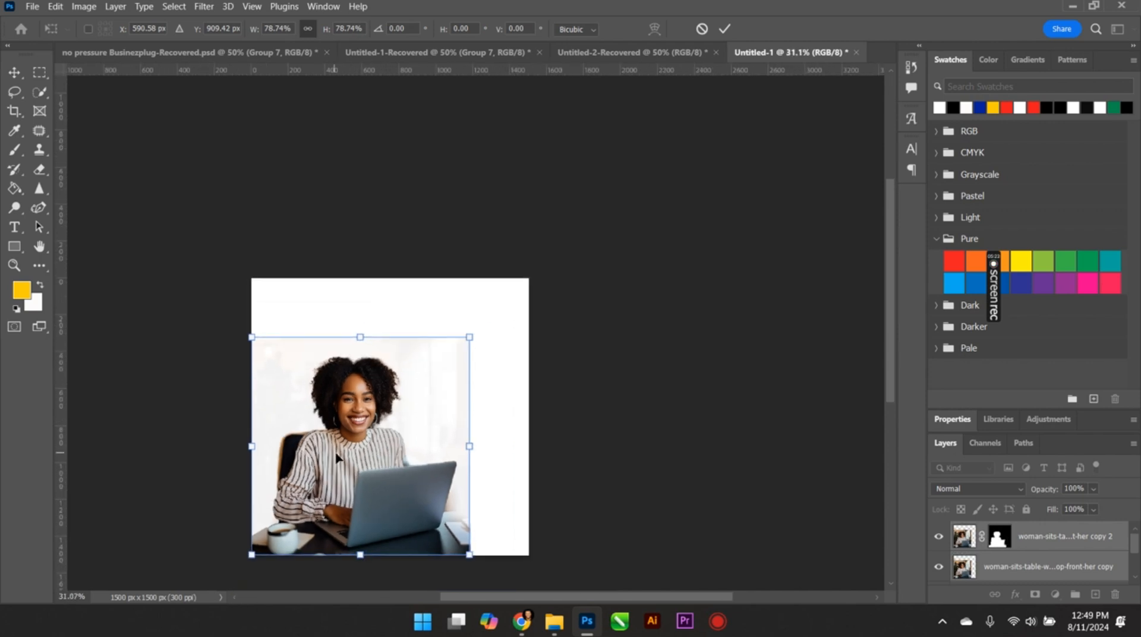
left_click_drag(369, 477, 398, 493)
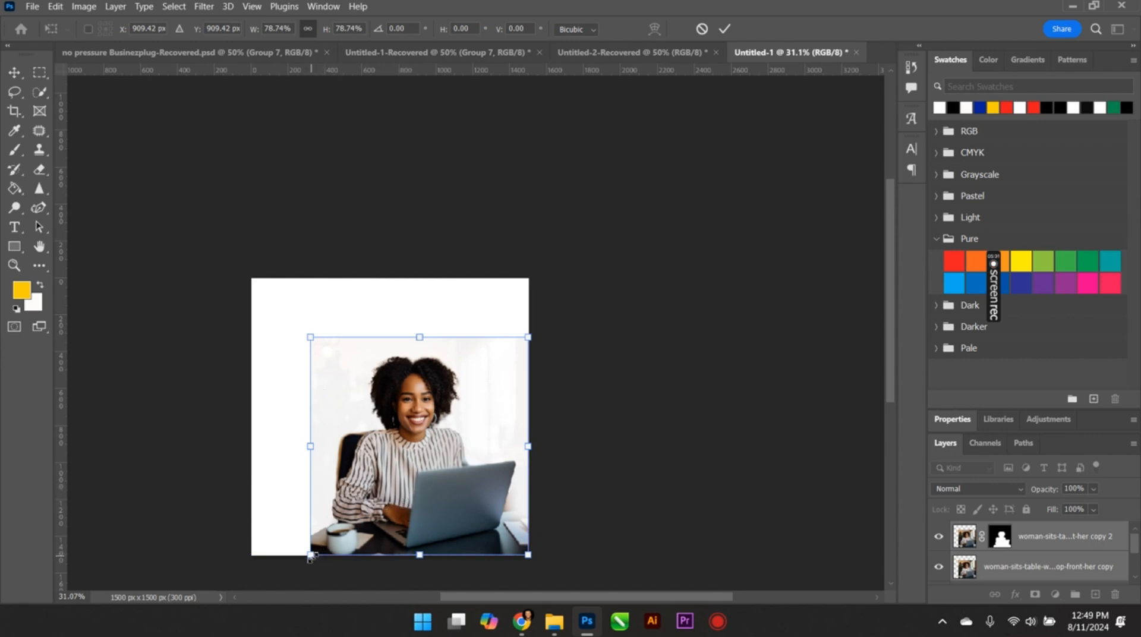
left_click_drag(309, 556, 300, 565)
scroll(315, 521, "up", 2)
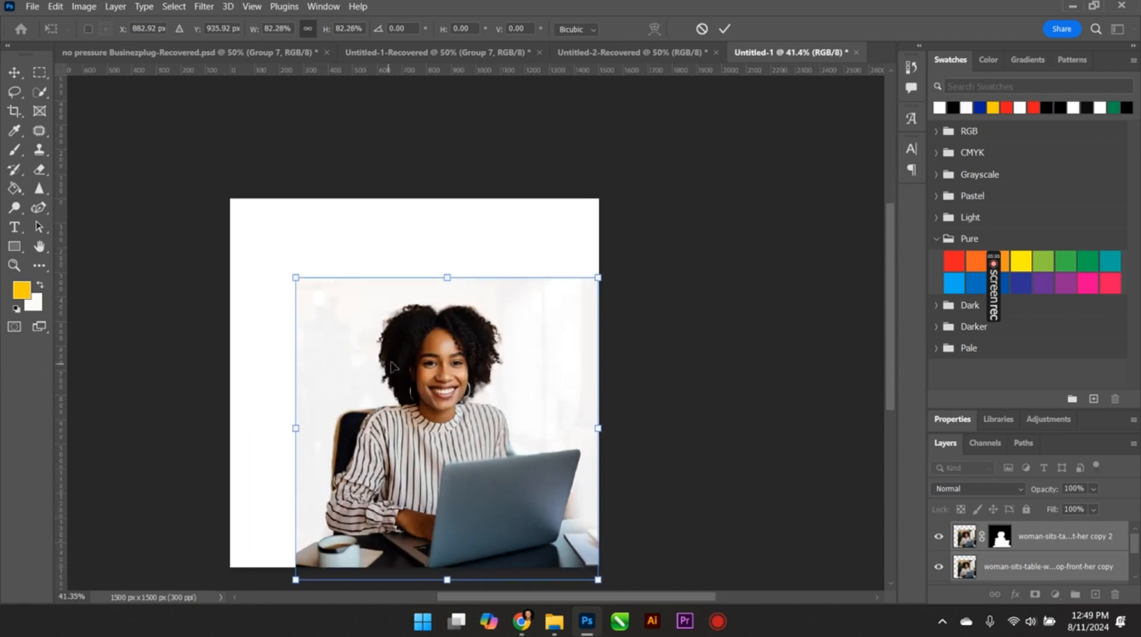
mouse_move(293, 279)
left_mouse_down()
mouse_move(279, 264)
mouse_move(283, 282)
left_mouse_up()
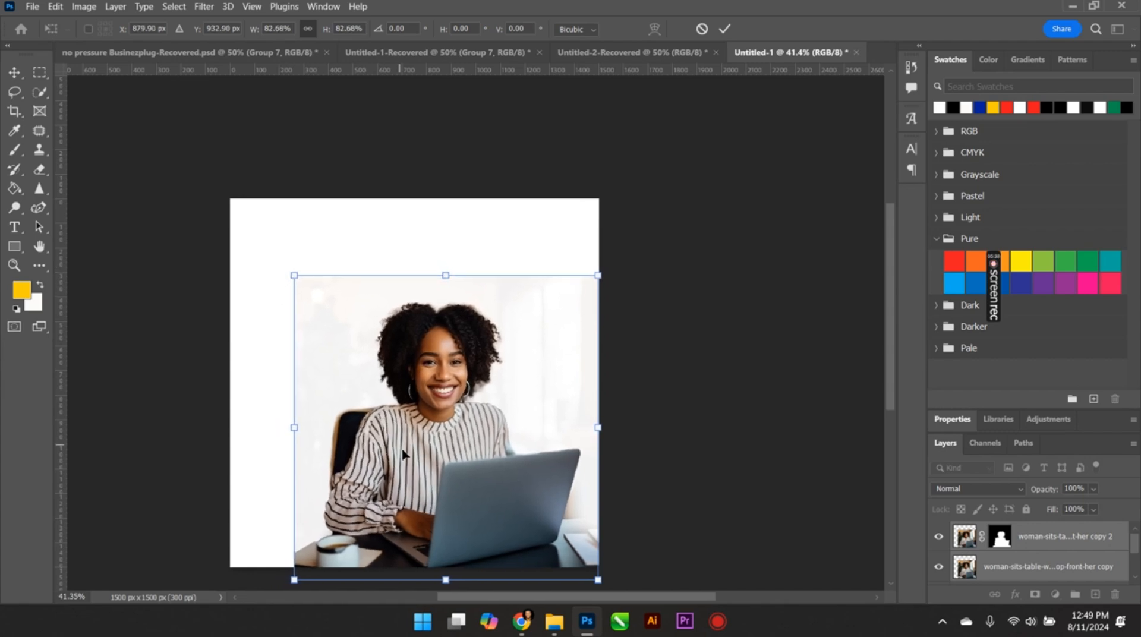
left_click(724, 29)
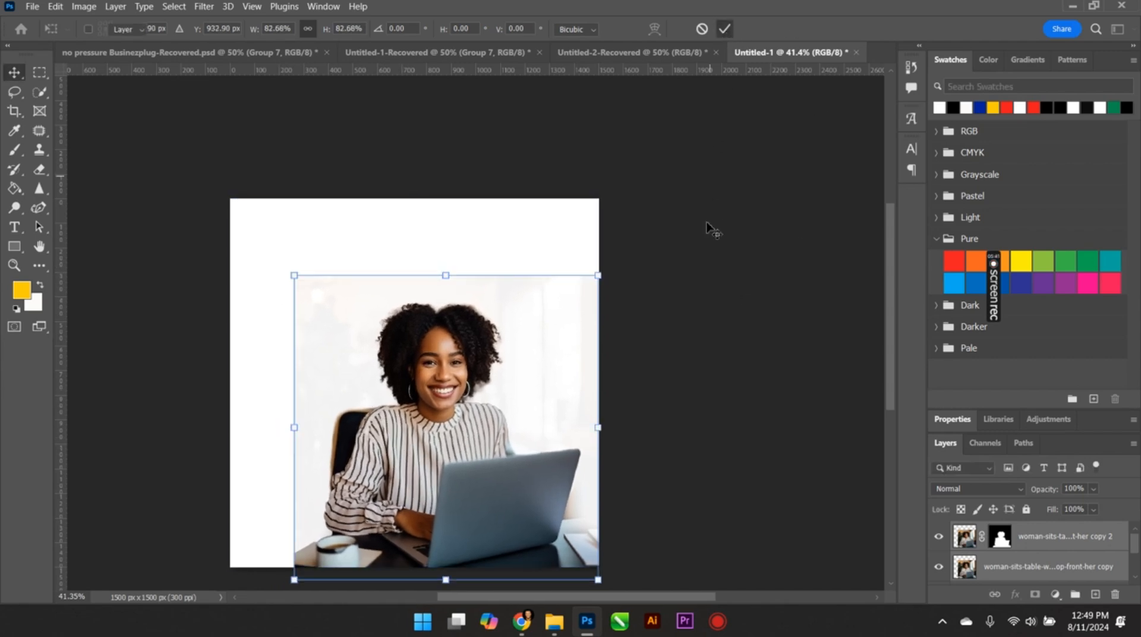
Hide the faded photo layer and show it again to compare the cutout with and without its background.
left_click(321, 294)
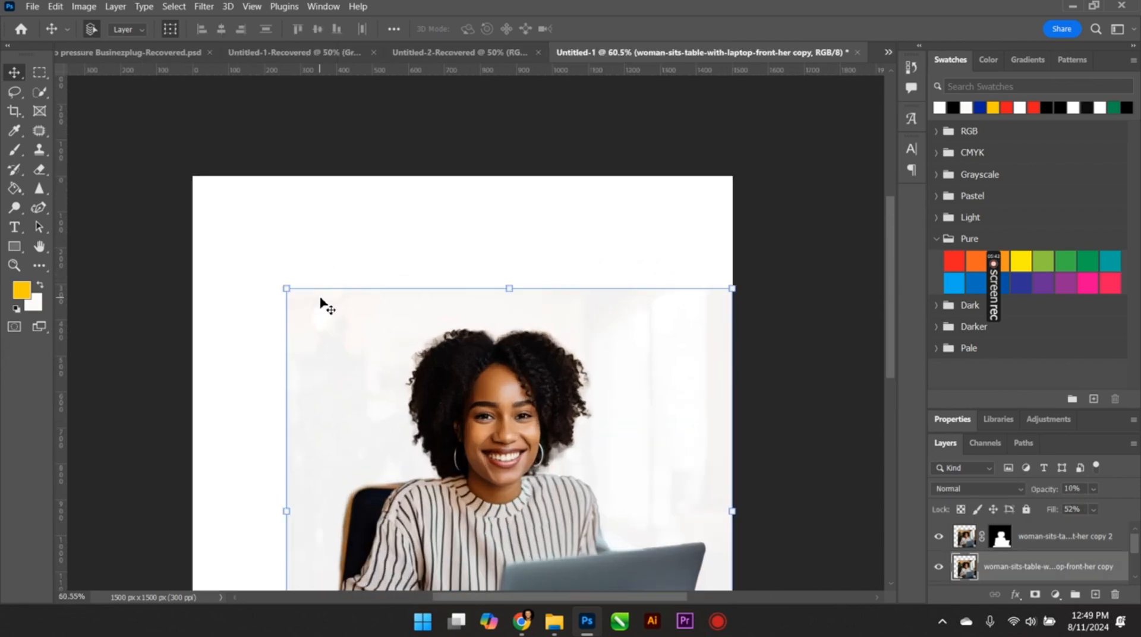
scroll(323, 302, "down", 3)
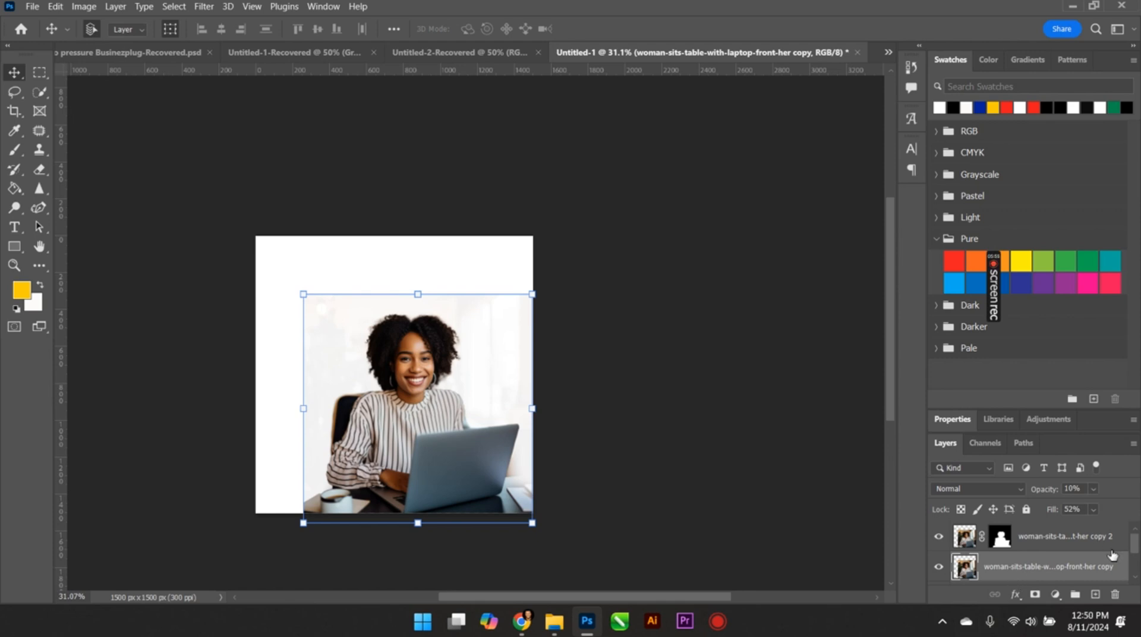
left_click(1056, 548)
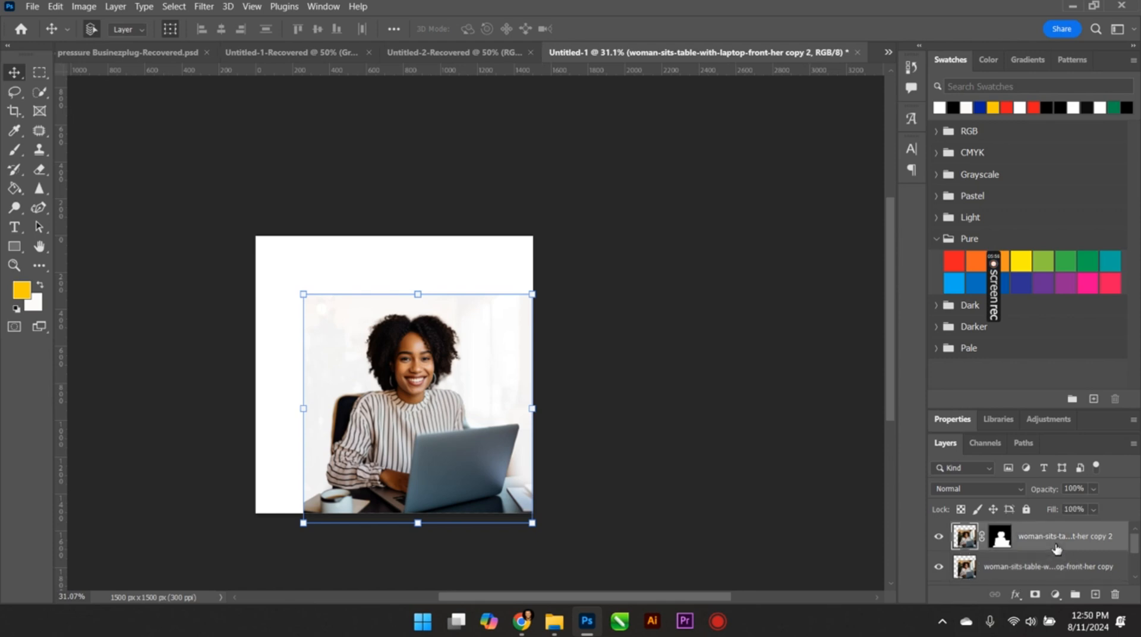
left_click(939, 570)
left_click(700, 451)
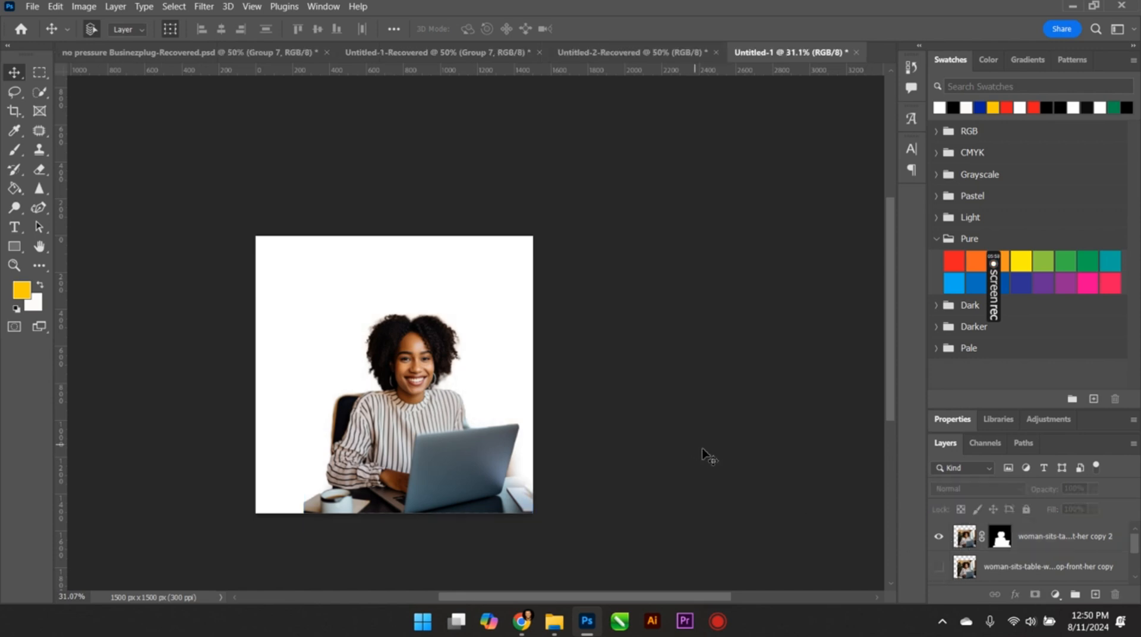
left_click(938, 570)
Select the faded photo layer and start erasing its upper-left background edges with an 800 px Soft Round eraser.
left_click(988, 574)
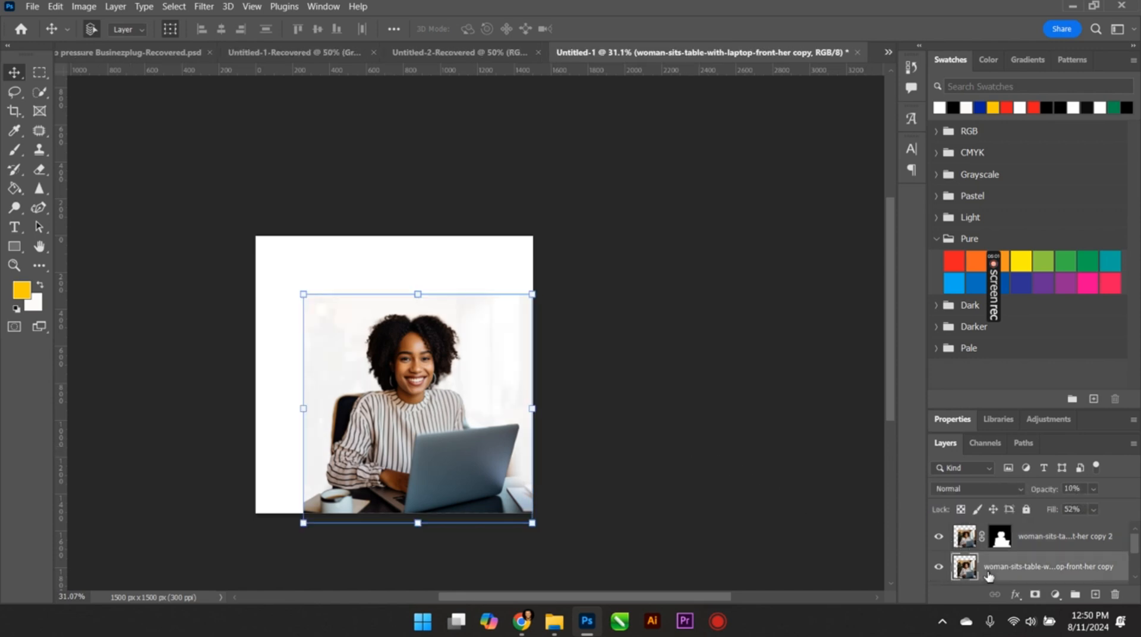
left_click(40, 170)
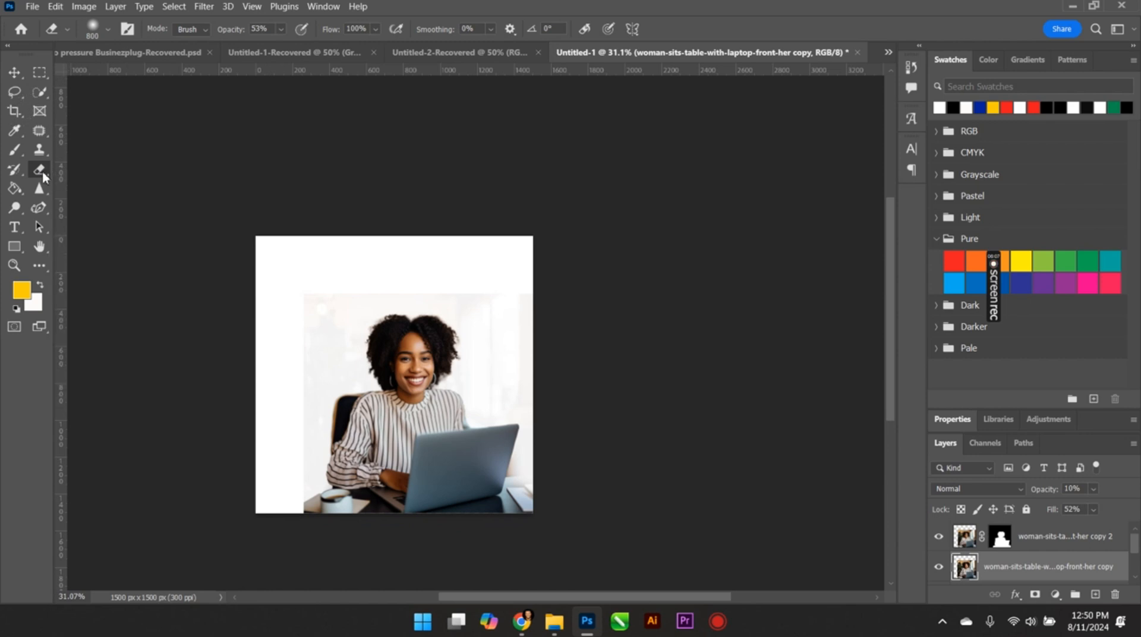
left_click(107, 29)
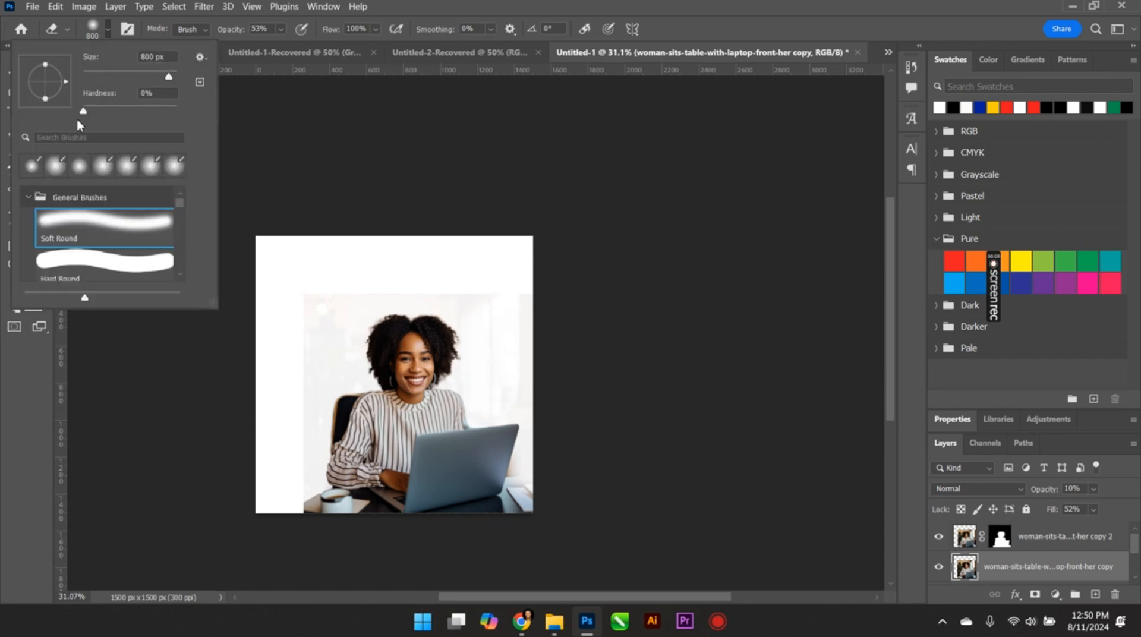
left_click(64, 223)
scroll(255, 229, "down", 2)
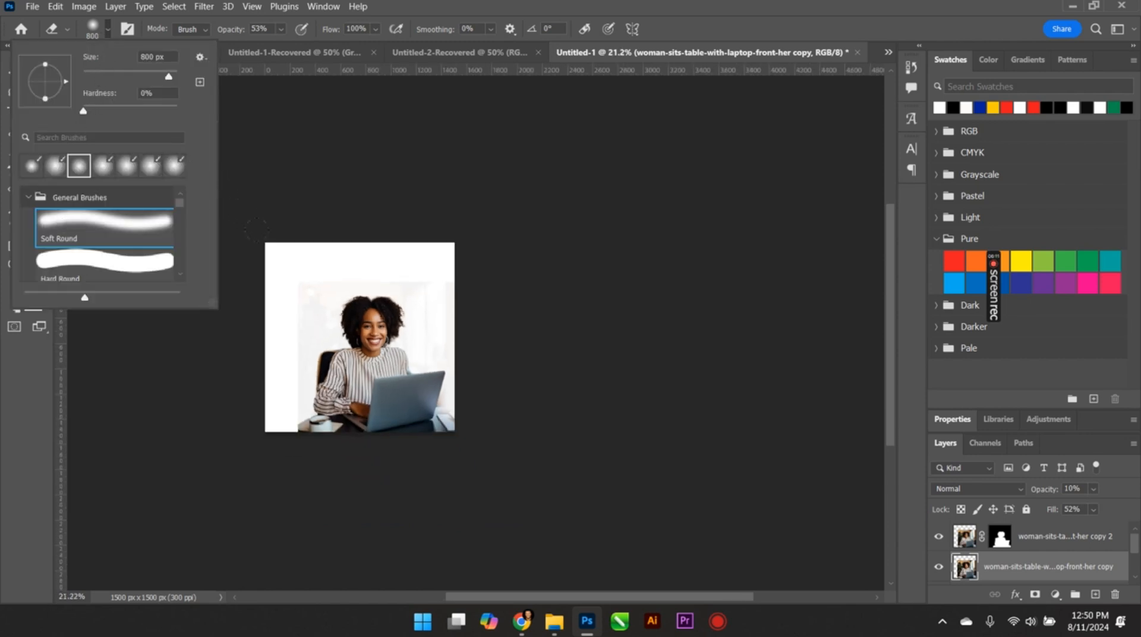
scroll(290, 285, "up", 2)
left_click(245, 236)
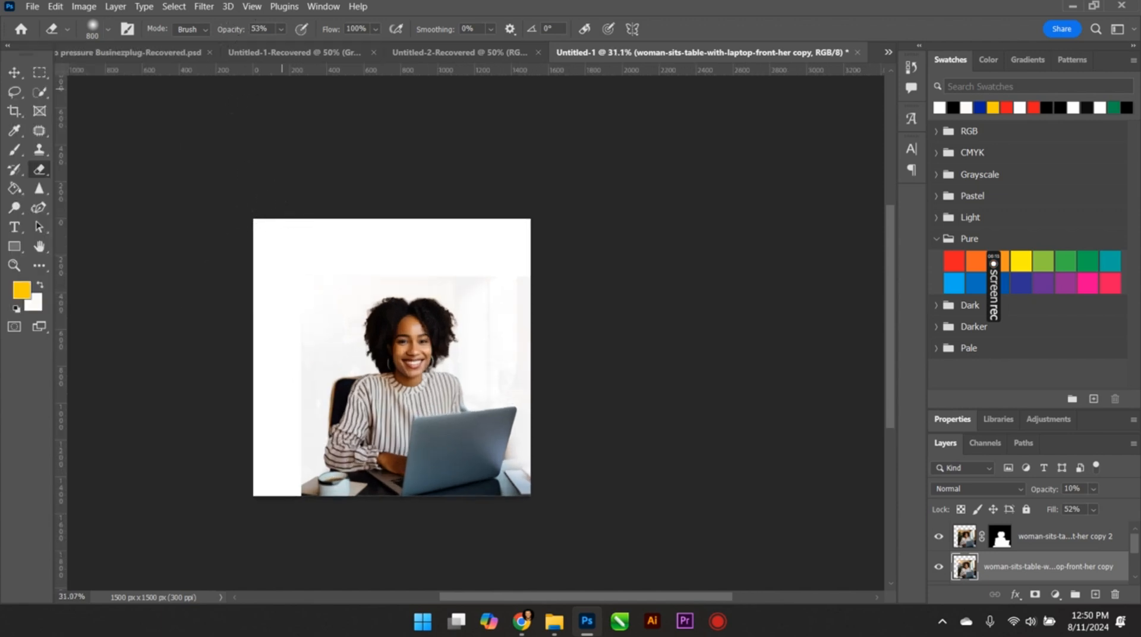
Reduce the eraser opacity to 48% and soften the faded photo's remaining visible borders into the white canvas.
left_click(281, 29)
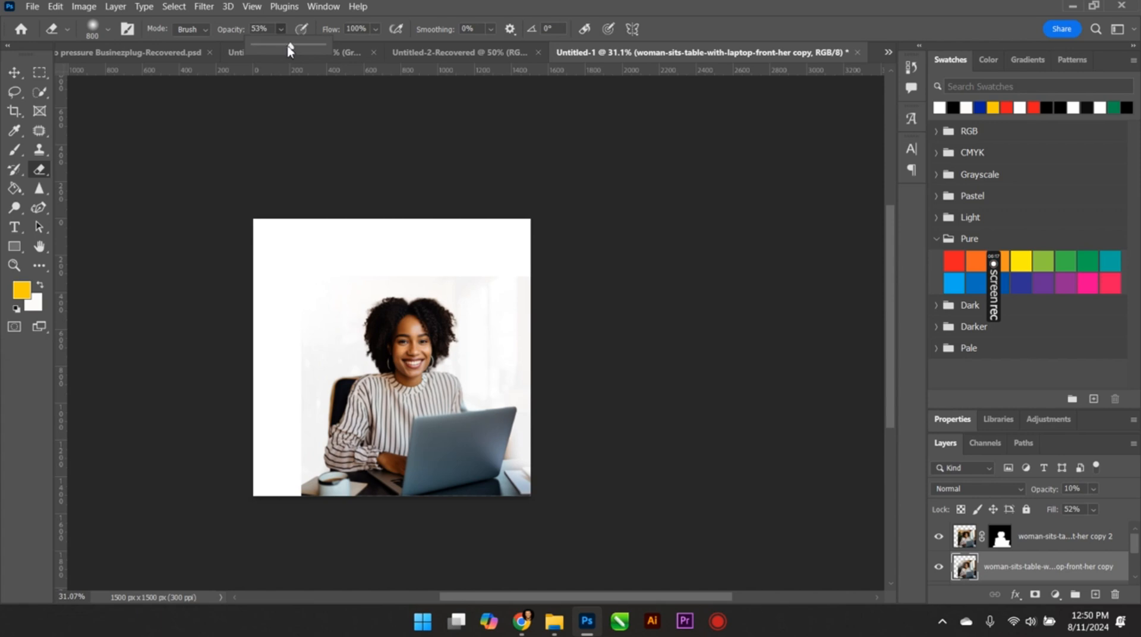
left_click(302, 209)
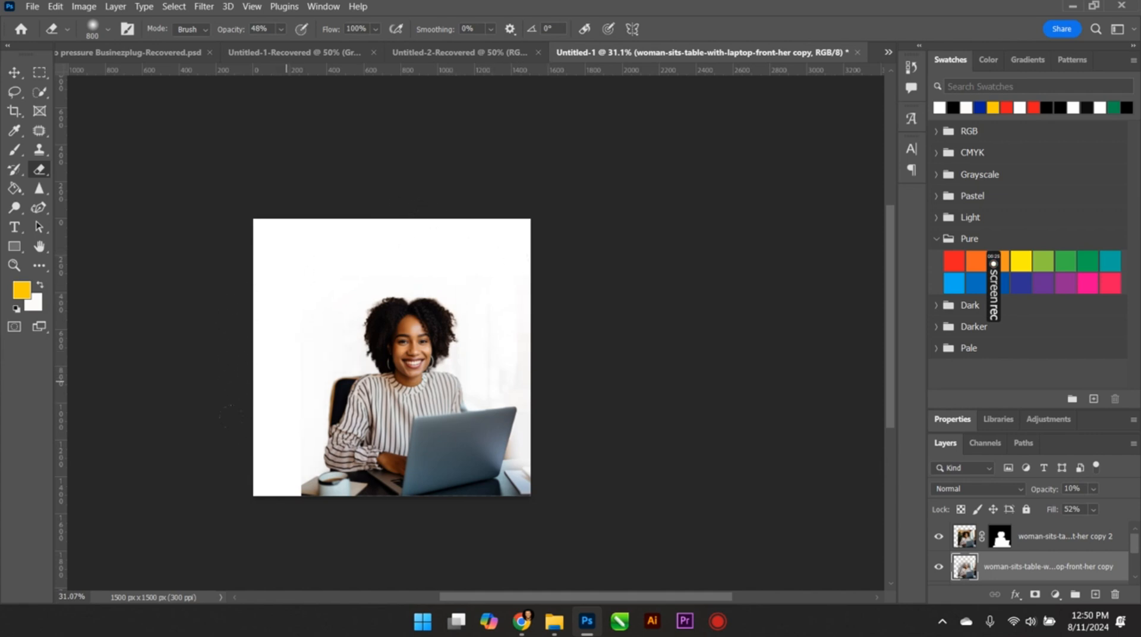
left_click(1125, 552)
Examine the softened background around the woman up close and across the whole canvas, and deselect the layer.
scroll(218, 436, "up", 4)
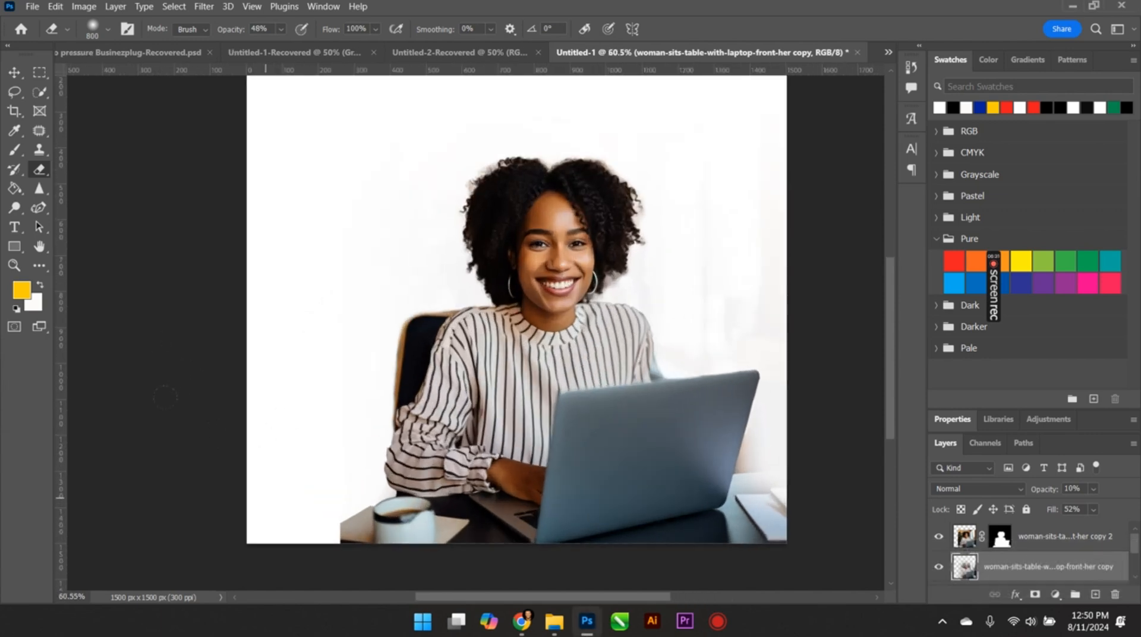
scroll(116, 275, "down", 4)
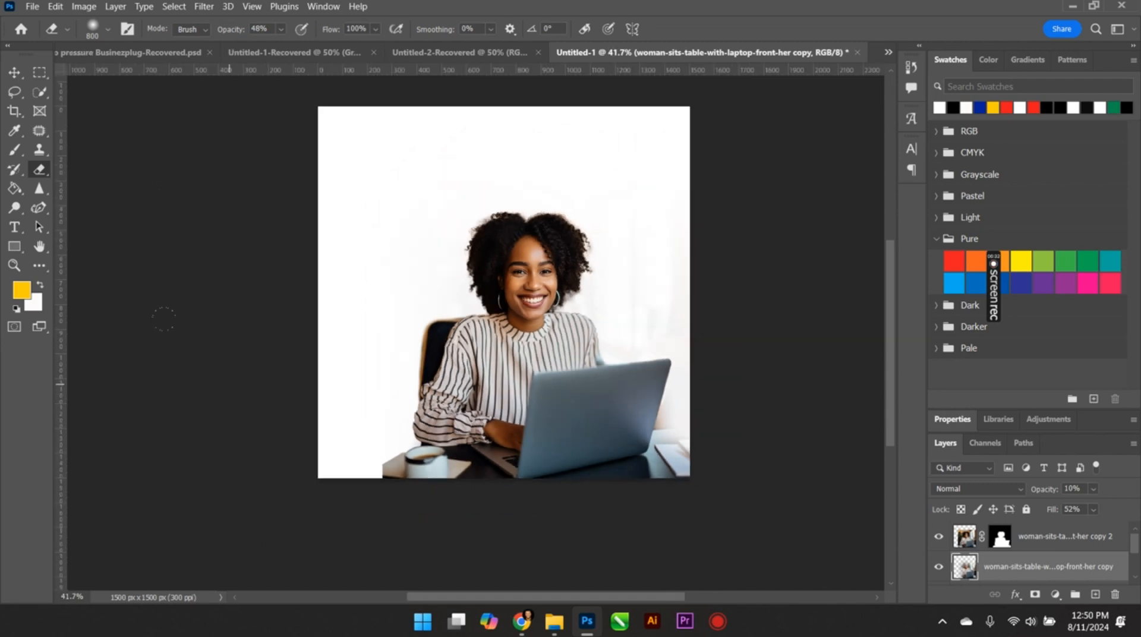
scroll(486, 203, "up", 4)
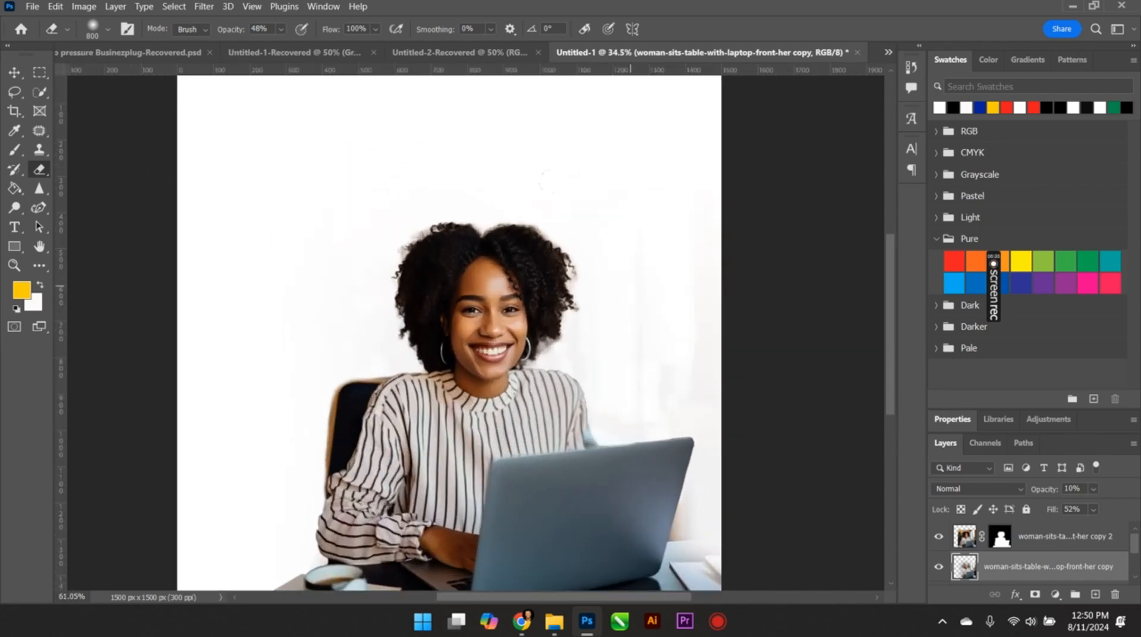
scroll(434, 191, "up", 2)
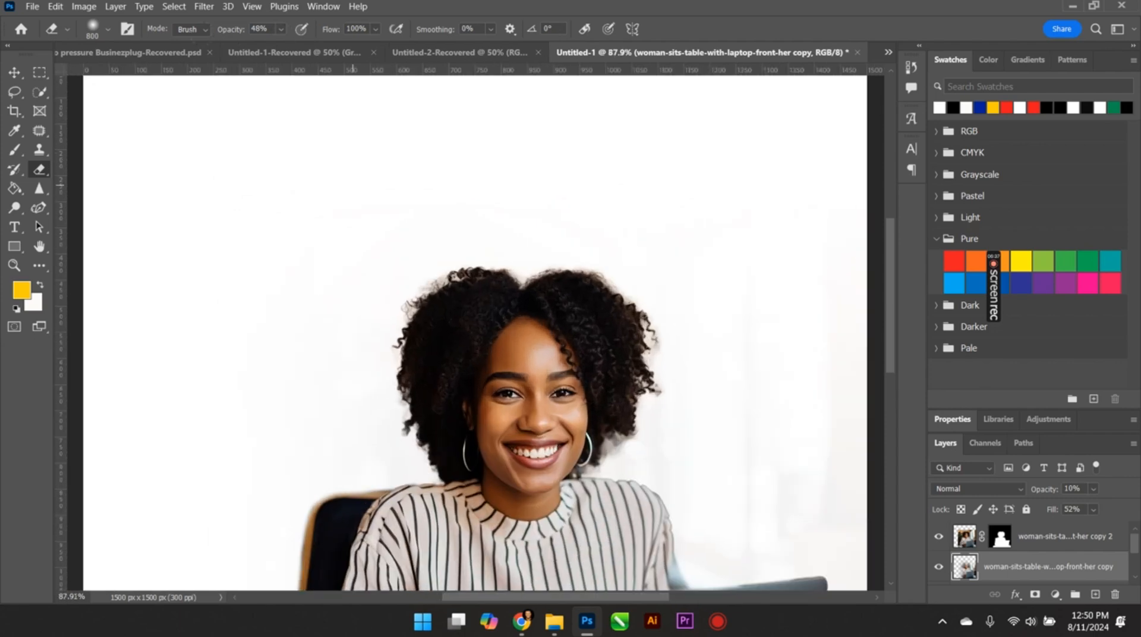
scroll(556, 83, "down", 2)
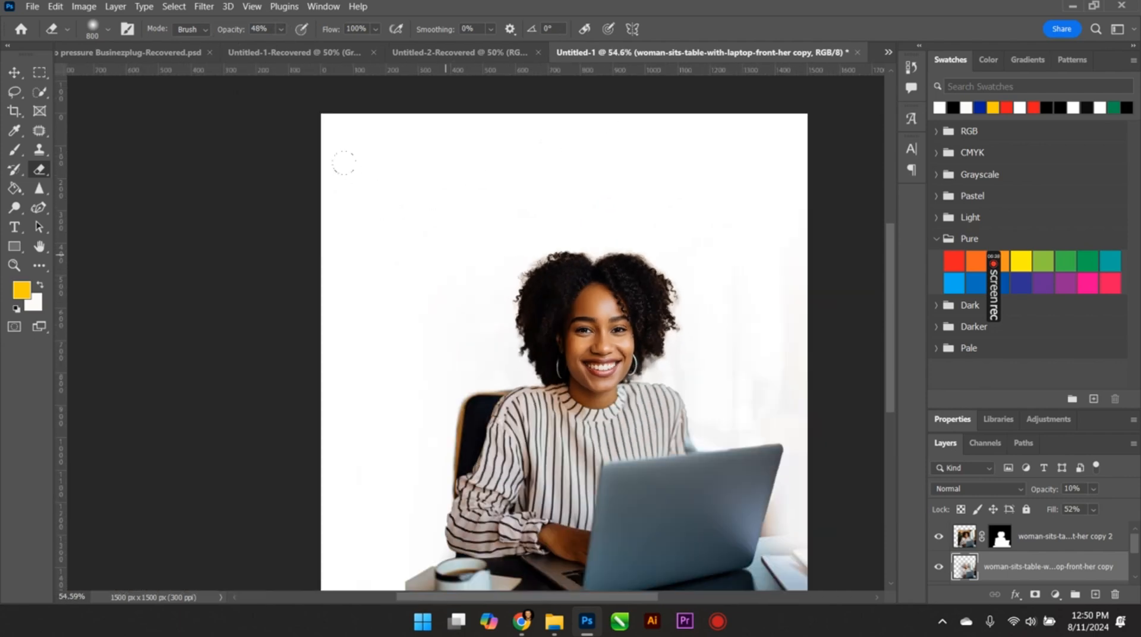
scroll(300, 299, "down", 2)
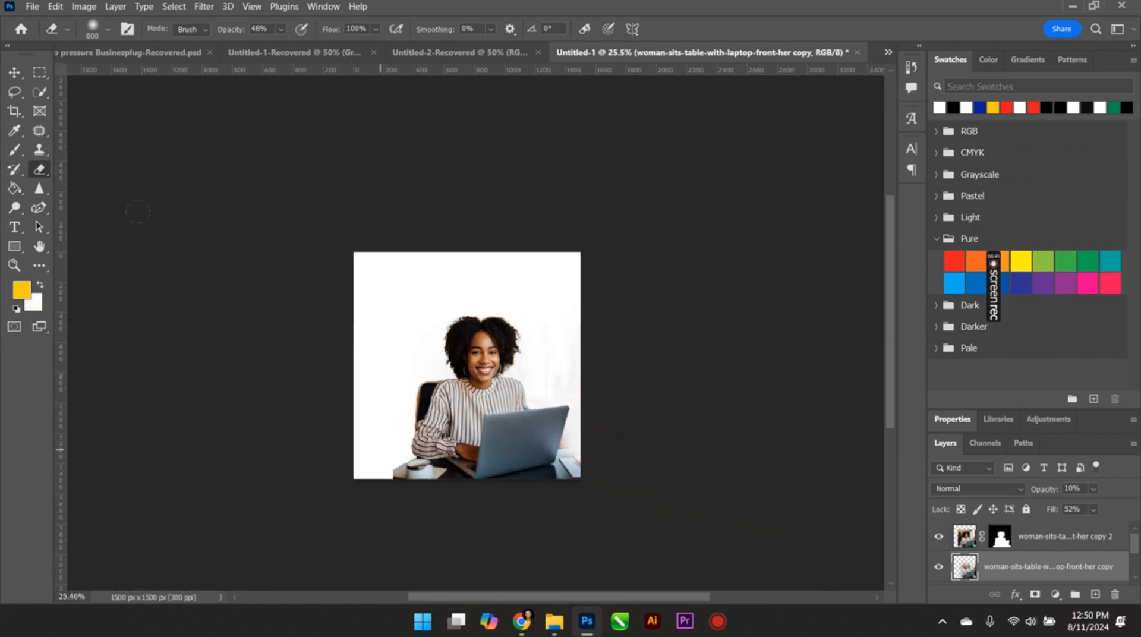
key("v")
left_click(687, 433)
scroll(457, 476, "up", 1)
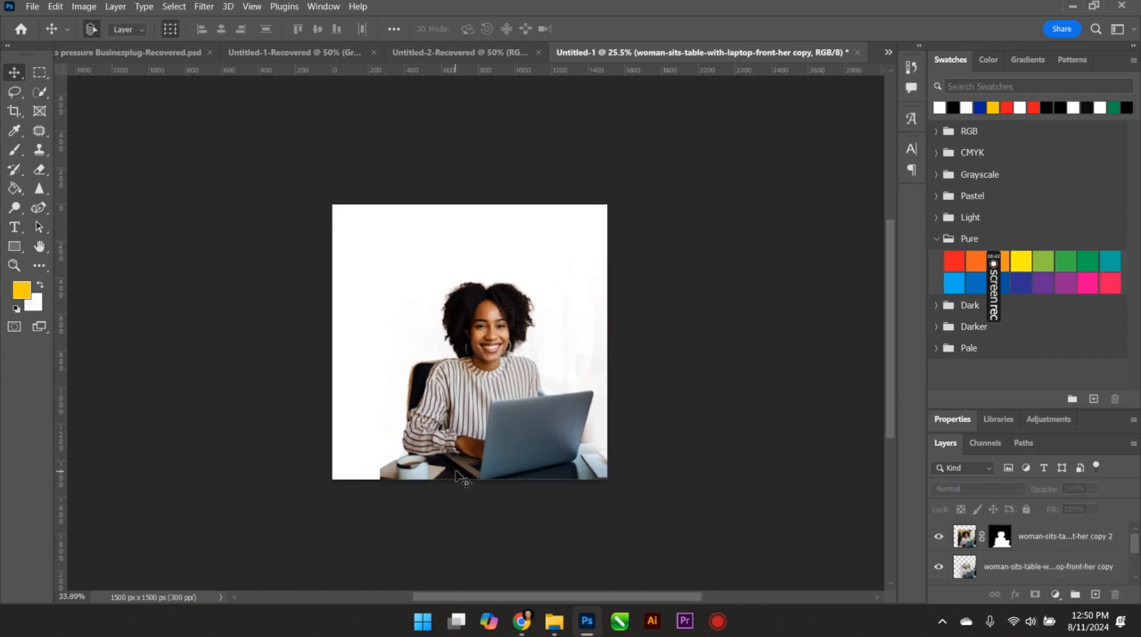
Select the layer mask of the woman cutout and ready the Brush tool with black as the foreground colour.
scroll(458, 476, "up", 2)
left_click(541, 453)
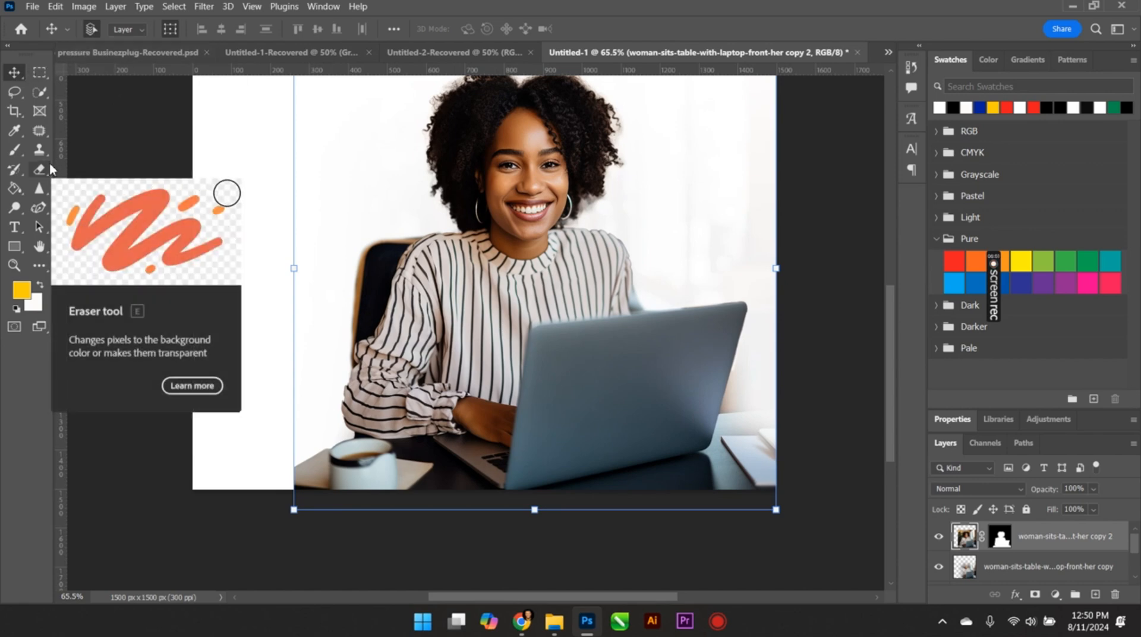
left_click(14, 150)
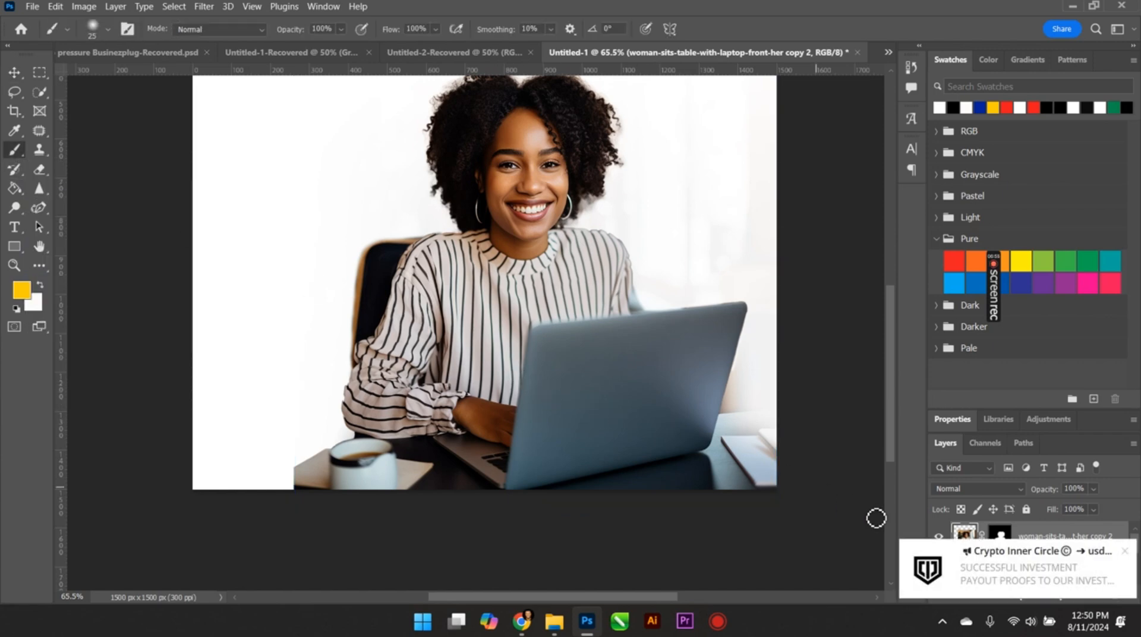
left_click(1125, 552)
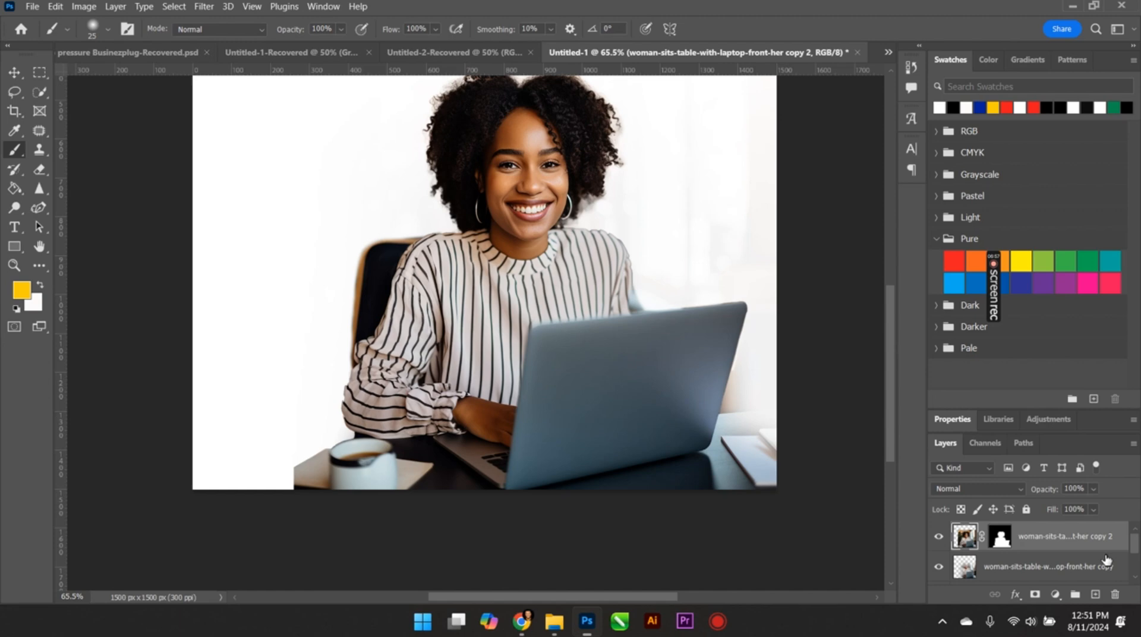
left_click(1001, 538)
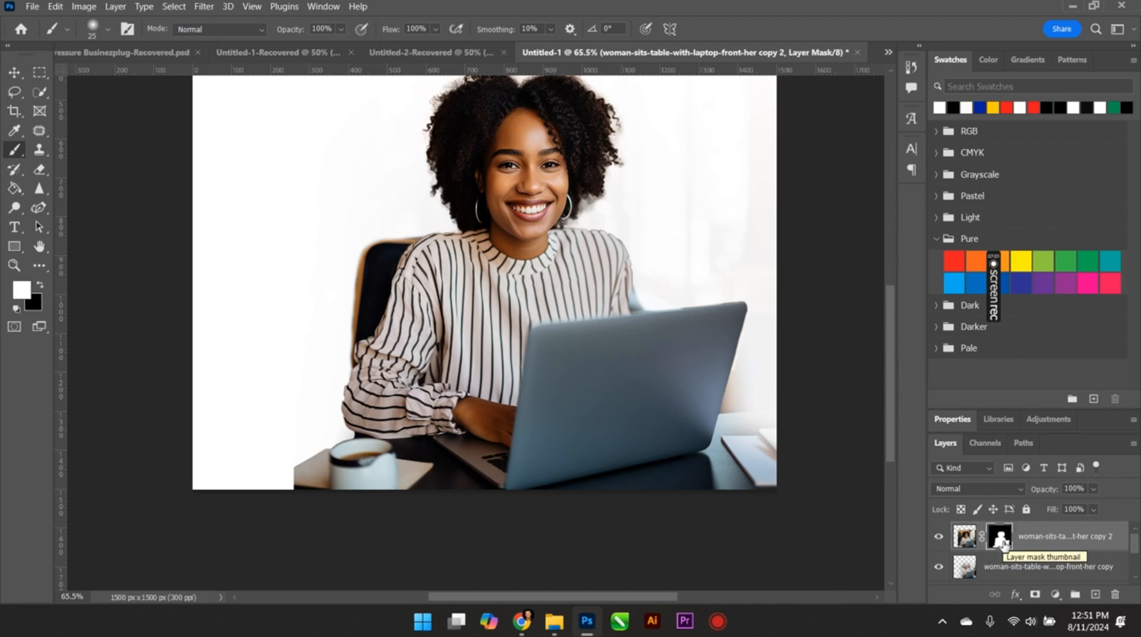
scroll(308, 458, "up", 2)
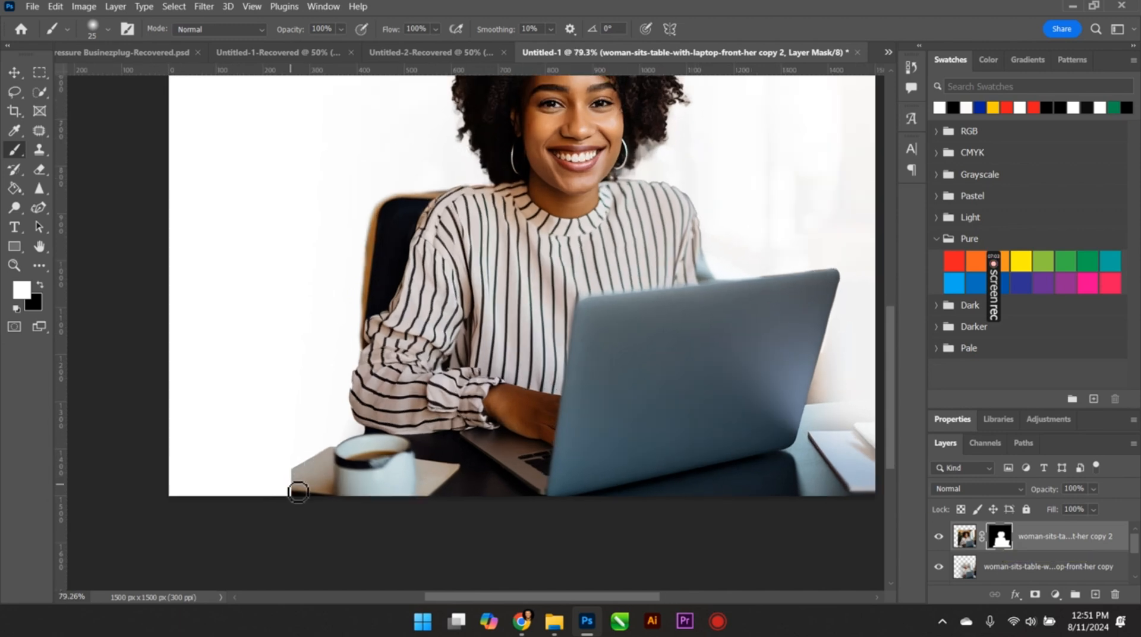
key("x")
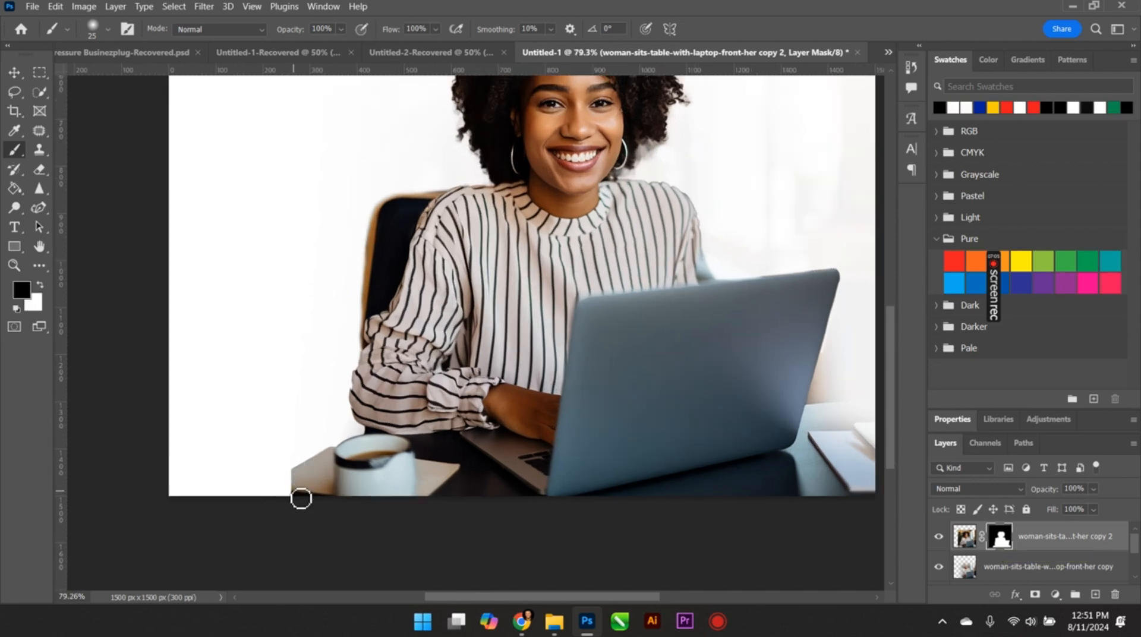
Try to soften the cut left edge of the desk beside the coffee cup by brushing on the mask at 48% opacity.
scroll(300, 498, "up", 3)
scroll(298, 496, "up", 2)
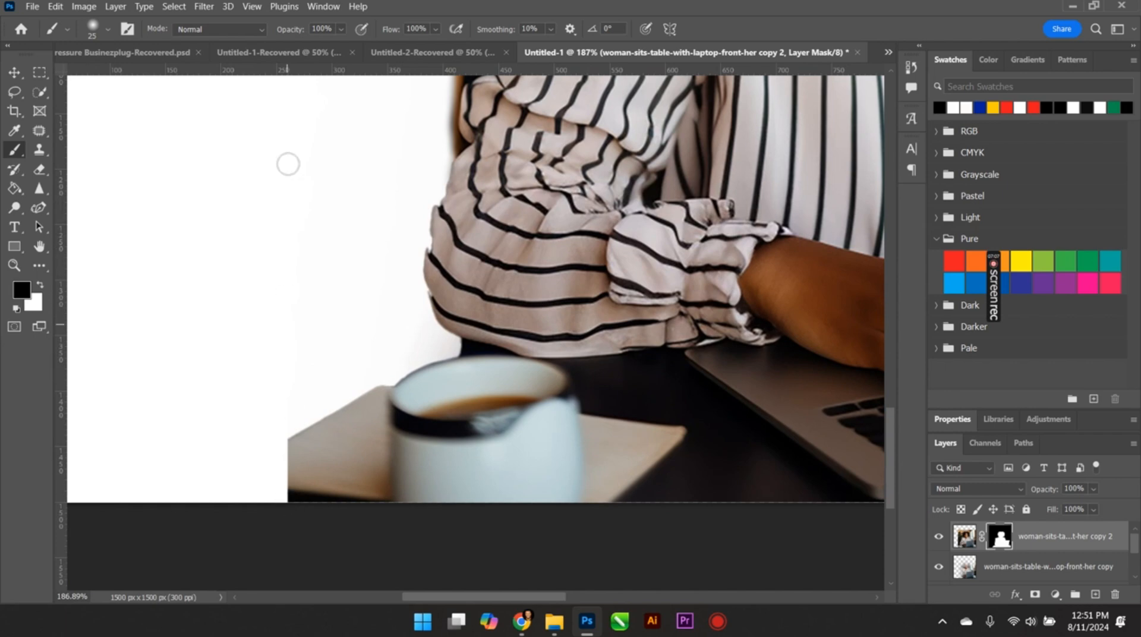
left_click(341, 31)
left_click(320, 46)
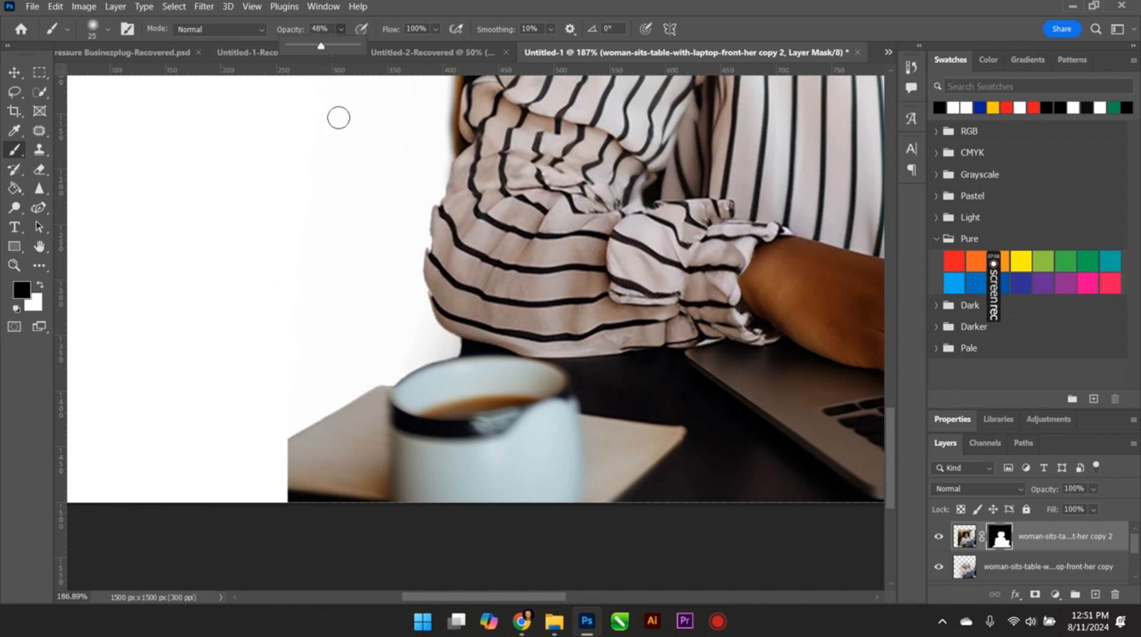
scroll(313, 458, "up", 3)
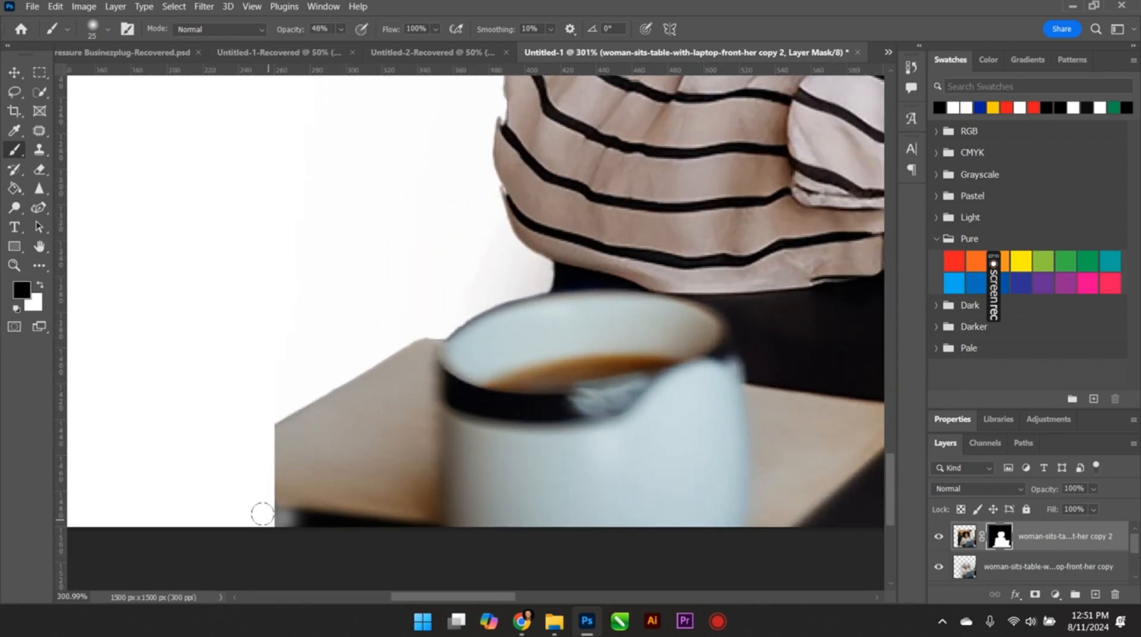
mouse_move(258, 473)
left_mouse_down()
mouse_move(263, 413)
mouse_move(249, 492)
mouse_move(271, 445)
mouse_move(257, 532)
mouse_move(272, 496)
mouse_move(263, 521)
mouse_move(256, 438)
mouse_move(268, 488)
left_mouse_up()
scroll(255, 519, "up", 3)
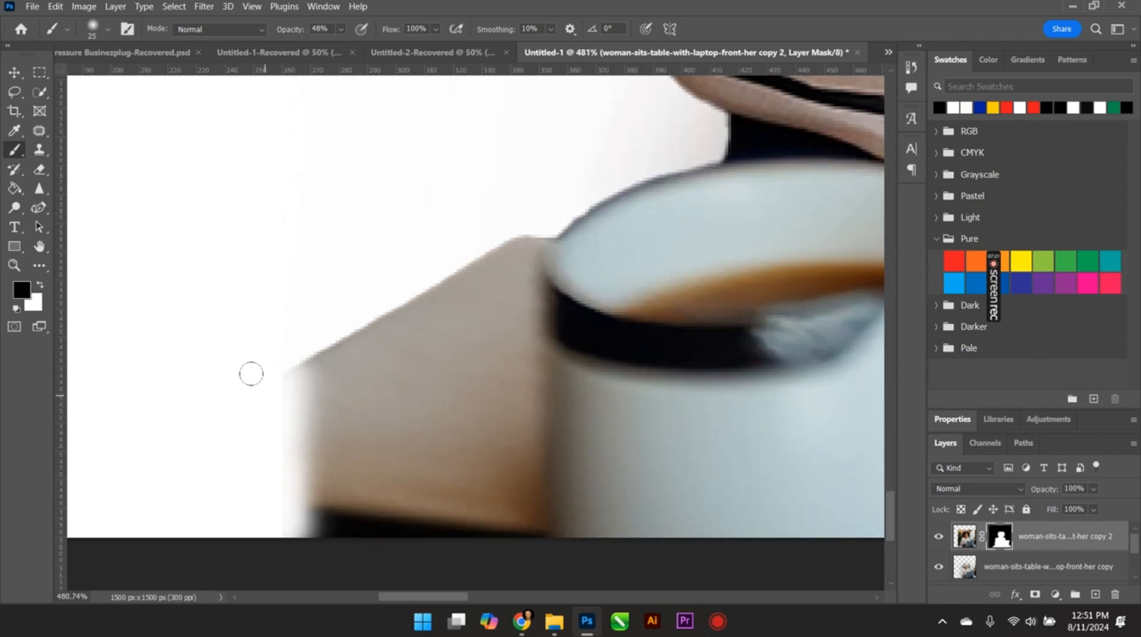
left_click_drag(259, 354, 225, 443)
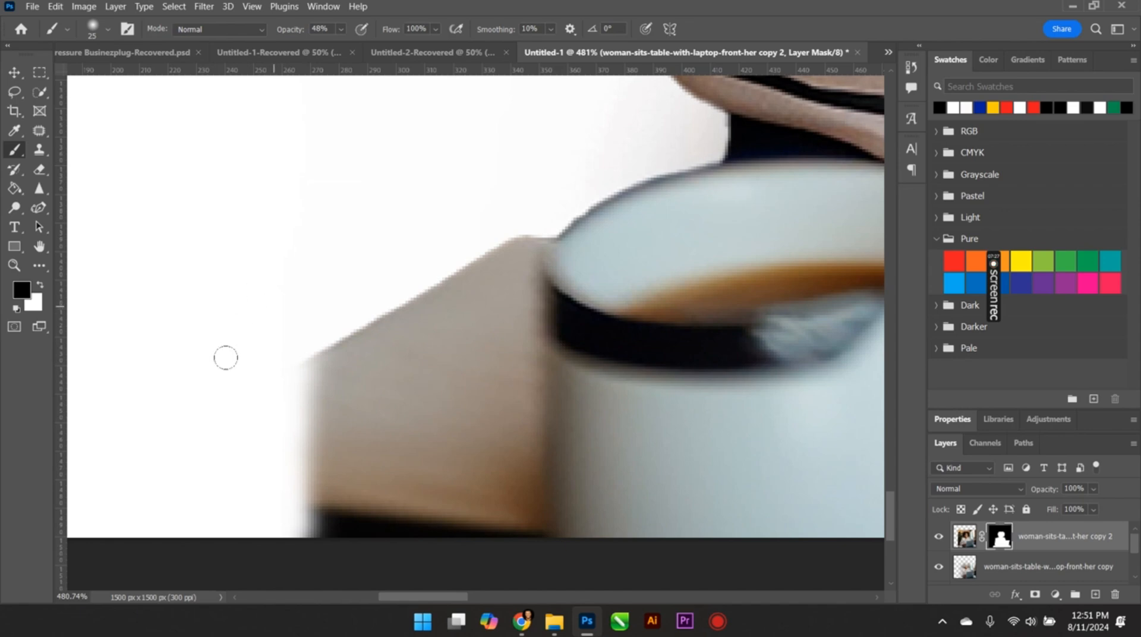
scroll(237, 398, "down", 5)
scroll(260, 445, "down", 4)
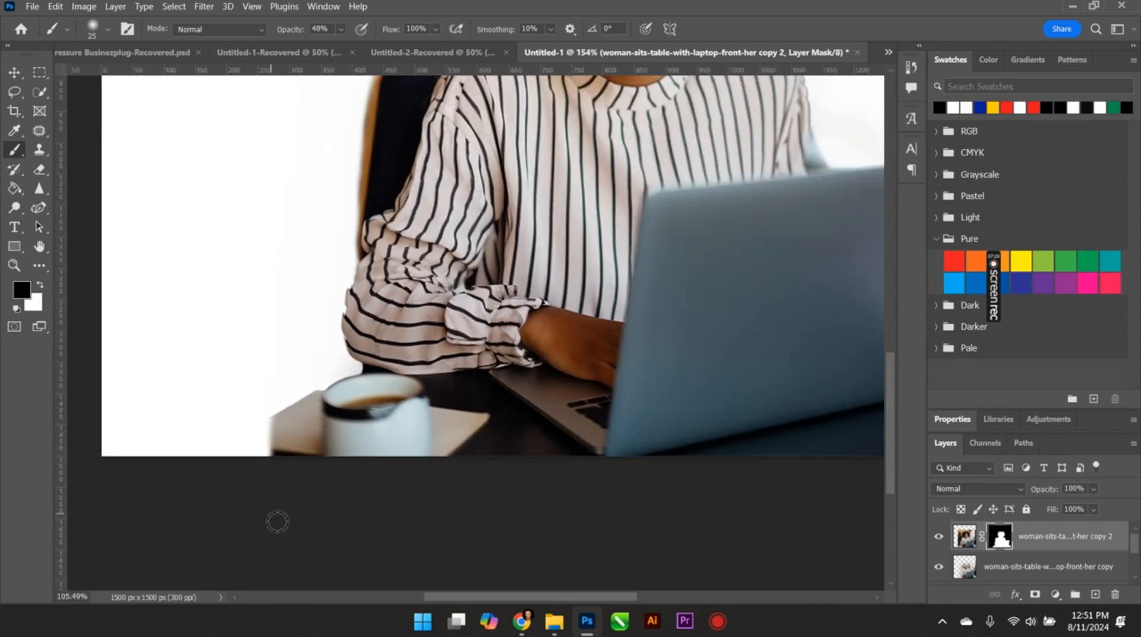
scroll(300, 512, "down", 2)
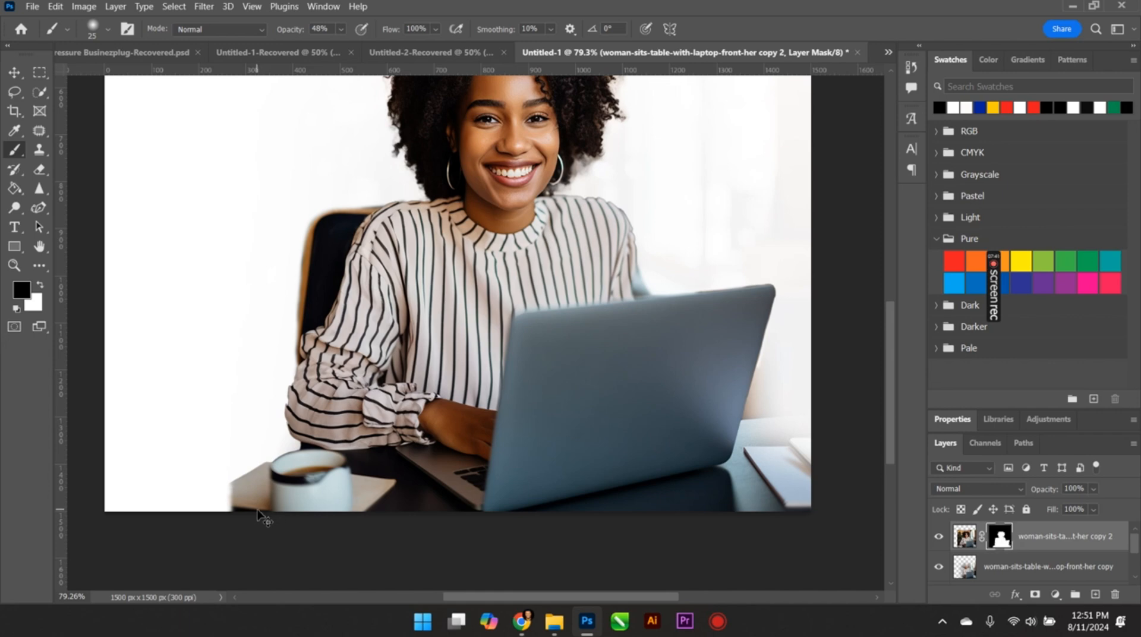
left_click_drag(258, 512, 256, 515)
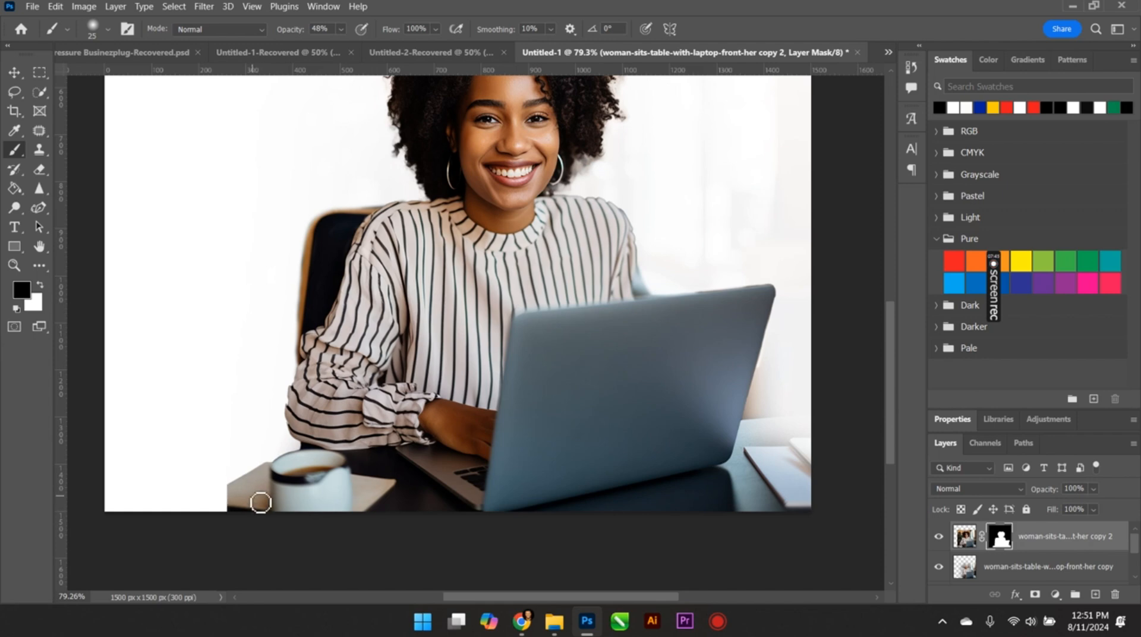
Target the cutout layer's image and start fading the desk's hard left edge with a 90 px eraser at 48% opacity.
key("e")
scroll(204, 226, "down", 7)
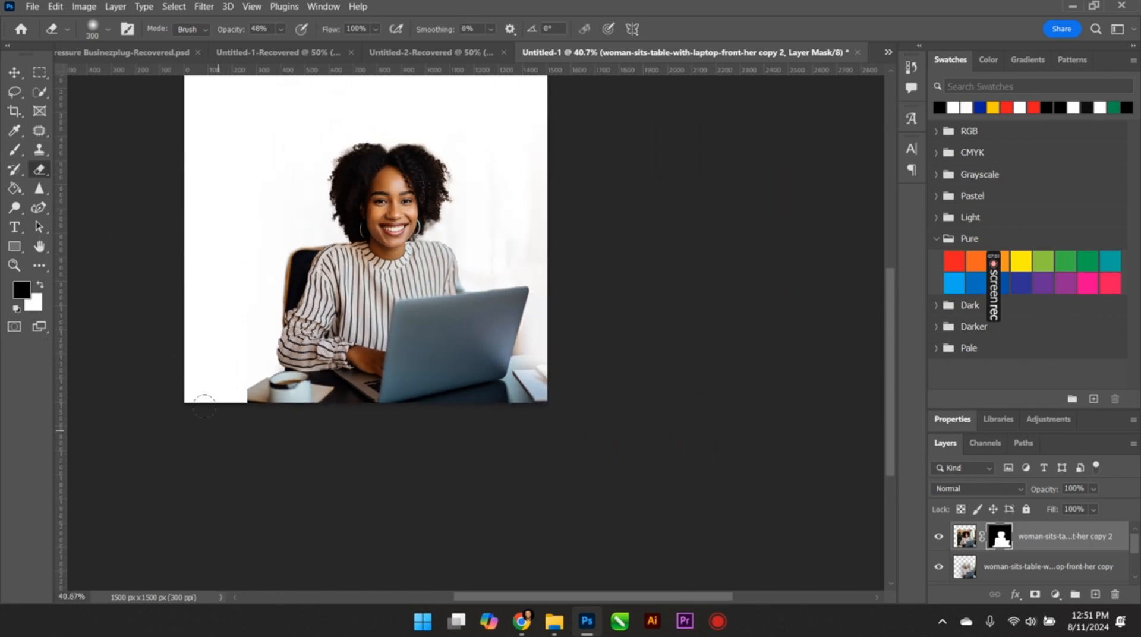
scroll(204, 405, "up", 15)
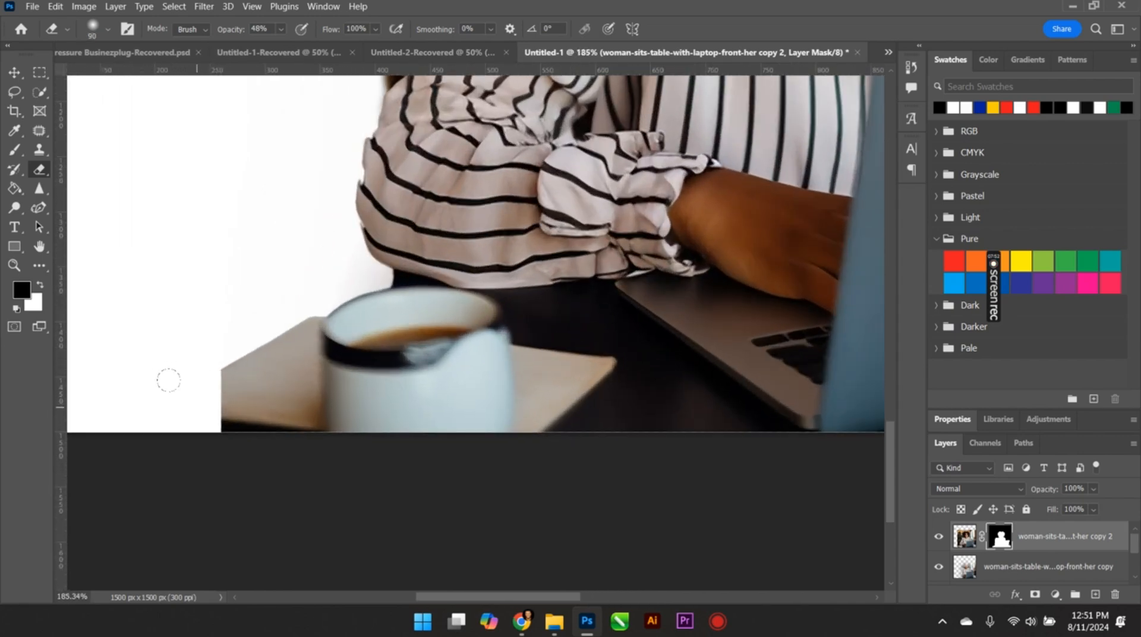
scroll(168, 380, "up", 3)
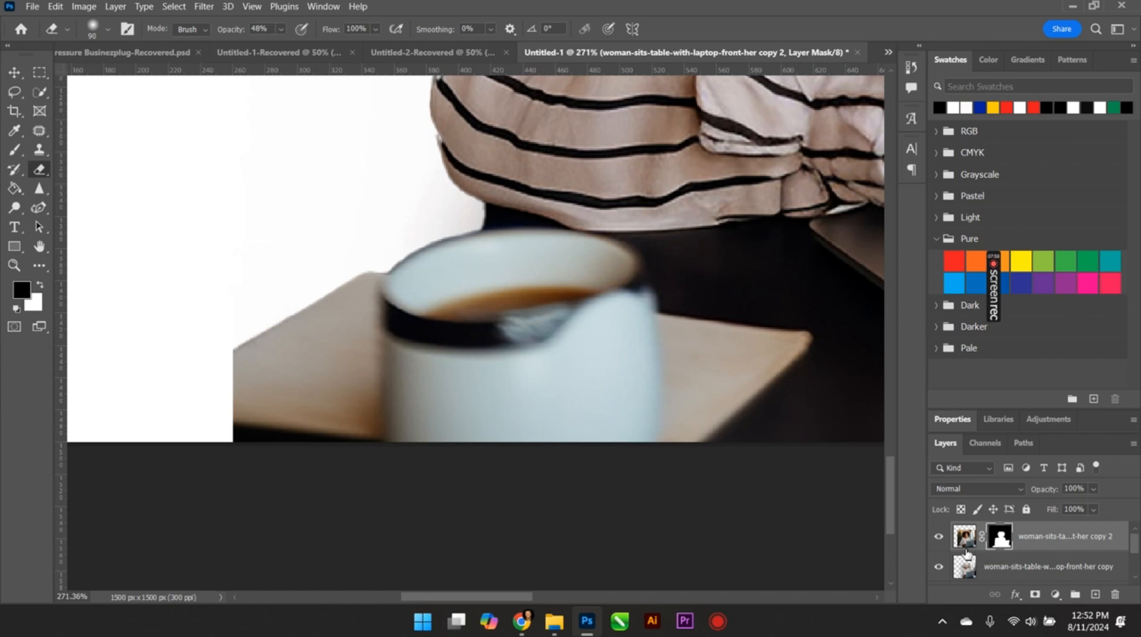
left_click(964, 544)
left_click(154, 316)
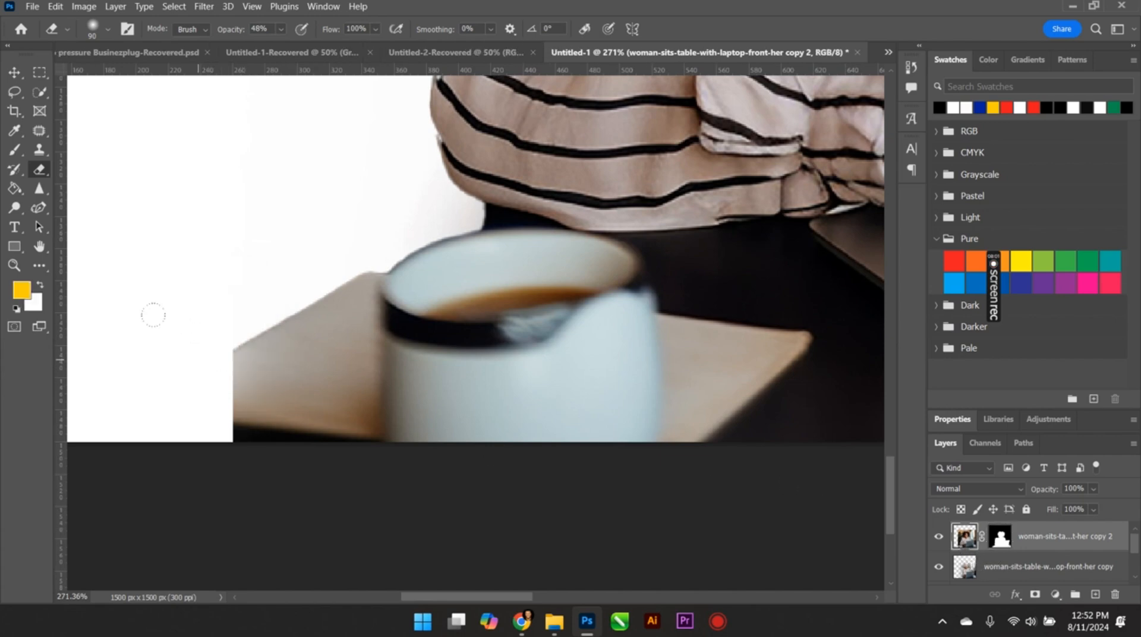
left_click(155, 305)
left_click(148, 305)
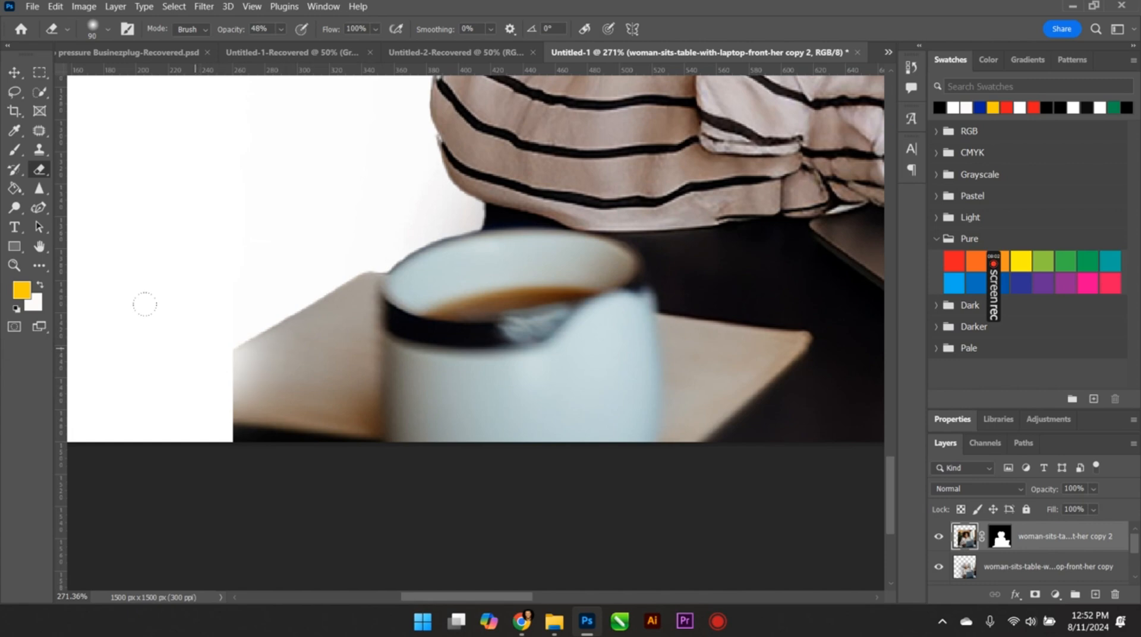
Erase the lower part of the desk's left edge beside the coffee cup so it fades into the white canvas.
left_click(123, 375)
left_click(140, 406)
left_click(141, 390)
left_click(136, 373)
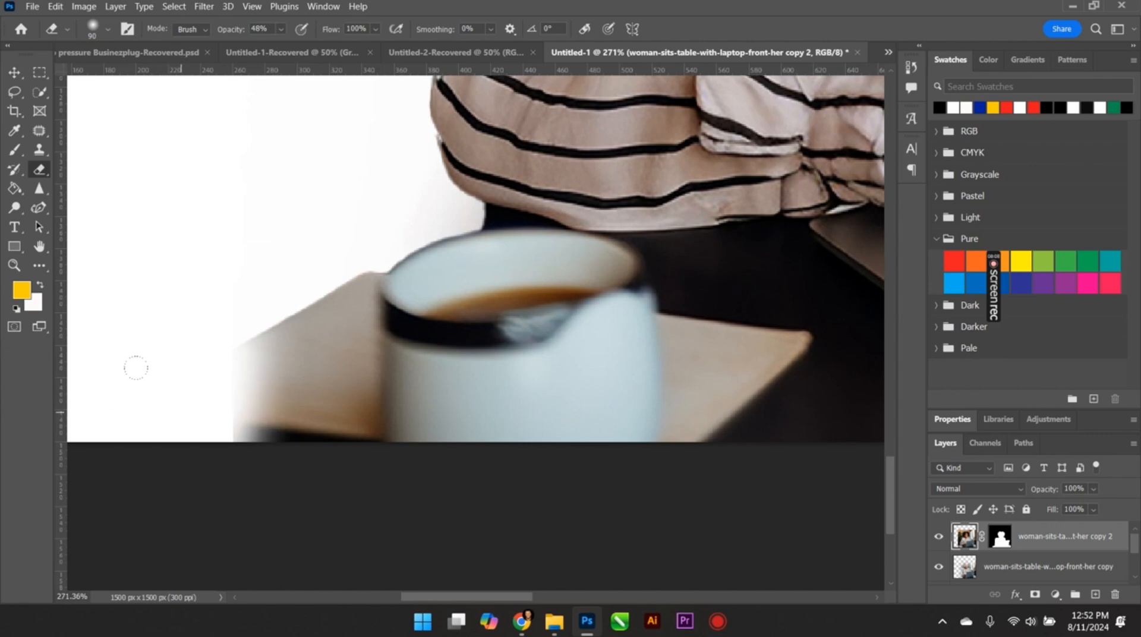
left_click(189, 402)
Refine the faded desk corner near the coffee cup with a smaller 60 px eraser.
left_click_drag(170, 393, 170, 418)
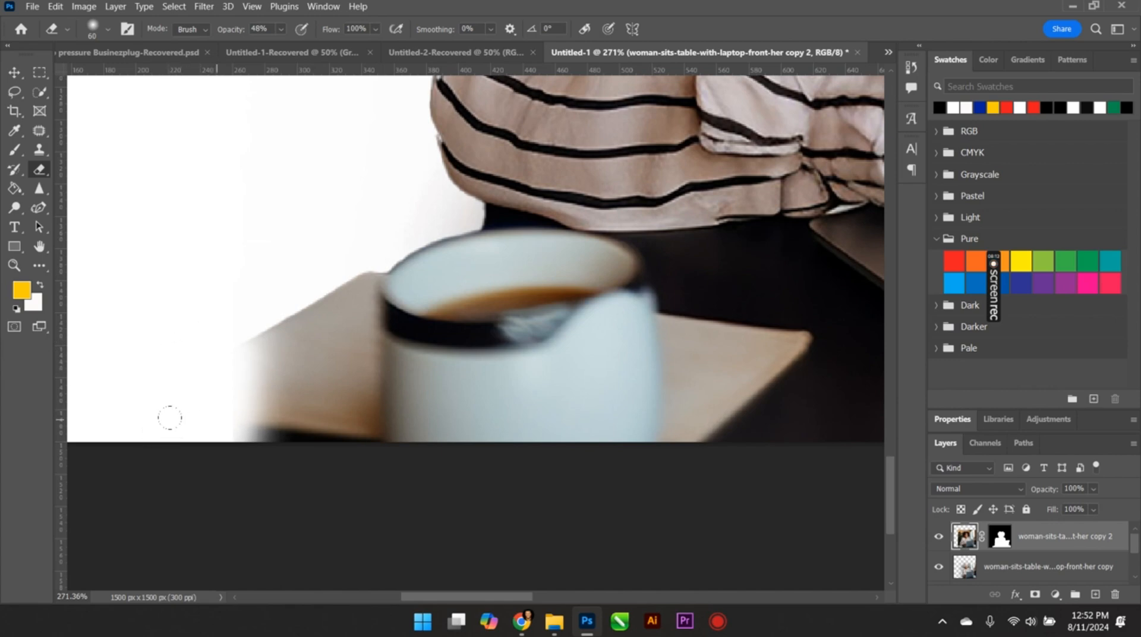
left_click_drag(198, 380, 147, 428)
scroll(297, 387, "down", 3)
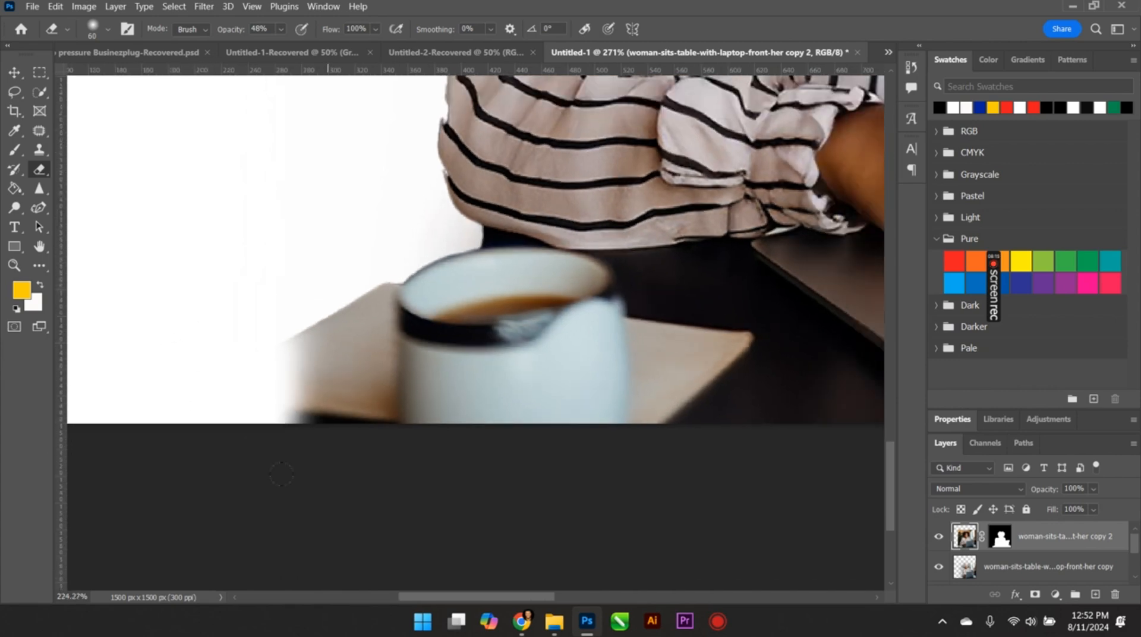
scroll(280, 352, "up", 5)
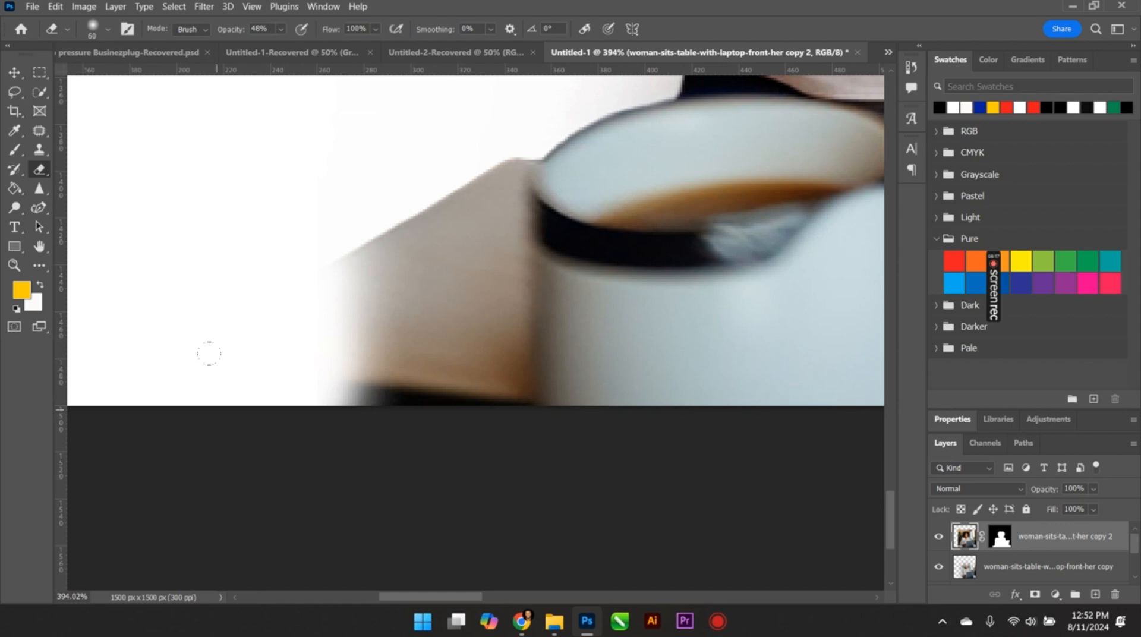
left_click_drag(209, 354, 225, 393)
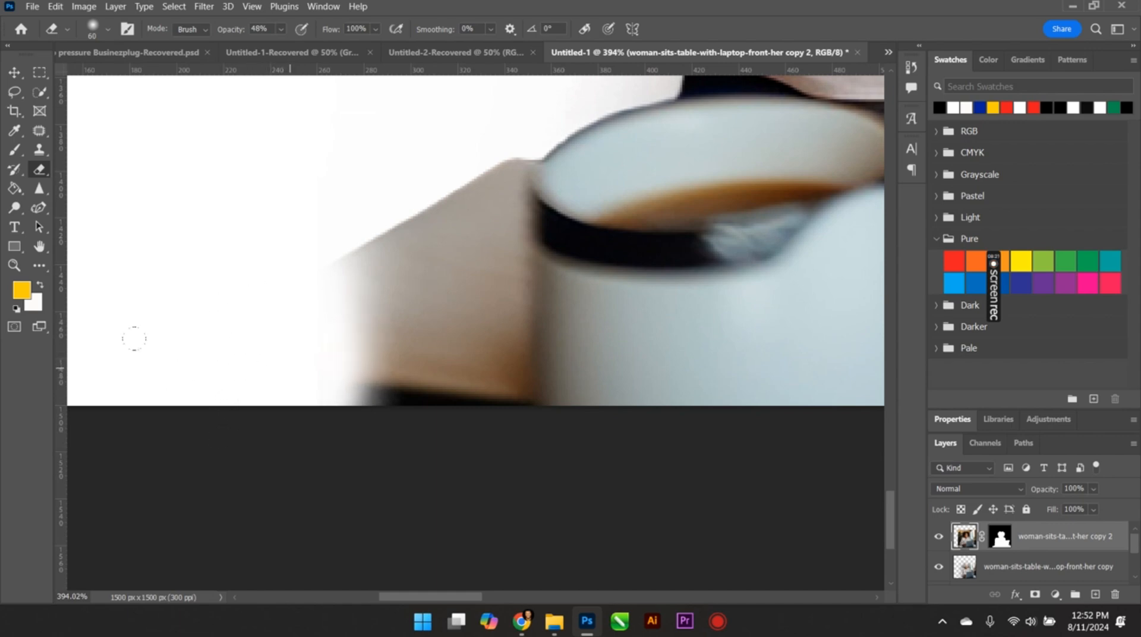
scroll(301, 450, "down", 8)
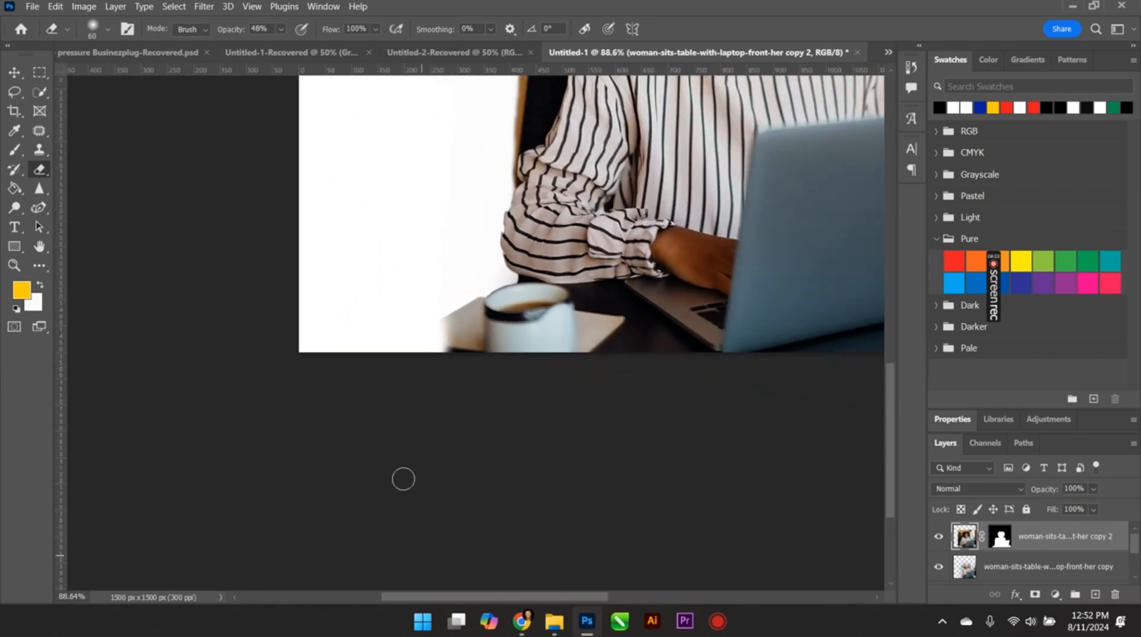
Switch to the Move tool, check the blended image, and open the Camera Raw Filter for the cutout layer.
left_click(16, 73)
scroll(209, 404, "down", 2)
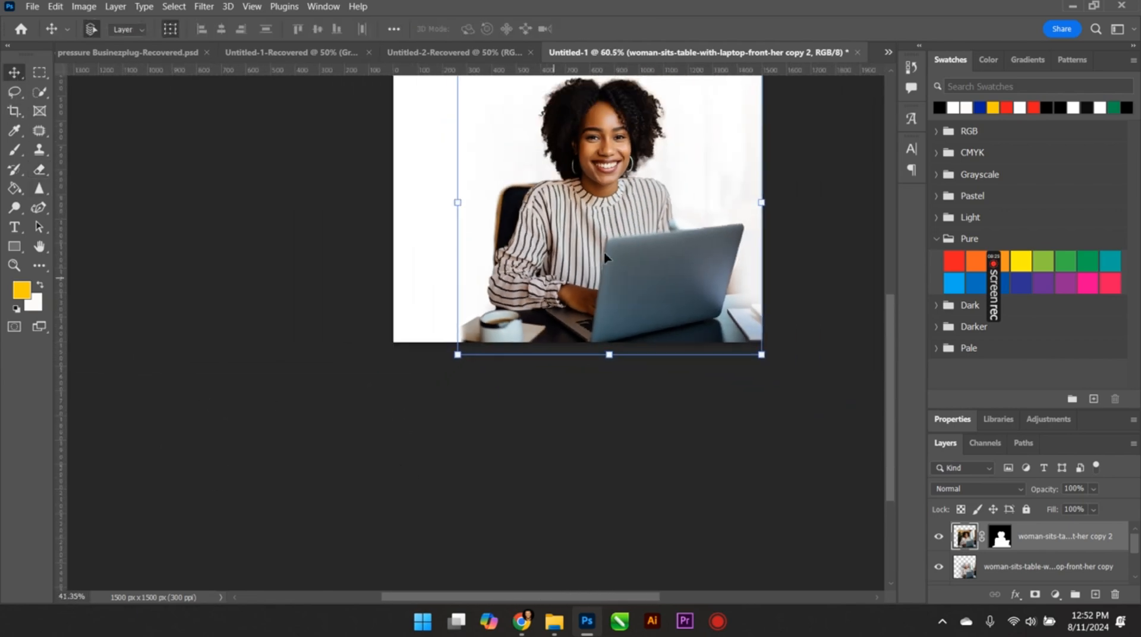
scroll(754, 275, "up", 2)
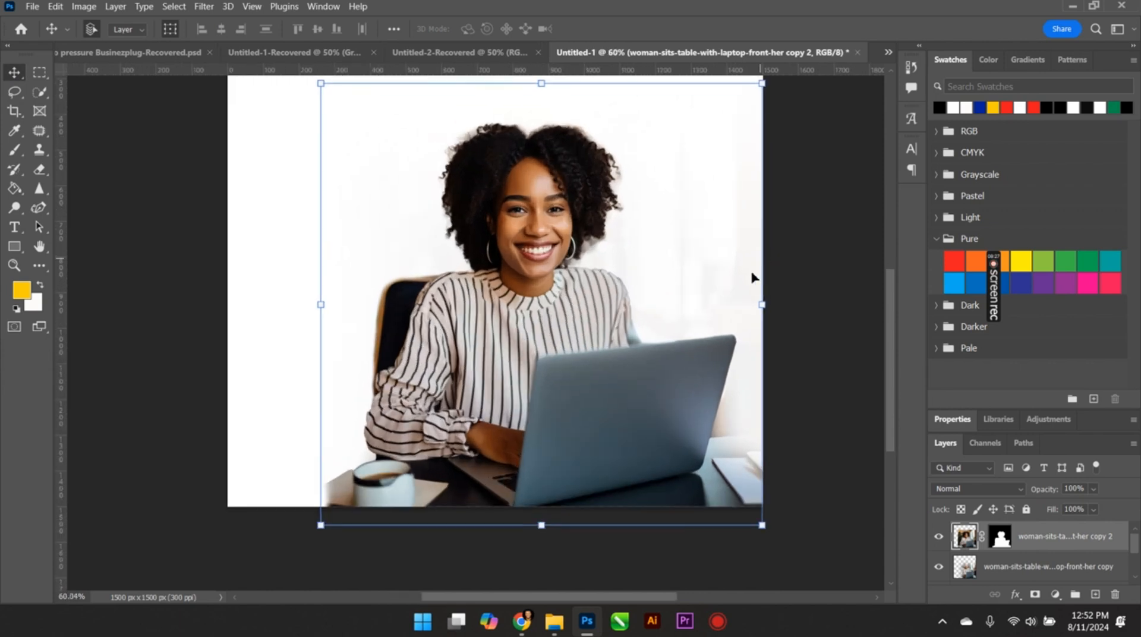
scroll(657, 331, "down", 4)
scroll(624, 311, "up", 3)
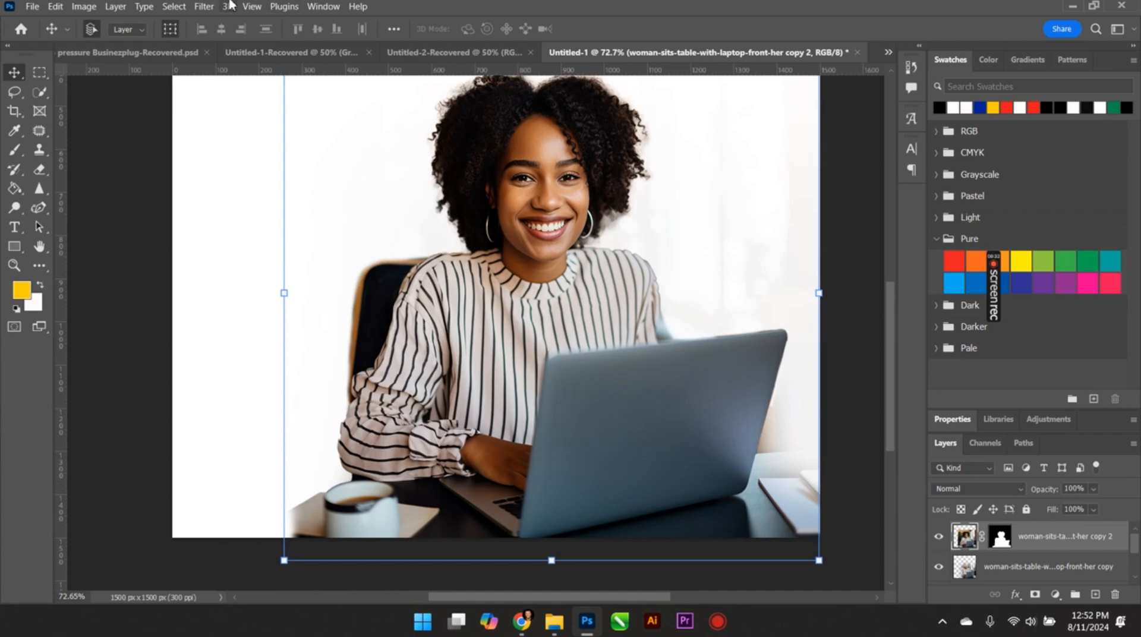
left_click(205, 7)
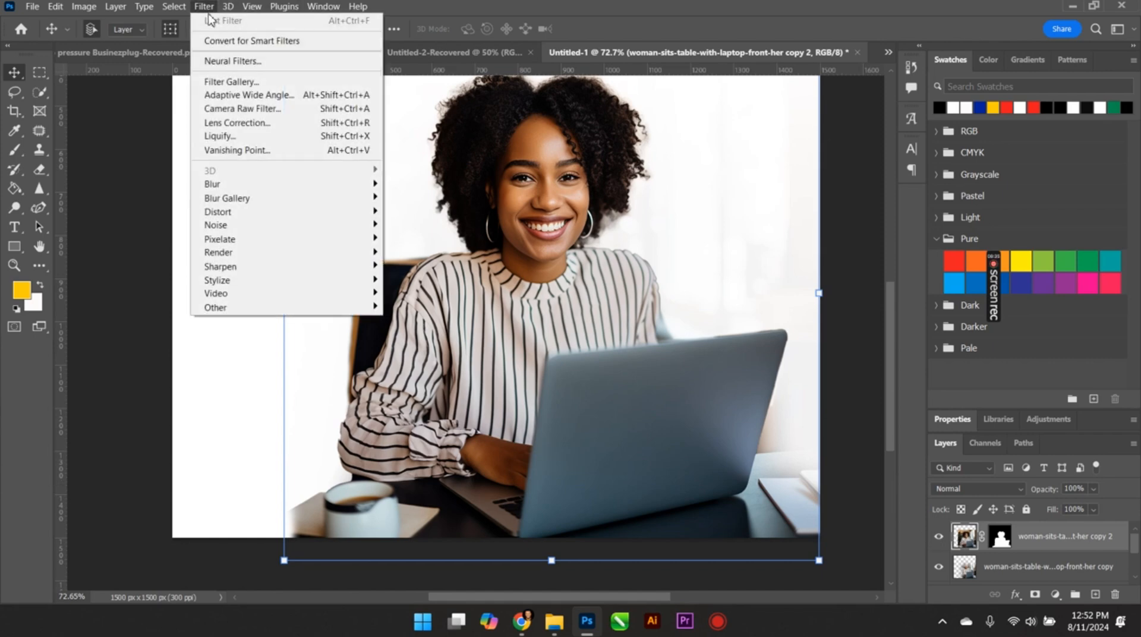
left_click(241, 110)
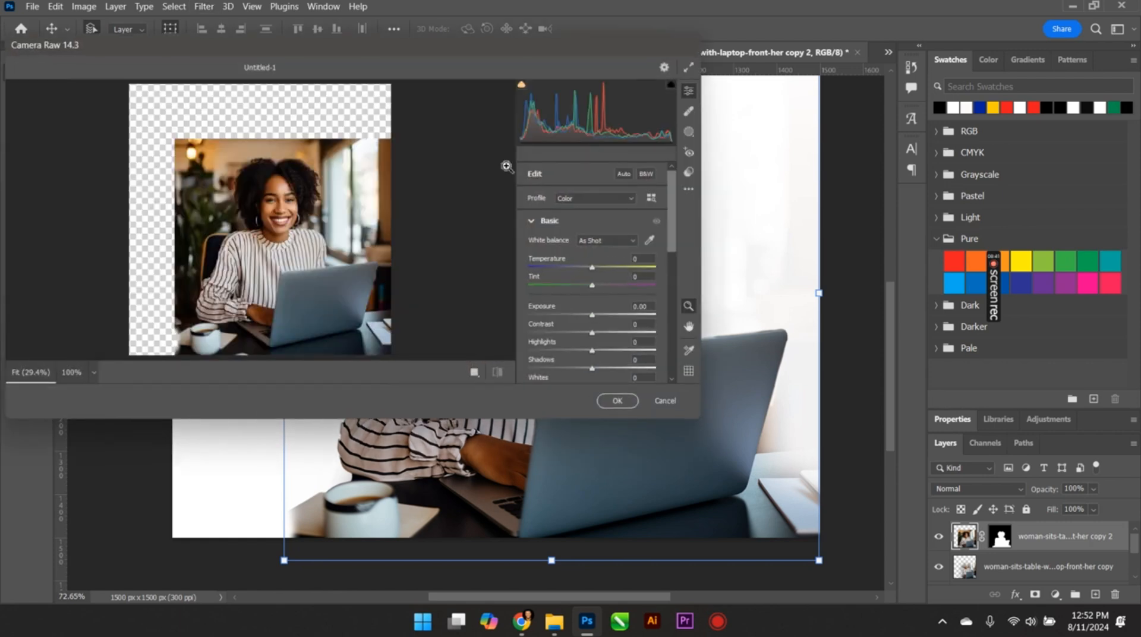
left_click_drag(452, 53, 567, 53)
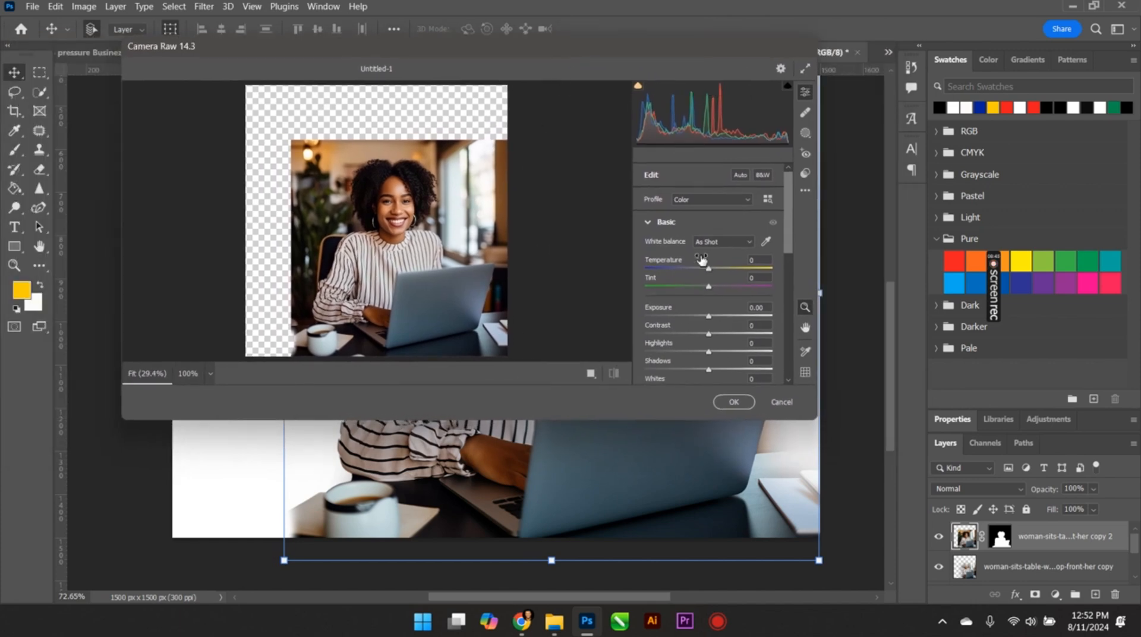
Set exposure to +1.05, shadows to +9 and saturation to +10, raise vibrance slightly, and apply the Camera Raw filter.
left_click_drag(709, 318, 720, 318)
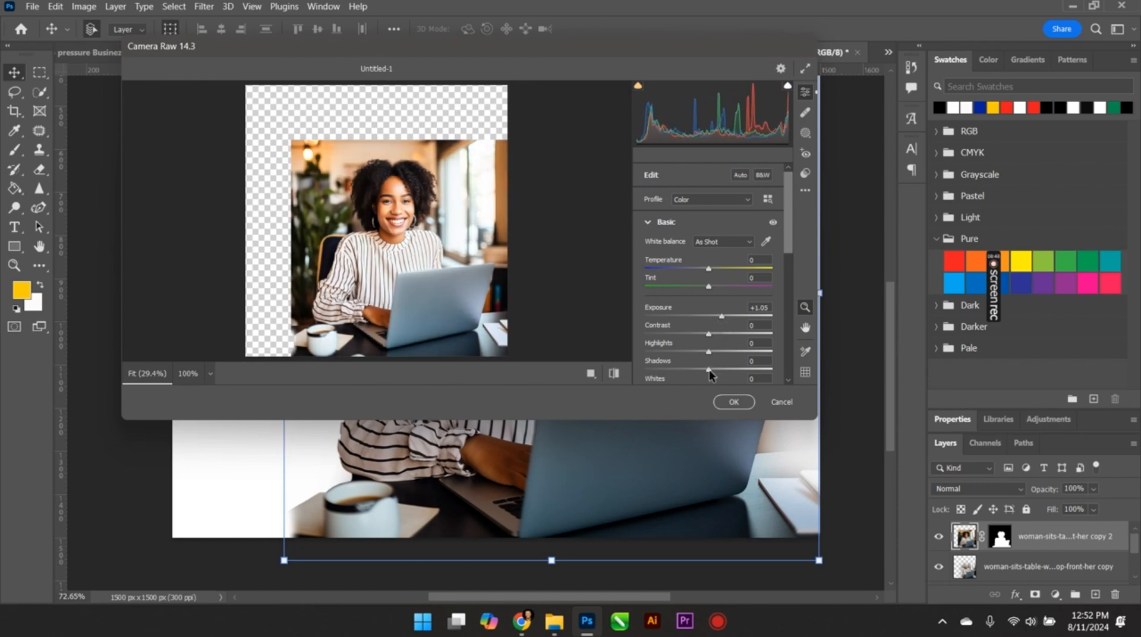
left_click_drag(711, 373, 717, 375)
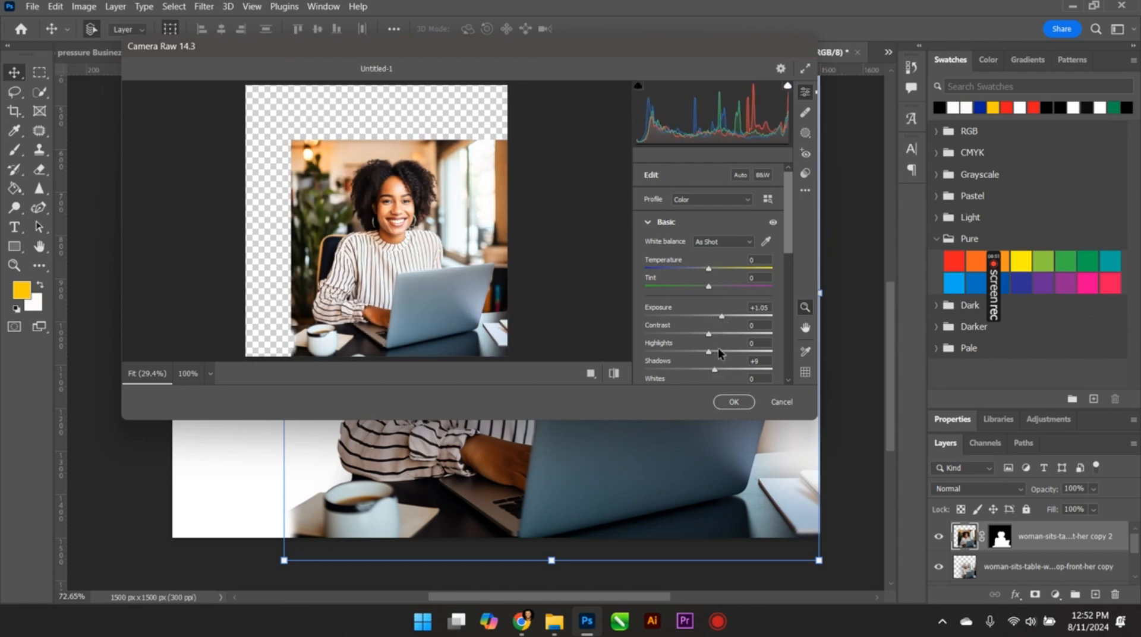
scroll(718, 352, "down", 5)
scroll(718, 352, "up", 2)
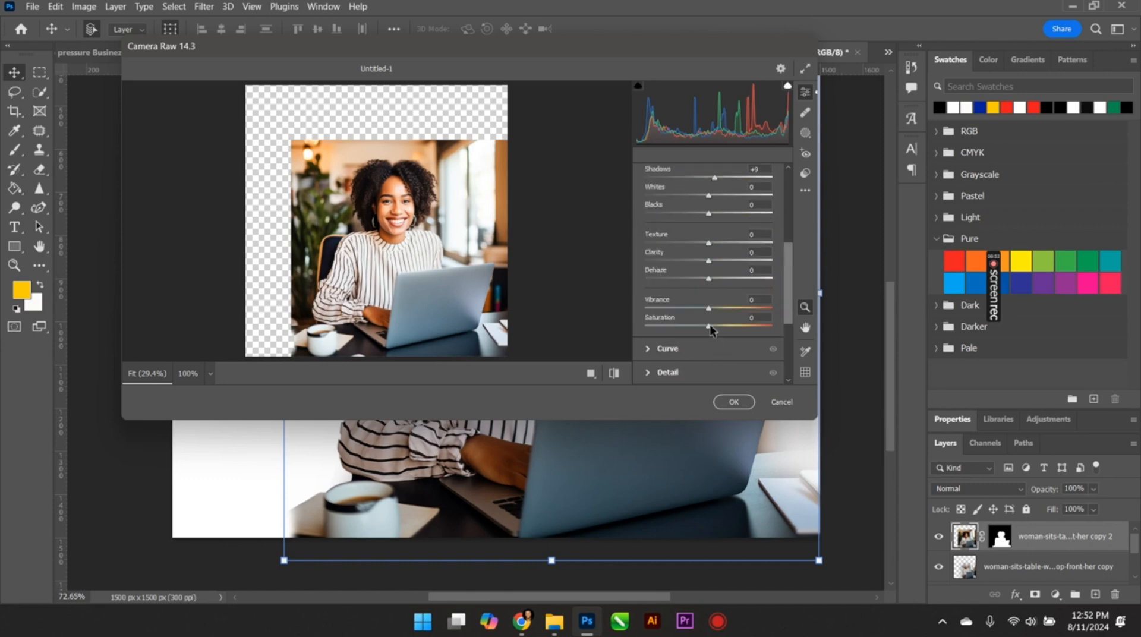
left_click_drag(710, 325, 716, 325)
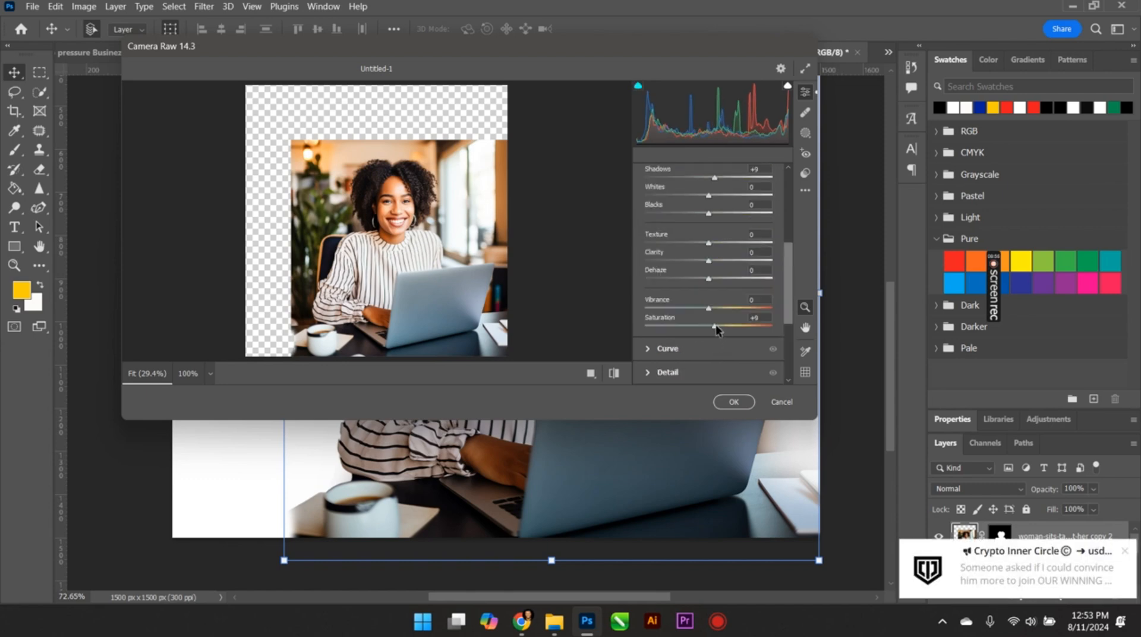
left_click(1125, 555)
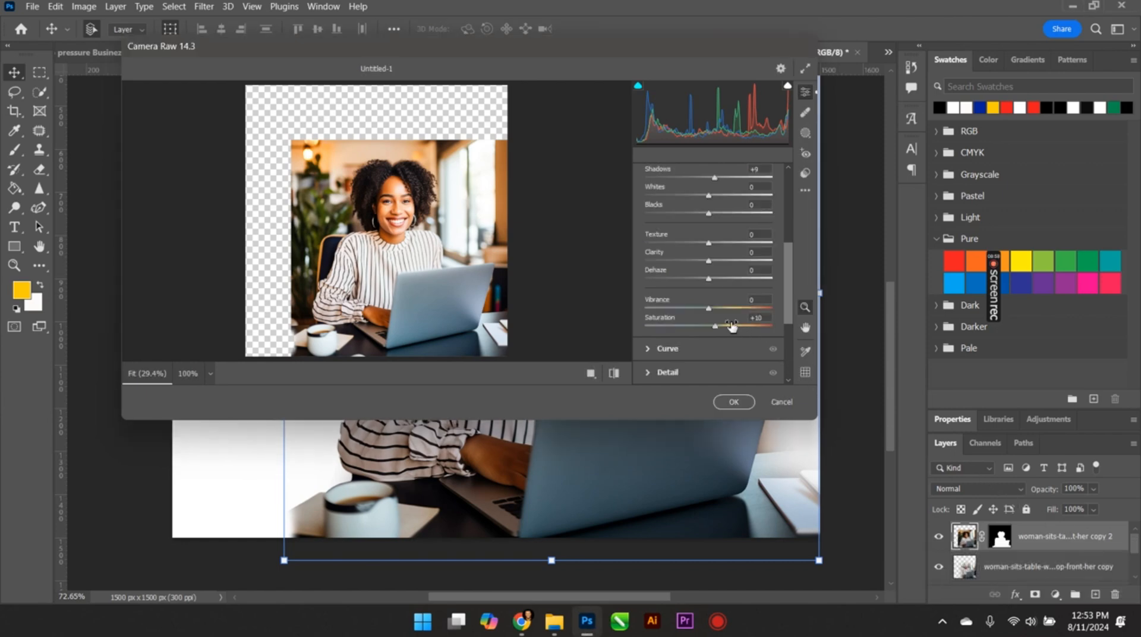
left_click_drag(709, 308, 711, 309)
left_click(733, 402)
Deselect the cutout layer and examine how the enhanced woman blends with the white canvas.
scroll(535, 395, "down", 3)
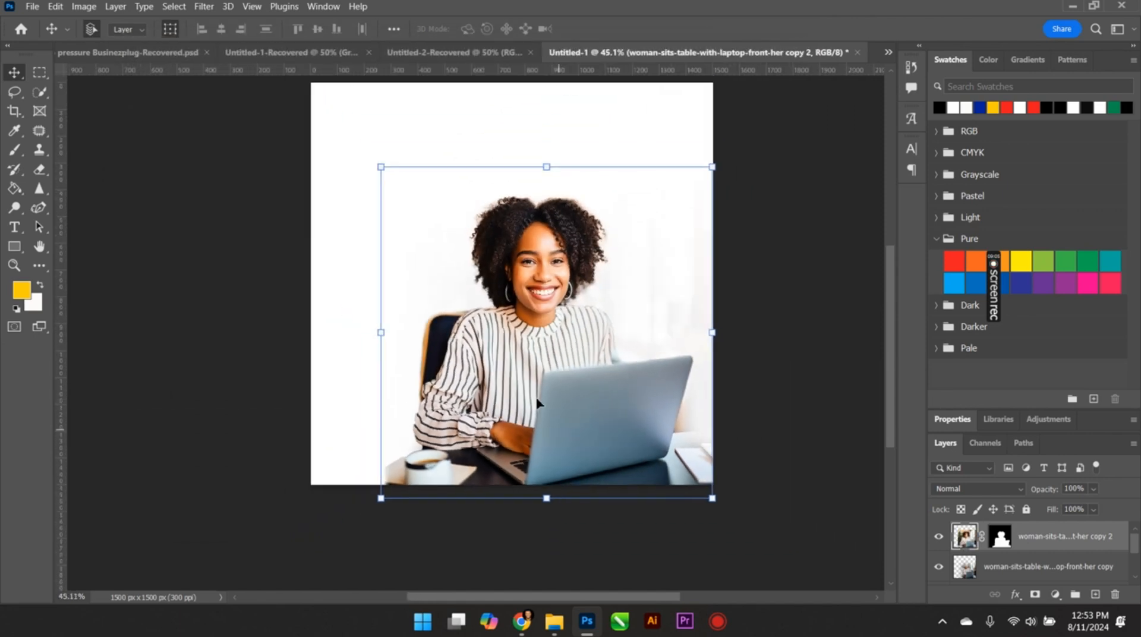
scroll(537, 403, "down", 1)
scroll(574, 288, "up", 3)
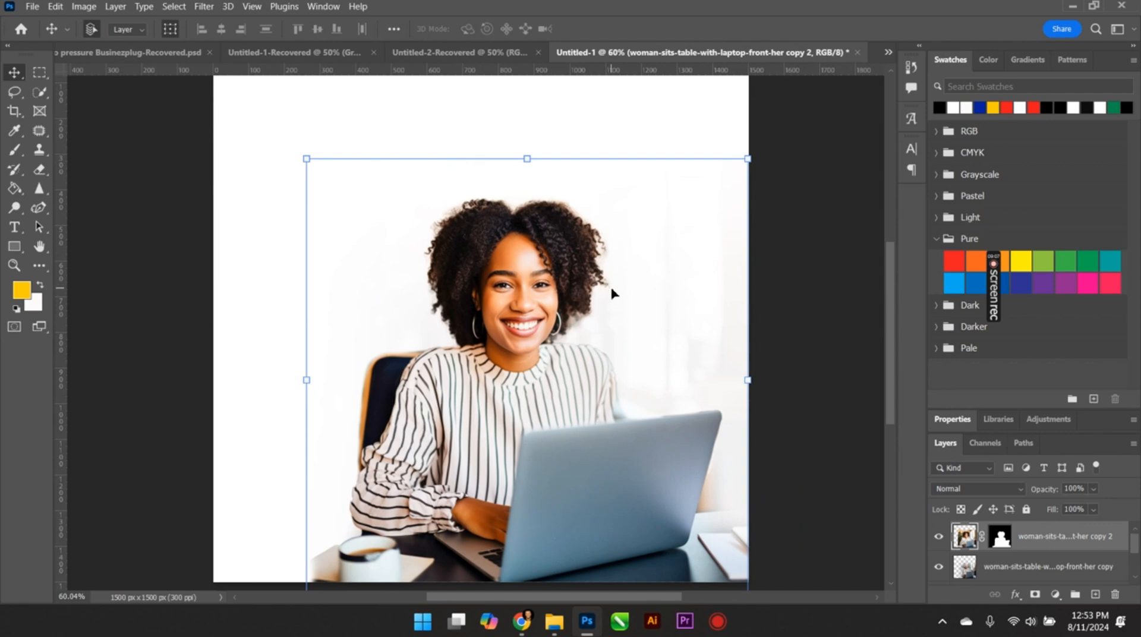
left_click(832, 286)
scroll(809, 333, "down", 2)
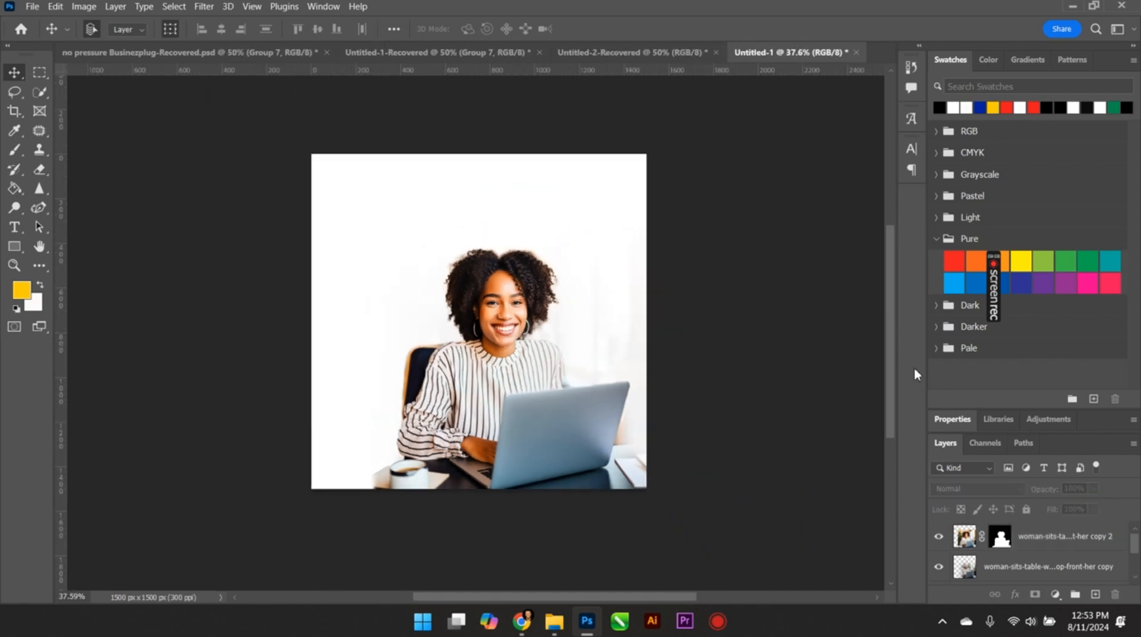
scroll(888, 381, "up", 1)
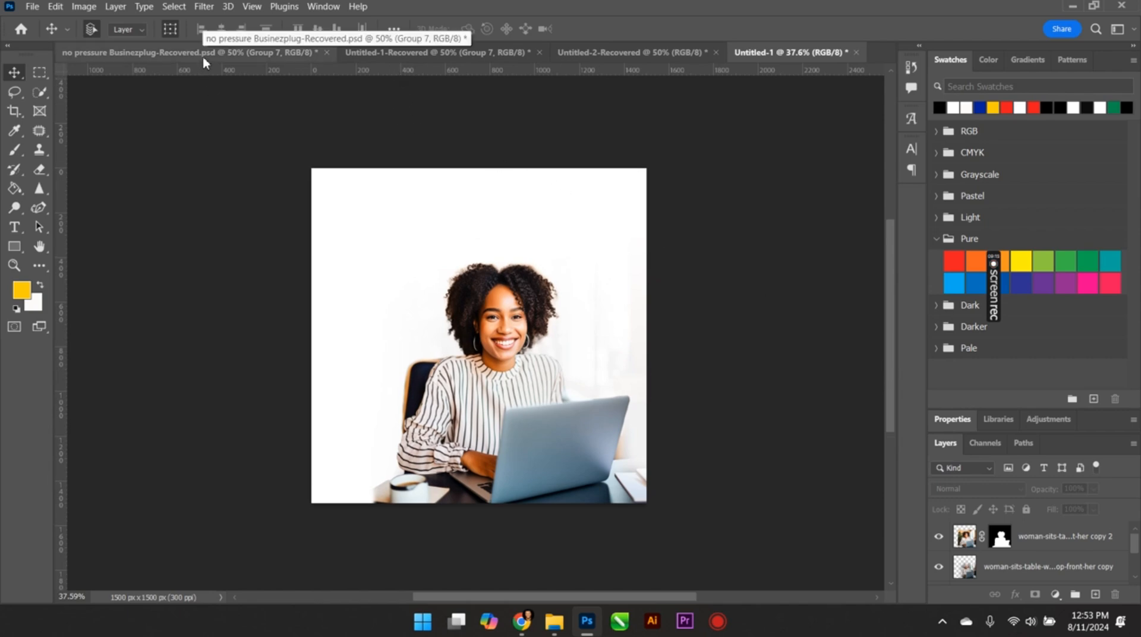
Copy the Businez Plug logo from the welcome design into the upper-left corner of the woman's canvas and deselect it.
left_click(409, 53)
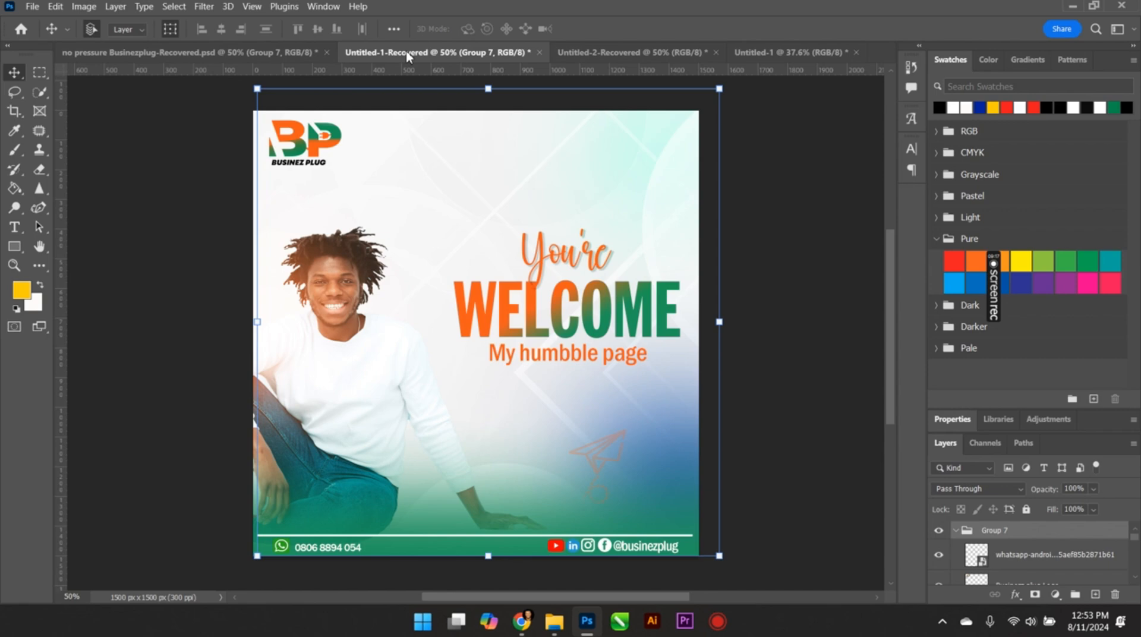
left_click(331, 141)
left_click_drag(1018, 537, 320, 189)
scroll(375, 195, "up", 4)
scroll(433, 321, "down", 2)
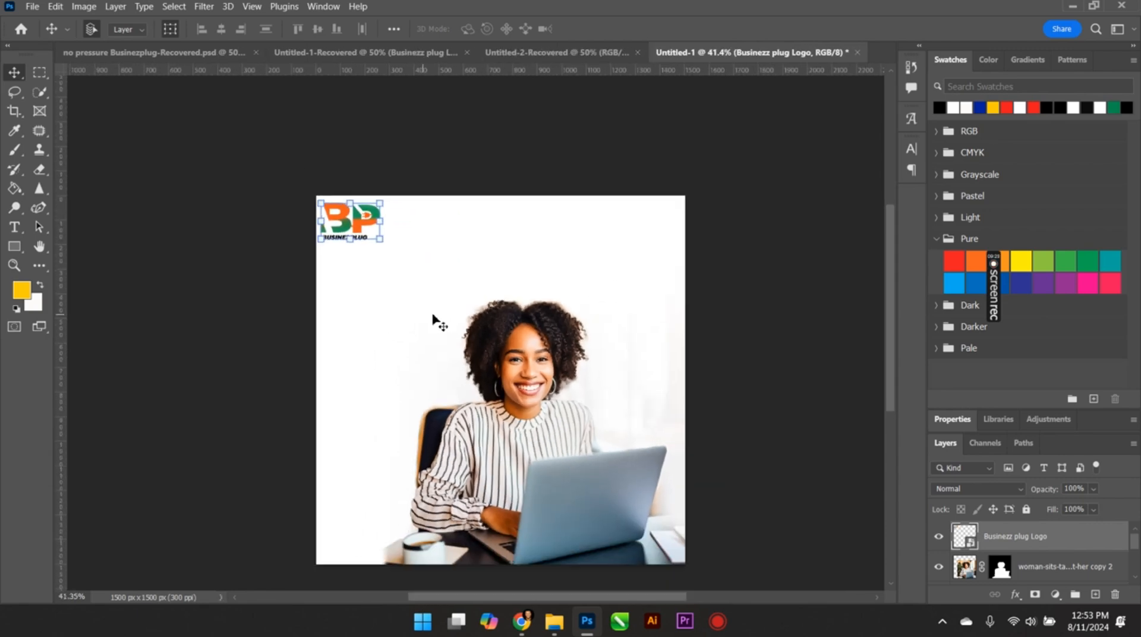
left_click(797, 347)
scroll(490, 367, "up", 3)
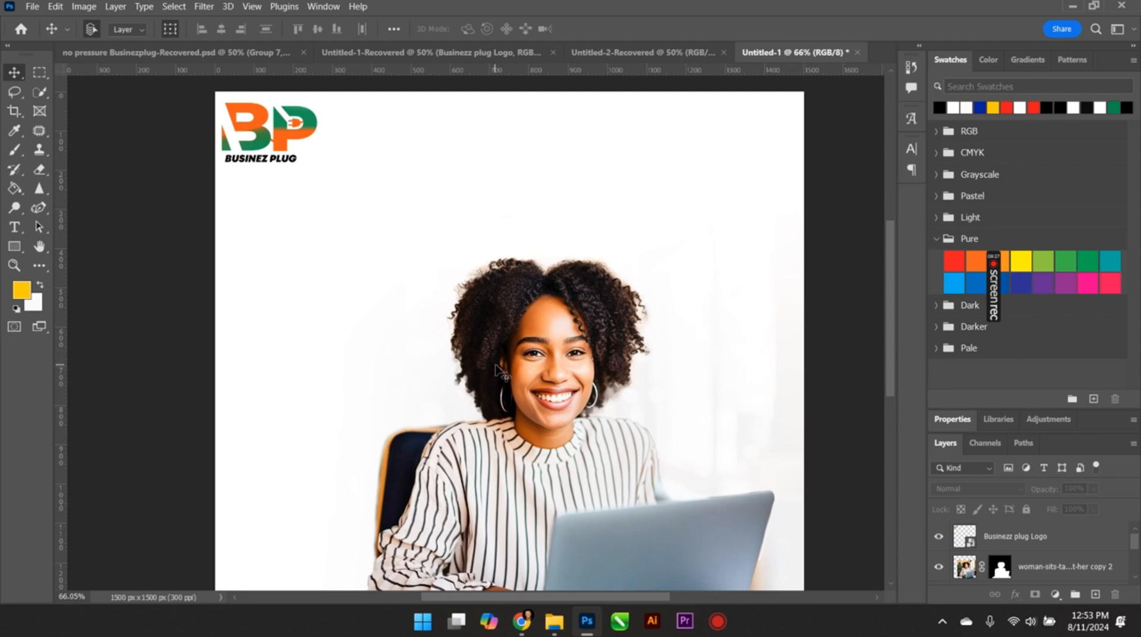
scroll(527, 401, "down", 3)
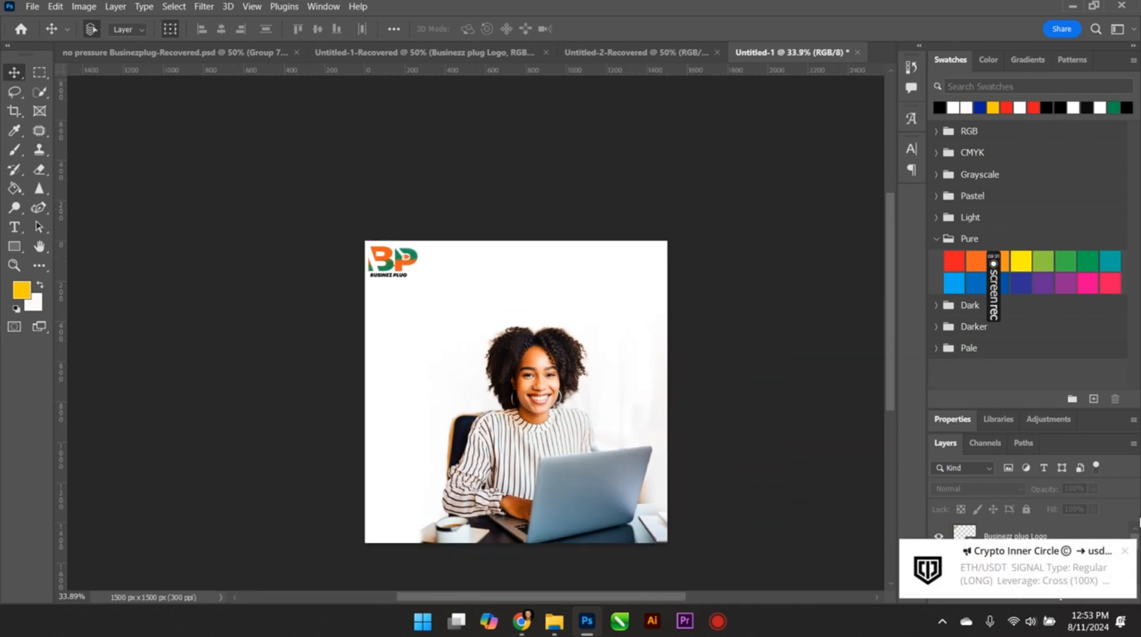
left_click(1127, 551)
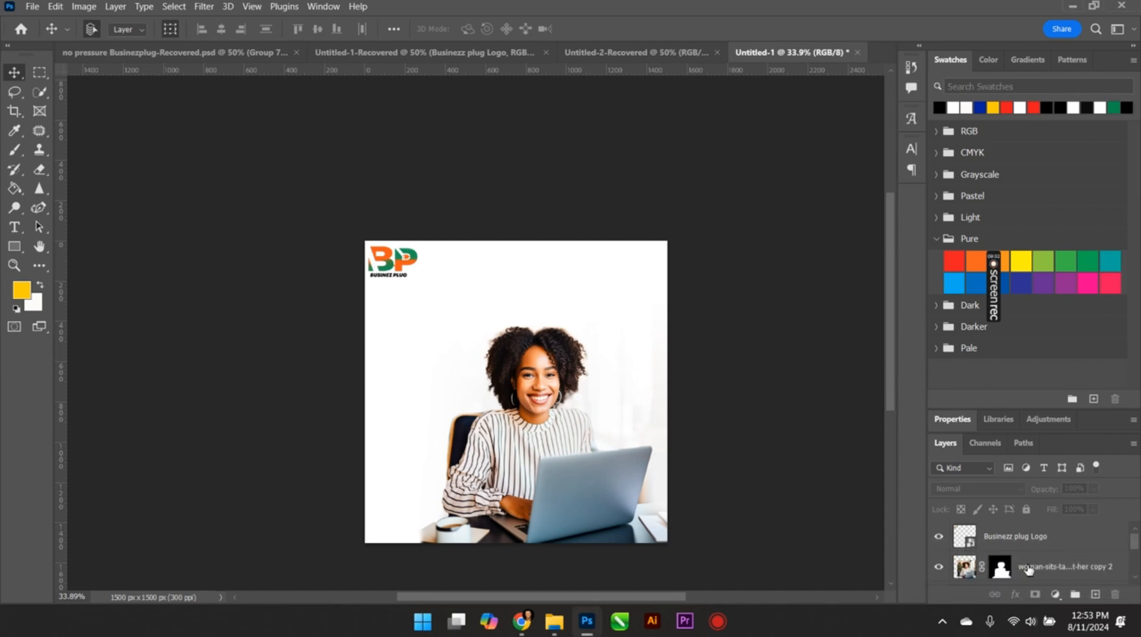
Scale the woman's cutout and faded background layers together to 89.42% and position them in the canvas's lower-right corner.
left_click(1029, 568)
scroll(1030, 569, "down", 1)
left_click(1030, 568, "shift")
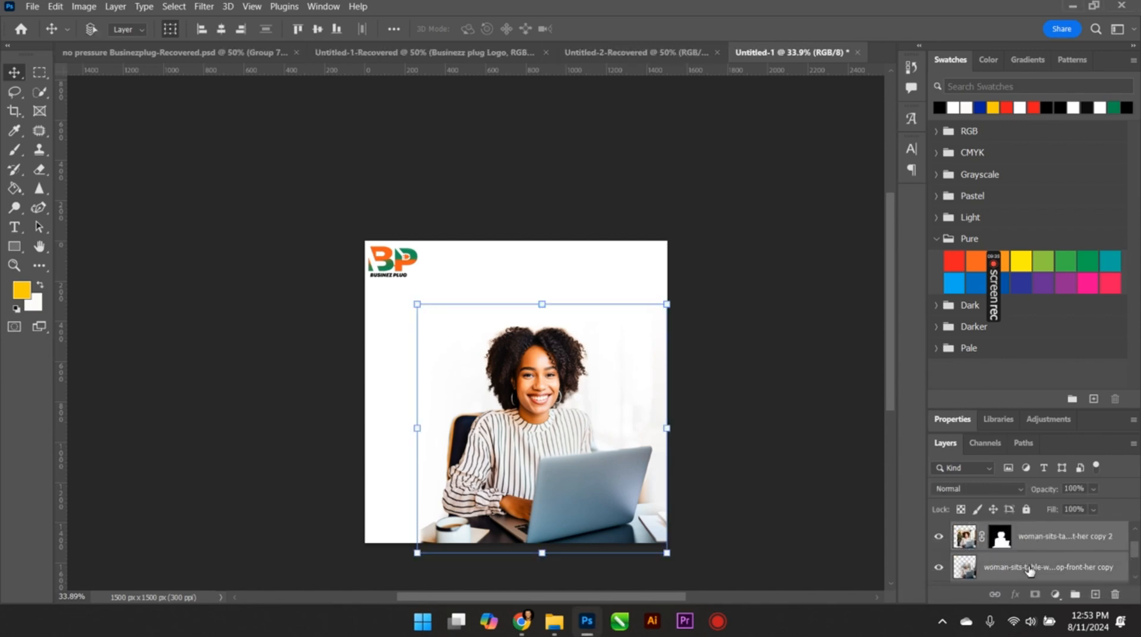
left_click_drag(667, 304, 649, 322)
left_click_drag(604, 467, 624, 471)
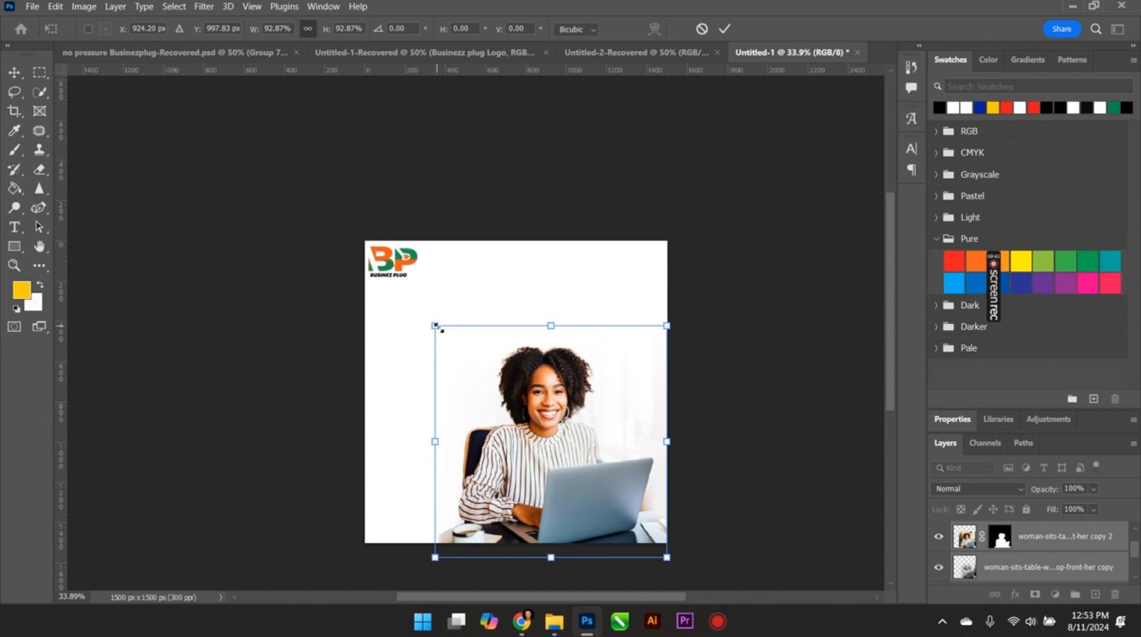
left_click_drag(438, 328, 447, 337)
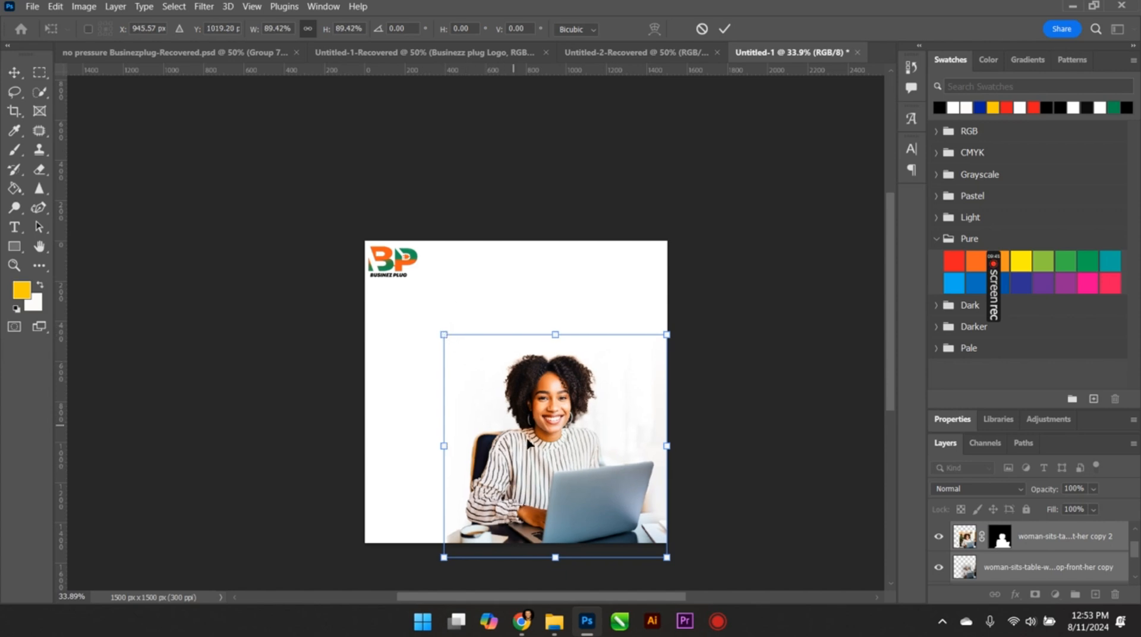
left_click_drag(529, 444, 530, 434)
left_click(733, 30)
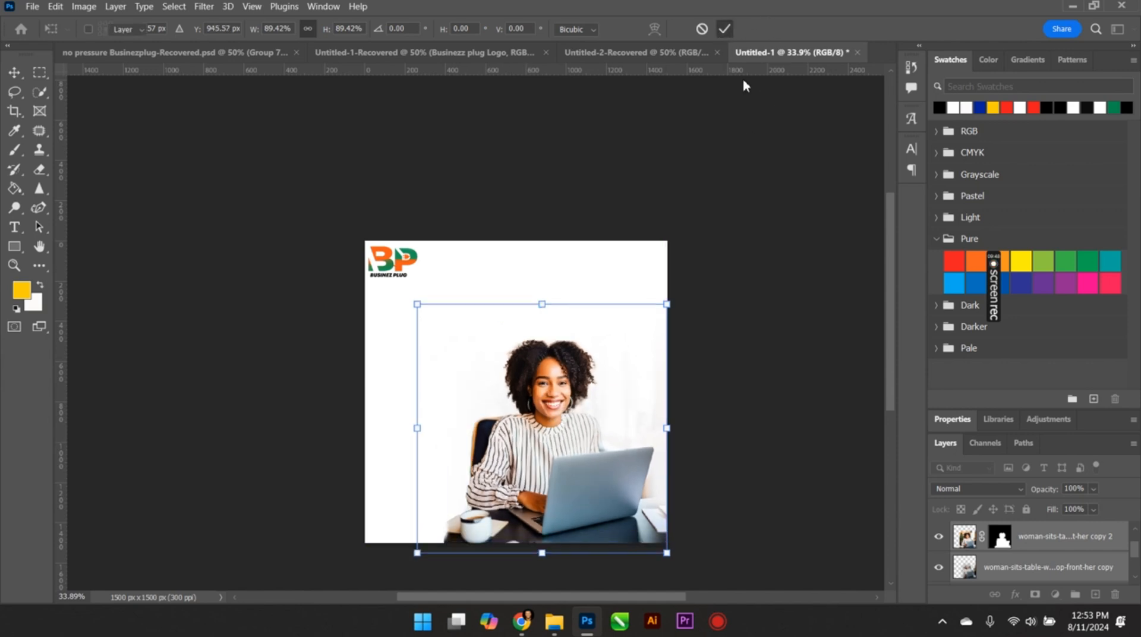
scroll(587, 425, "up", 2)
scroll(625, 397, "down", 3)
scroll(620, 391, "down", 3)
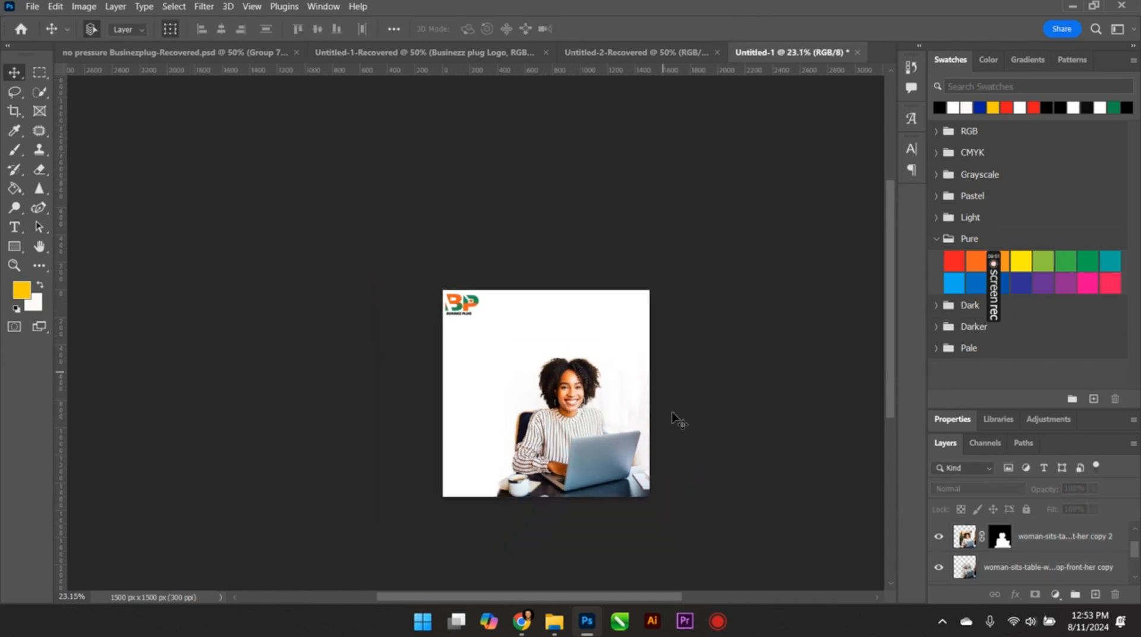
scroll(488, 577, "up", 5)
left_click_drag(886, 339, 890, 403)
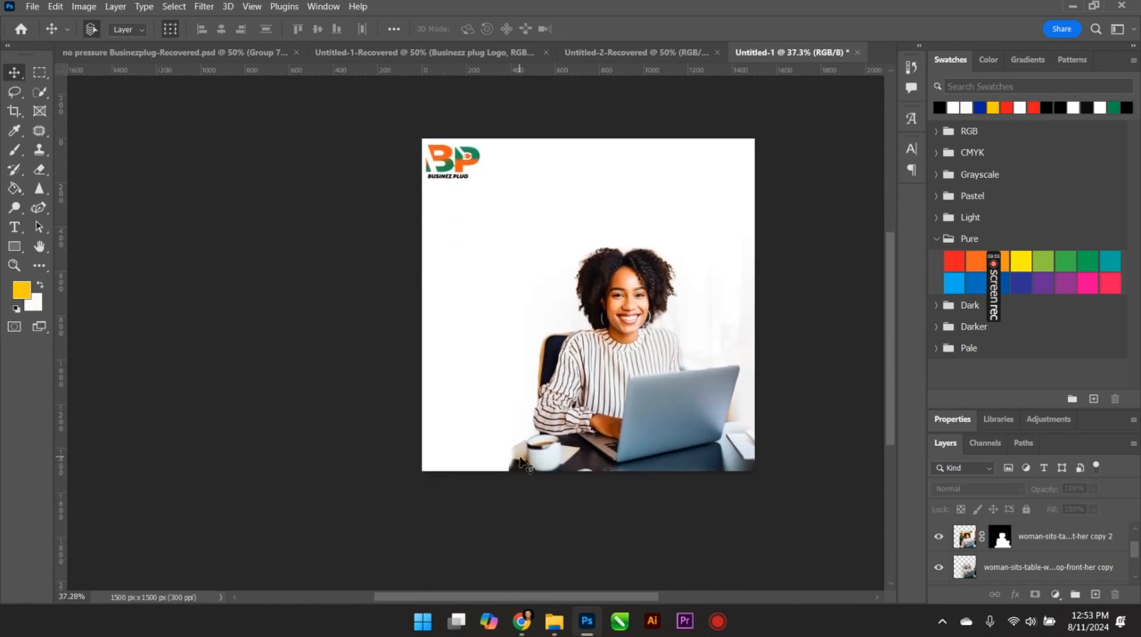
scroll(520, 459, "up", 5)
scroll(520, 458, "down", 5)
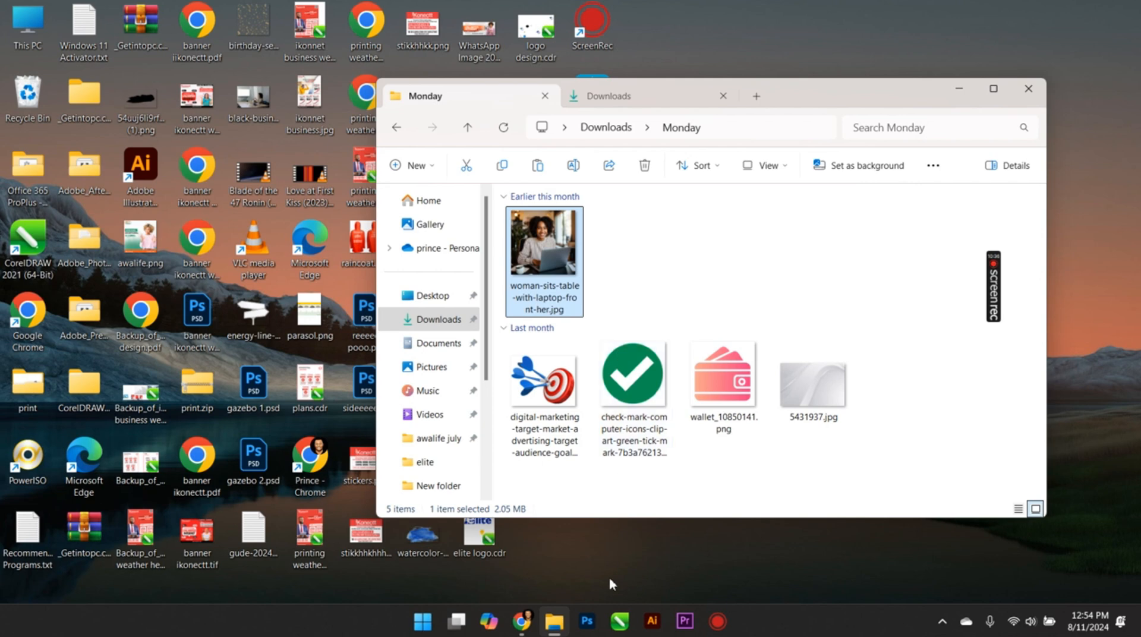
Switch back to Photoshop, open the recovered document with the woman, select her masked cutout layer and show the layer list.
left_click(597, 618)
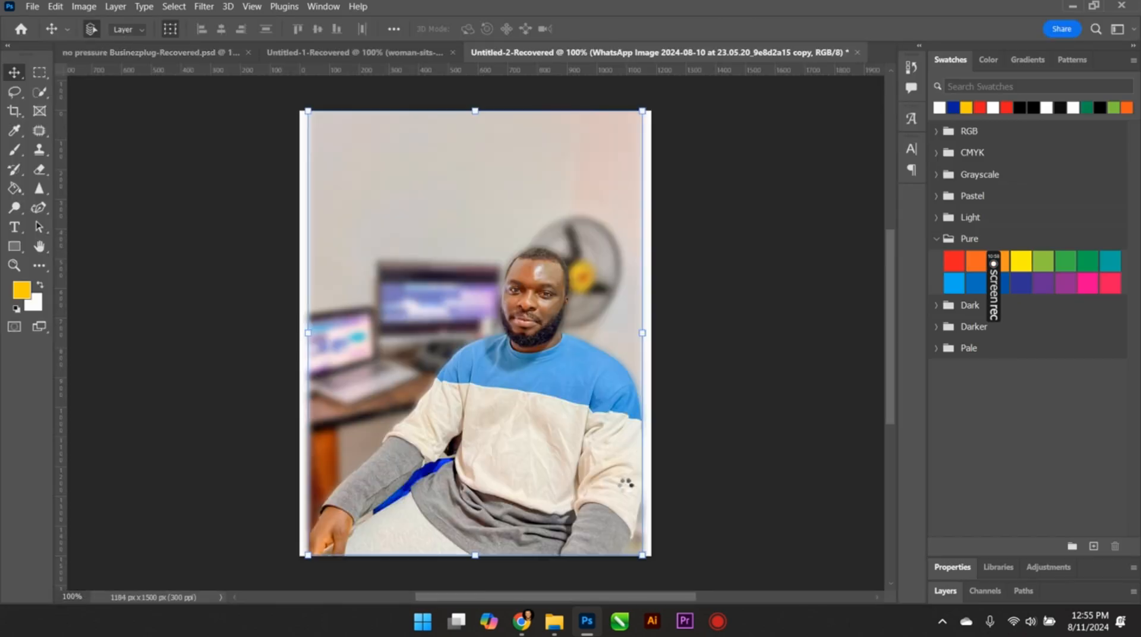
left_click(403, 53)
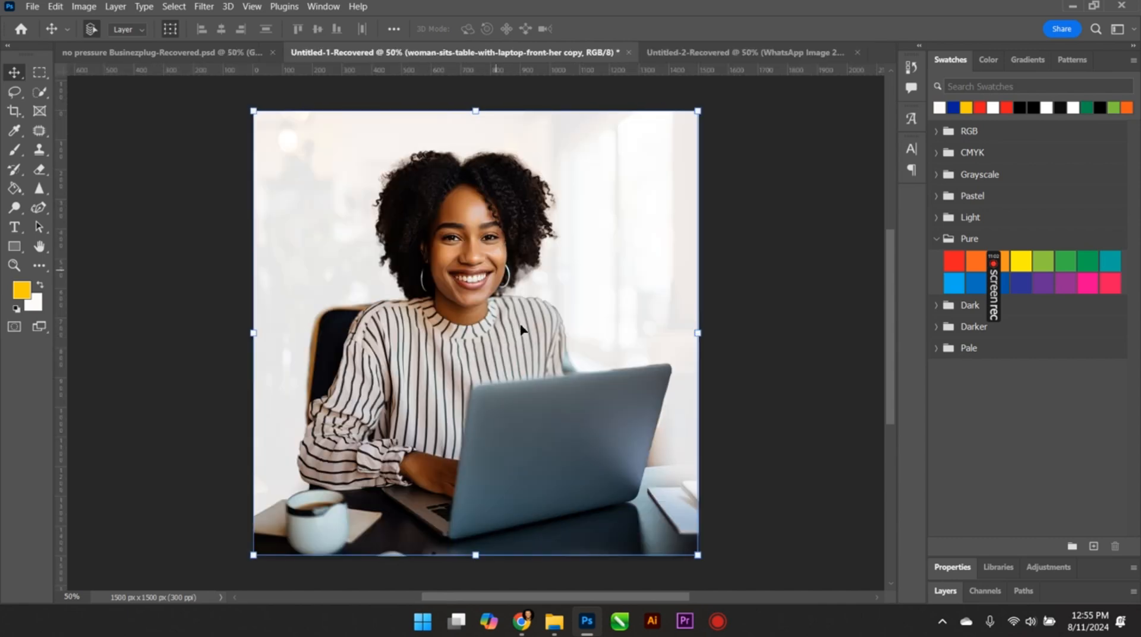
key("ctrl+j")
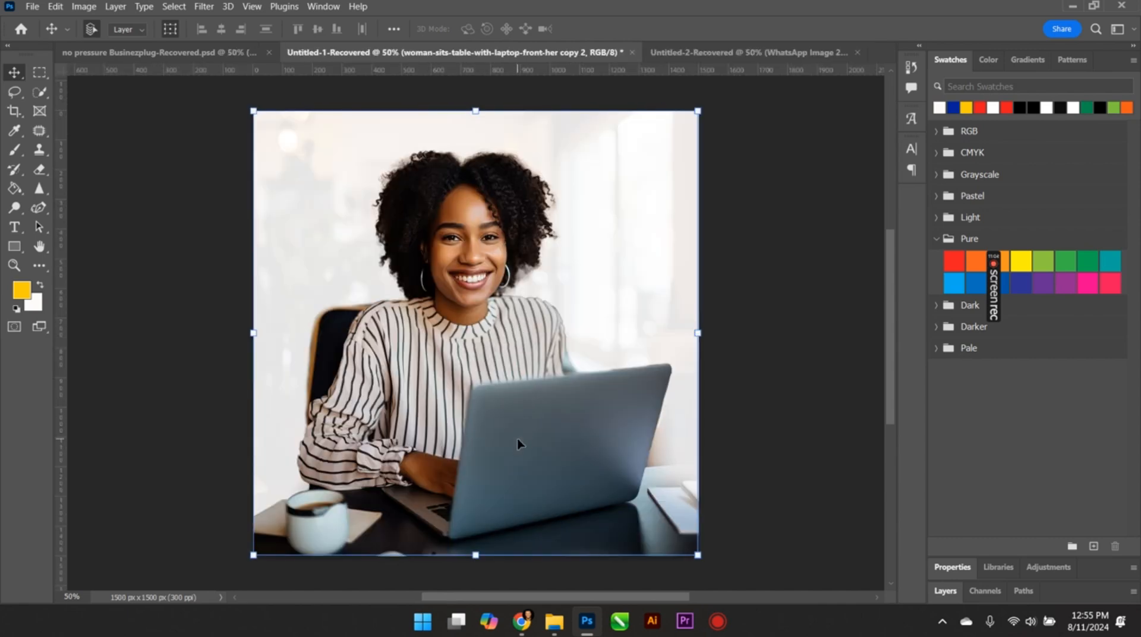
left_click(153, 59)
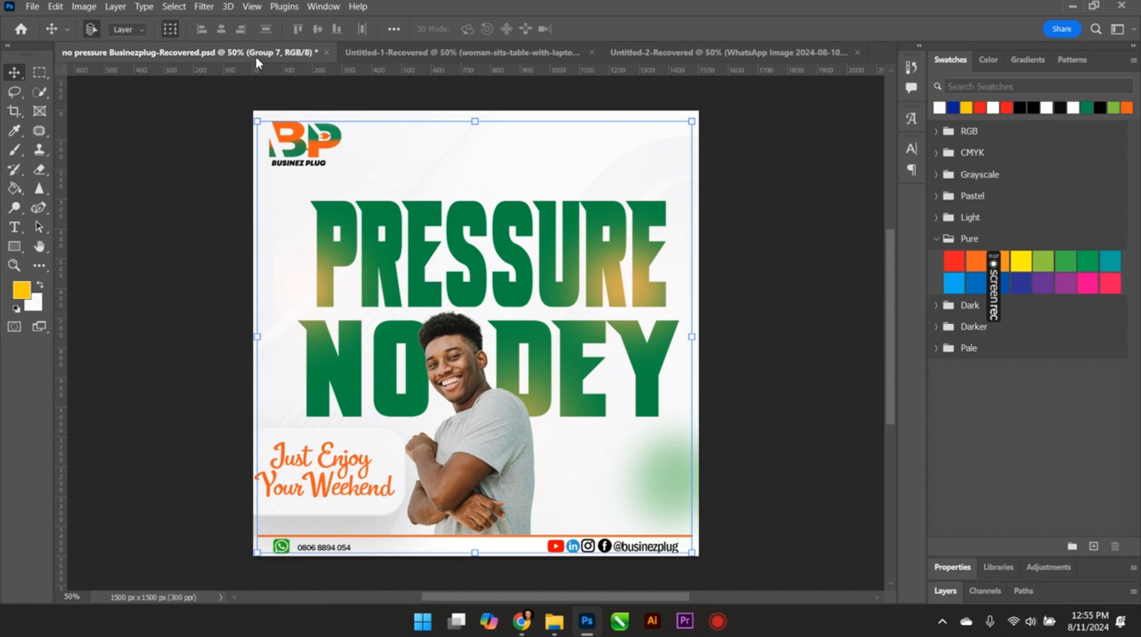
left_click(391, 54)
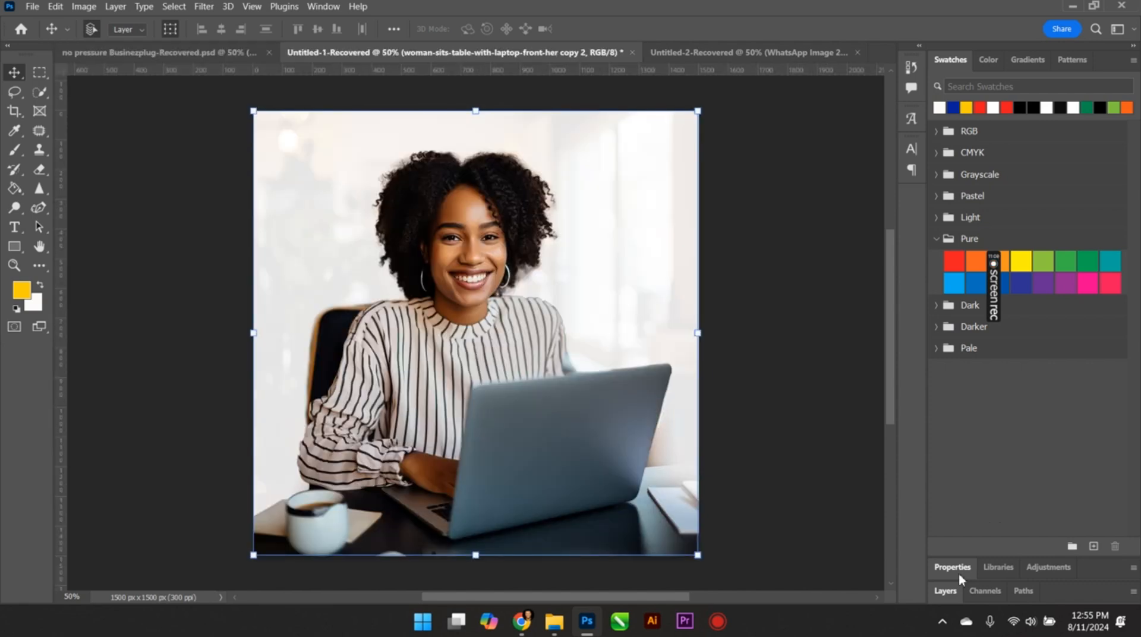
left_click(949, 593)
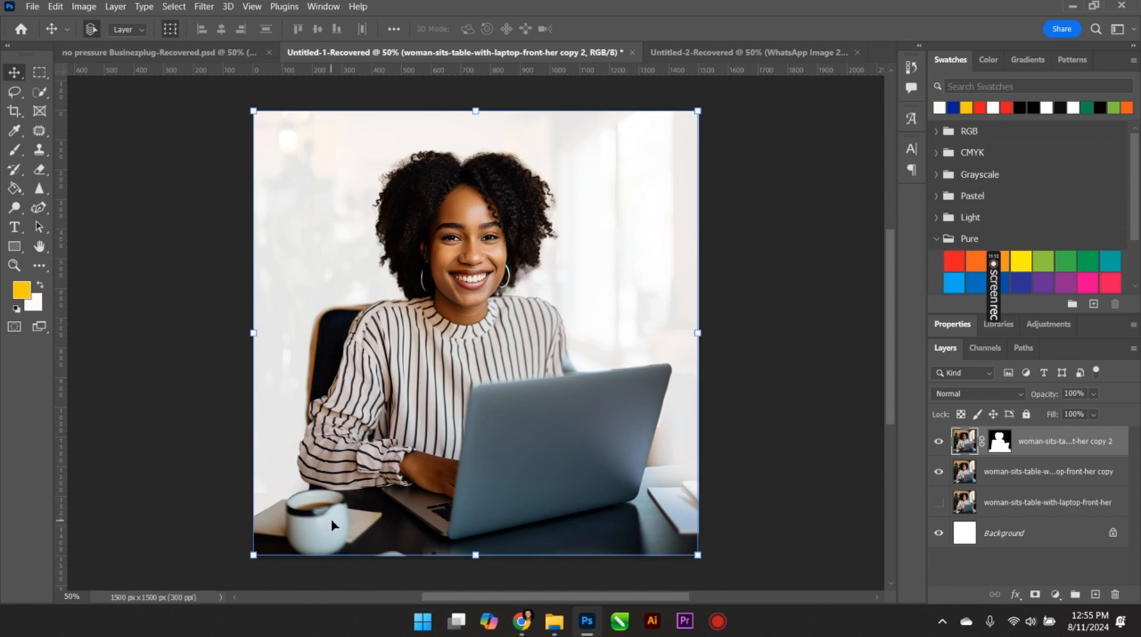
Scale the masked cutout and its faded background layer together to 68.80% and place them in the canvas's lower-right corner.
left_click(1020, 474, "ctrl")
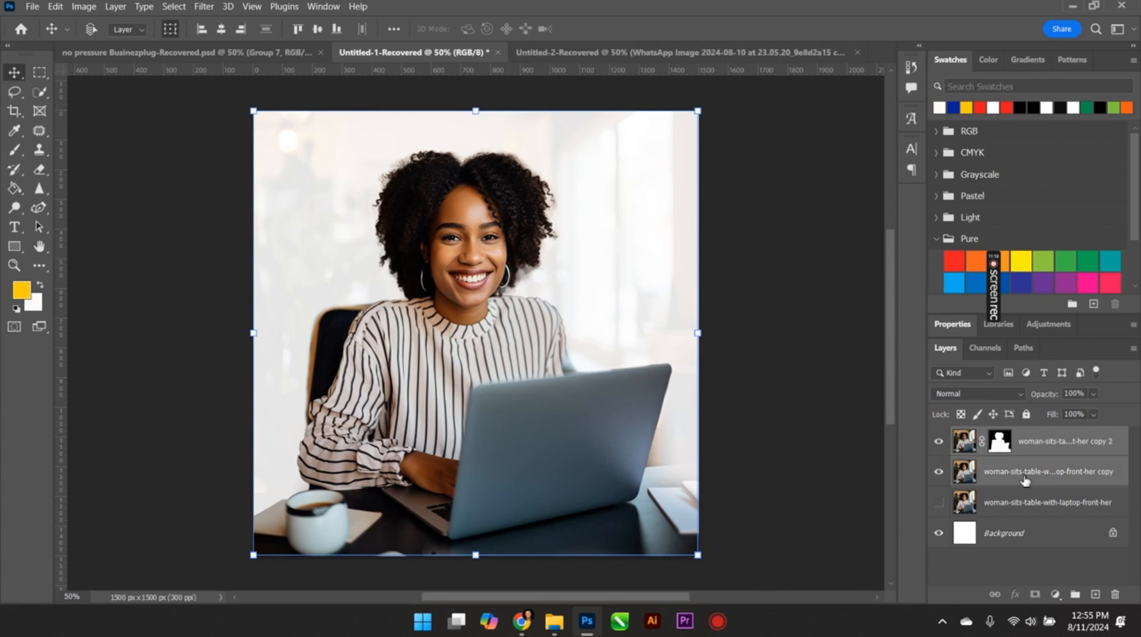
key("ctrl+t")
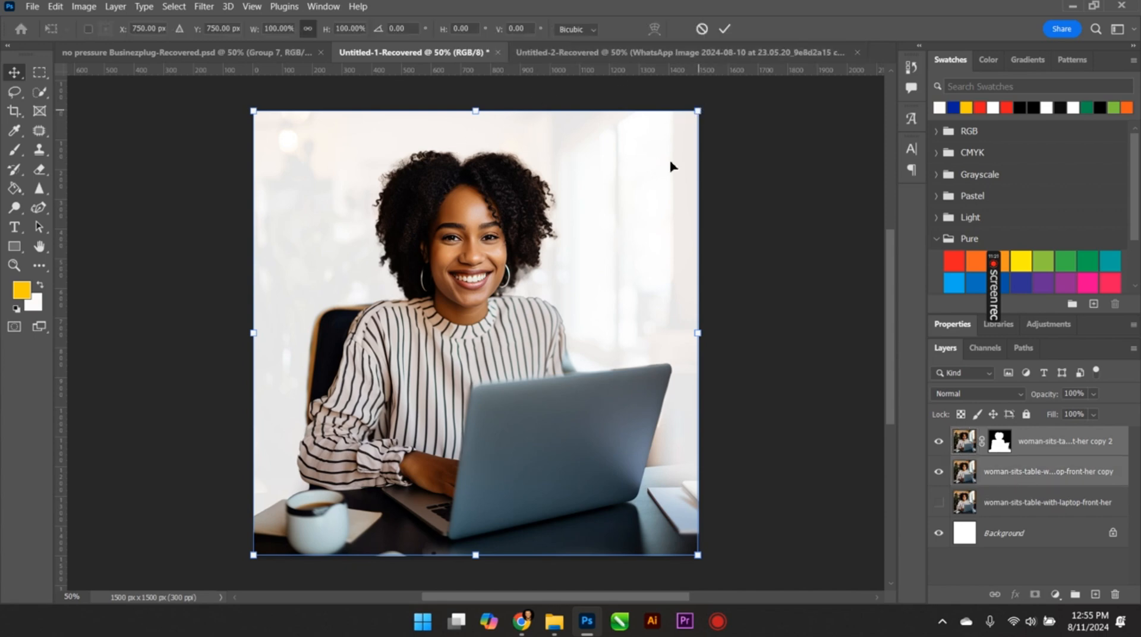
left_click_drag(698, 111, 582, 302)
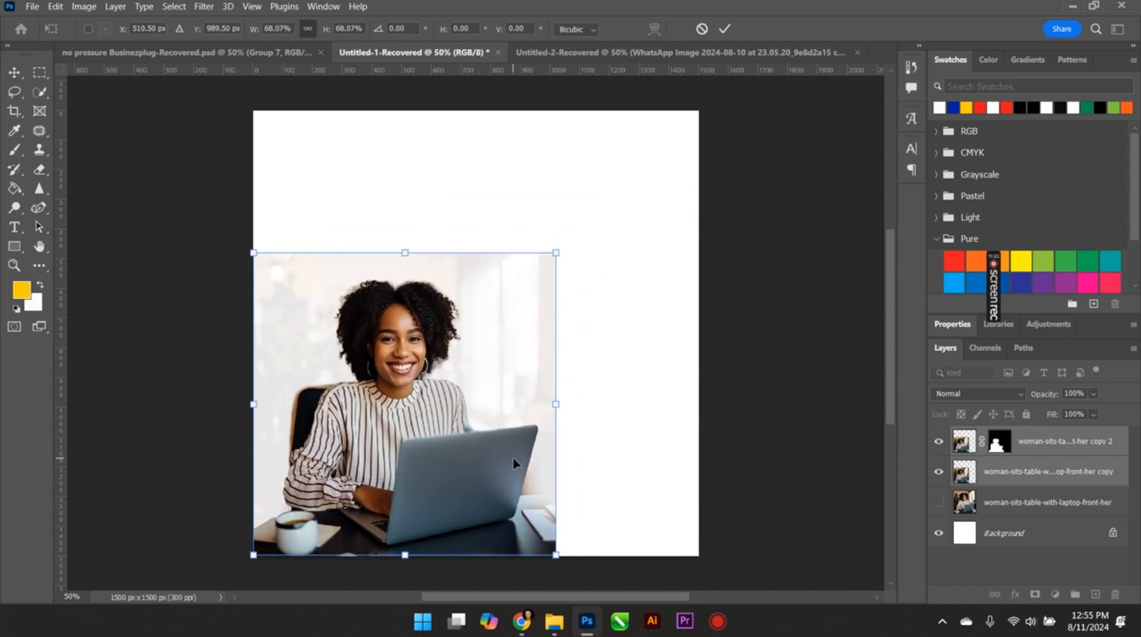
left_click_drag(515, 464, 652, 335)
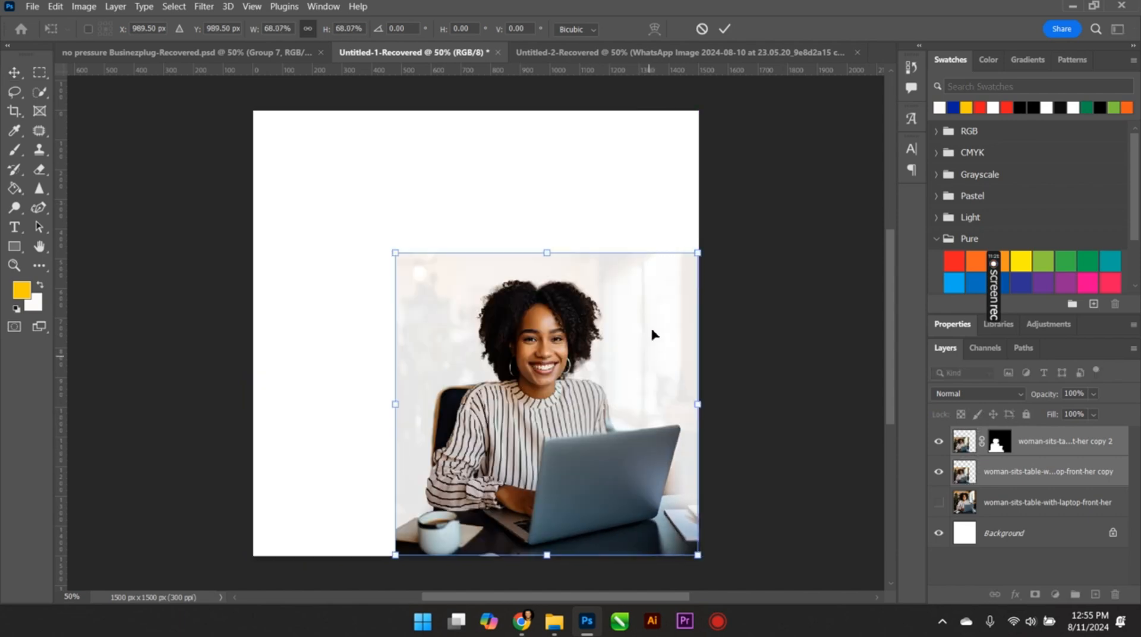
left_click_drag(395, 253, 392, 250)
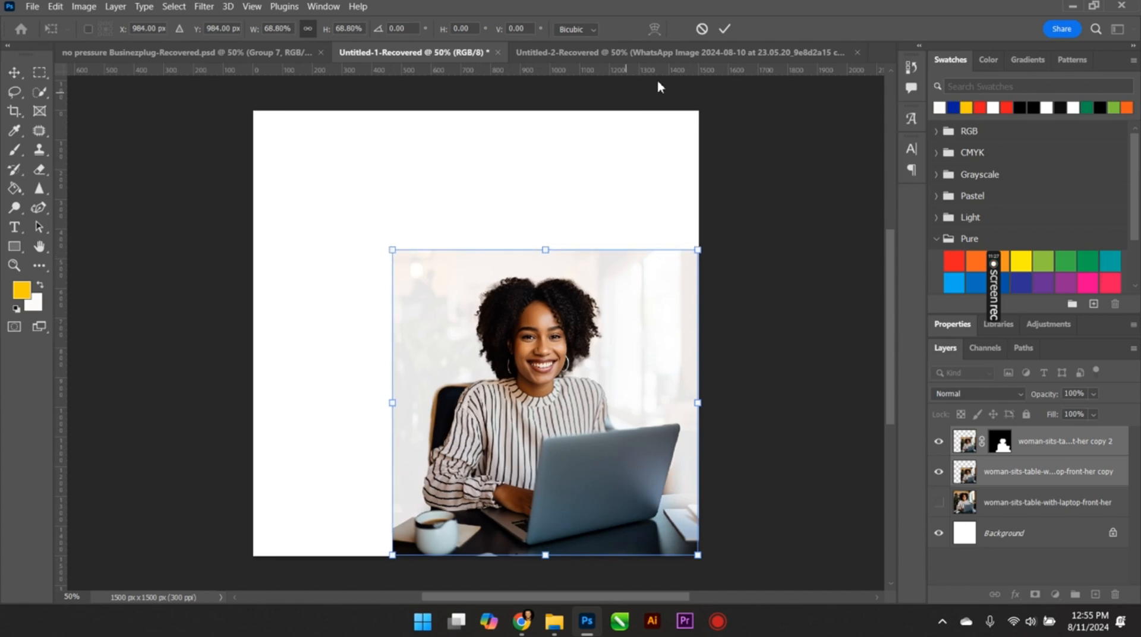
left_click(725, 33)
Deselect the image layers and set the background colour to the dark green swatch.
left_click(416, 363)
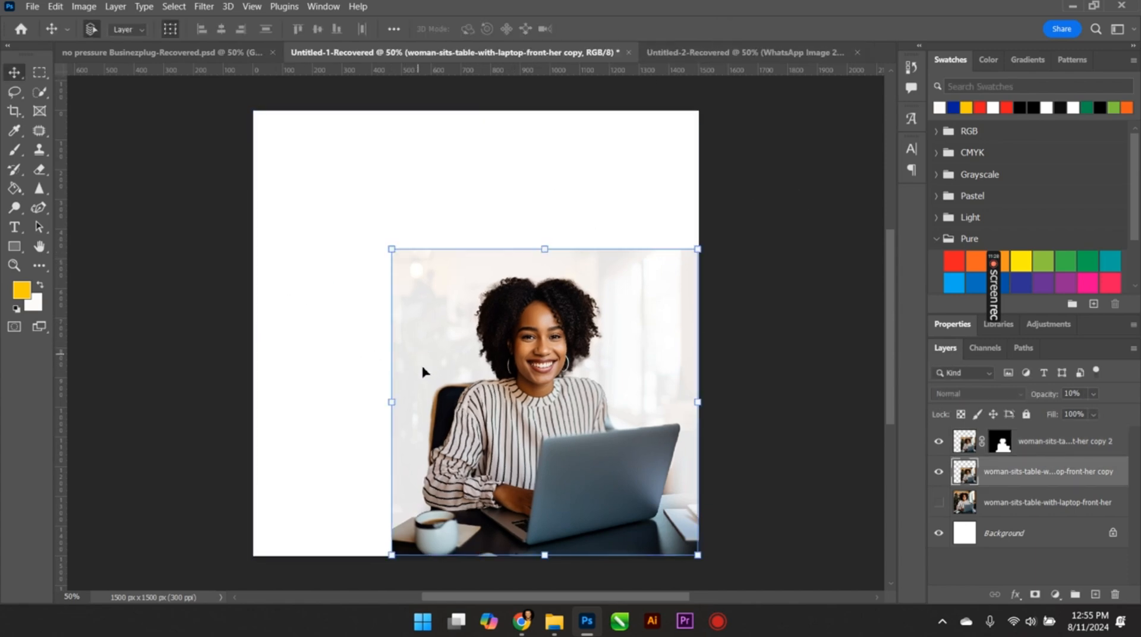
left_click(180, 257)
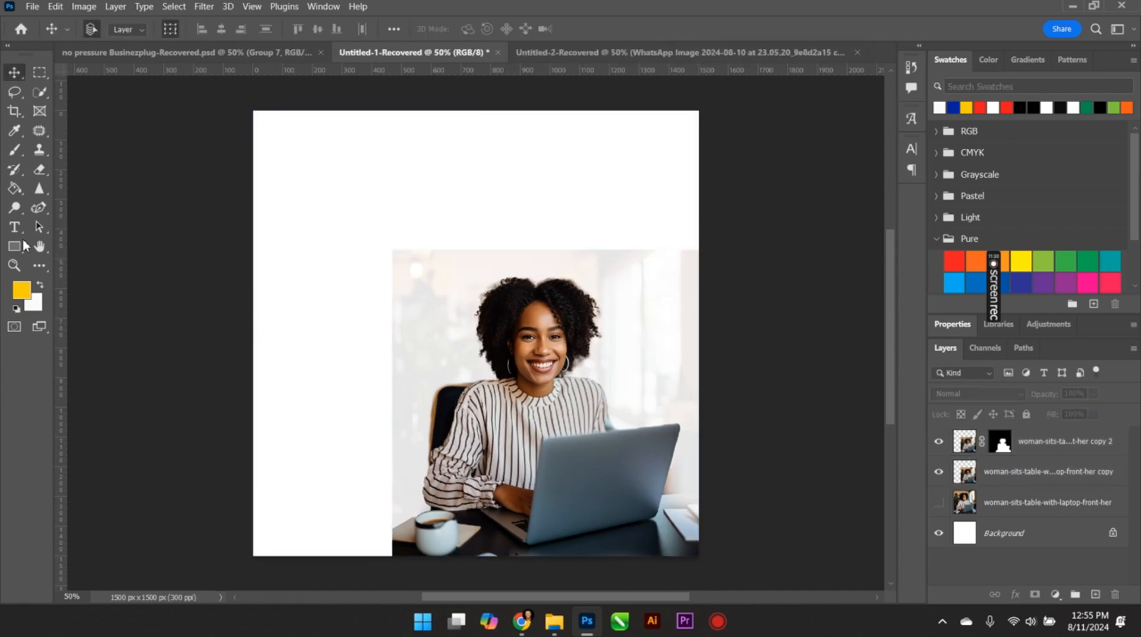
left_click(1092, 107, "ctrl")
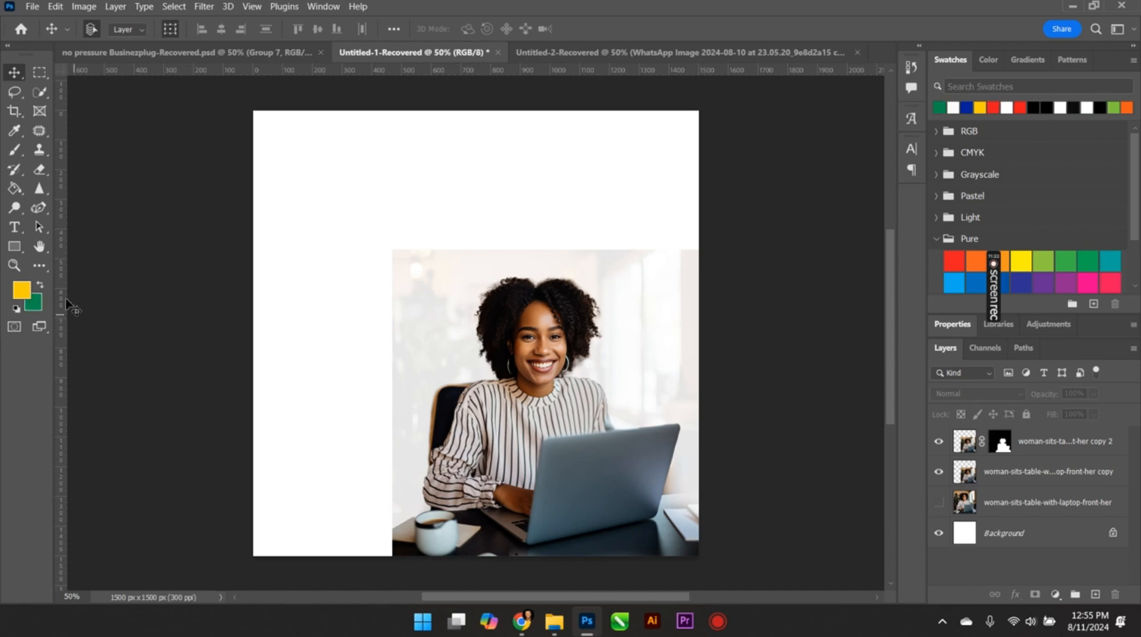
Make dark green the foreground colour and draw a linear green-to-transparent gradient up from the canvas's bottom edge on a new top layer.
left_click(39, 285)
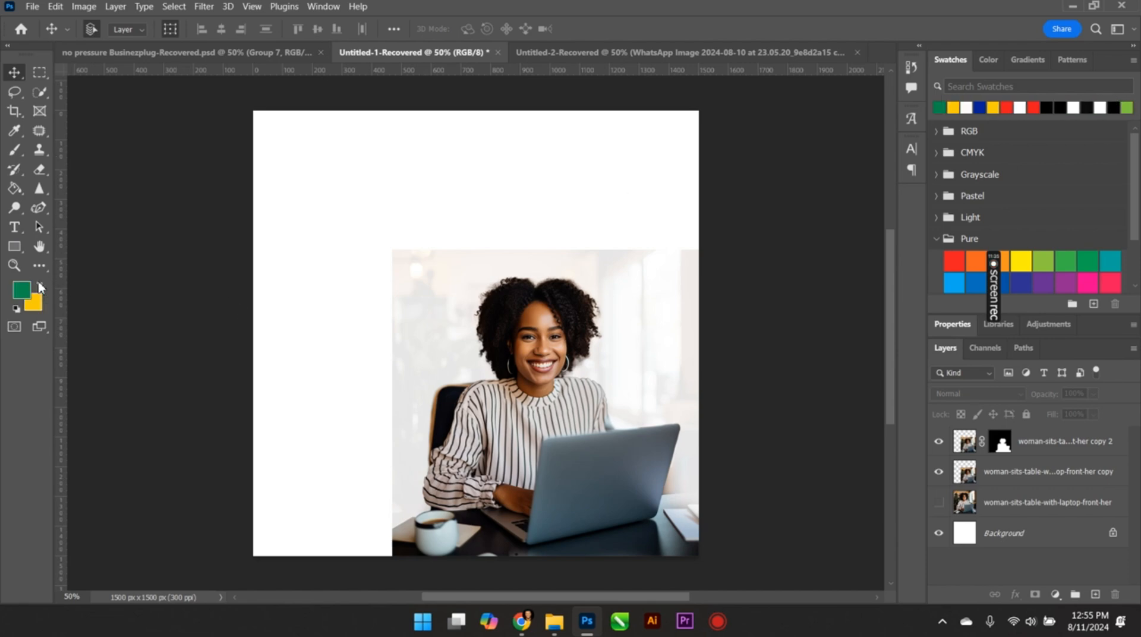
left_click(1095, 595)
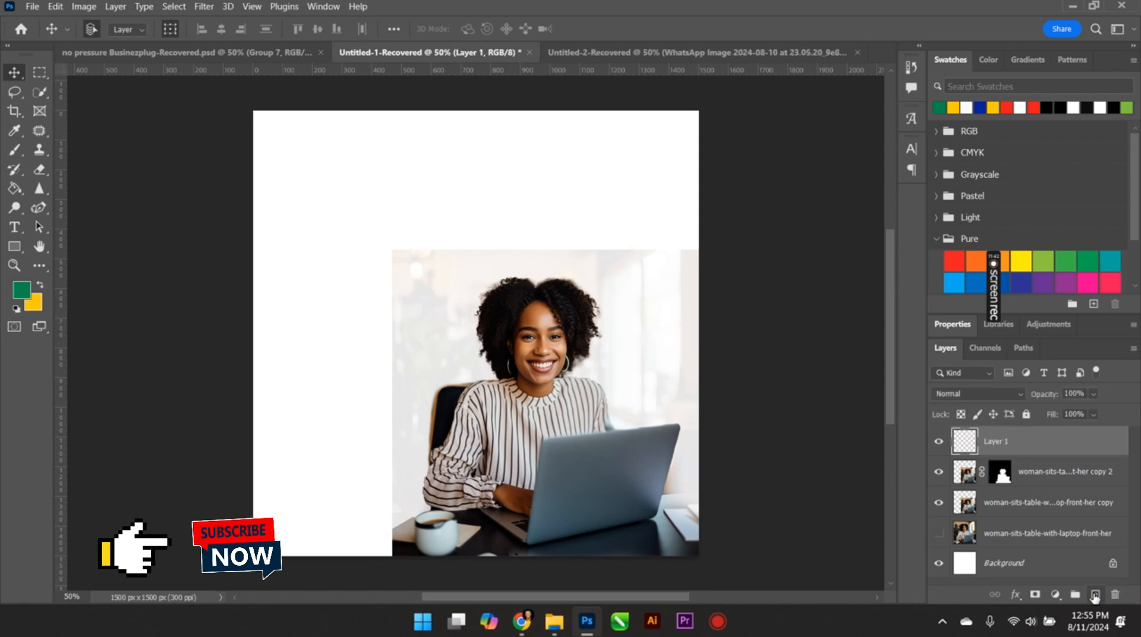
left_click(12, 193)
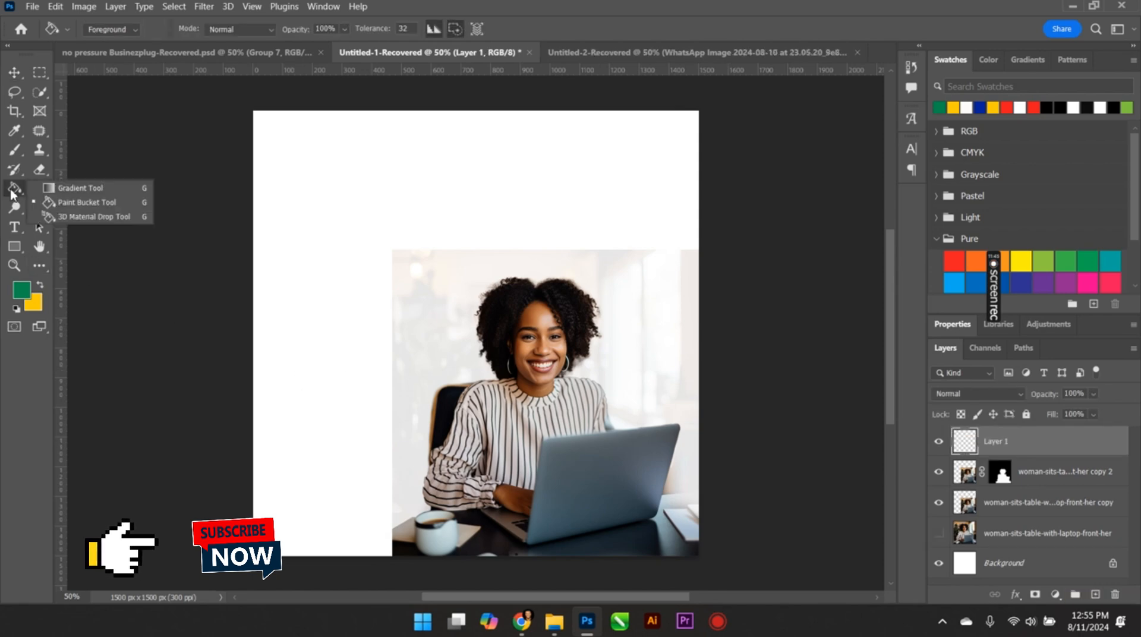
left_click(80, 188)
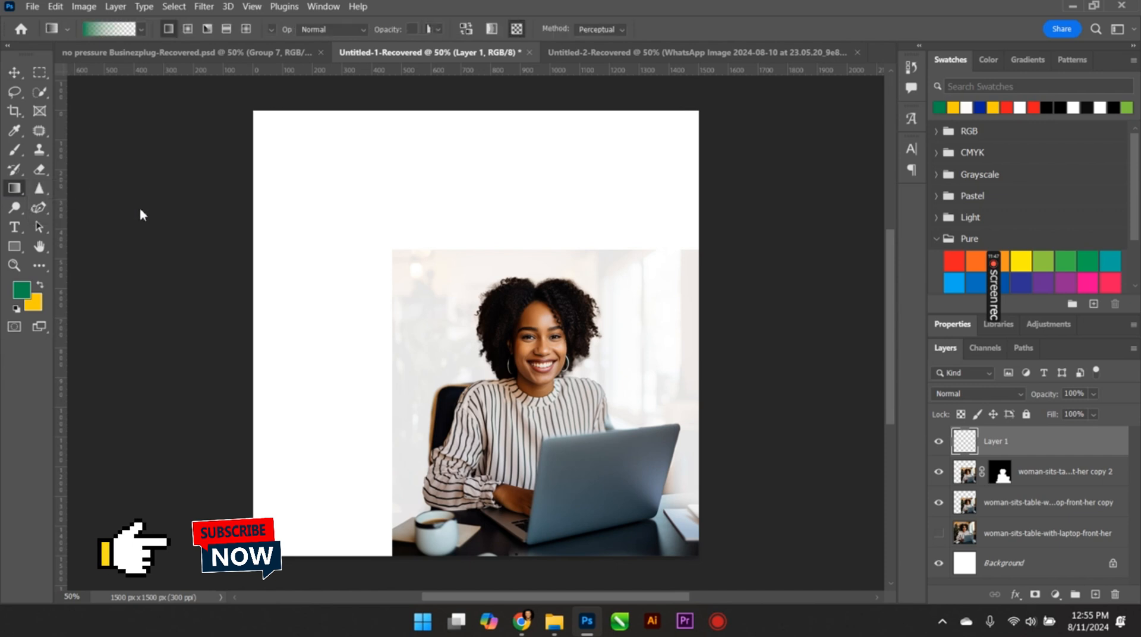
left_click_drag(508, 578, 503, 300)
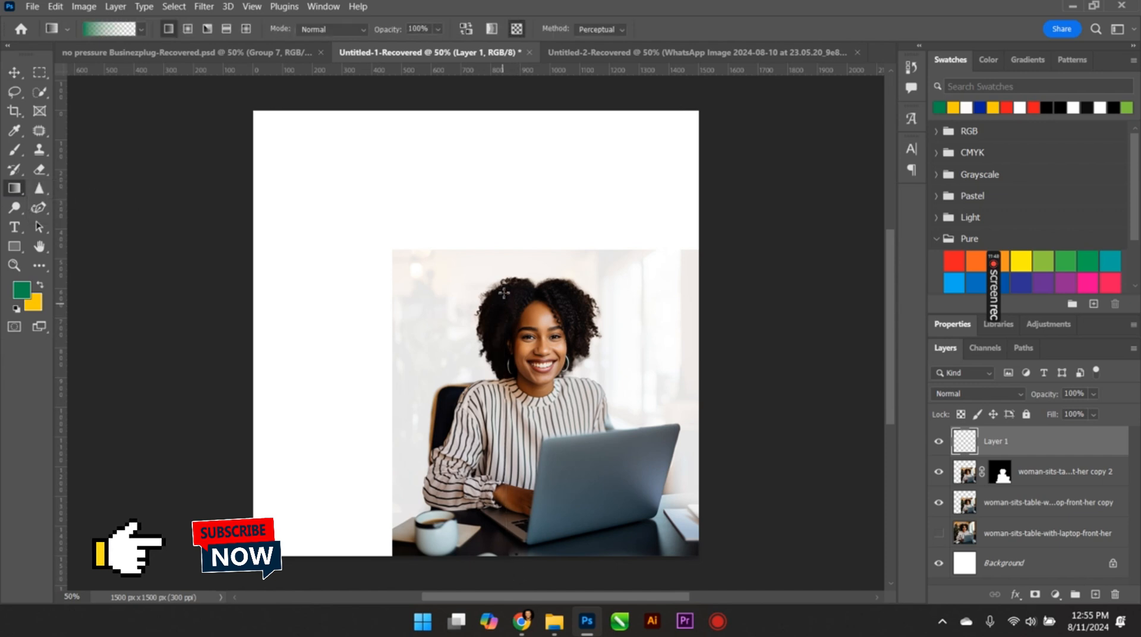
scroll(494, 481, "down", 1)
left_click_drag(460, 576, 452, 410)
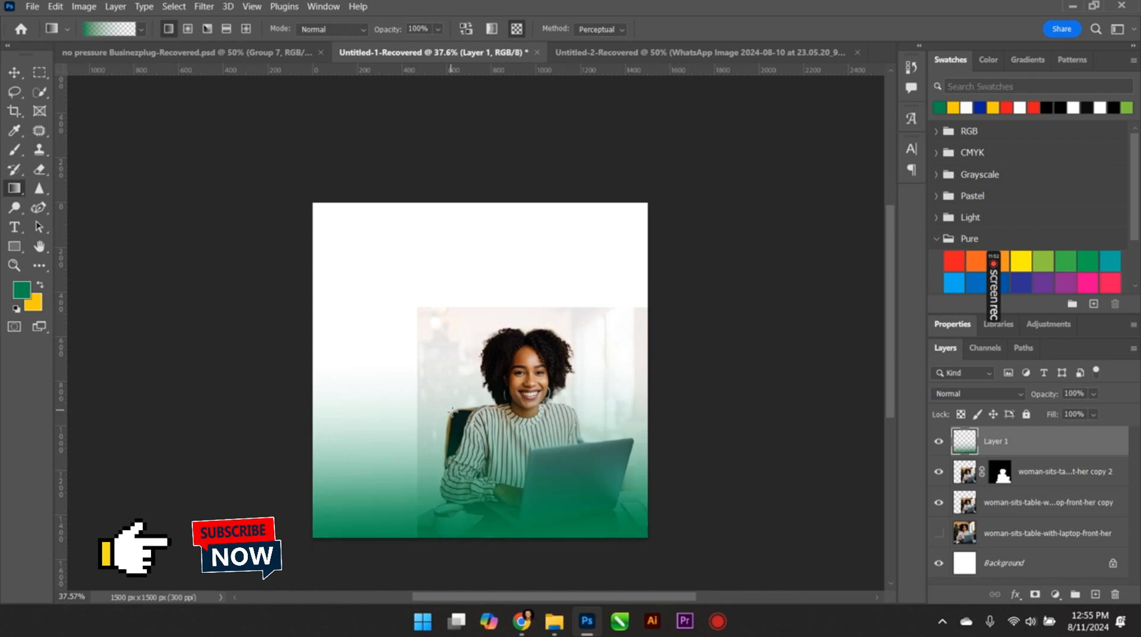
left_click(18, 75)
left_click(226, 162)
Erase the hard upper and side edges of the faded background layer with a large soft eraser at 53% opacity.
scroll(508, 325, "up", 5)
left_click(496, 330)
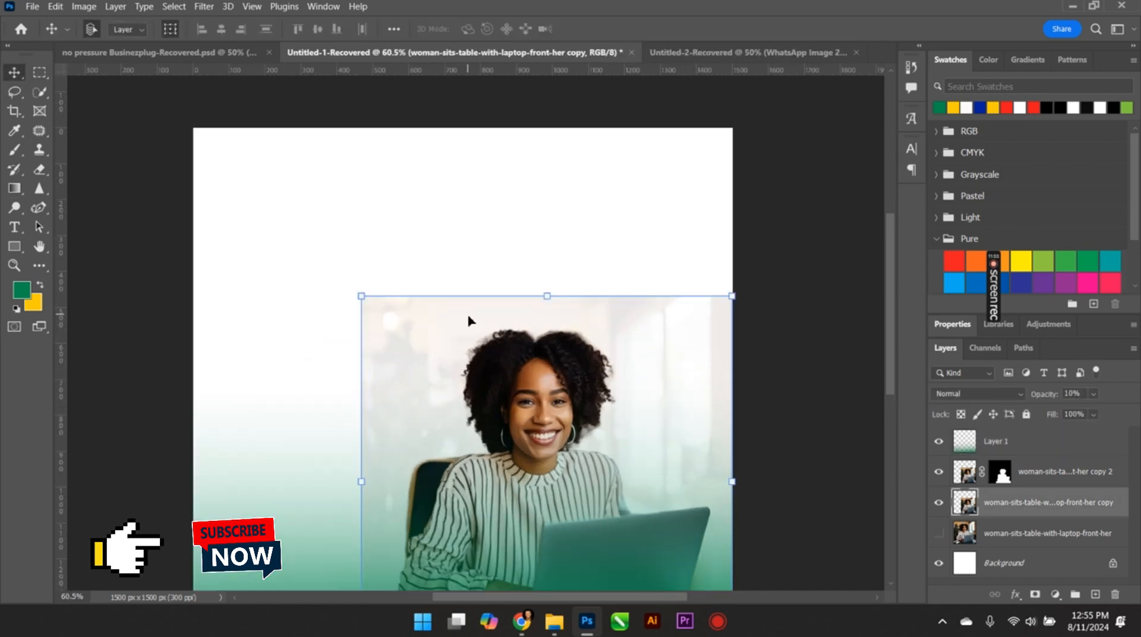
scroll(467, 324, "down", 2)
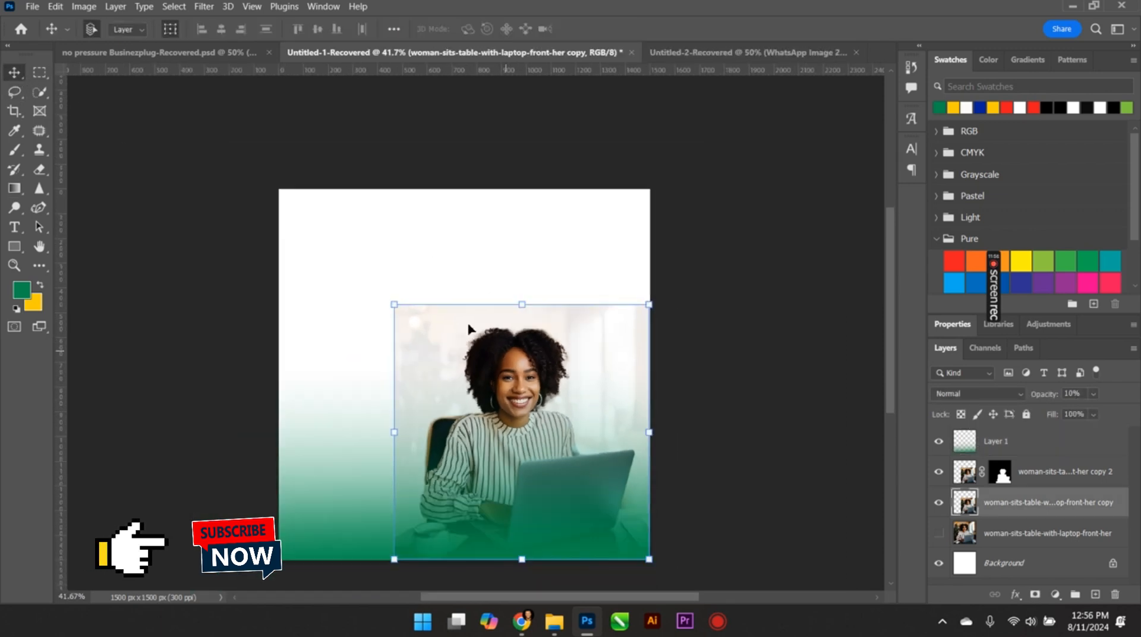
left_click(41, 170)
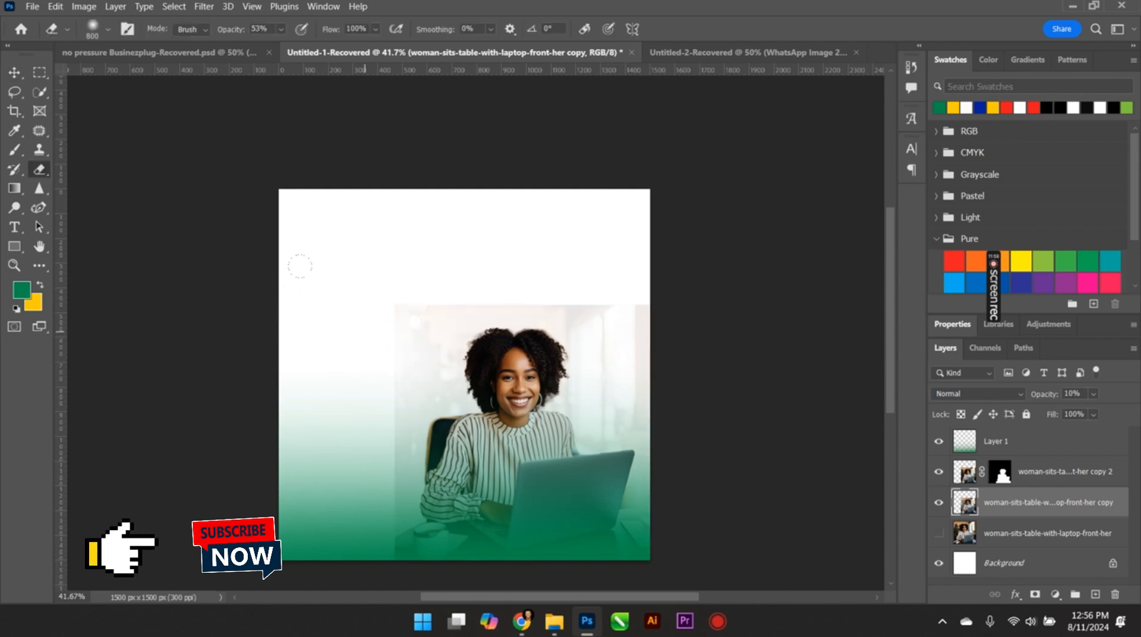
left_click_drag(473, 226, 555, 237)
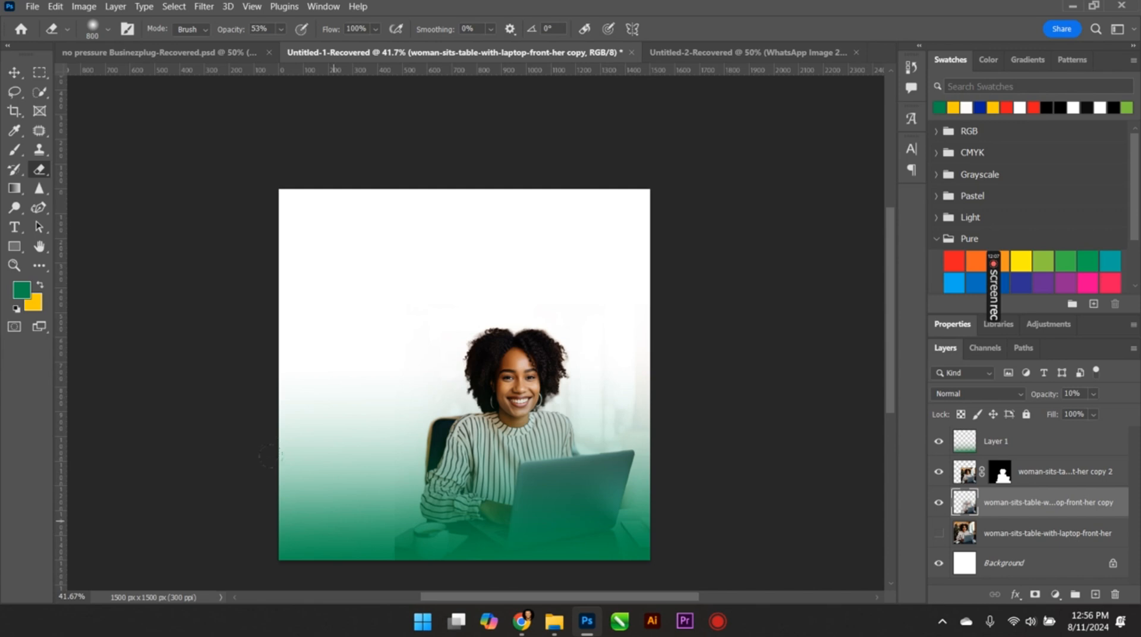
left_click(14, 71)
scroll(492, 327, "down", 2)
scroll(637, 439, "up", 1)
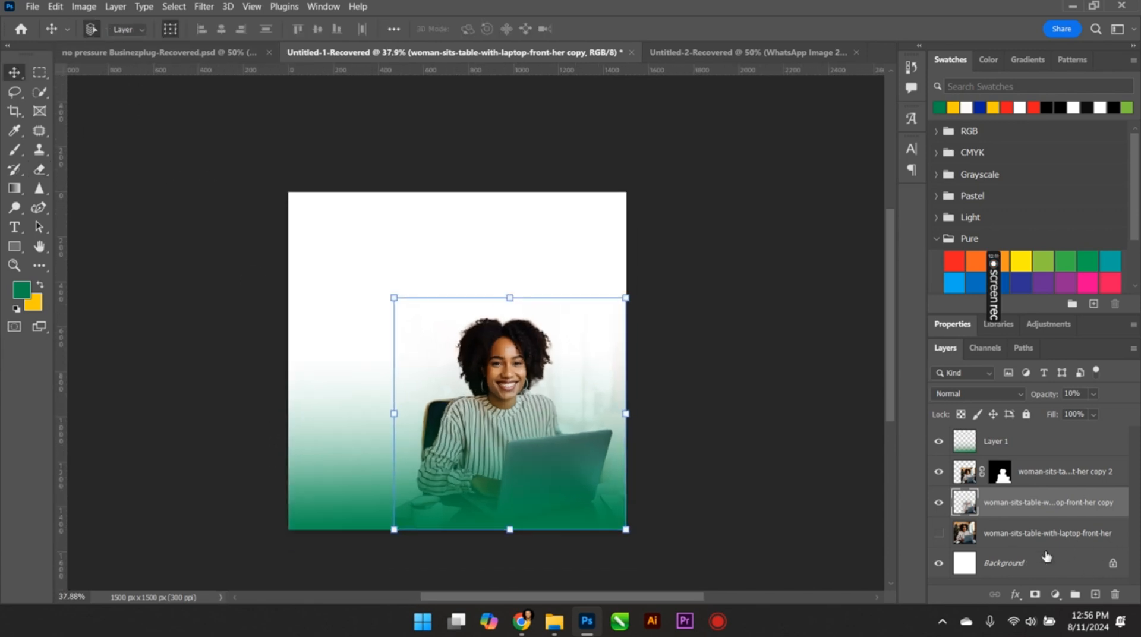
Scale the masked cutout and its faded background layer together to 111.62%, keeping them against the canvas's lower-right corner.
left_click(566, 385)
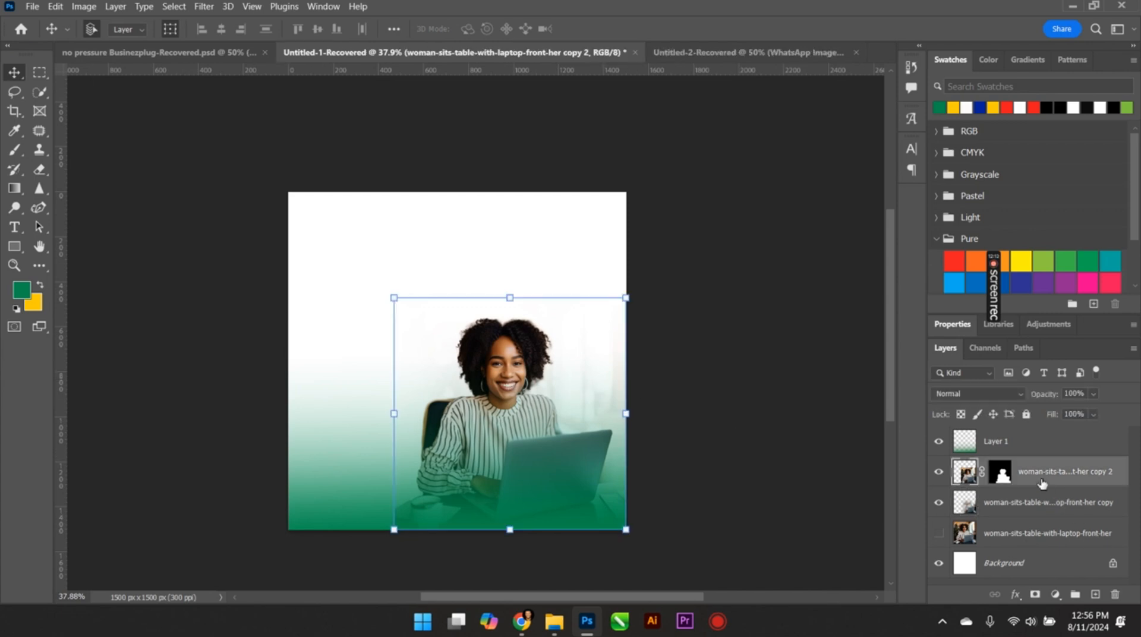
left_click(1023, 511, "shift")
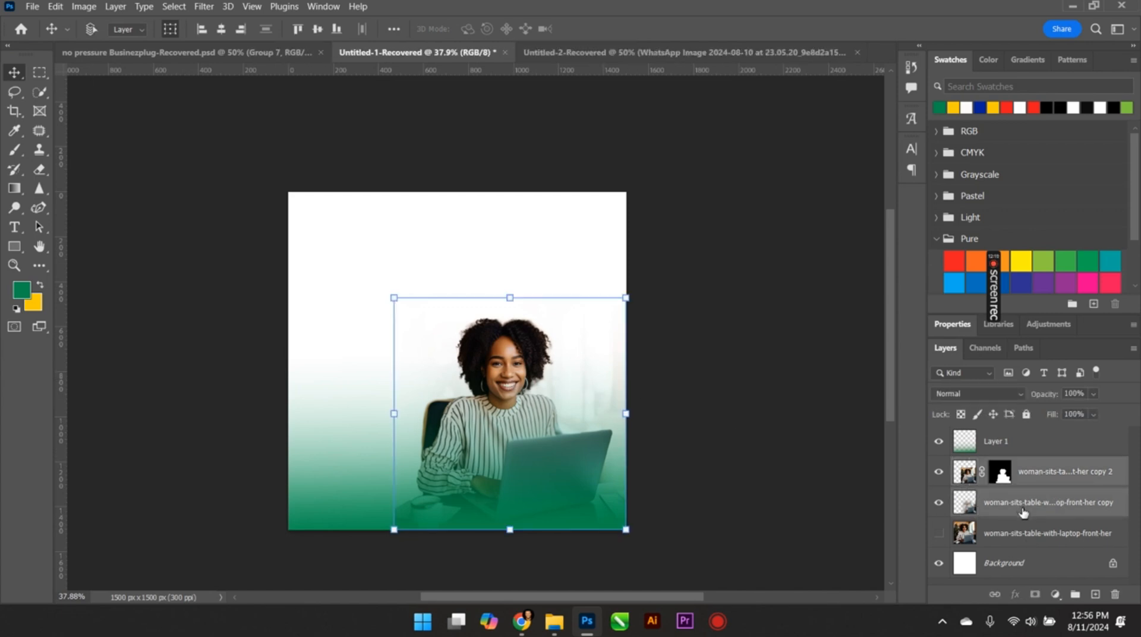
left_click_drag(394, 298, 349, 293)
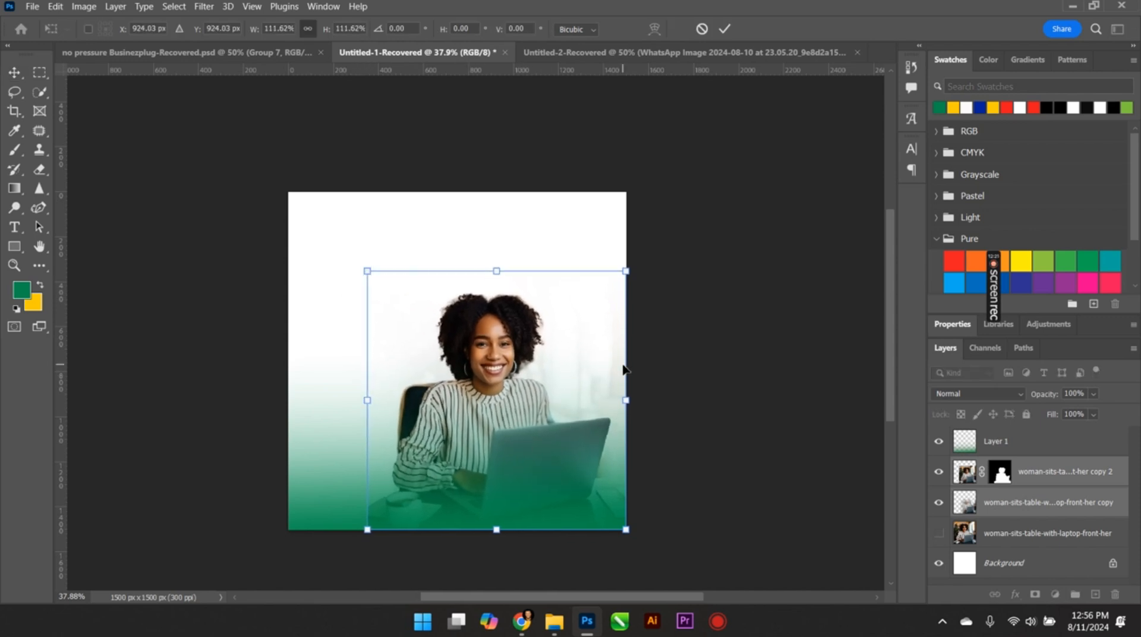
left_click(725, 28)
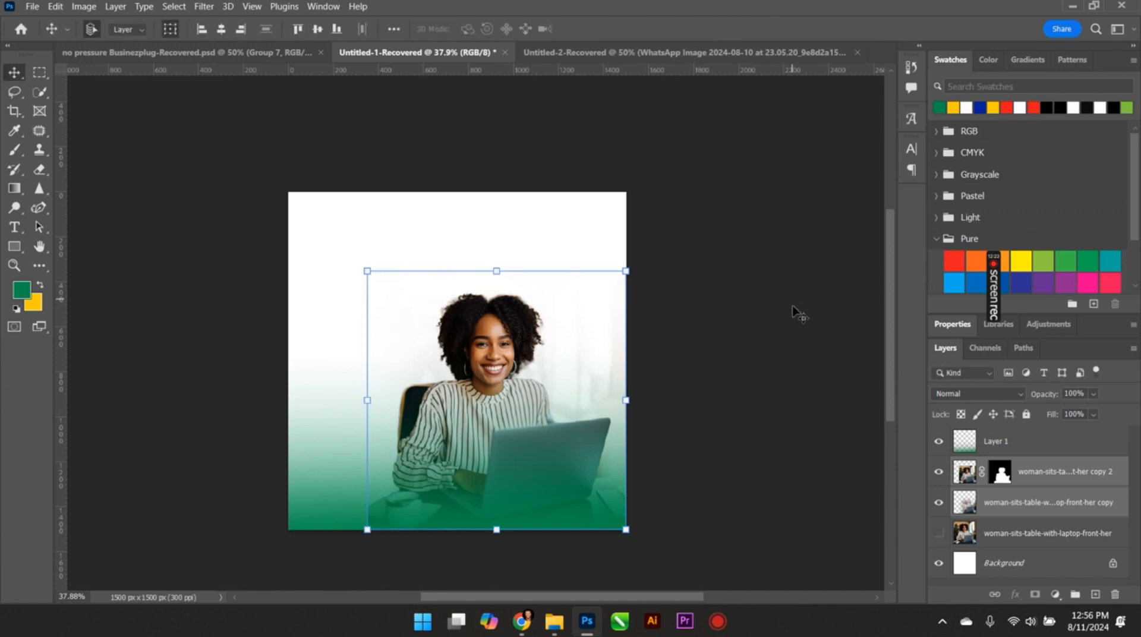
Flip the woman's cutout and faded background layers horizontally and deselect them.
double_click(943, 348)
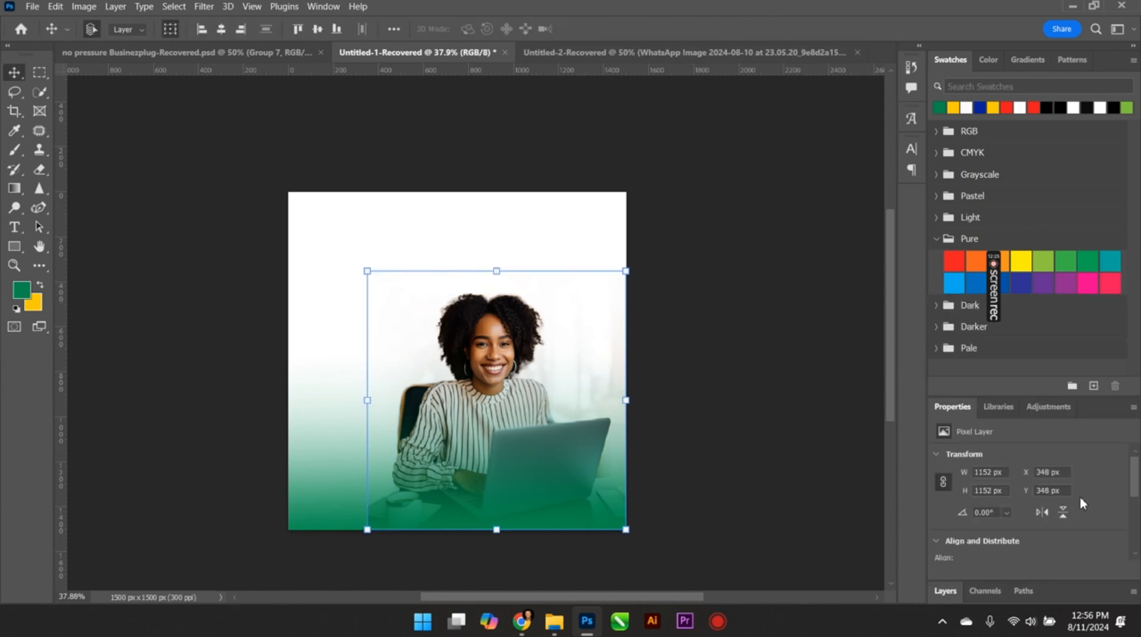
left_click(1044, 513)
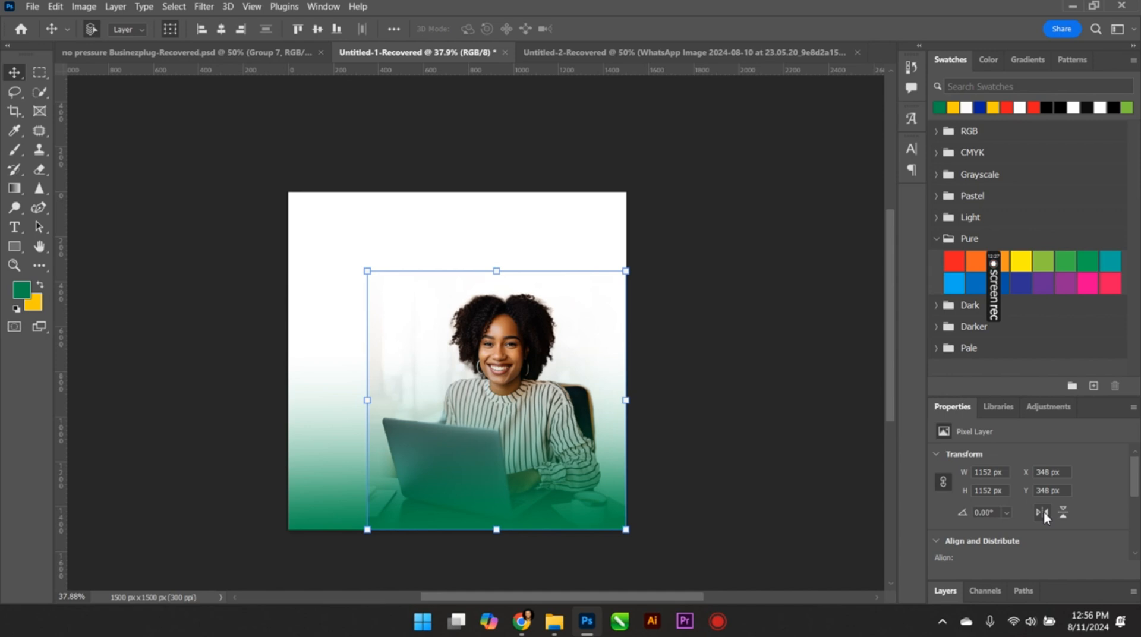
left_click(767, 501)
scroll(450, 451, "up", 2)
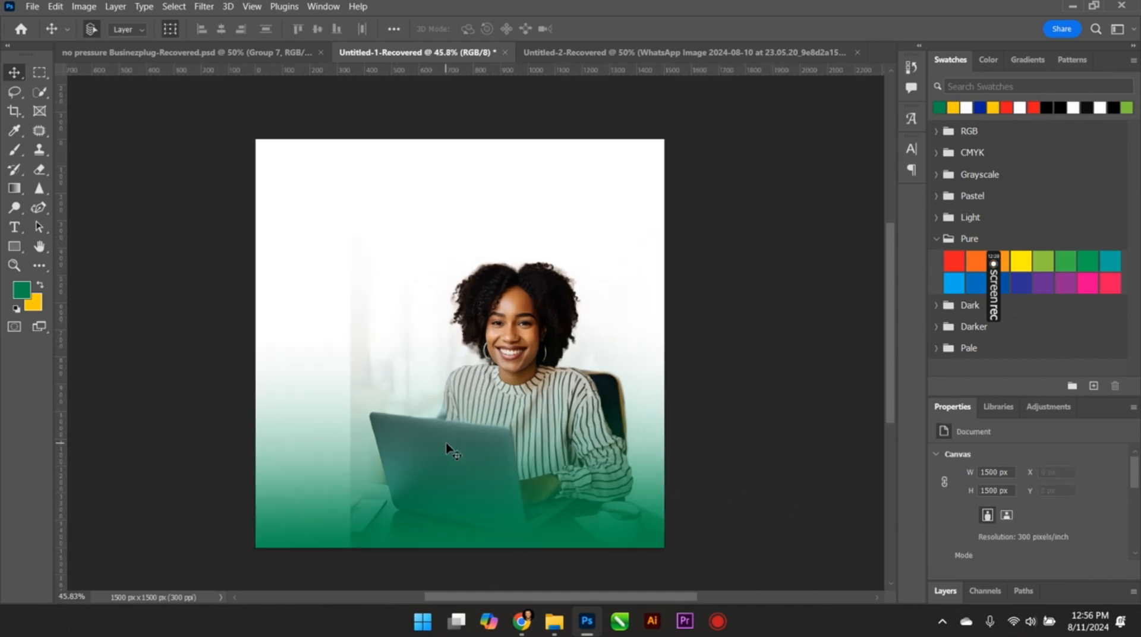
scroll(447, 450, "down", 2)
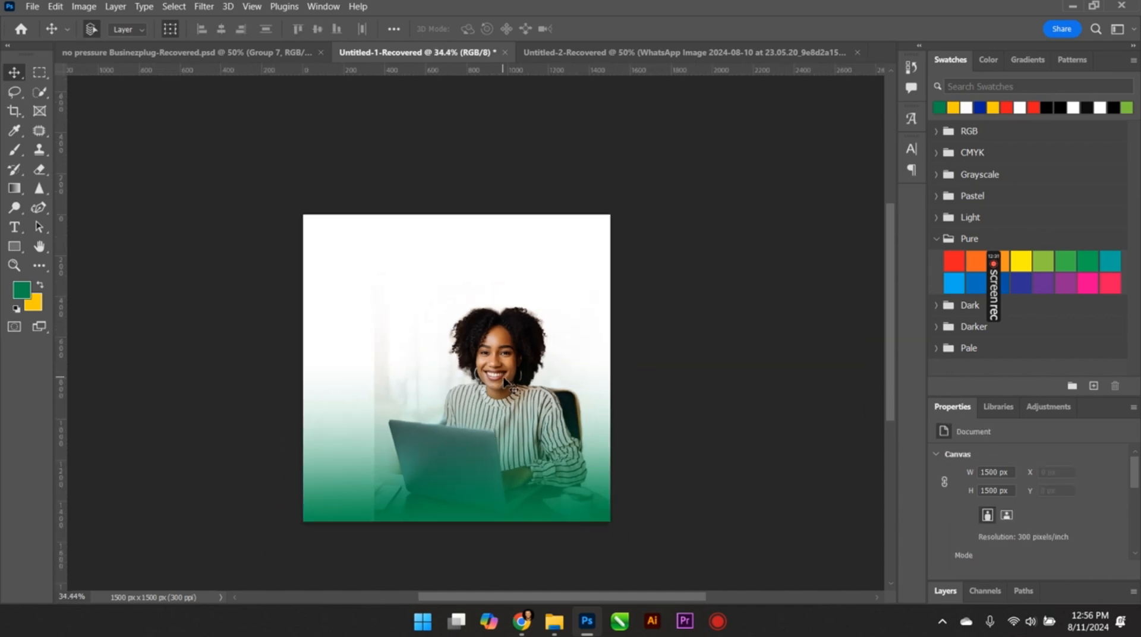
Select the masked cutout and its faded background layer and shift both horizontally to the canvas's left edge.
left_click(946, 591)
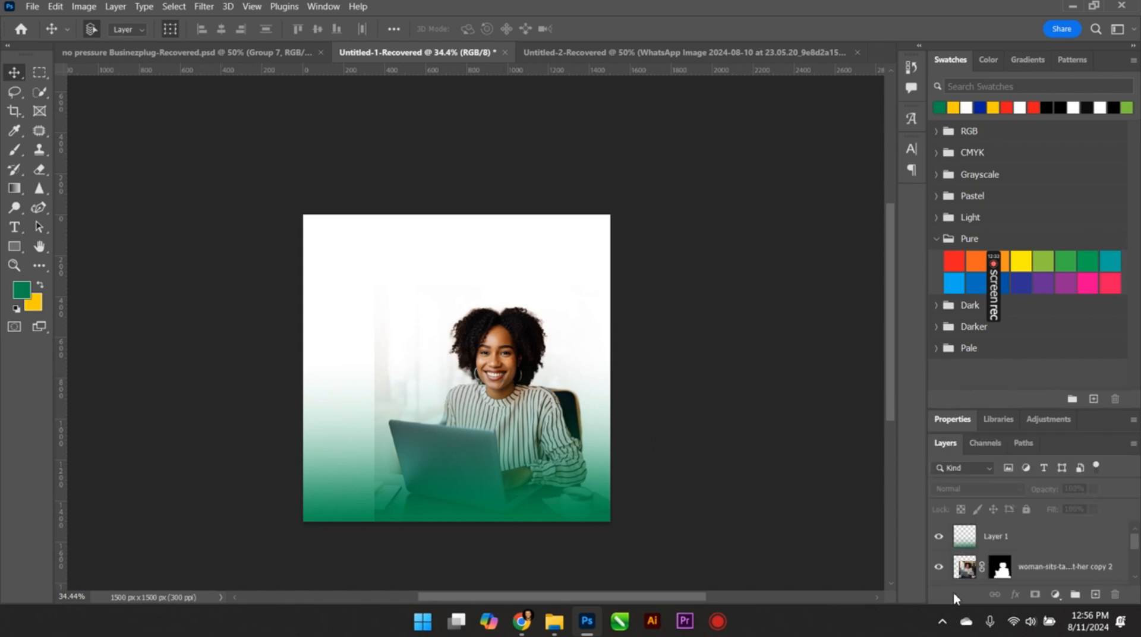
left_click(1029, 567)
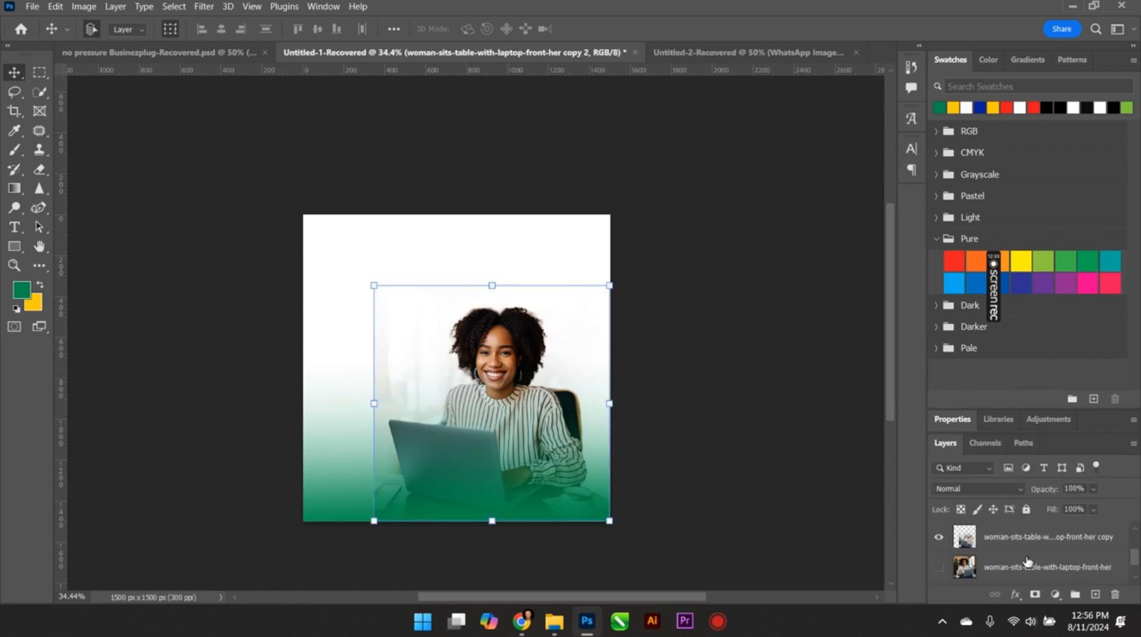
left_click(1021, 547)
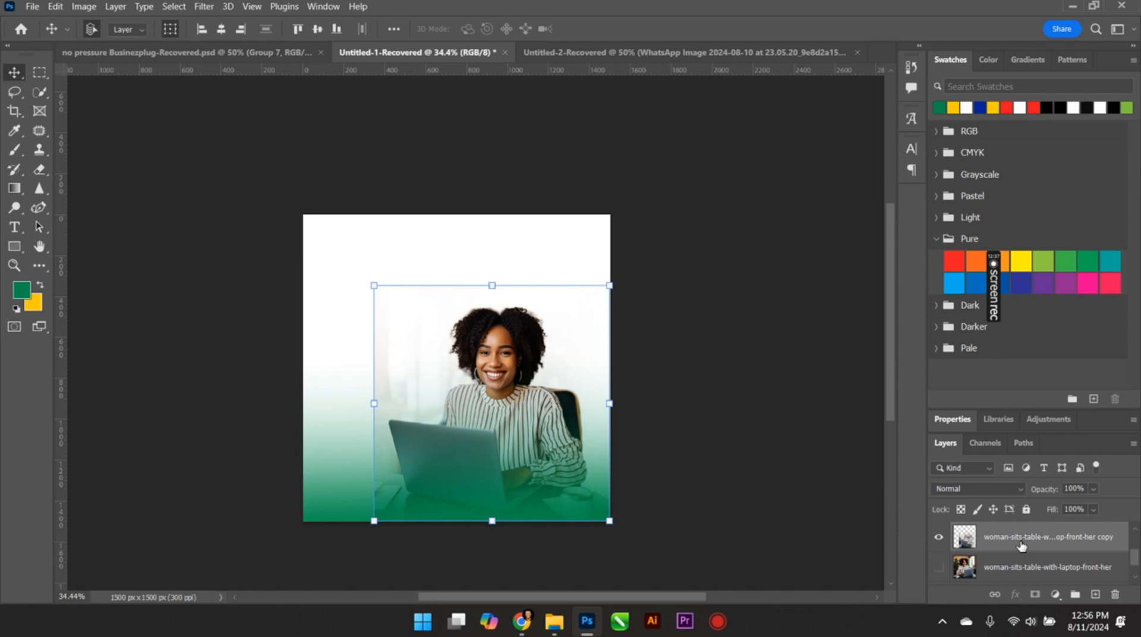
key("shift+Left")
key("shift+Left")
key("shift+Left")
key("shift+Left")
key("shift+Left")
key("shift+Left")
key("shift+Left")
key("shift+Left")
key("shift+Left")
key("shift+Left")
key("shift+Left")
key("shift+Left")
key("shift+Left")
key("shift+Left")
key("shift+Left")
key("shift+Left")
key("shift+Left")
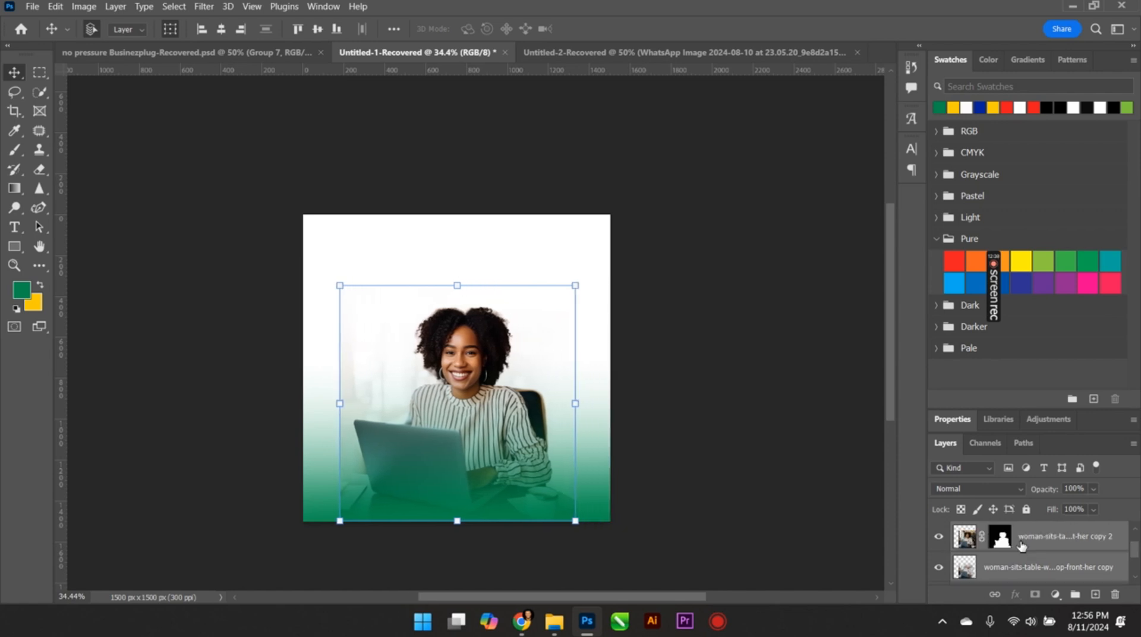
key("shift+Left")
key("shift+Left")
key("shift+Left")
key("shift+Left")
key("shift+Left")
key("shift+Left")
key("shift+Left")
key("shift+Left")
key("shift+Left")
key("shift+Left")
key("shift+Left")
key("shift+Left")
key("shift+Left")
key("shift+Left")
key("shift+Left")
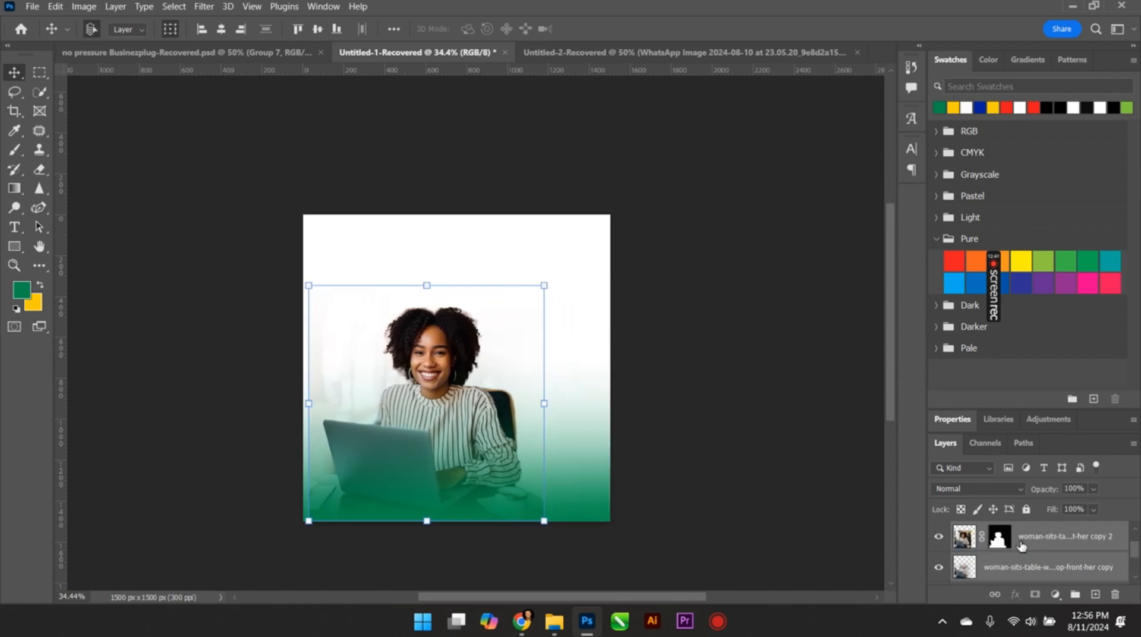
key("shift+Left")
key("shift+Left")
key("shift+Left")
key("shift+Left")
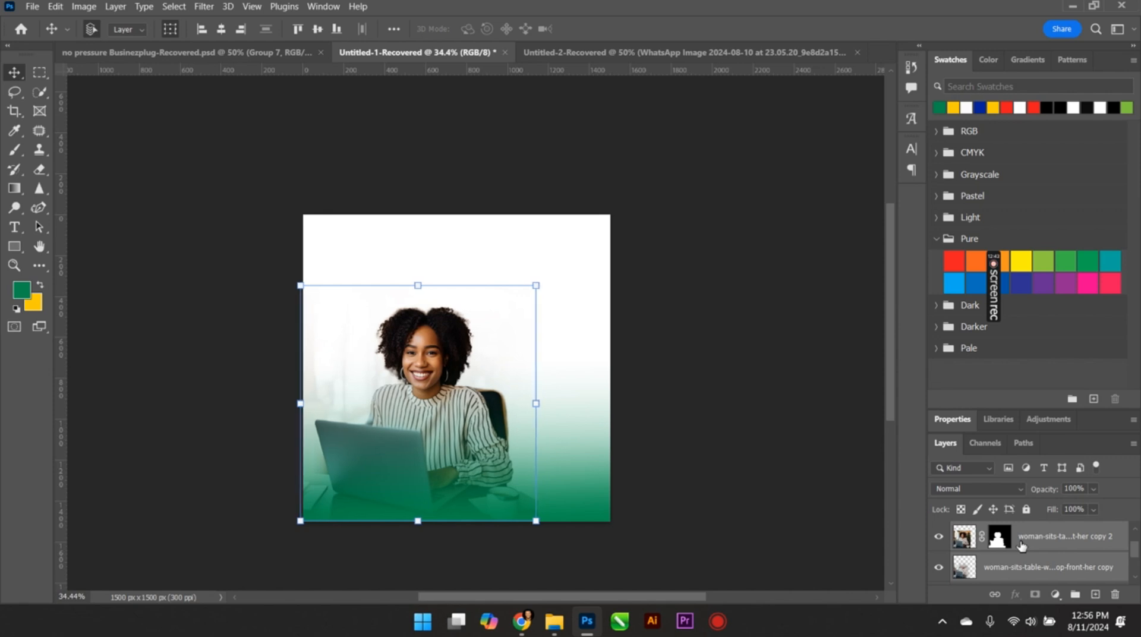
Scale the cutout and faded background layers together to 105.04%, extending them slightly below the canvas's bottom edge.
left_click_drag(535, 522, 557, 525)
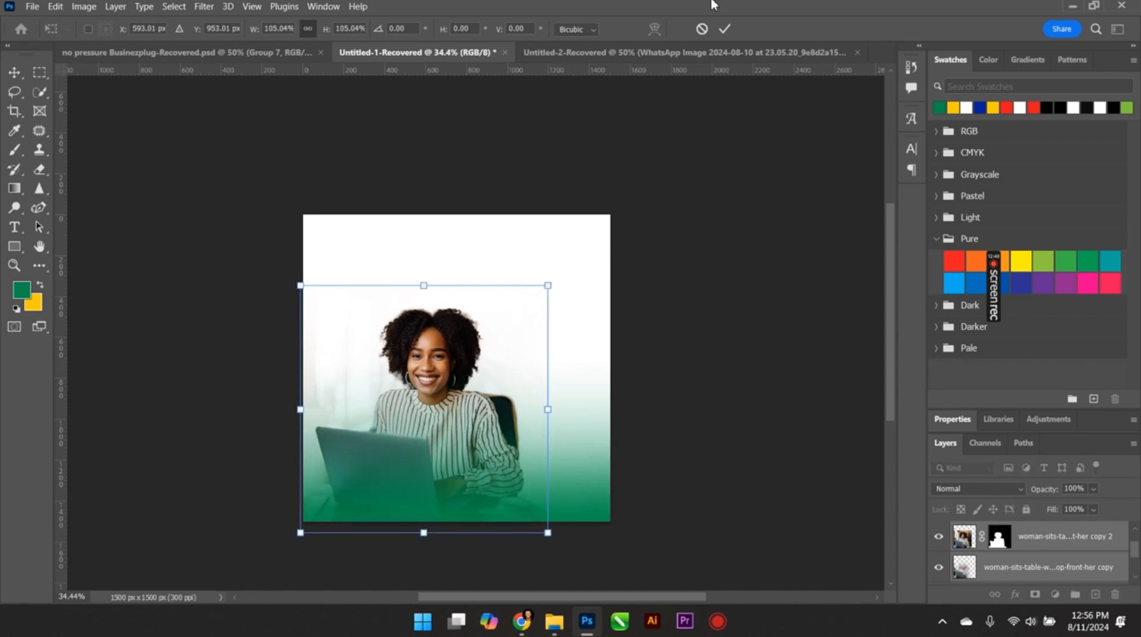
left_click(724, 28)
scroll(415, 262, "up", 3)
scroll(425, 280, "down", 3)
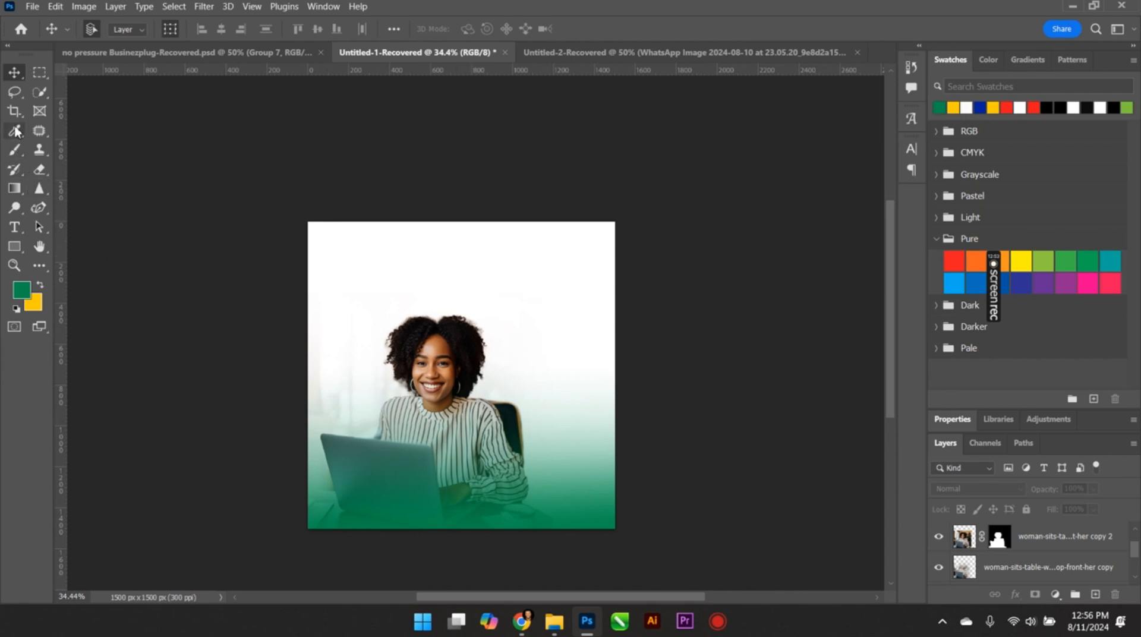
Add the text "MONDAY" in dark green FranklinGothic on the white area above the woman's head.
left_click(14, 227)
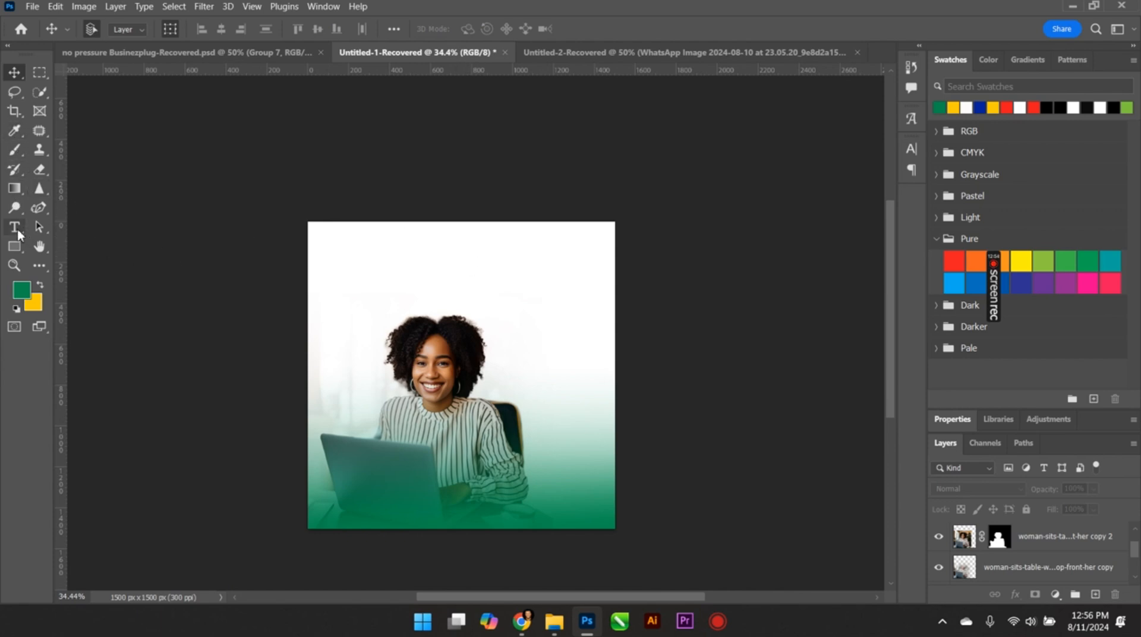
left_click(415, 270)
type("NO")
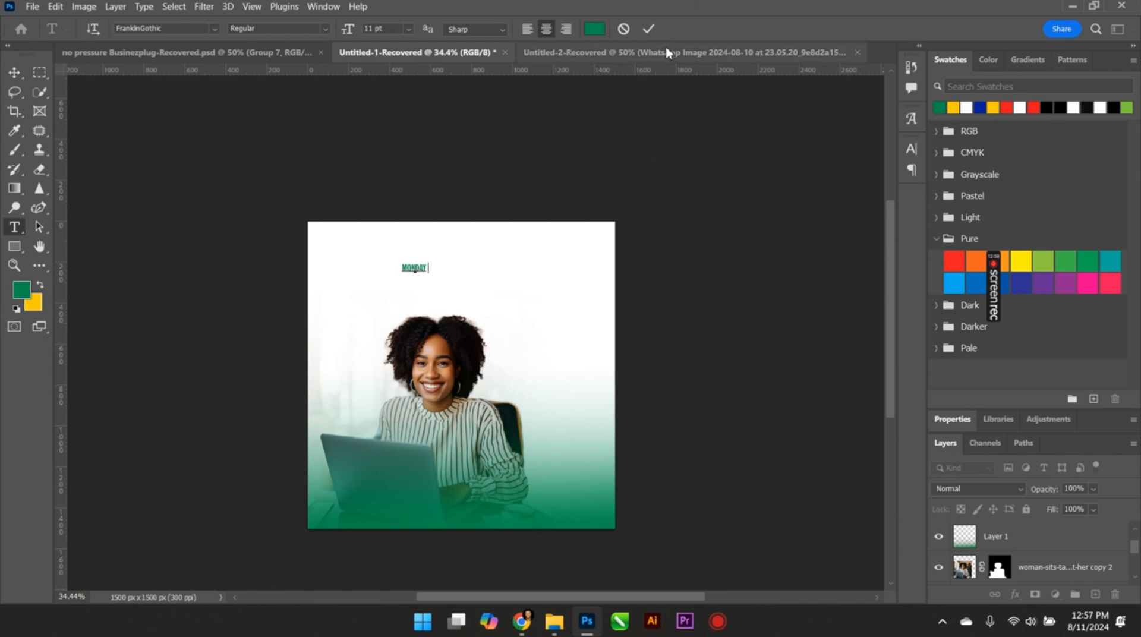
left_click(648, 28)
left_click(17, 75)
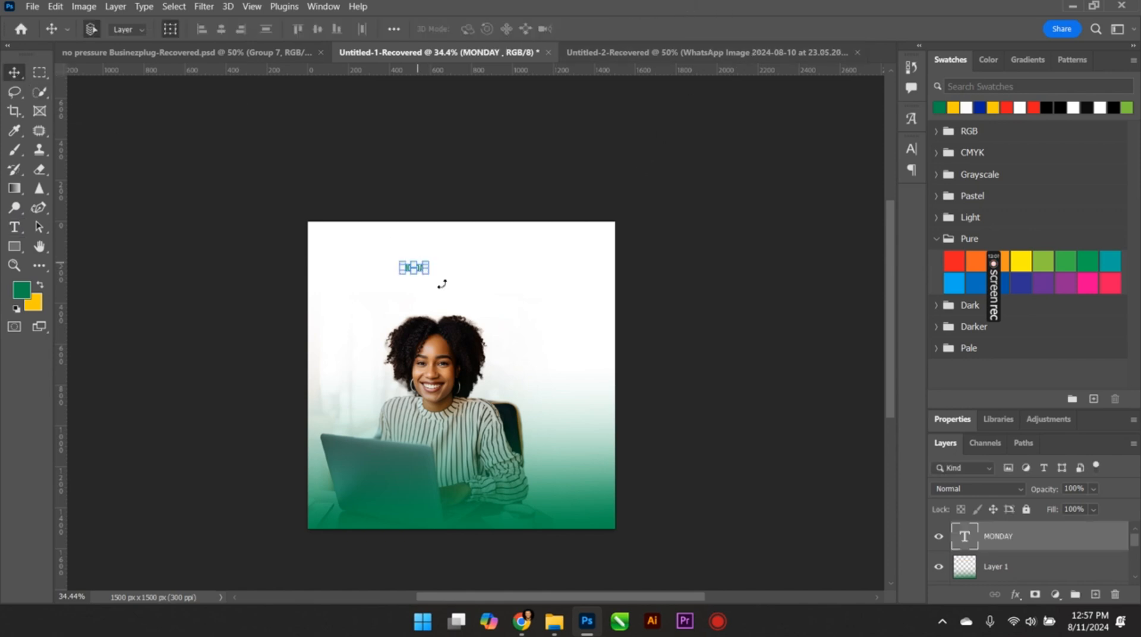
Scale the MONDAY text to 568.46% so it forms a large headline above the woman.
scroll(441, 278, "up", 2)
left_click_drag(427, 273, 598, 373)
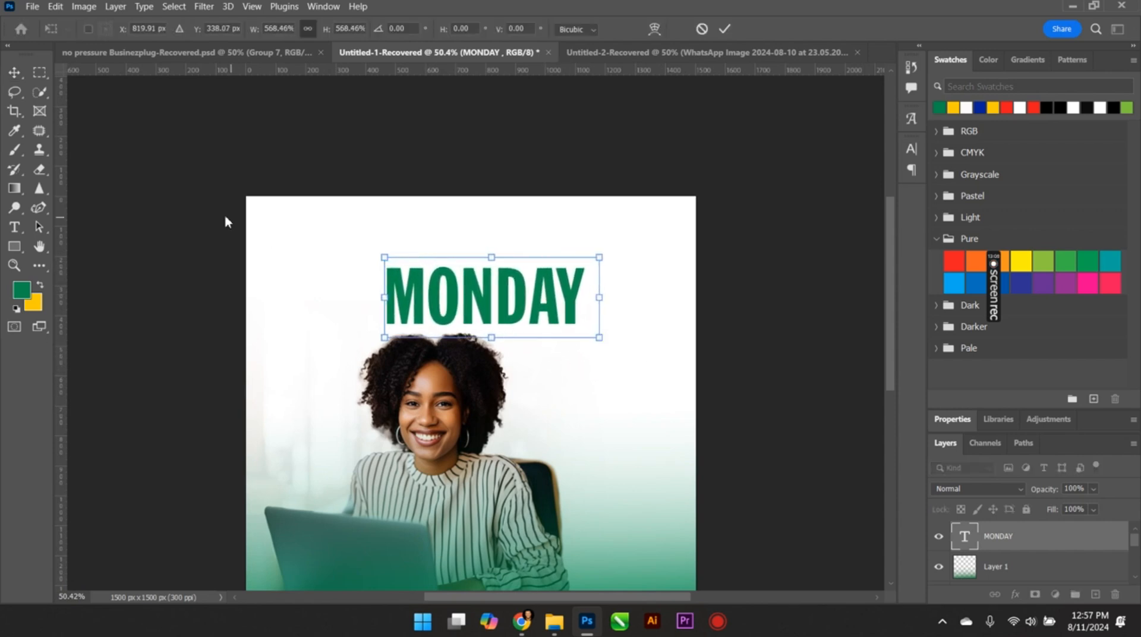
left_click(726, 29)
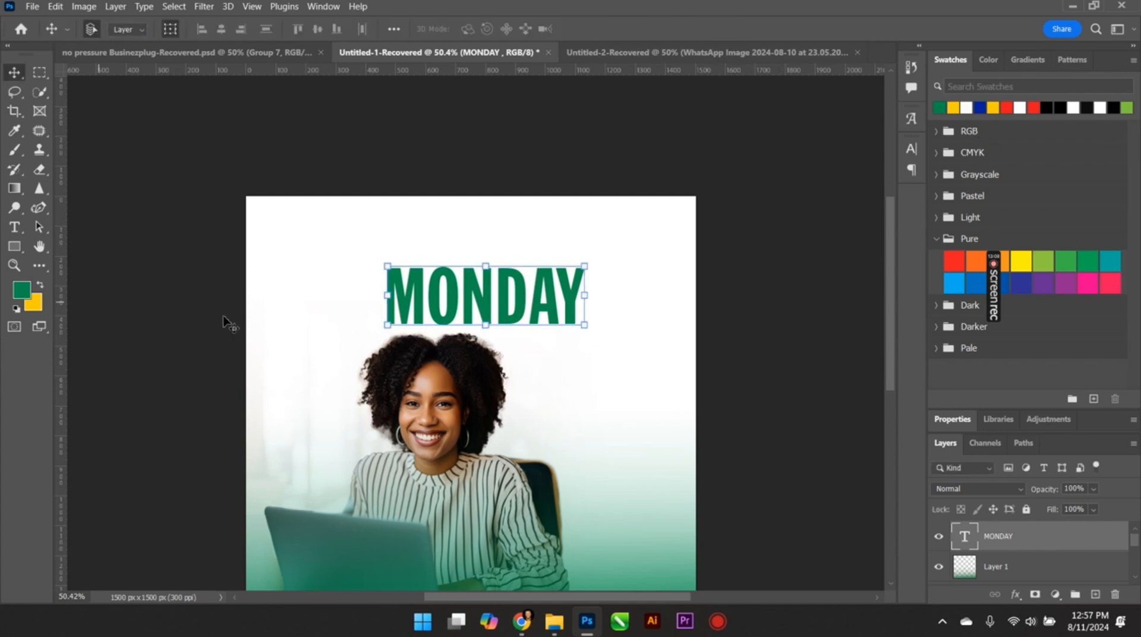
scroll(291, 343, "down", 3)
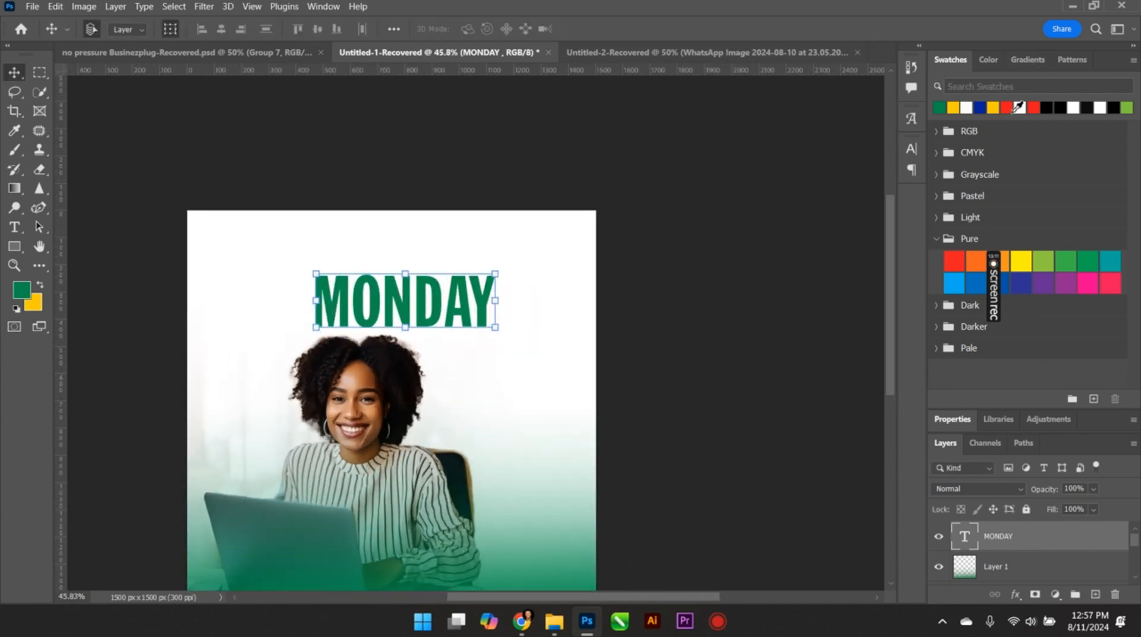
Try red on the MONDAY headline and set its colour back to the dark green swatch.
left_click(1011, 109)
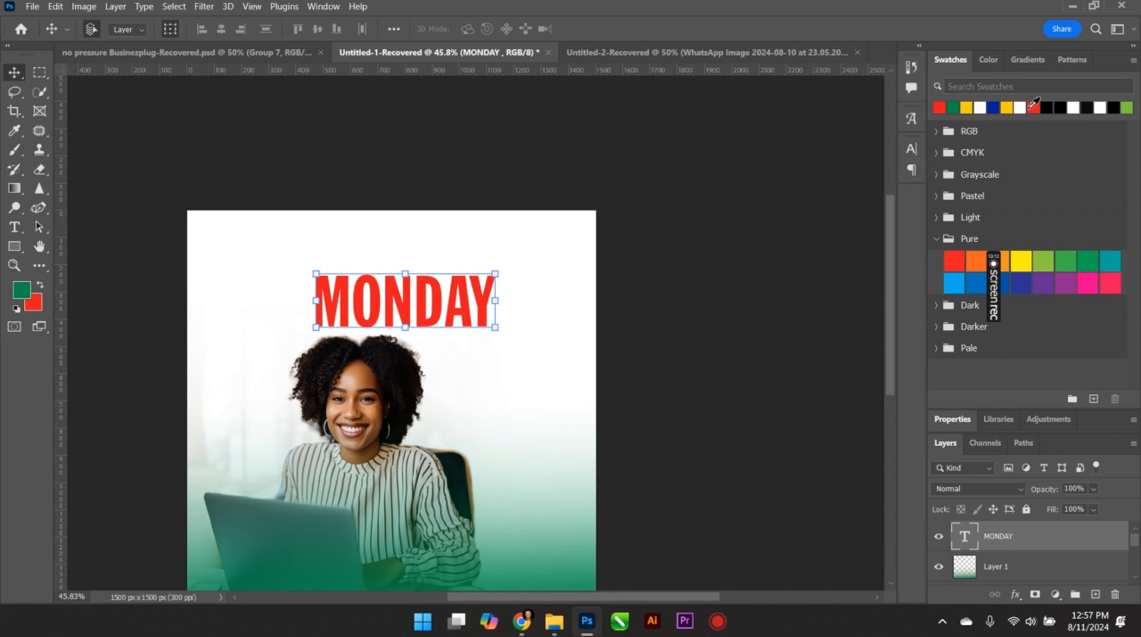
left_click(965, 107)
scroll(440, 340, "down", 1)
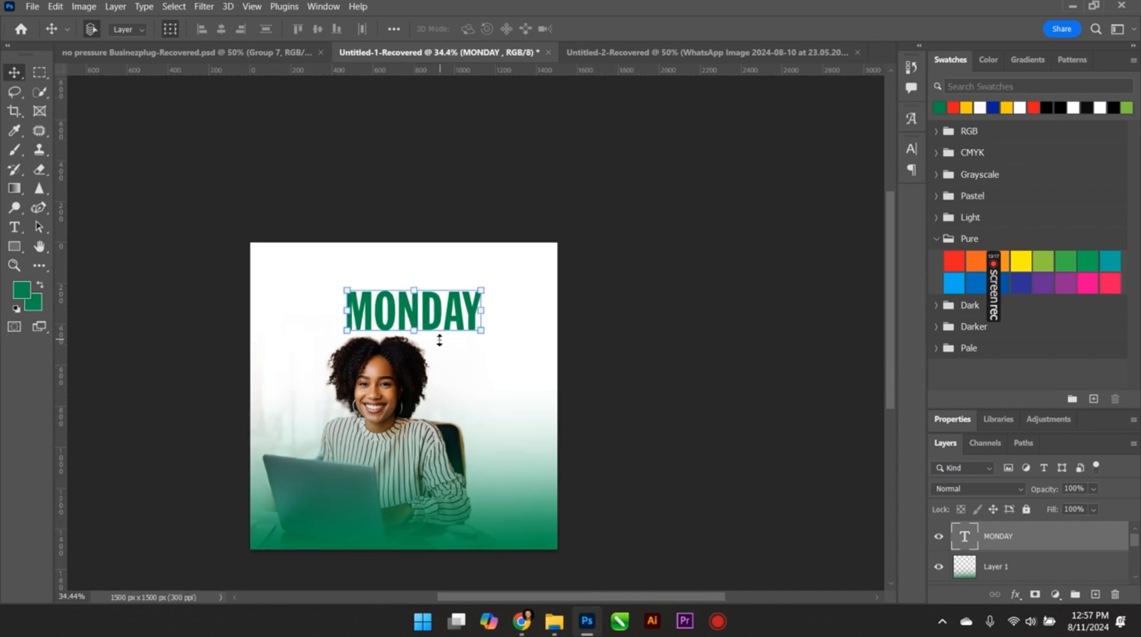
Move the MONDAY headline down and slightly right so it overlaps the top of the woman's hair.
left_click_drag(426, 319, 424, 323)
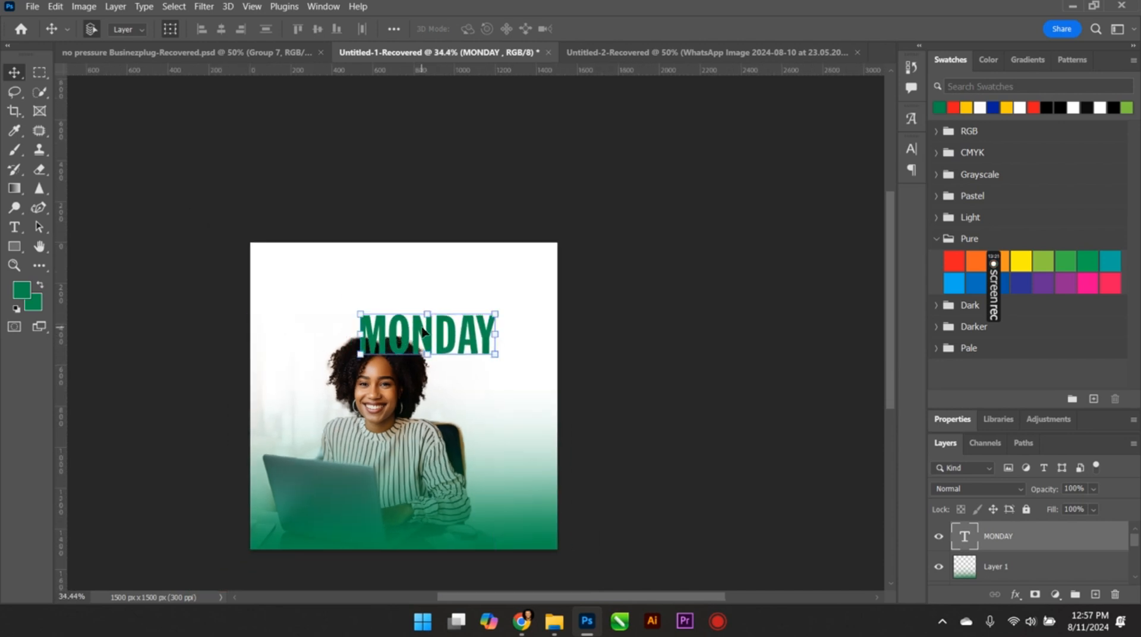
scroll(415, 338, "up", 1)
scroll(414, 339, "down", 2)
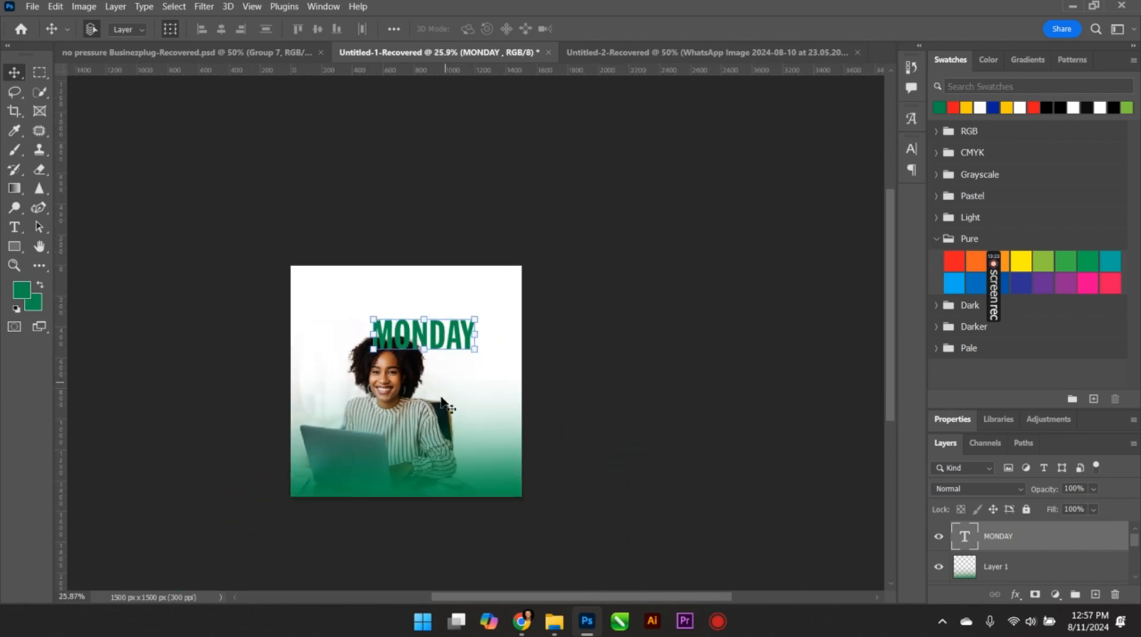
scroll(405, 404, "up", 1)
left_click(409, 382)
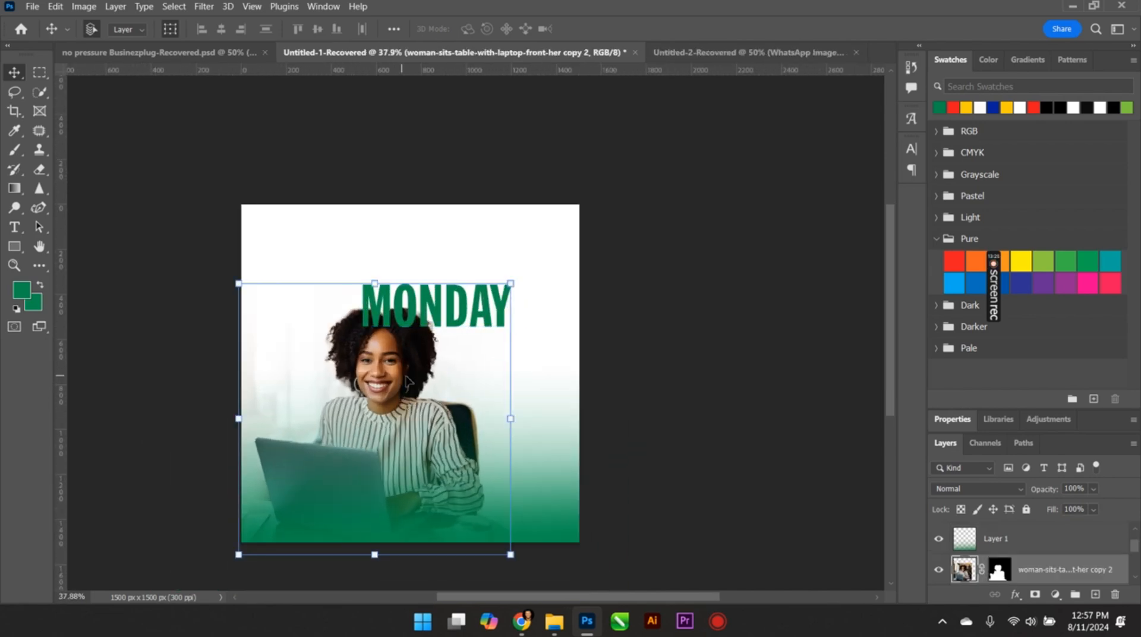
left_click(644, 316)
mouse_move(495, 307)
left_mouse_down()
mouse_move(529, 305)
mouse_move(495, 306)
left_mouse_up()
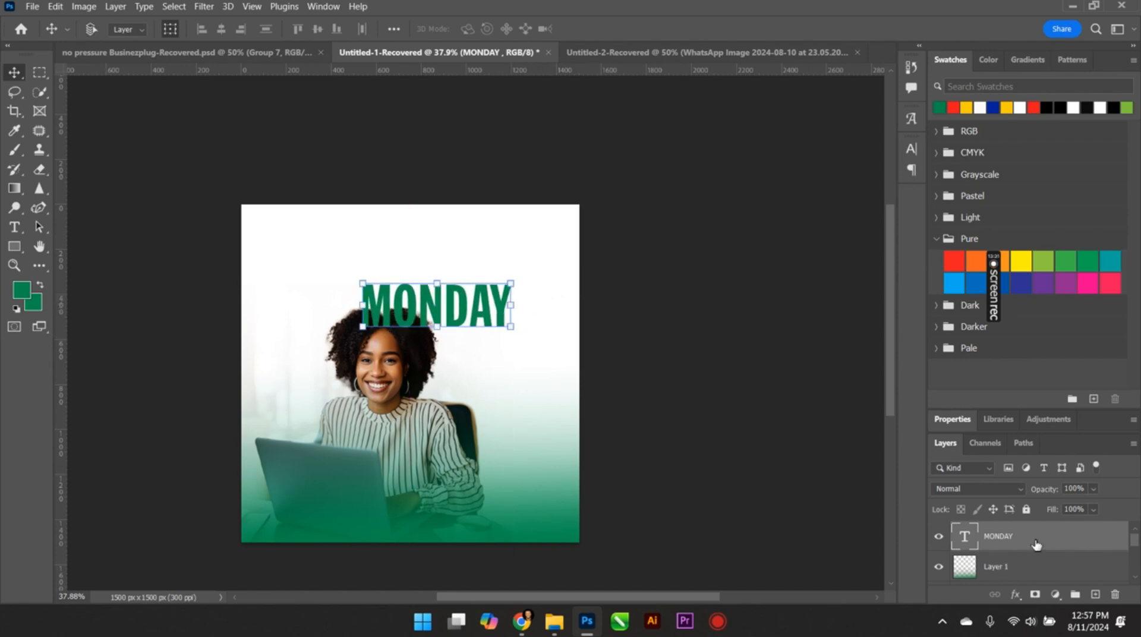
Duplicate the MONDAY text layer twice and move the original text layer beneath the woman's cutout and faded background layers.
key("ctrl+j")
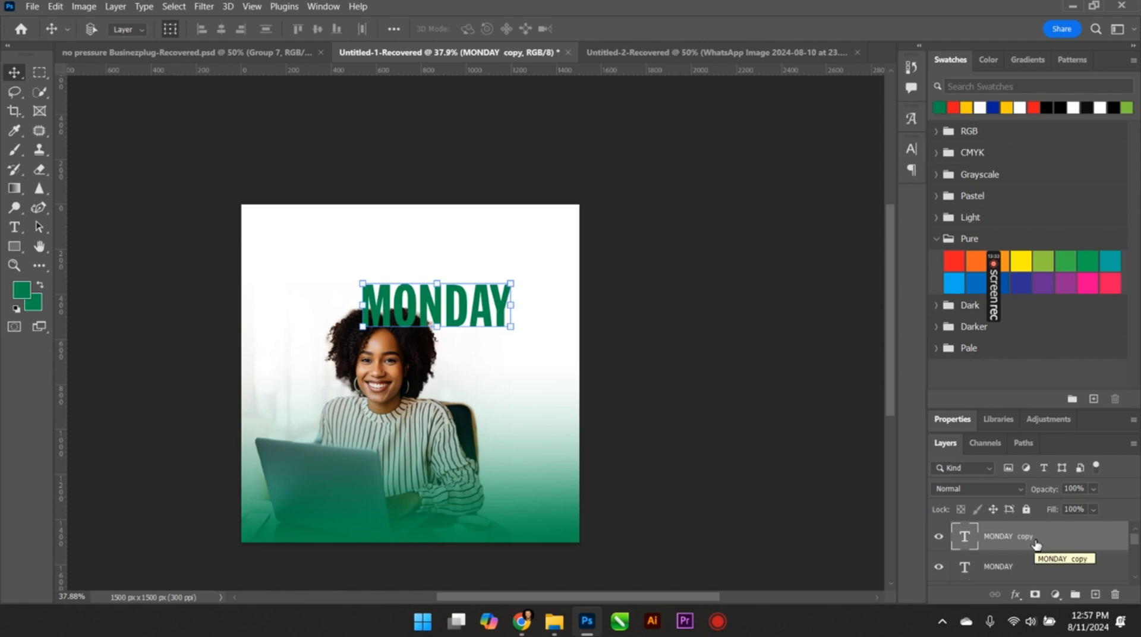
key("ctrl+j")
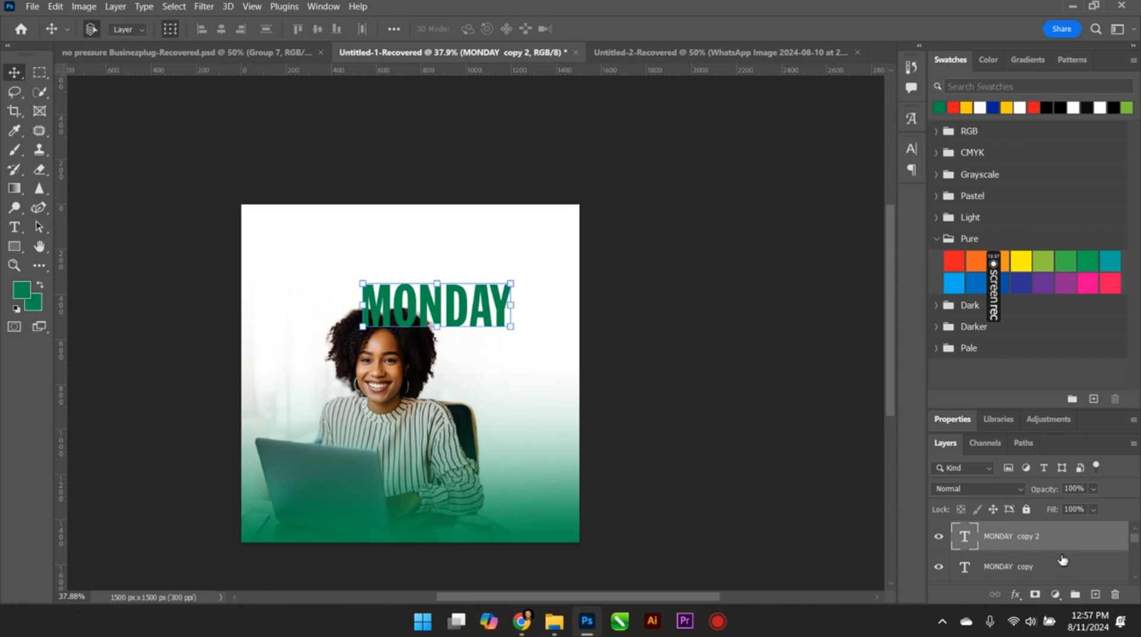
scroll(1063, 560, "down", 1)
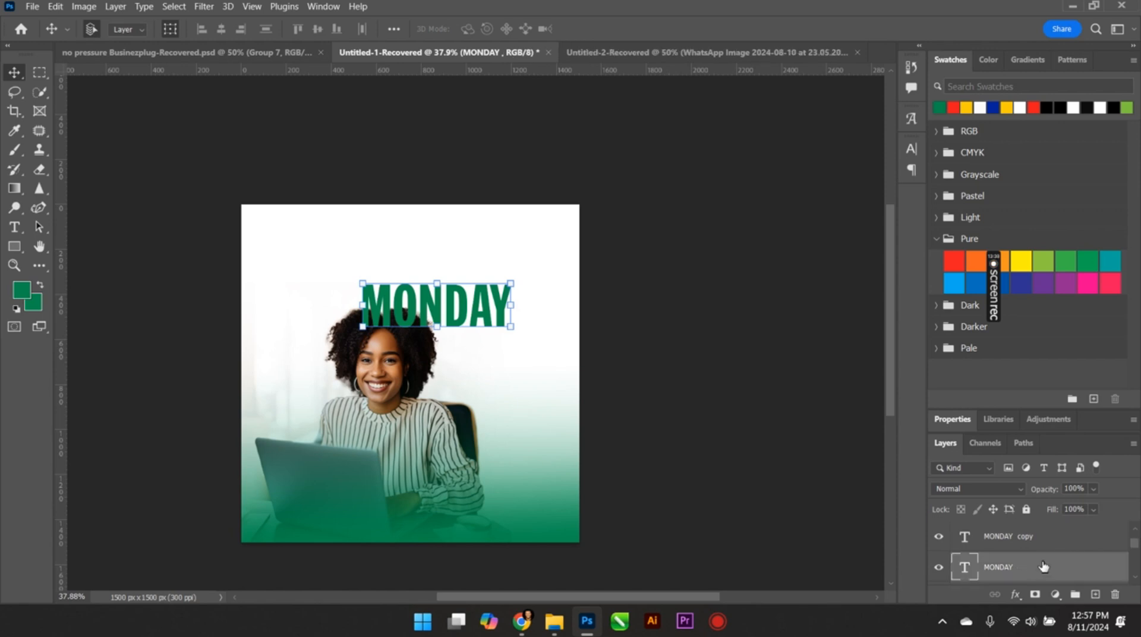
left_click(1048, 546)
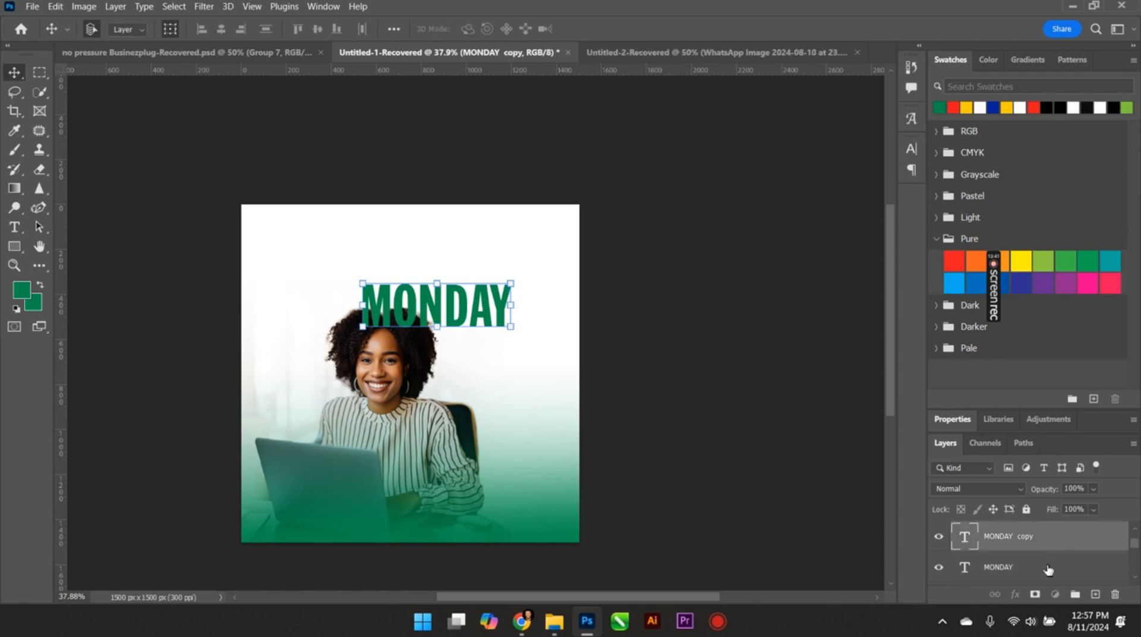
left_click_drag(1049, 568, 1050, 528)
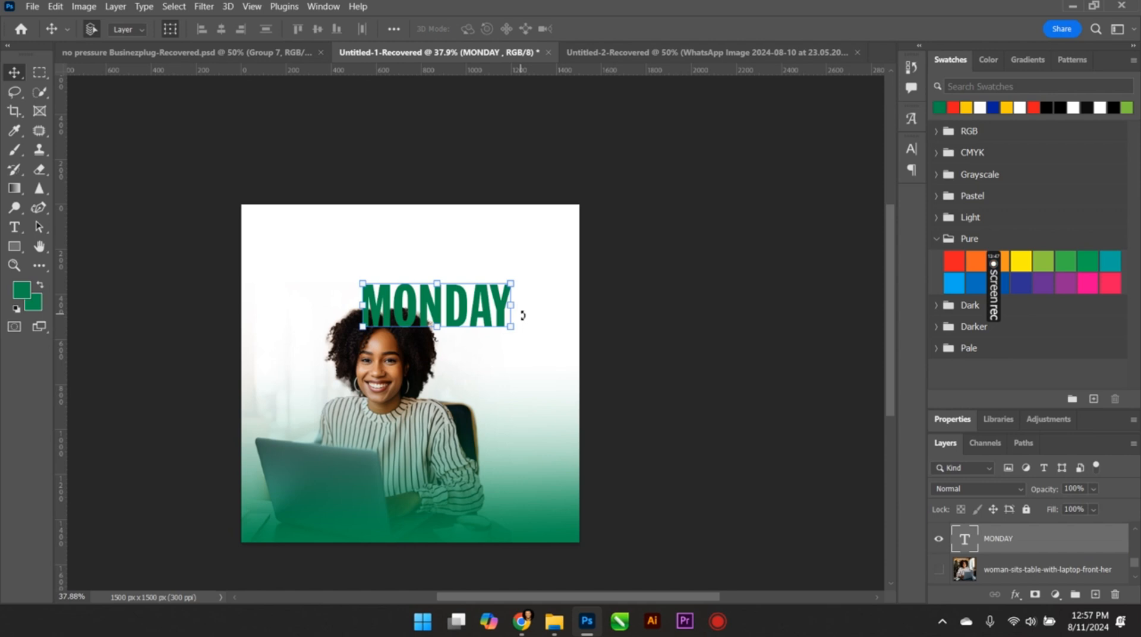
Shift the original MONDAY text straight down until it sits behind the woman's face.
key("shift+Down")
key("shift+Down")
key("shift+Down")
key("shift+Down")
key("shift+Down")
key("shift+Down")
key("shift+Down")
key("shift+Down")
key("shift+Down")
key("shift+Down")
key("shift+Down")
key("shift+Down")
key("shift+Down")
key("shift+Down")
key("shift+Down")
key("shift+Down")
key("shift+Down")
key("shift+Down")
key("shift+Down")
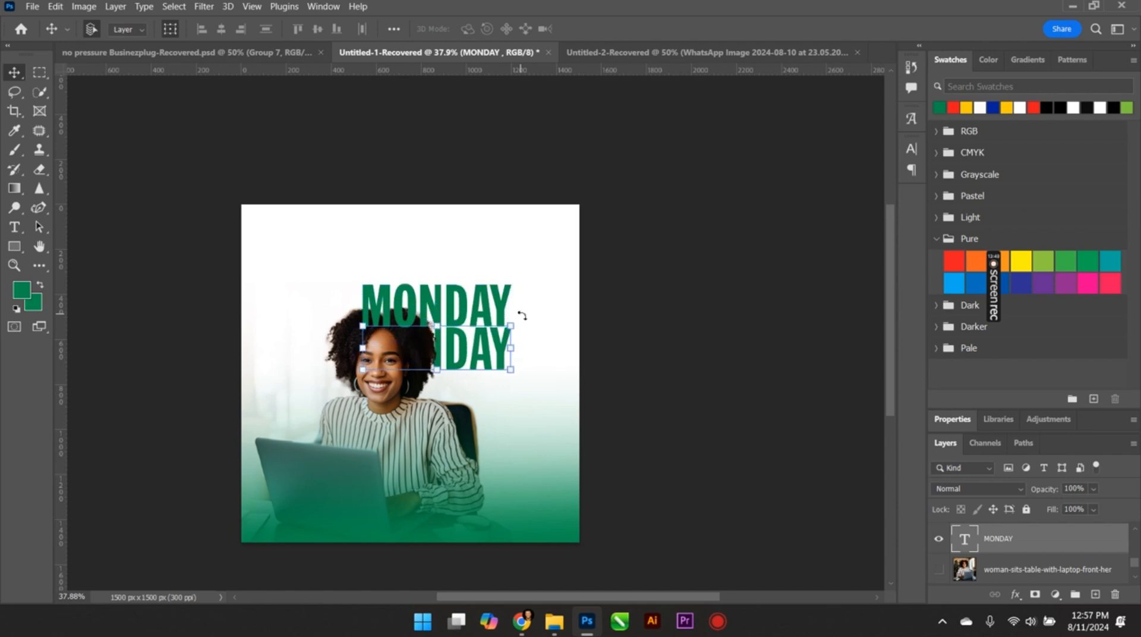
key("shift+Down")
key("shift+Down")
key("shift+Down")
key("shift+Down")
key("shift+Down")
key("shift+Down")
key("shift+Down")
key("shift+Down")
key("shift+Down")
key("shift+Down")
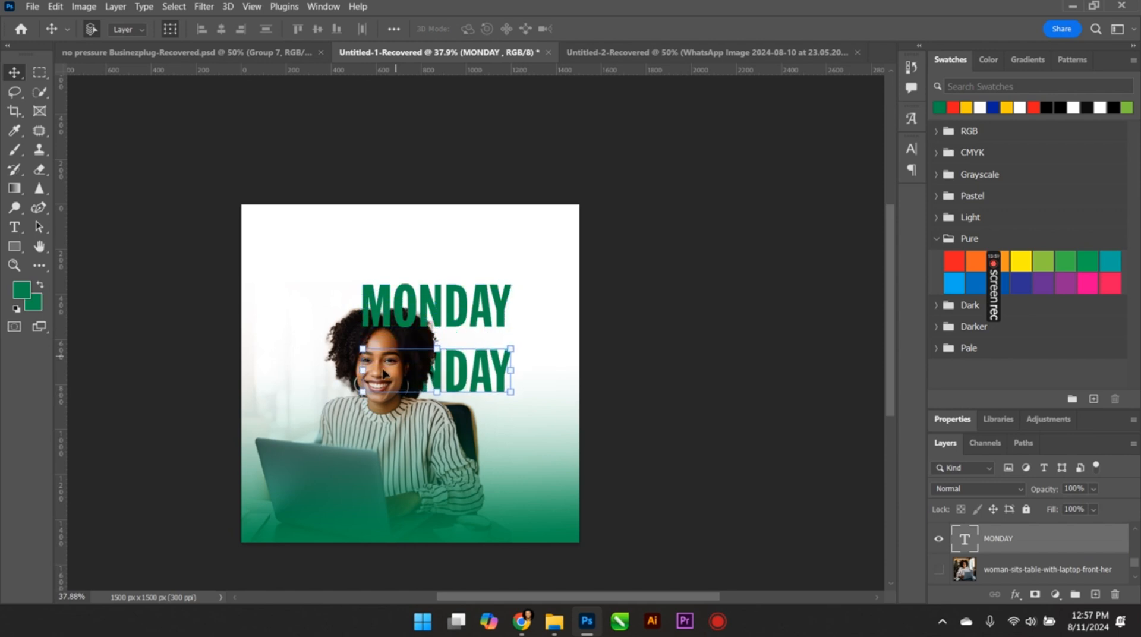
Scale the original MONDAY text to 160.12% behind the woman's shoulders and fade it to 10% opacity.
left_click_drag(362, 392, 275, 437)
scroll(513, 371, "up", 2)
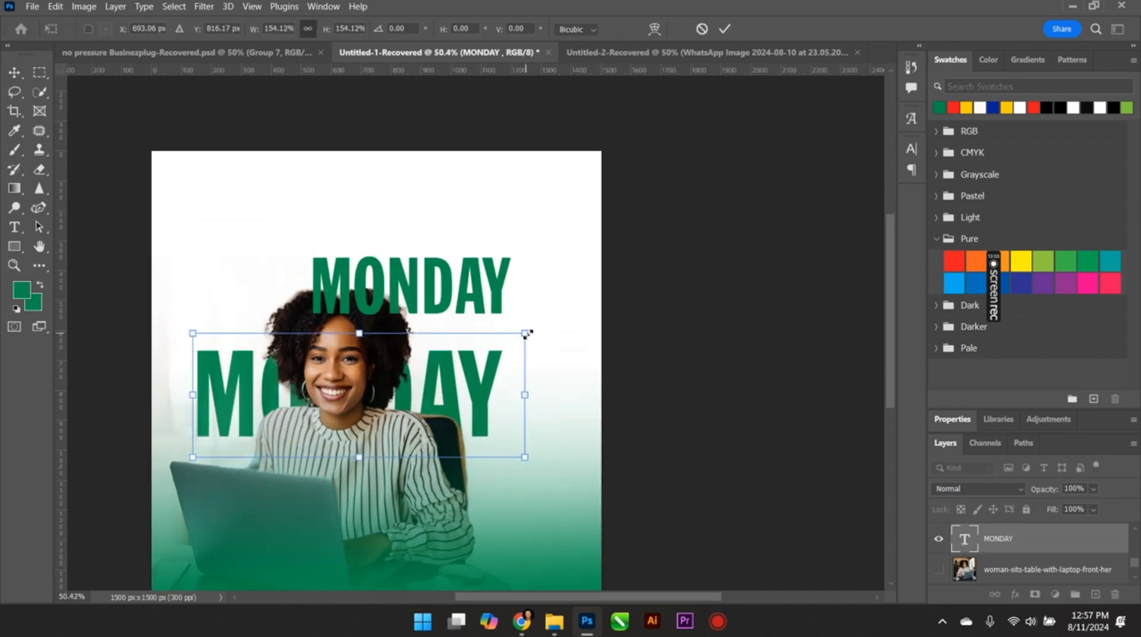
left_click_drag(526, 334, 538, 328)
left_click_drag(460, 391, 463, 437)
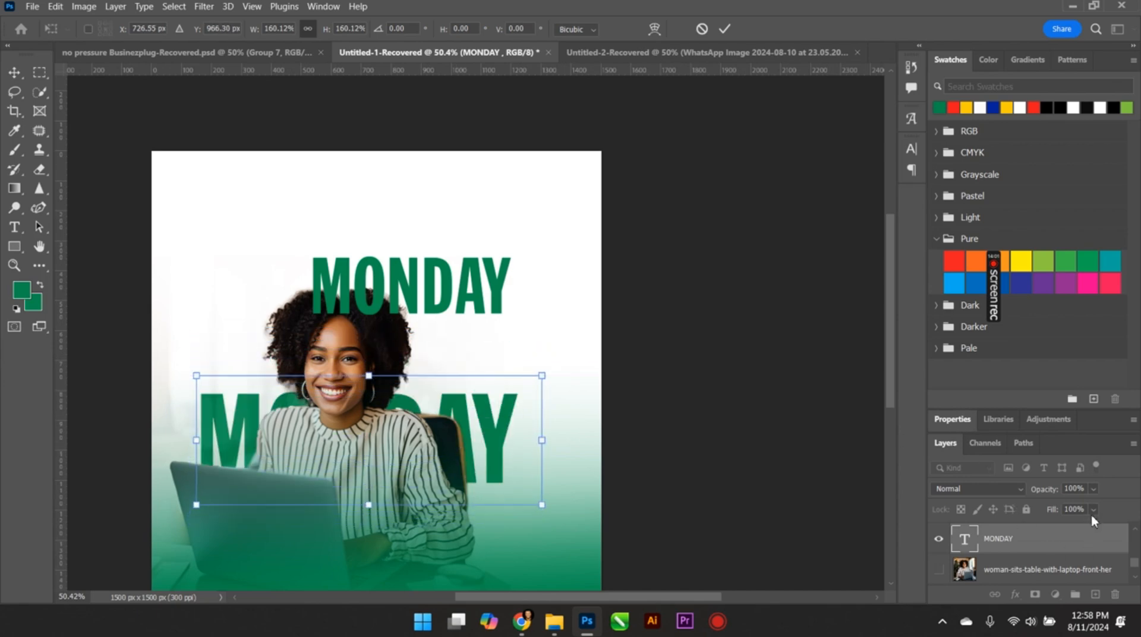
left_click(1073, 540)
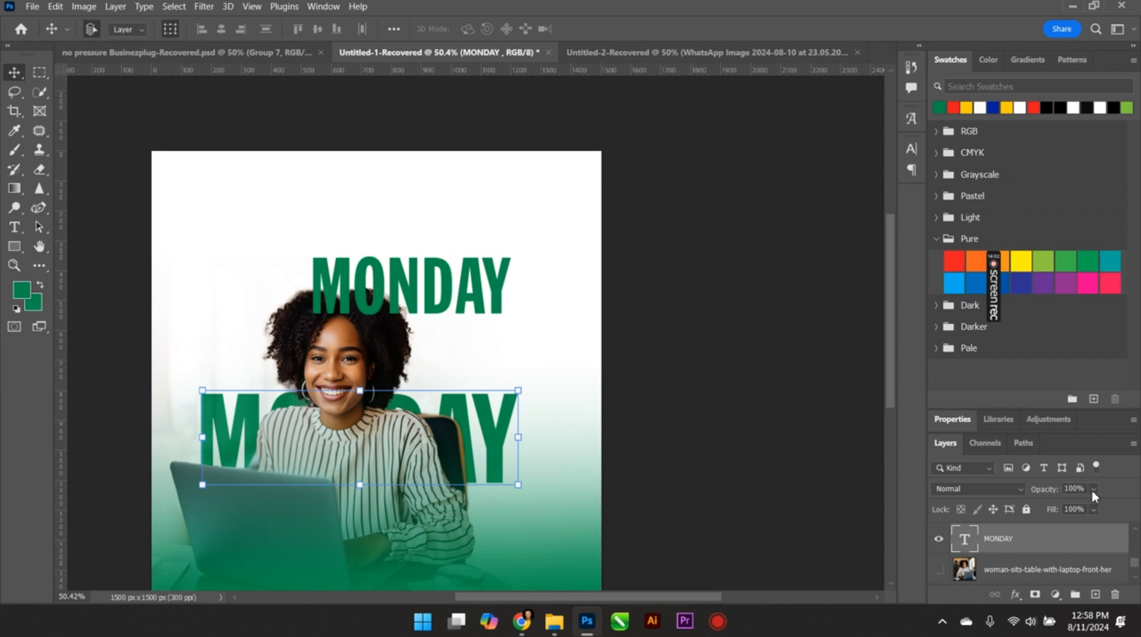
left_click_drag(1093, 490, 1059, 509)
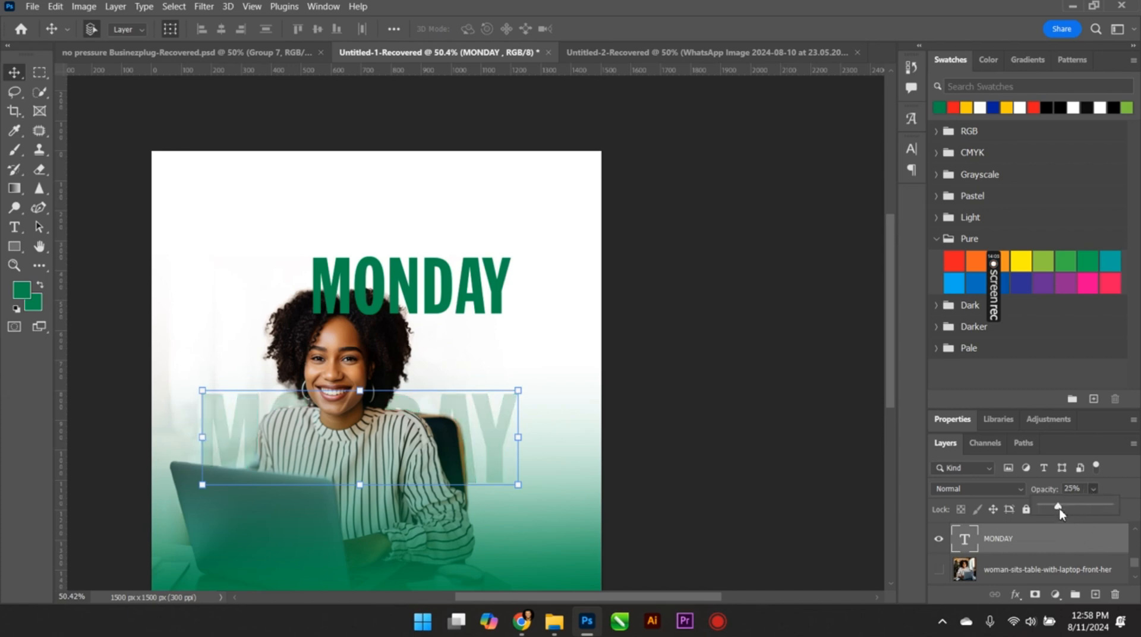
left_click_drag(1055, 515, 1048, 514)
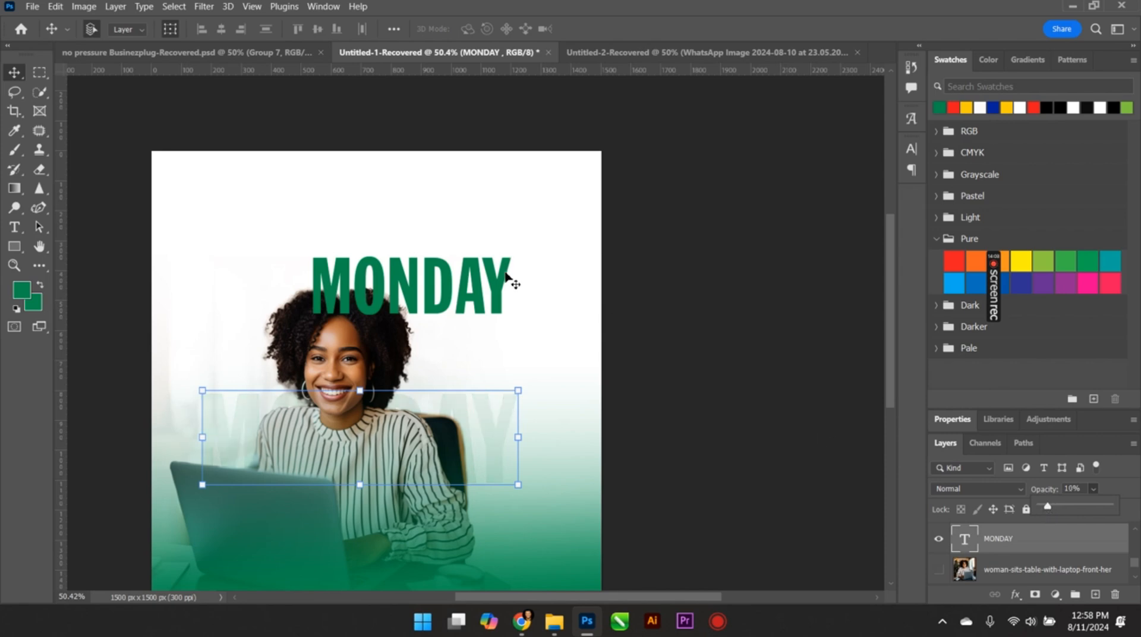
Place the MONDAY copy 2 layer beneath the woman's cutout and shift it down and left behind her face.
left_click(495, 290)
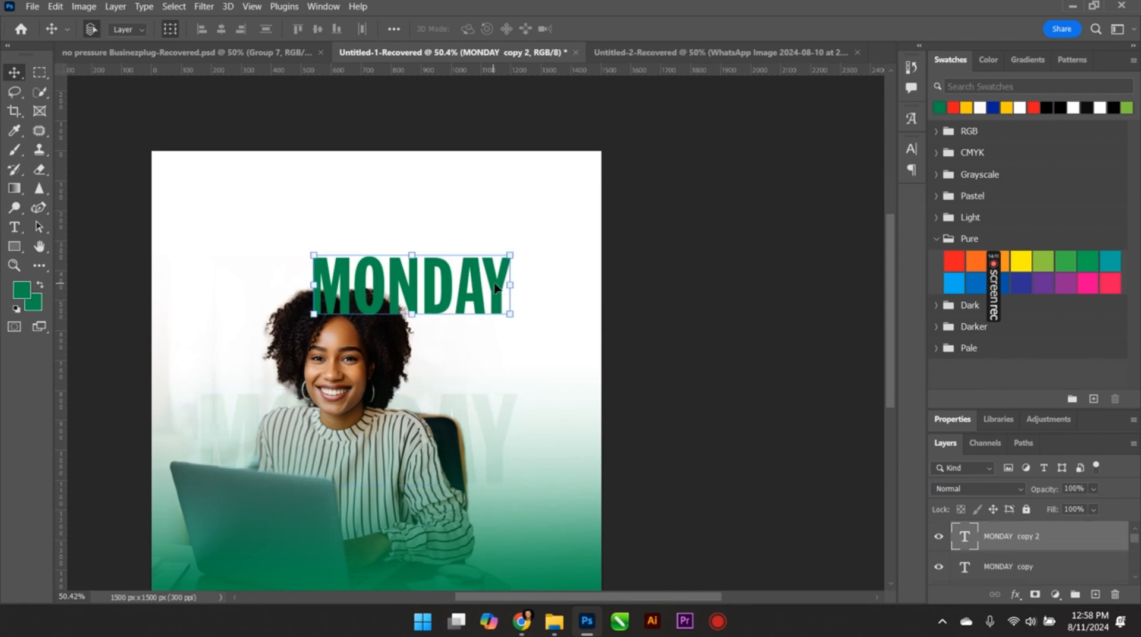
mouse_move(1059, 553)
left_mouse_down()
mouse_move(1068, 611)
mouse_move(1049, 557)
left_mouse_up()
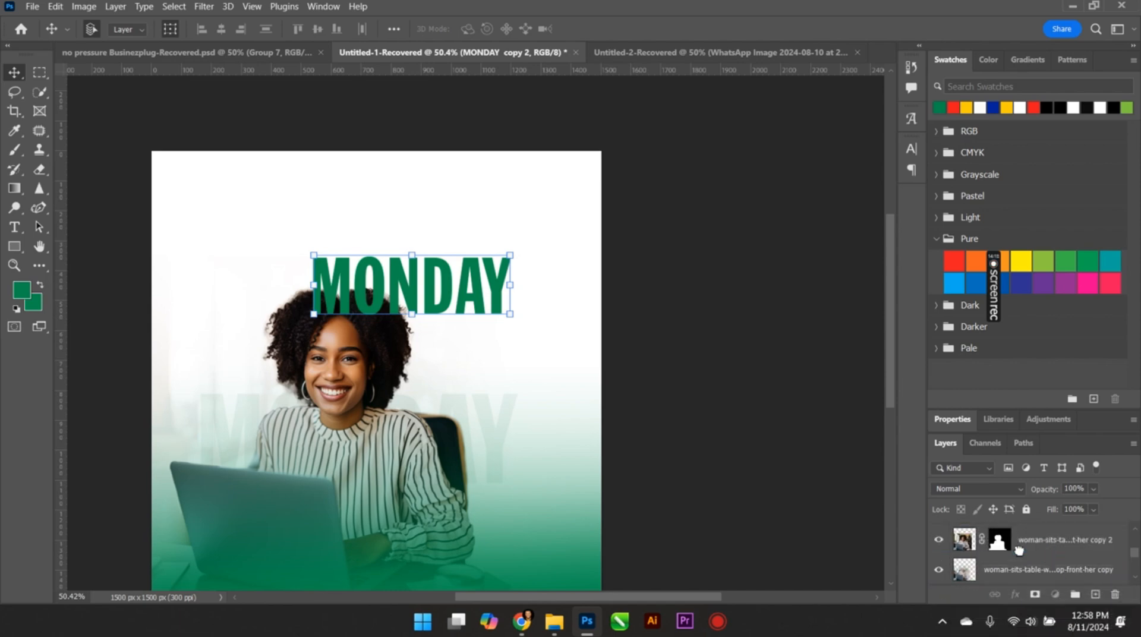
key("shift+Down")
key("shift+Down")
key("shift+Down")
key("shift+Down")
key("shift+Down")
key("shift+Down")
key("shift+Down")
key("shift+Down")
key("shift+Down")
key("shift+Down")
key("shift+Down")
key("shift+Down")
key("shift+Down")
key("shift+Down")
key("shift+Down")
key("shift+Down")
key("shift+Down")
key("shift+Down")
key("shift+Down")
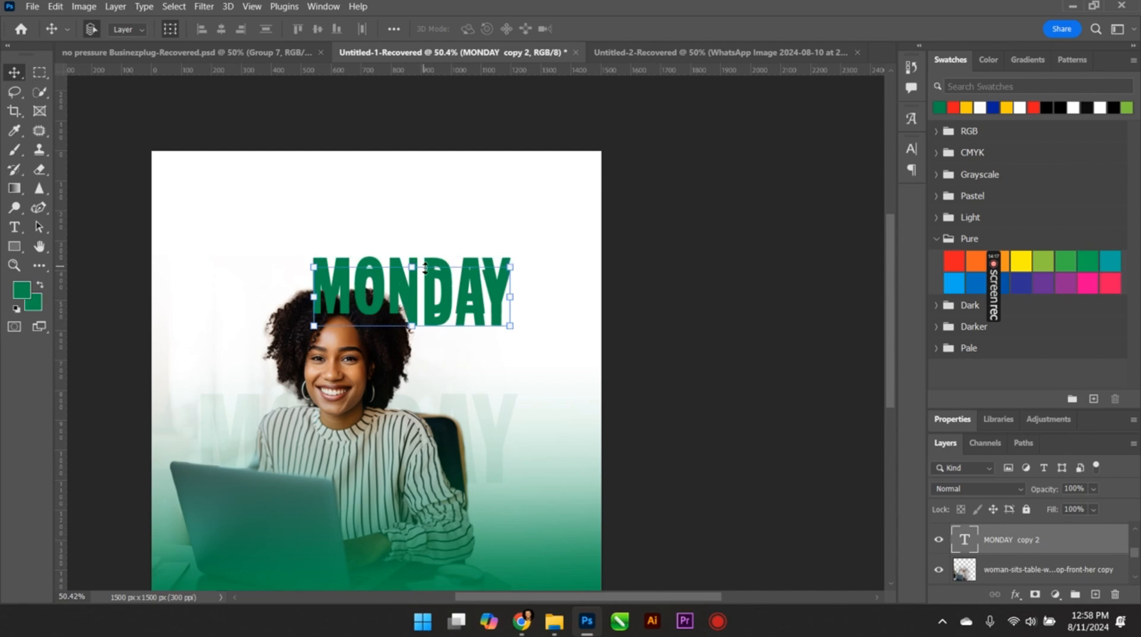
key("shift+Down")
key("shift+Down")
key("shift+Down")
key("shift+Down")
key("shift+Down")
key("shift+Down")
key("shift+Down")
key("shift+Left")
key("shift+Left")
key("shift+Left")
key("shift+Left")
key("shift+Left")
key("shift+Left")
key("shift+Left")
key("shift+Left")
key("shift+Left")
key("shift+Left")
key("shift+Left")
key("shift+Left")
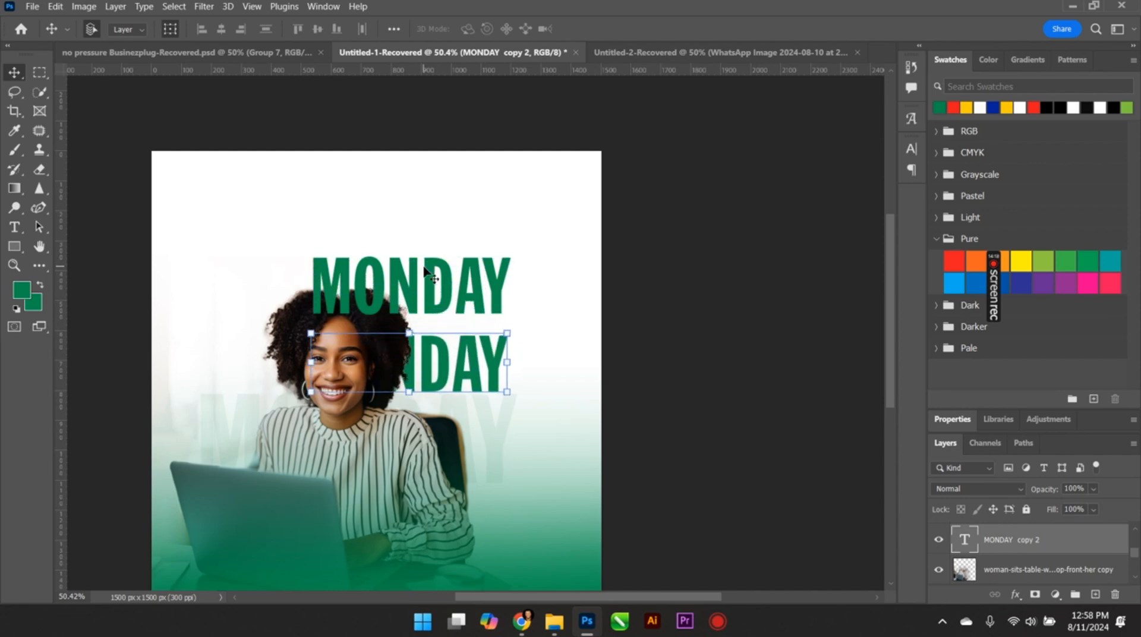
key("shift+Left")
key("shift+Left")
key("shift+Left")
key("shift+Left")
key("shift+Left")
key("shift+Left")
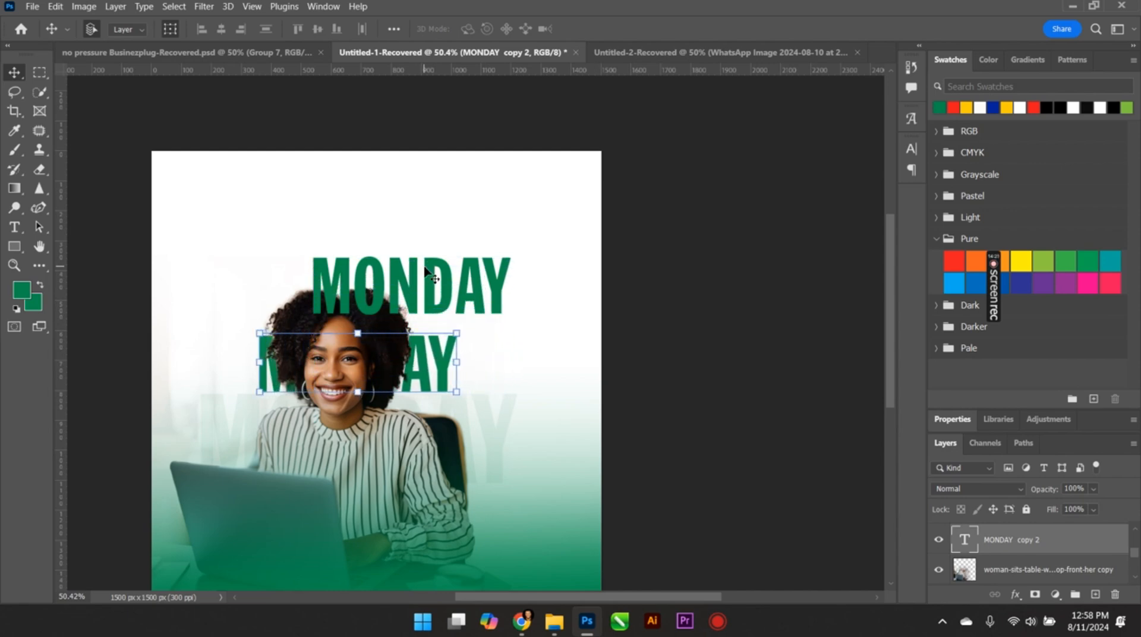
Scale the MONDAY copy 2 text to 145.83% behind the woman's head and fade it to 10% opacity.
left_click_drag(458, 328, 502, 312)
left_click_drag(301, 310, 194, 301)
key("Return")
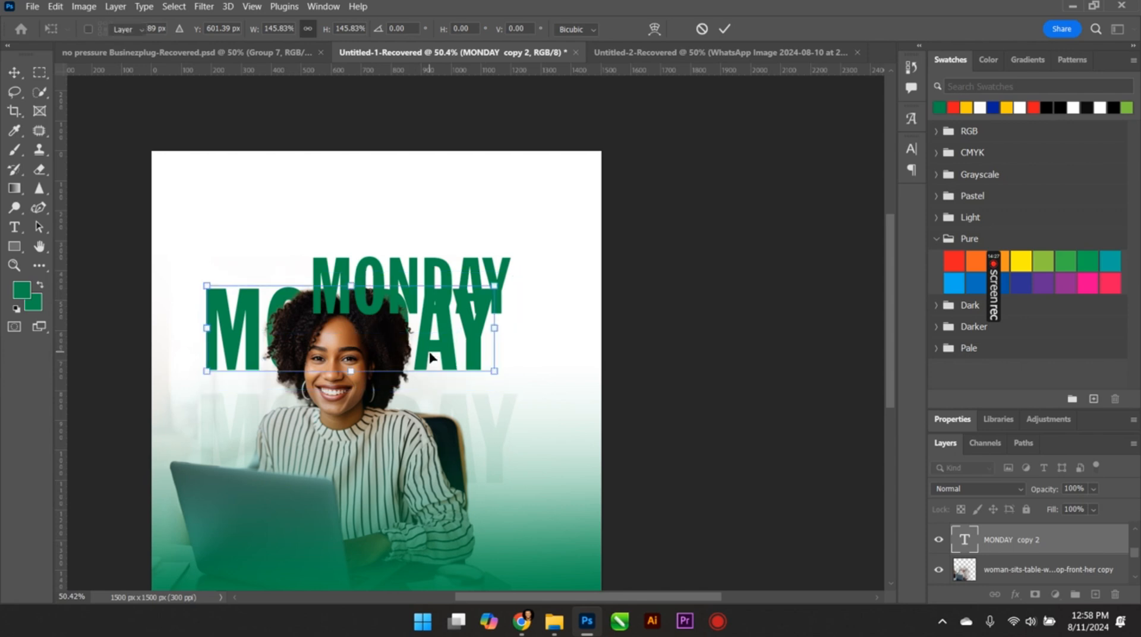
left_click_drag(431, 355, 484, 359)
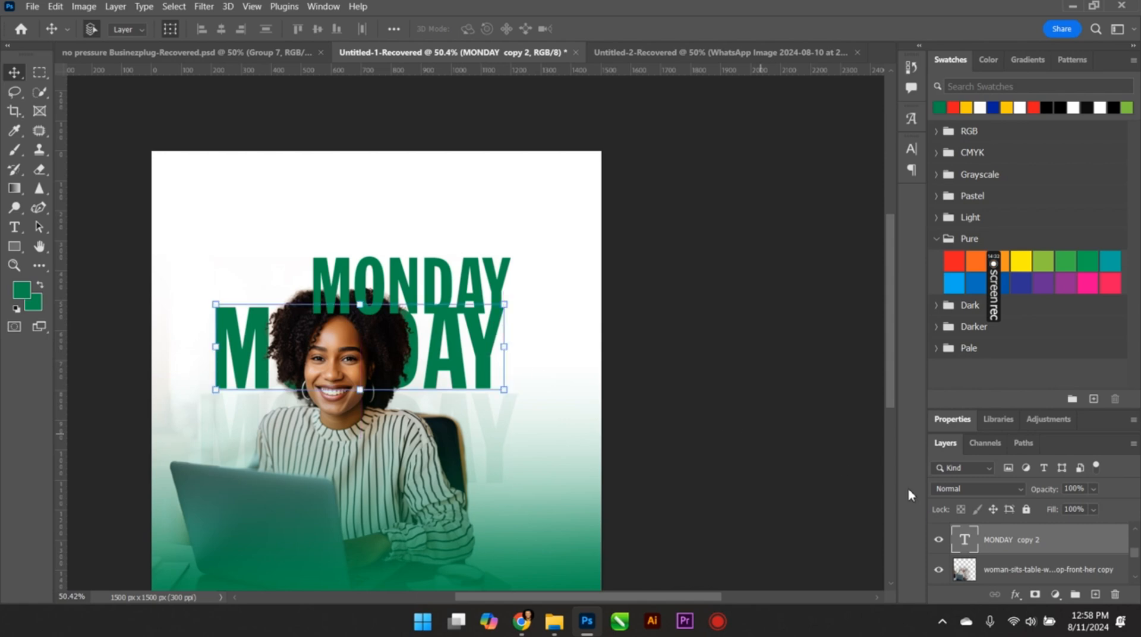
left_click(1094, 490)
left_click_drag(1111, 505, 1048, 506)
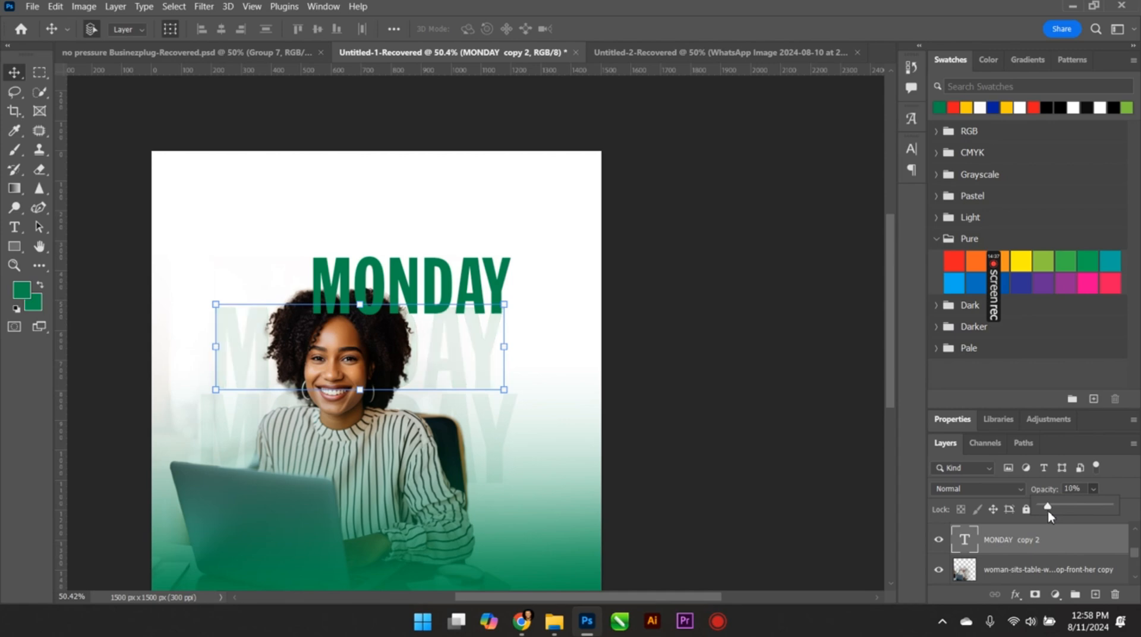
Move the full-opacity MONDAY headline near the canvas's right edge, above and to the right of the woman's head.
left_click(699, 438)
scroll(454, 274, "up", 5)
left_click_drag(440, 285, 559, 282)
scroll(452, 302, "down", 5)
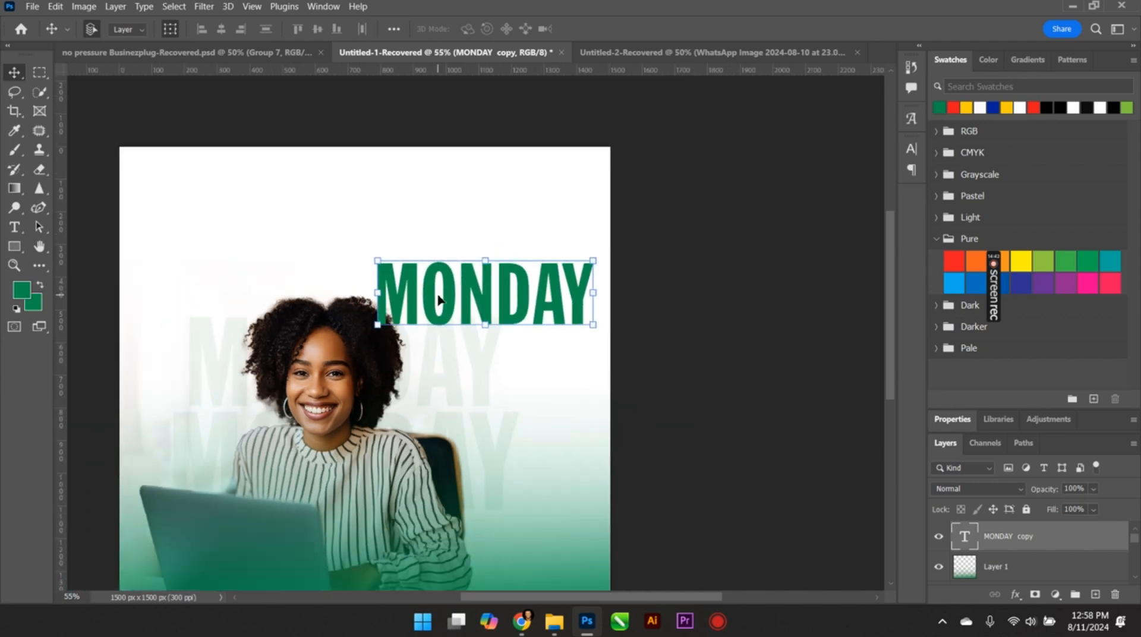
left_click_drag(442, 291, 447, 262)
scroll(431, 339, "down", 3)
scroll(386, 341, "up", 5)
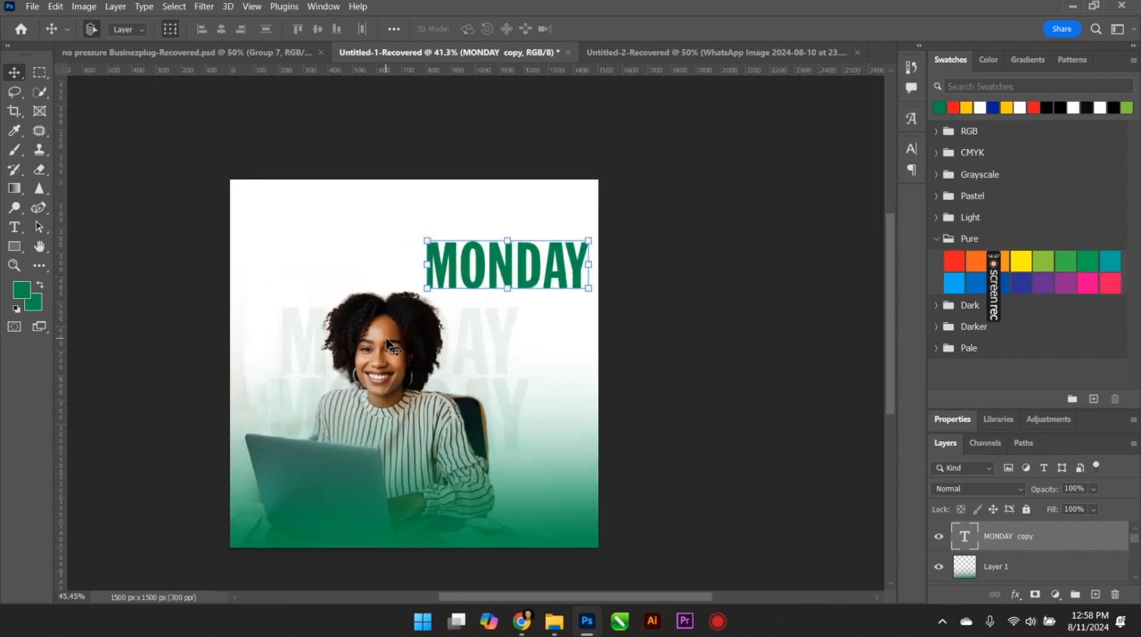
Lower the full-opacity MONDAY headline slightly so its left end sits close to the woman's hair.
left_click(978, 584)
scroll(1002, 547, "down", 2)
scroll(1001, 546, "up", 2)
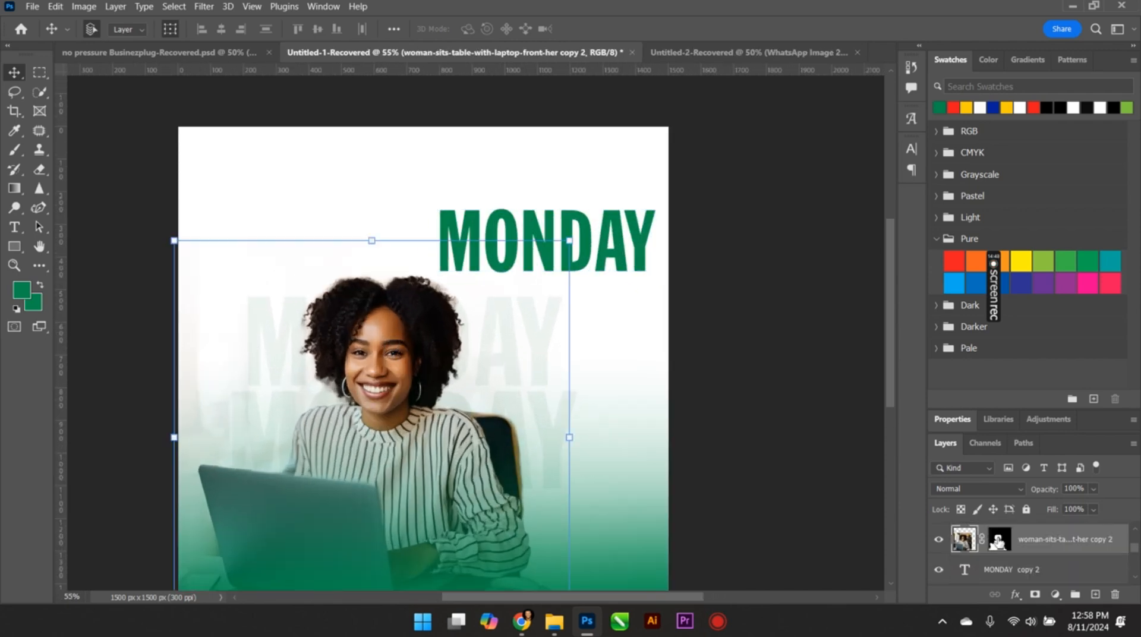
left_click(657, 266)
left_click(618, 248)
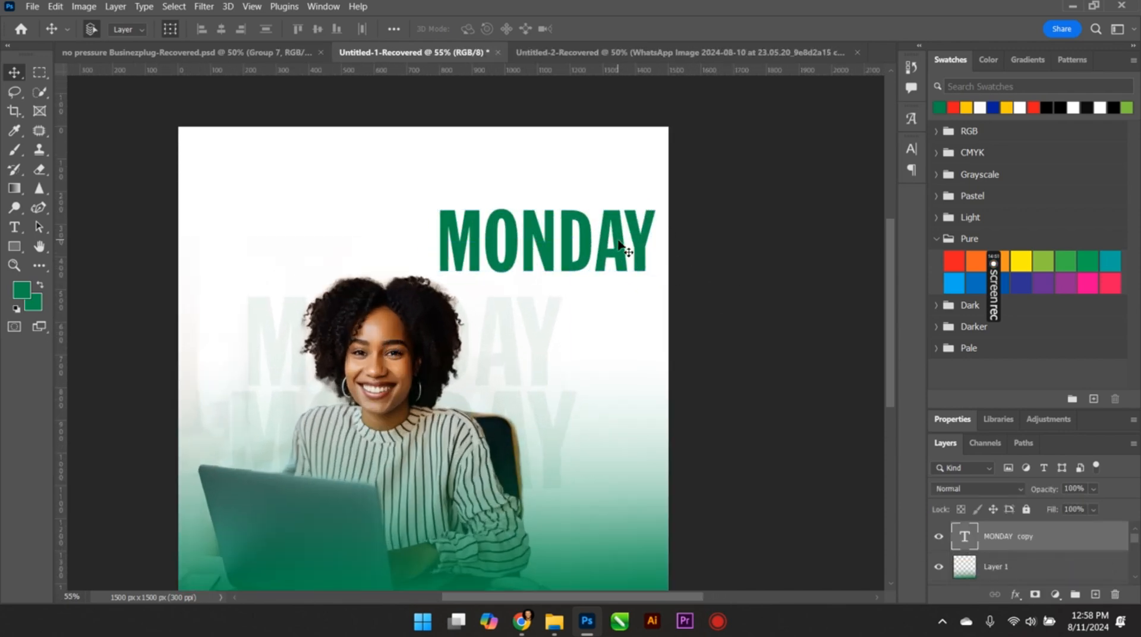
mouse_move(619, 248)
left_mouse_down()
mouse_move(639, 332)
mouse_move(624, 270)
left_mouse_up()
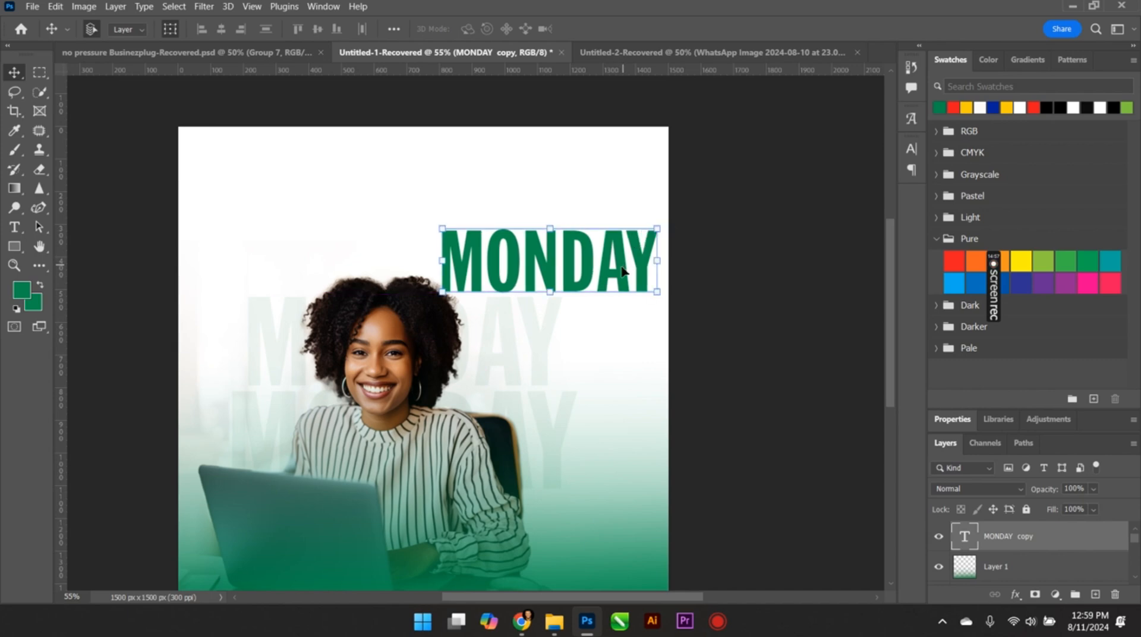
Add the text "hello" in dark green 11 pt FranklinGothic on the white area up and left of the woman's head.
scroll(622, 273, "down", 1)
left_click(202, 287)
left_click(14, 227)
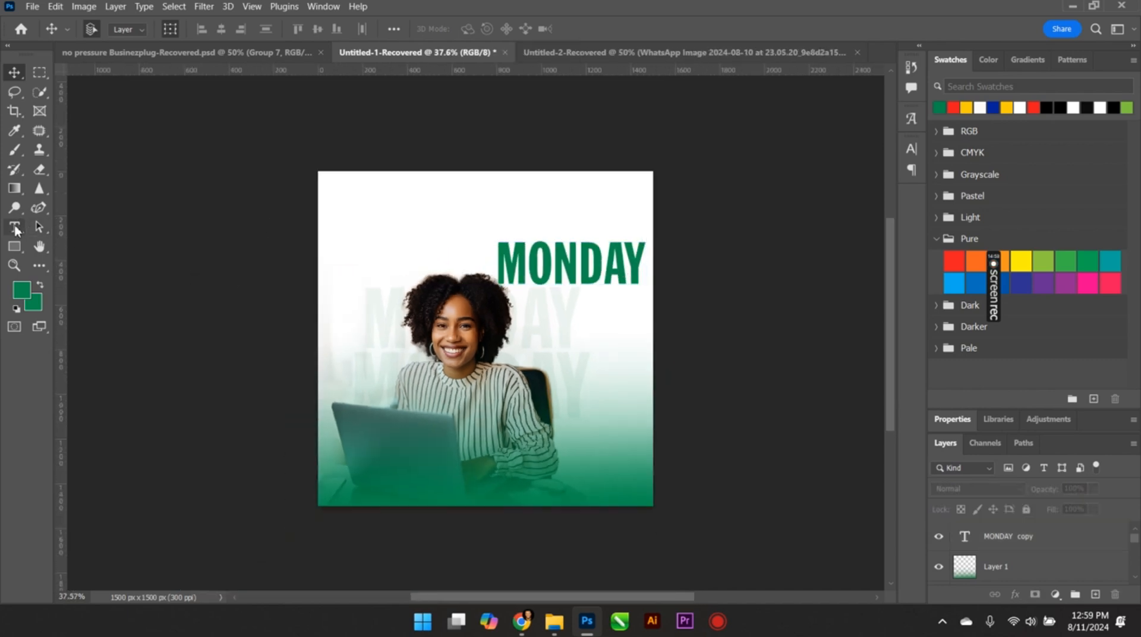
left_click(385, 221)
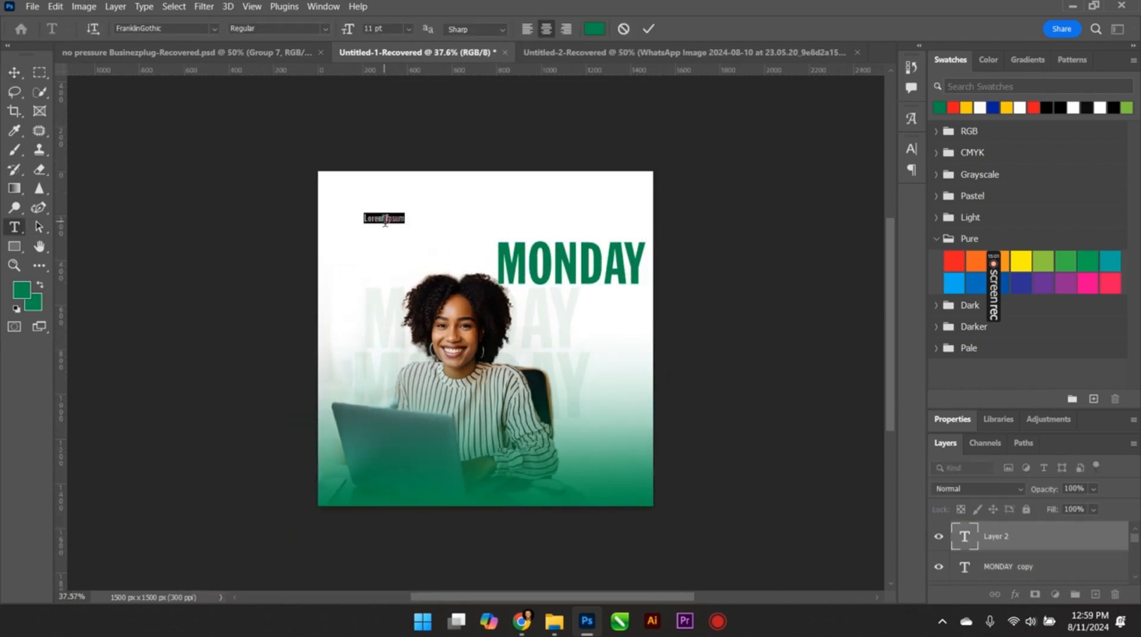
left_click(385, 220)
left_click(649, 29)
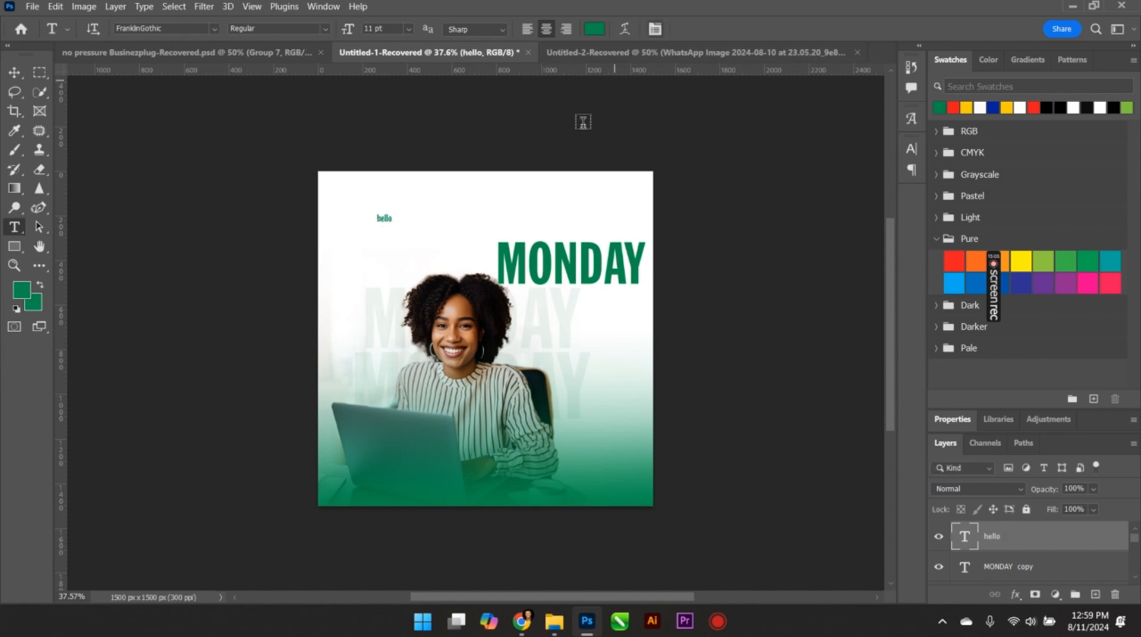
left_click(17, 73)
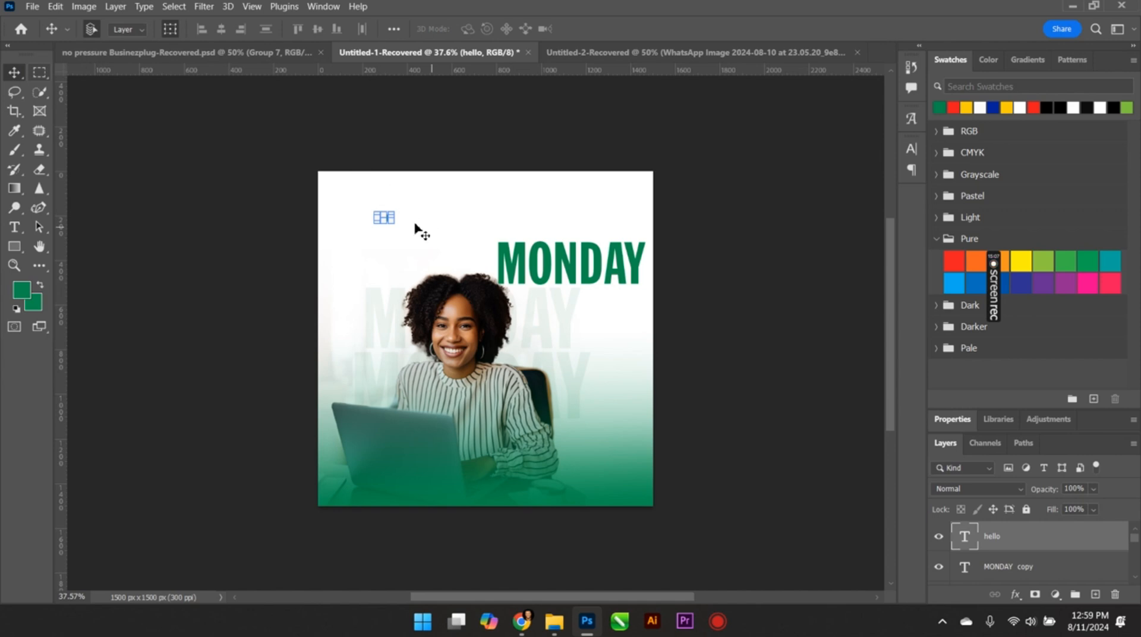
Copy the Businezz plug Logo layer from the no pressure Businezplug file into the top-left corner of the MONDAY flyer.
left_click(255, 53)
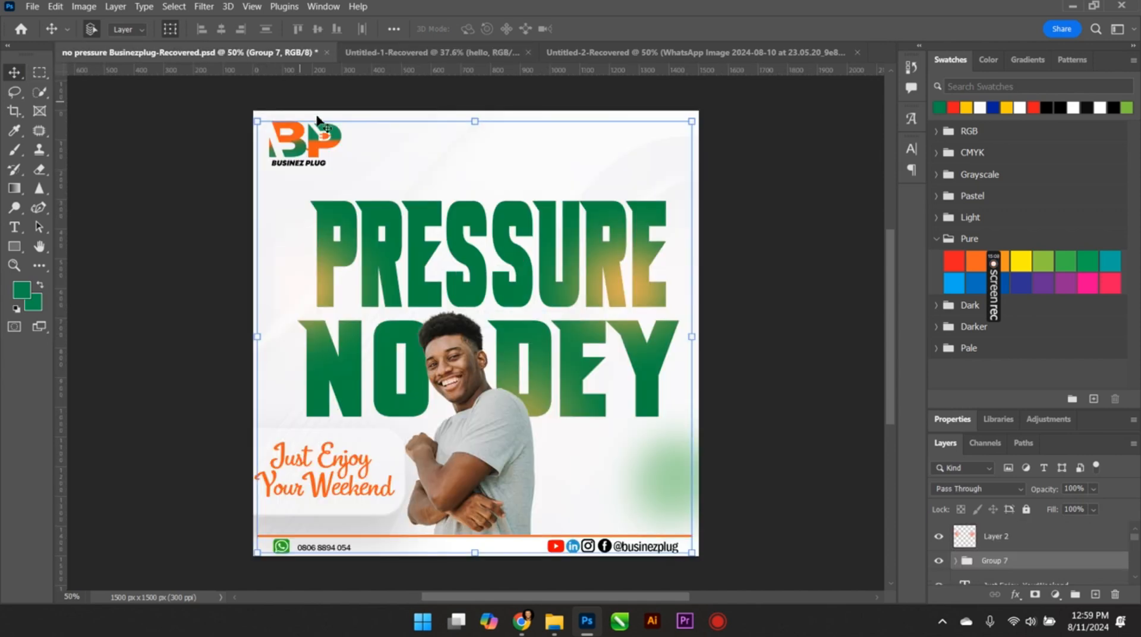
left_click(332, 136)
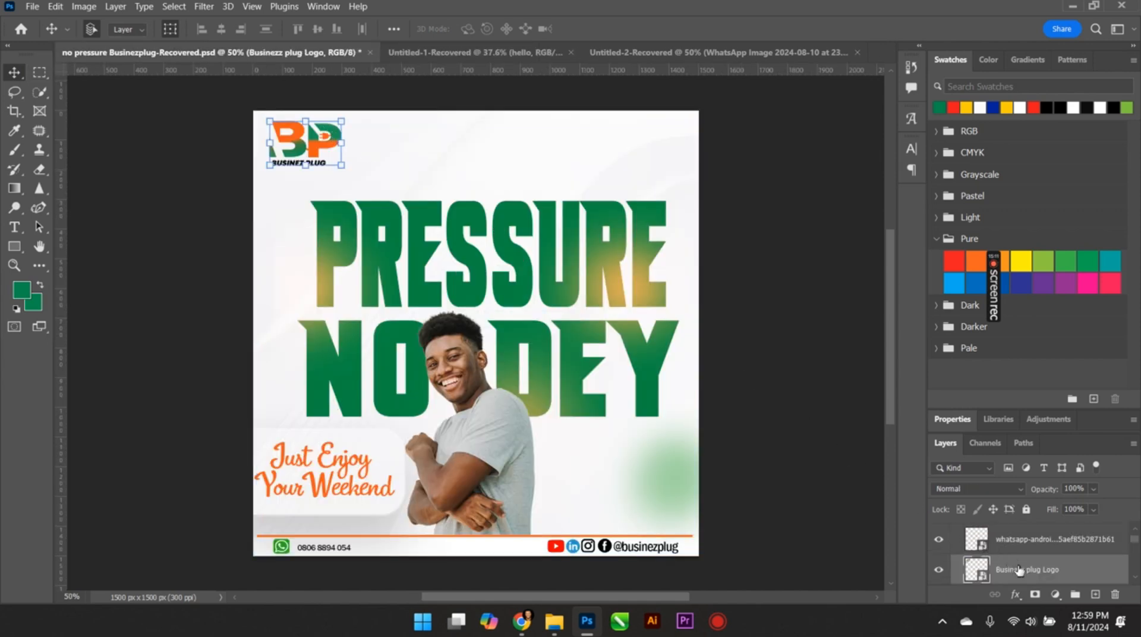
left_click_drag(1020, 569, 330, 206)
scroll(380, 185, "up", 2)
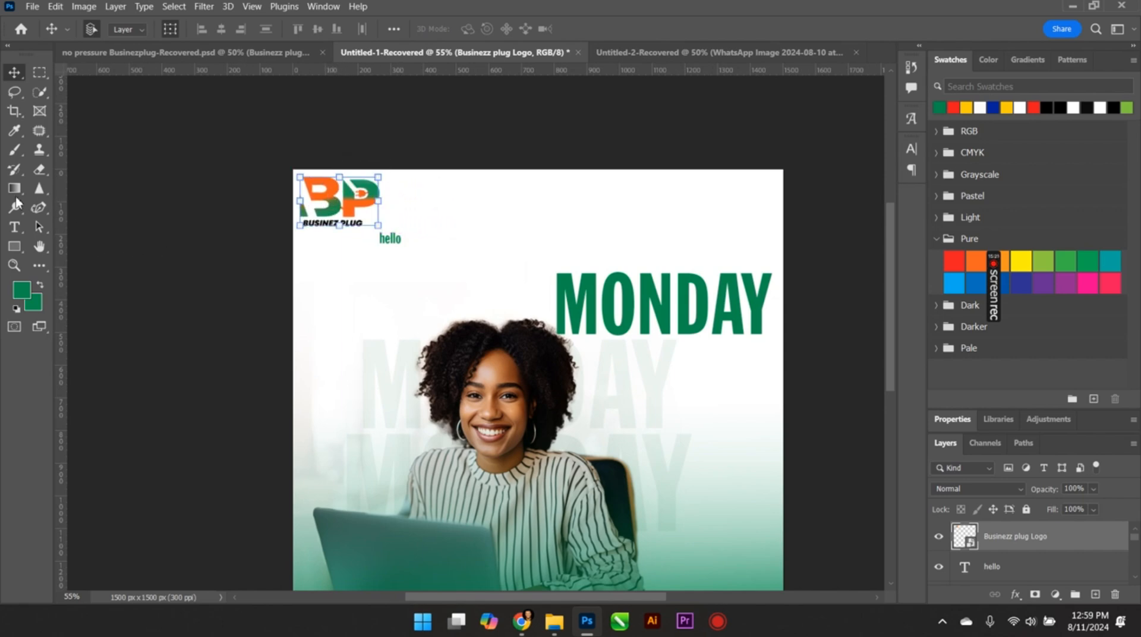
Sample the orange of the BP logo as the foreground colour.
left_click(15, 131)
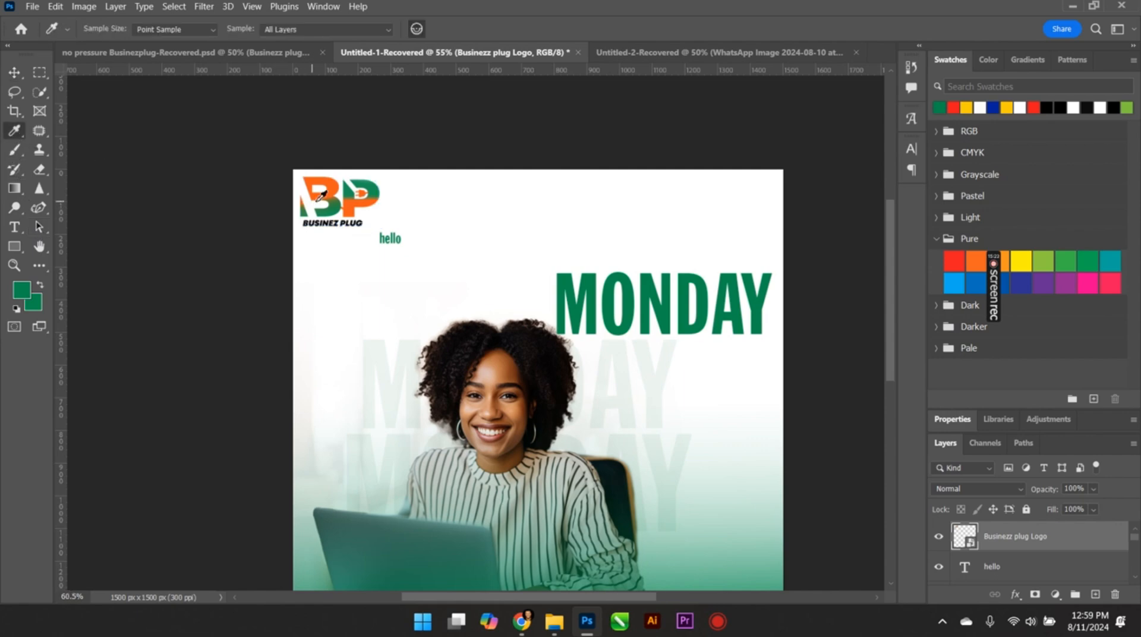
scroll(321, 195, "up", 3)
left_click(309, 149)
scroll(310, 149, "down", 5)
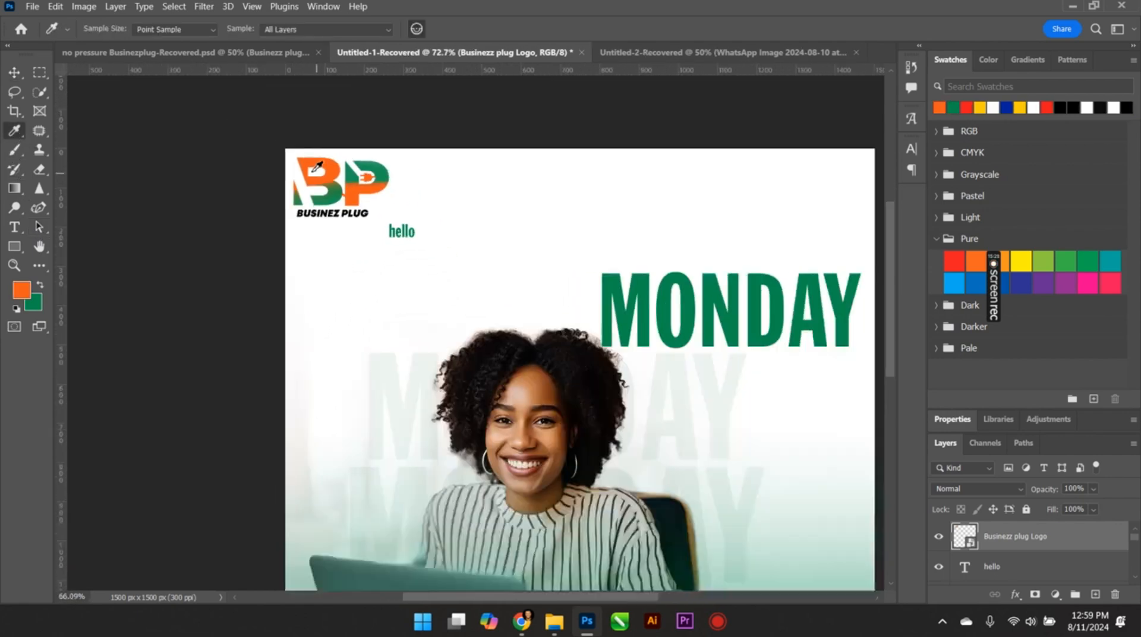
Scale the "hello" text to 221.67% and place it just above the middle of the MONDAY headline.
left_click(16, 73)
scroll(424, 223, "up", 2)
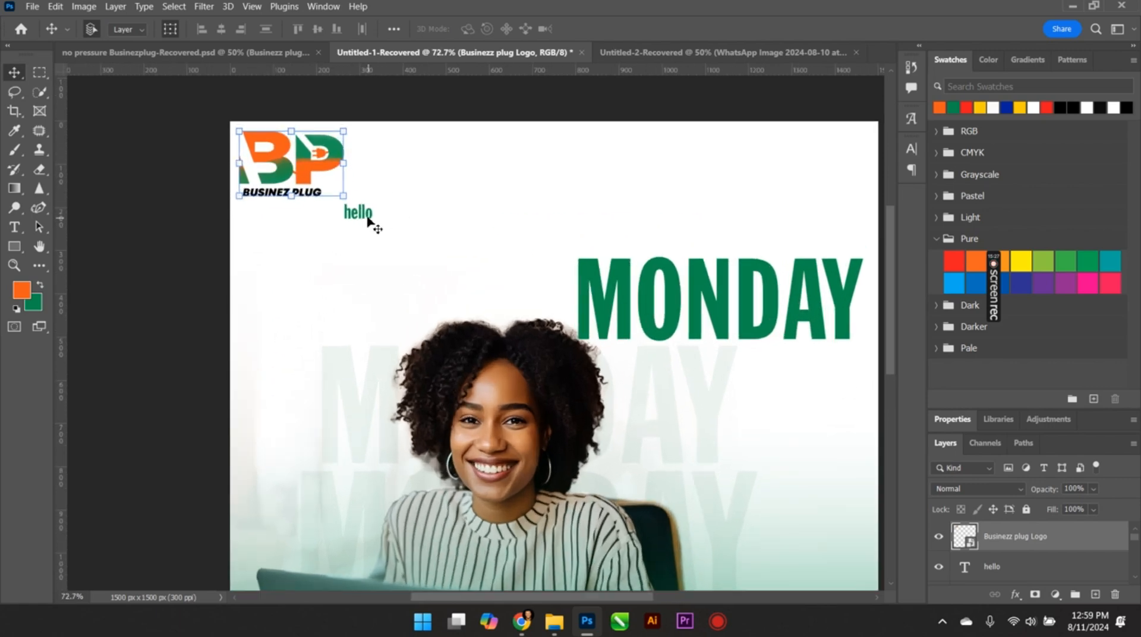
left_click(359, 211)
key("ctrl+t")
left_click_drag(376, 221, 733, 248)
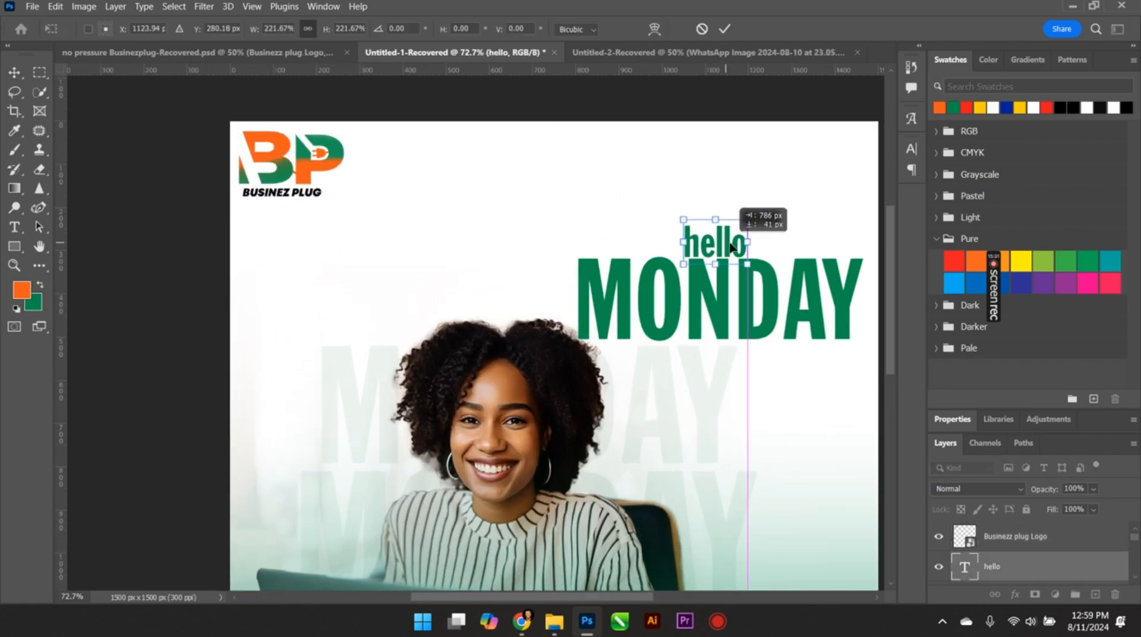
scroll(659, 363, "down", 4)
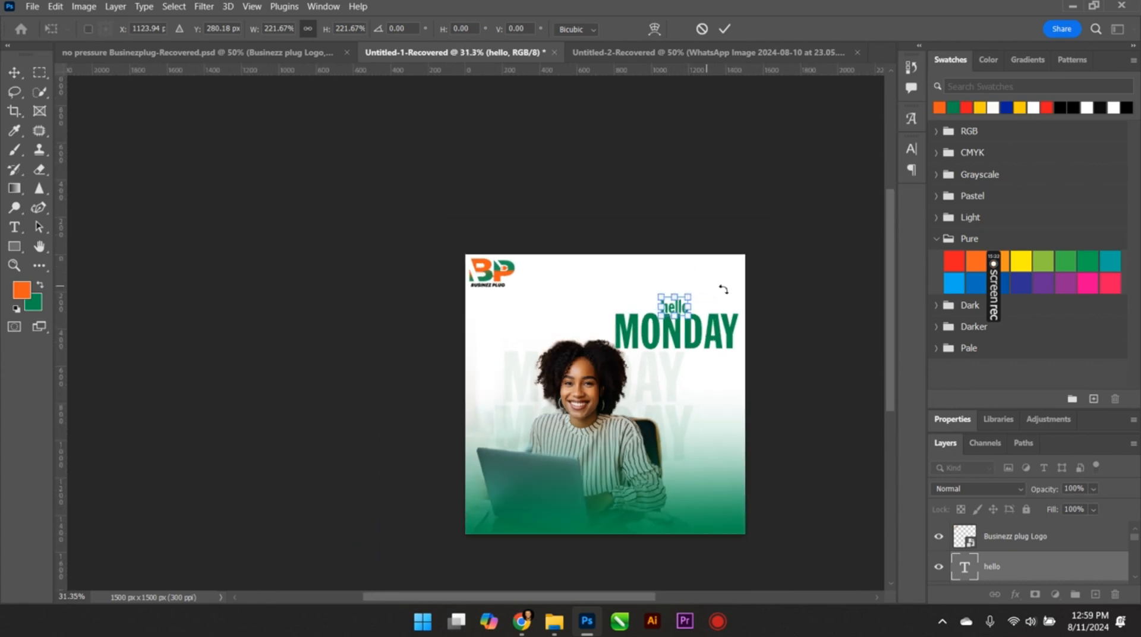
left_click(725, 29)
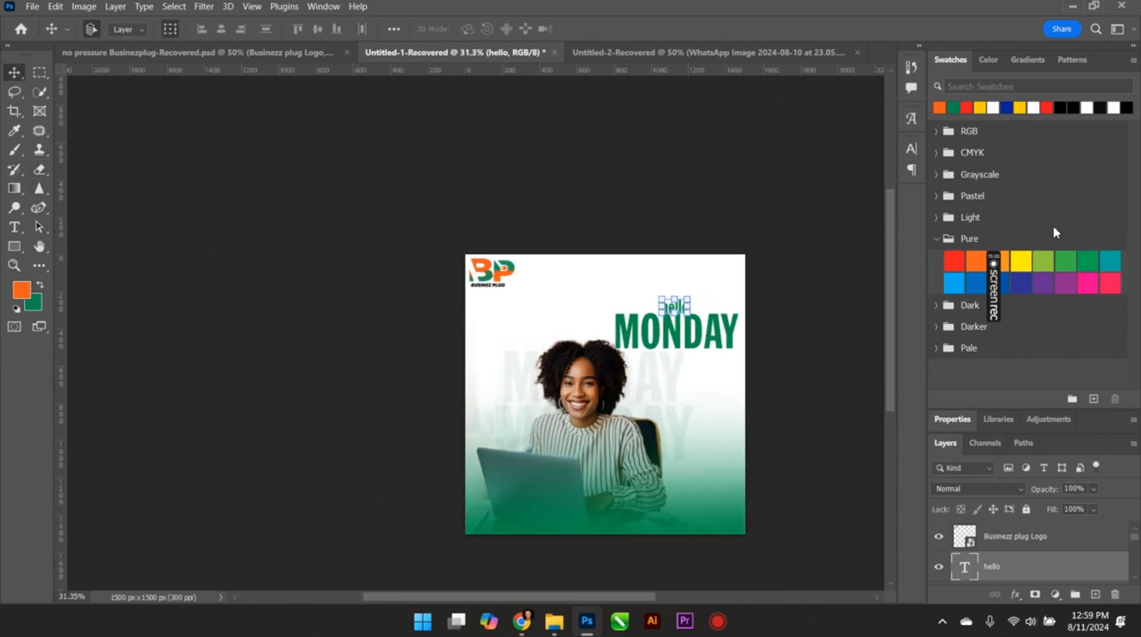
Recolour the "hello" text with the logo's orange and deselect it.
left_click(940, 110, "ctrl")
key("ctrl+BackSpace")
left_click(780, 319)
scroll(701, 306, "up", 5)
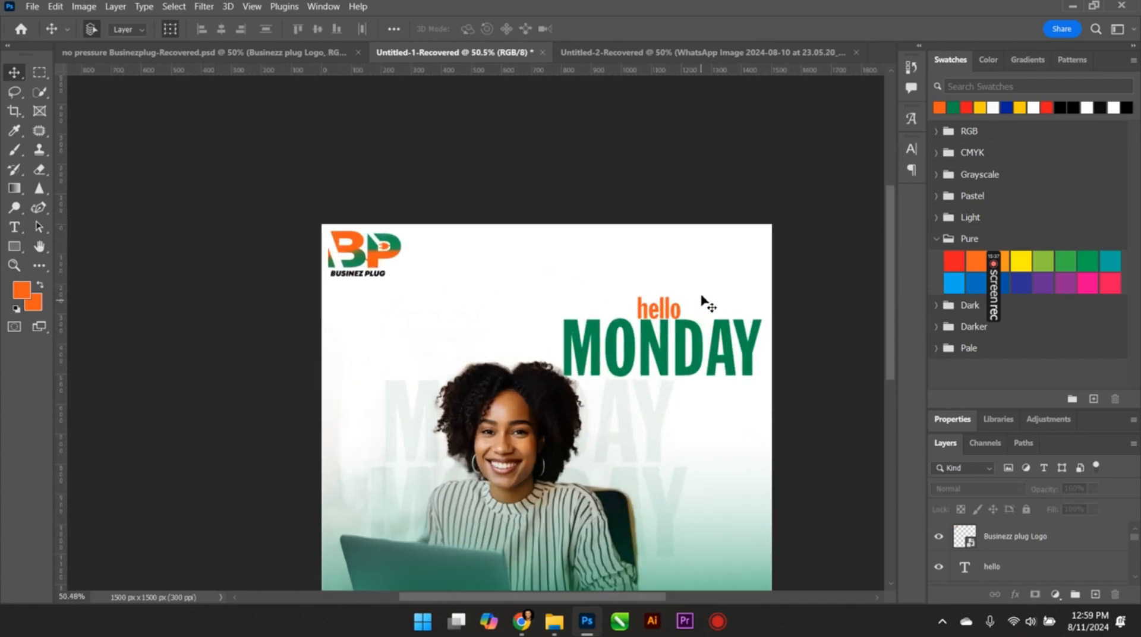
scroll(700, 309, "down", 3)
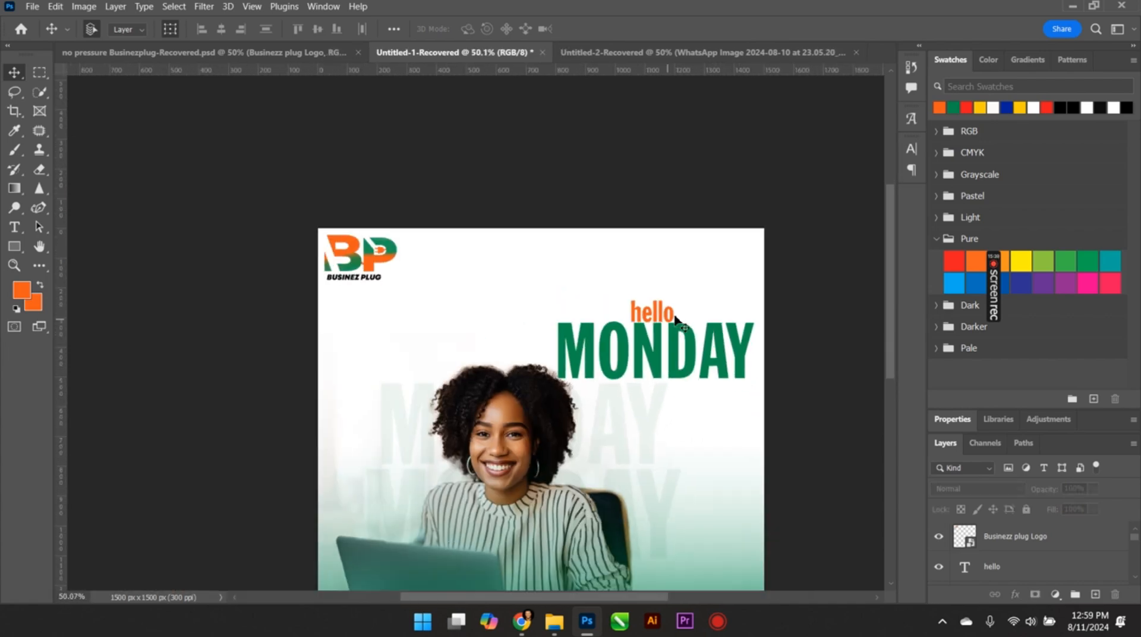
Set the font of the "hello" text to the script typeface Dahlia.
left_click(672, 314)
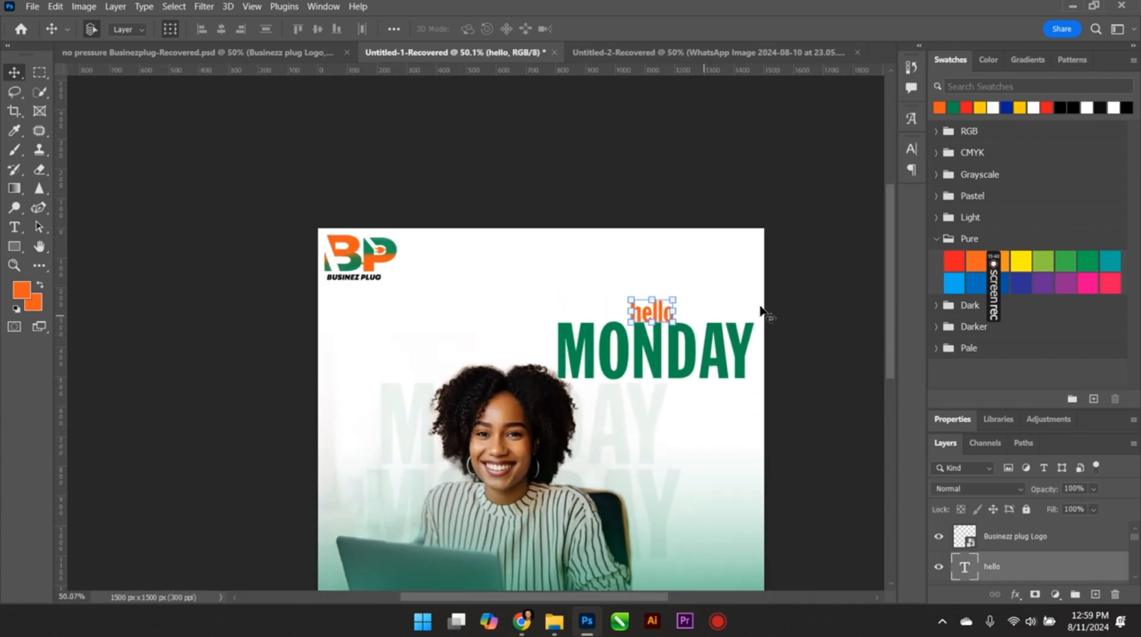
left_click(911, 119)
left_click(913, 119)
left_click(915, 149)
left_click(824, 172)
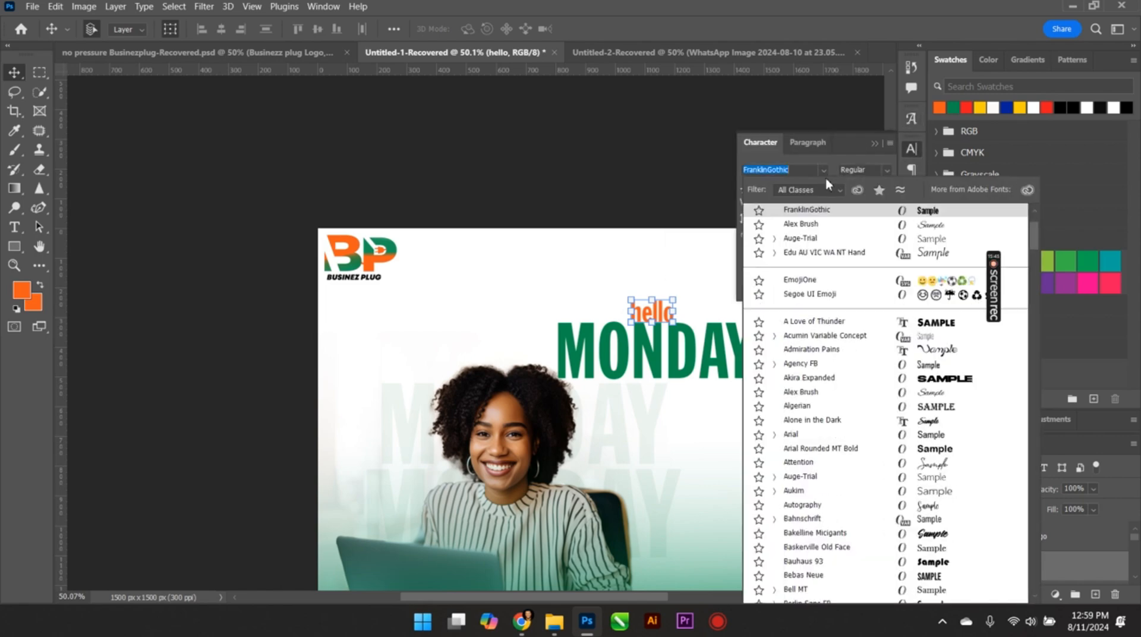
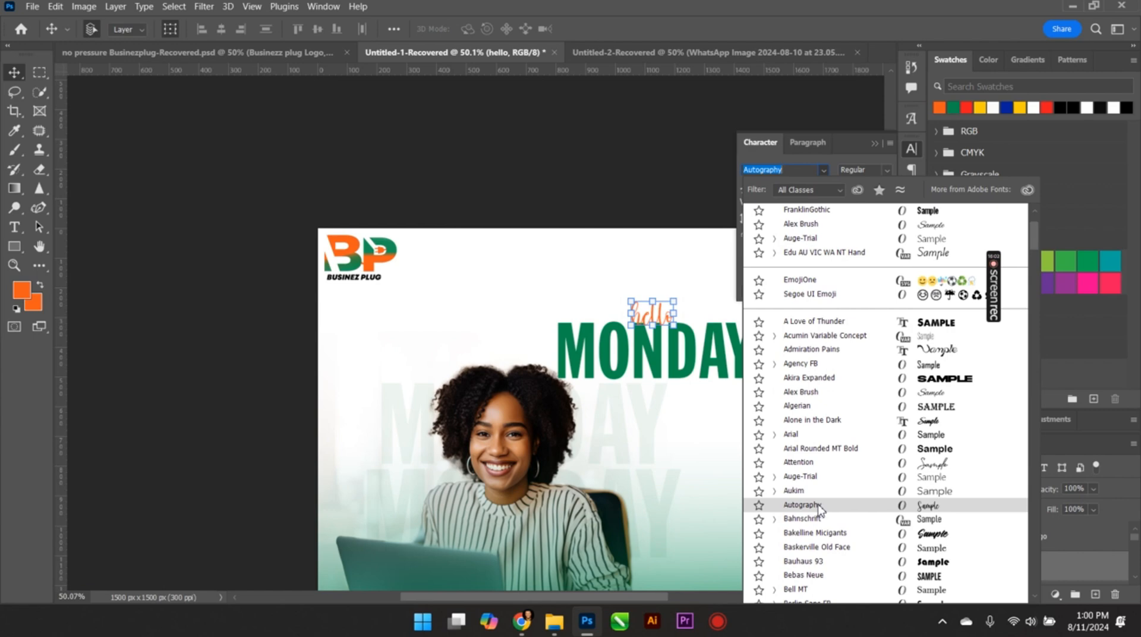
scroll(819, 507, "down", 3)
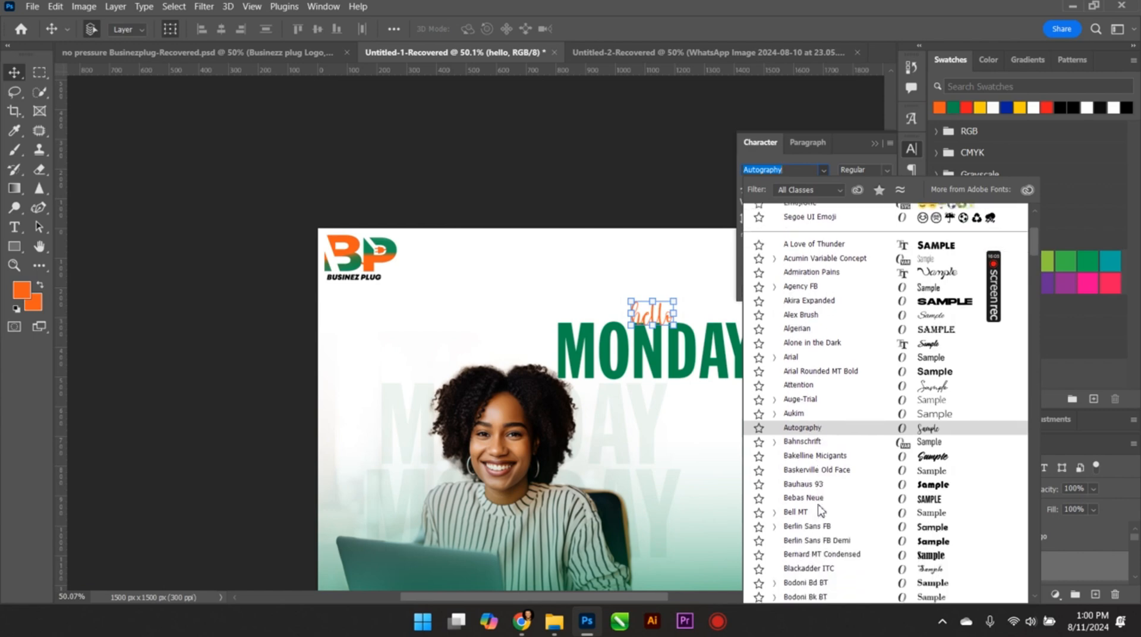
scroll(820, 505, "down", 5)
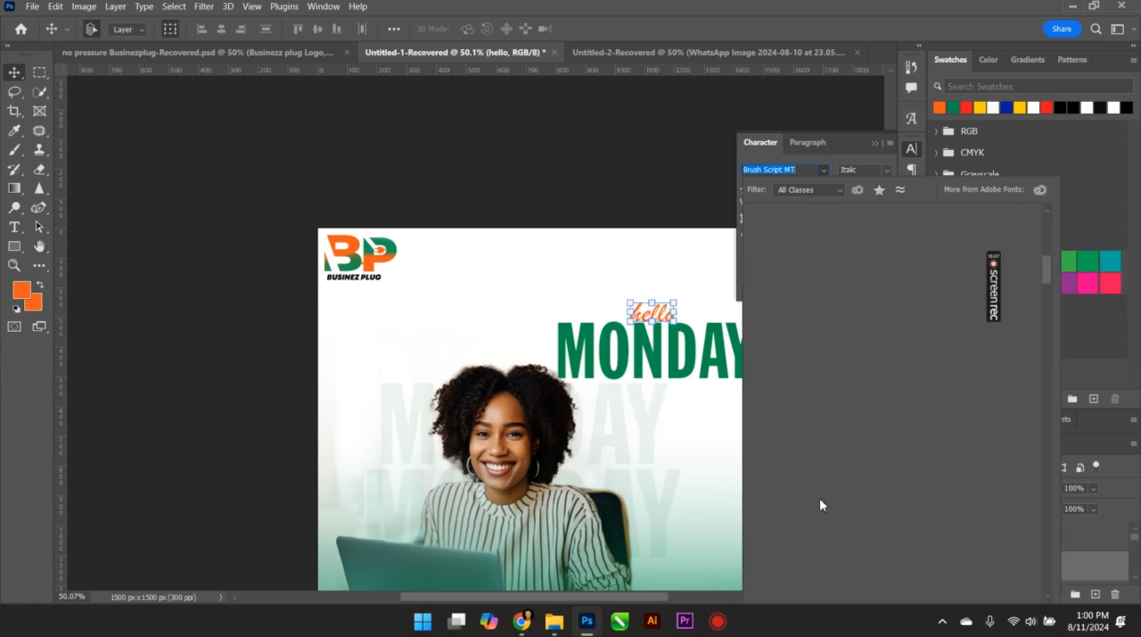
scroll(821, 502, "down", 6)
scroll(824, 502, "down", 4)
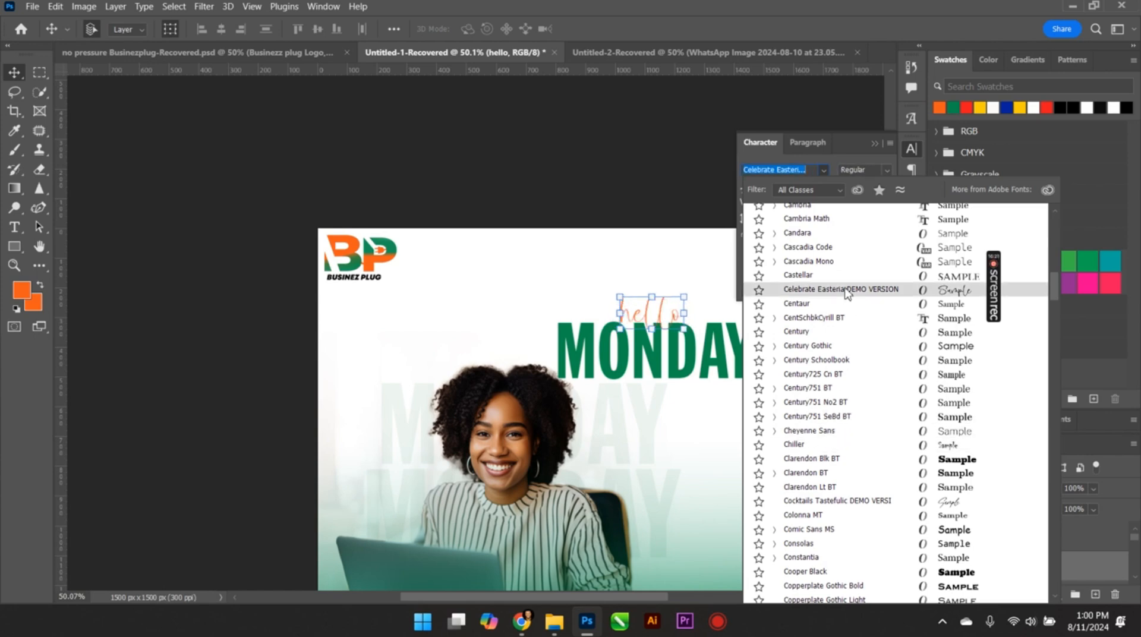
scroll(808, 535, "down", 3)
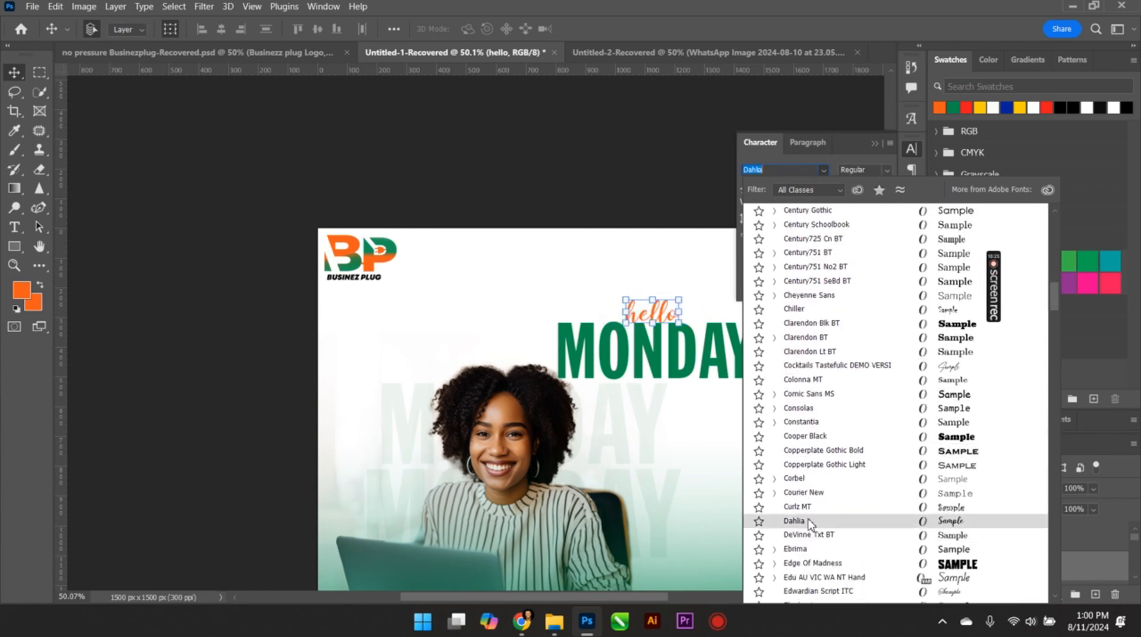
left_click(809, 521)
Scale the "hello" text to 126.02% and place it so it overlaps the upper edge of the MONDAY headline.
scroll(670, 304, "up", 3)
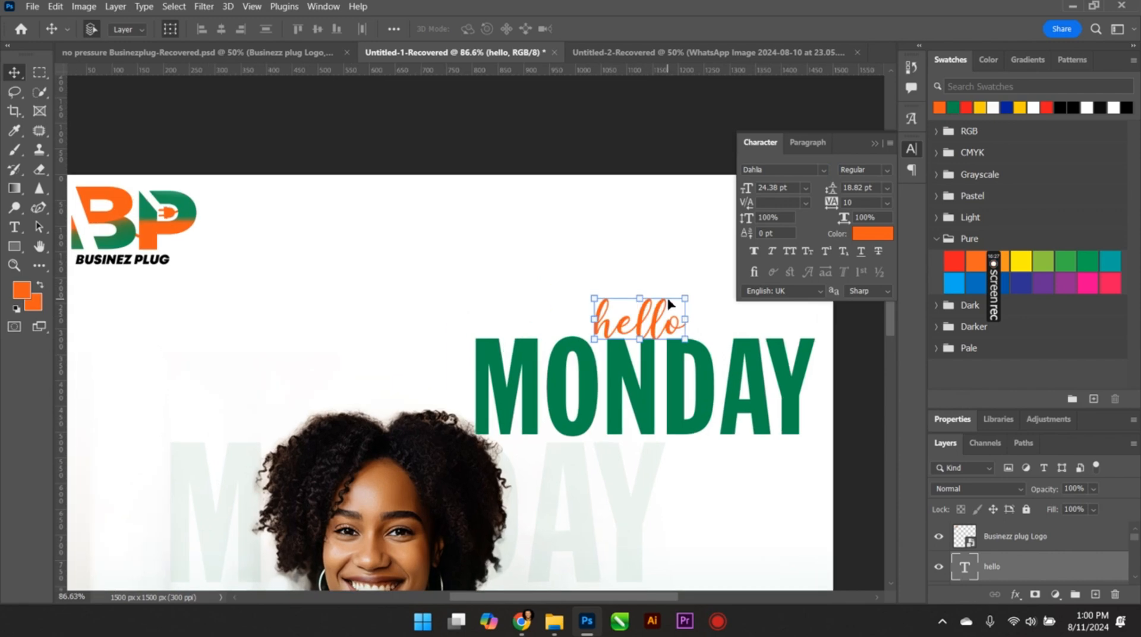
scroll(669, 305, "up", 1)
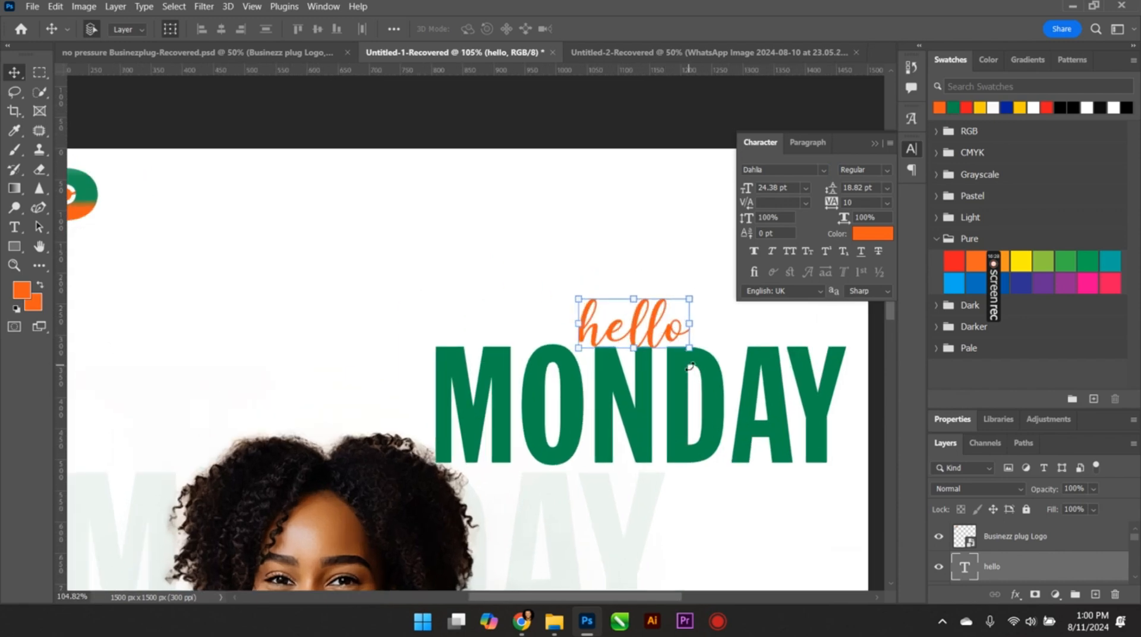
left_click_drag(691, 351, 720, 374)
left_click_drag(673, 334, 666, 342)
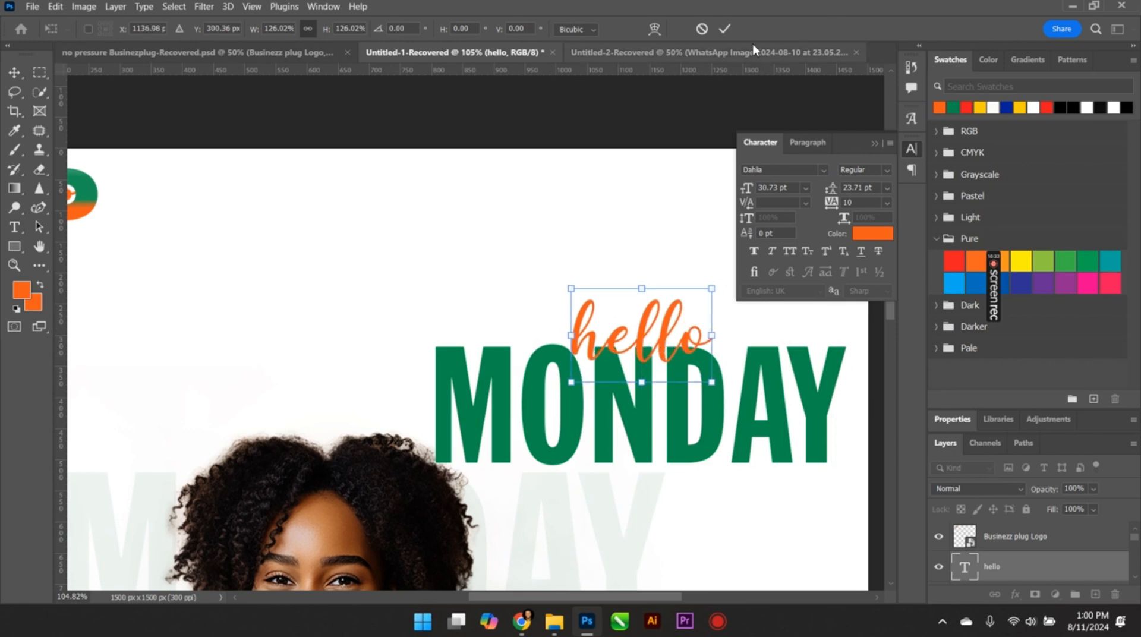
left_click(726, 29)
scroll(535, 332, "down", 5)
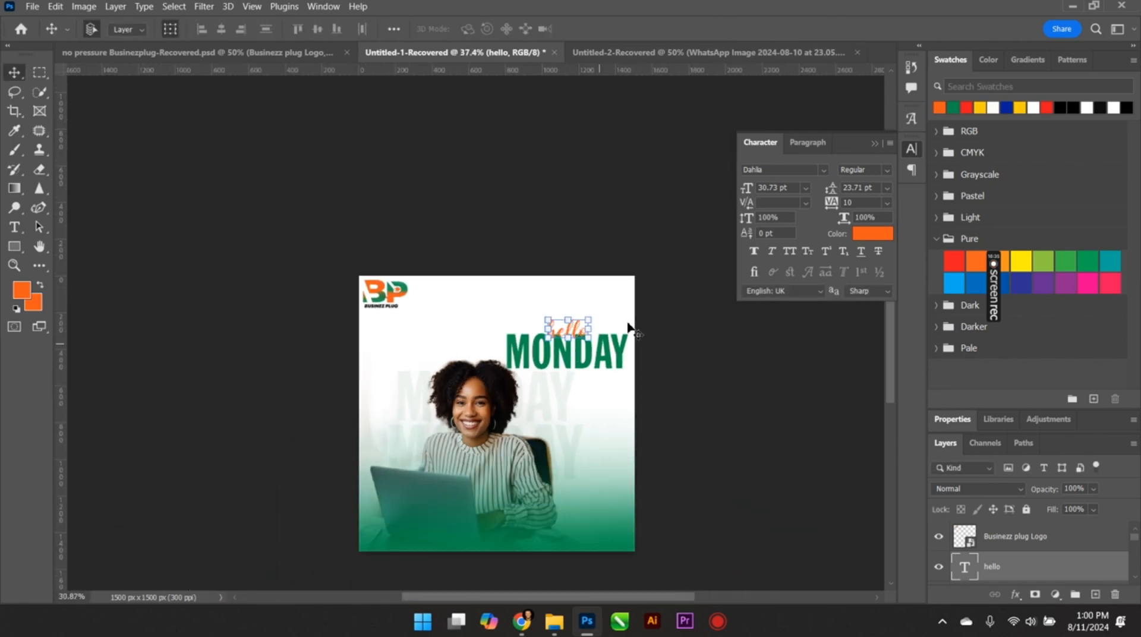
scroll(641, 369, "up", 4)
left_click(788, 425)
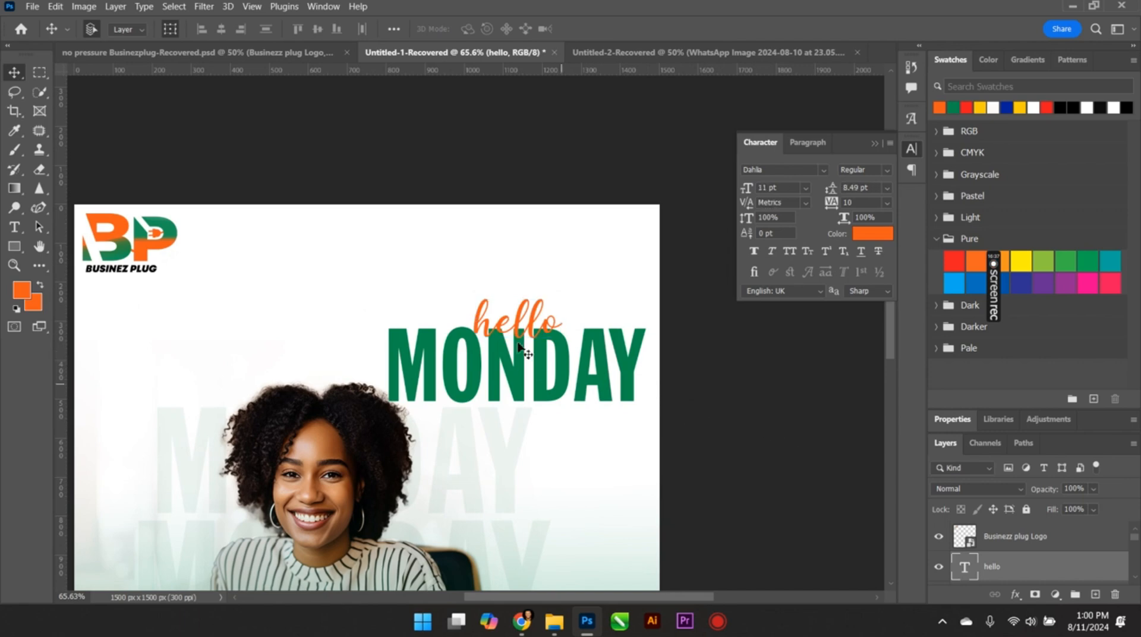
Add a drop shadow to the "hello" text and set the shadow colour to dark grey 585754.
scroll(513, 330, "up", 4)
scroll(515, 334, "up", 3)
left_click(515, 334)
scroll(515, 334, "down", 3)
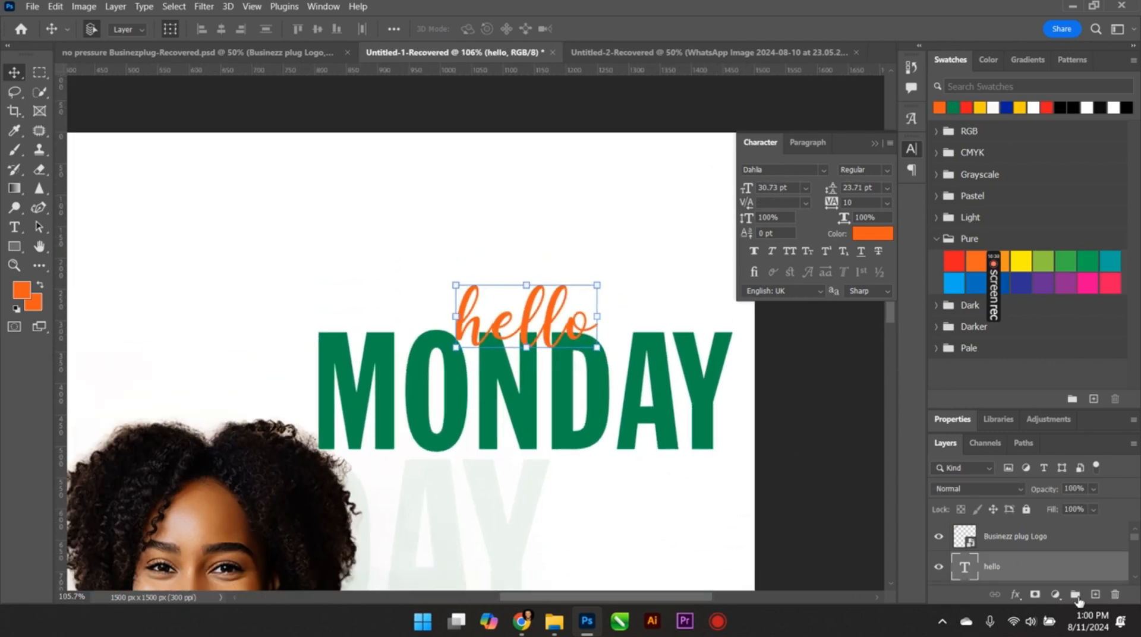
left_click(1017, 596)
left_click(1027, 594)
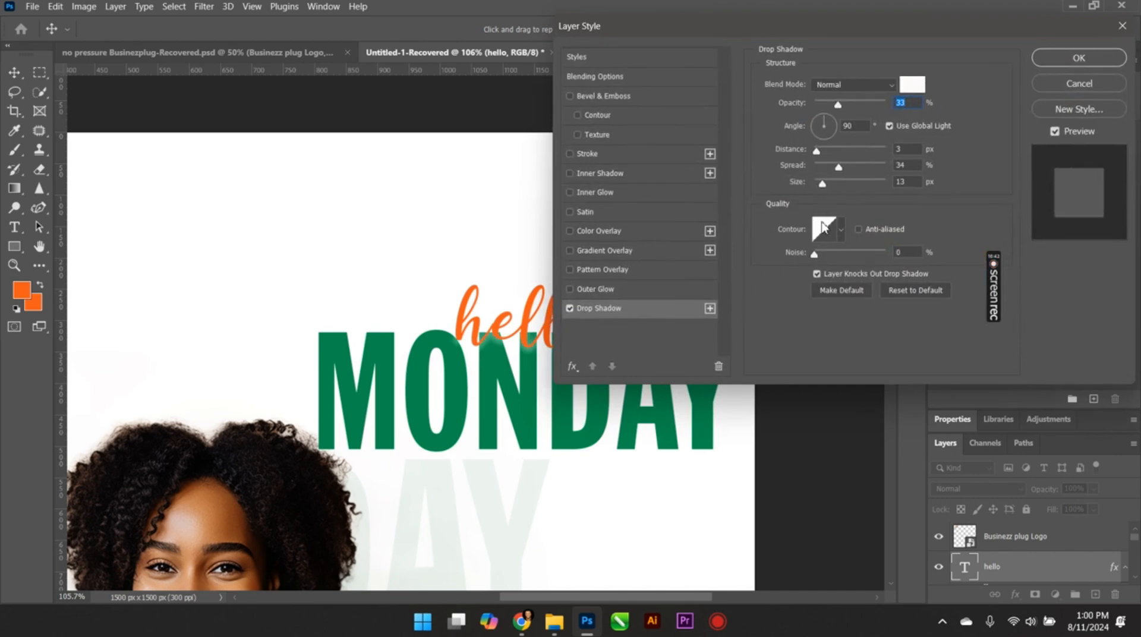
left_click(909, 86)
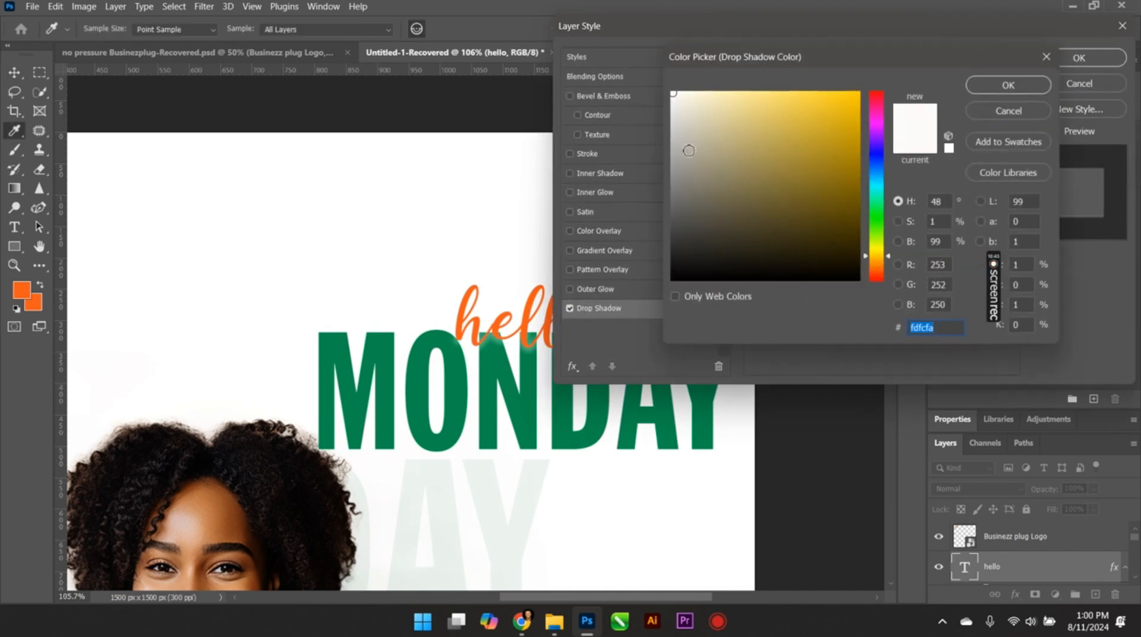
left_click(682, 215)
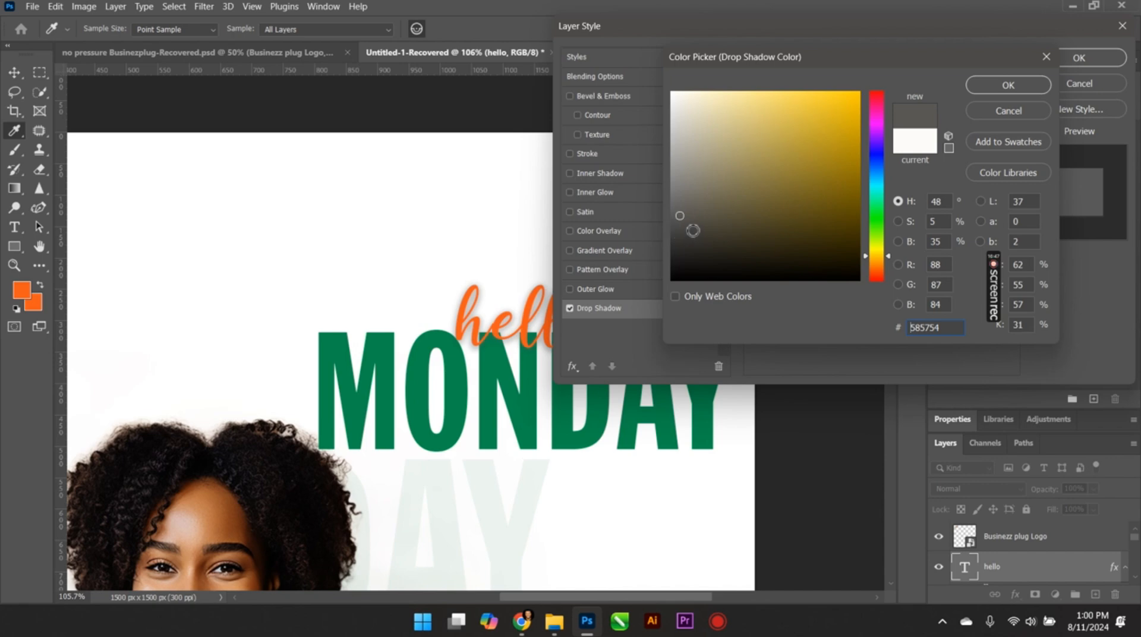
left_click(989, 86)
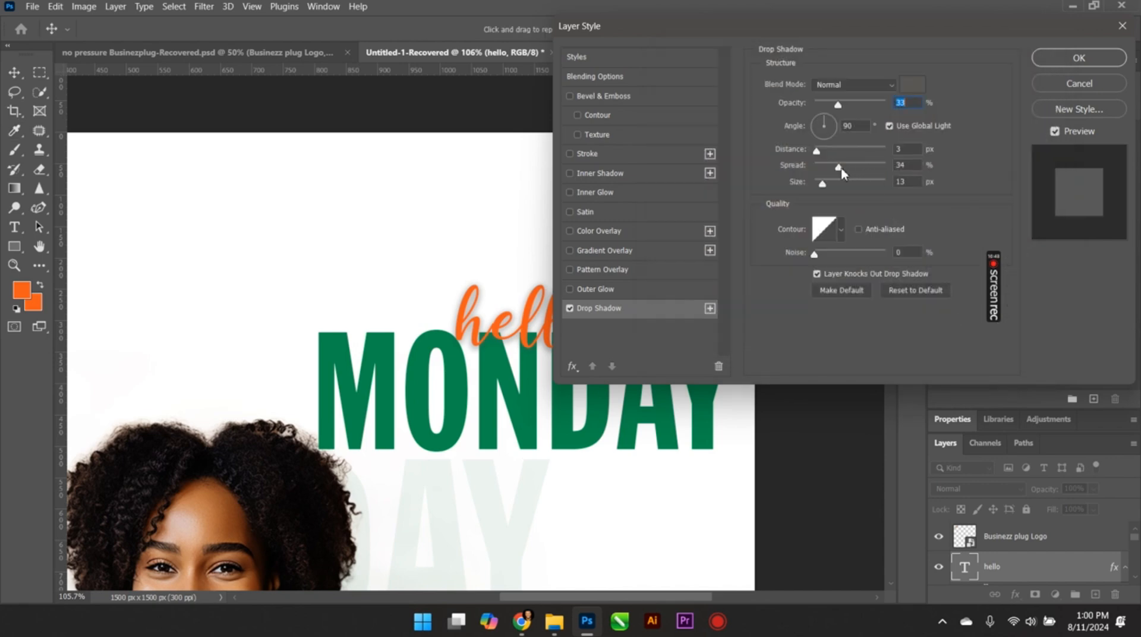
Reduce the size of the "hello" drop shadow to about 3 px and apply the layer style.
left_click_drag(826, 188, 819, 189)
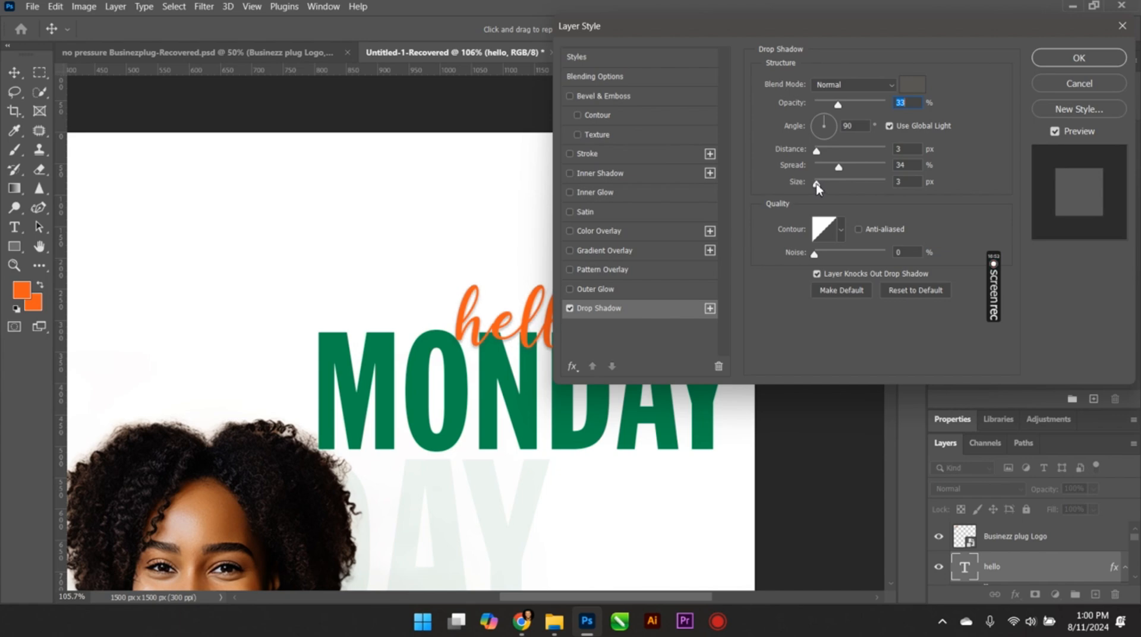
left_click_drag(835, 174, 831, 175)
left_click_drag(531, 320, 531, 321)
left_click(1077, 58)
Examine the overall flyer layout, comparing the "hello" MONDAY headline with the woman and the logo.
scroll(663, 356, "down", 5)
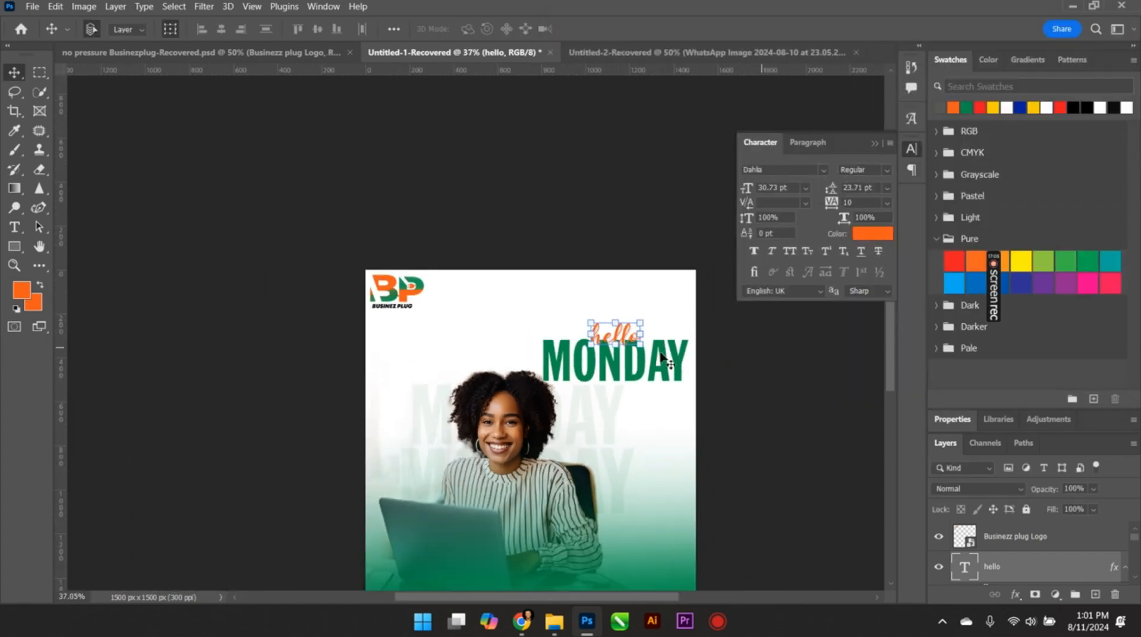
left_click(800, 447)
scroll(581, 405, "up", 5)
scroll(582, 405, "down", 9)
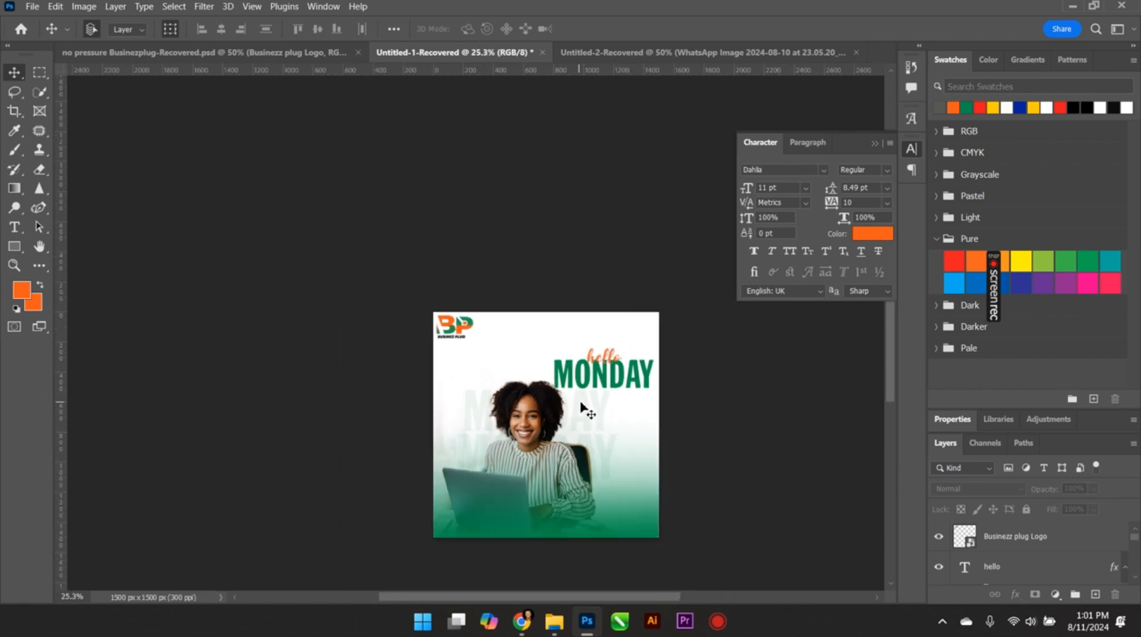
scroll(533, 441, "up", 1)
scroll(534, 442, "down", 2)
scroll(532, 441, "up", 4)
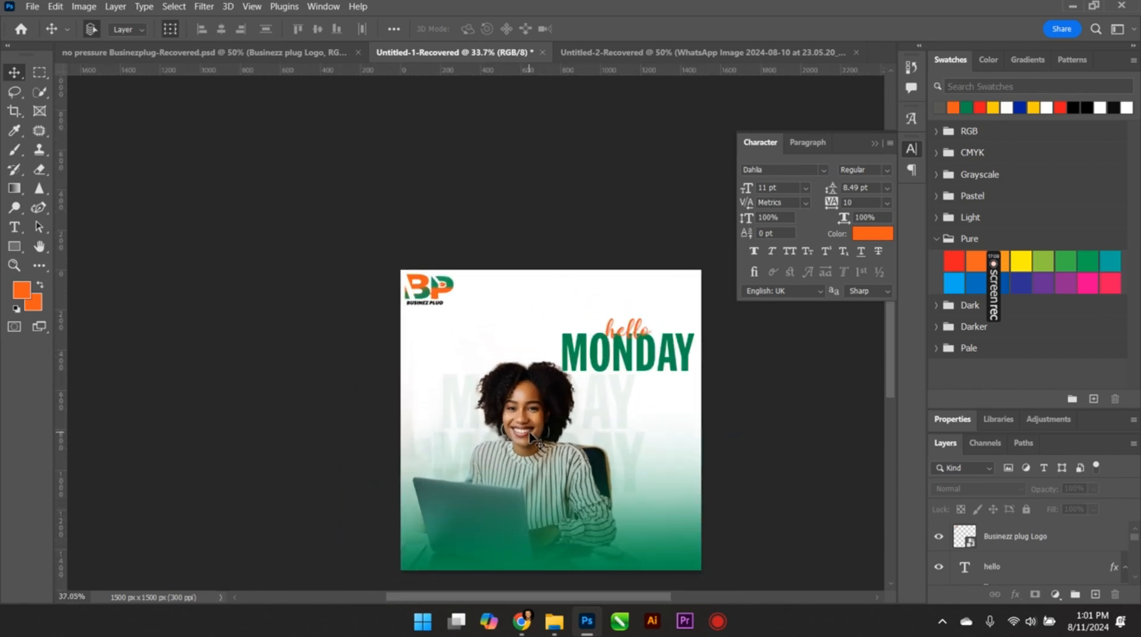
scroll(532, 441, "down", 1)
scroll(532, 440, "up", 2)
Scale the woman image's two layers together to about 92.5% and fit them into the flyer's lower-left corner.
left_click(532, 440)
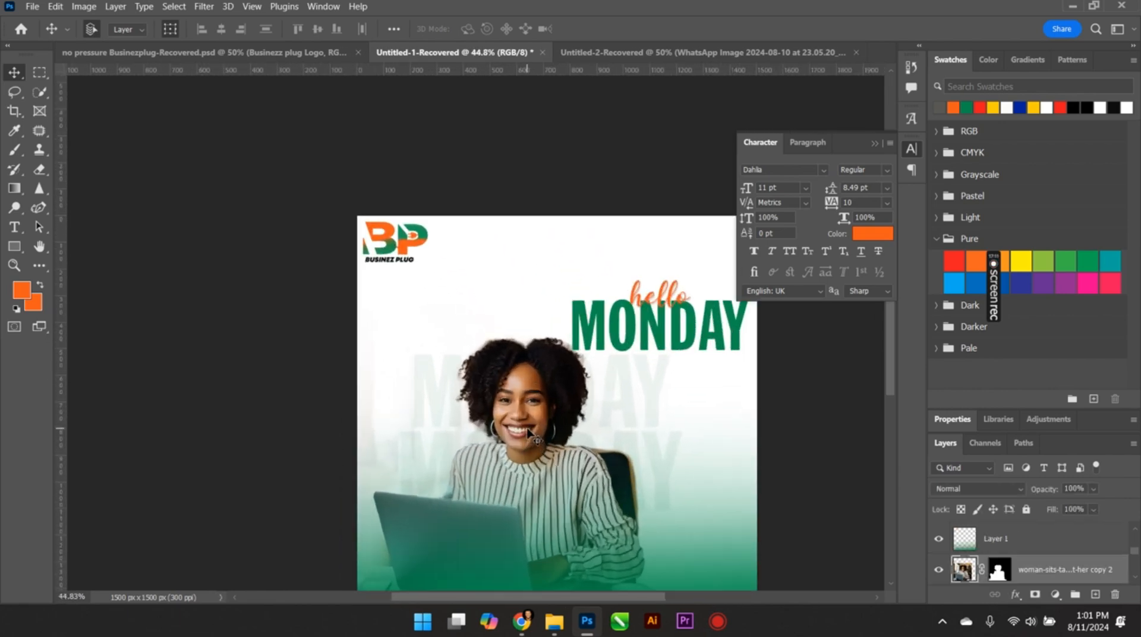
scroll(1076, 555, "down", 2)
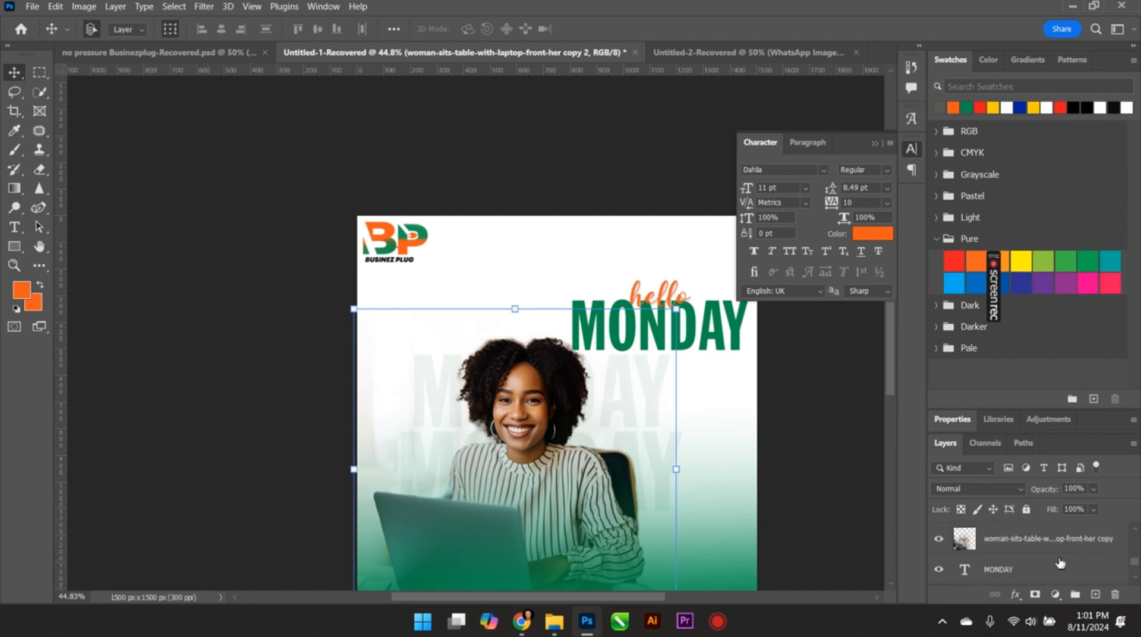
left_click(1030, 547)
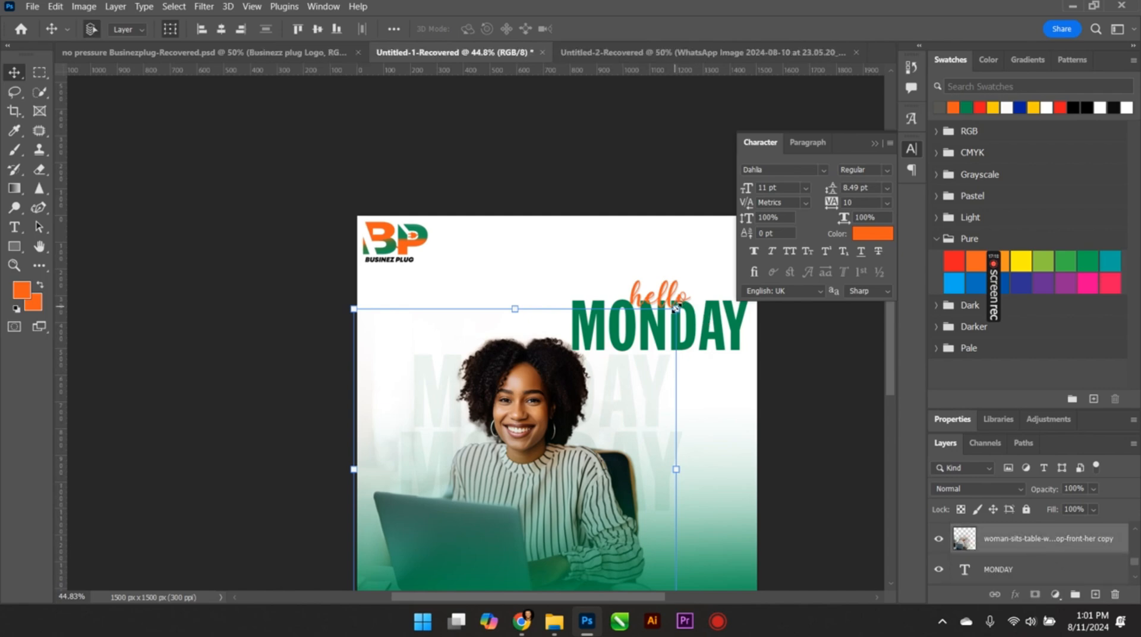
left_click_drag(676, 308, 602, 342)
left_click_drag(603, 343, 627, 319)
scroll(562, 482, "down", 3)
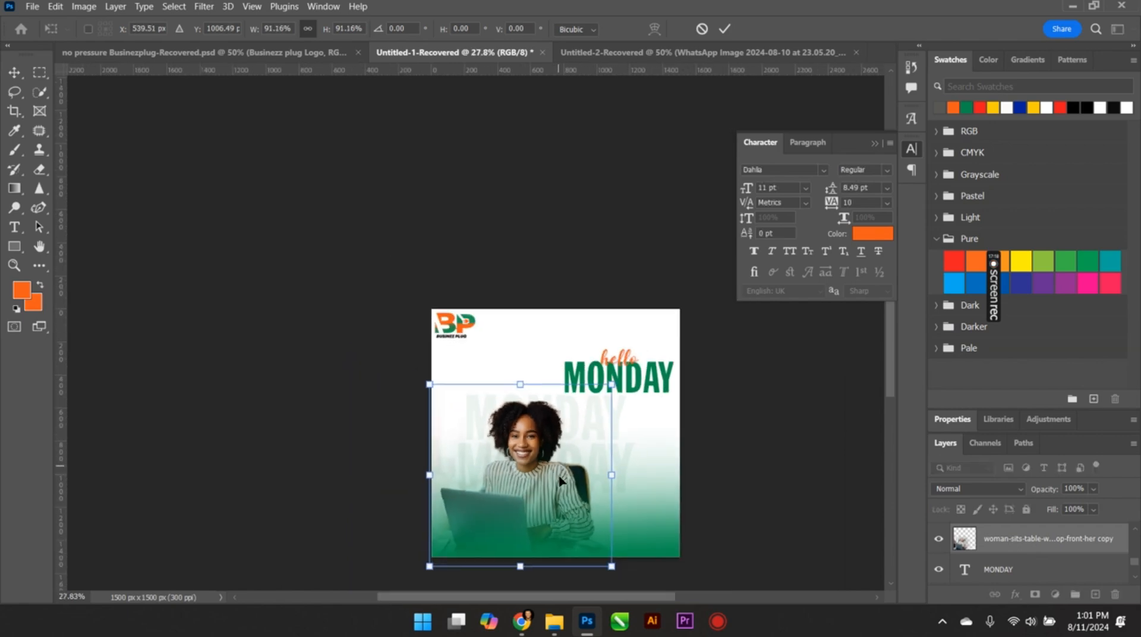
left_click_drag(561, 496, 558, 485)
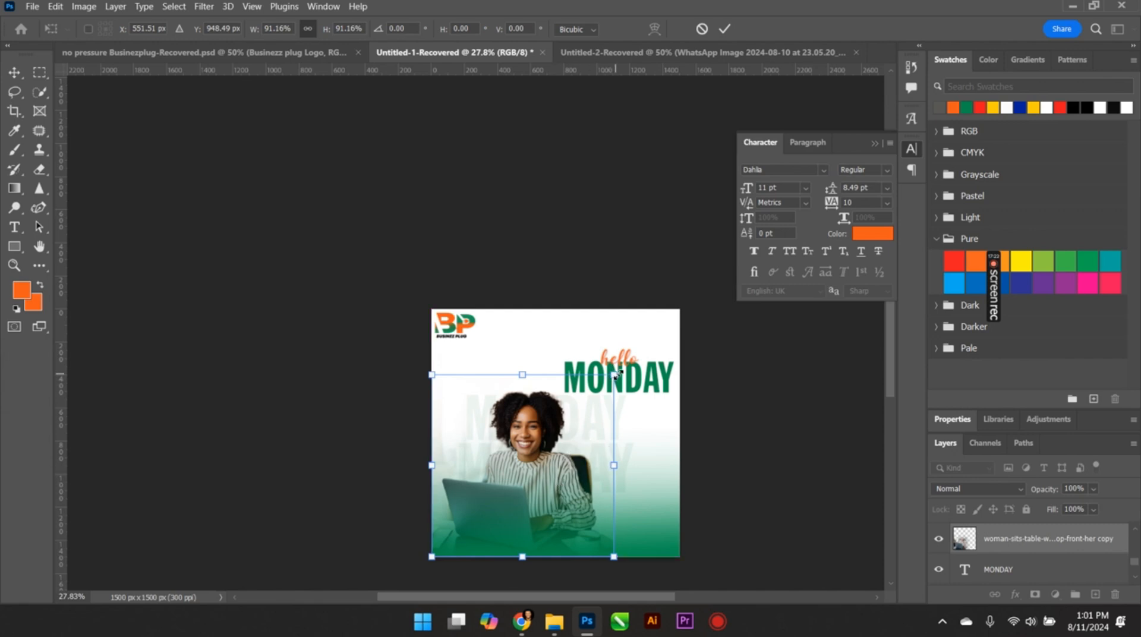
left_click_drag(615, 374, 619, 372)
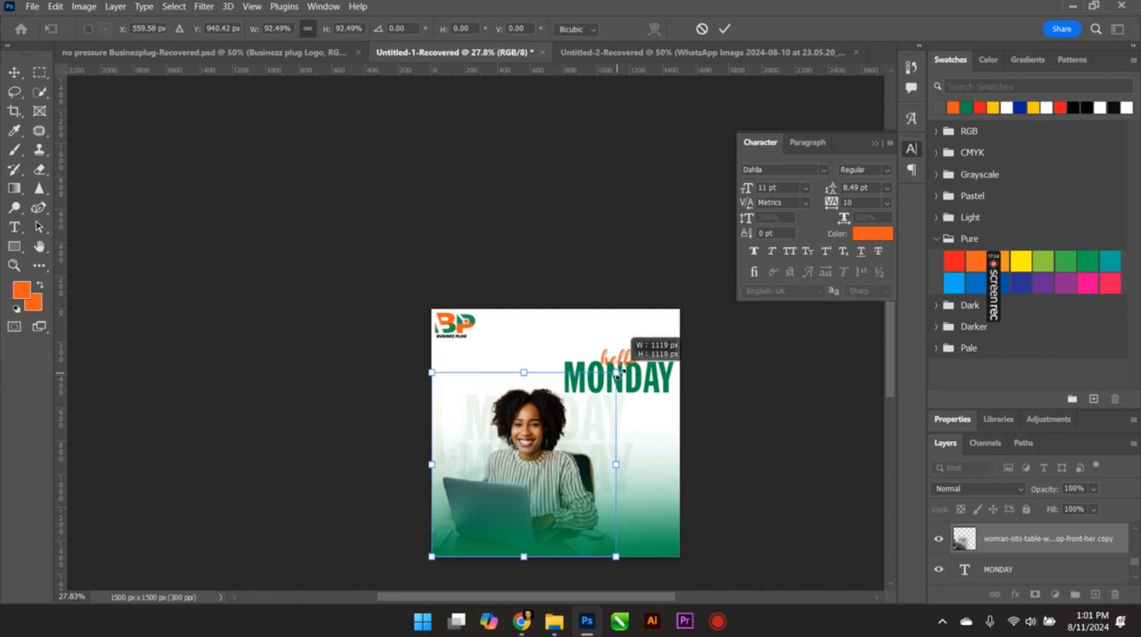
left_click(725, 29)
left_click(764, 458)
Move the "hello" and green MONDAY headline texts together slightly down and right, to the flyer's right edge beside the woman's head.
scroll(650, 315, "up", 7)
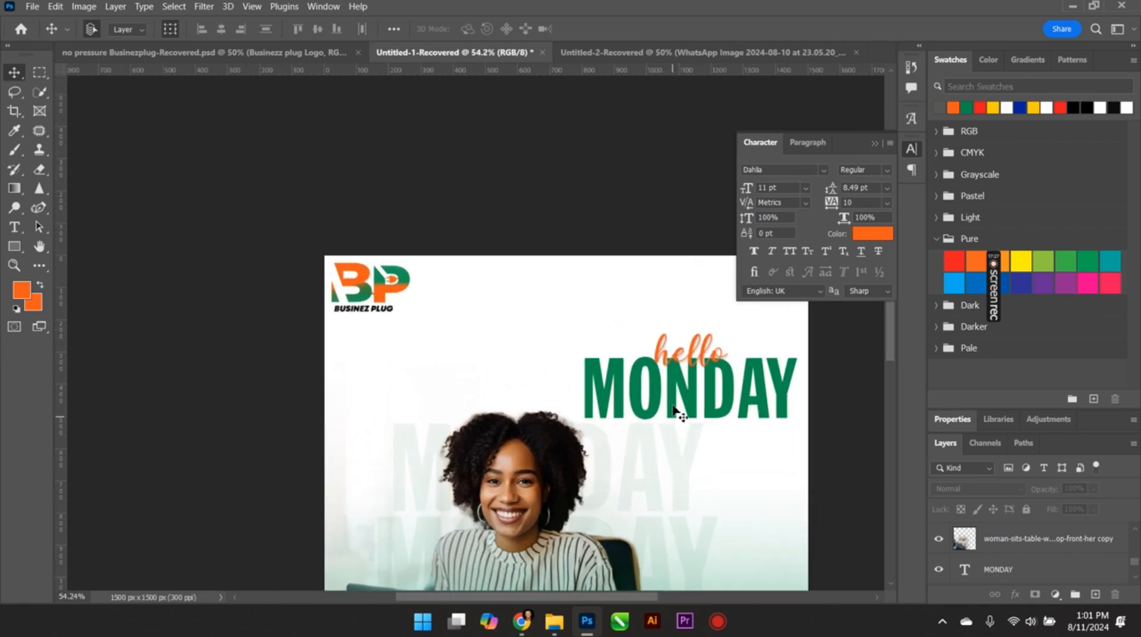
scroll(326, 336, "down", 7)
scroll(582, 381, "up", 7)
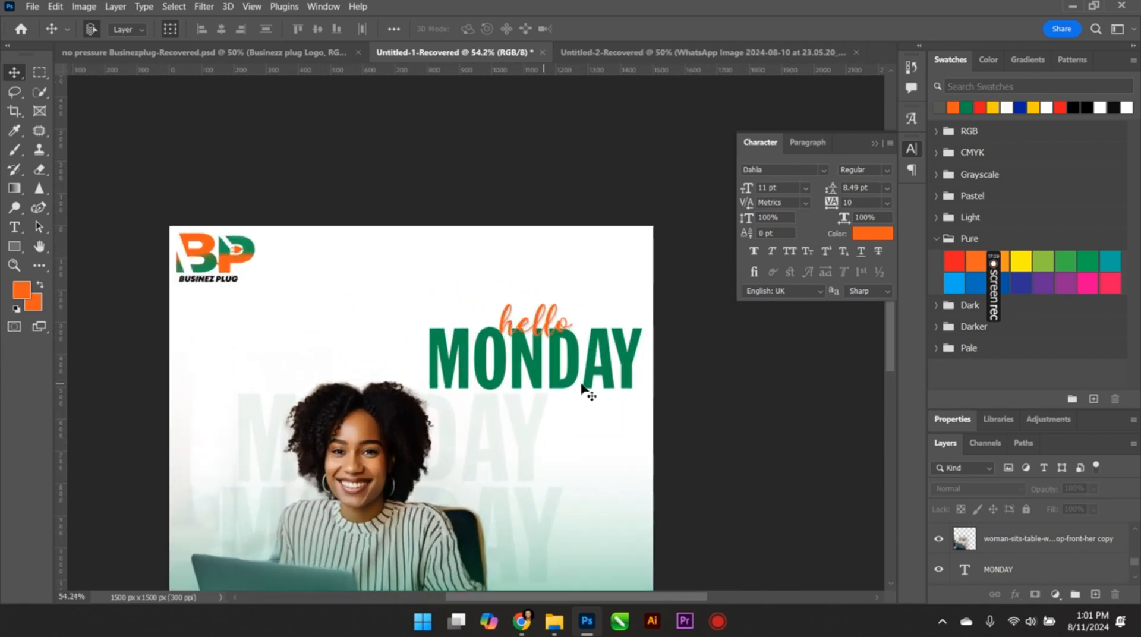
left_click(577, 375)
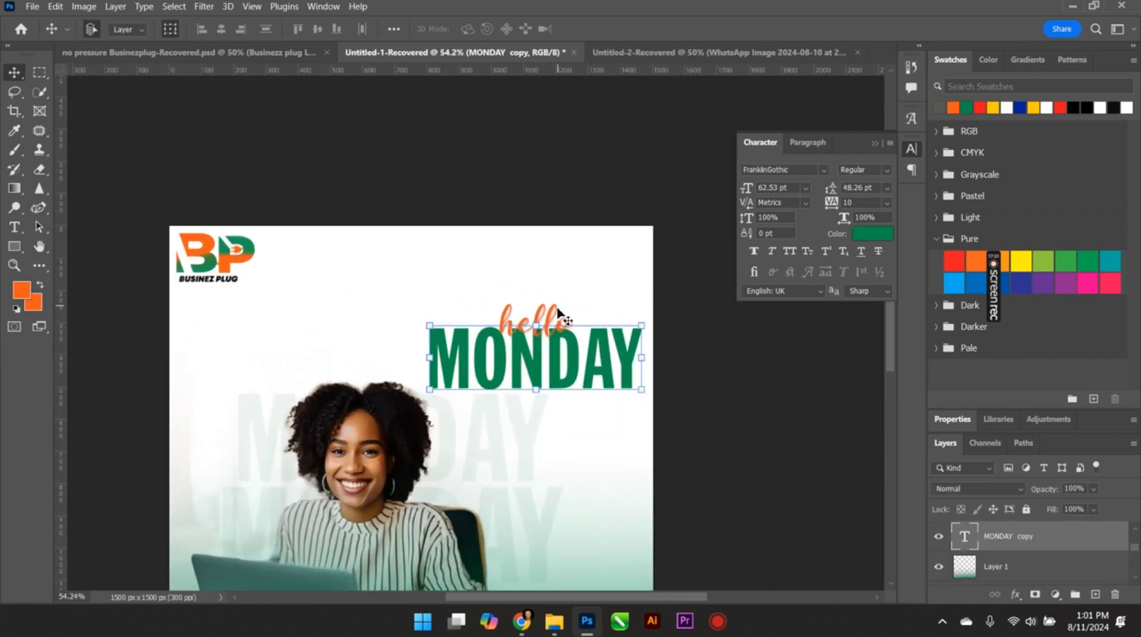
left_click(744, 400)
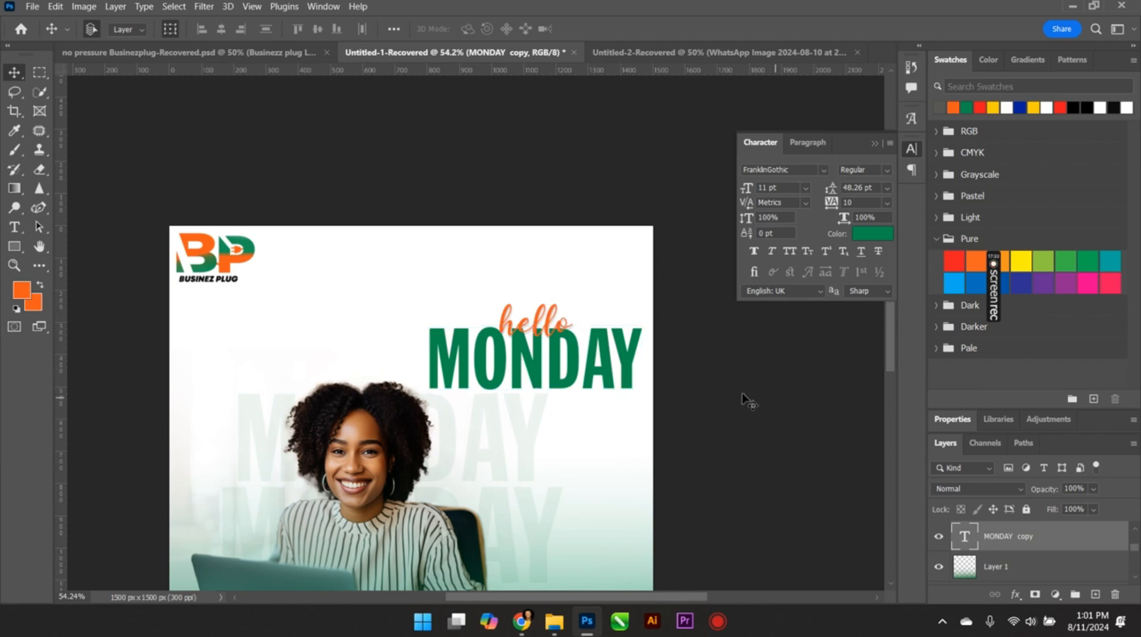
left_click(538, 318)
left_click(577, 376, "shift")
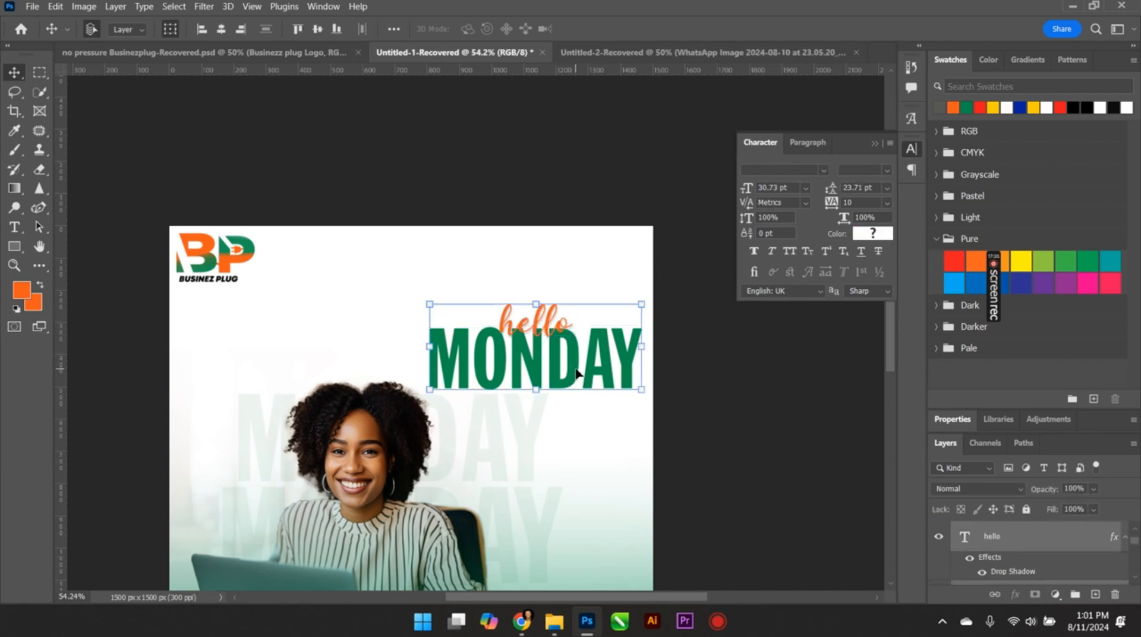
left_click_drag(576, 375, 590, 398)
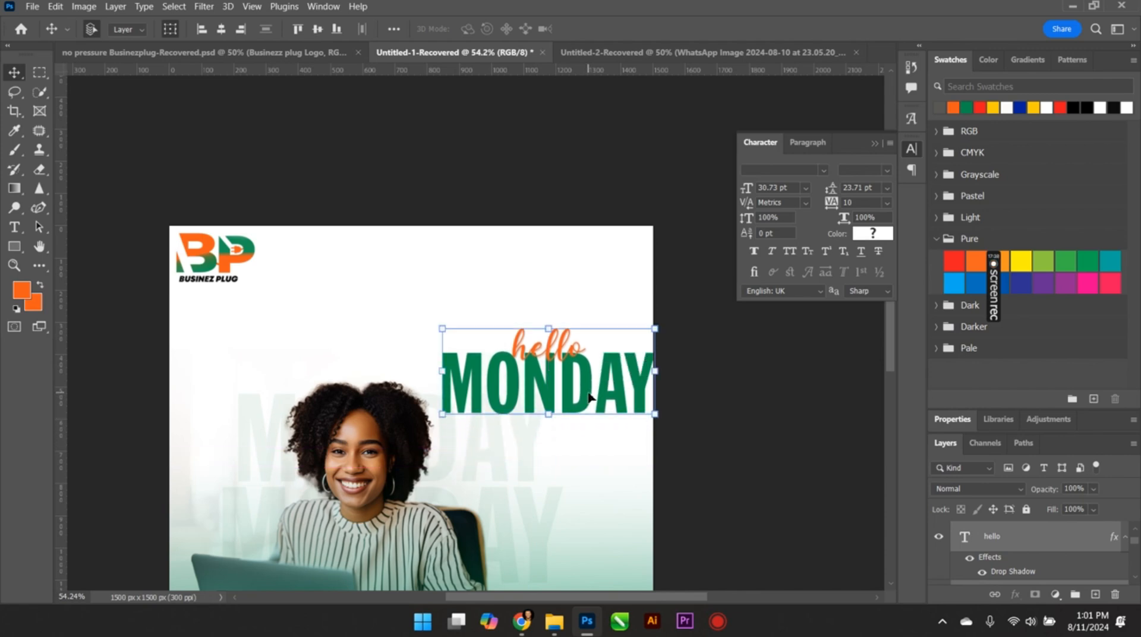
scroll(590, 397, "down", 2)
scroll(590, 397, "down", 2)
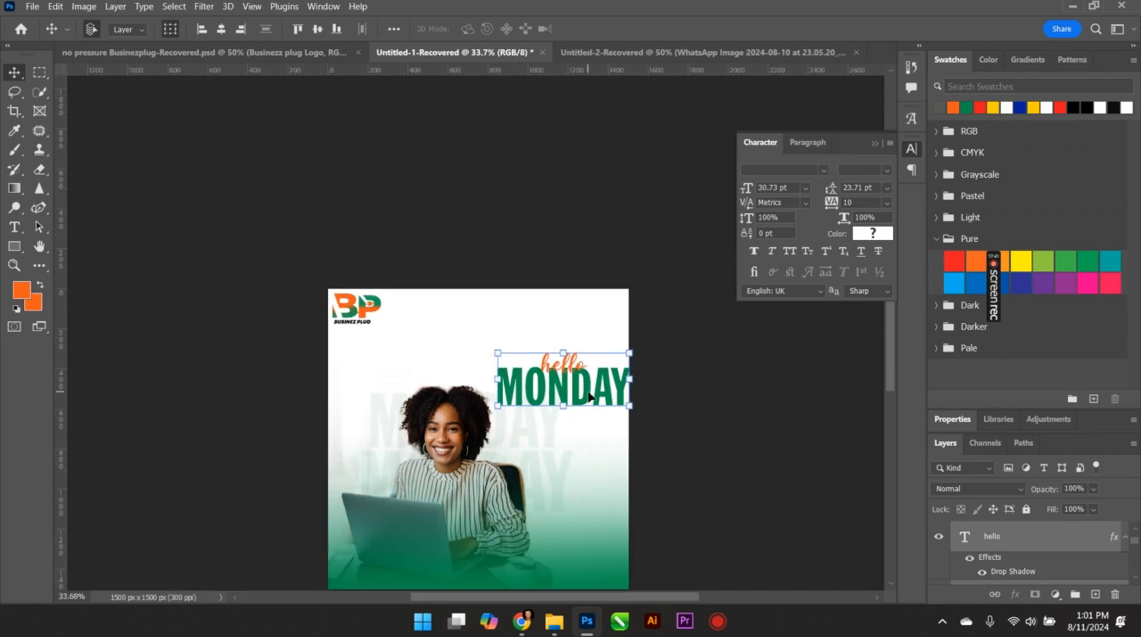
scroll(590, 397, "up", 2)
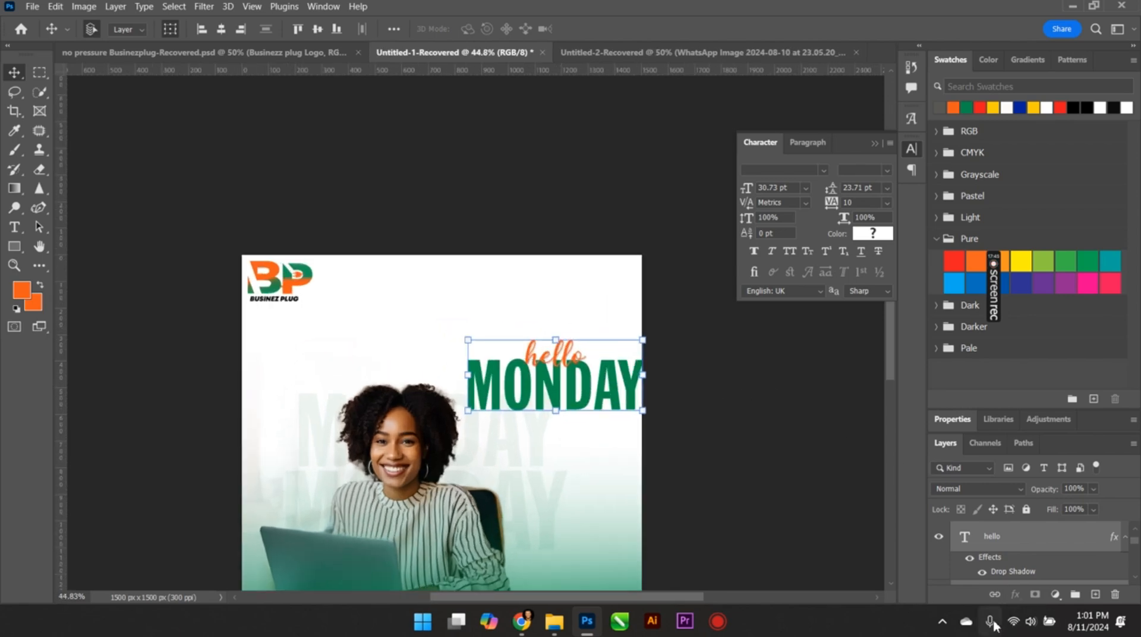
Nudge the "hello MONDAY" heading slightly down and to the left so it stays within the canvas's right edge.
scroll(624, 388, "up", 2)
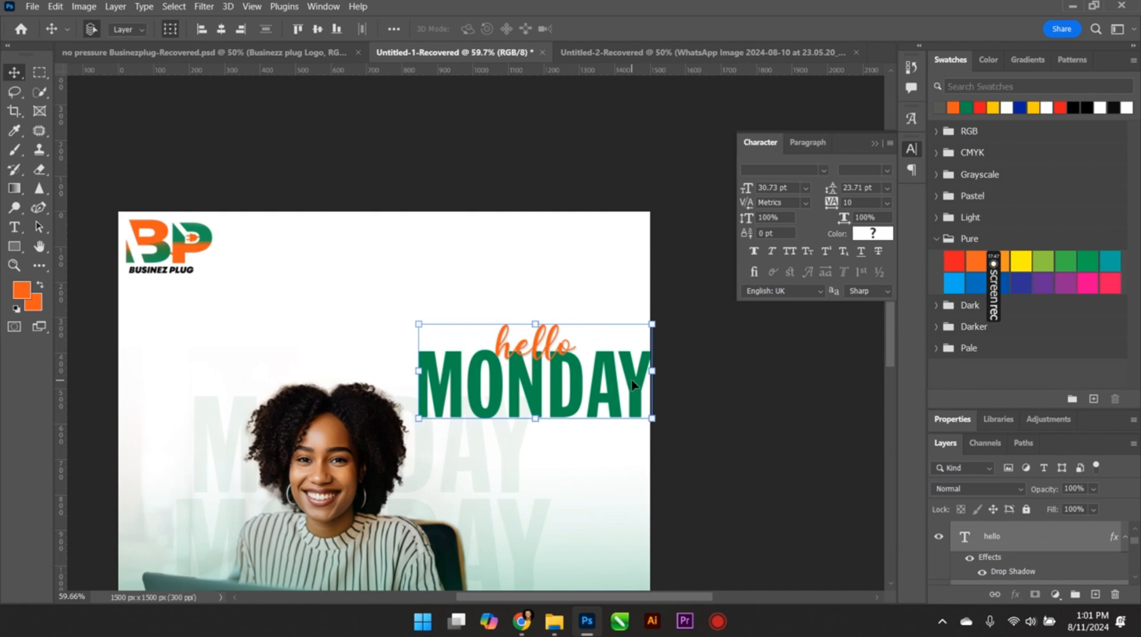
left_click_drag(633, 386, 631, 390)
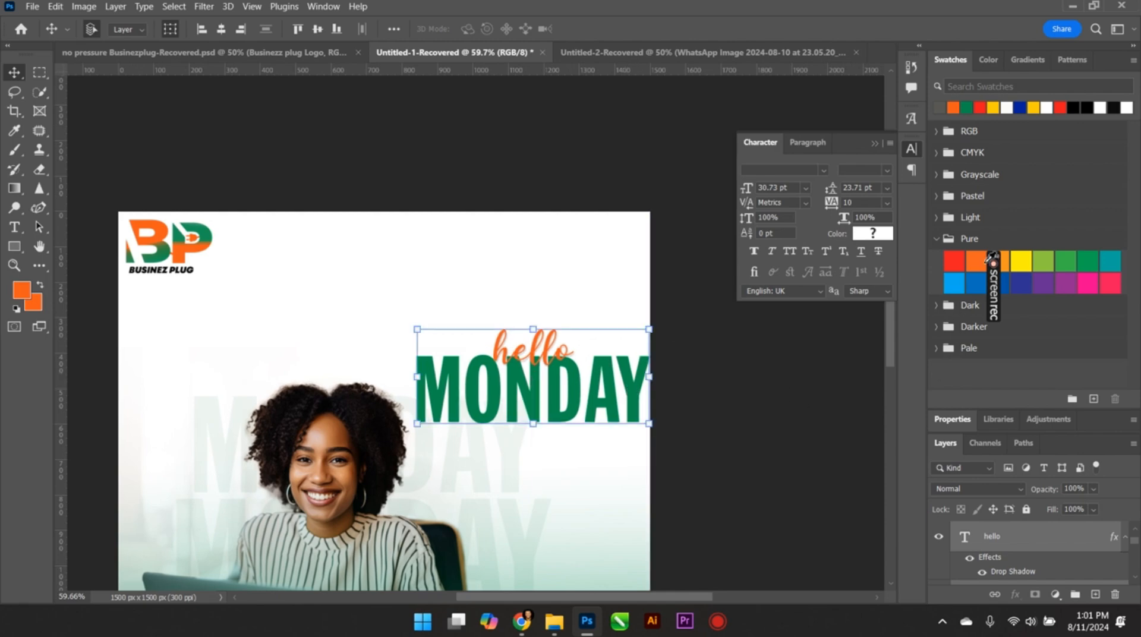
mouse_move(989, 265)
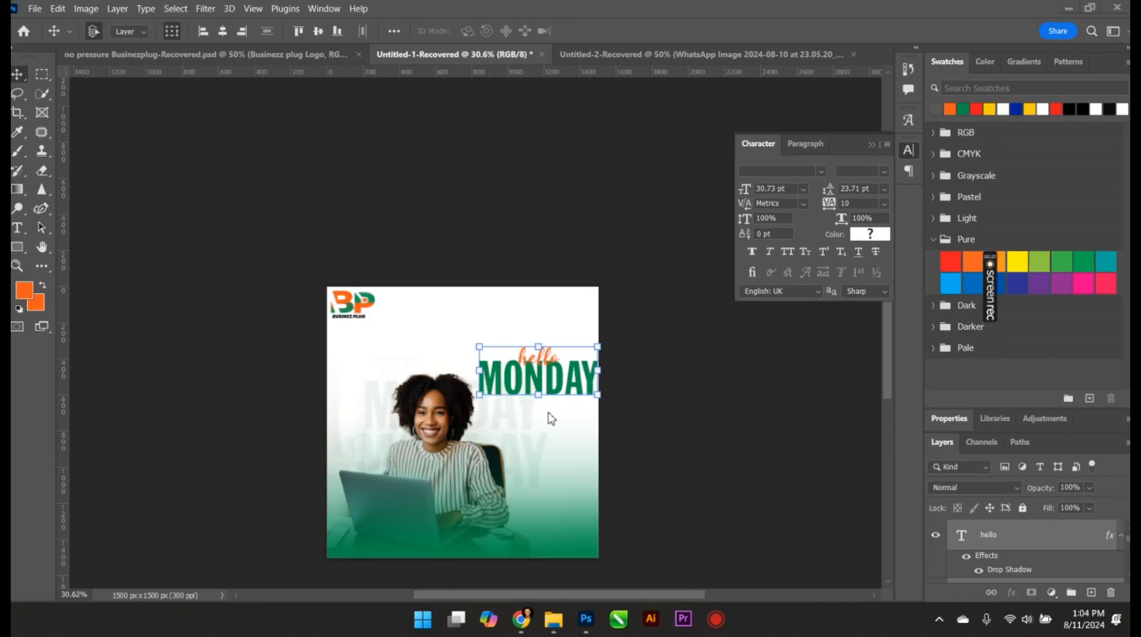
Examine the flyer's heading, portrait, faded background lettering and green lower area at different magnifications.
scroll(551, 419, "up", 3)
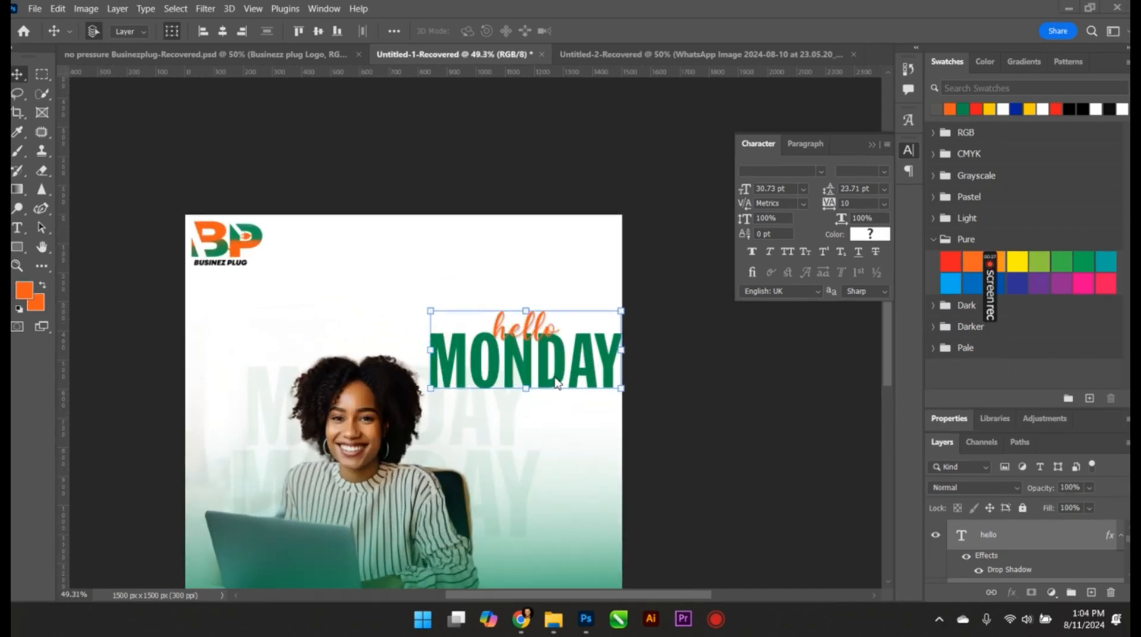
scroll(552, 419, "down", 3)
scroll(552, 419, "up", 3)
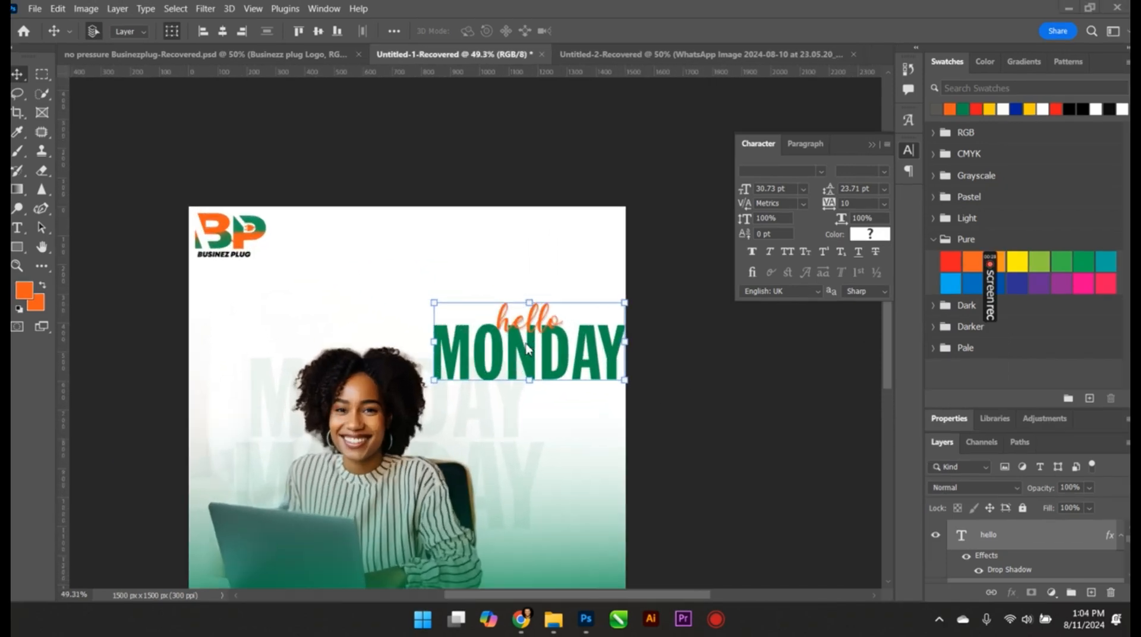
scroll(527, 350, "down", 2)
scroll(478, 348, "up", 2)
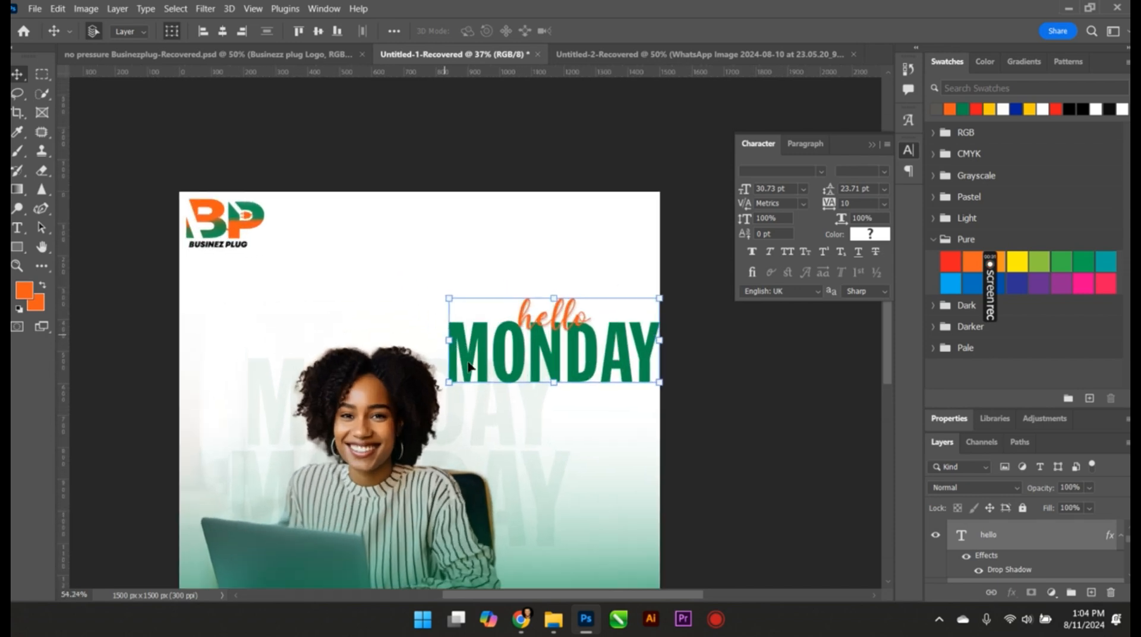
scroll(408, 441, "down", 2)
scroll(416, 392, "up", 2)
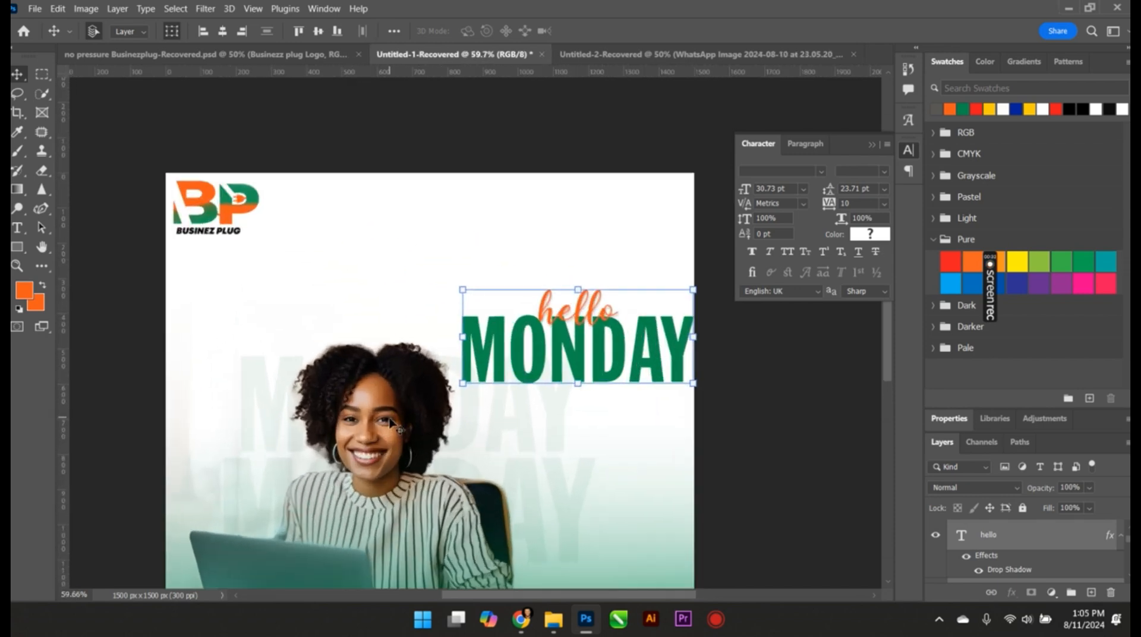
scroll(449, 444, "down", 2)
scroll(454, 522, "up", 2)
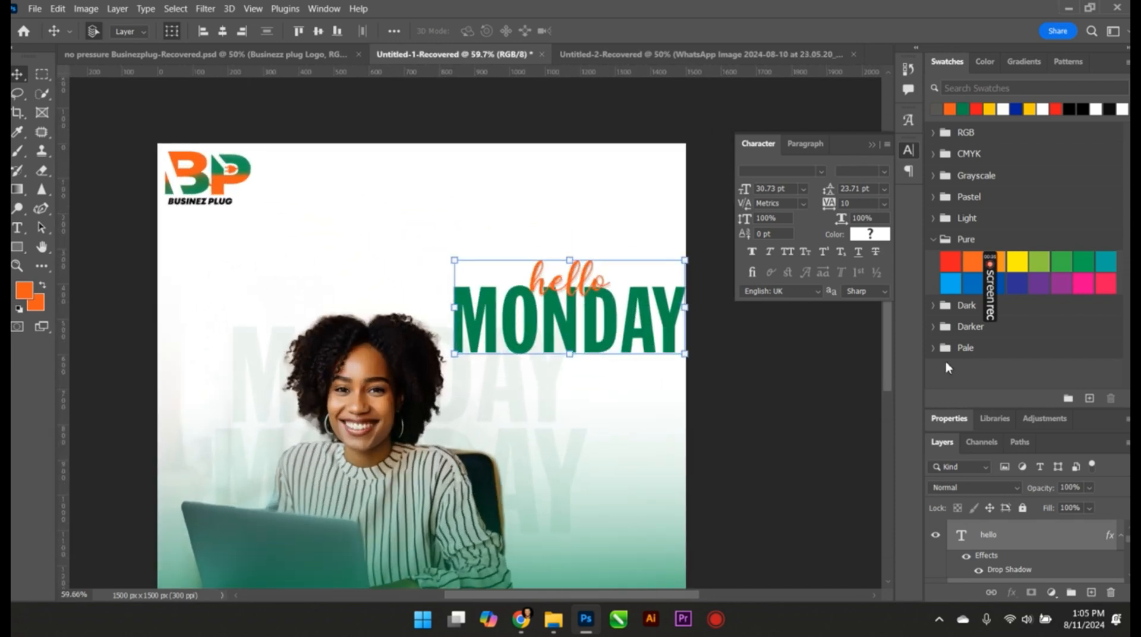
scroll(890, 387, "down", 3)
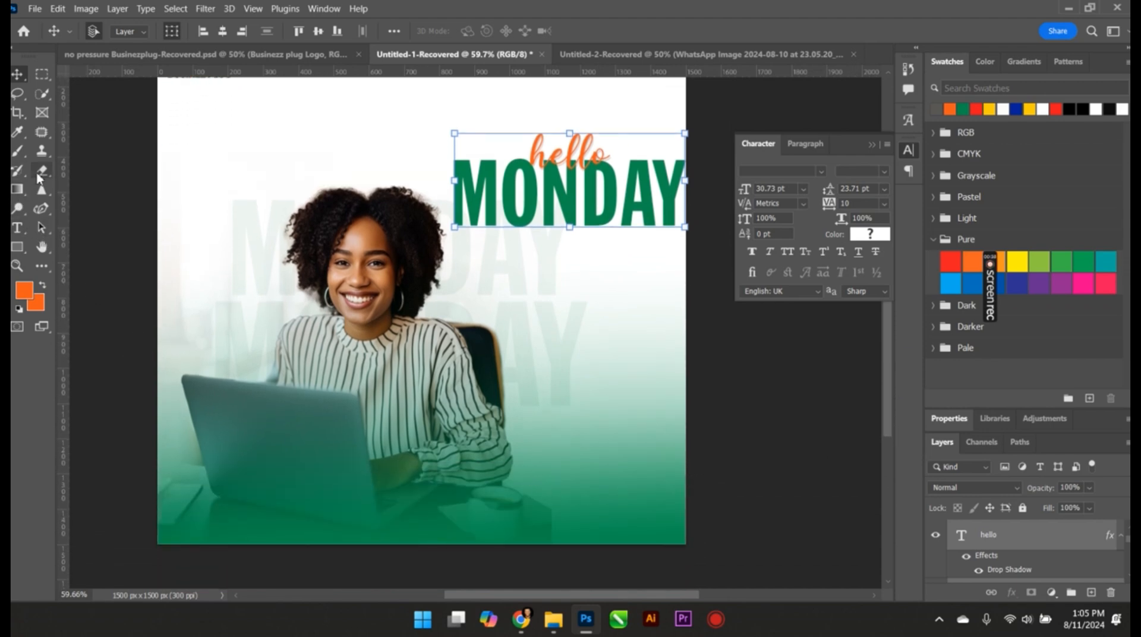
left_click(18, 228)
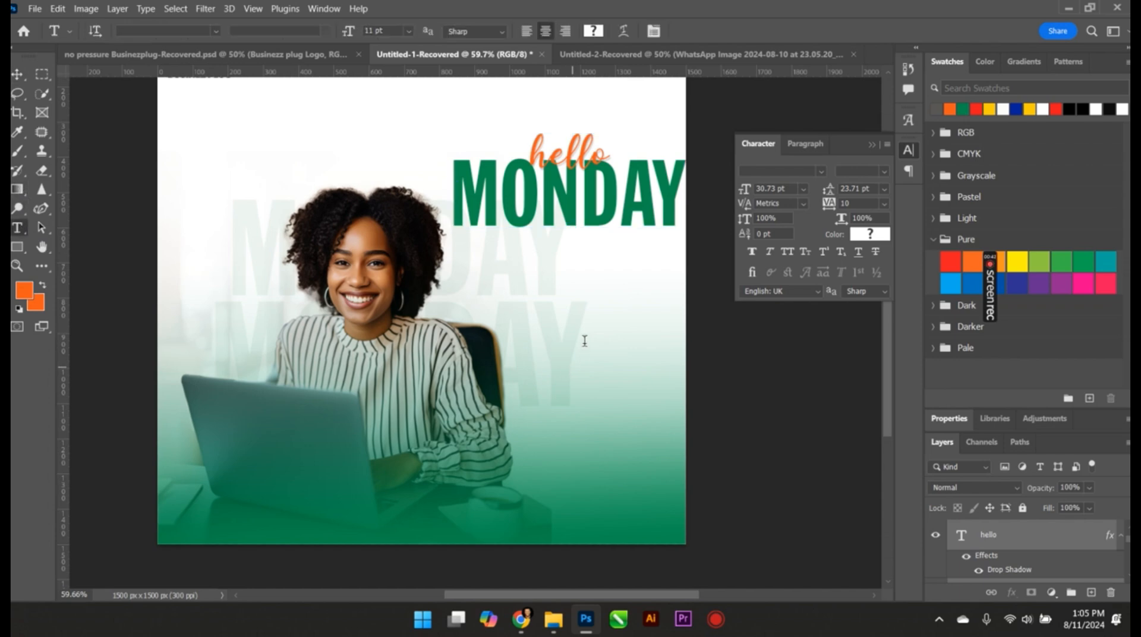
left_click(521, 302)
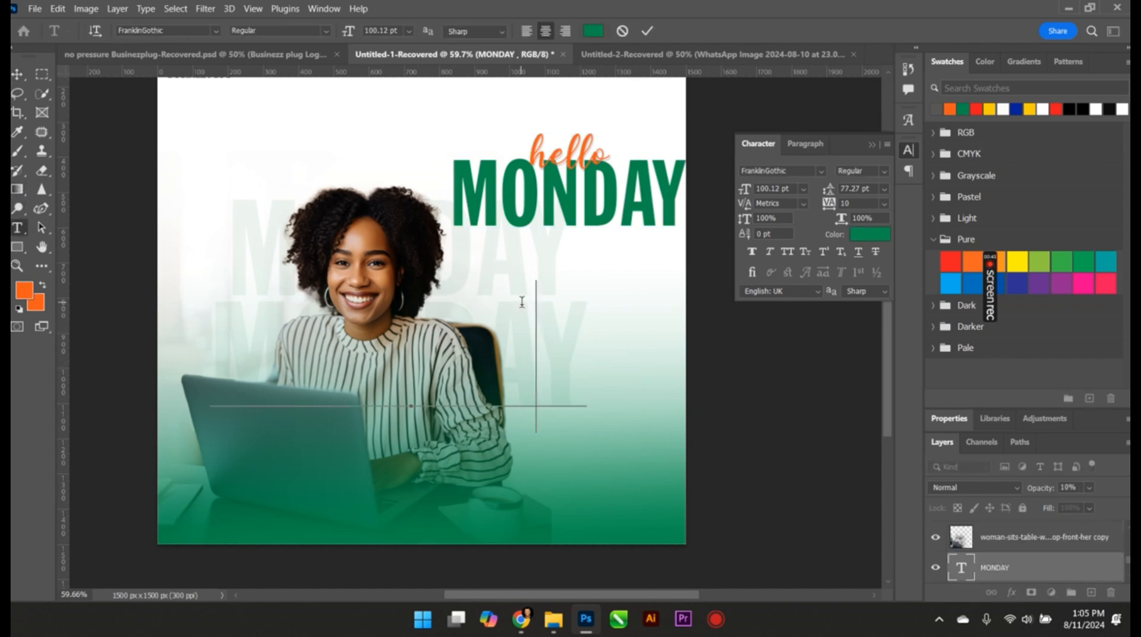
left_click(804, 189)
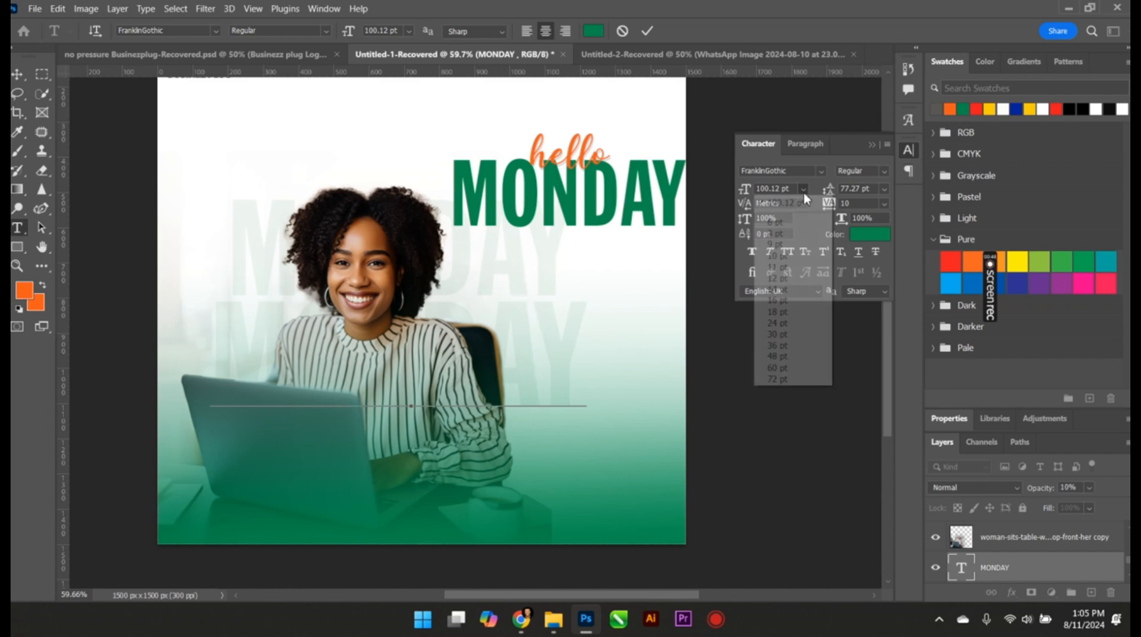
left_click(778, 279)
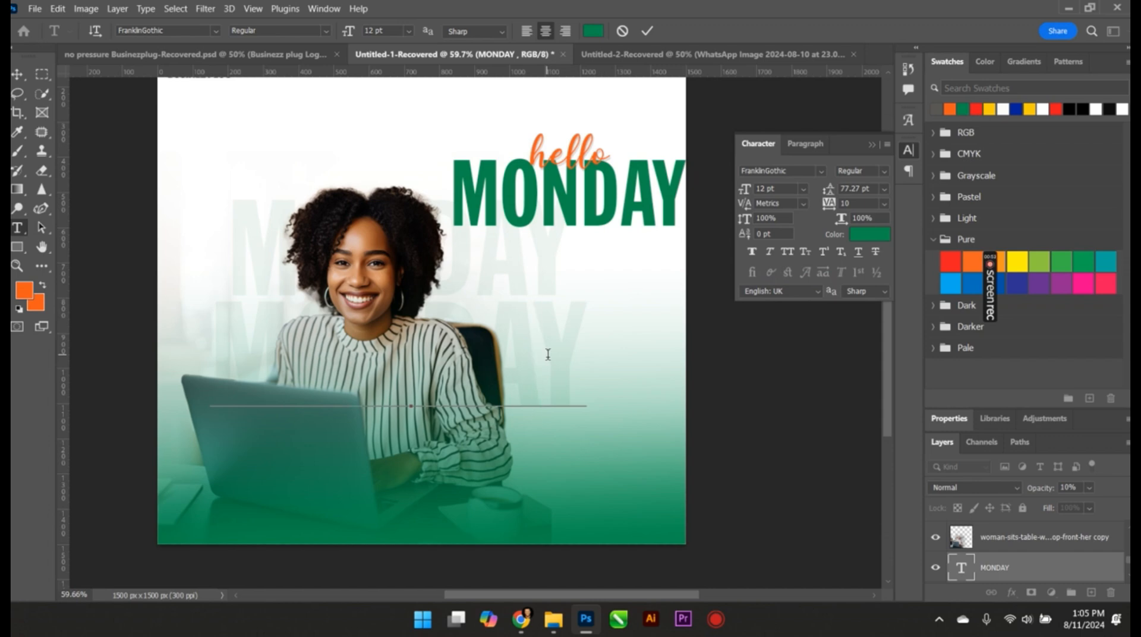
type("lit")
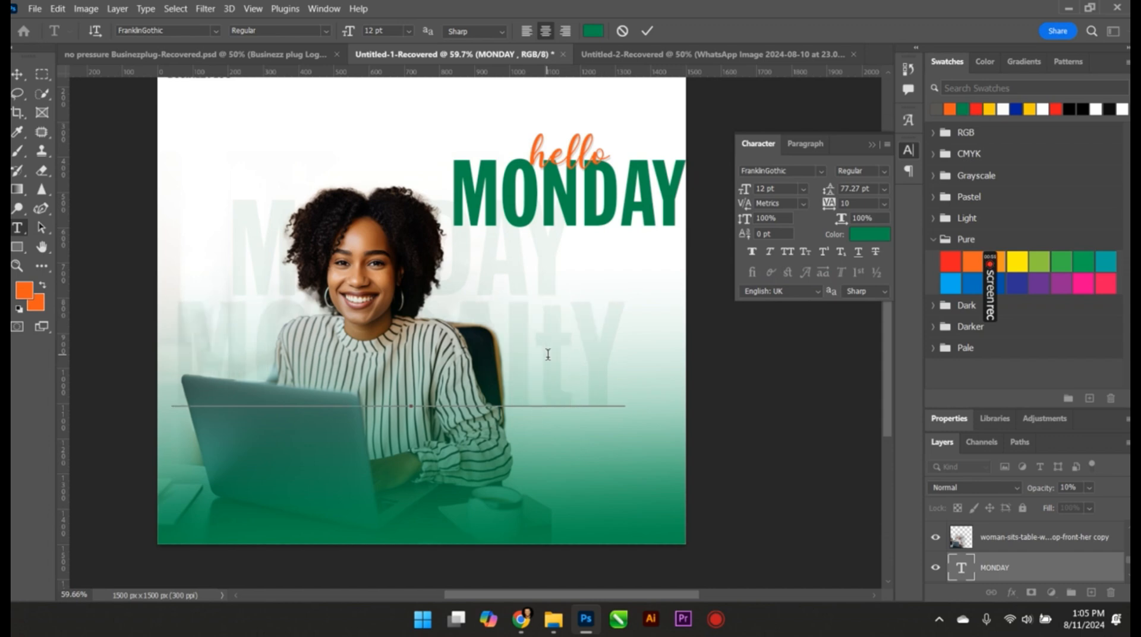
type(" is a ne")
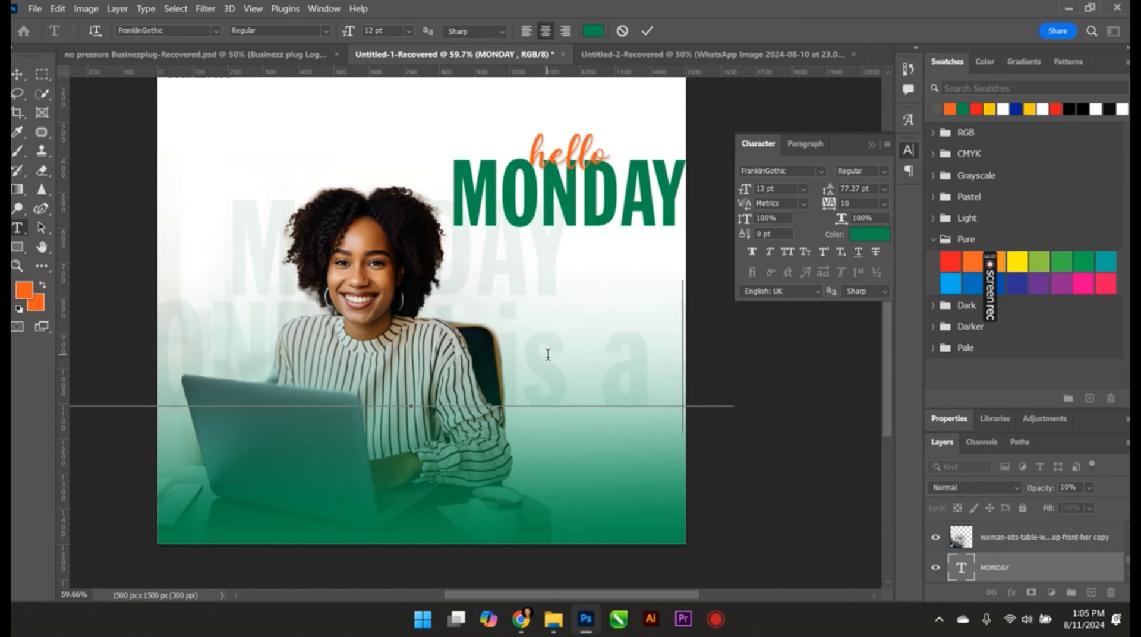
key("ctrl")
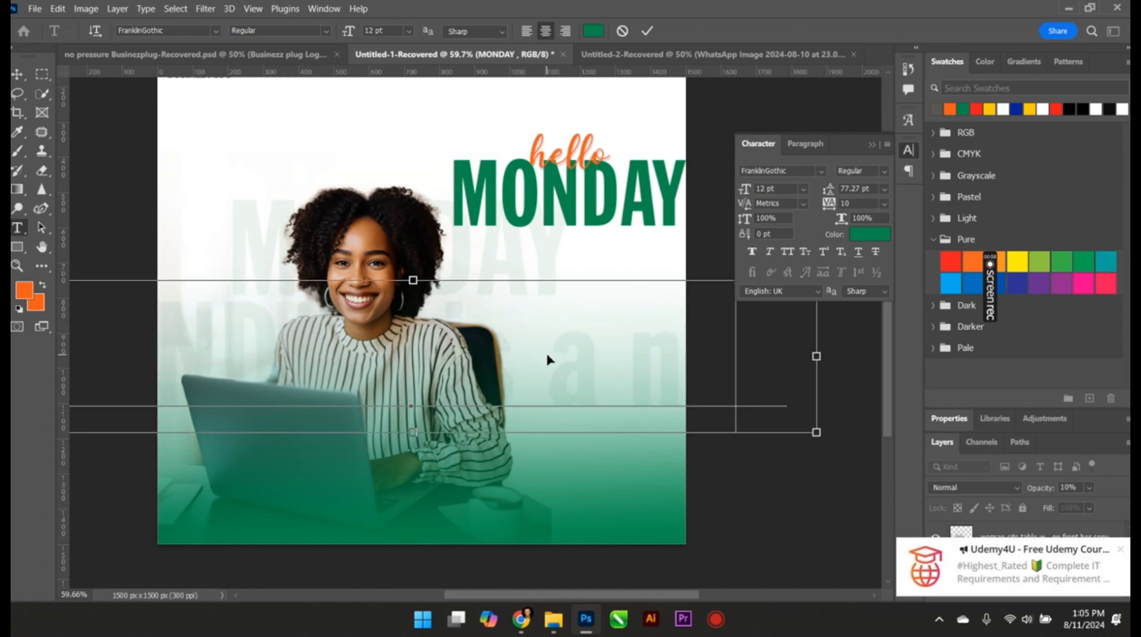
key("ctrl+z")
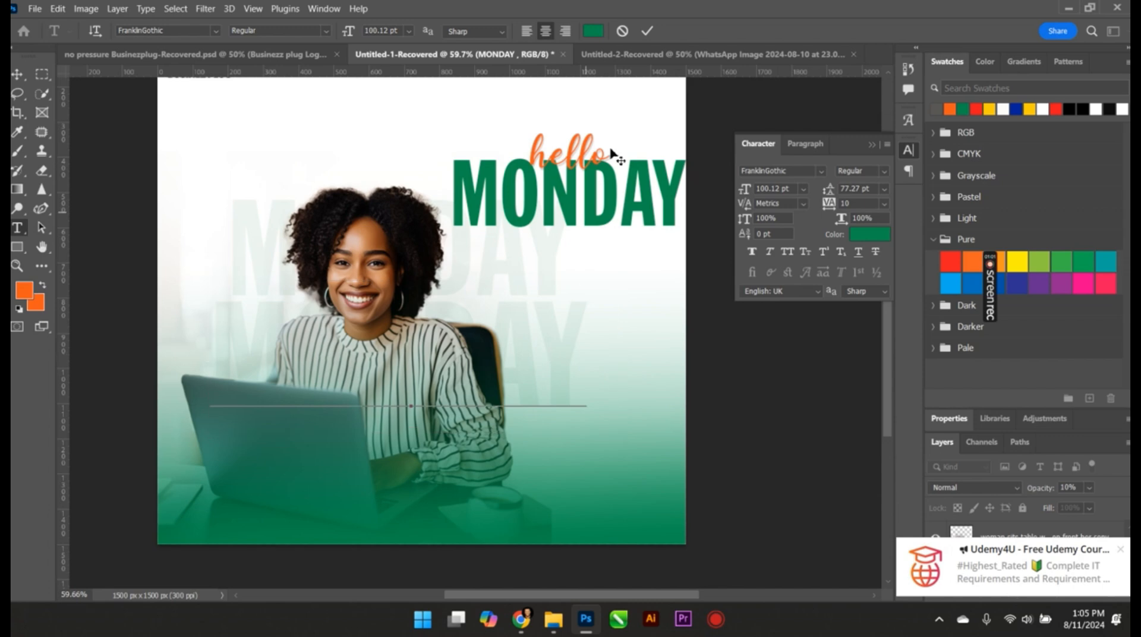
left_click(647, 31)
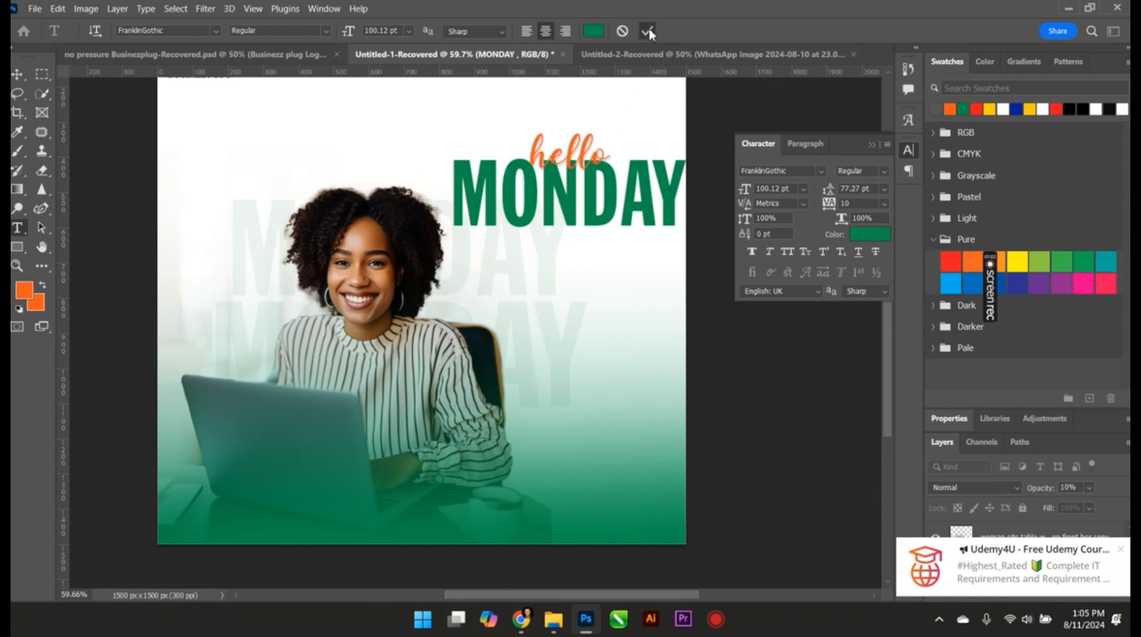
Add an 11 pt FranklinGothic text above the woman's head reading "It is a new week , lets try to make it count".
left_click(308, 126)
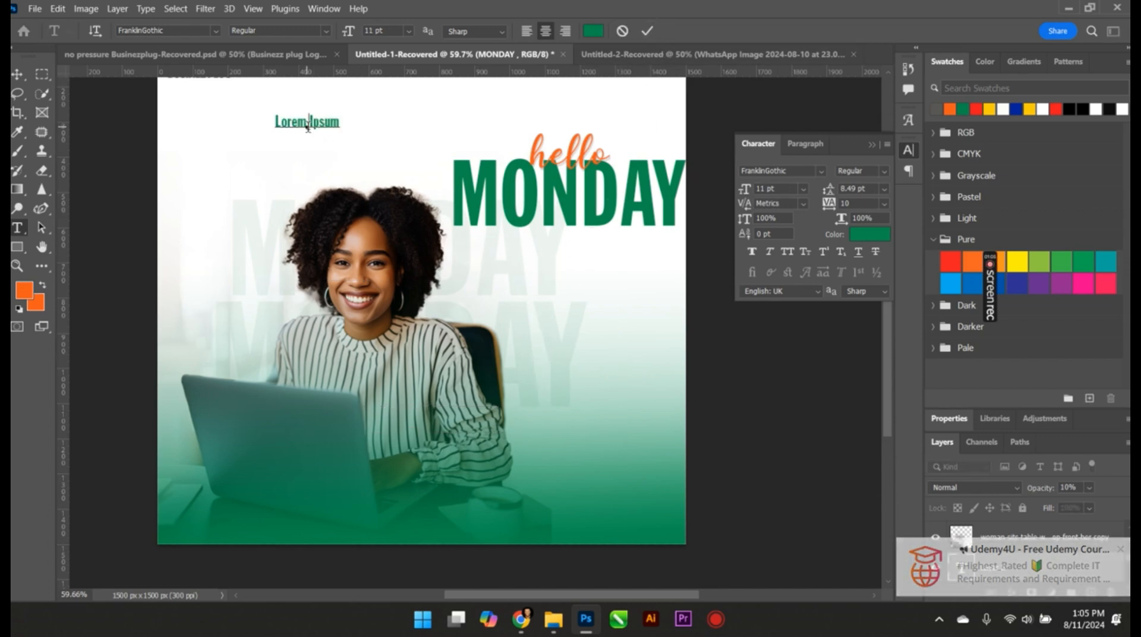
key("BackSpace")
type("It is a")
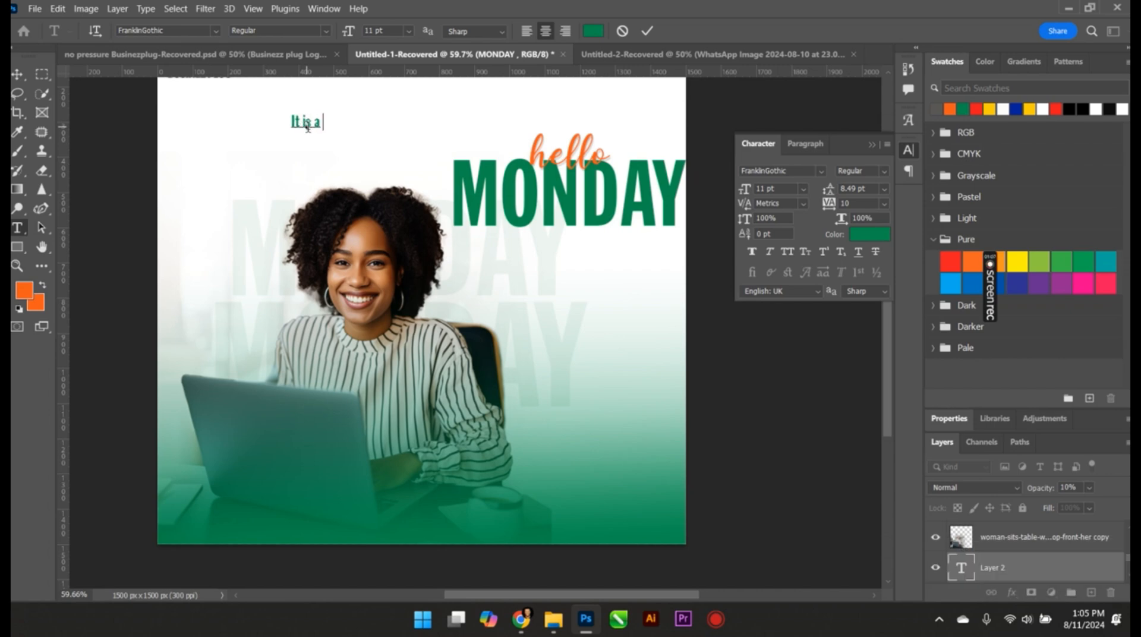
type(" new week")
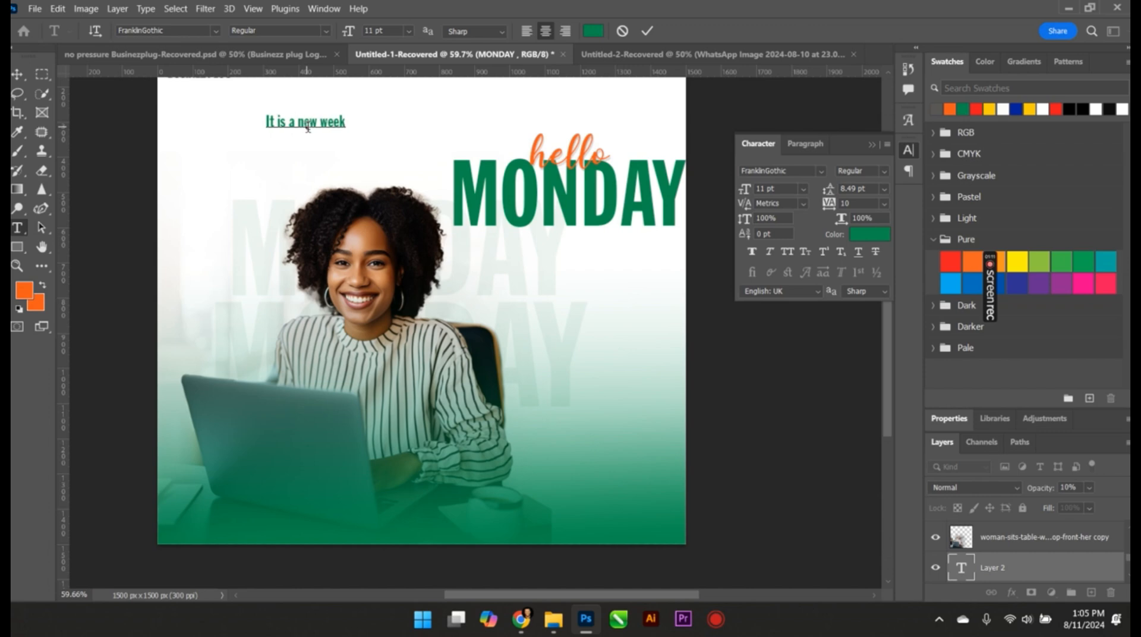
type(" , ")
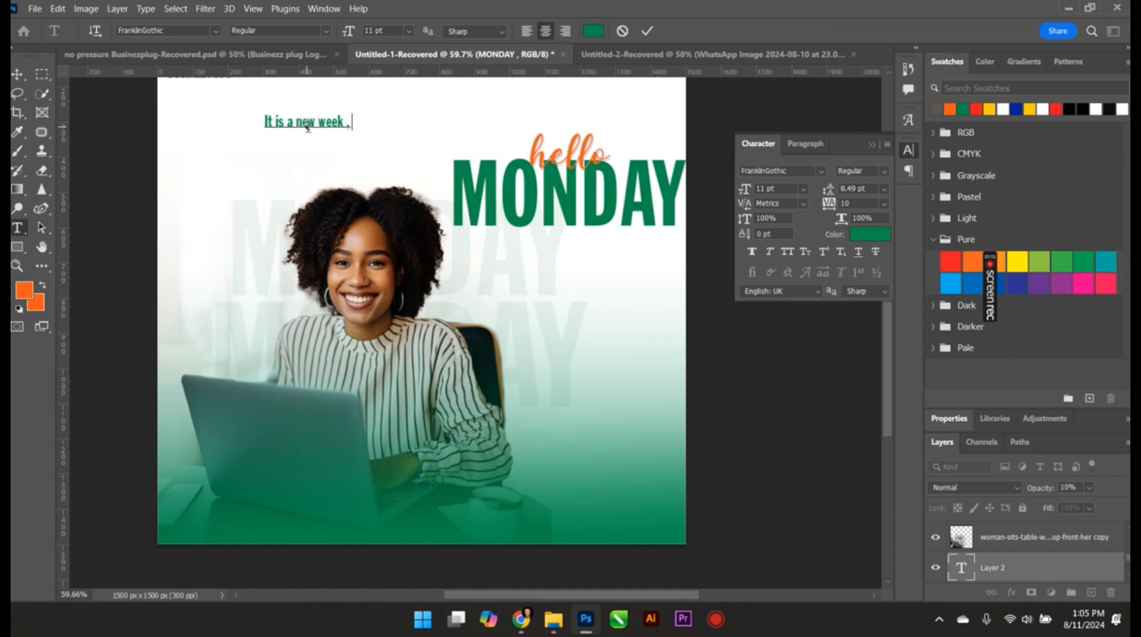
type("lets t")
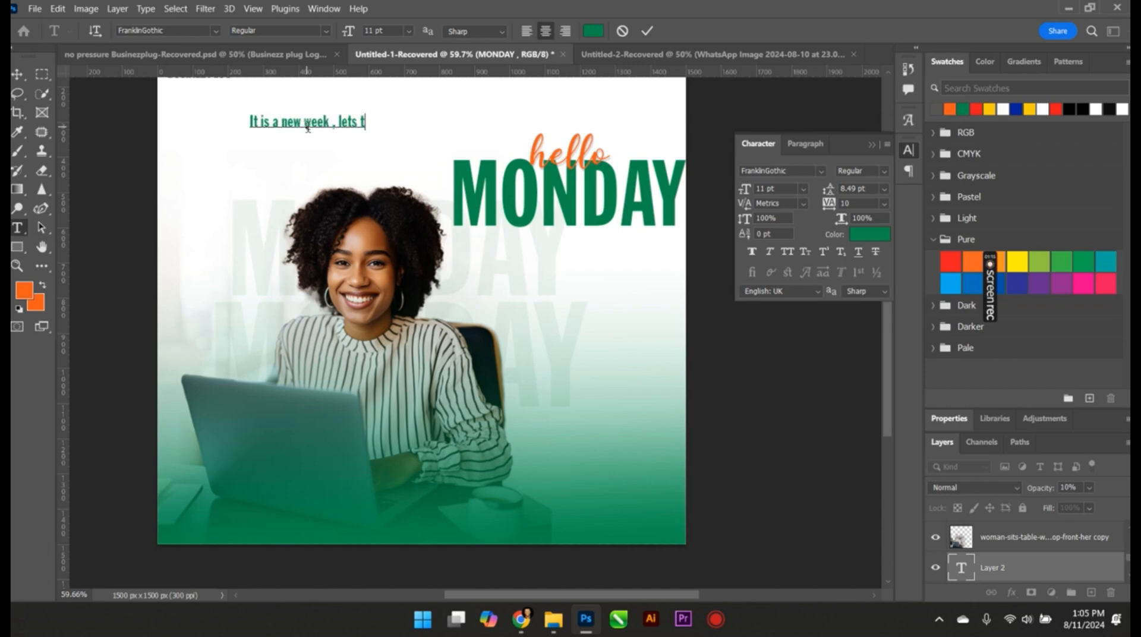
type("ry to make ")
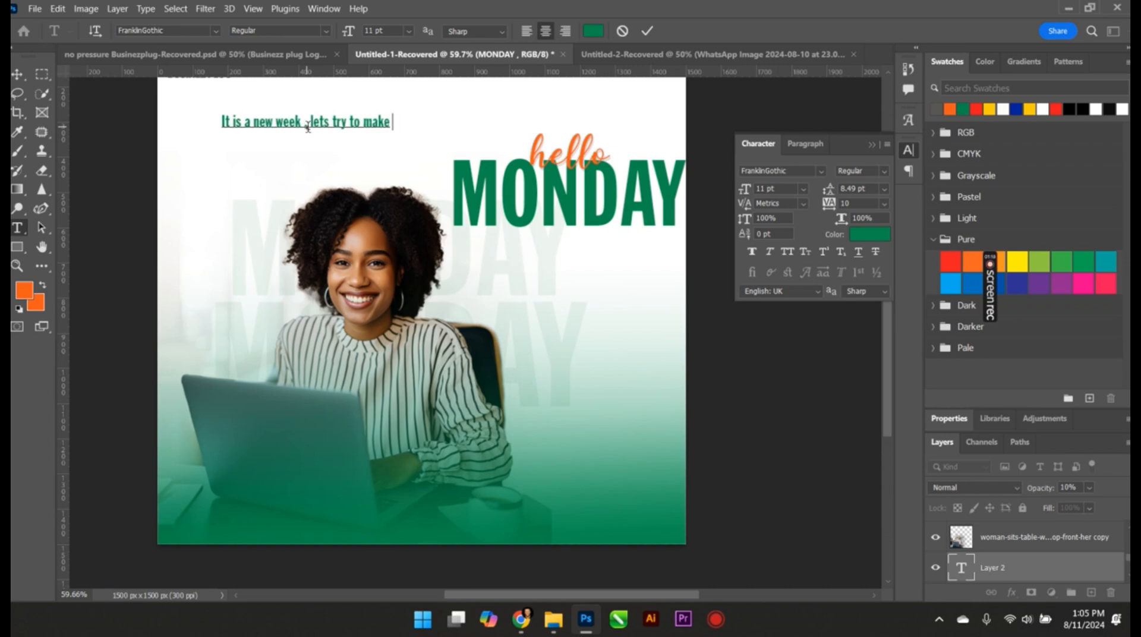
type("it count")
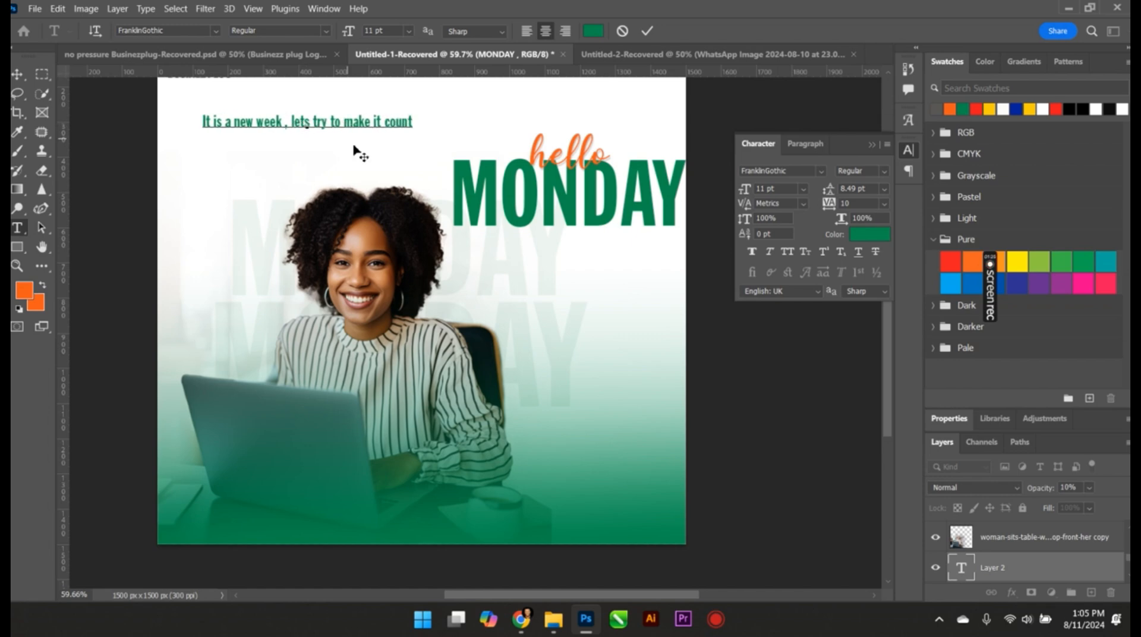
Break the new tagline into two lines after the comma and commit the text.
left_click(290, 122)
key("Return")
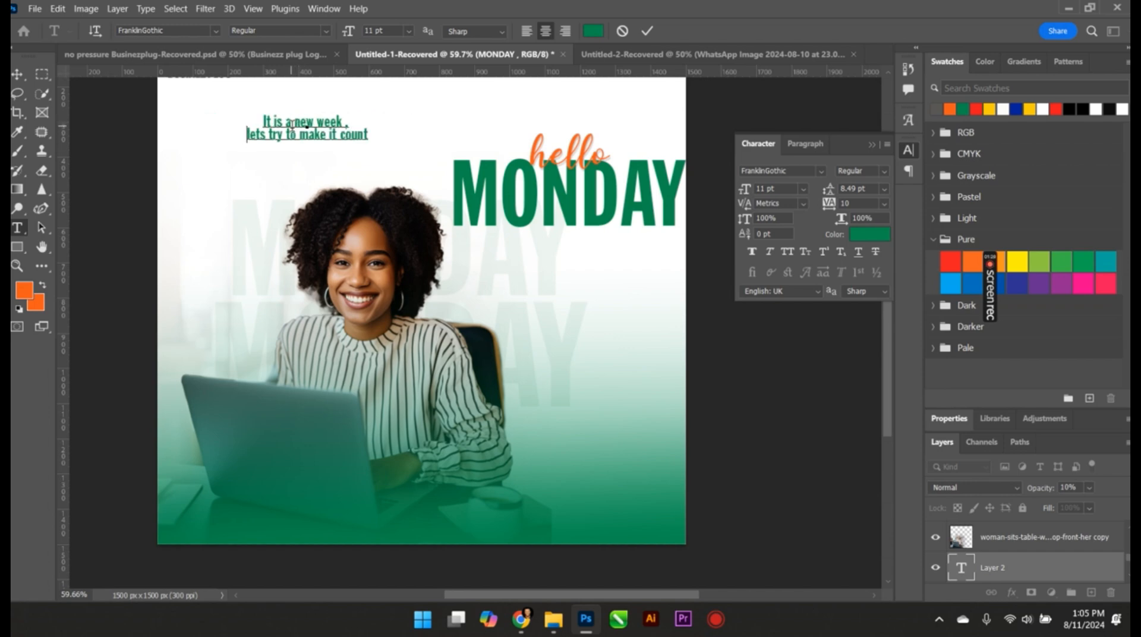
left_click(647, 31)
Scale the two-line tagline to about 177% and move it to the flyer's lower-right corner, within the green area.
left_click(18, 75)
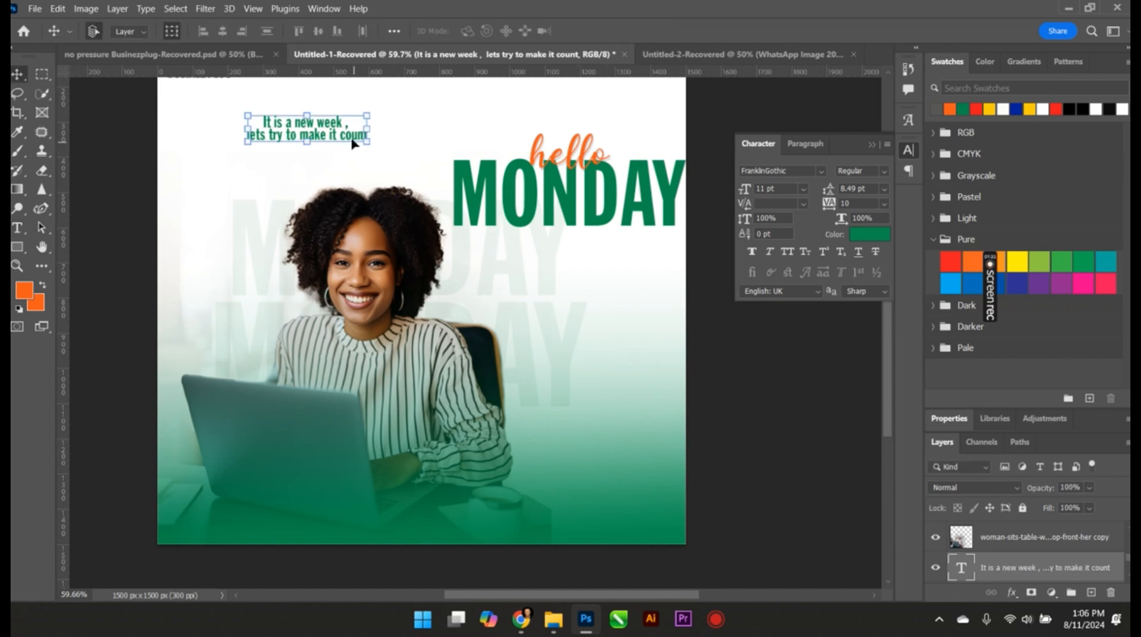
left_click_drag(373, 144, 462, 164)
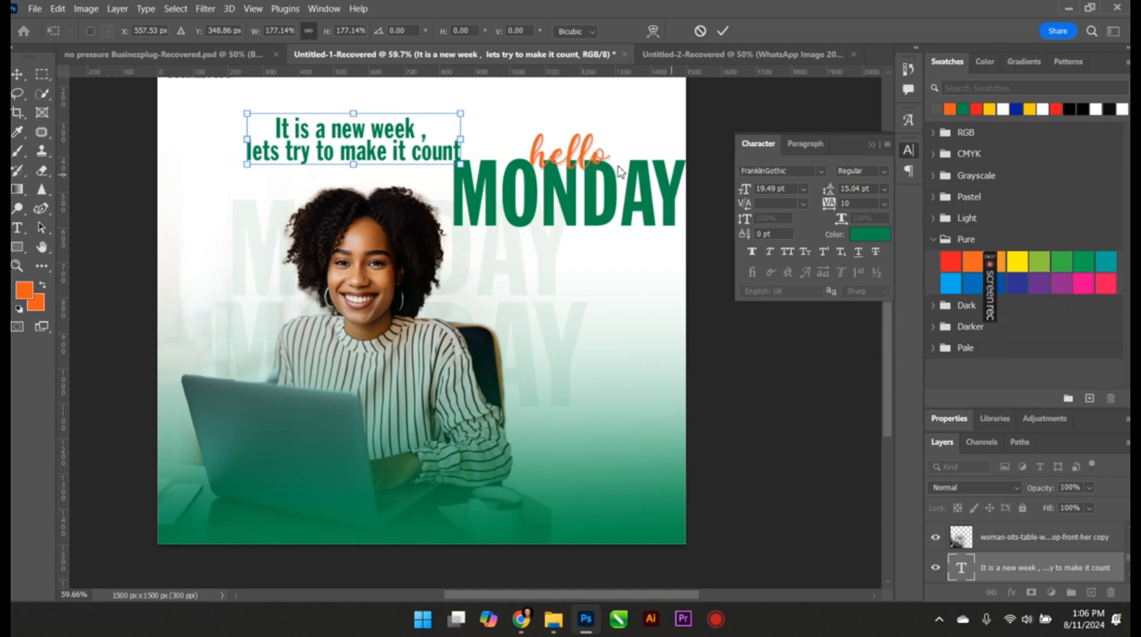
left_click_drag(427, 146, 633, 491)
scroll(629, 480, "up", 3)
scroll(628, 480, "down", 2)
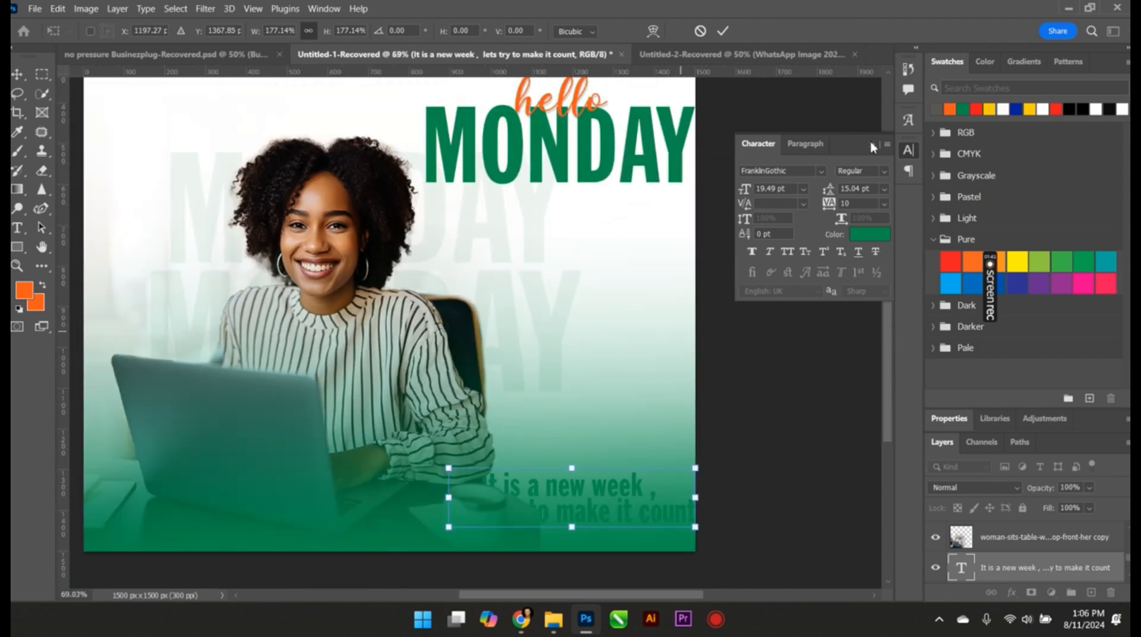
left_click(724, 33)
Raise the tagline's layer above the Businezz plug Logo layer and colour the text white.
left_click_drag(1024, 567, 1004, 531)
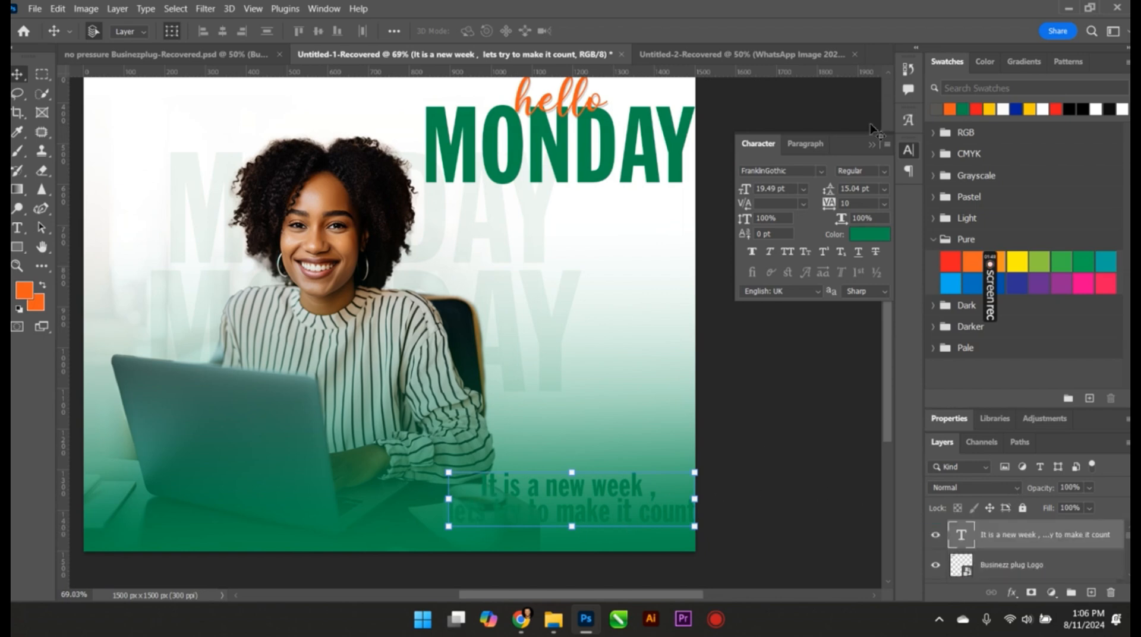
left_click(1005, 110)
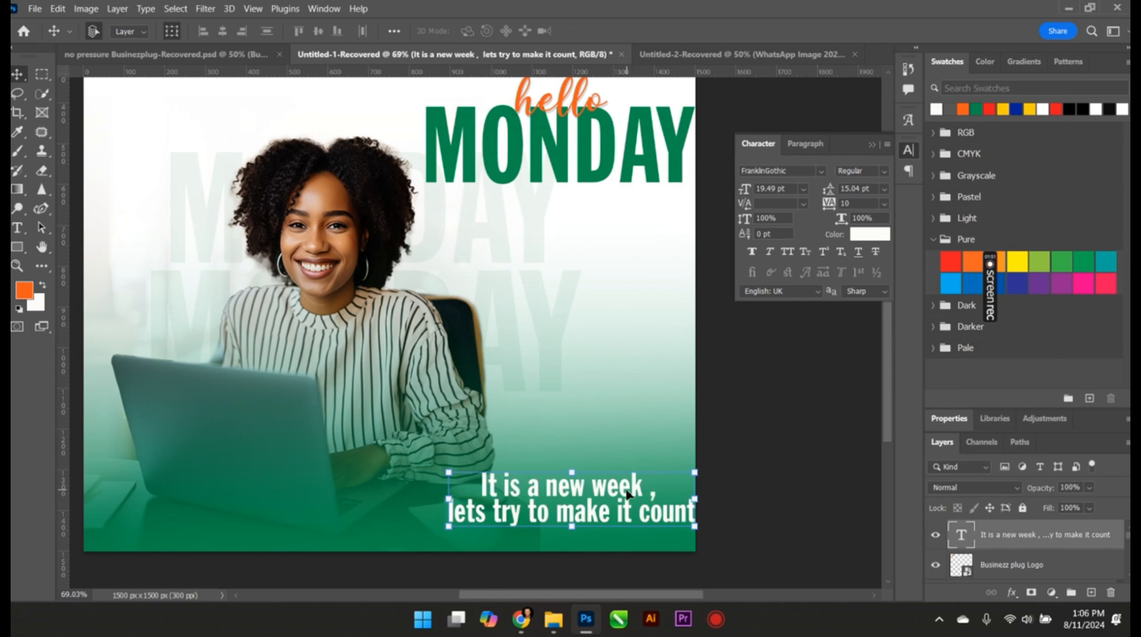
Change the tagline's font to Euffrat.
scroll(674, 523, "down", 2)
left_click(821, 171)
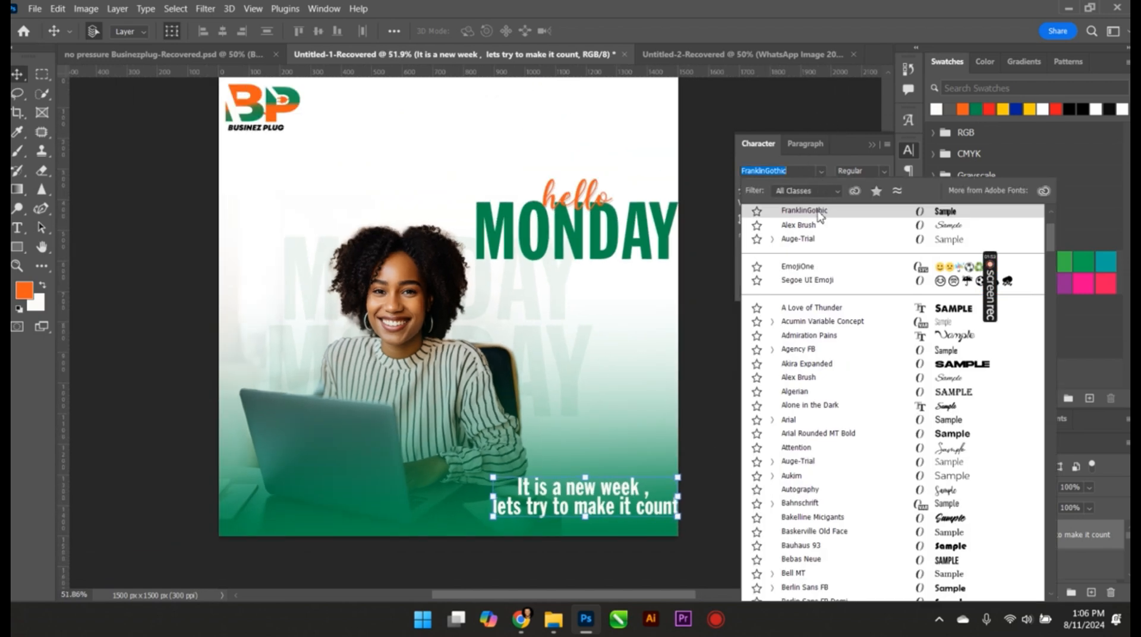
scroll(832, 232, "up", 3)
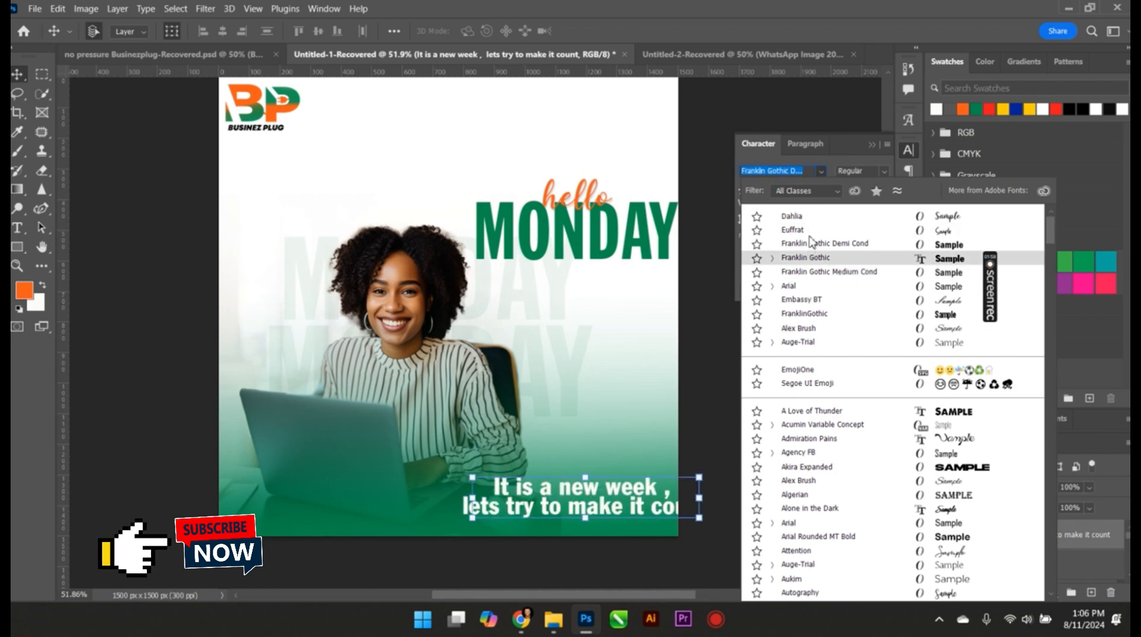
left_click(812, 235)
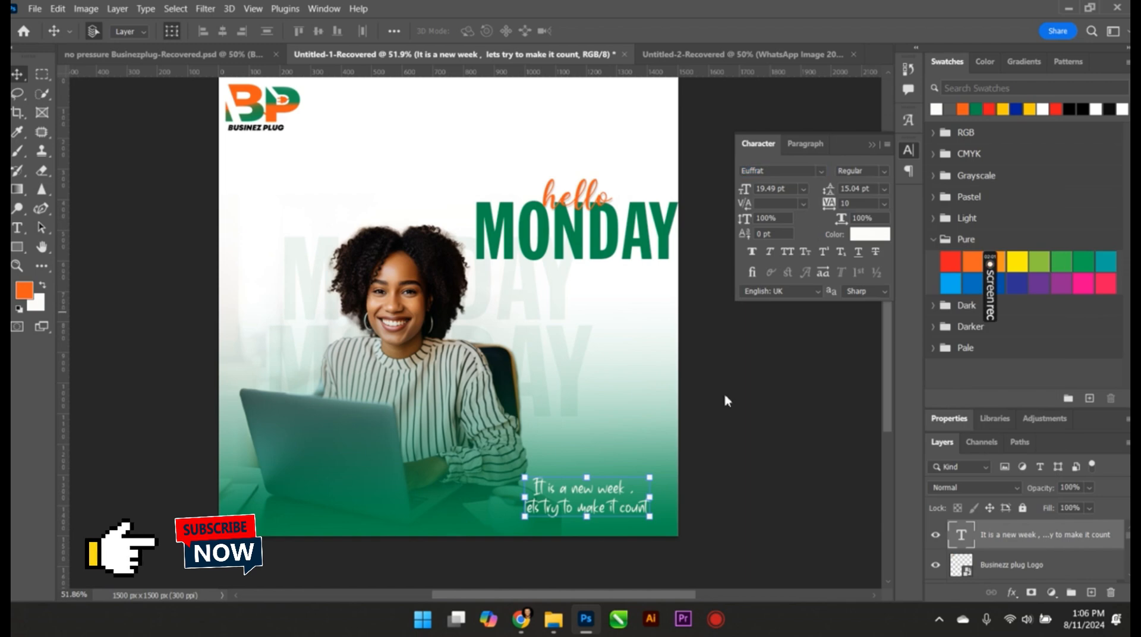
scroll(634, 473, "up", 5)
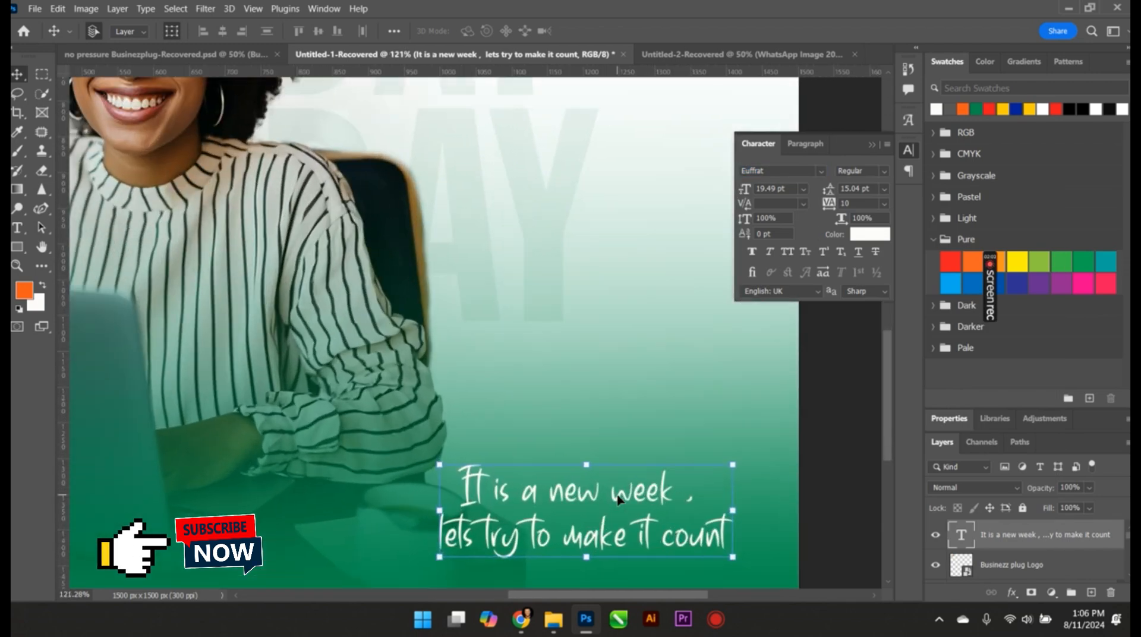
Move the tagline slightly up within the green area and enlarge it to about 114%, reaching the flyer's right edge.
left_click_drag(627, 495, 652, 485)
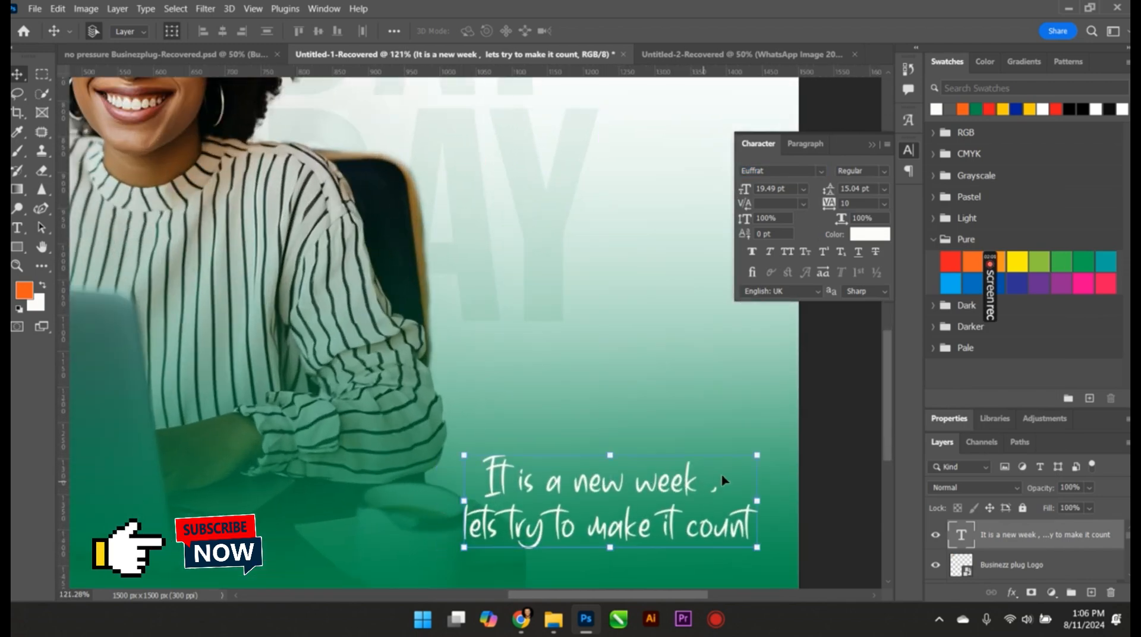
left_click_drag(761, 456, 798, 430)
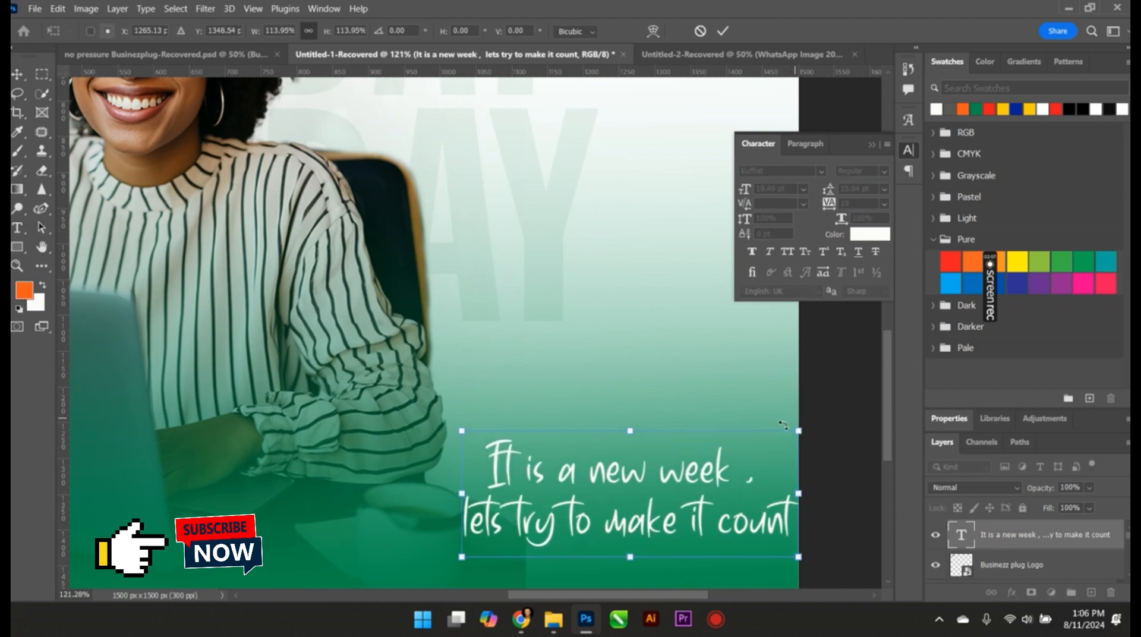
scroll(510, 541, "up", 2)
key("Return")
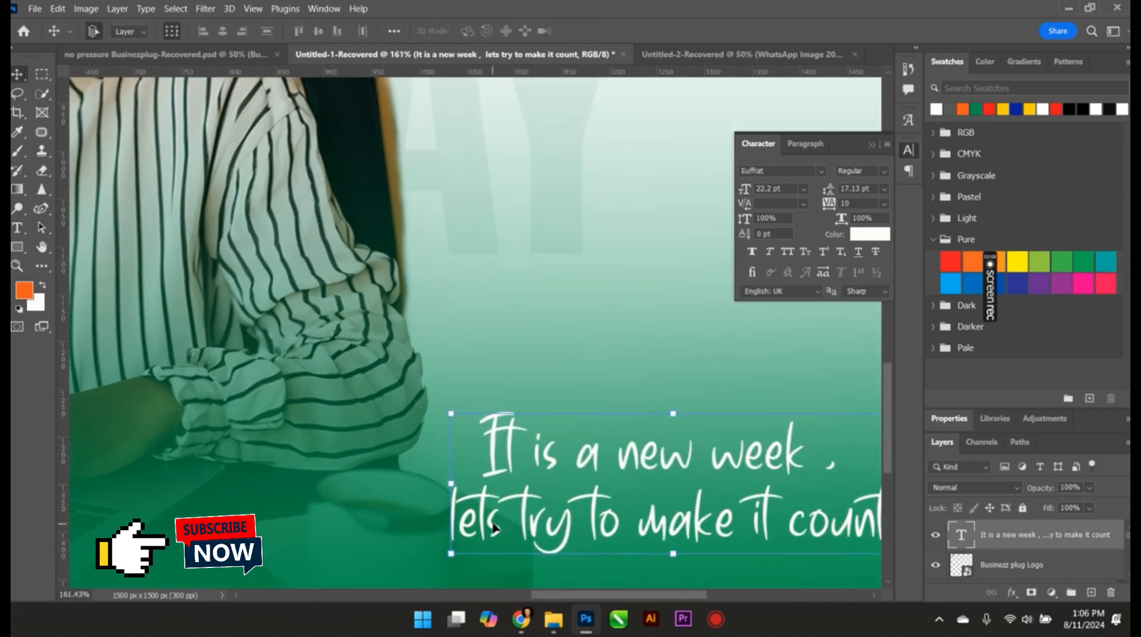
Correct "lets" to "let's" in the tagline, add a full stop after "count", and commit the text.
double_click(493, 510)
left_click(495, 502)
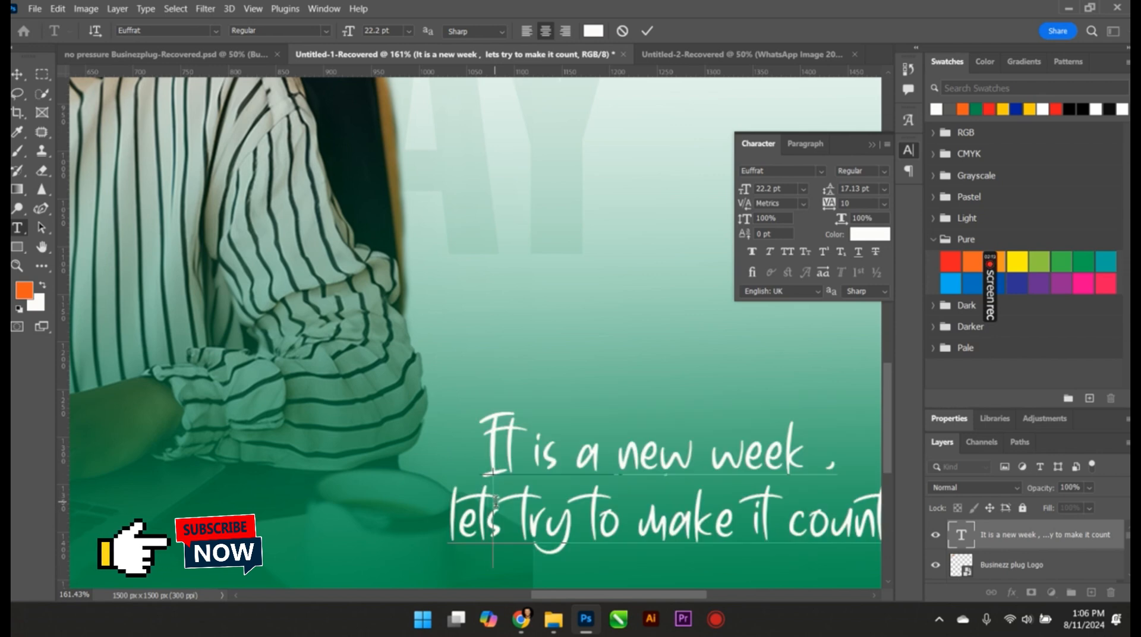
type("'")
scroll(496, 501, "down", 6)
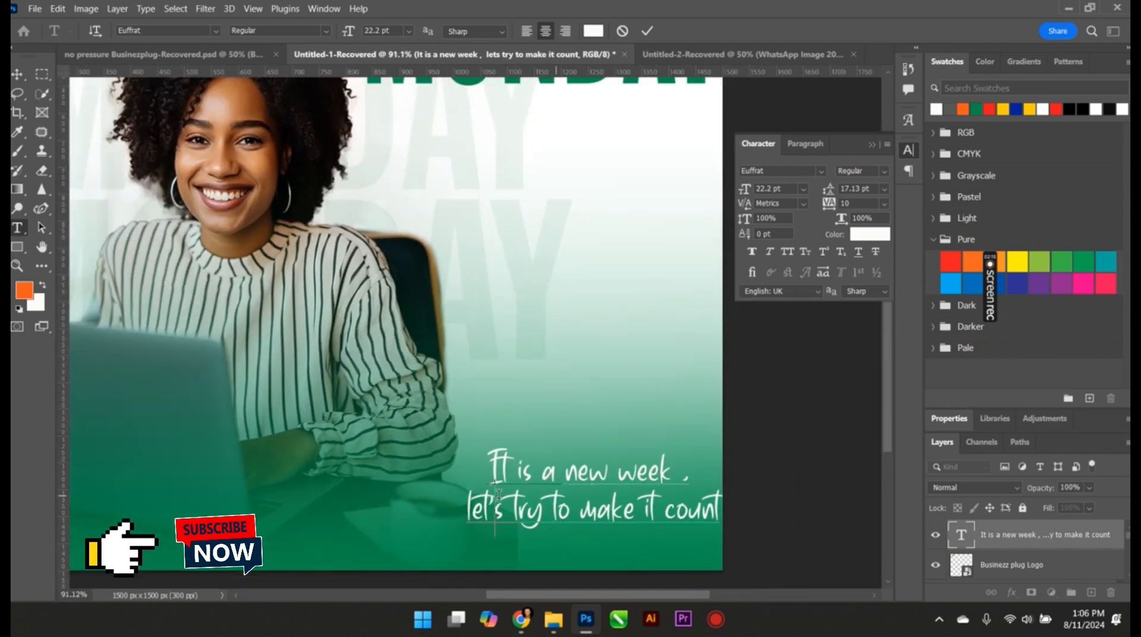
scroll(543, 480, "up", 4)
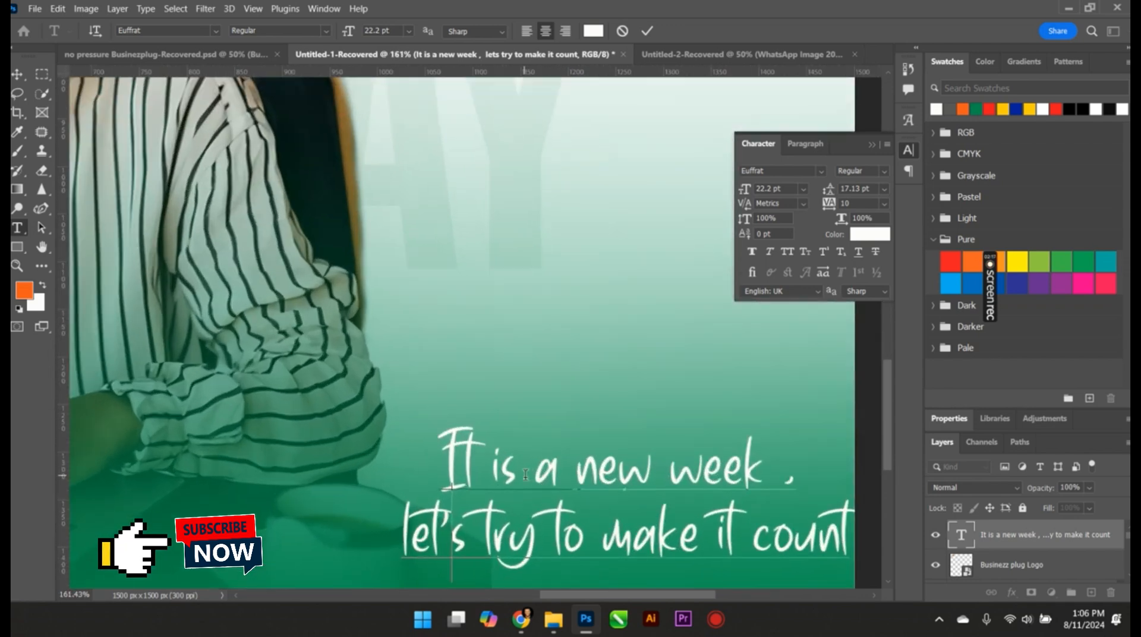
scroll(523, 473, "down", 3)
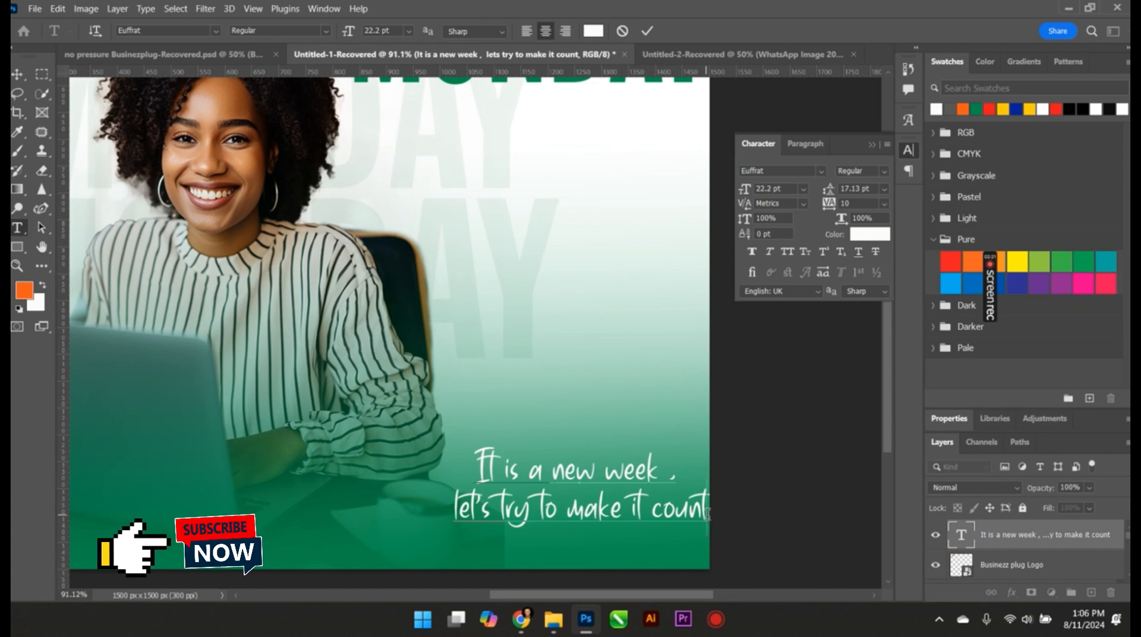
type(".")
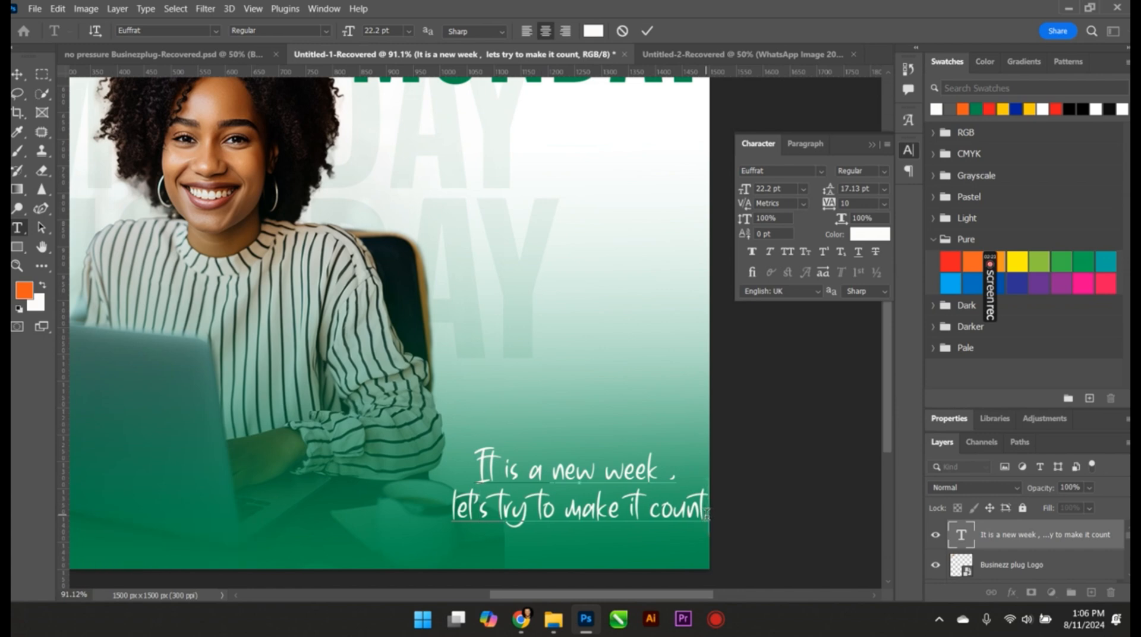
left_click(650, 32)
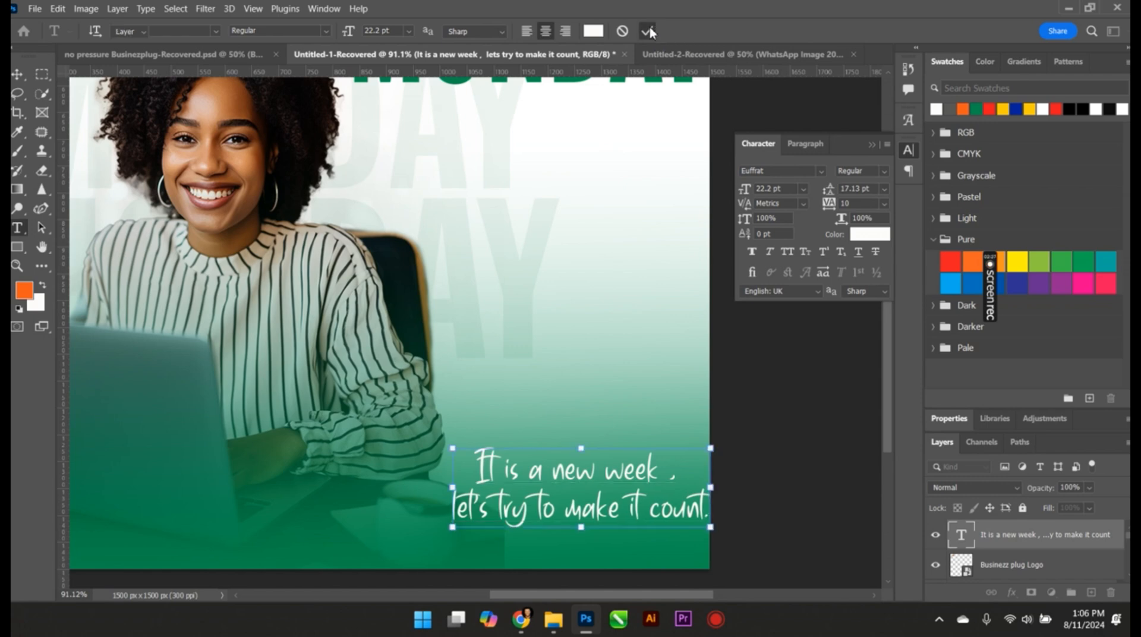
key("v")
scroll(476, 416, "down", 2)
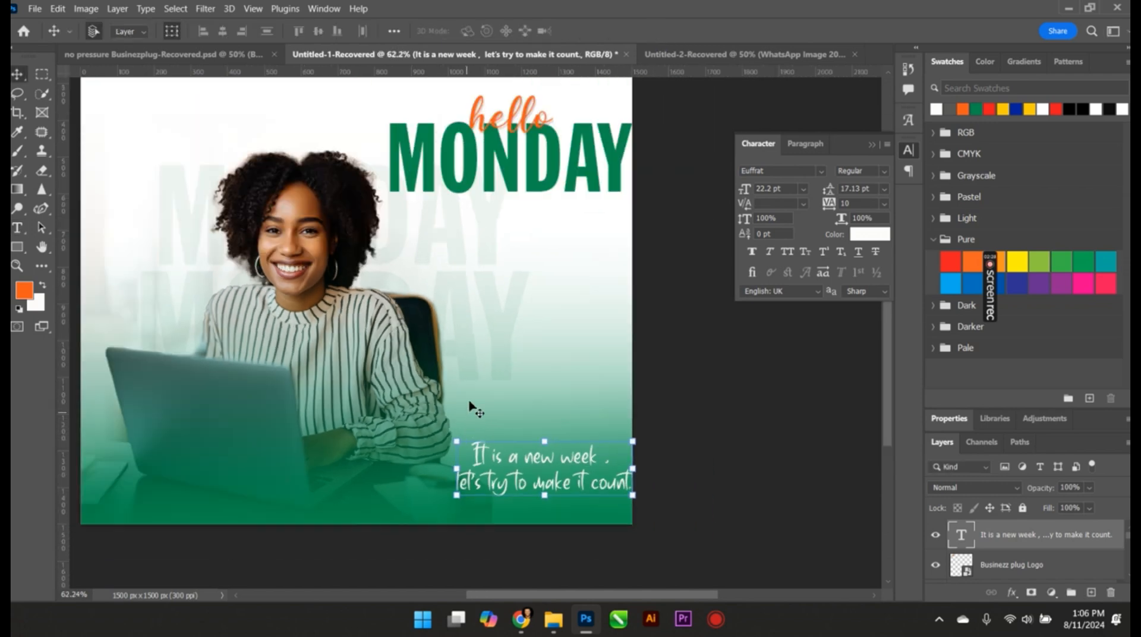
left_click(17, 229)
scroll(438, 383, "down", 3)
scroll(503, 453, "up", 2)
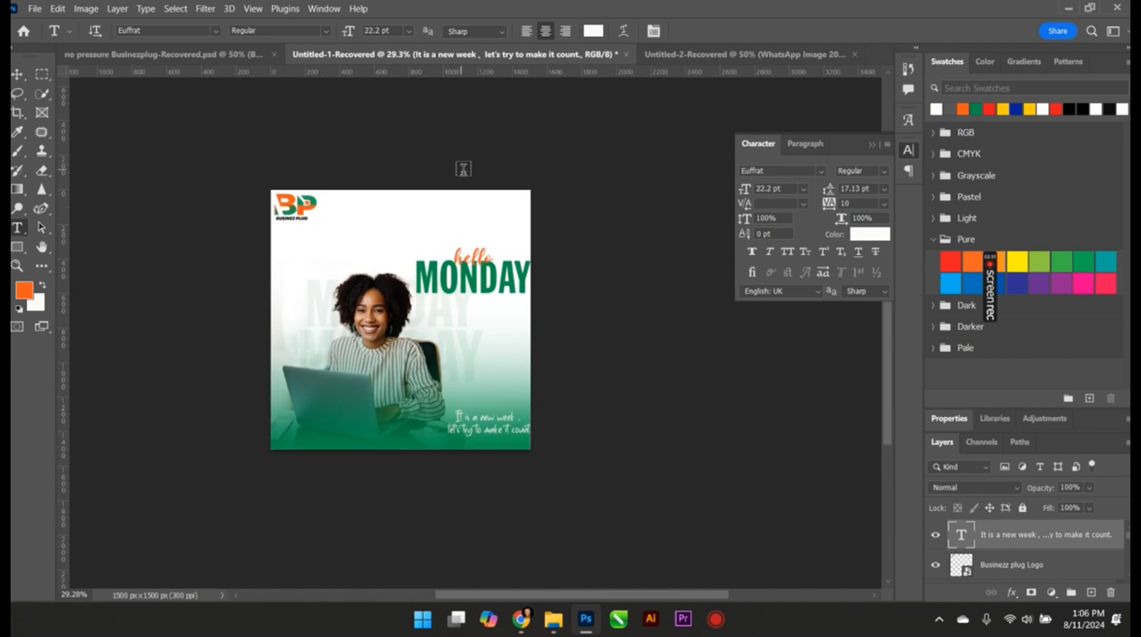
scroll(503, 453, "down", 2)
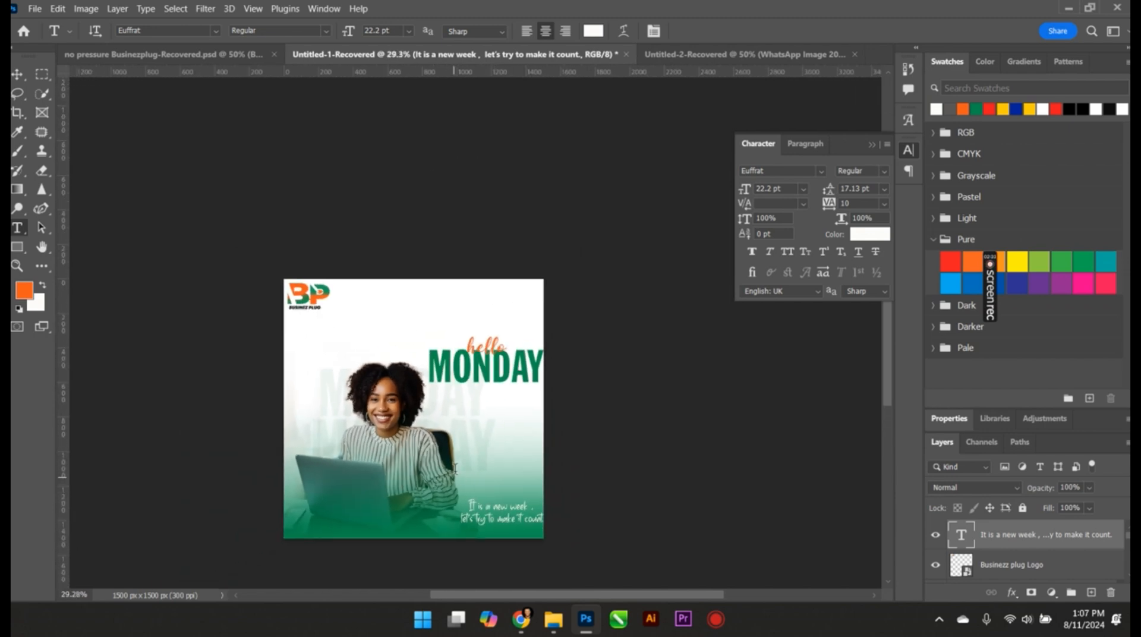
scroll(455, 467, "up", 2)
scroll(473, 375, "up", 3)
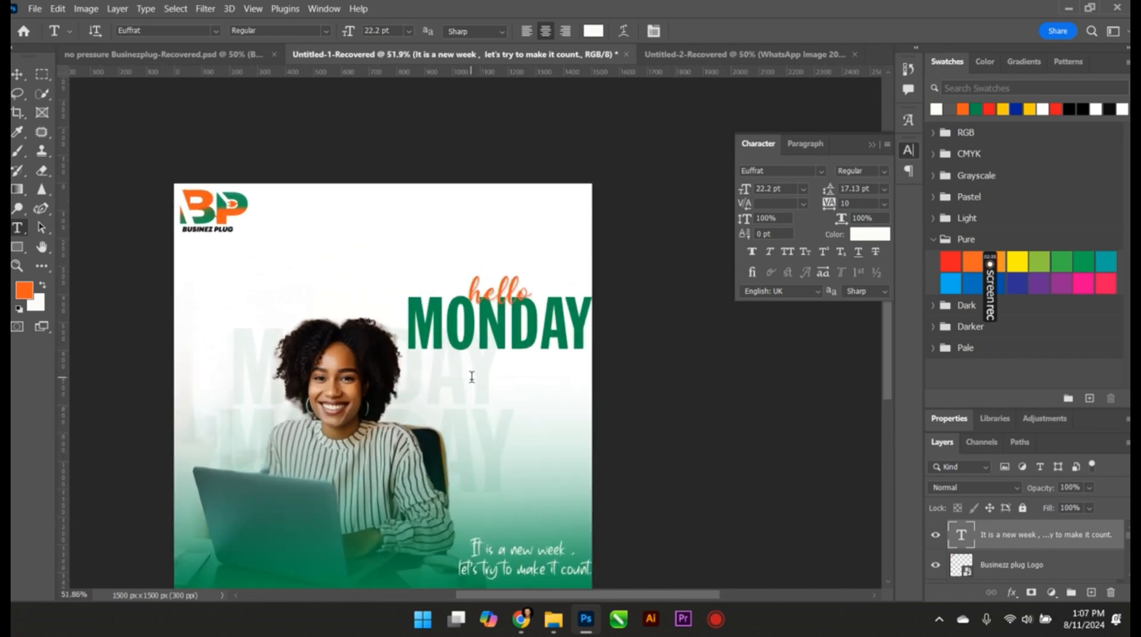
scroll(472, 374, "down", 4)
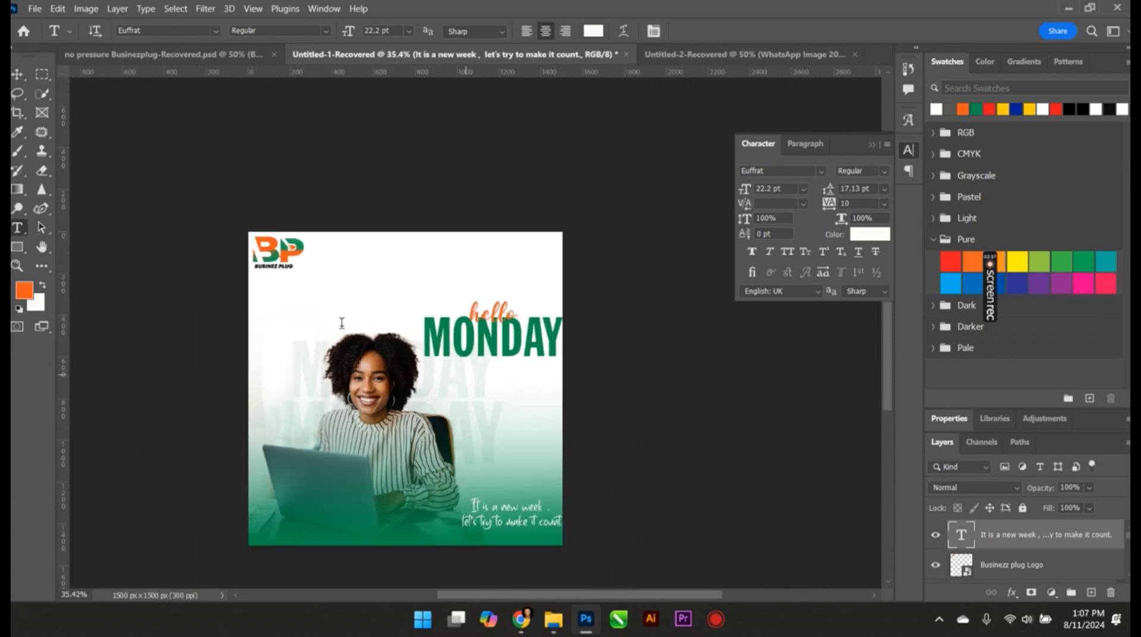
left_click(283, 297)
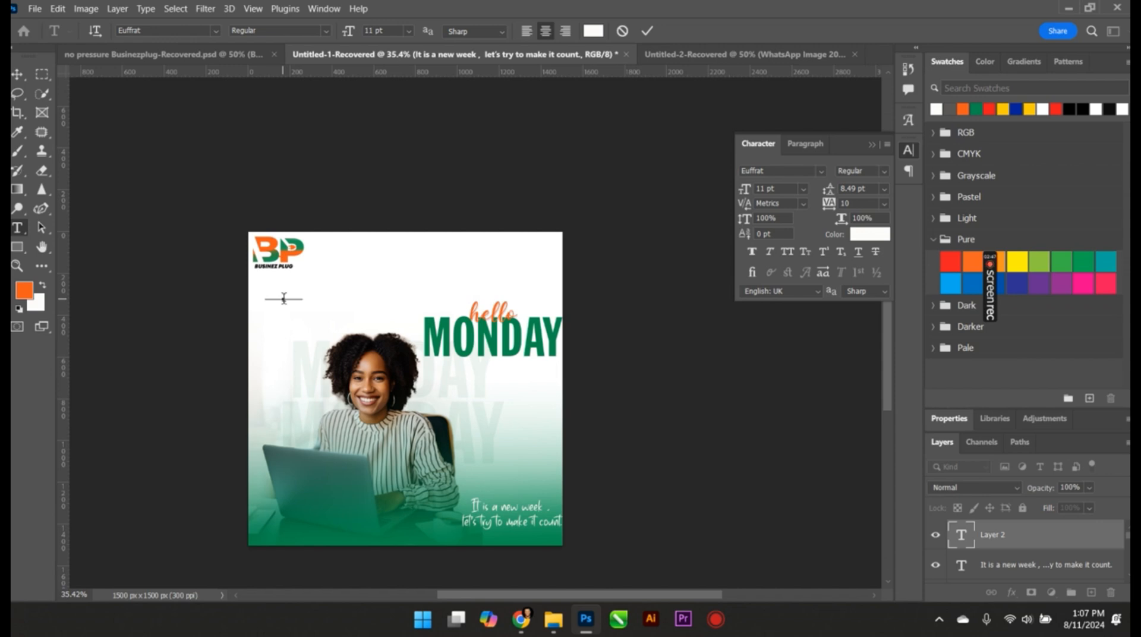
left_click(624, 31)
left_click(18, 73)
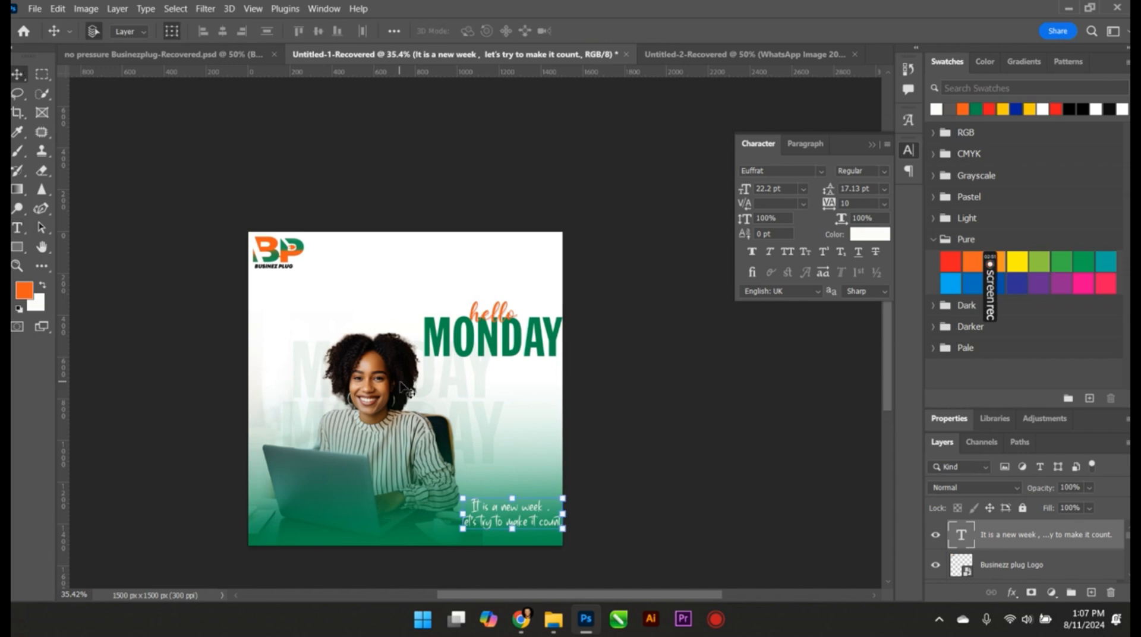
Tighten the tagline's letter tracking to -10.
scroll(523, 554, "up", 3)
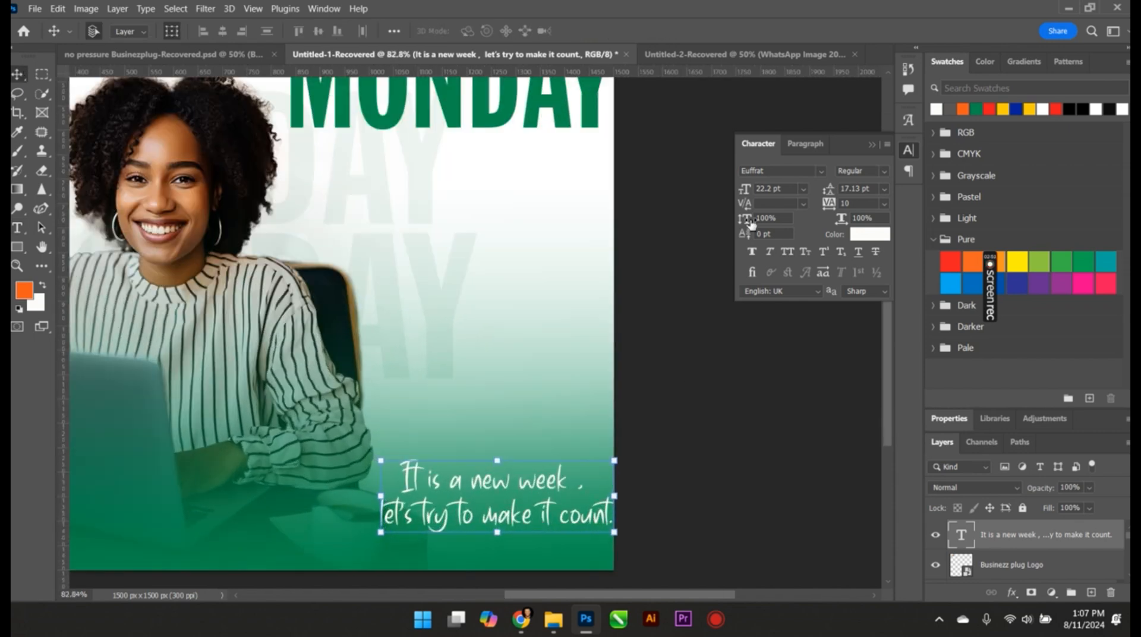
scroll(856, 206, "up", 2)
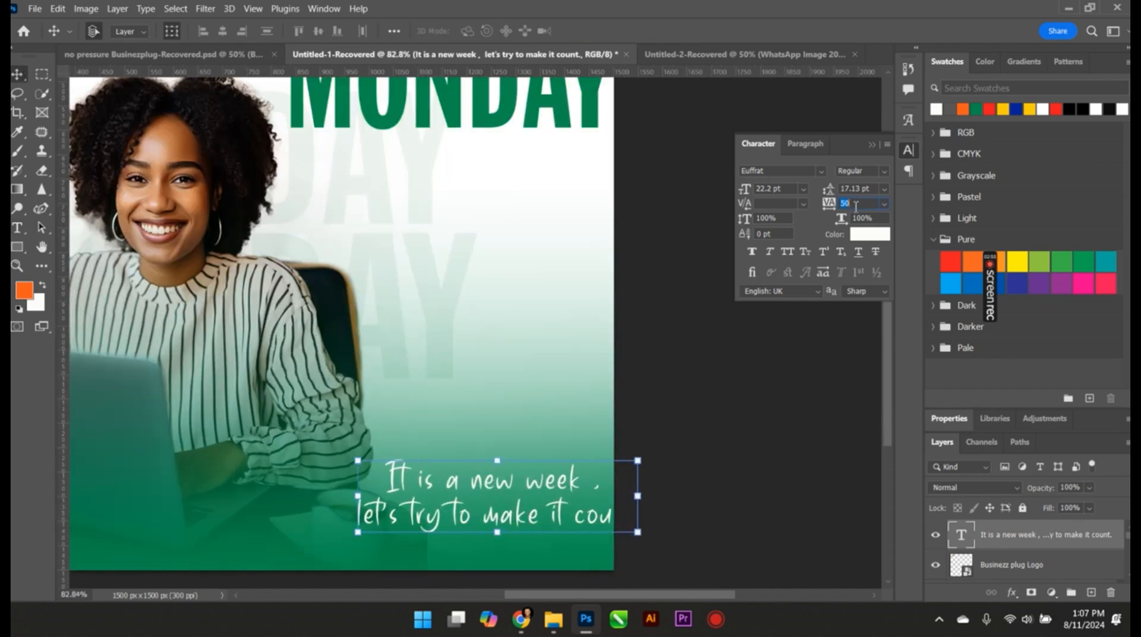
scroll(856, 205, "down", 6)
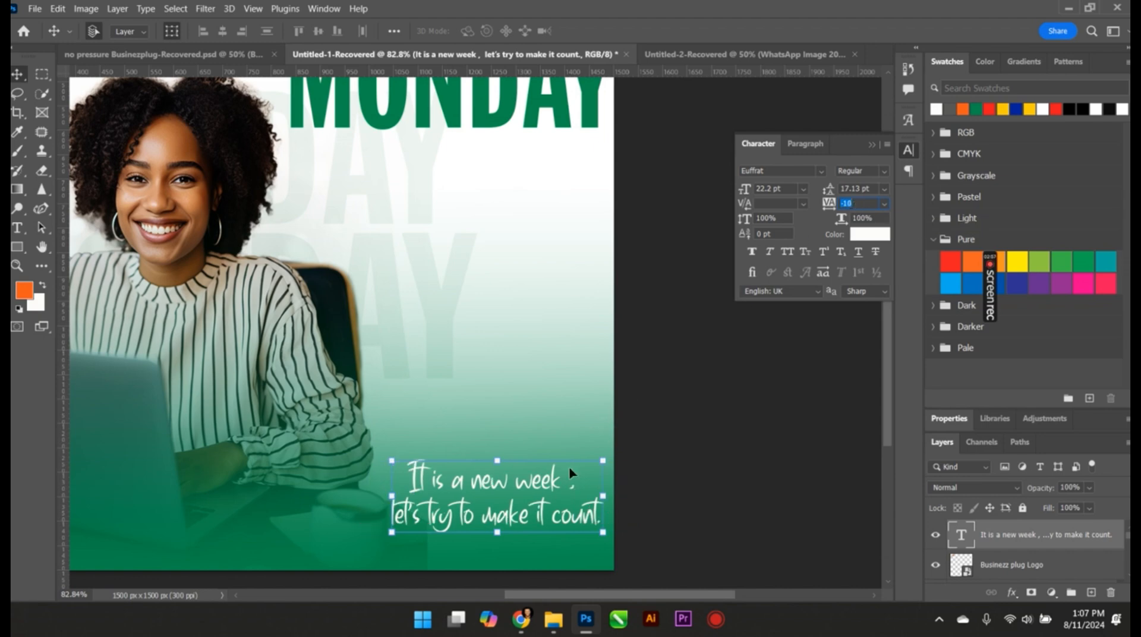
Enlarge the tagline to about 116% and place it near the flyer's bottom edge with a margin on the right.
left_click_drag(504, 517, 494, 546)
key("ctrl+z")
left_click_drag(392, 462, 326, 419)
left_click_drag(454, 500, 461, 544)
scroll(476, 495, "down", 8)
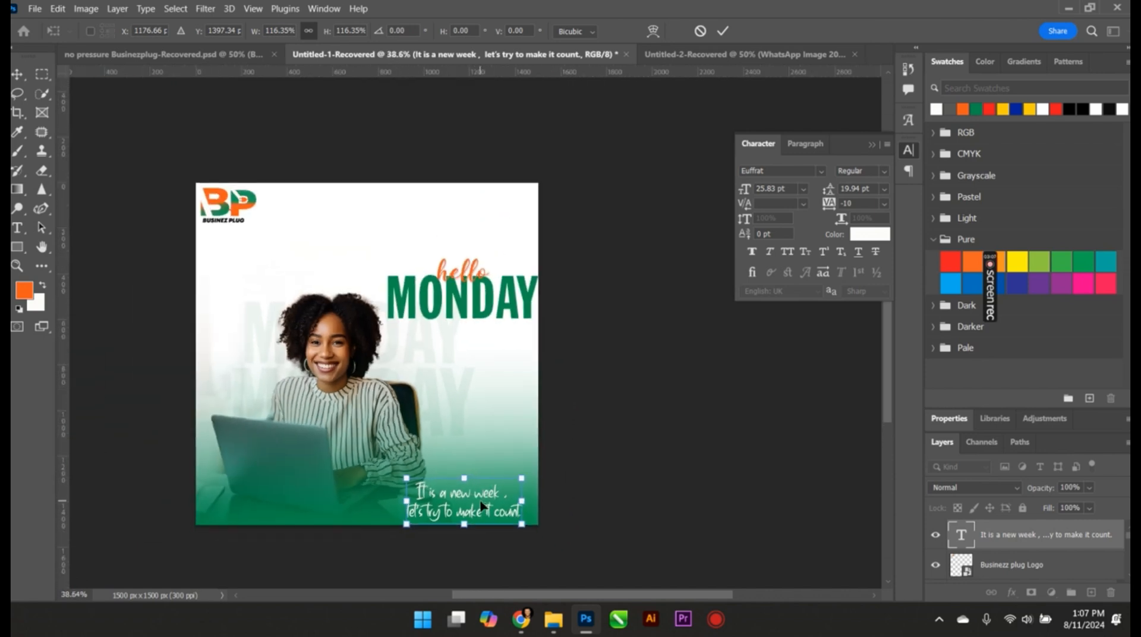
scroll(481, 506, "up", 2)
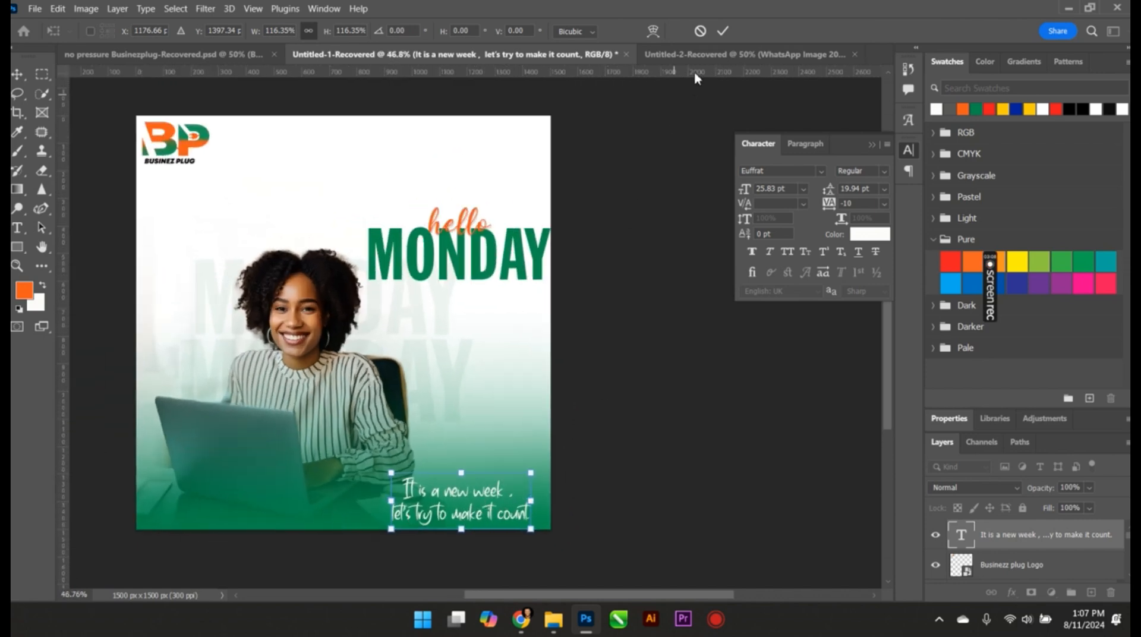
left_click(721, 31)
Duplicate the green gradient layer, Layer 1, in place to strengthen the green fade.
left_click(355, 515)
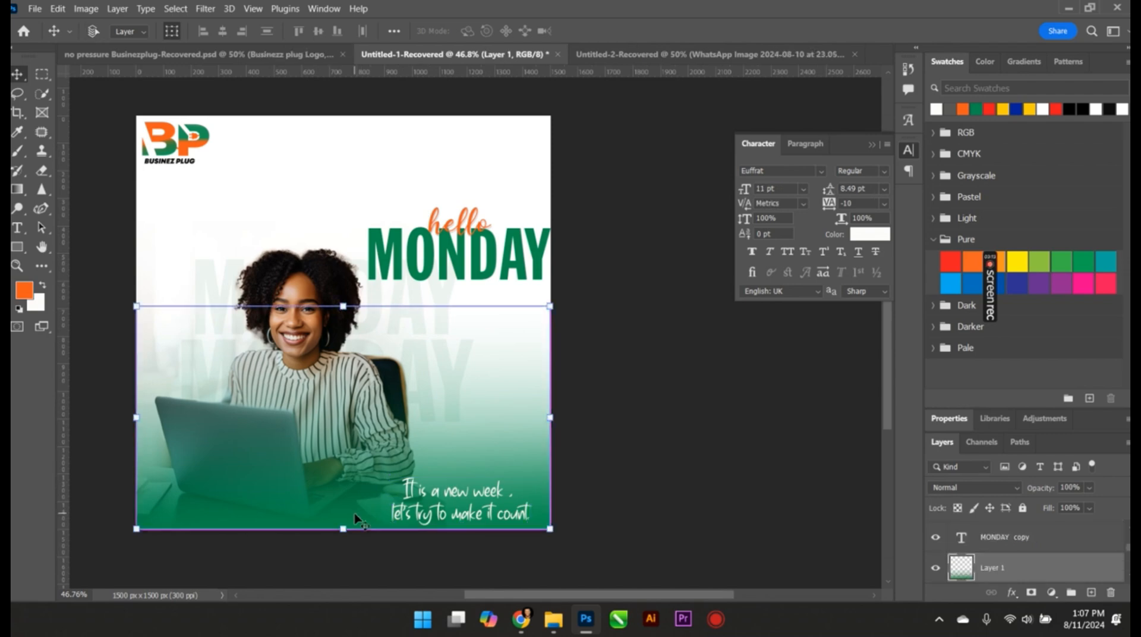
left_click(355, 515, "alt")
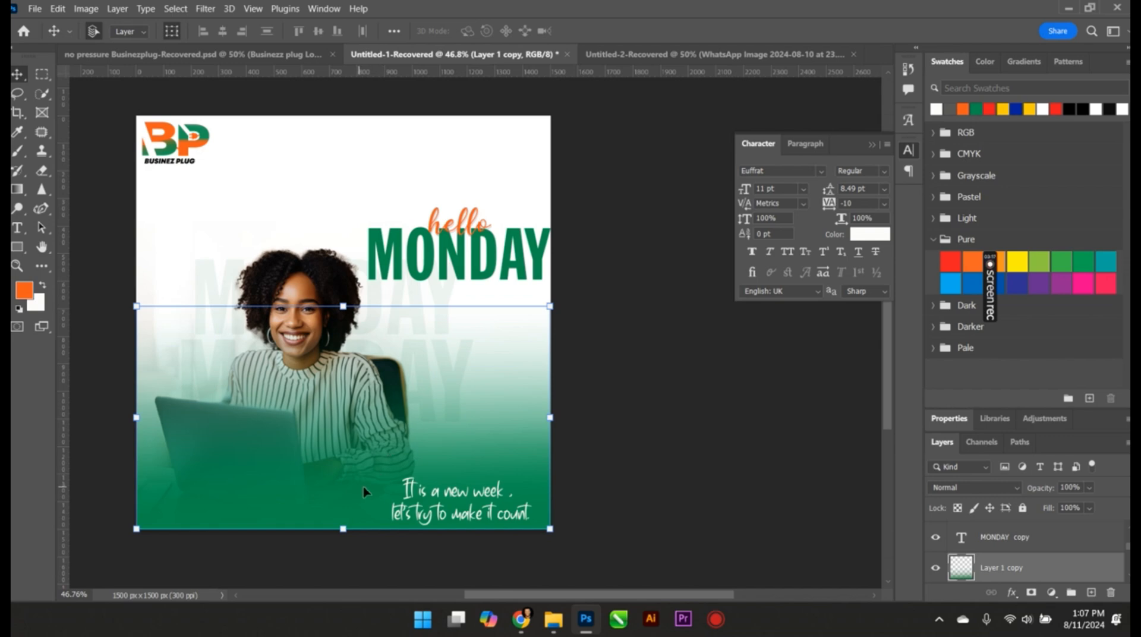
scroll(364, 491, "down", 2)
scroll(356, 493, "up", 3)
scroll(330, 492, "down", 3)
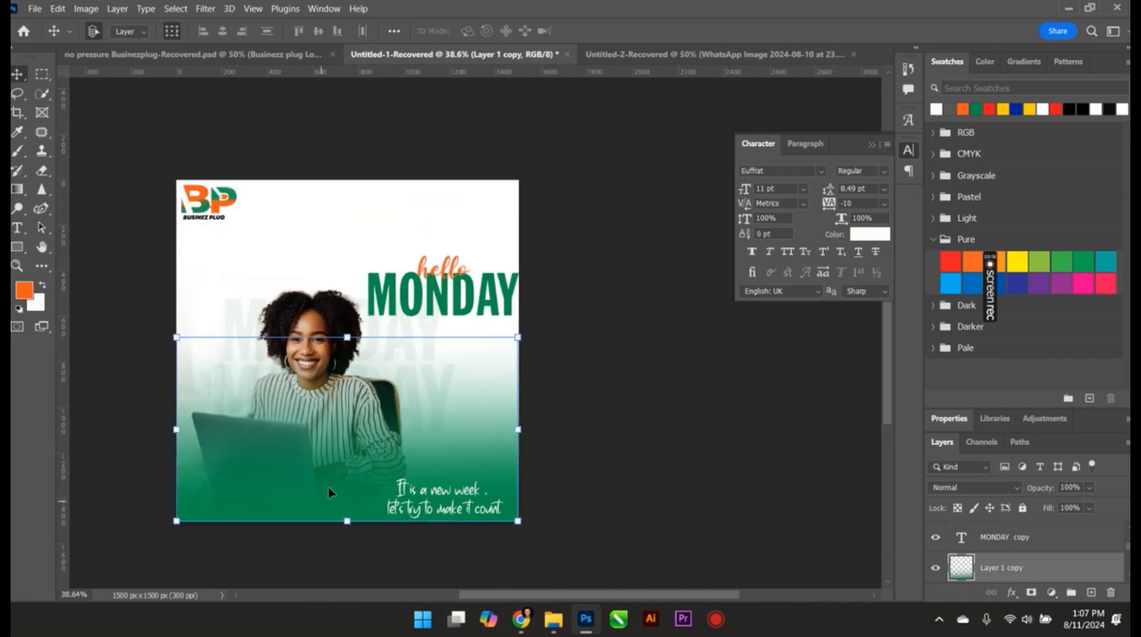
Select both green gradient layers and nudge them down until their upper edge reaches the woman's chin.
scroll(992, 567, "down", 1)
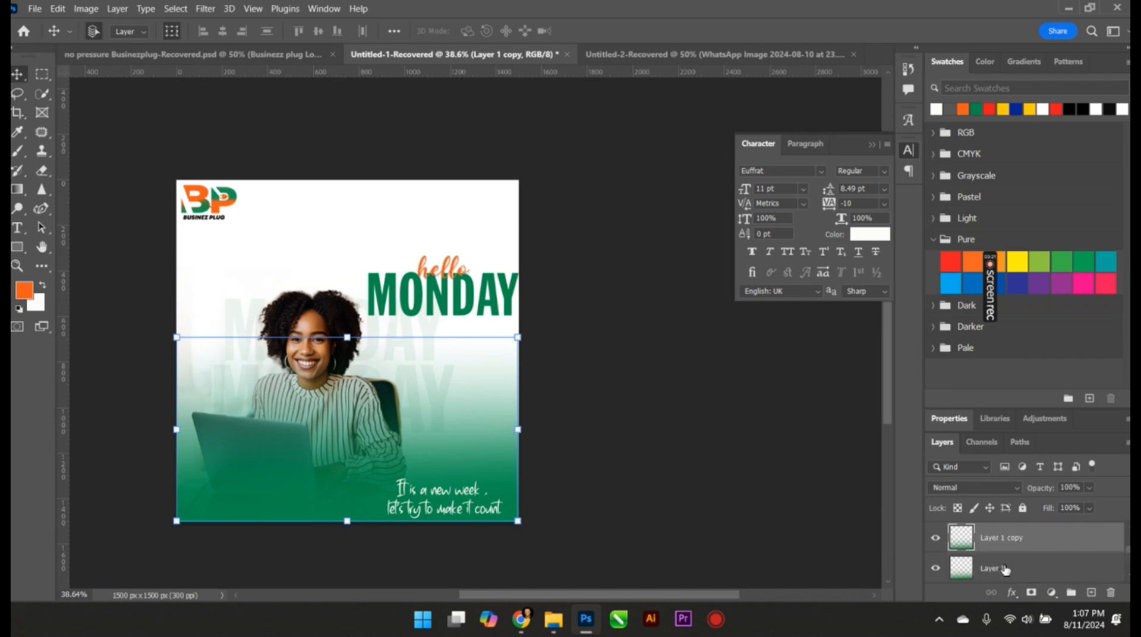
scroll(1001, 556, "up", 1)
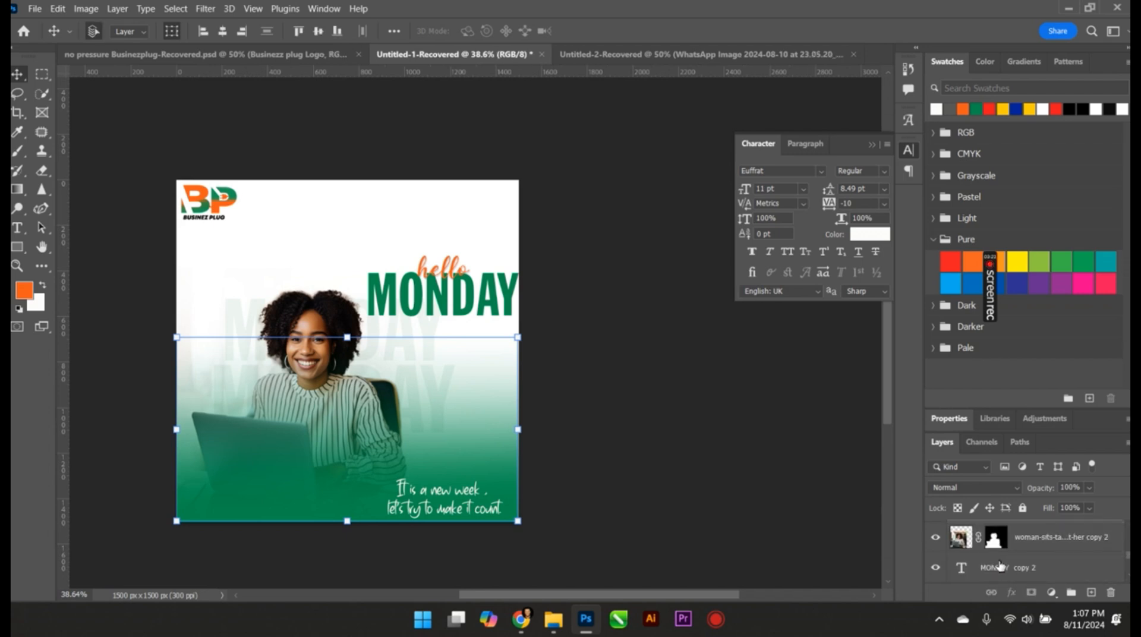
scroll(1010, 550, "up", 1)
scroll(1011, 547, "up", 4)
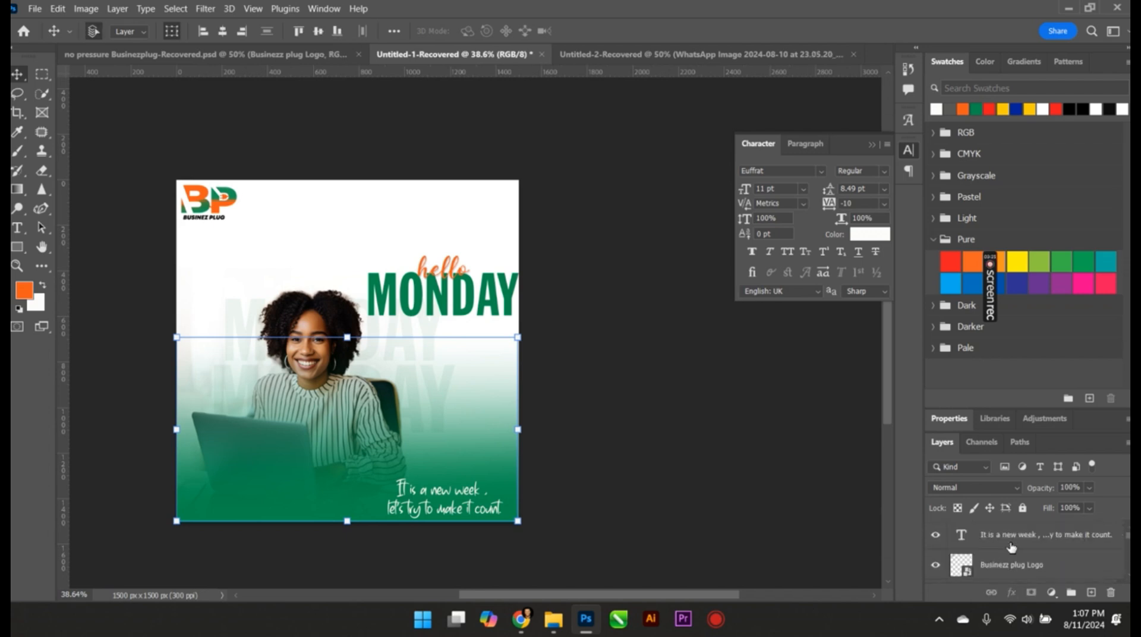
key("shift+Down")
key("shift+Down")
key("shift+Down")
key("shift+Down")
key("shift+Down")
key("shift+Down")
key("shift+Down")
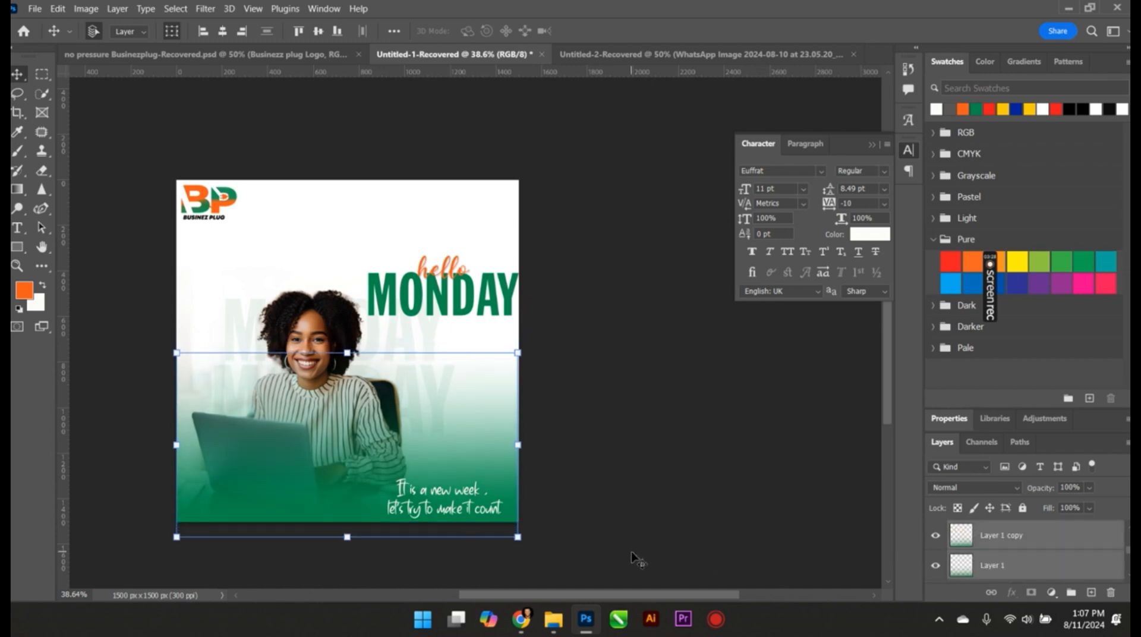
key("shift+Down")
key("shift+Down")
key("shift+Down")
key("shift+Down")
key("shift+Down")
key("shift+Down")
key("shift+Down")
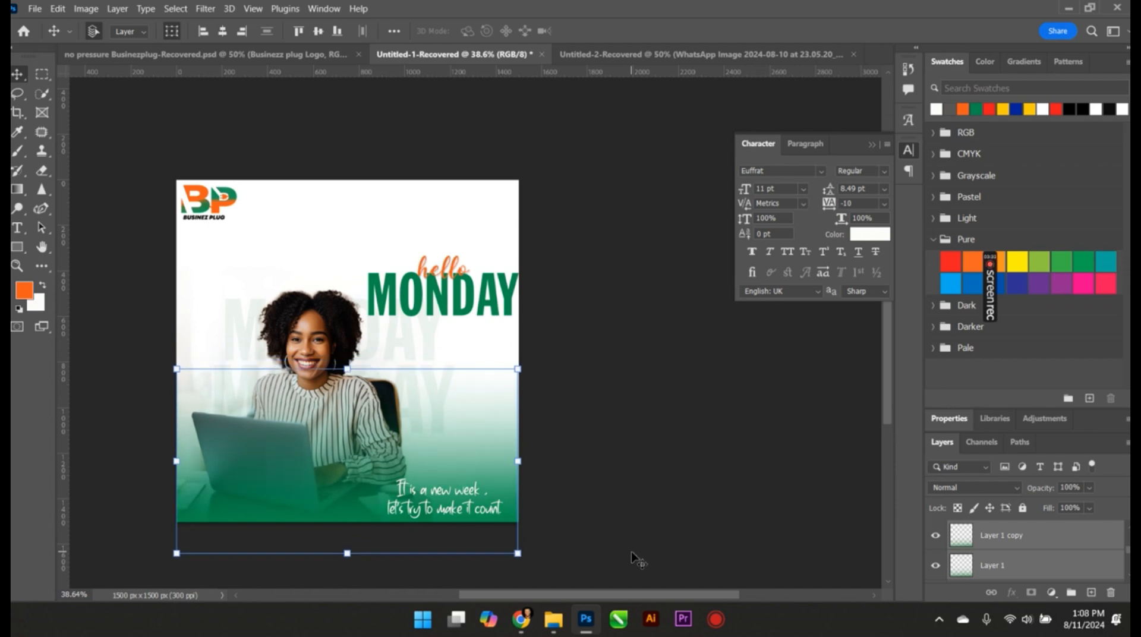
scroll(360, 455, "up", 3)
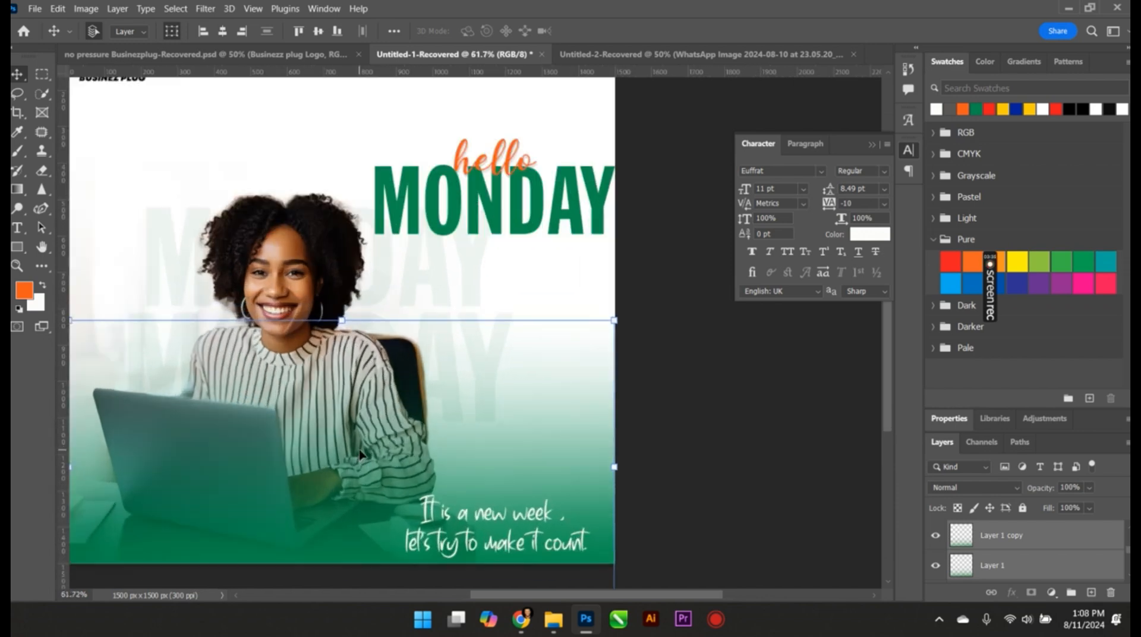
scroll(440, 491, "down", 3)
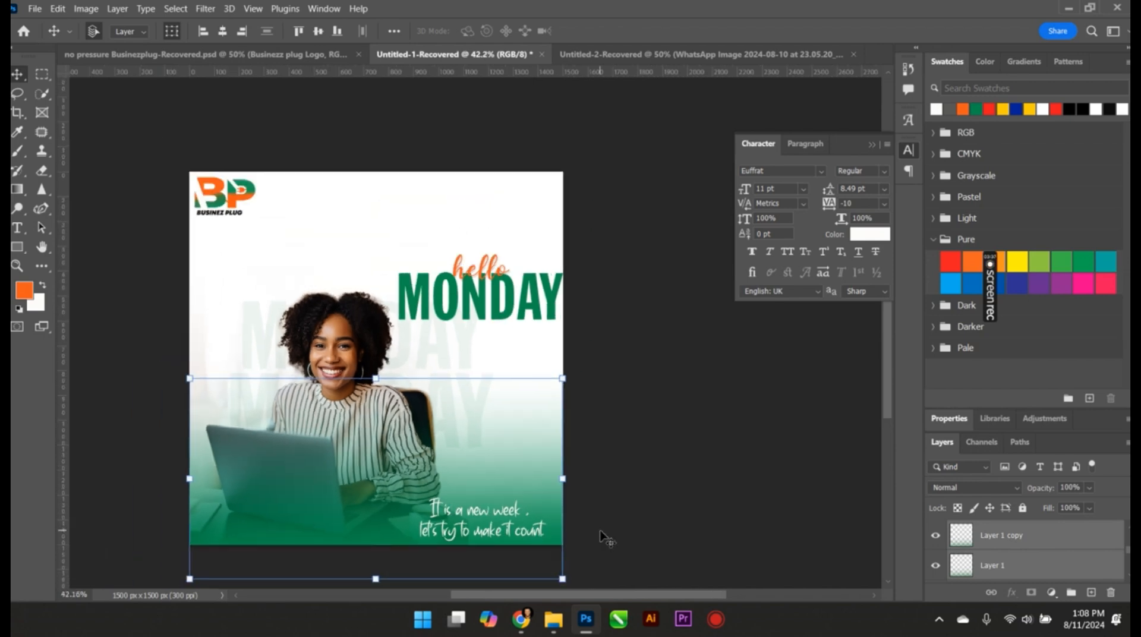
Nudge both gradient layers back up until their lower edge sits just below the canvas edge.
key("shift+Up")
key("shift+Up")
key("shift+Up")
key("shift+Up")
key("shift+Up")
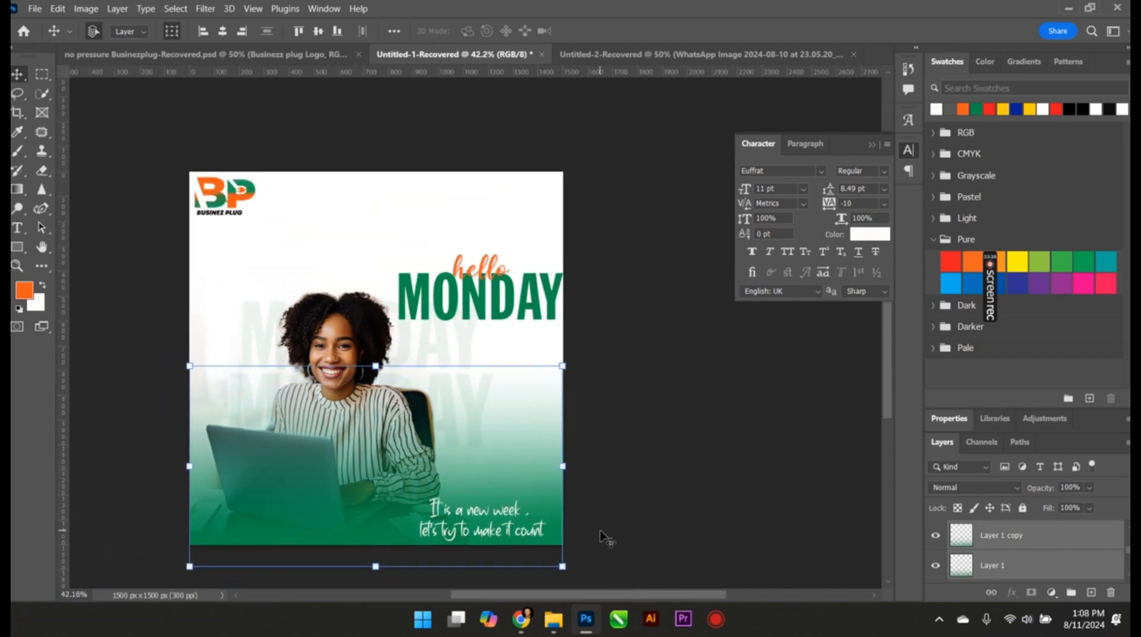
key("shift+Up")
key("shift+Up")
key("shift+Up")
key("shift+Up")
key("shift+Up")
key("shift+Up")
key("shift+Up")
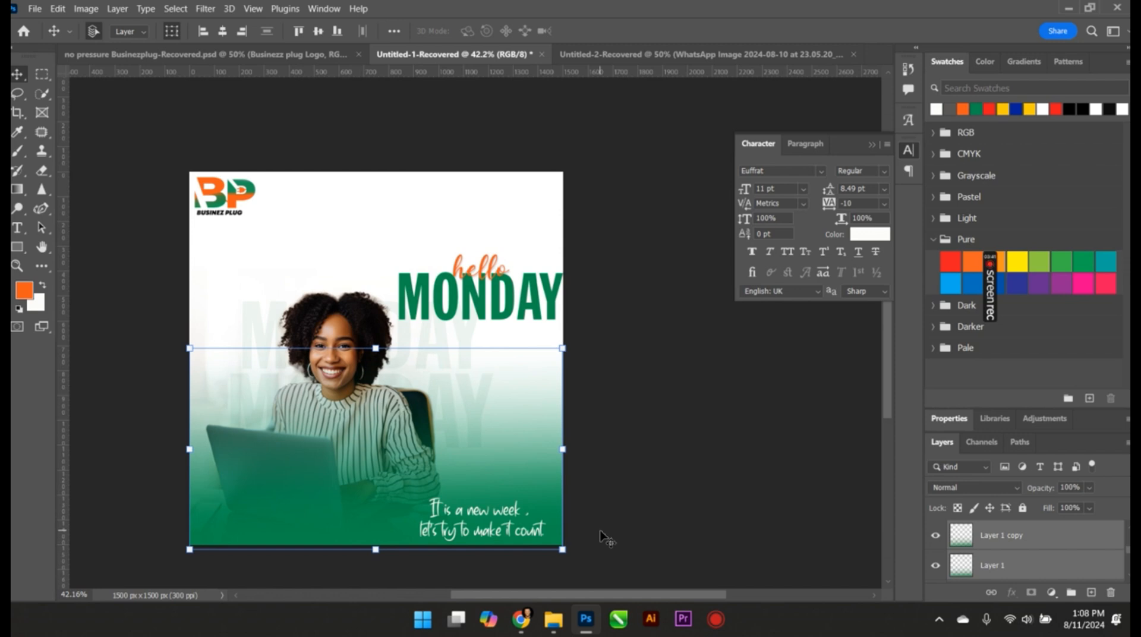
Squash both gradient layers from the top to about 62.59% height at full width and commit the transform.
left_click_drag(376, 348, 384, 427)
scroll(384, 426, "up", 5)
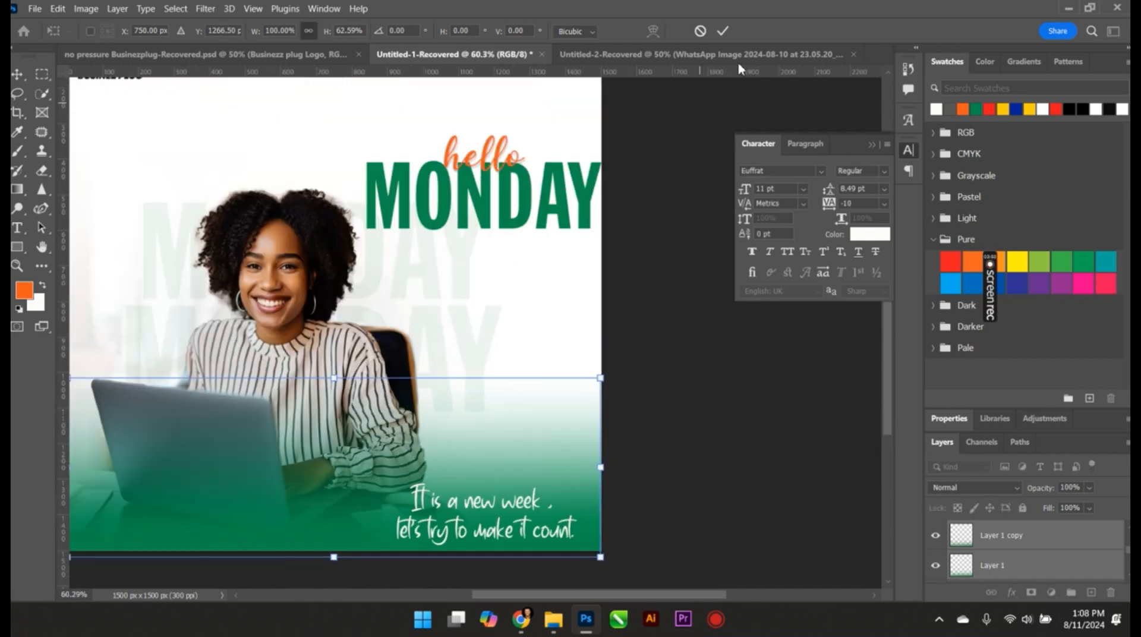
left_click(722, 31)
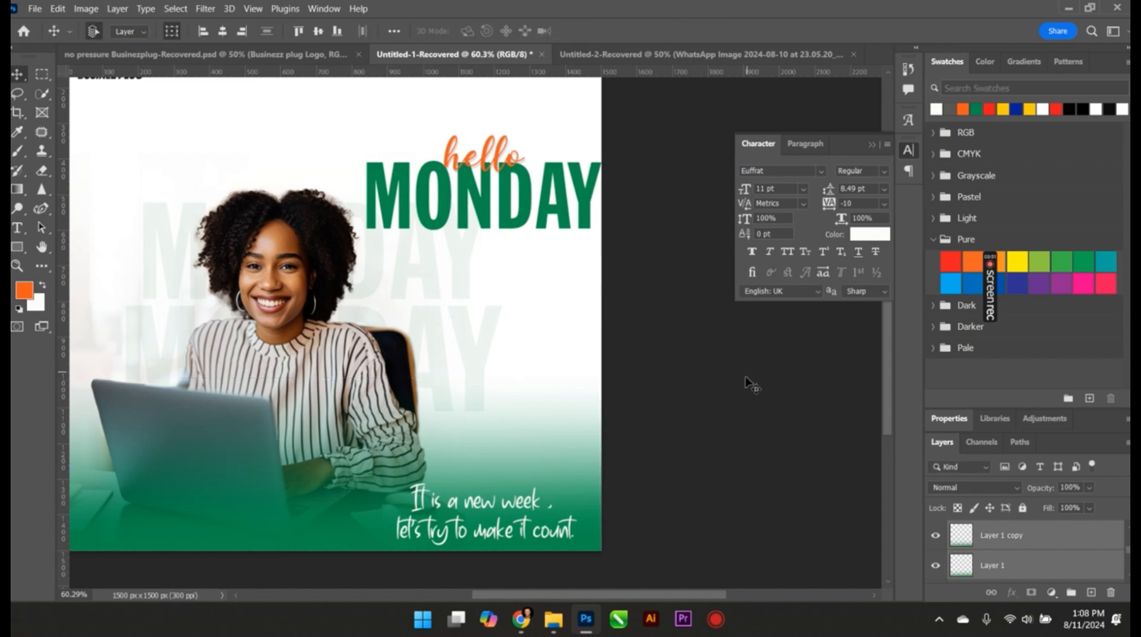
Move the tagline slightly up and to the right, and tighten its leading to 18 pt.
scroll(411, 512, "down", 4)
scroll(339, 556, "up", 10)
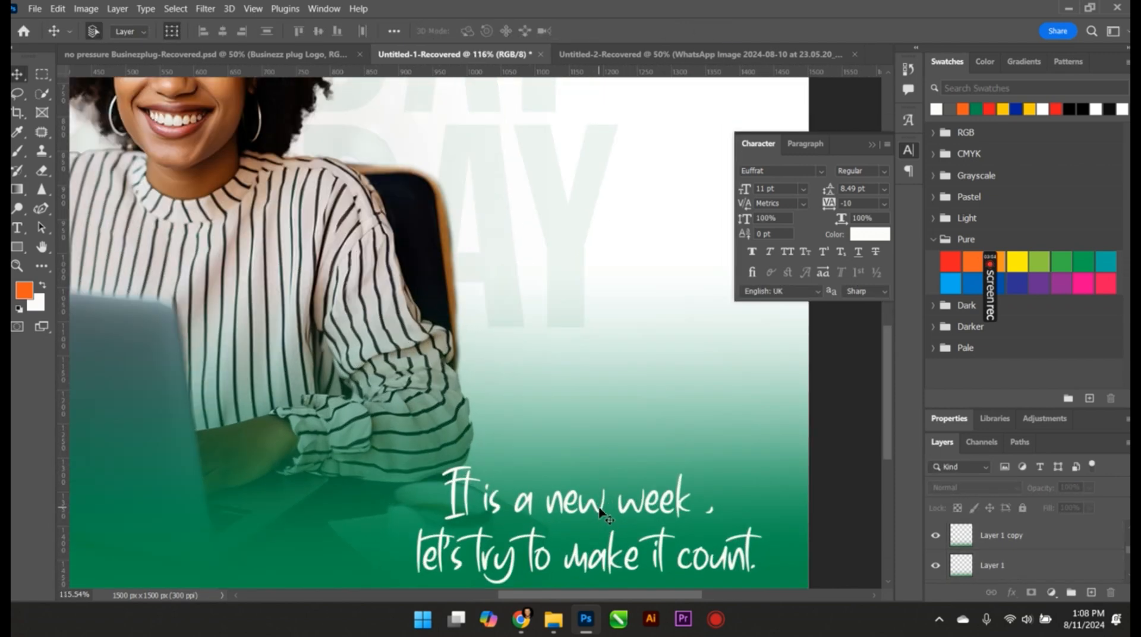
left_click_drag(601, 512, 613, 496)
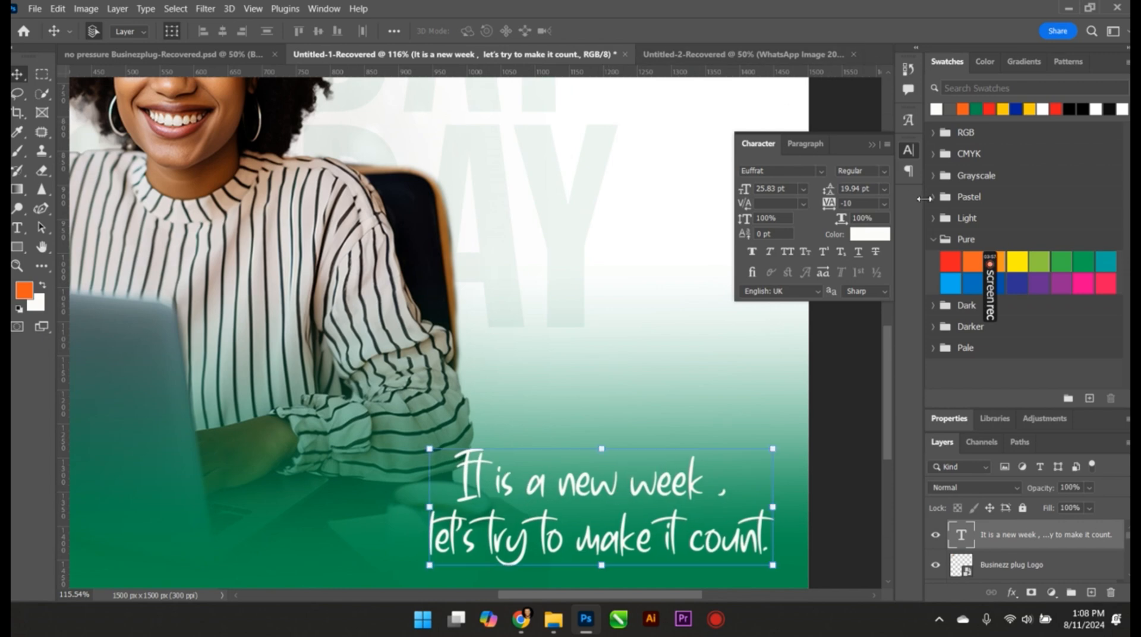
key("Down")
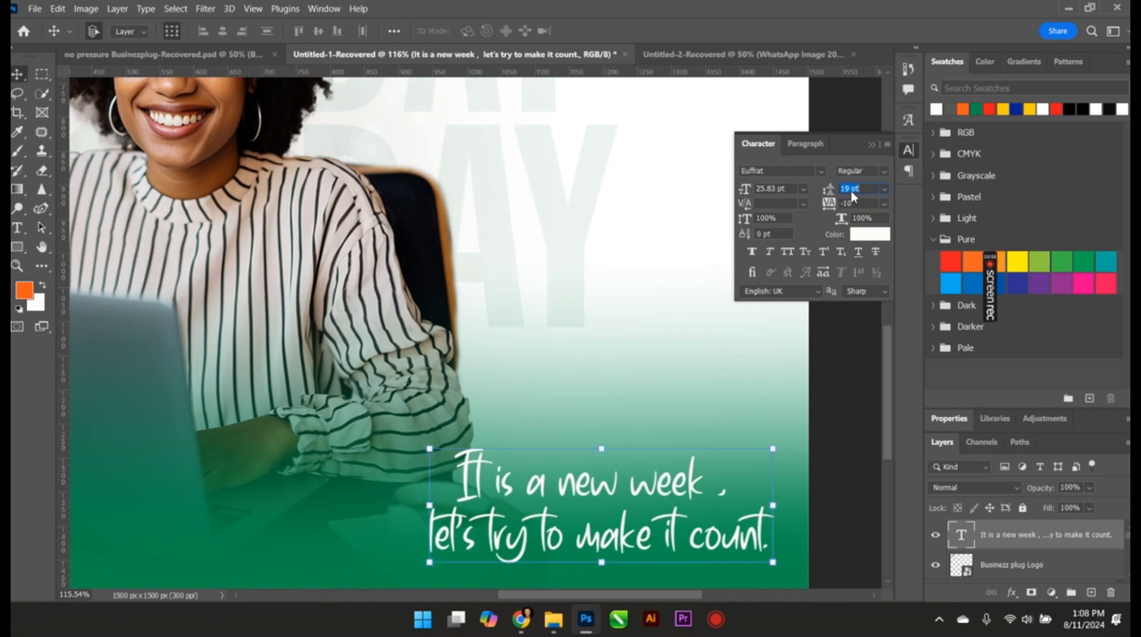
key("Down")
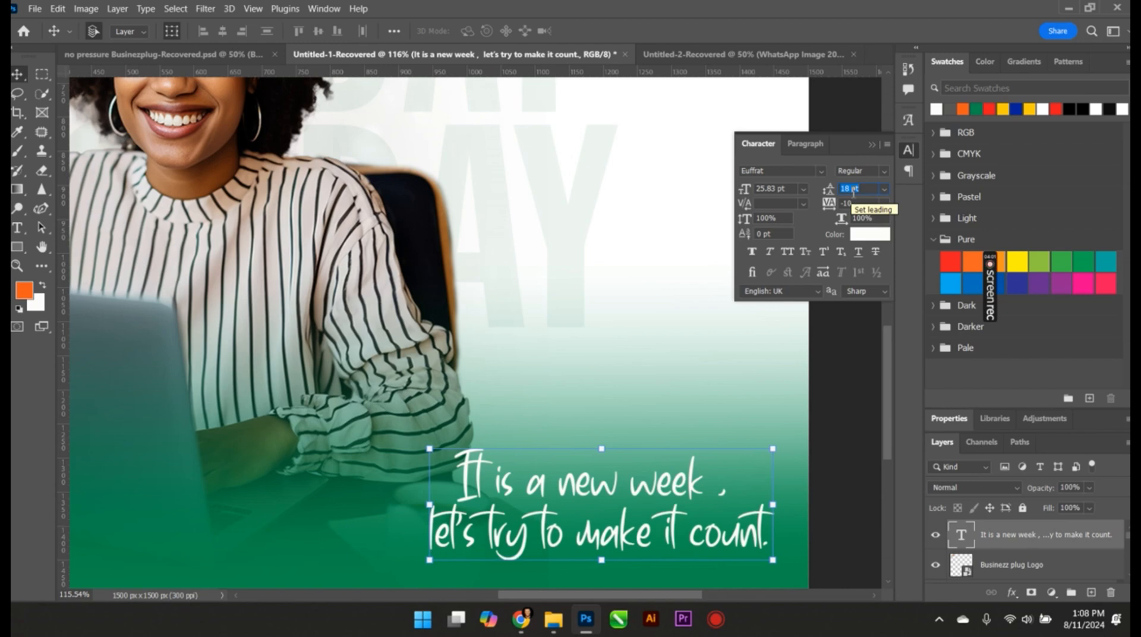
left_click(650, 397)
scroll(649, 397, "down", 10)
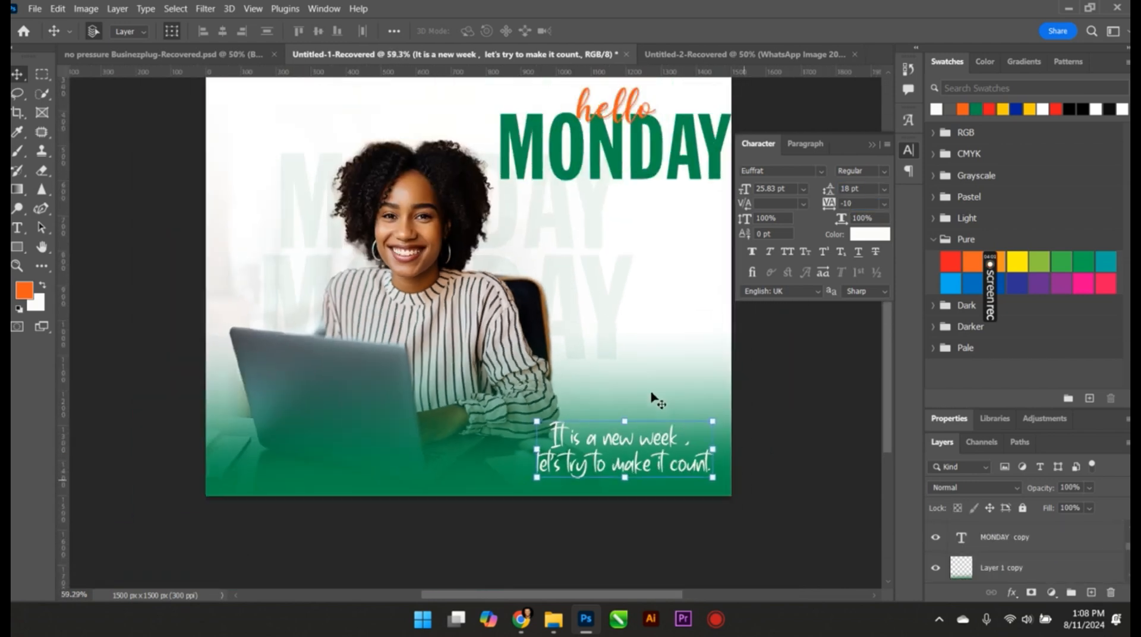
left_click(779, 397)
Select the orange "hello" and green "MONDAY" headline together and move them to the upper centre, just above the woman's head.
scroll(625, 211, "up", 6)
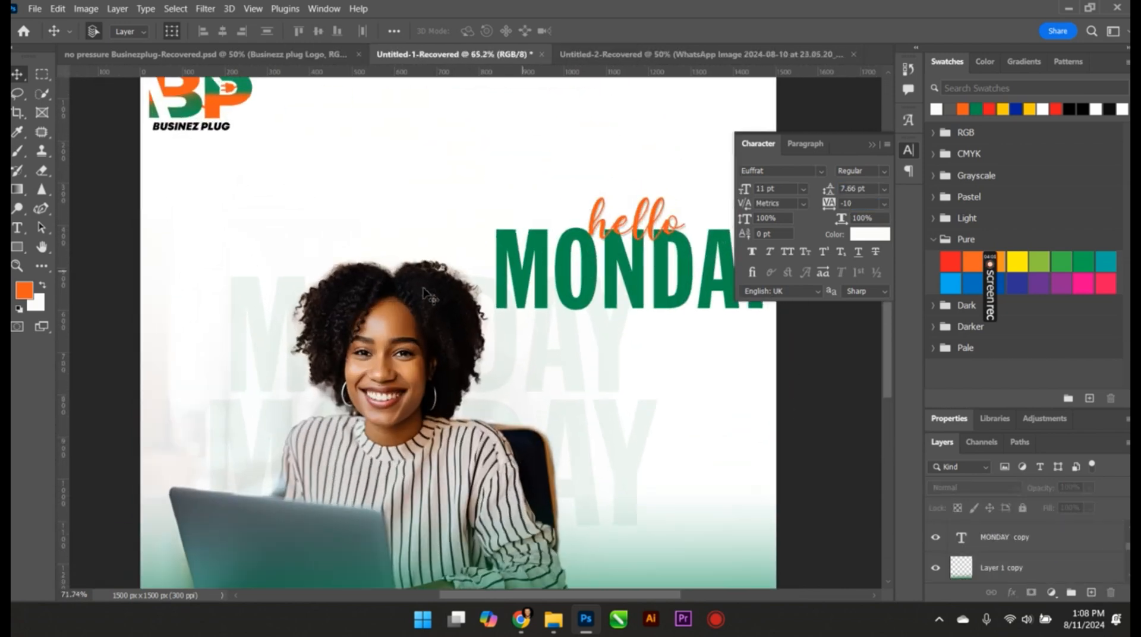
scroll(292, 291, "down", 4)
scroll(488, 254, "up", 3)
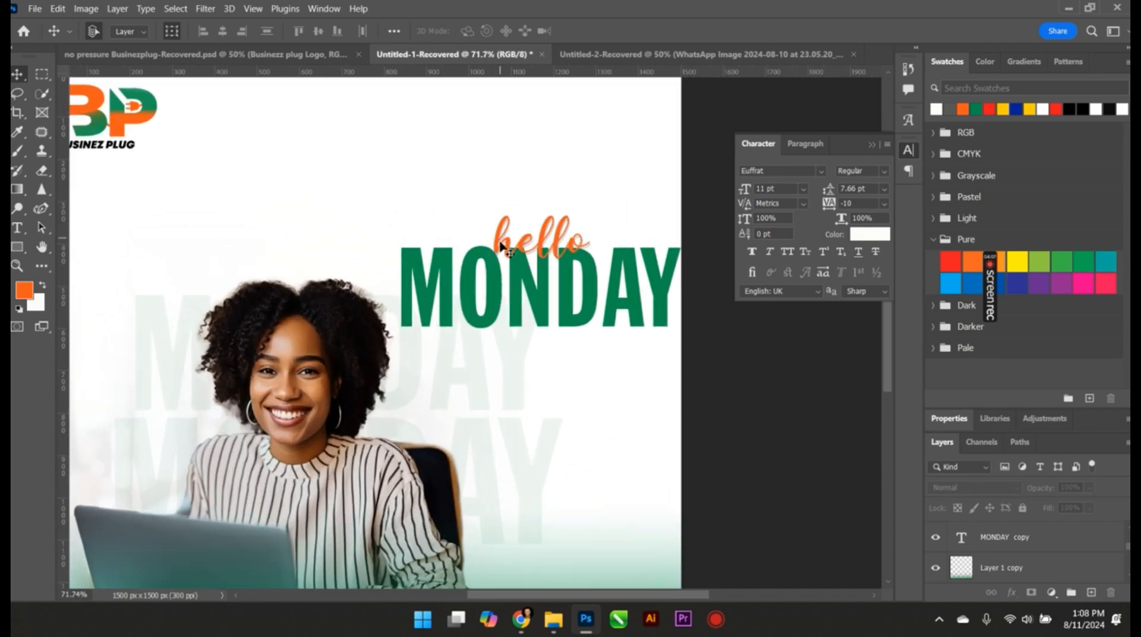
scroll(501, 246, "down", 2)
left_click(501, 272)
scroll(507, 232, "up", 2)
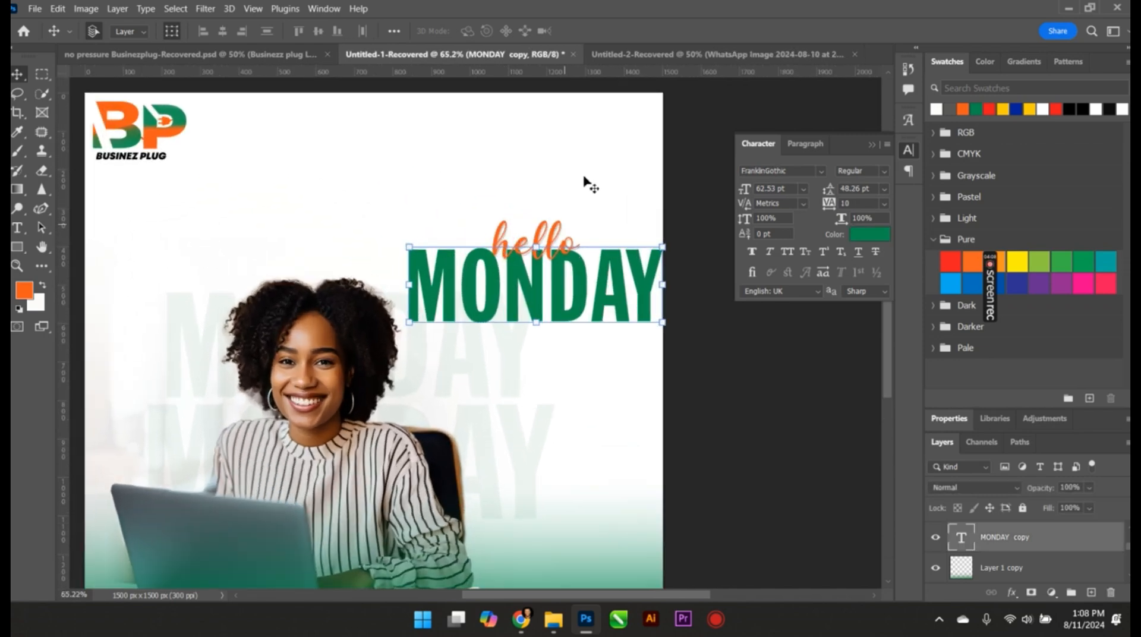
left_click(545, 243)
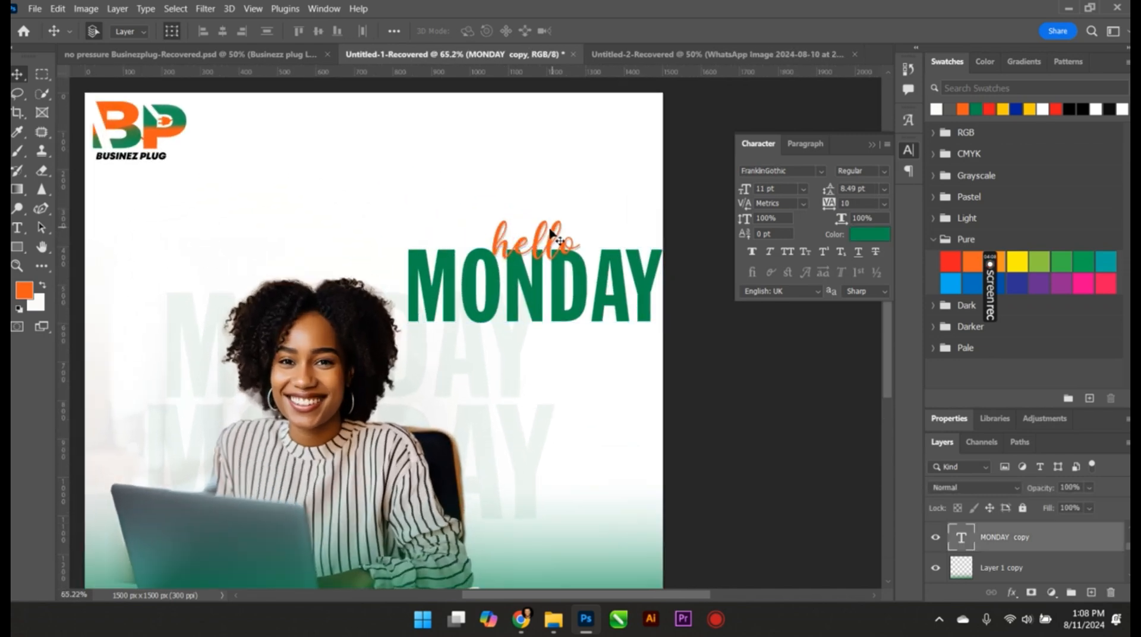
left_click(491, 279, "shift")
left_click_drag(491, 279, 308, 237)
scroll(365, 280, "down", 3)
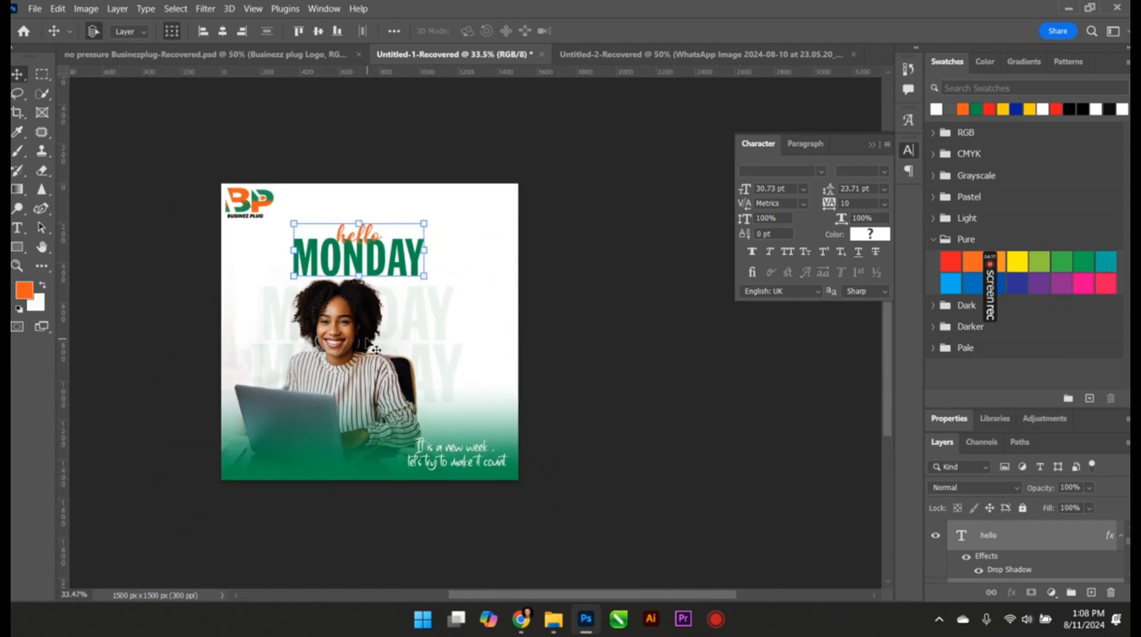
Select both layers of the woman's photo and scale them up proportionally to about 108.13%.
left_click(375, 349)
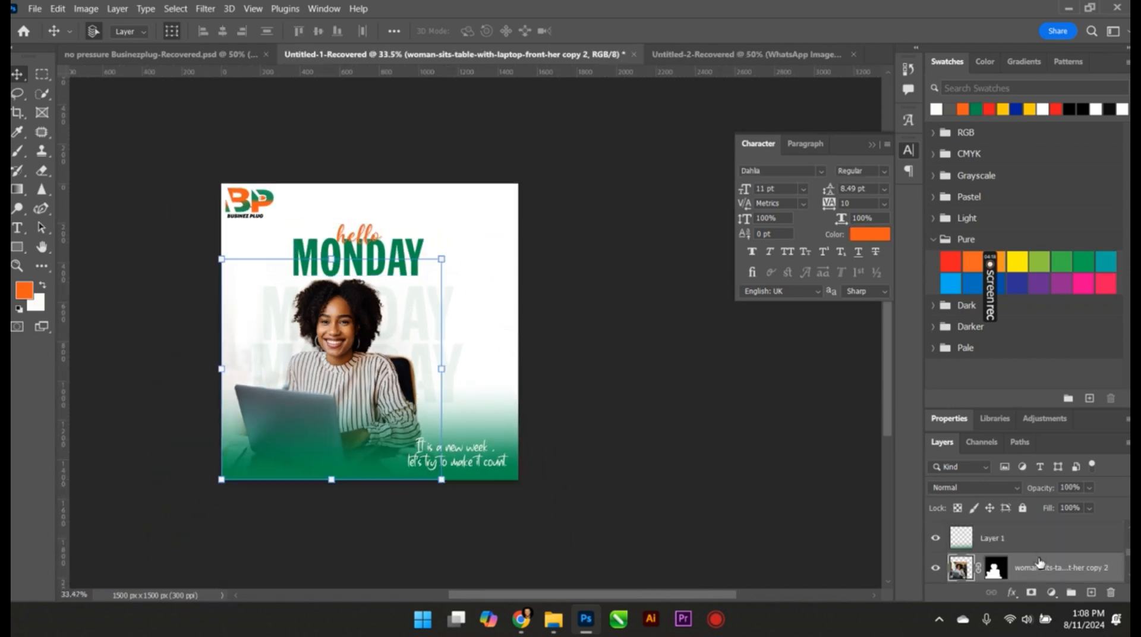
scroll(1039, 562, "up", 5)
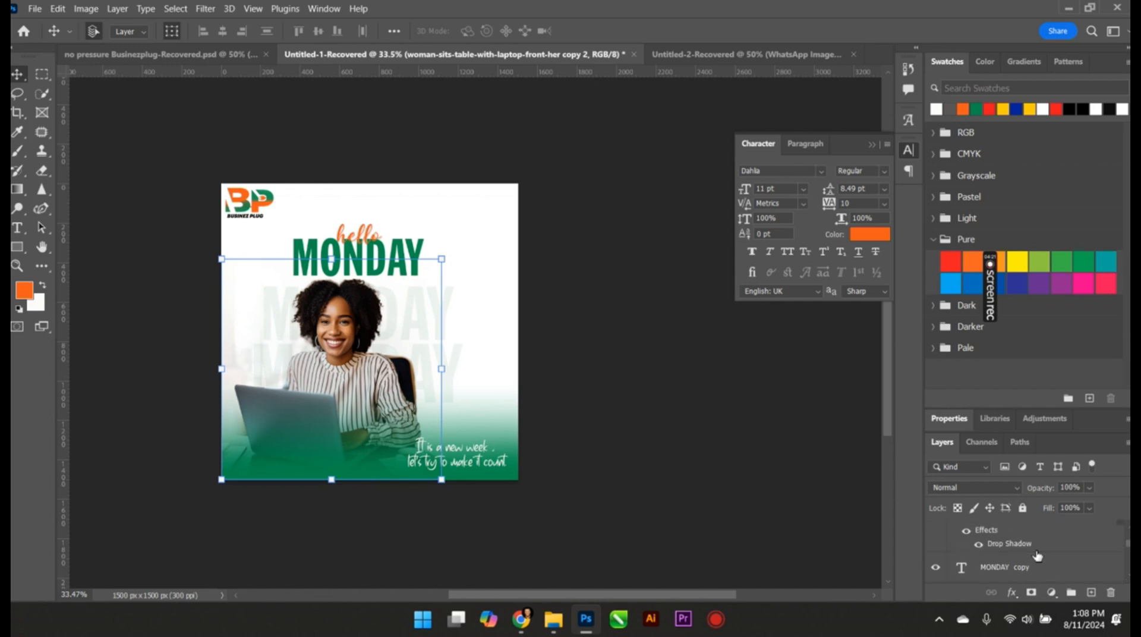
scroll(1037, 556, "down", 3)
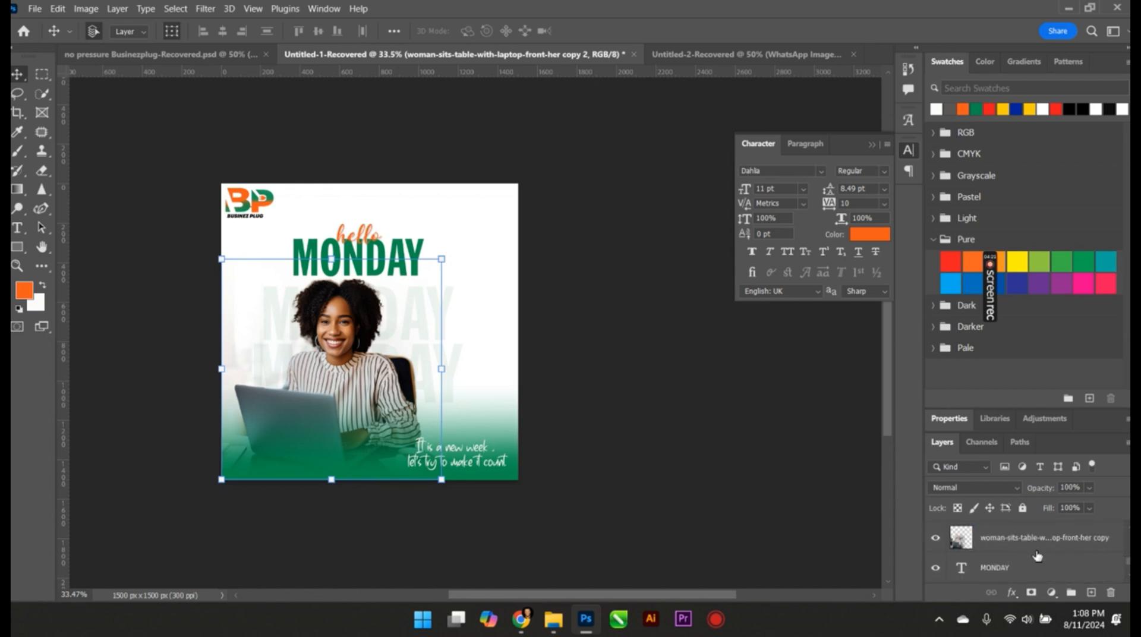
left_click(1032, 544)
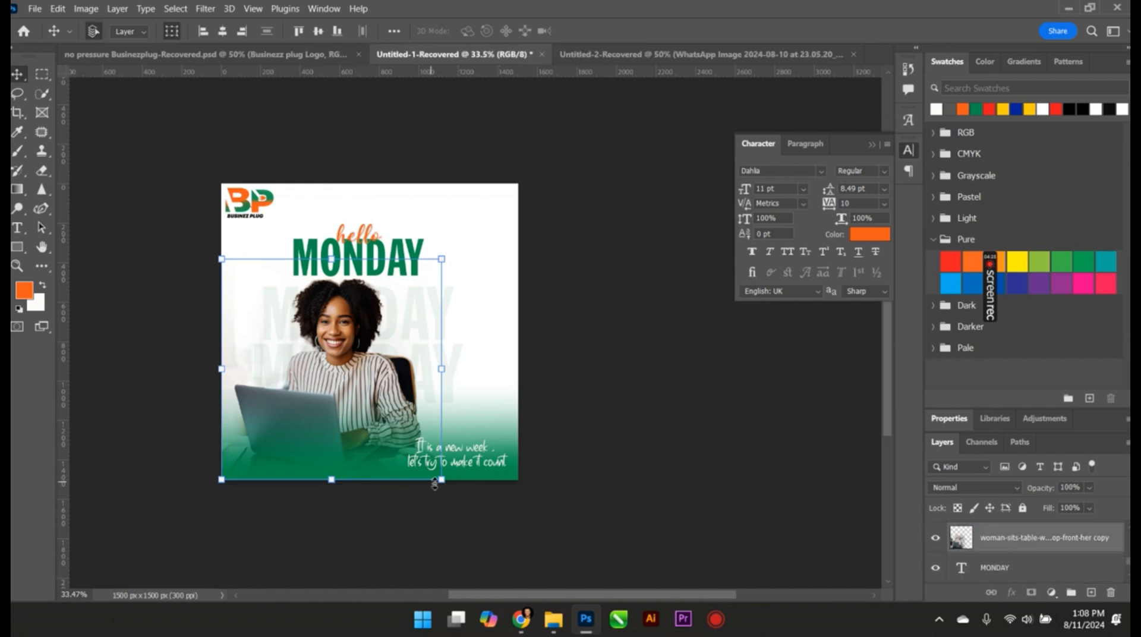
left_click_drag(441, 482, 498, 502)
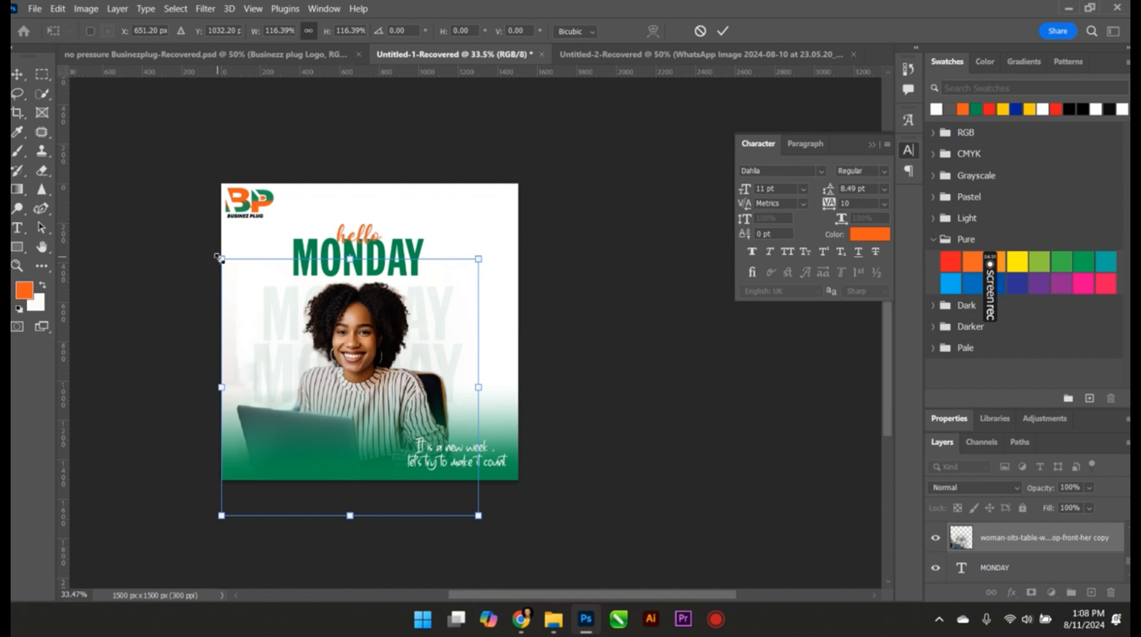
left_click_drag(219, 258, 231, 271)
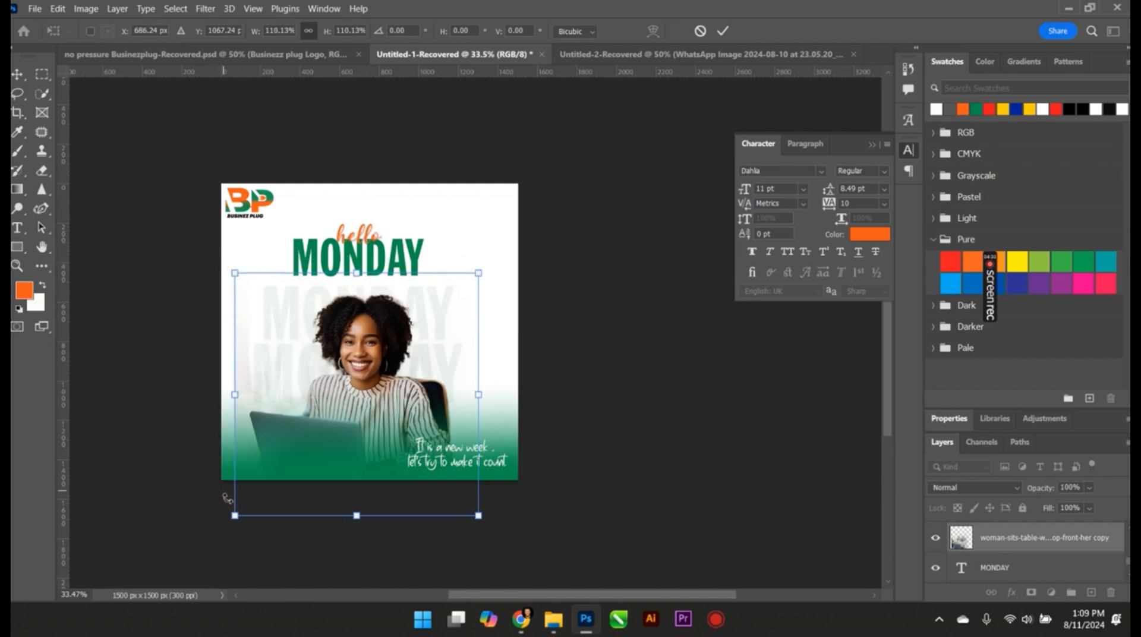
left_click_drag(233, 515, 215, 490)
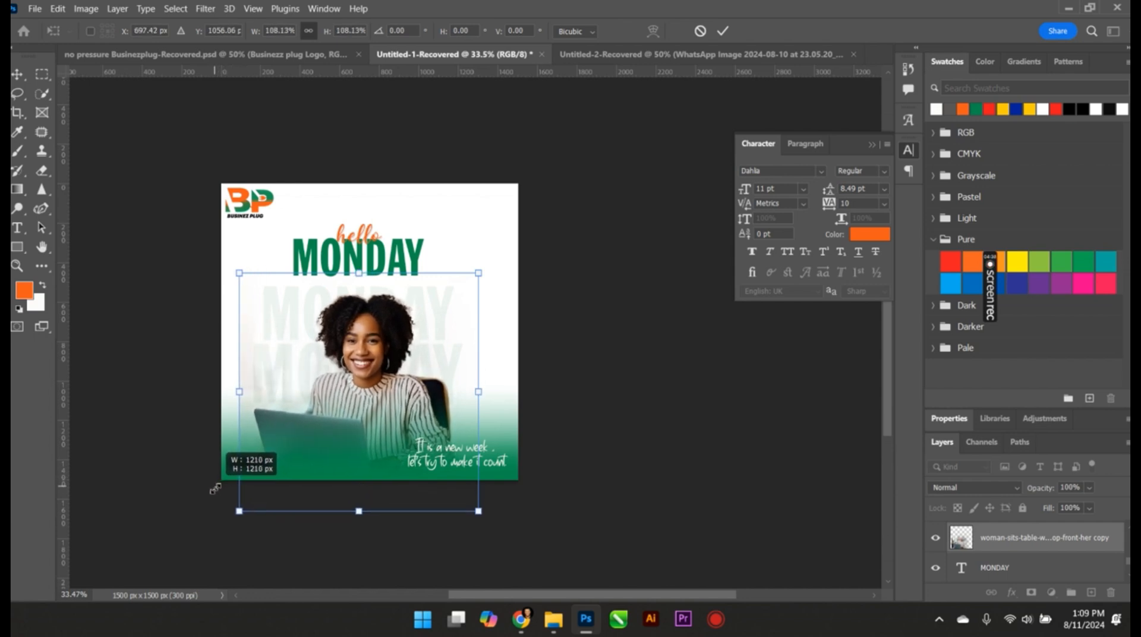
Shift the enlarged woman layers up and left to about X 664.62 px, Y 977.18 px and commit the transform.
left_click_drag(381, 390, 380, 382)
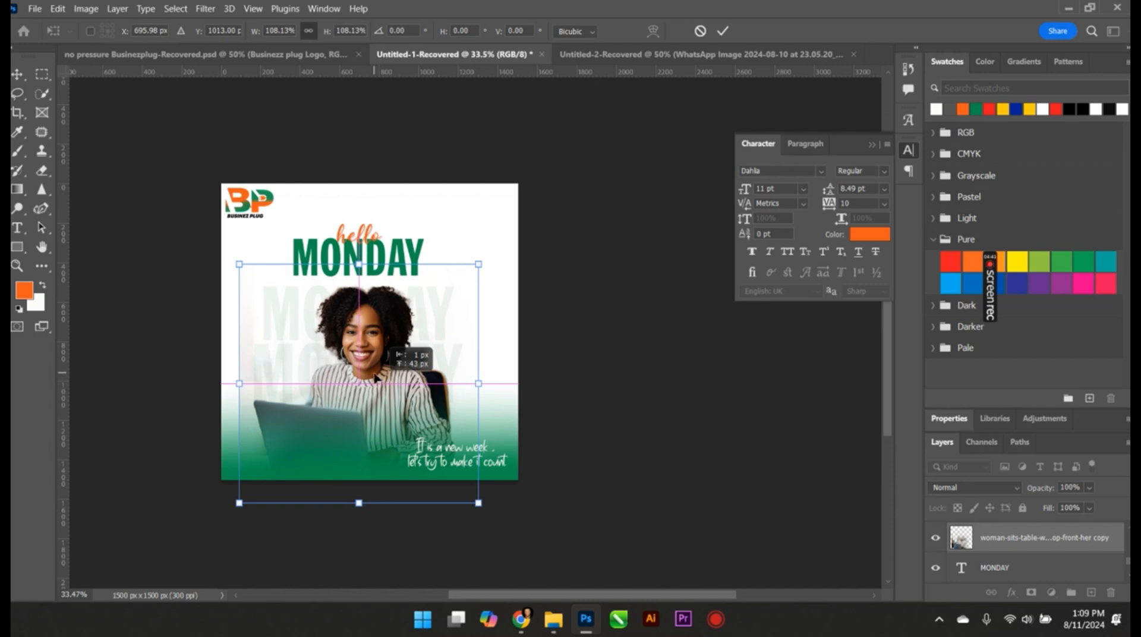
left_click_drag(376, 378, 370, 371)
scroll(370, 386, "up", 1)
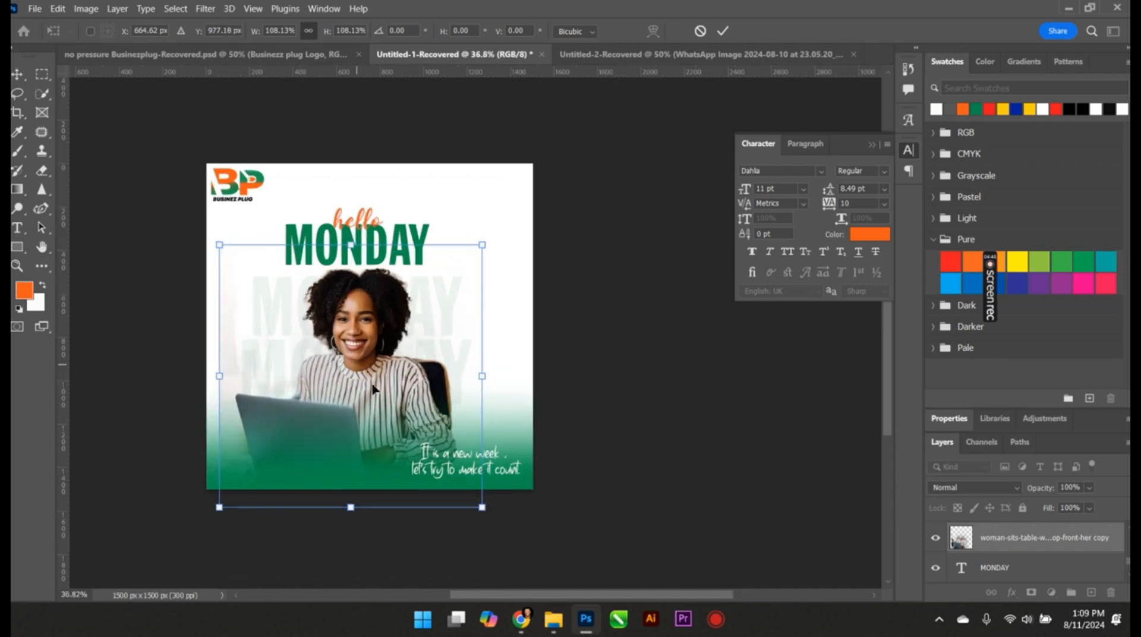
scroll(372, 389, "up", 4)
scroll(374, 387, "down", 4)
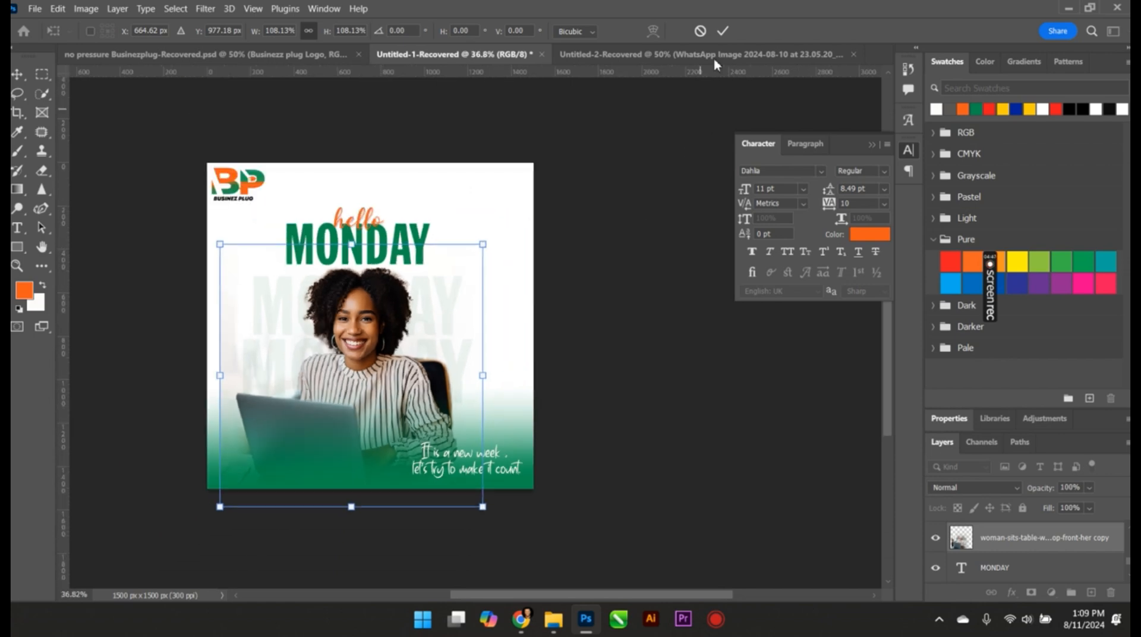
key("Return")
Enlarge the tagline proportionally to about 32.03 pt, keep it in the lower right corner, and commit the transform.
scroll(468, 347, "up", 4)
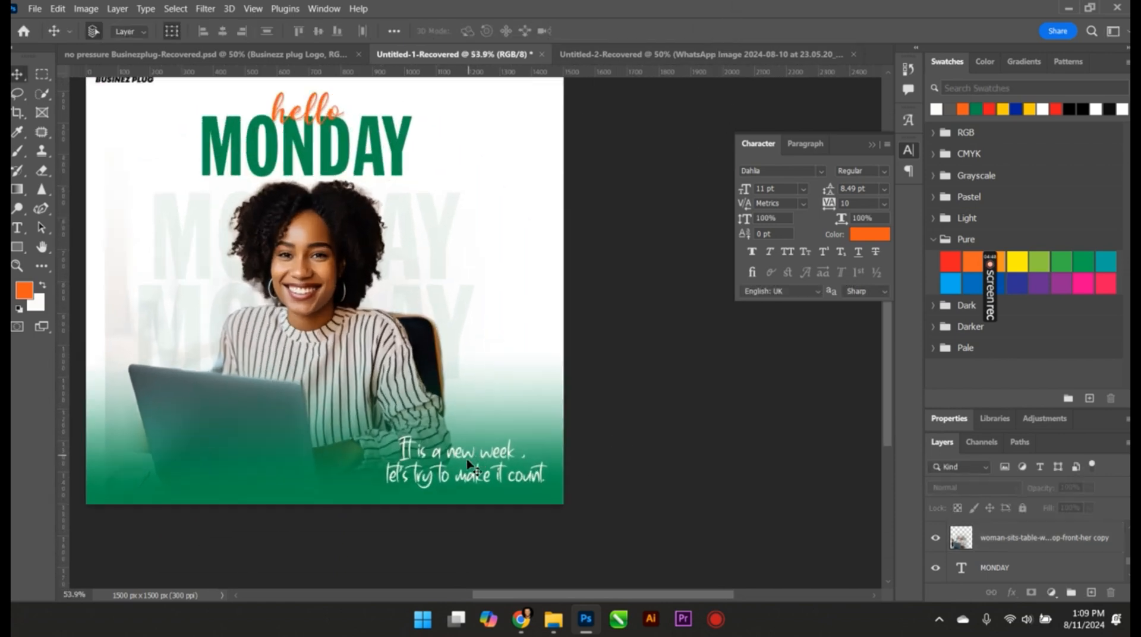
left_click(470, 472)
left_click_drag(387, 435, 359, 421)
left_click_drag(545, 420, 568, 381)
left_click(723, 33)
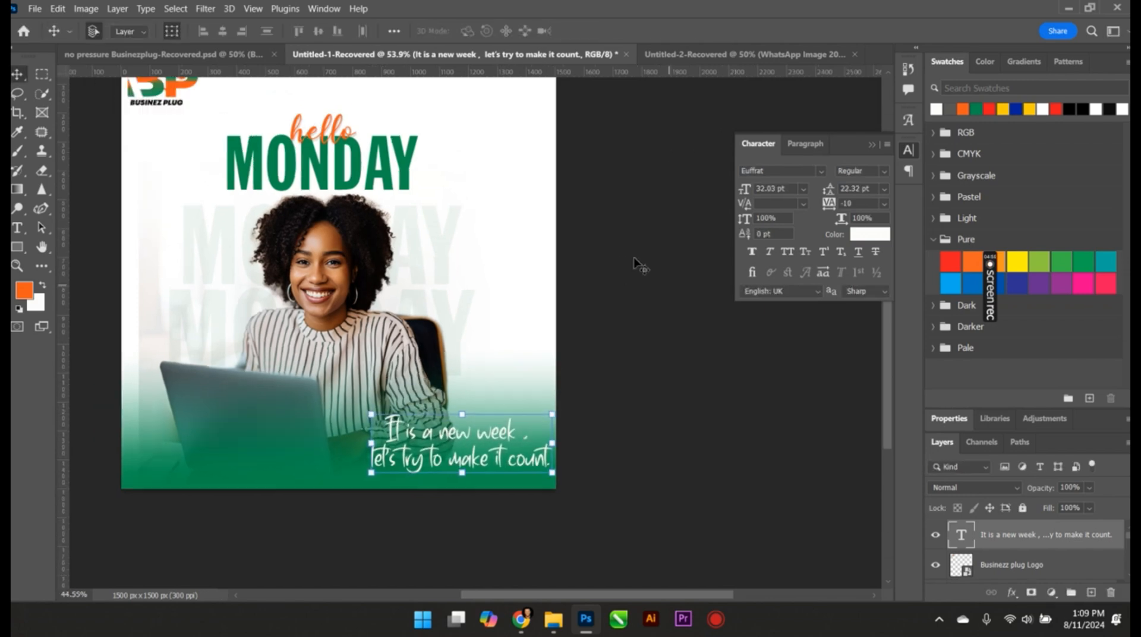
Scale the orange "hello" text down to about 91.07% and commit the transform.
scroll(211, 156, "up", 5)
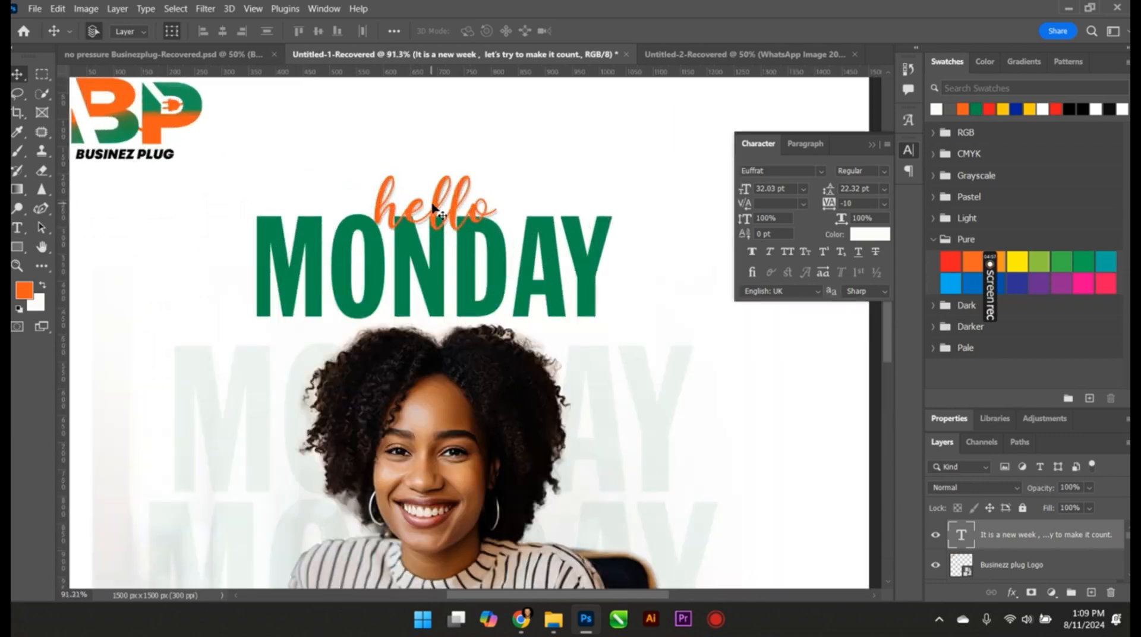
left_click(438, 211)
key("ctrl+t")
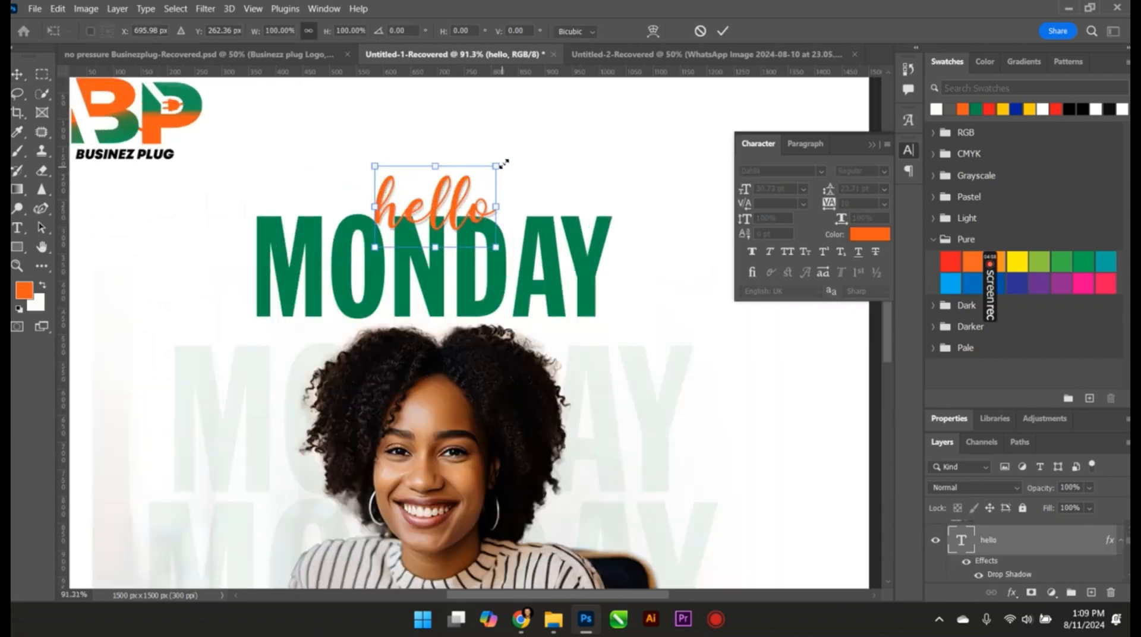
left_click_drag(500, 164, 485, 182)
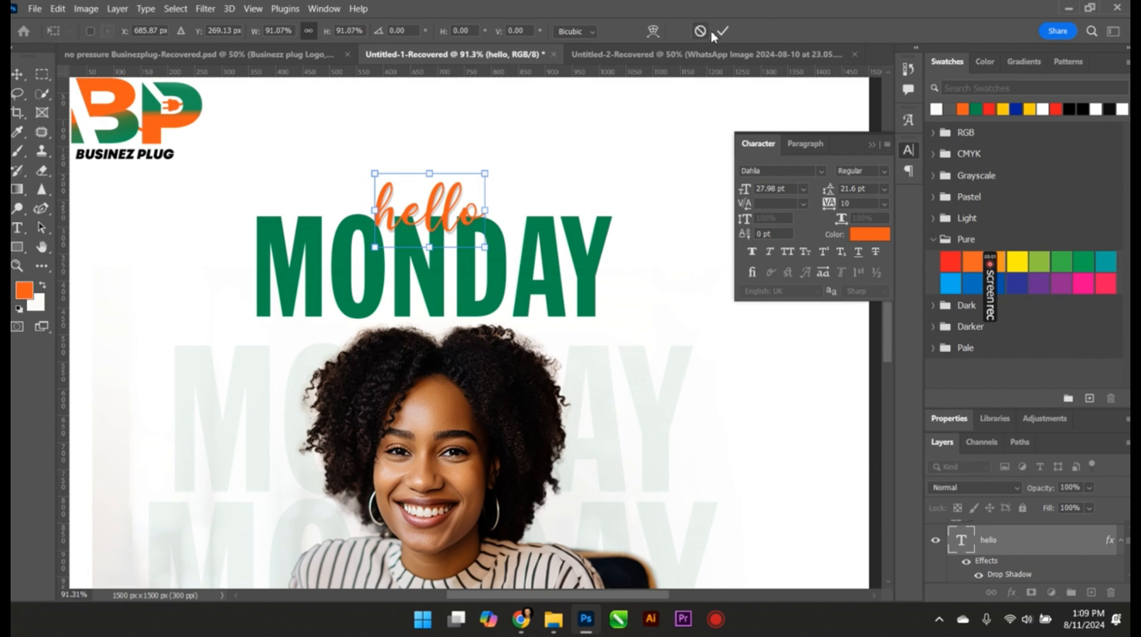
key("Return")
Select the "hello" and green "MONDAY" texts together, scale them up to about 110.61%, and commit the transform.
left_click(601, 258)
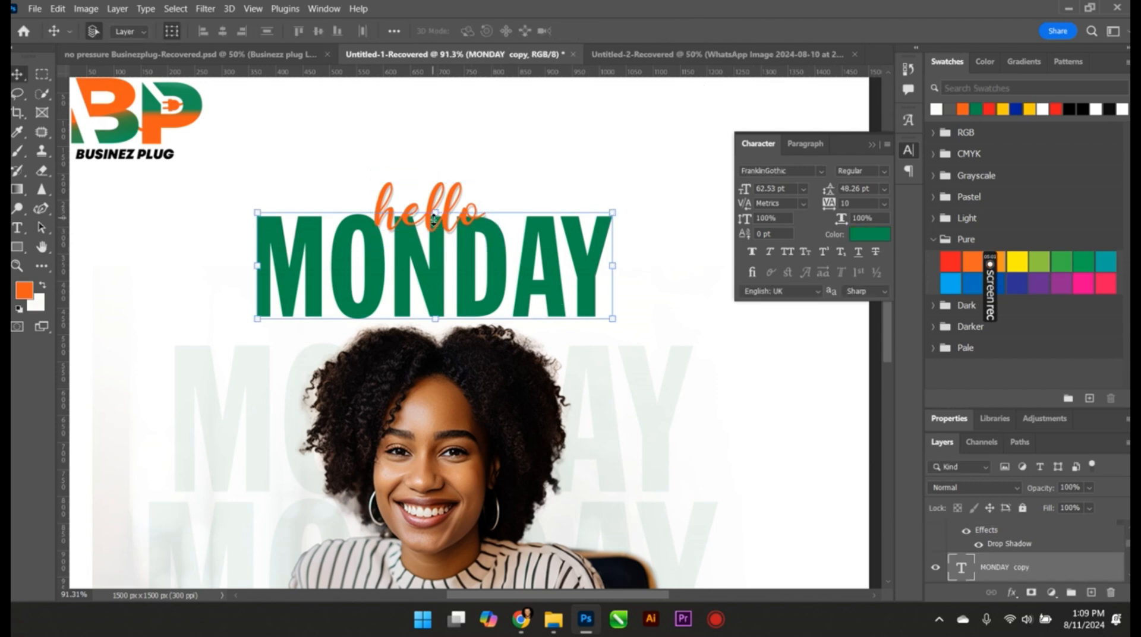
scroll(434, 218, "down", 1)
left_click(455, 209)
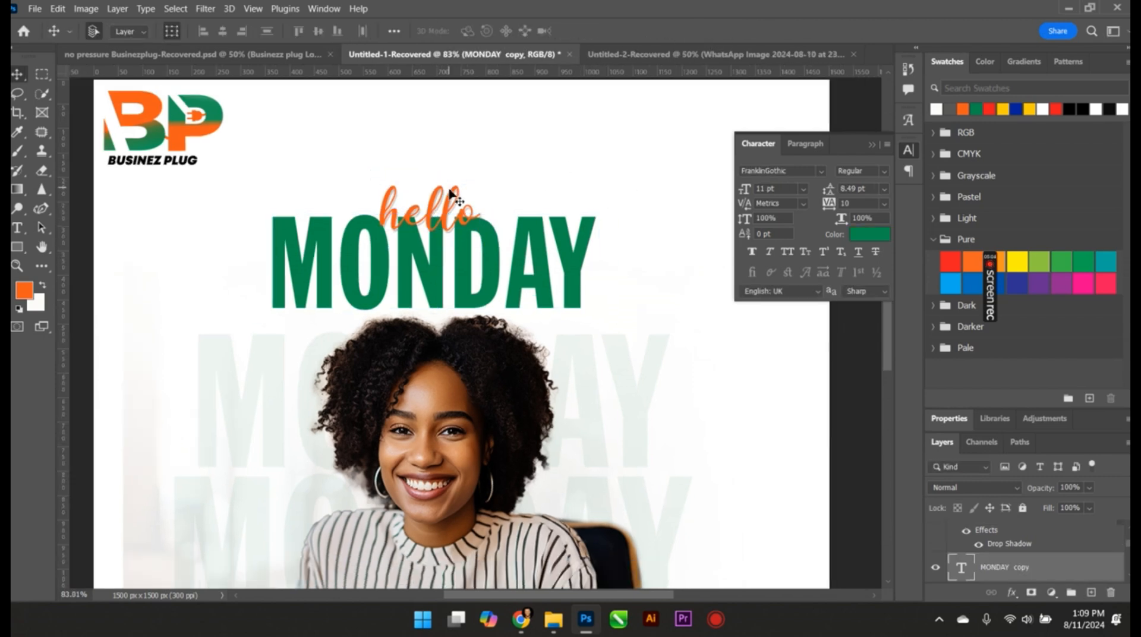
left_click(486, 286, "shift")
left_click_drag(597, 181, 632, 163)
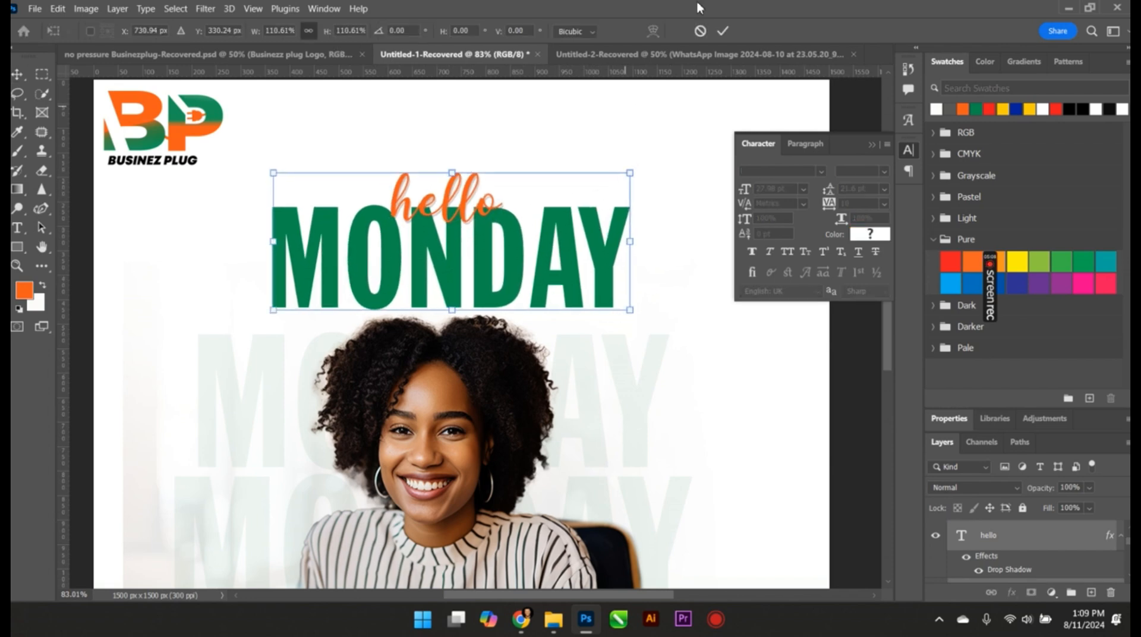
left_click(723, 31)
Select both faded MONDAY texts with the woman's photo layers, scale them up to about 107.35%, and commit the transform.
scroll(597, 416, "down", 6)
left_click(596, 416)
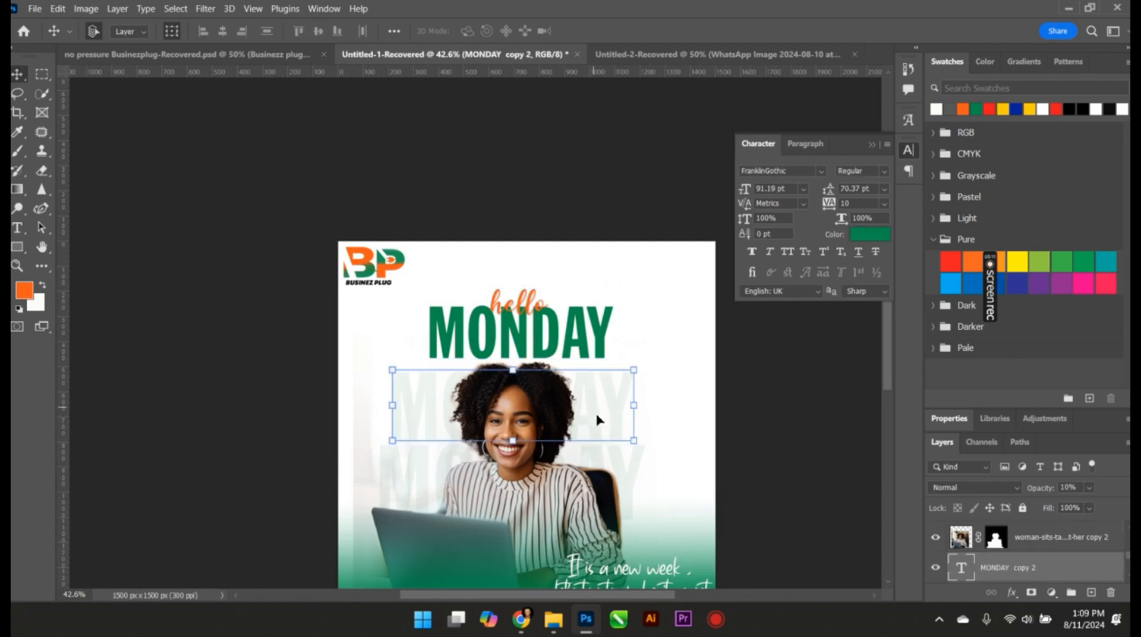
left_click(624, 479, "shift")
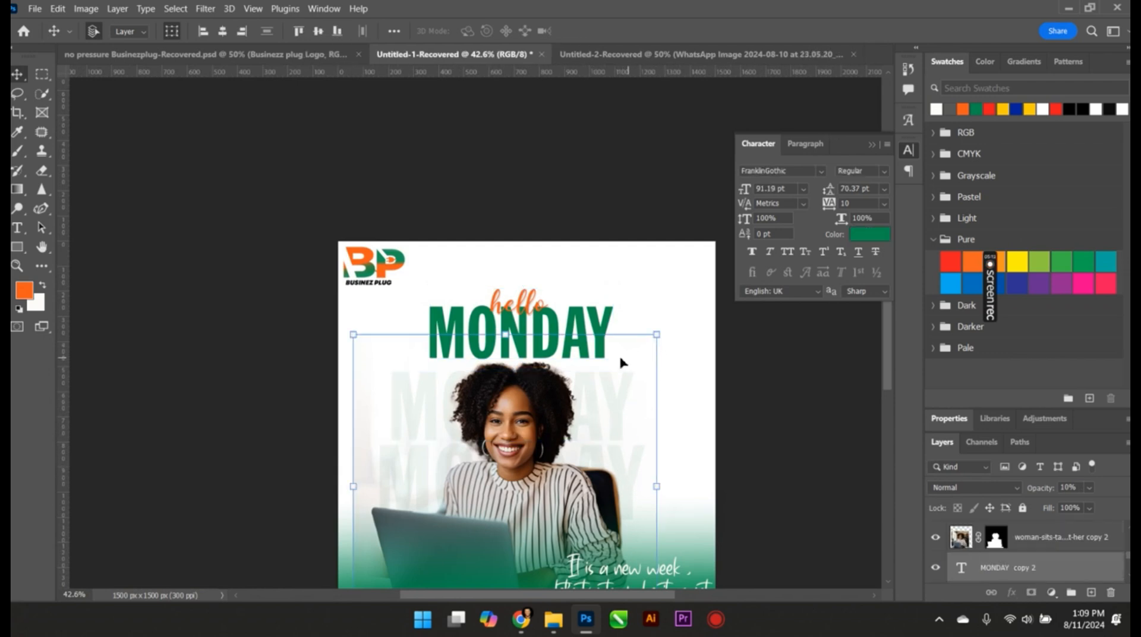
scroll(615, 352, "down", 2)
left_click_drag(650, 340, 678, 330)
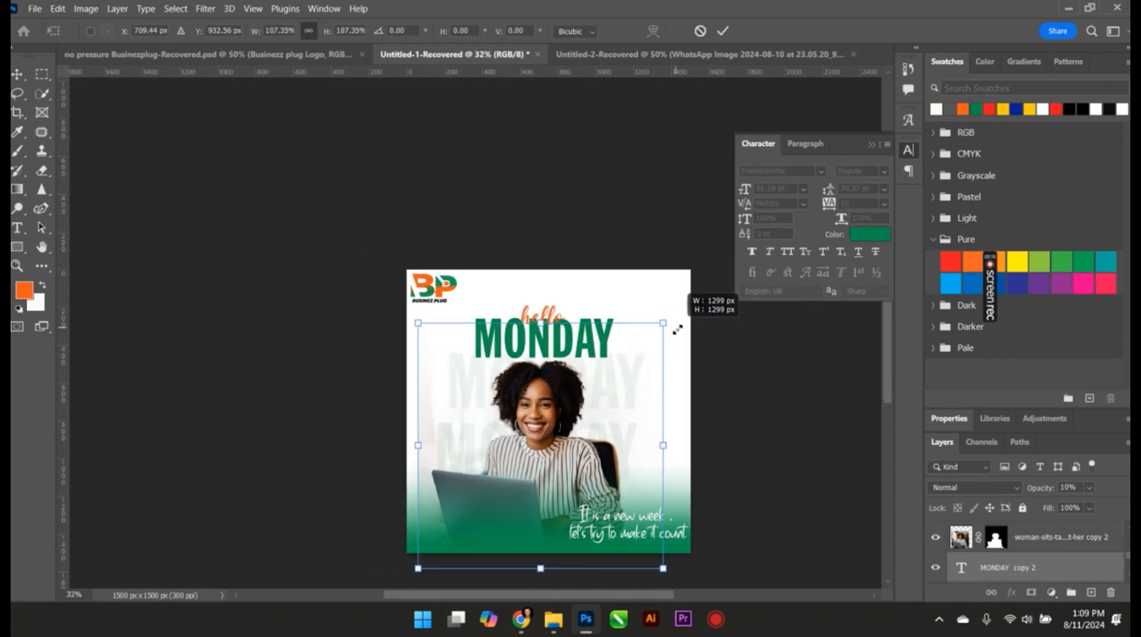
left_click(724, 31)
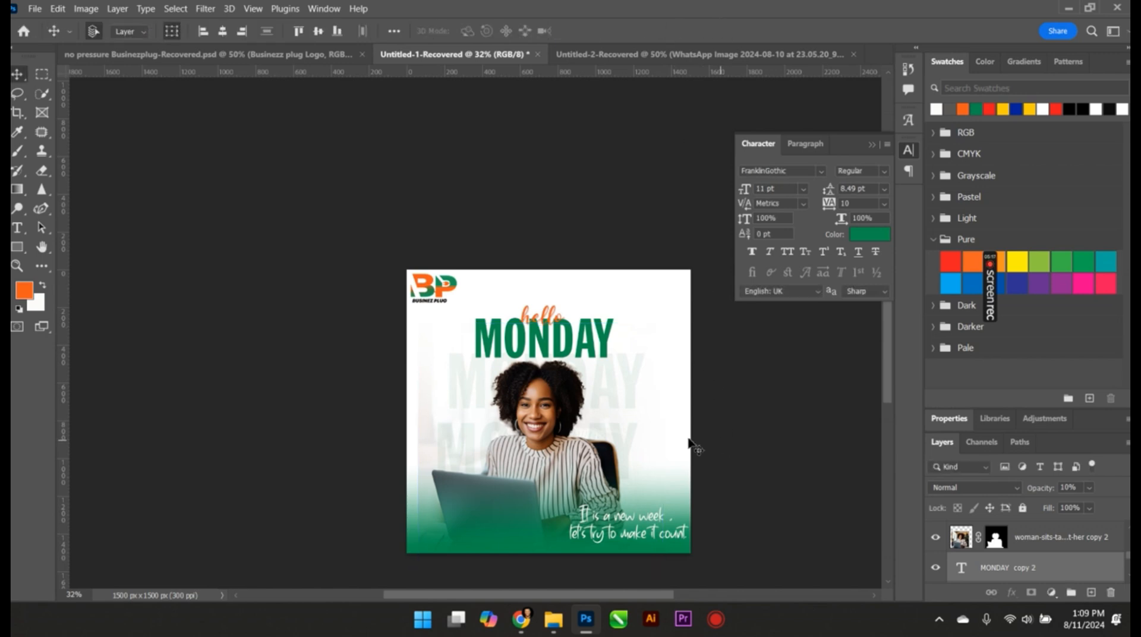
Enlarge the lower faded MONDAY text proportionally to about 119.31 pt, spreading it wider behind the woman, and commit the transform.
scroll(597, 397, "up", 2)
left_click(625, 454)
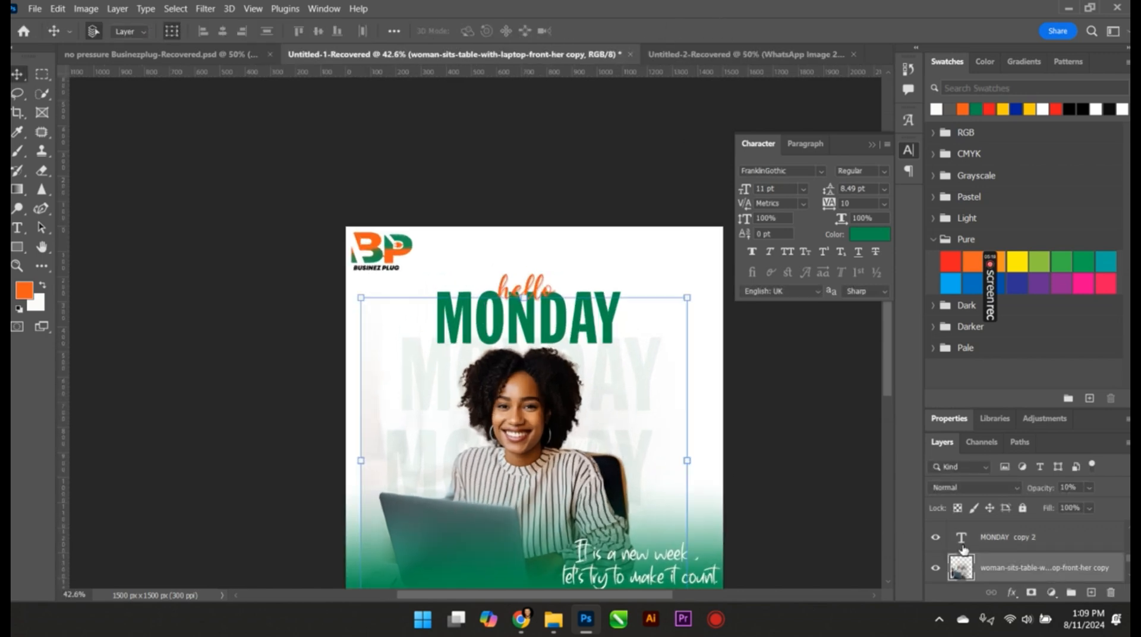
left_click(1010, 539)
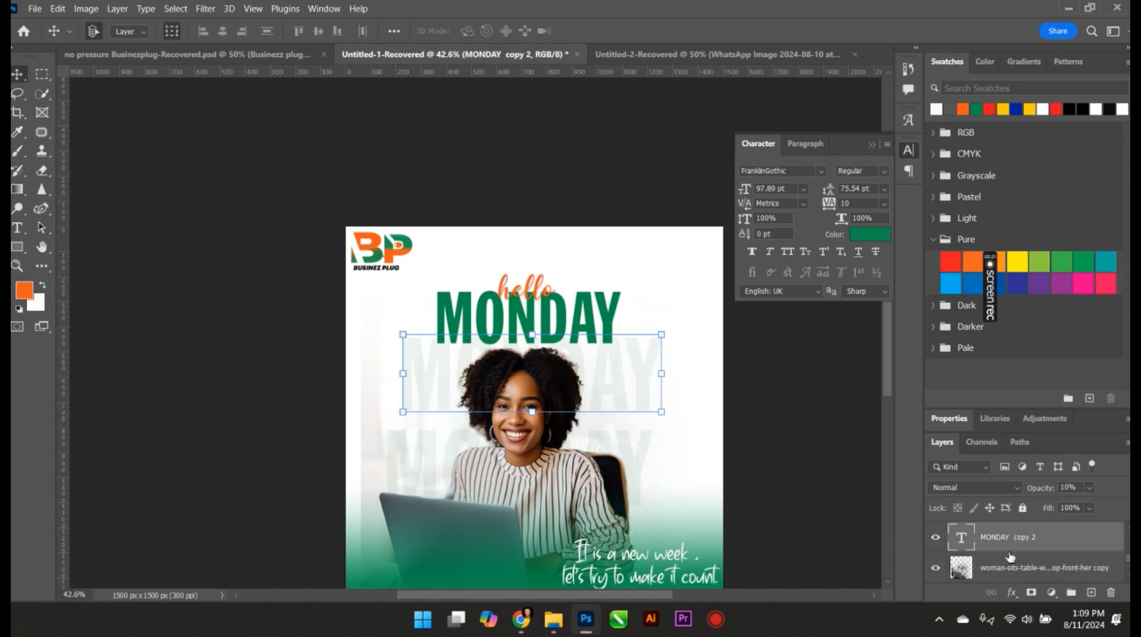
scroll(1012, 557, "up", 1)
scroll(1011, 551, "down", 2)
scroll(1010, 551, "down", 1)
left_click(1012, 540)
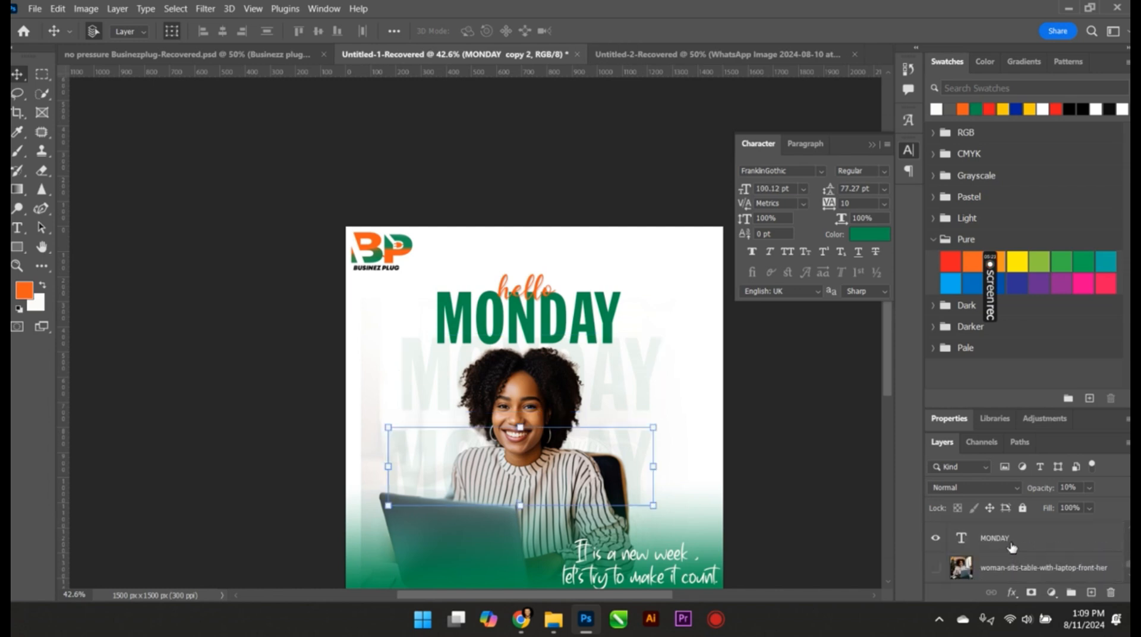
left_click_drag(656, 429, 720, 398)
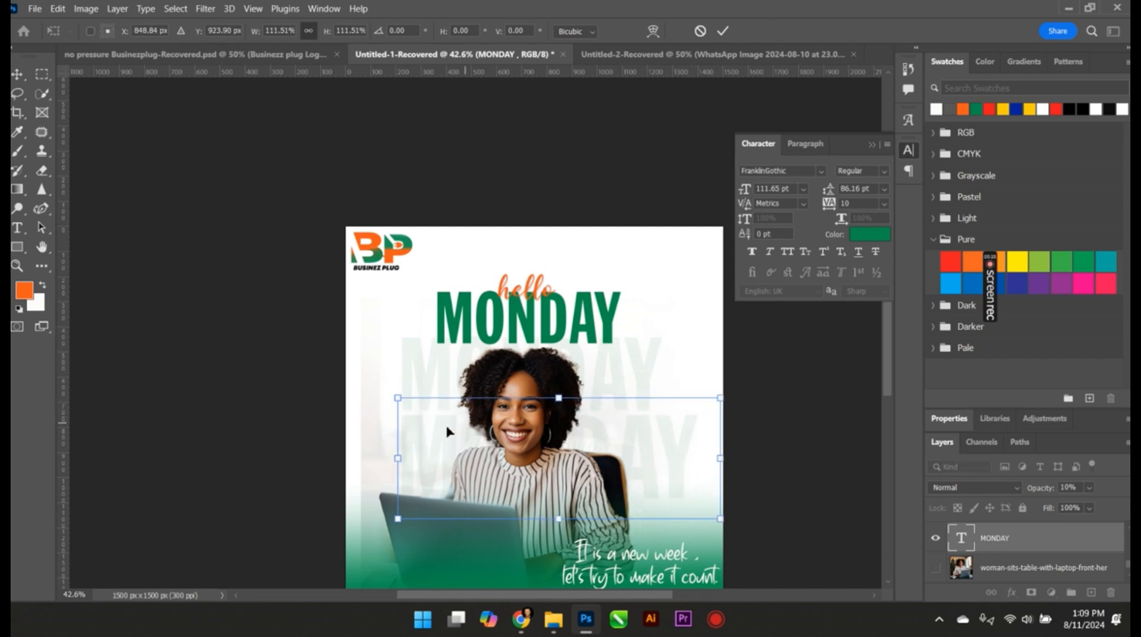
left_click_drag(398, 519, 376, 523)
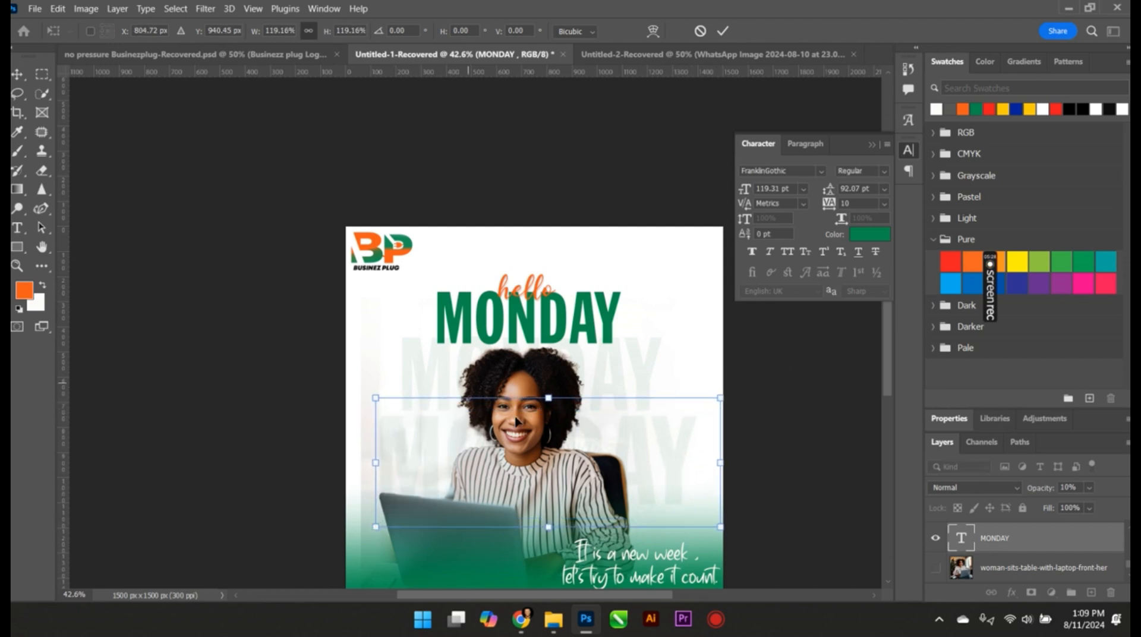
scroll(516, 420, "down", 2)
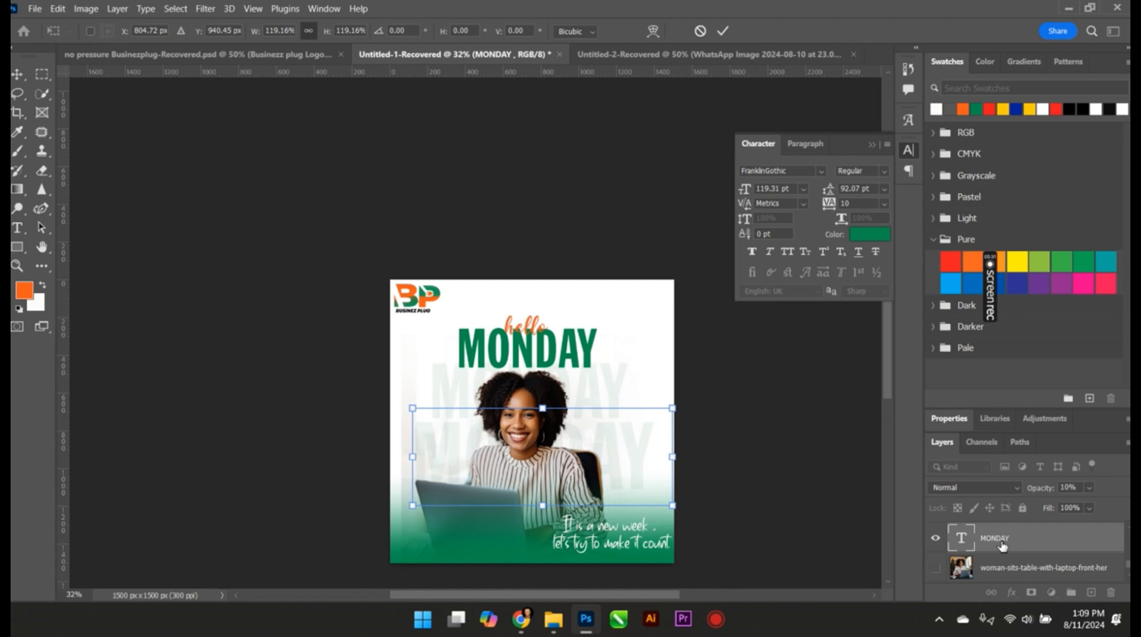
scroll(1002, 545, "up", 1)
left_click_drag(1001, 559, 991, 533)
scroll(952, 561, "up", 2)
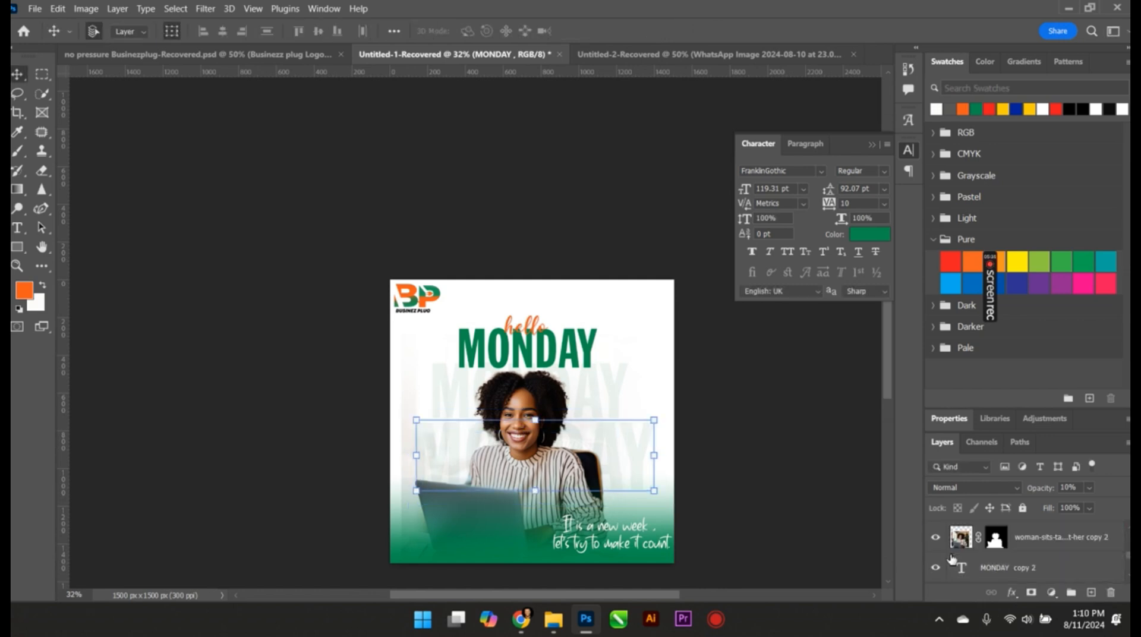
scroll(952, 560, "down", 1)
left_click(996, 542, "shift")
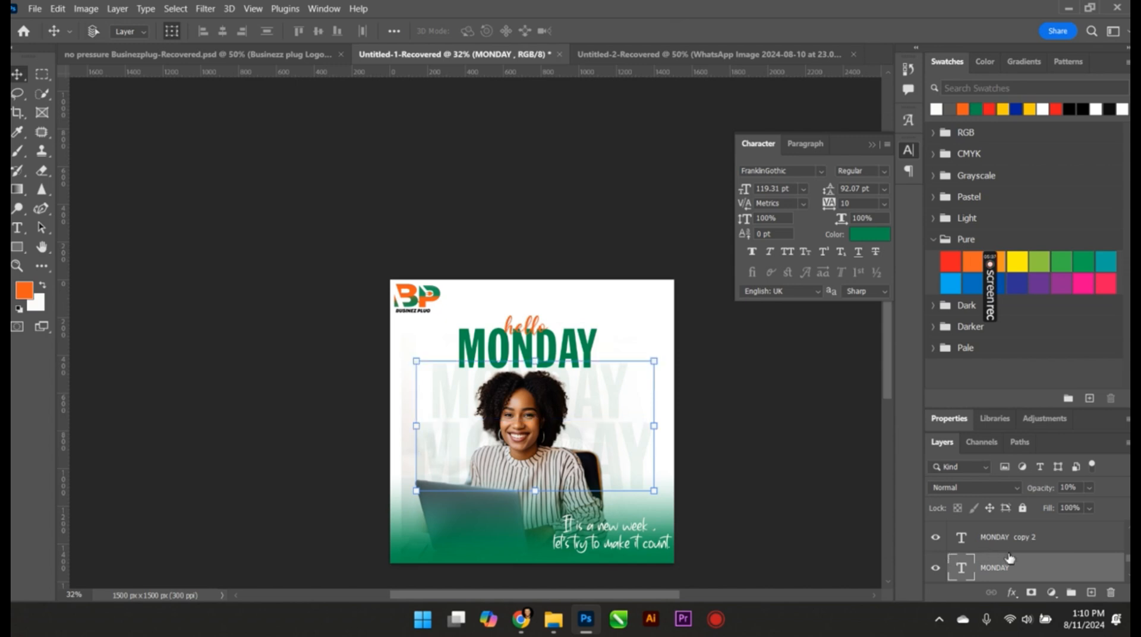
mouse_move(997, 542)
left_mouse_down()
mouse_move(1017, 577)
mouse_move(1013, 554)
left_mouse_up()
scroll(444, 436, "up", 3)
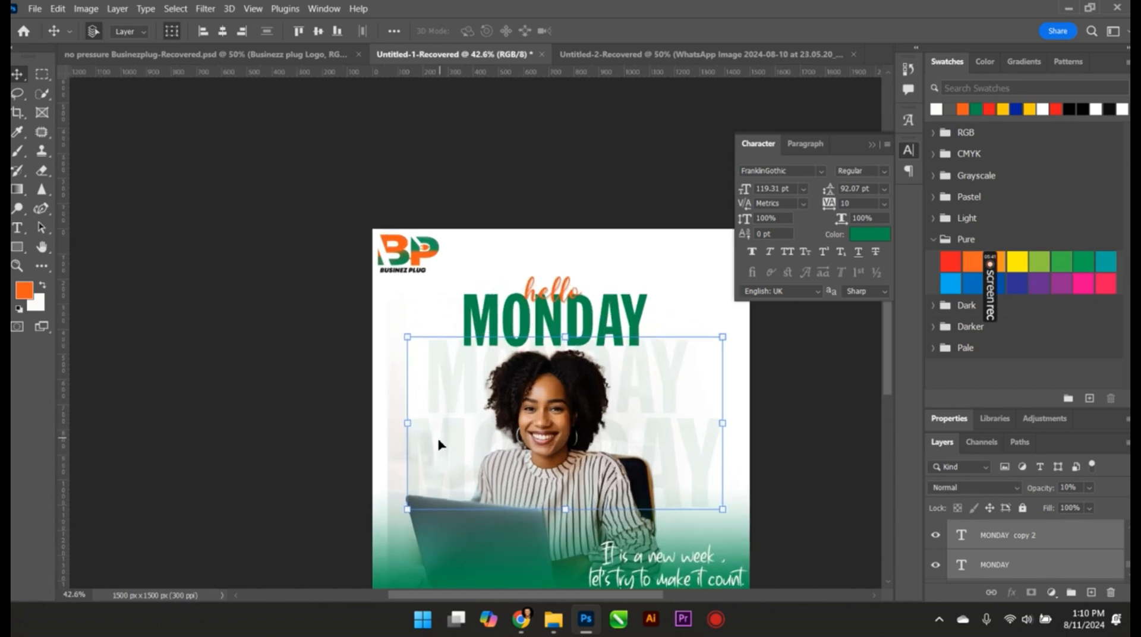
left_click(258, 437)
Select the faint copy of the woman's photo in the background and toggle its visibility off and on to compare.
left_click(393, 415)
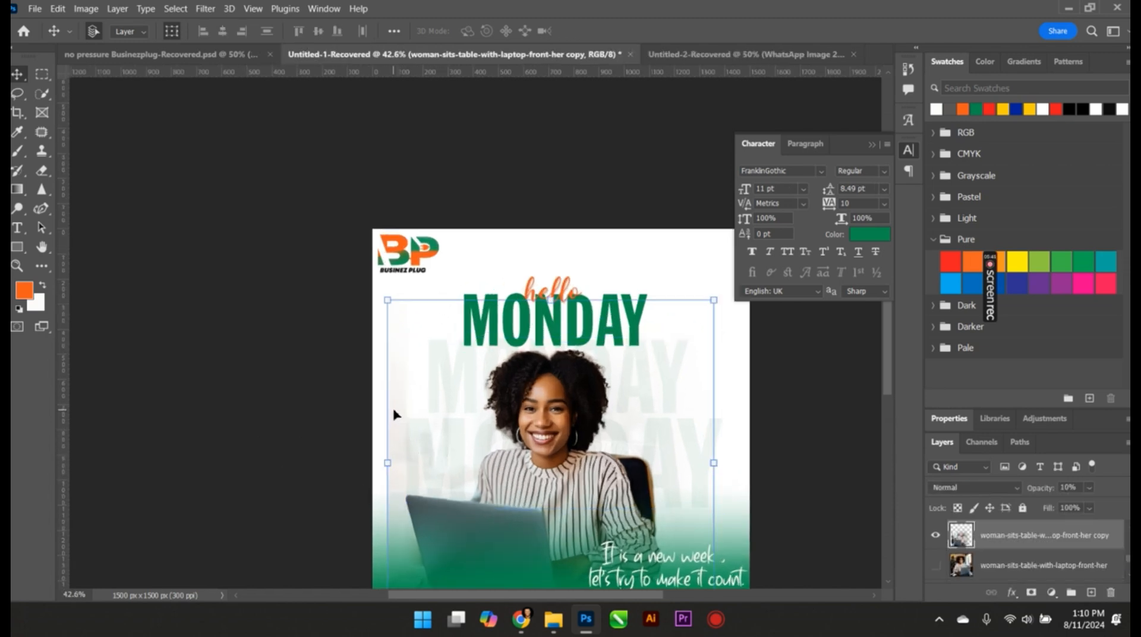
scroll(396, 415, "down", 2)
scroll(397, 414, "up", 3)
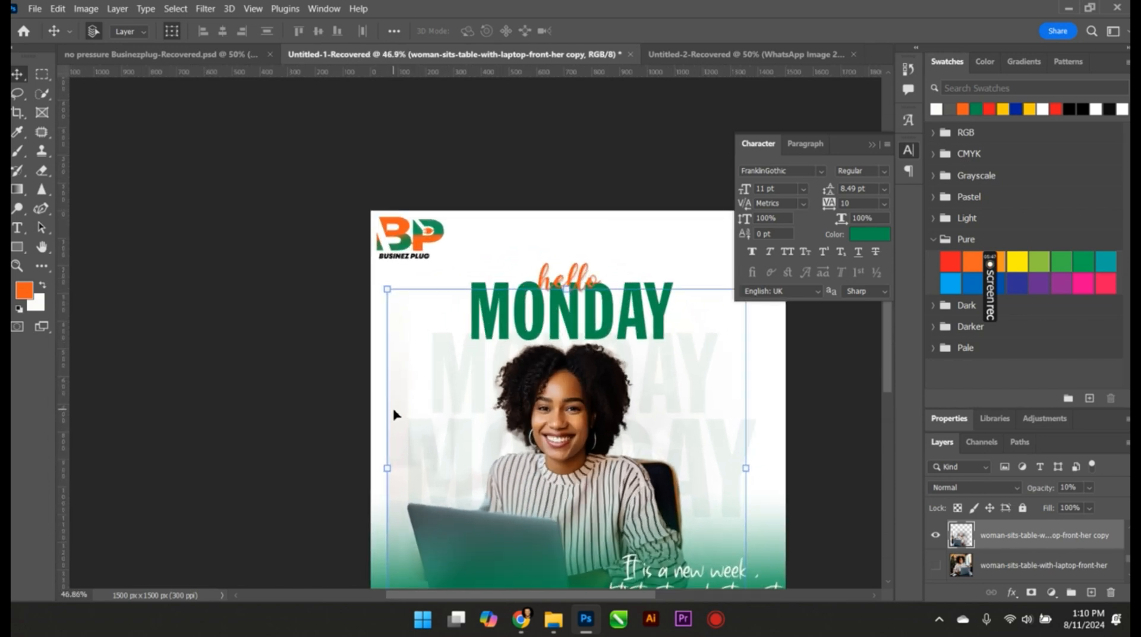
scroll(396, 413, "down", 4)
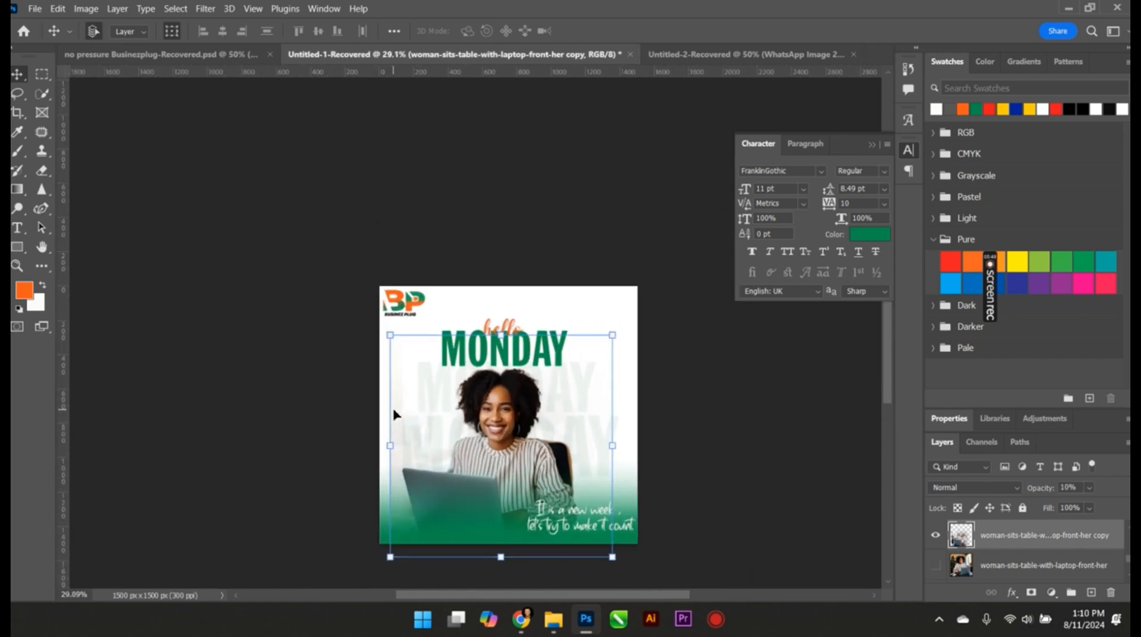
left_click(938, 540)
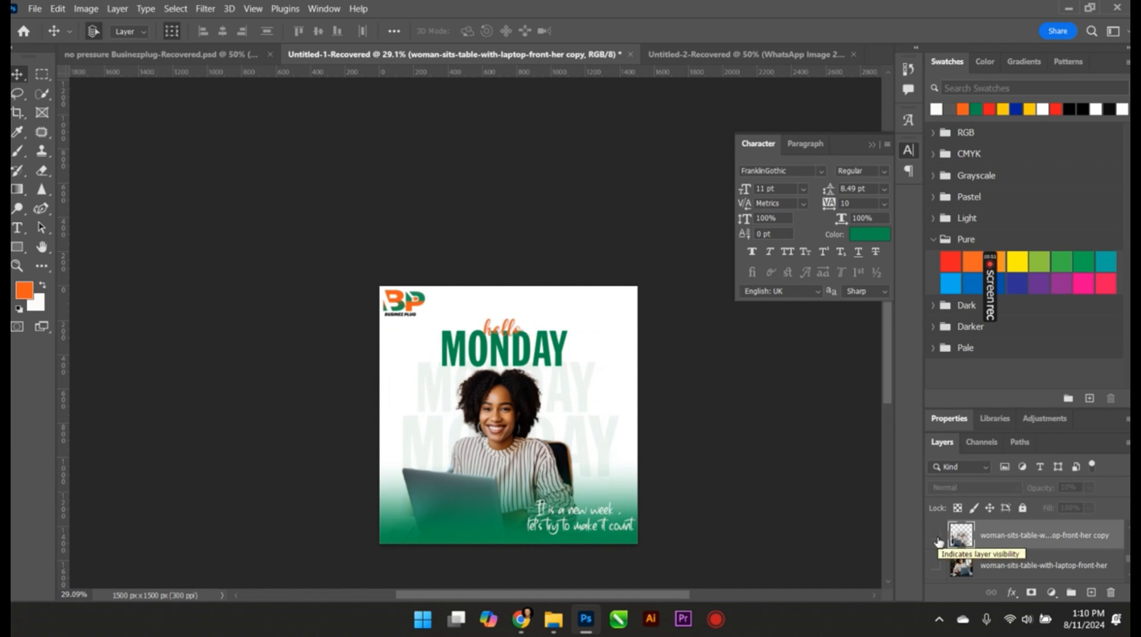
left_click(937, 539)
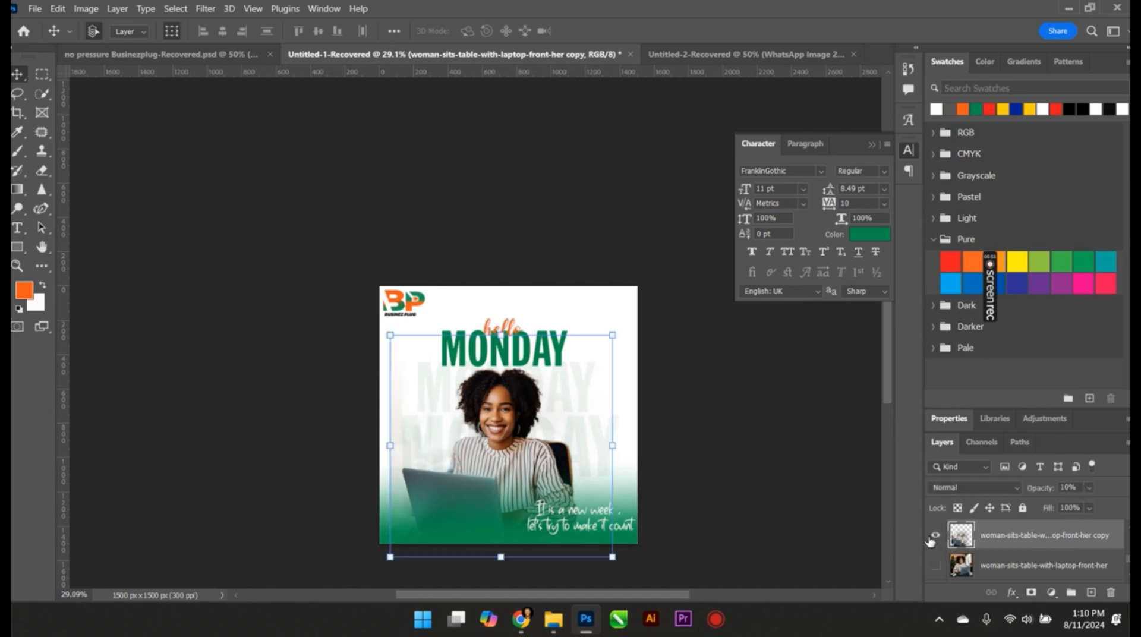
Nudge the faint background photo copy slightly left and further down, placing its edge just inside the canvas's left edge, and deselect it.
scroll(537, 483, "up", 3)
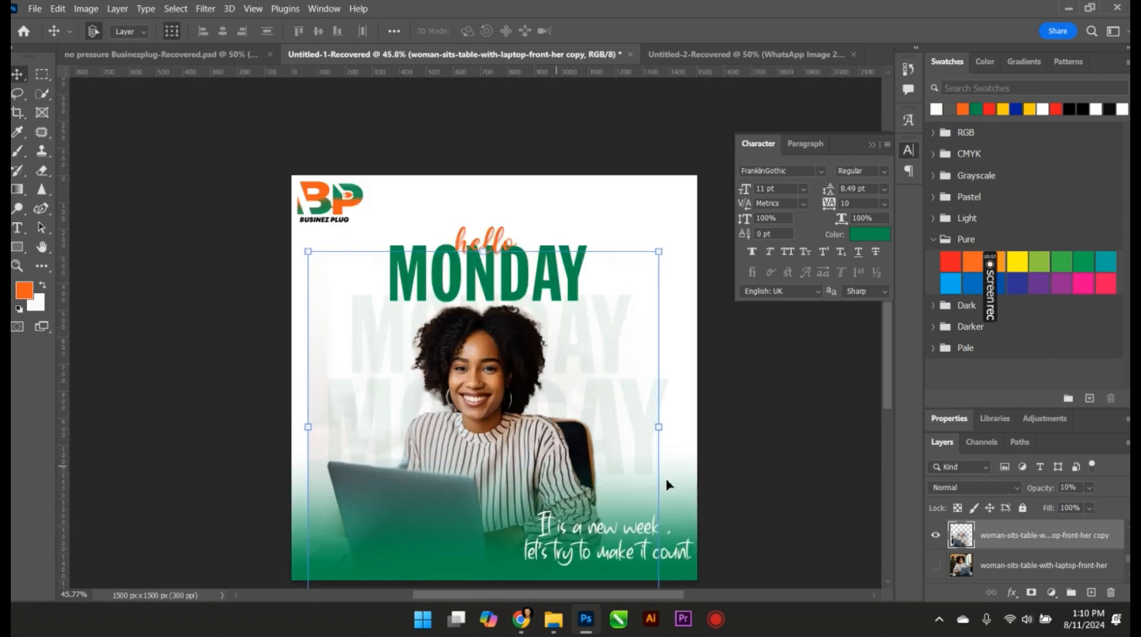
scroll(1003, 546, "up", 1)
scroll(1003, 543, "down", 1)
key("Right")
key("Right")
key("Right")
key("Right")
key("Right")
key("Right")
key("Right")
key("Right")
key("Right")
key("Right")
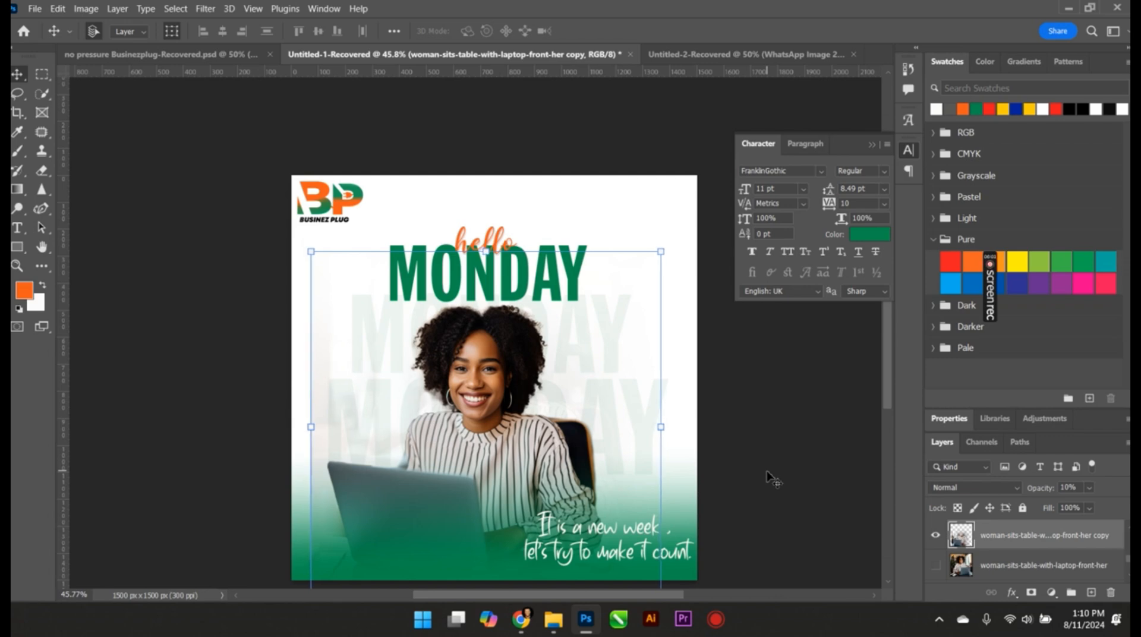
key("Left")
key("Left")
key("Left")
key("Left")
key("Left")
key("Left")
key("Left")
key("Left")
key("Left")
key("Left")
key("Left")
key("Left")
key("Left")
key("Left")
key("Left")
key("Left")
key("Left")
key("Left")
key("Left")
key("Left")
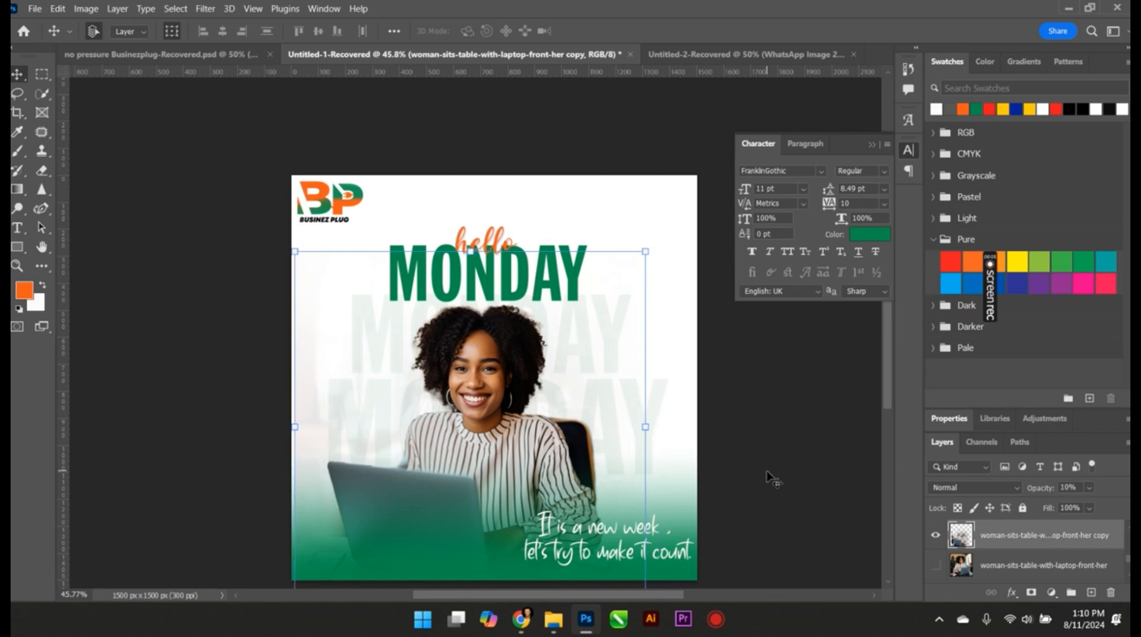
key("Left")
key("Left")
key("Left")
key("Left")
key("Left")
key("Left")
key("Left")
key("Left")
key("Left")
key("Left")
key("Left")
key("Left")
key("Left")
key("Left")
key("Left")
key("Left")
key("Left")
key("Down")
key("Down")
key("Down")
key("Down")
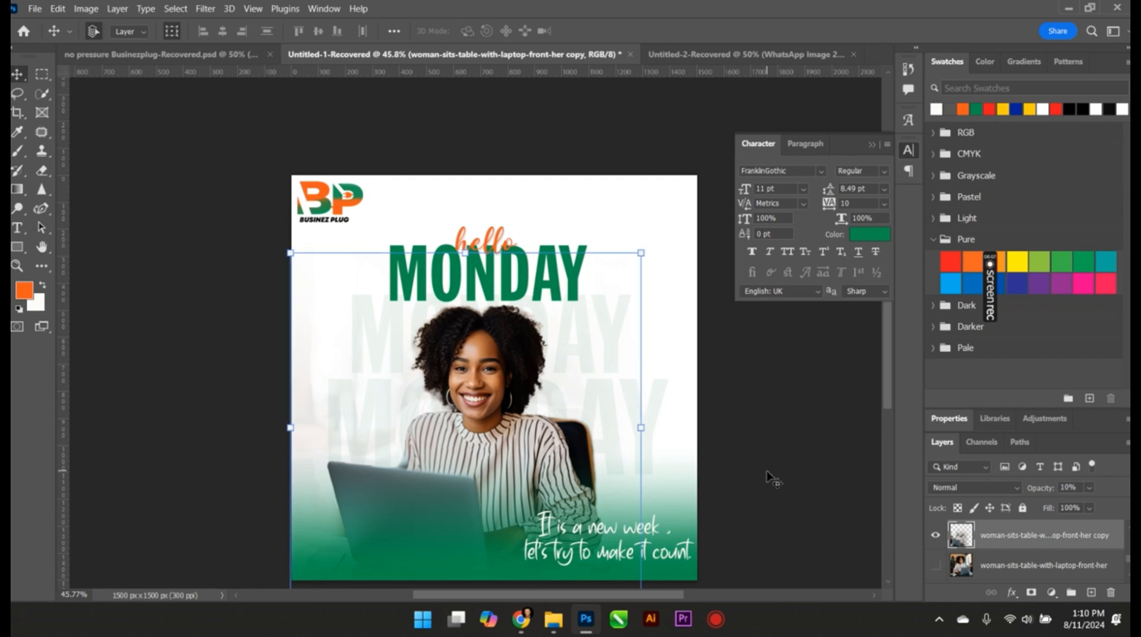
key("Down")
key("Down")
key("Down")
key("Down")
key("Down")
key("Down")
key("Down")
key("Down")
key("Down")
key("Down")
key("Down")
key("Down")
key("Down")
key("Down")
key("Down")
key("Down")
key("Down")
key("Down")
key("Down")
key("Down")
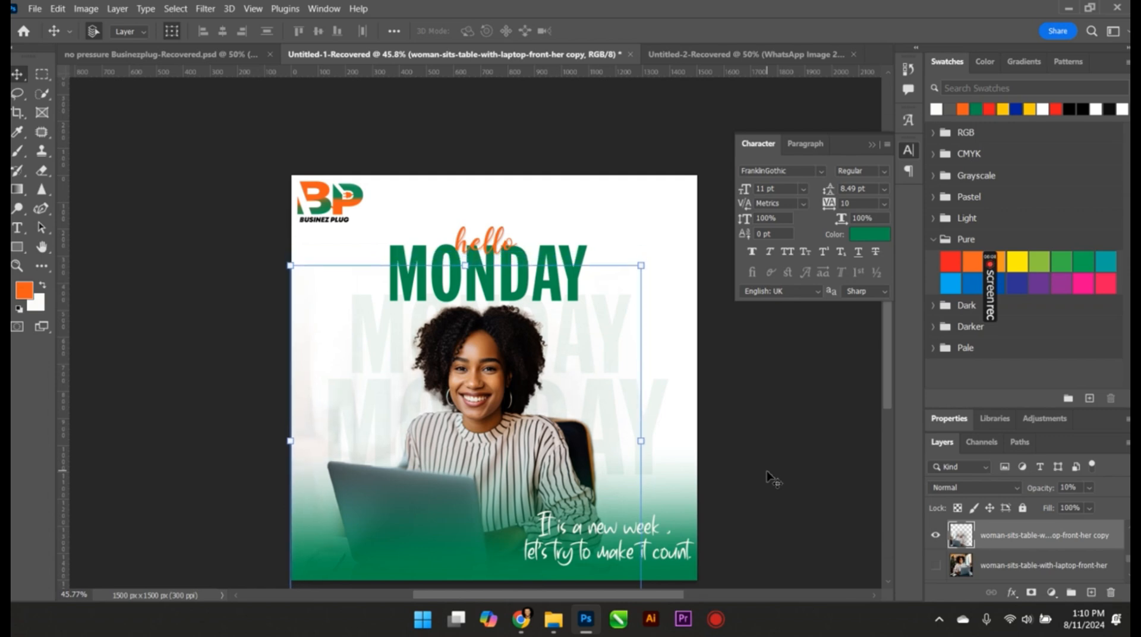
key("Down")
key("Down")
key("Down")
key("Down")
key("Down")
key("Down")
key("Down")
key("Down")
key("Right")
key("Right")
key("Right")
key("Right")
key("Right")
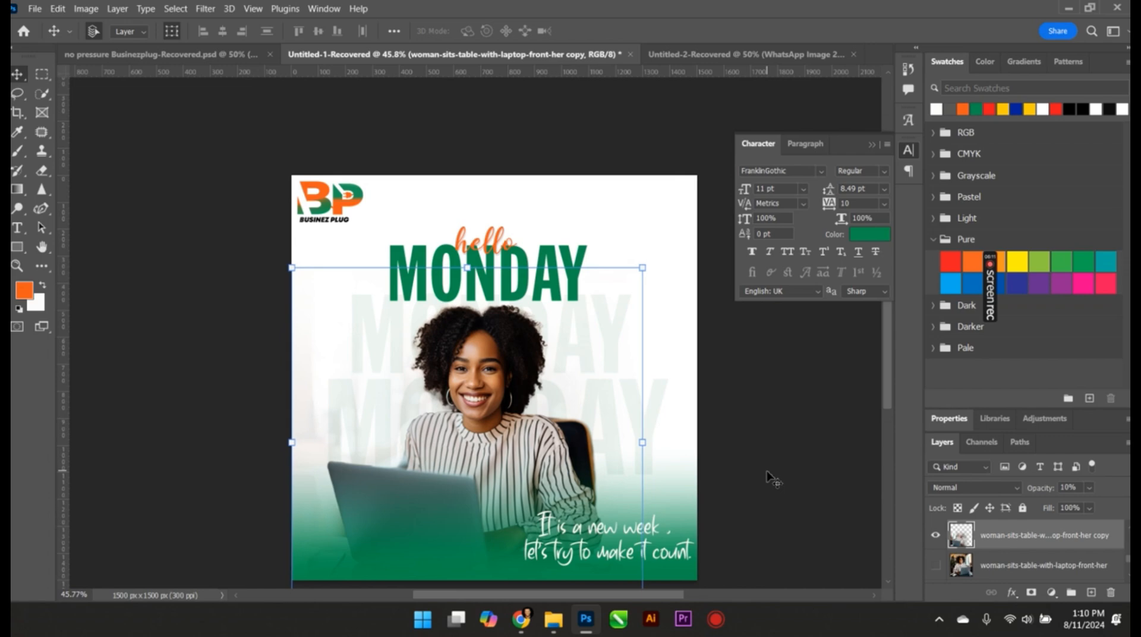
key("Right")
key("Right")
key("Right")
key("Right")
key("Right")
key("Right")
key("Right")
key("Right")
key("Right")
key("Right")
key("Right")
key("Right")
key("Right")
key("Right")
key("Right")
key("Right")
key("Right")
key("Right")
key("Right")
key("Right")
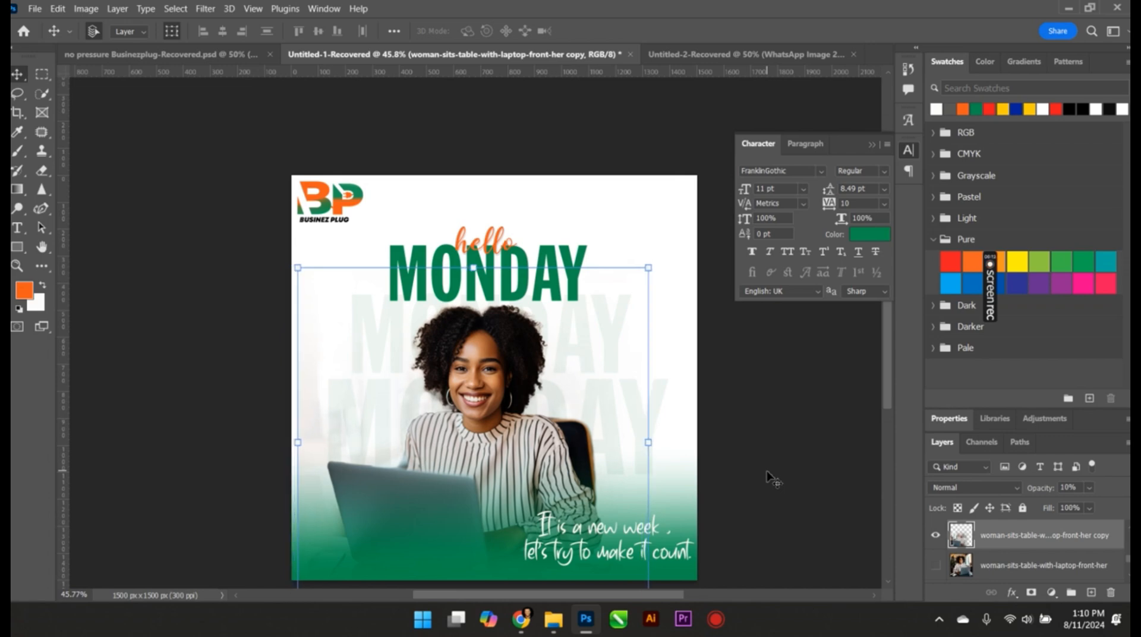
key("Right")
key("Right")
key("Right")
key("Right")
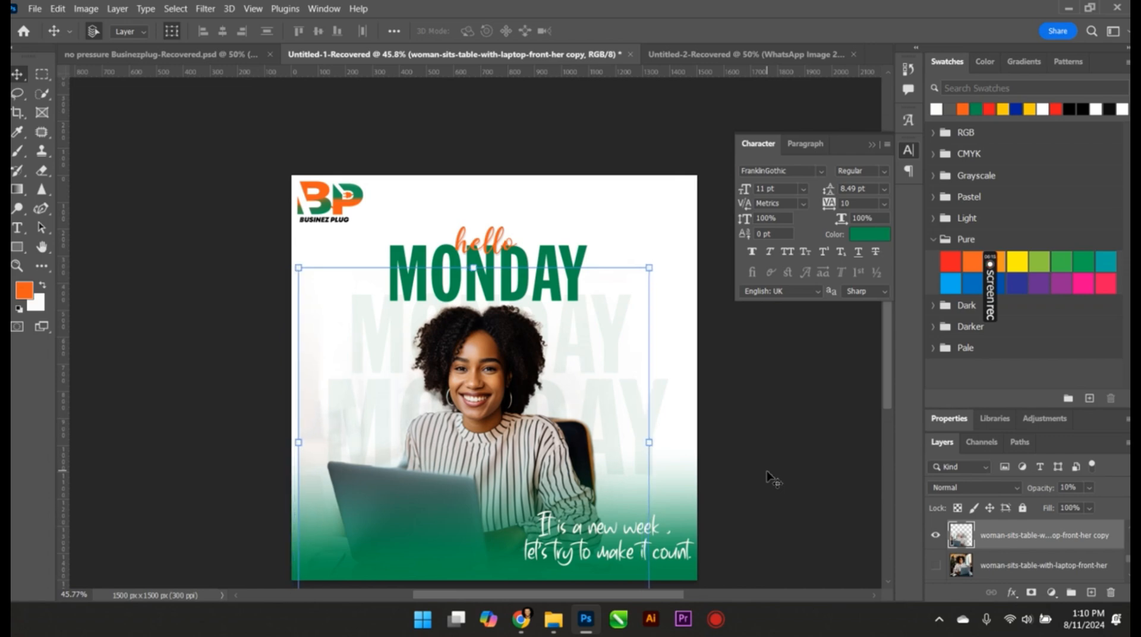
scroll(519, 423, "up", 3)
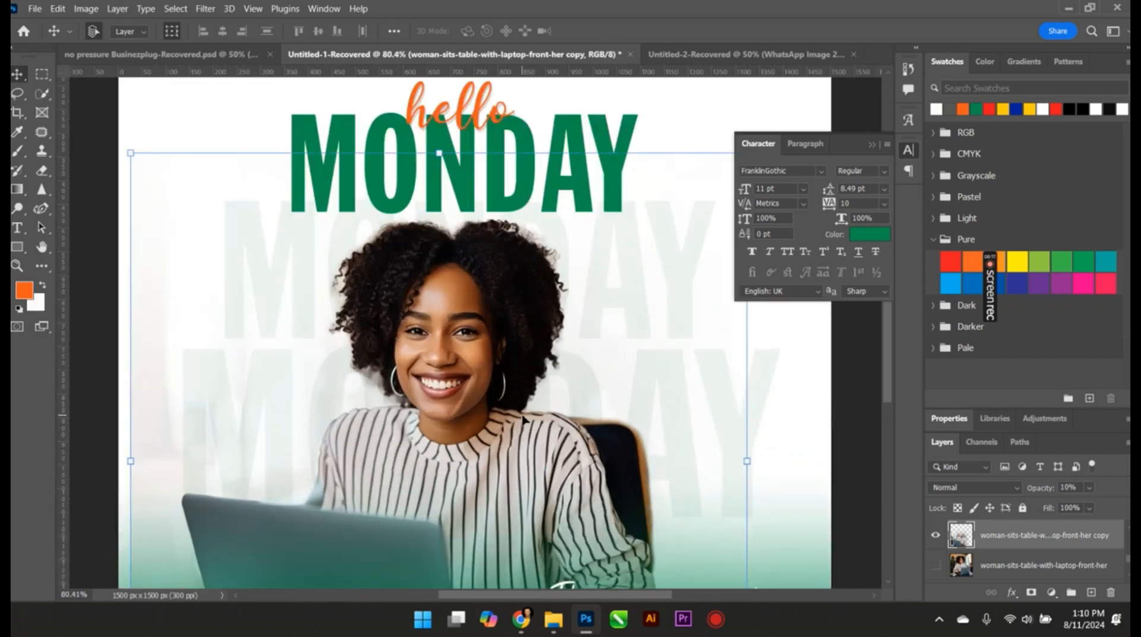
scroll(523, 418, "down", 4)
scroll(620, 278, "up", 3)
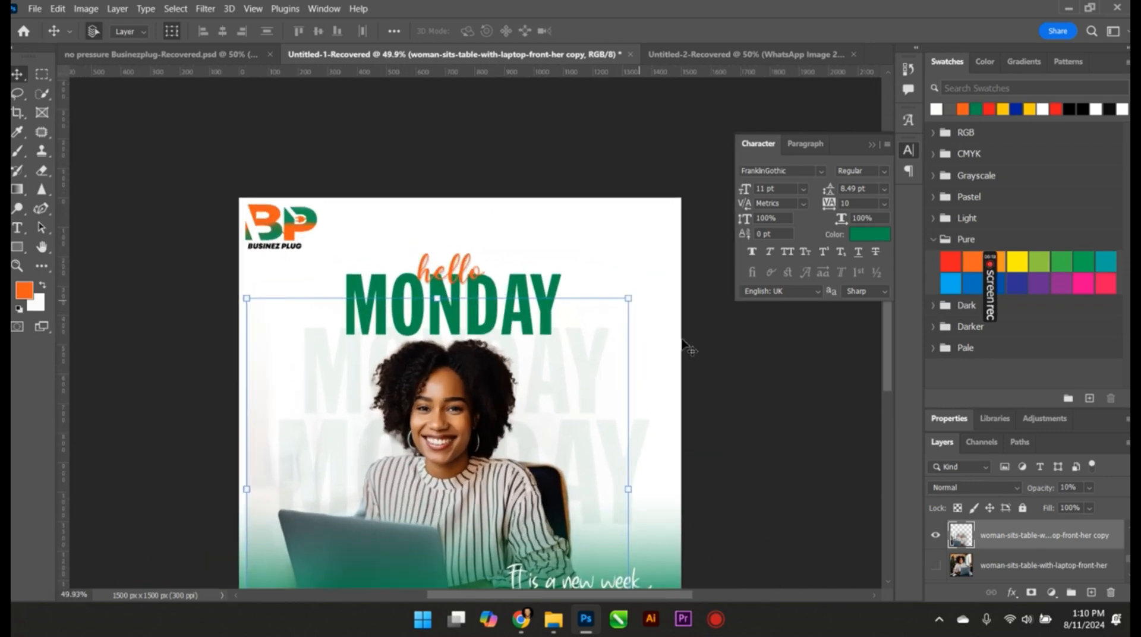
left_click(781, 387)
Scale the faint background photo copy down to about 99.24% and commit the transform.
scroll(350, 381, "up", 2)
left_click(244, 406)
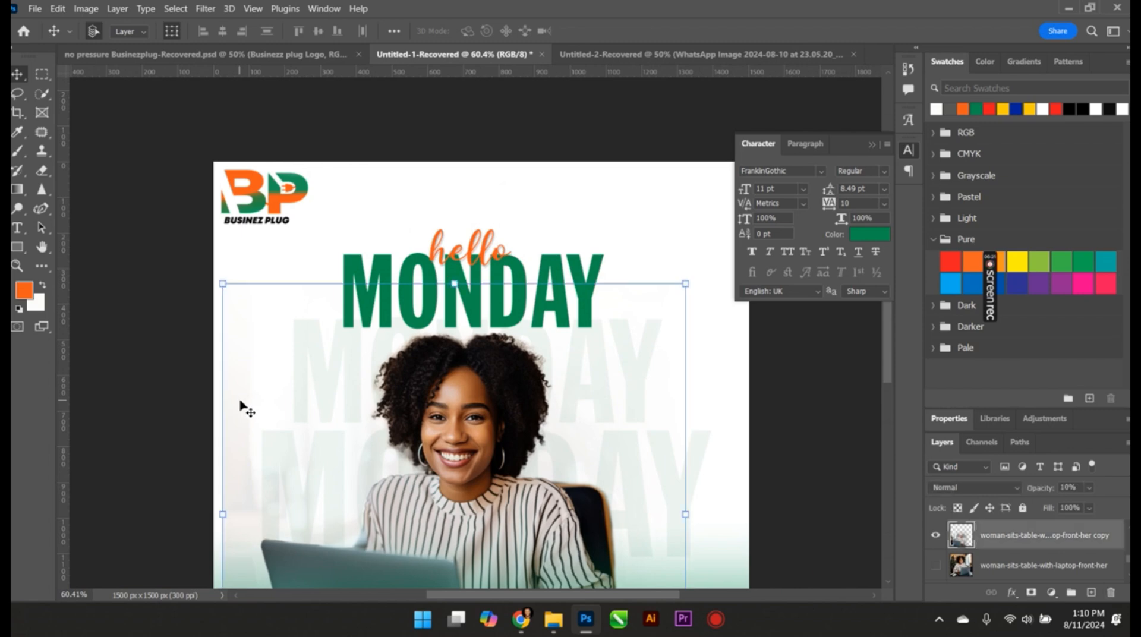
mouse_move(688, 286)
left_mouse_down()
mouse_move(715, 245)
mouse_move(719, 285)
mouse_move(699, 303)
left_mouse_up()
scroll(557, 419, "down", 3)
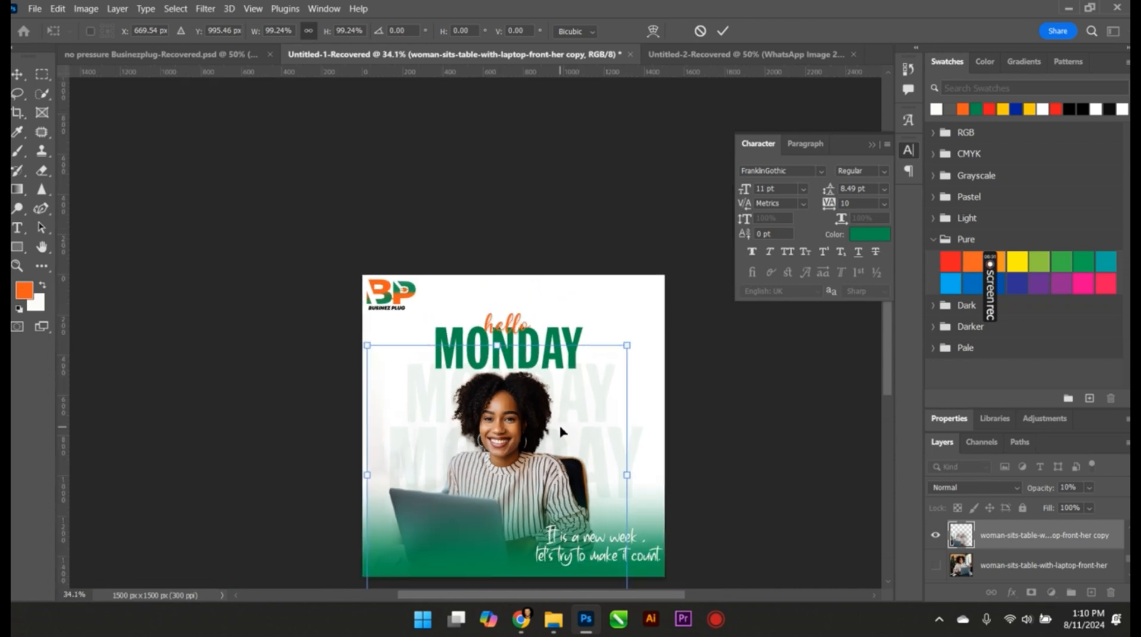
left_click(723, 31)
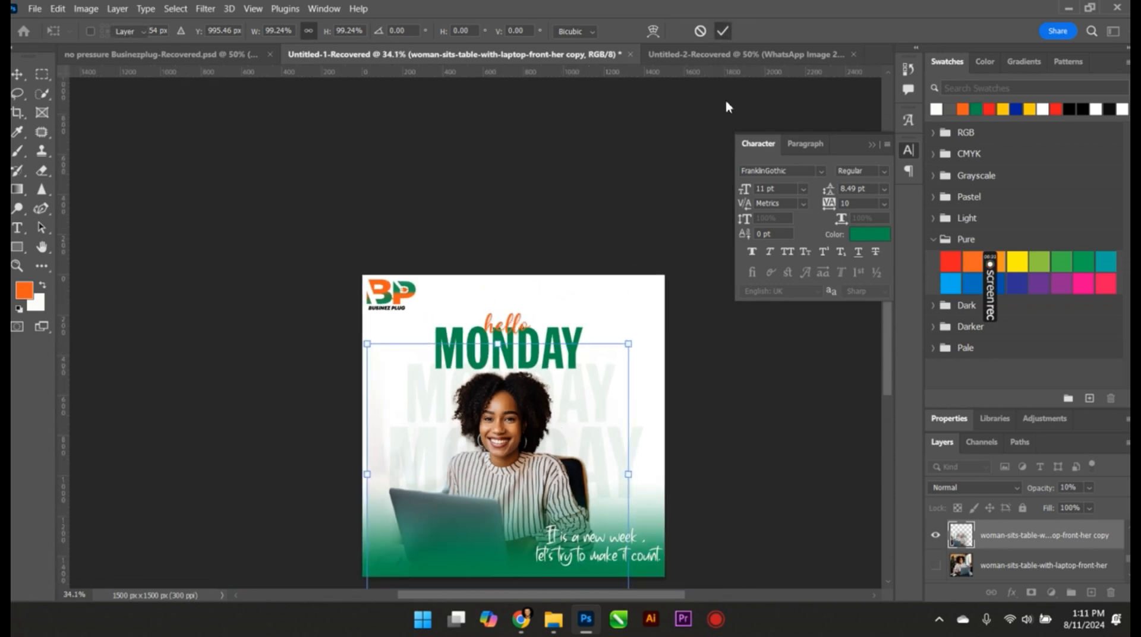
Soften the left side of the faint background photo copy using the Eraser at size 800 and 53% opacity.
left_click(767, 440)
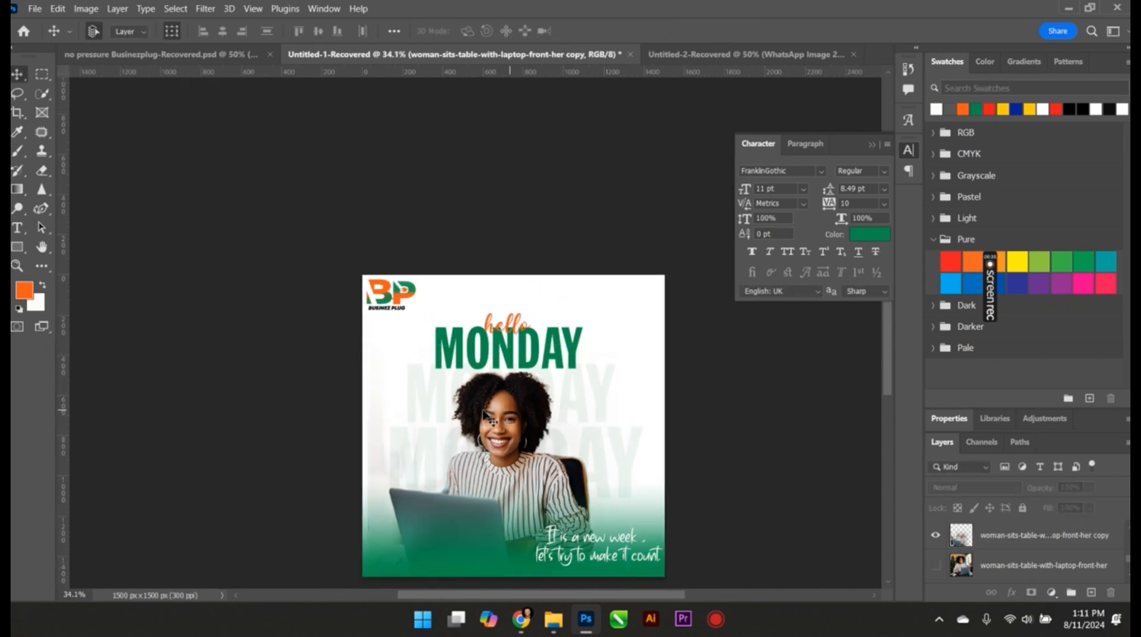
left_click(375, 389)
left_click(42, 170)
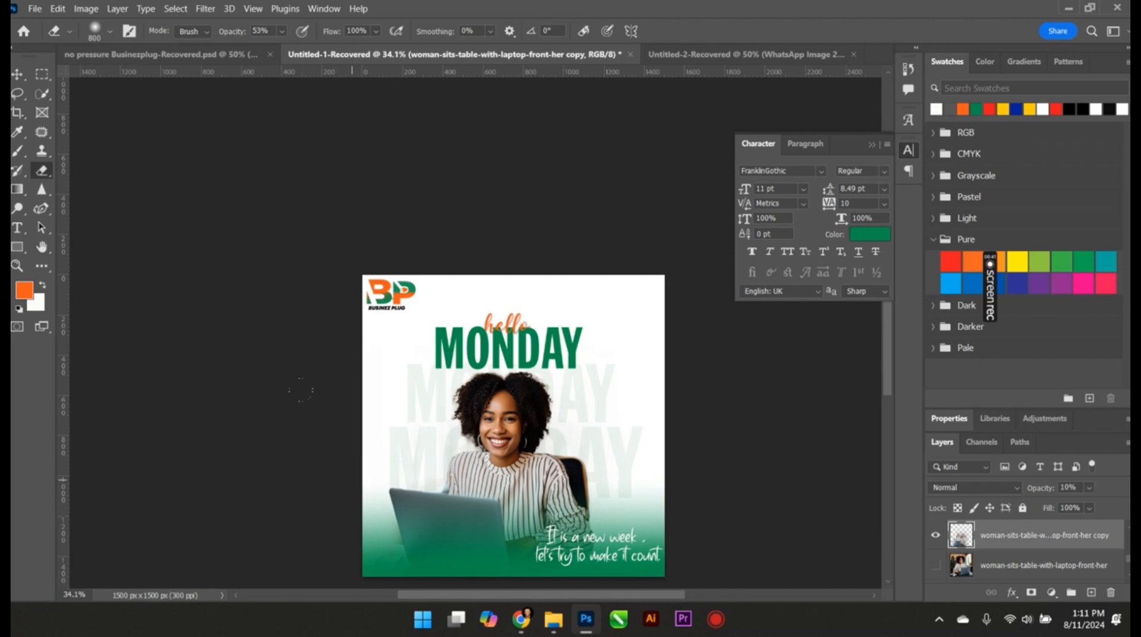
left_click(17, 74)
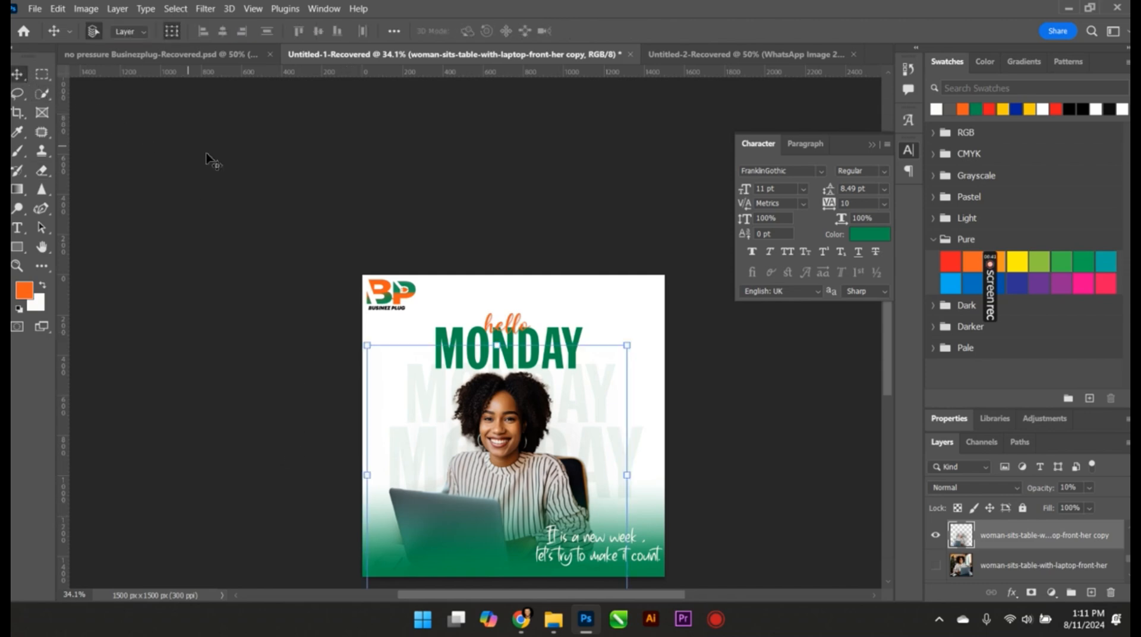
scroll(589, 508, "up", 3)
scroll(600, 447, "up", 2)
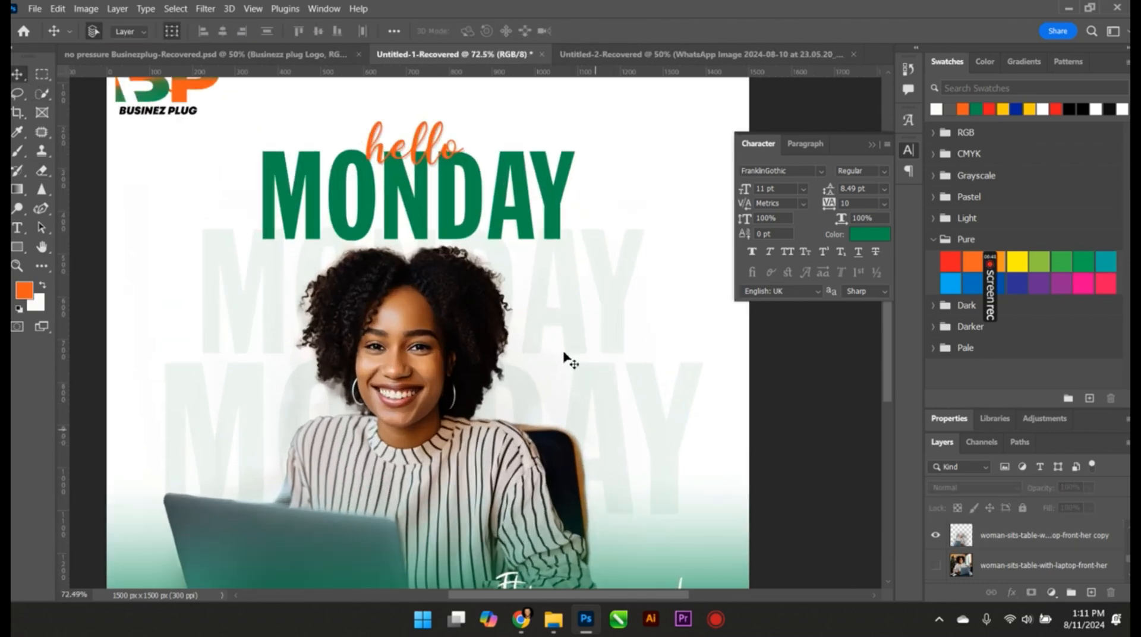
scroll(566, 345, "down", 3)
scroll(645, 205, "up", 1)
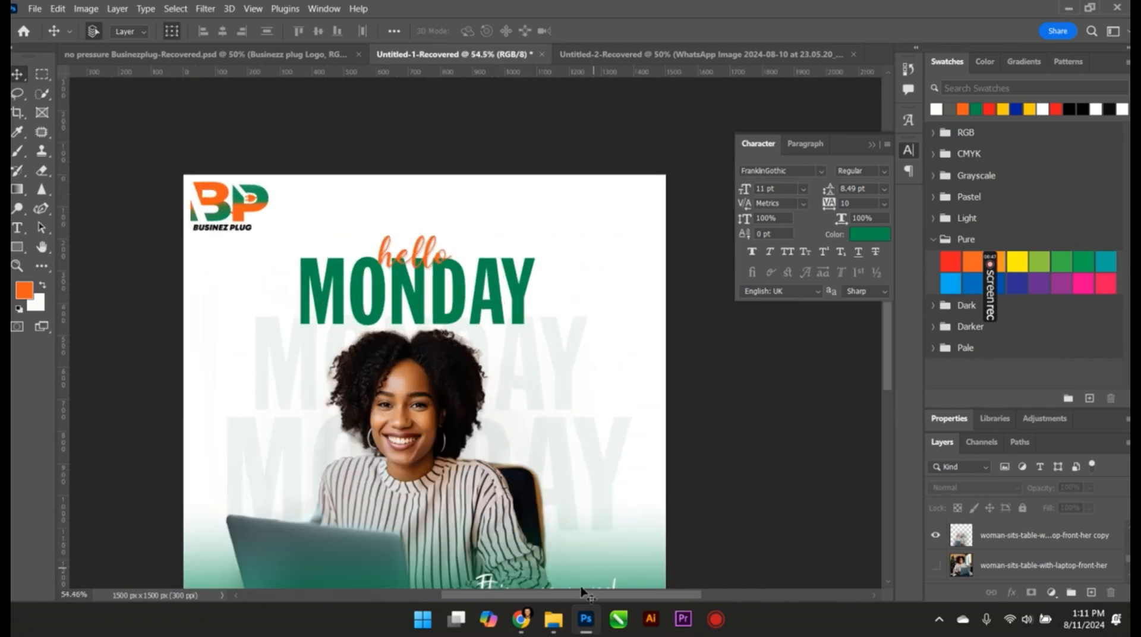
Switch to File Explorer and open the Monday folder inside Downloads.
left_click(562, 625)
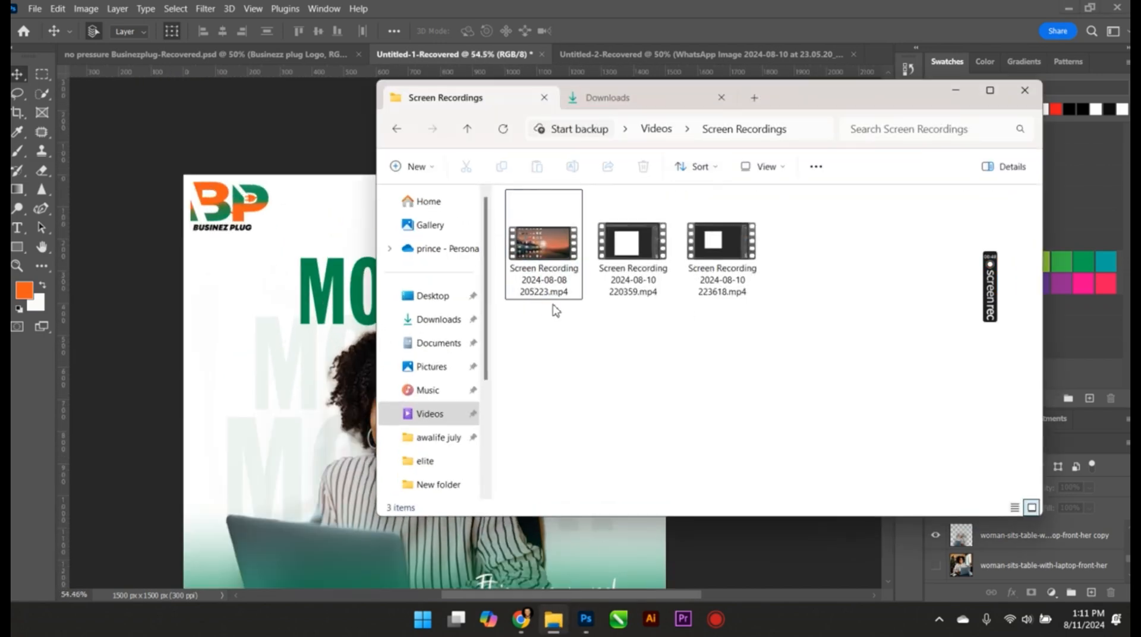
left_click(611, 100)
scroll(792, 269, "up", 8)
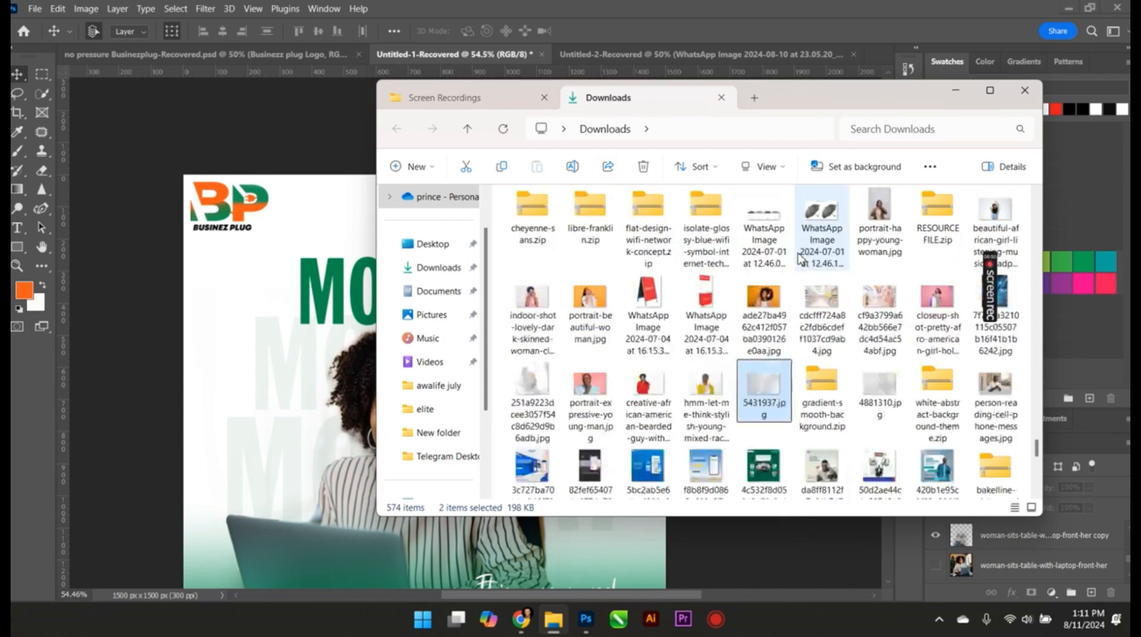
left_click_drag(1036, 416, 1050, 194)
double_click(647, 229)
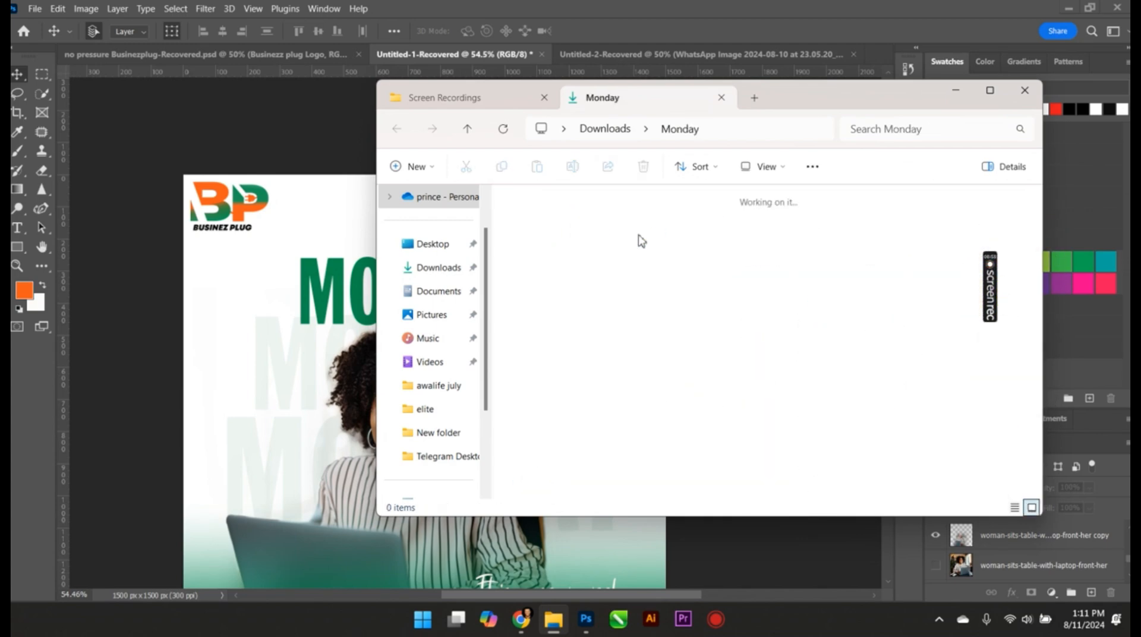
Place the green check-mark image in the flyer, scale it to 16.17% and commit it overlapping the canvas's top-right corner.
left_click_drag(807, 107, 961, 111)
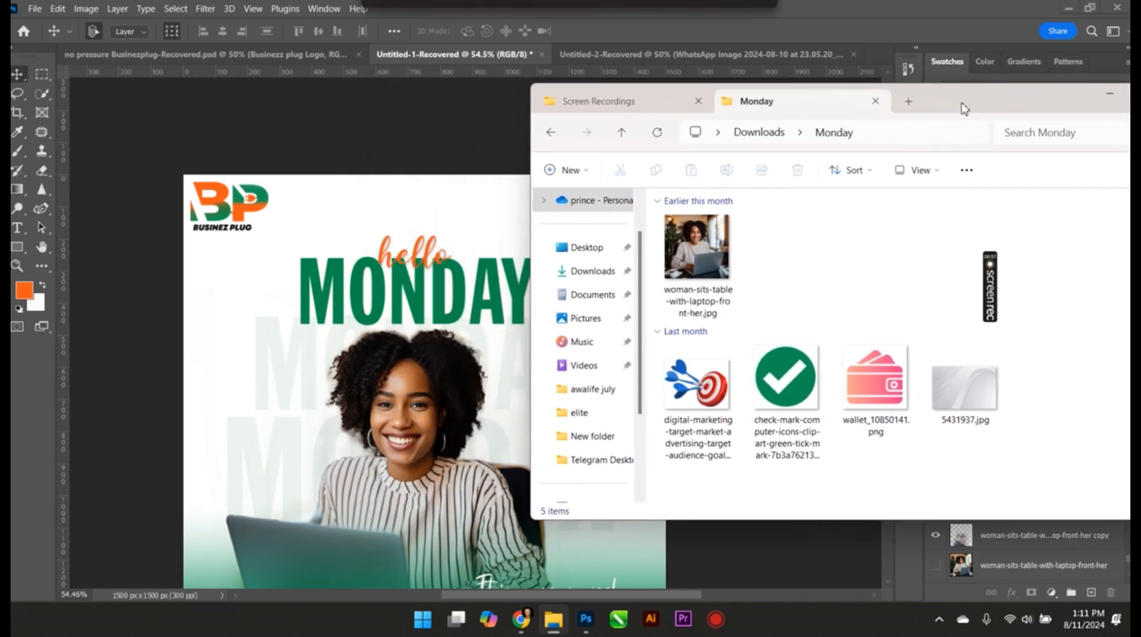
left_click(789, 395)
left_click_drag(790, 400, 226, 358)
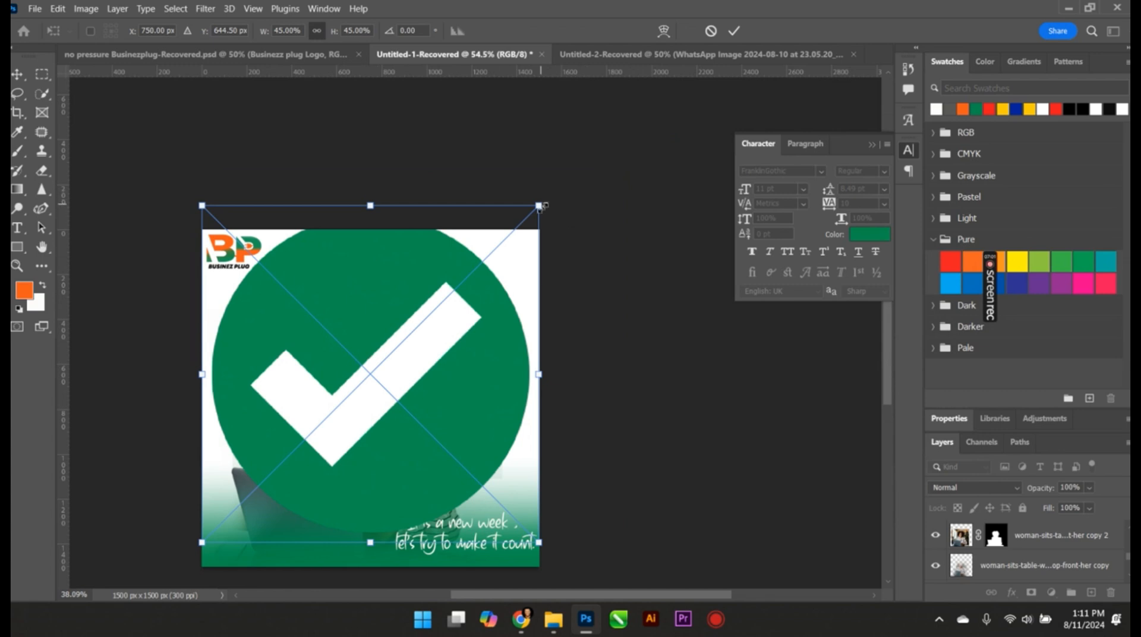
left_click_drag(539, 205, 378, 343)
left_click_drag(354, 466, 593, 392)
left_click_drag(629, 290, 564, 354)
left_click_drag(536, 409, 568, 250)
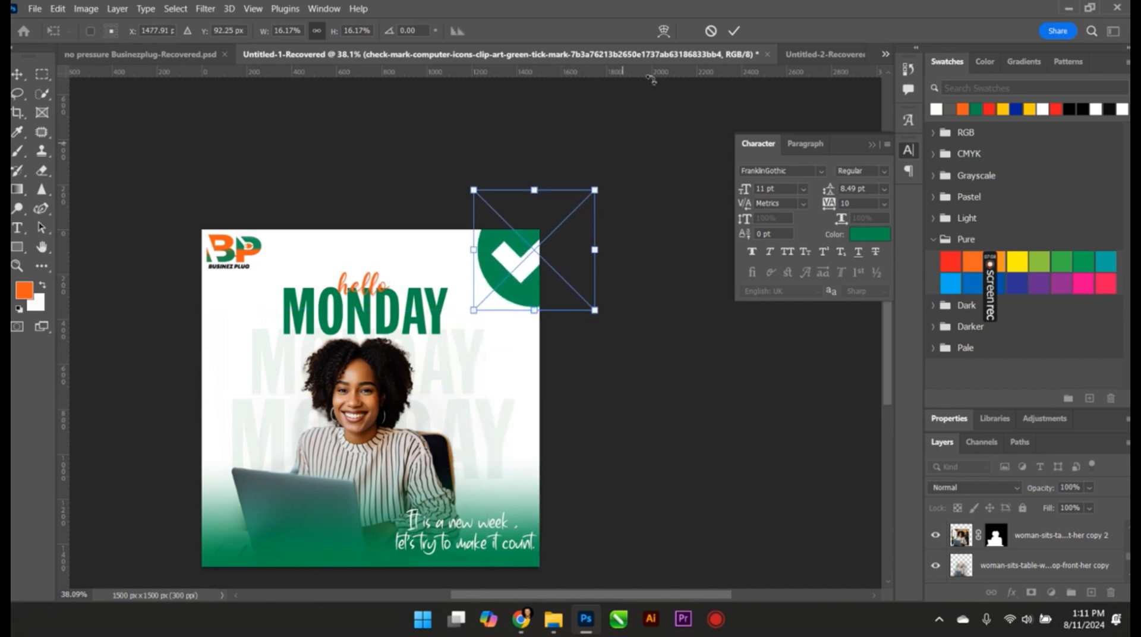
left_click(734, 30)
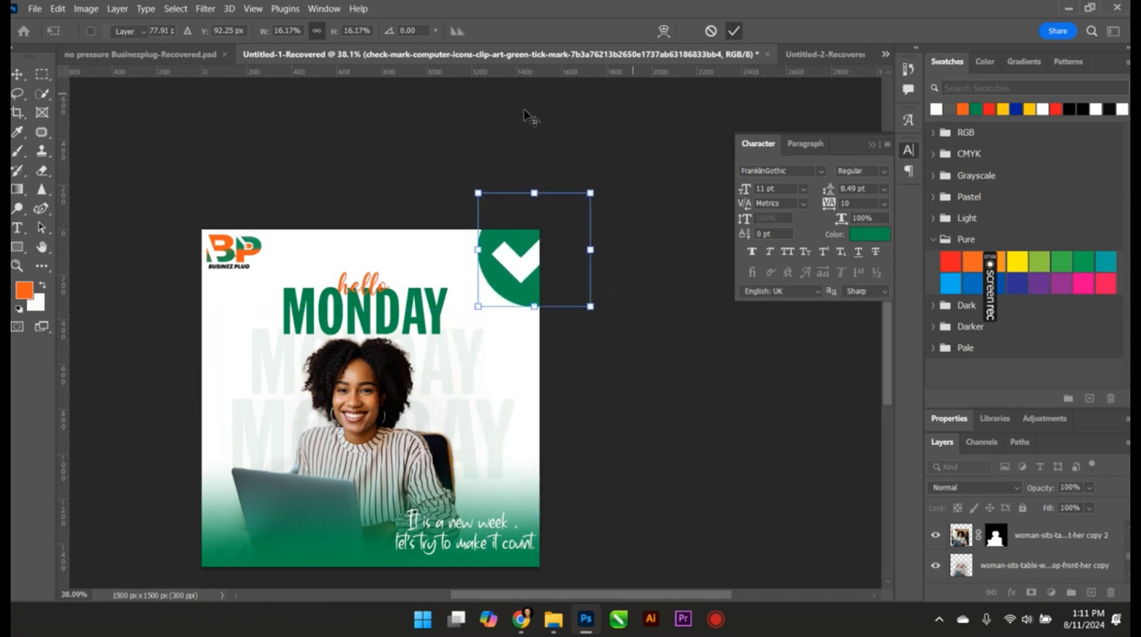
Apply a Gaussian Blur with a 95.6-pixel radius to the green check mark.
left_click(205, 11)
mouse_move(284, 190)
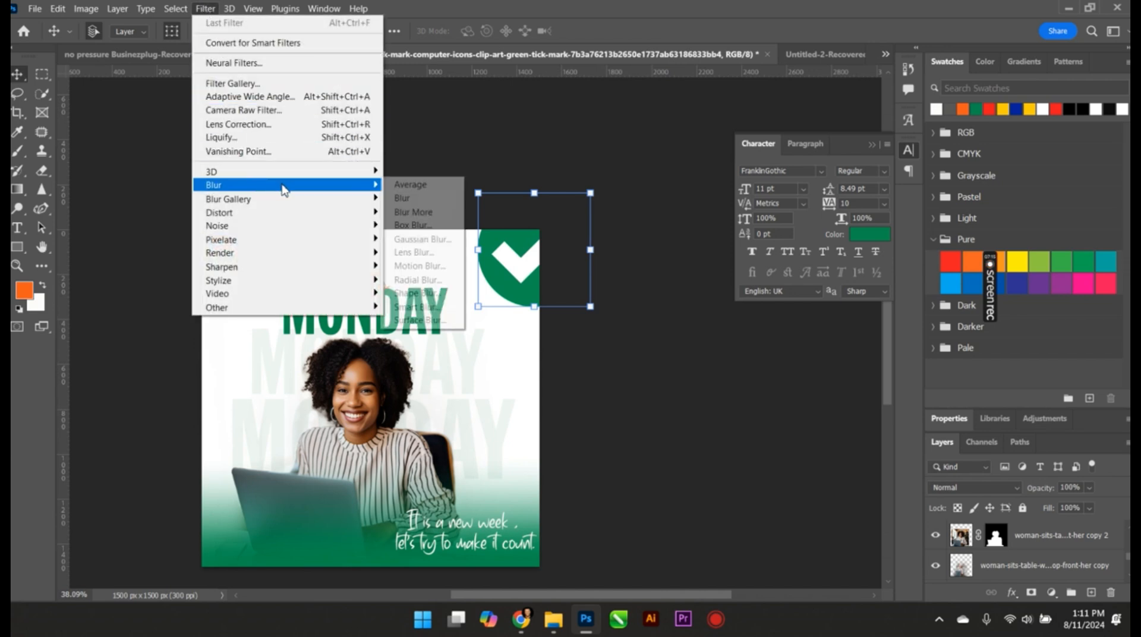
left_click(424, 239)
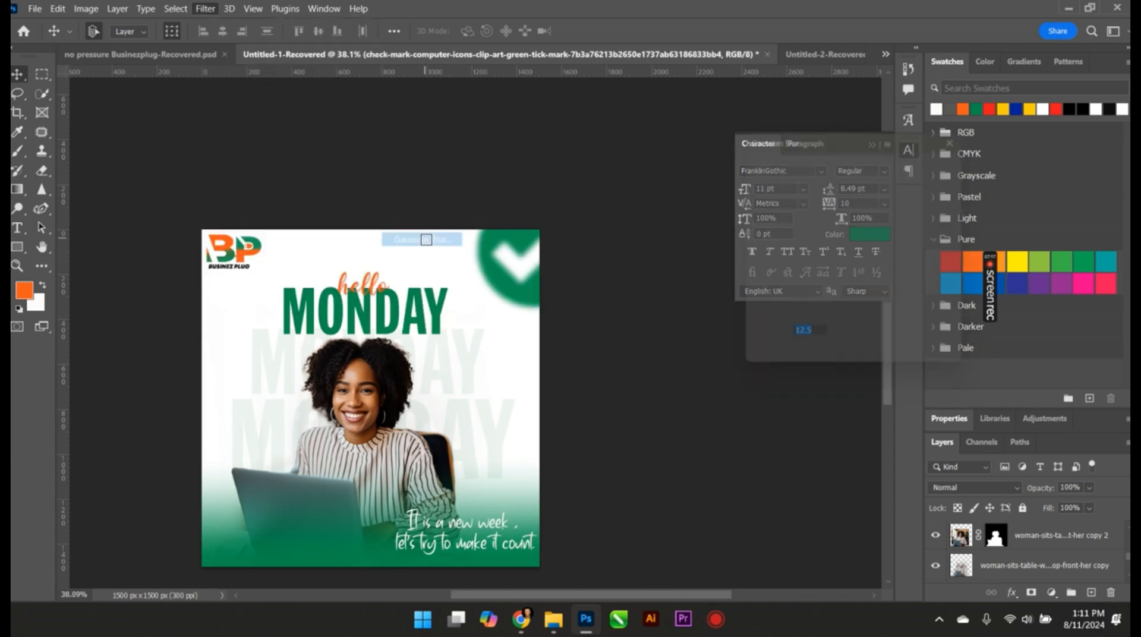
left_click(853, 362)
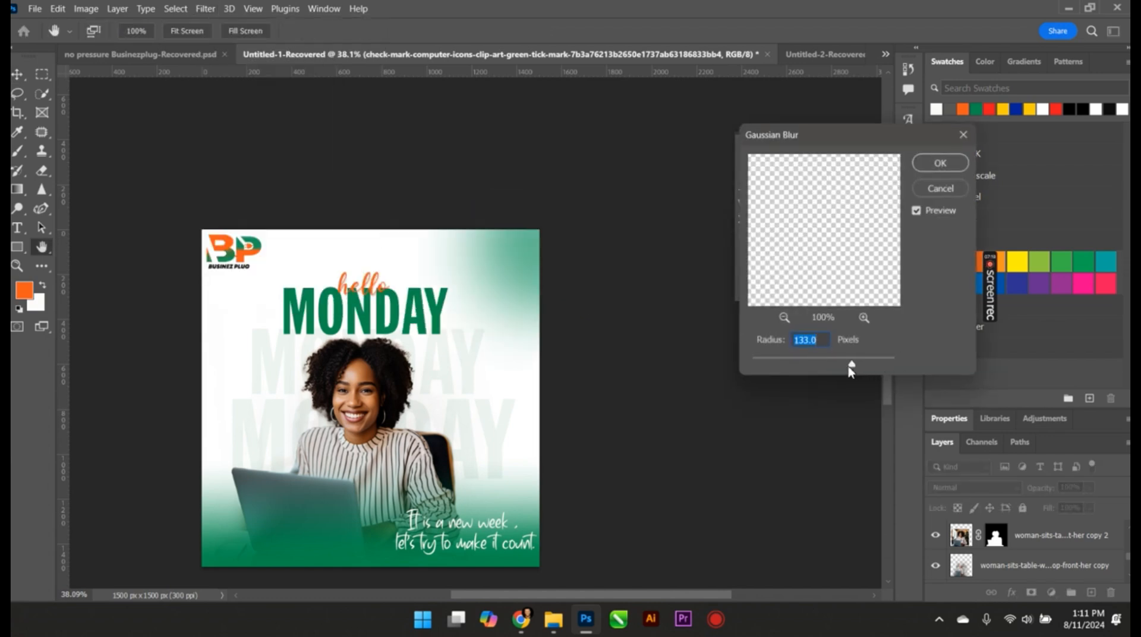
left_click_drag(848, 367, 843, 368)
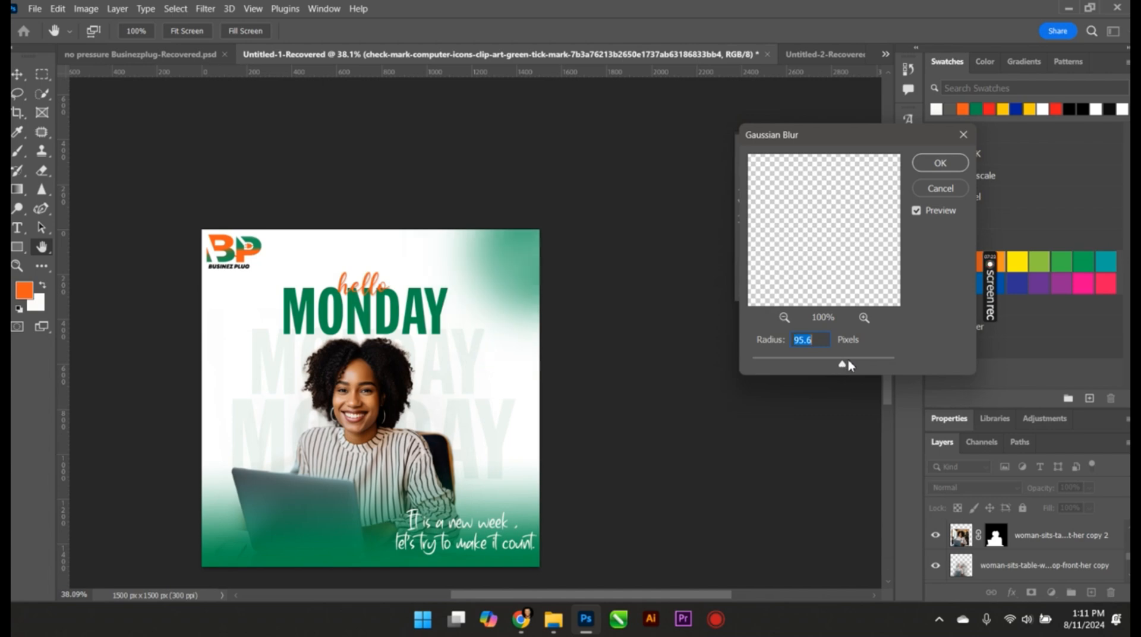
left_click(939, 163)
key("v")
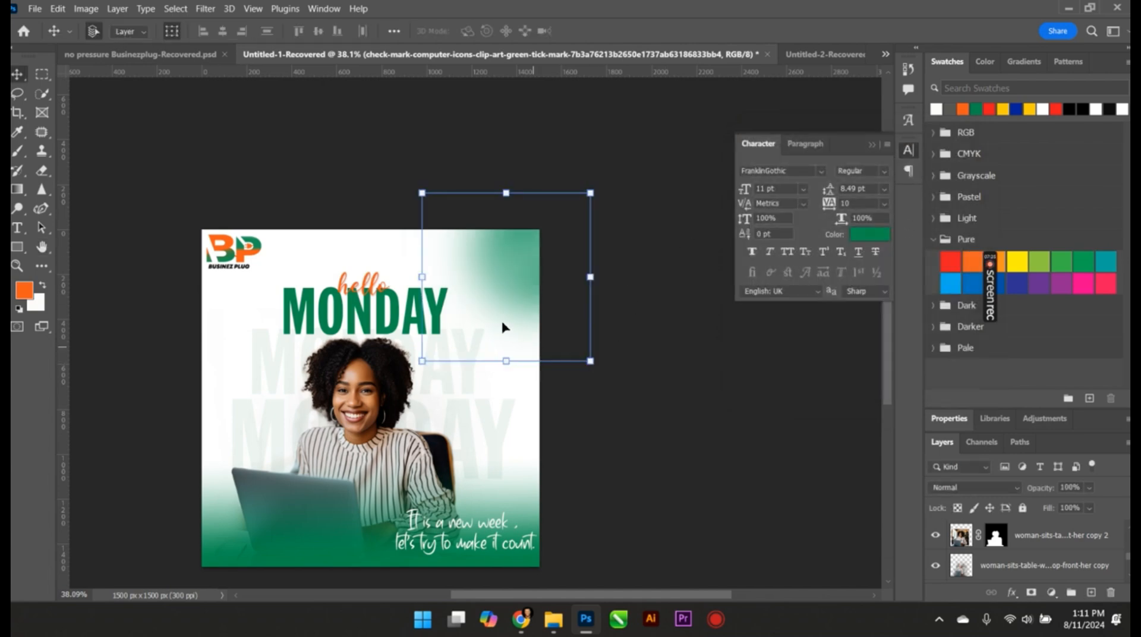
Place wallet_10850141.png from the Monday folder, scale it to 211.63% and commit it overlapping the canvas's right edge.
scroll(494, 294, "up", 3)
scroll(493, 288, "down", 2)
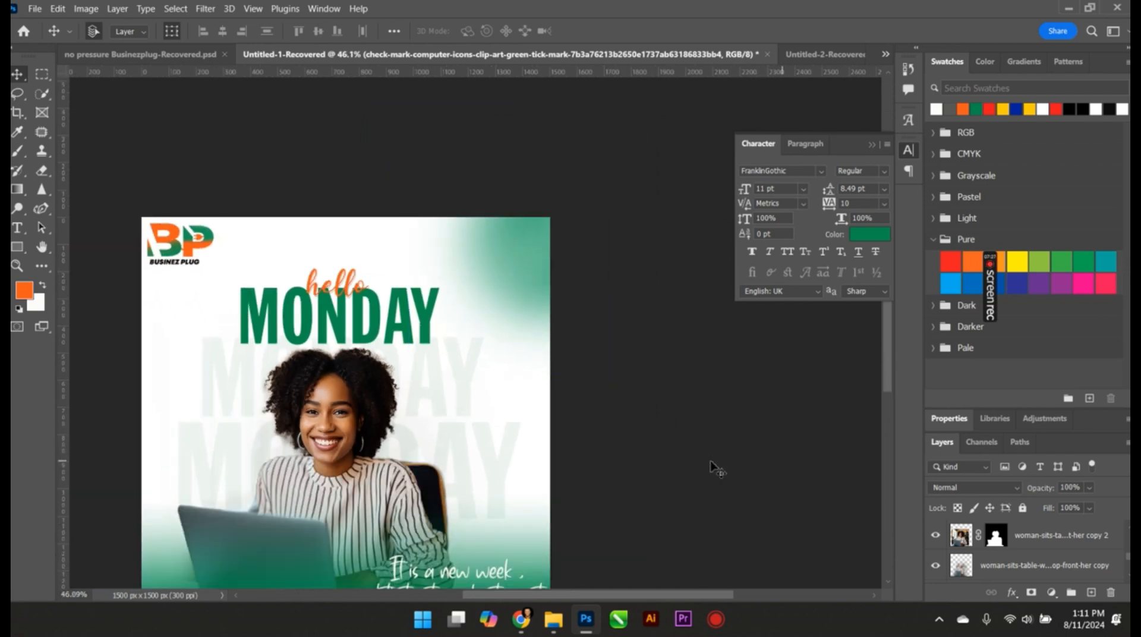
left_click(434, 402)
scroll(434, 402, "up", 4)
scroll(554, 437, "down", 4)
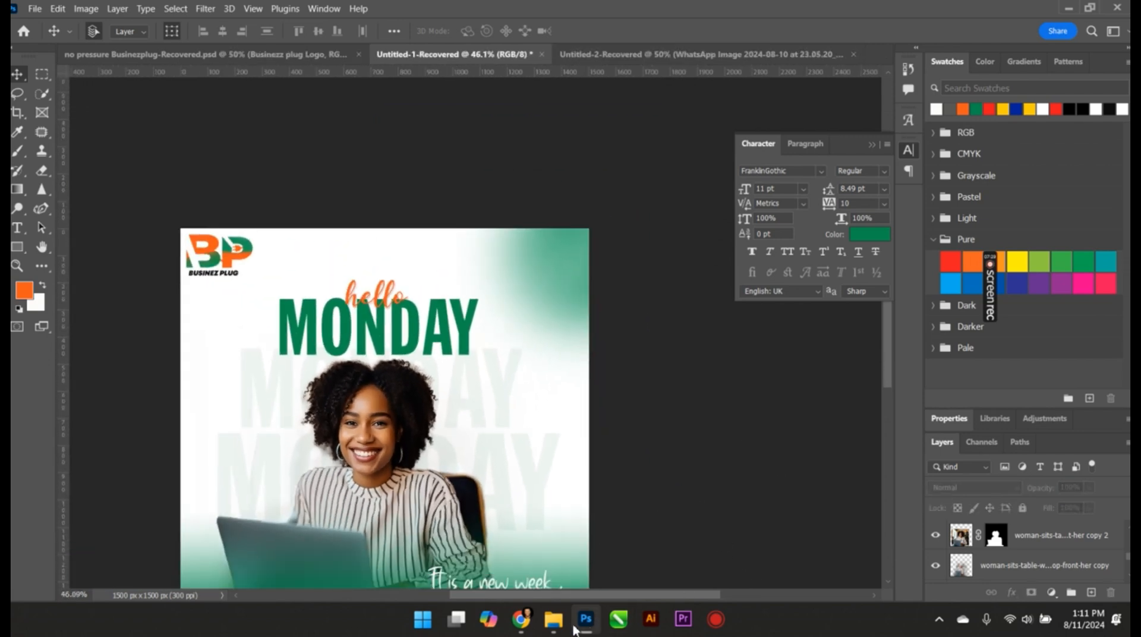
left_click(562, 624)
left_click(864, 372)
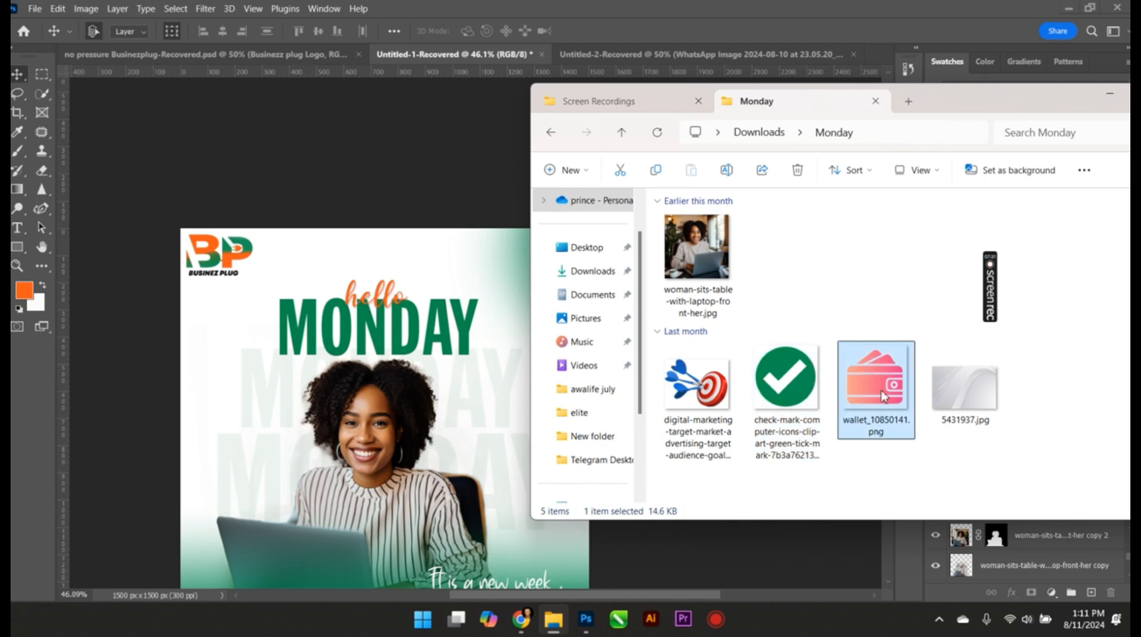
left_click_drag(880, 401, 229, 442)
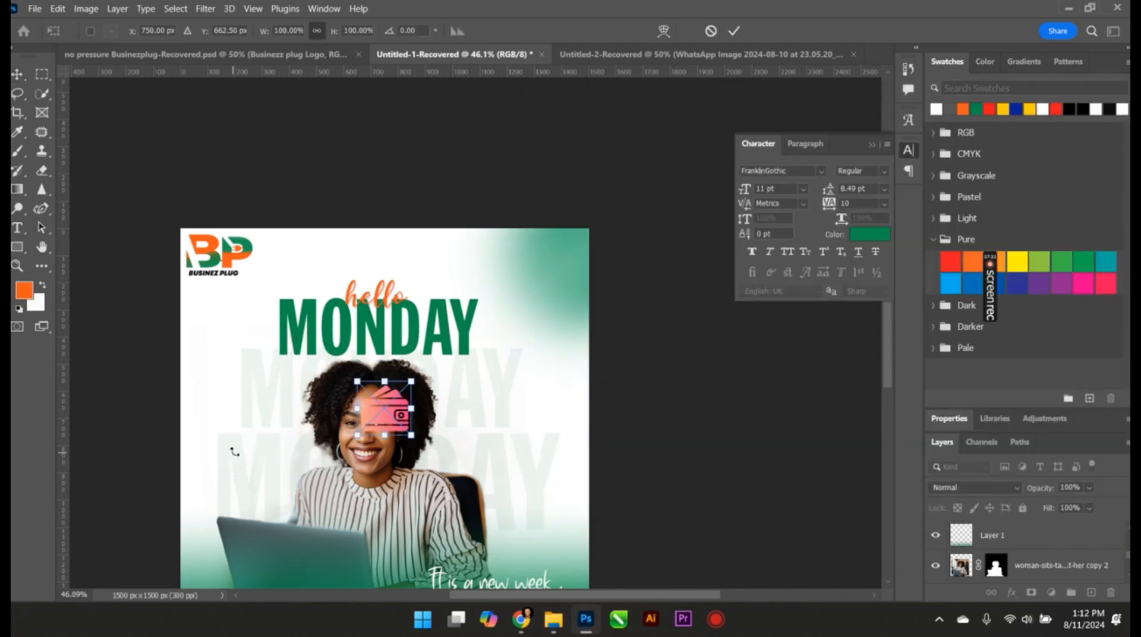
left_click_drag(400, 416, 636, 480)
left_click(735, 30)
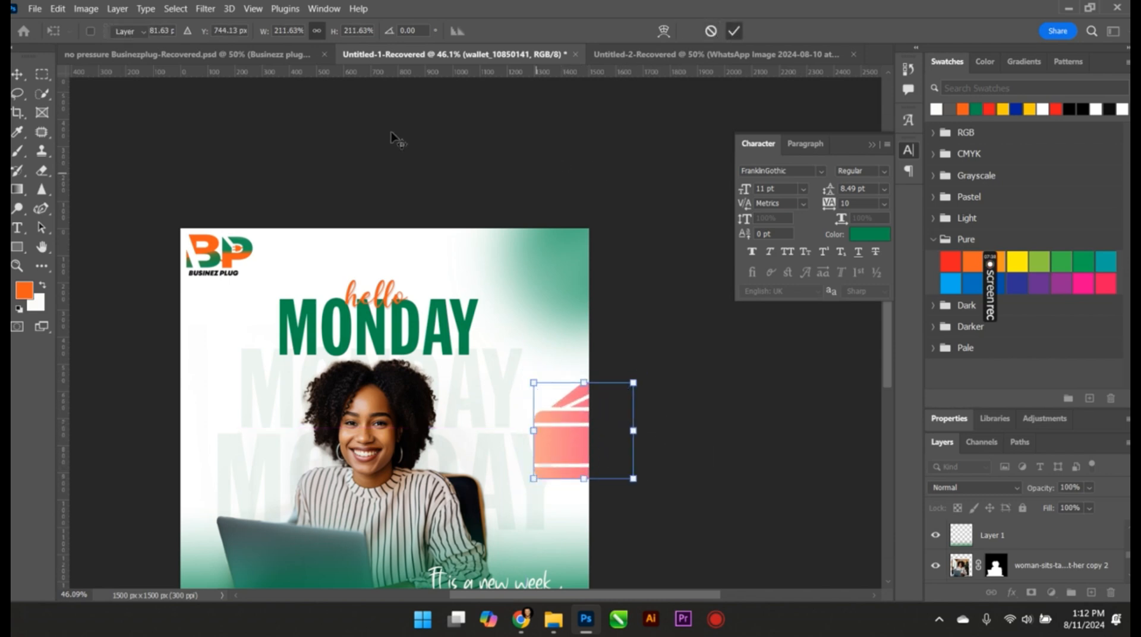
Apply a Gaussian Blur with a 20.8-pixel radius to the wallet image.
left_click(205, 8)
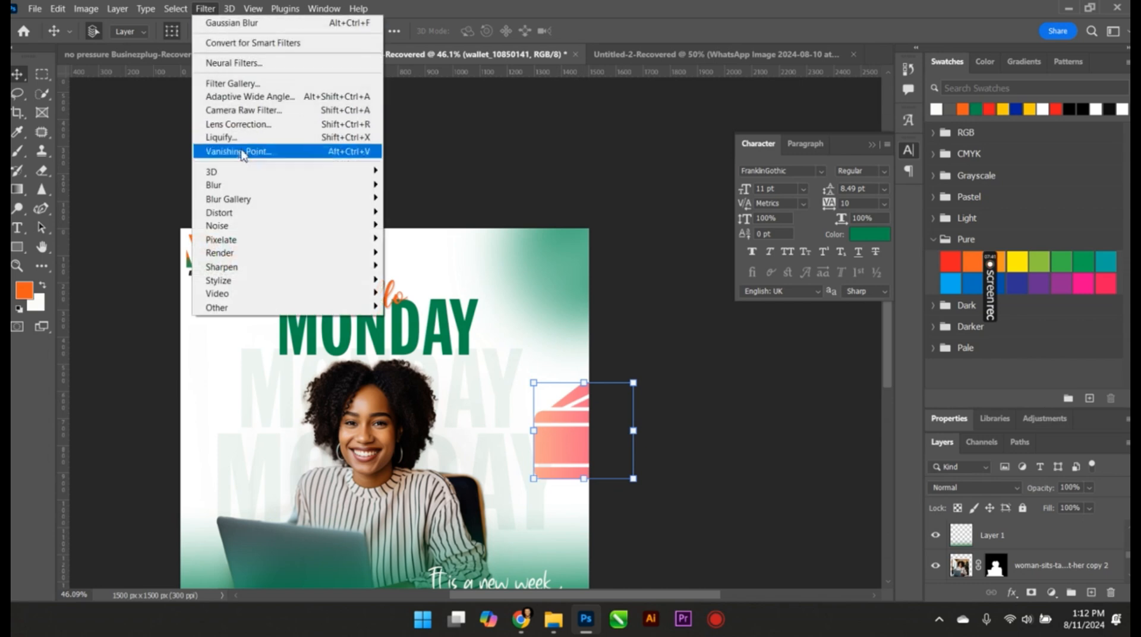
mouse_move(337, 189)
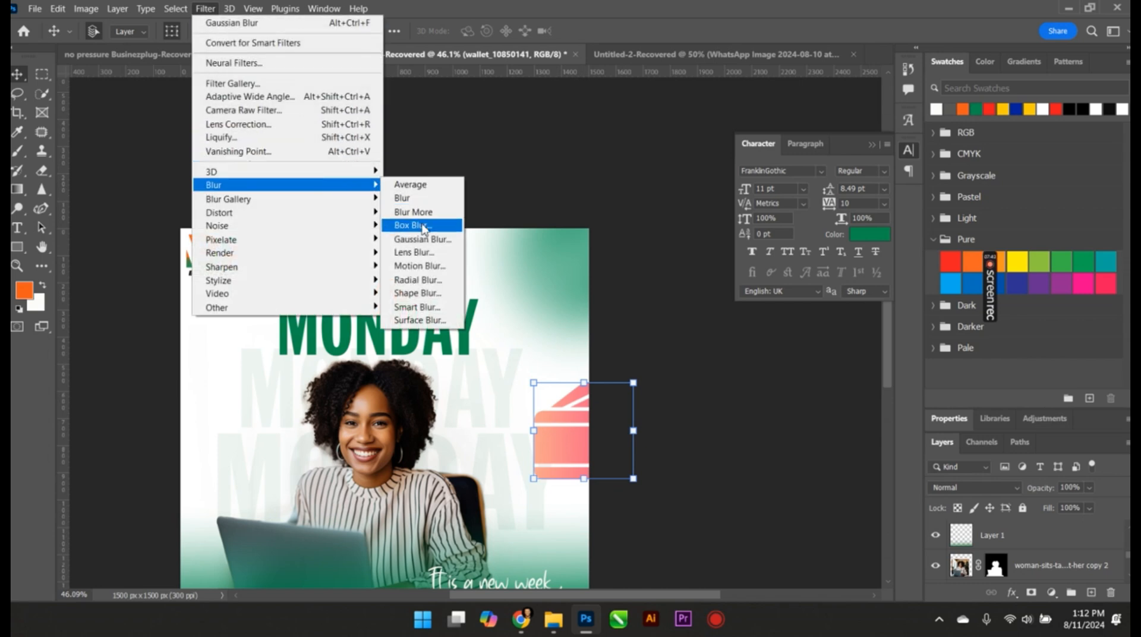
left_click(432, 242)
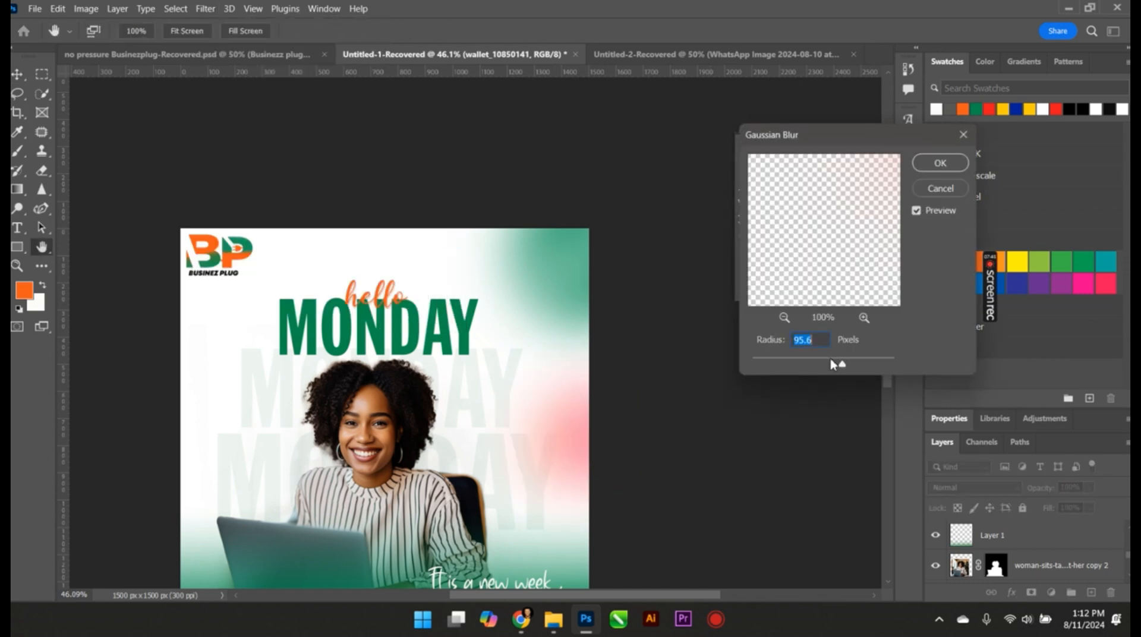
left_click_drag(833, 363, 818, 374)
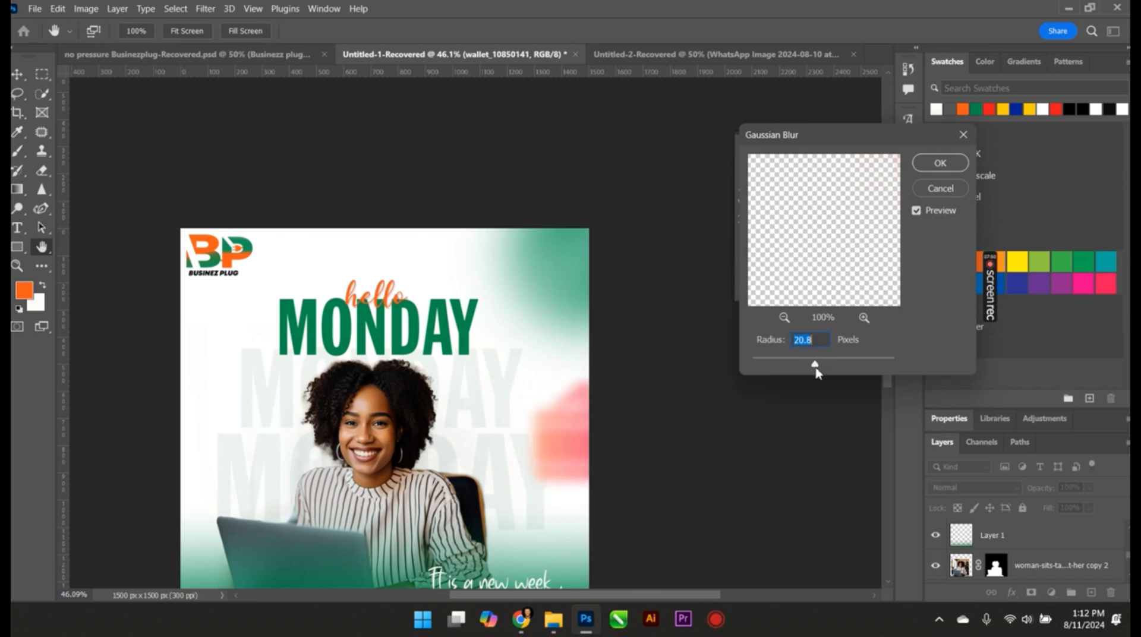
left_click(932, 170)
key("v")
Move the blurred wallet across to the canvas's left edge, placing it at X -186 px and Y 501 px.
left_click_drag(573, 438, 167, 459)
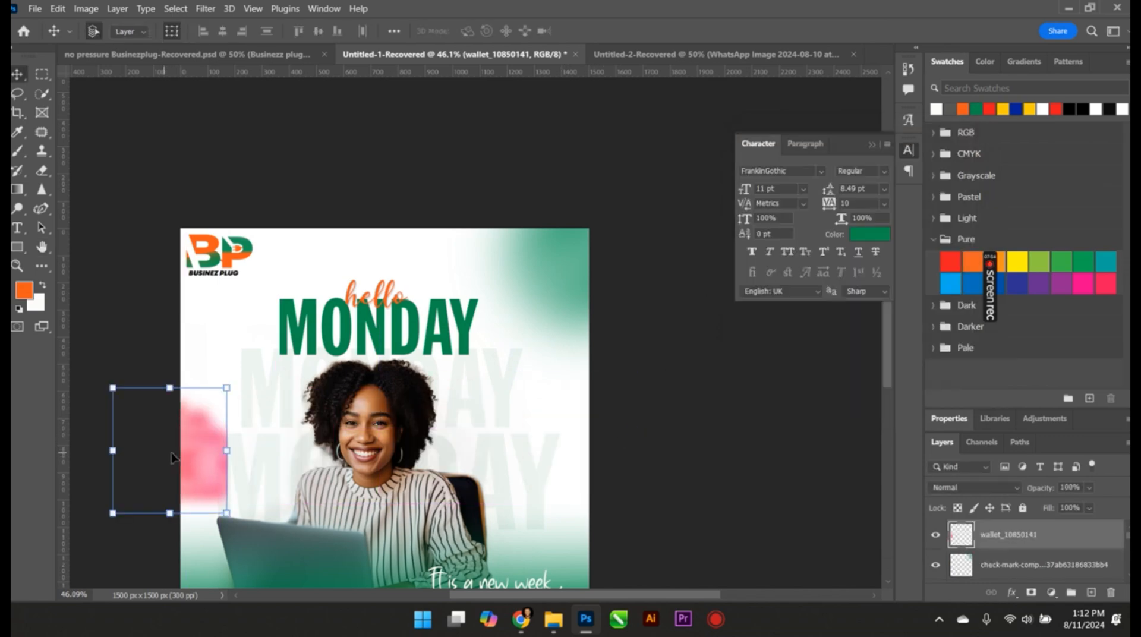
left_click(961, 422)
key("shift+Right")
key("shift+Right")
key("shift+Right")
key("shift+Right")
key("shift+Right")
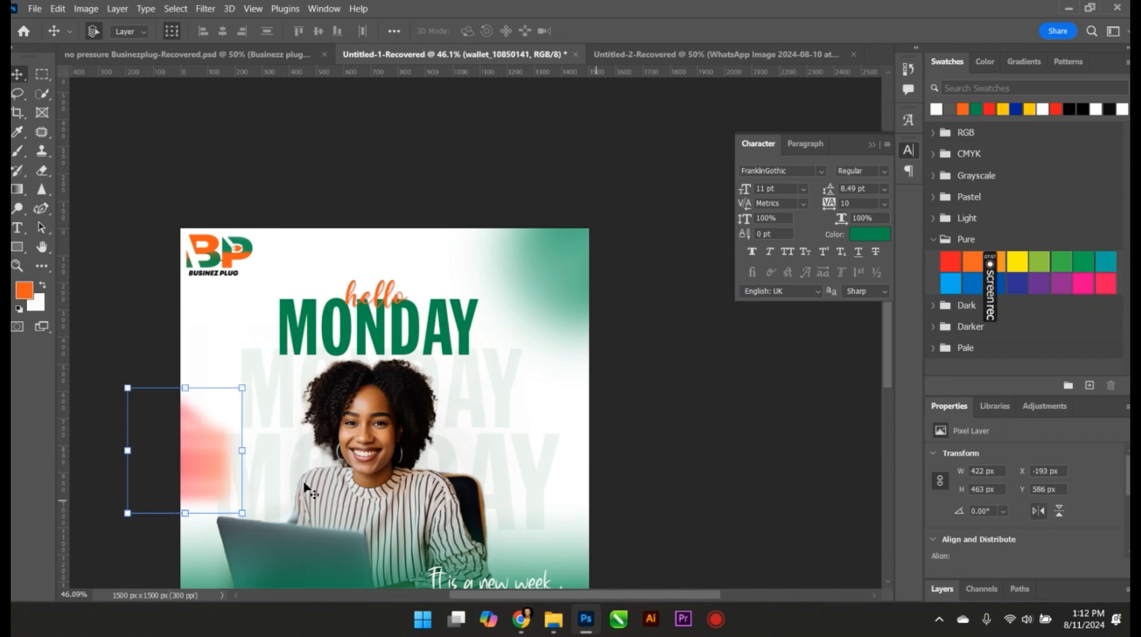
left_click_drag(217, 488, 209, 438)
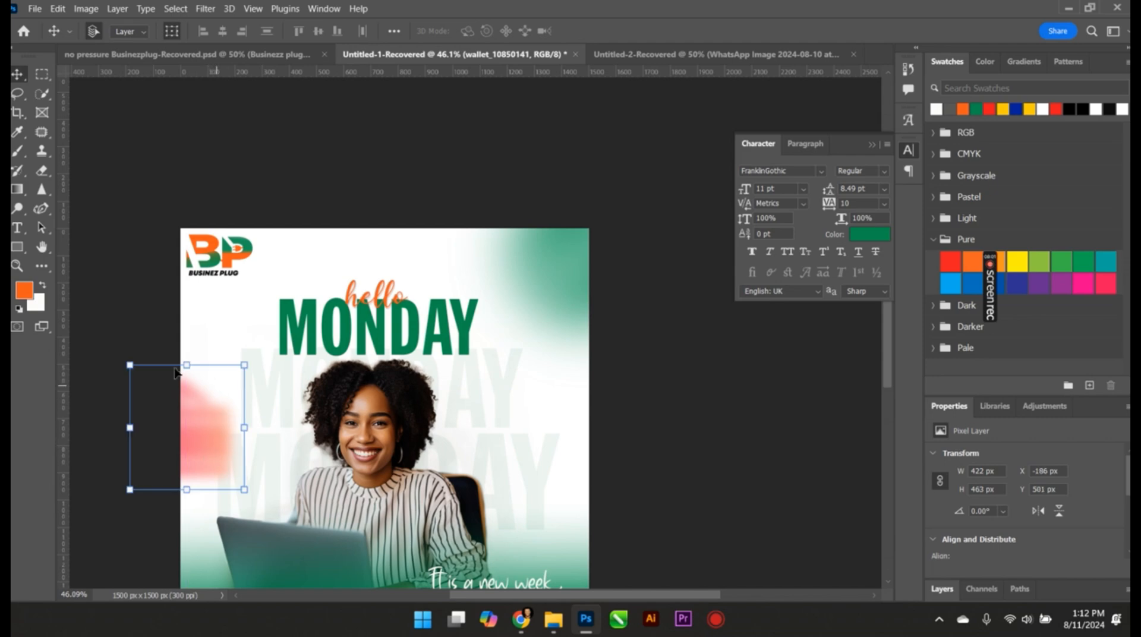
Scale the blurred wallet up to 114.54% and commit the transform.
left_click_drag(130, 365, 113, 346)
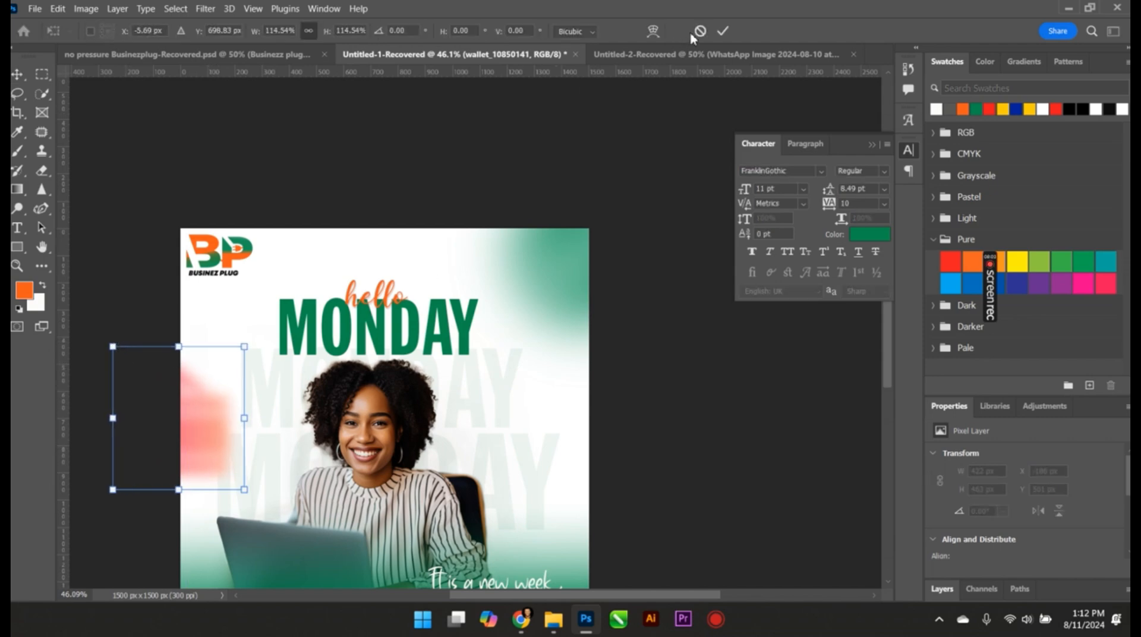
left_click(722, 31)
scroll(522, 510, "down", 3)
scroll(301, 487, "up", 4)
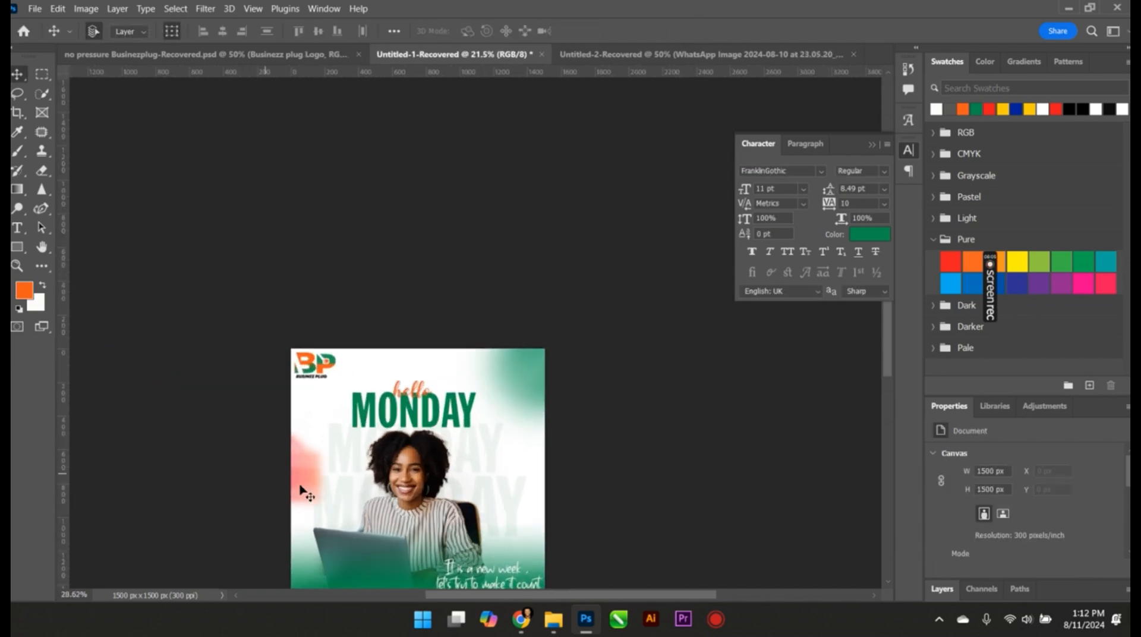
Hide the blurred wallet layer.
left_click(310, 486)
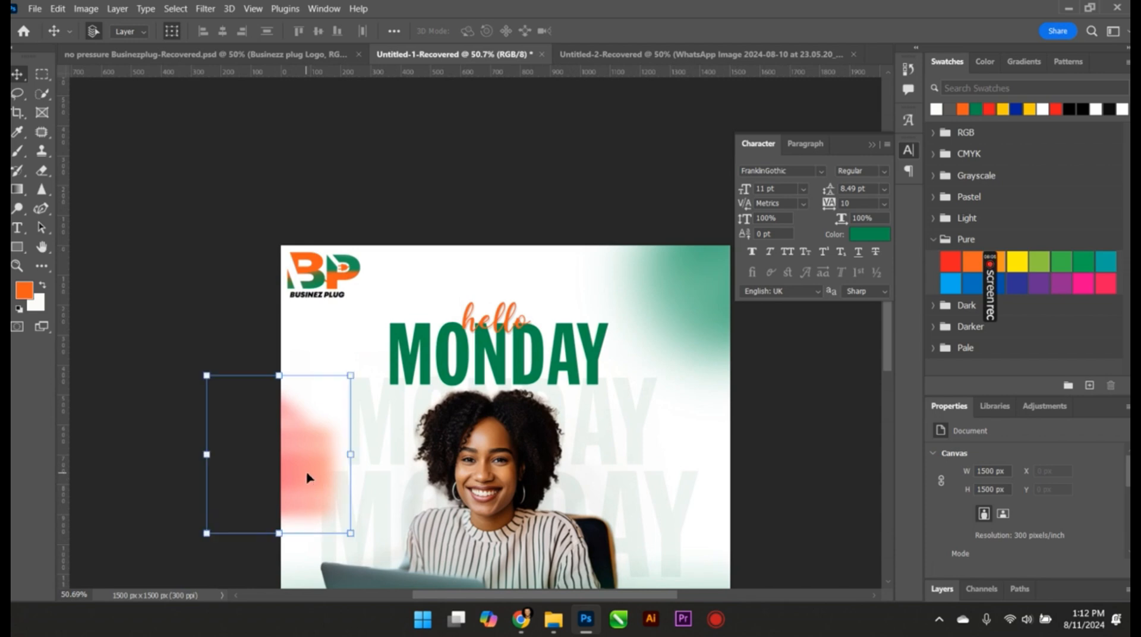
left_click(942, 589)
left_click(936, 535)
scroll(752, 502, "down", 3)
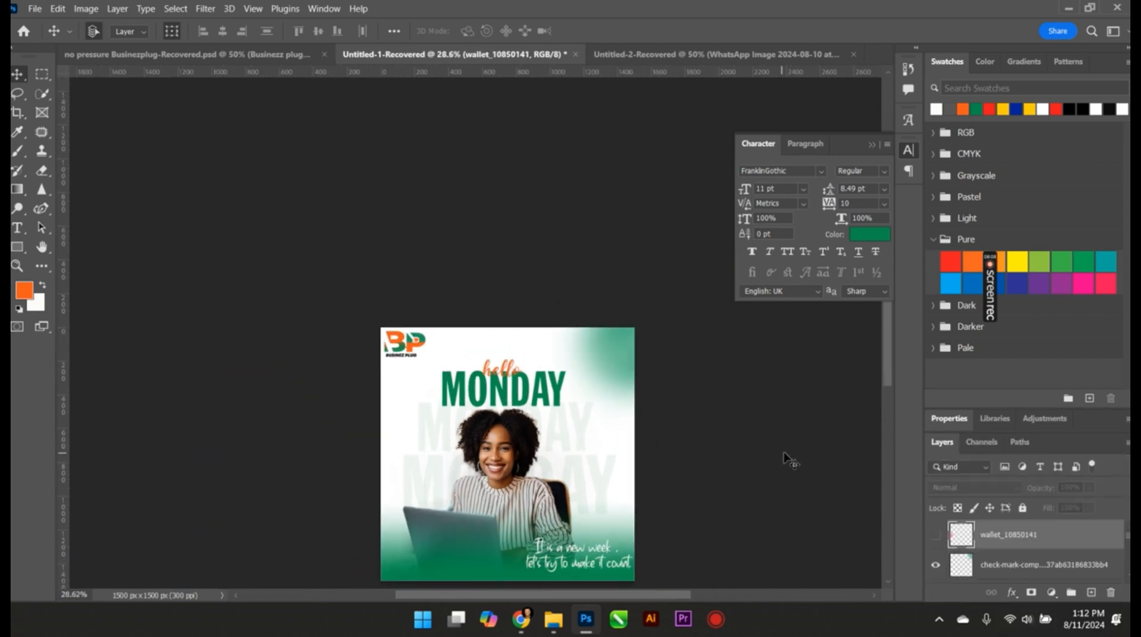
scroll(833, 411, "up", 1)
scroll(874, 380, "down", 3)
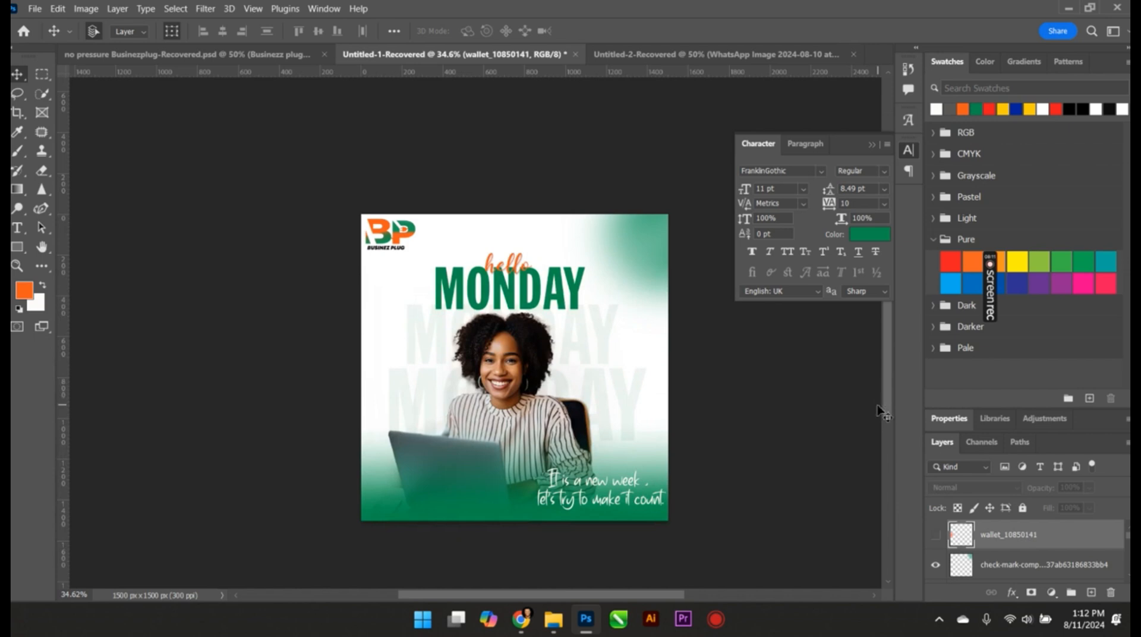
Enlarge the blurred green check mark to 150.10% so it spreads over the flyer's top-right area.
left_click(642, 271)
left_click_drag(562, 335, 504, 434)
scroll(733, 266, "up", 4)
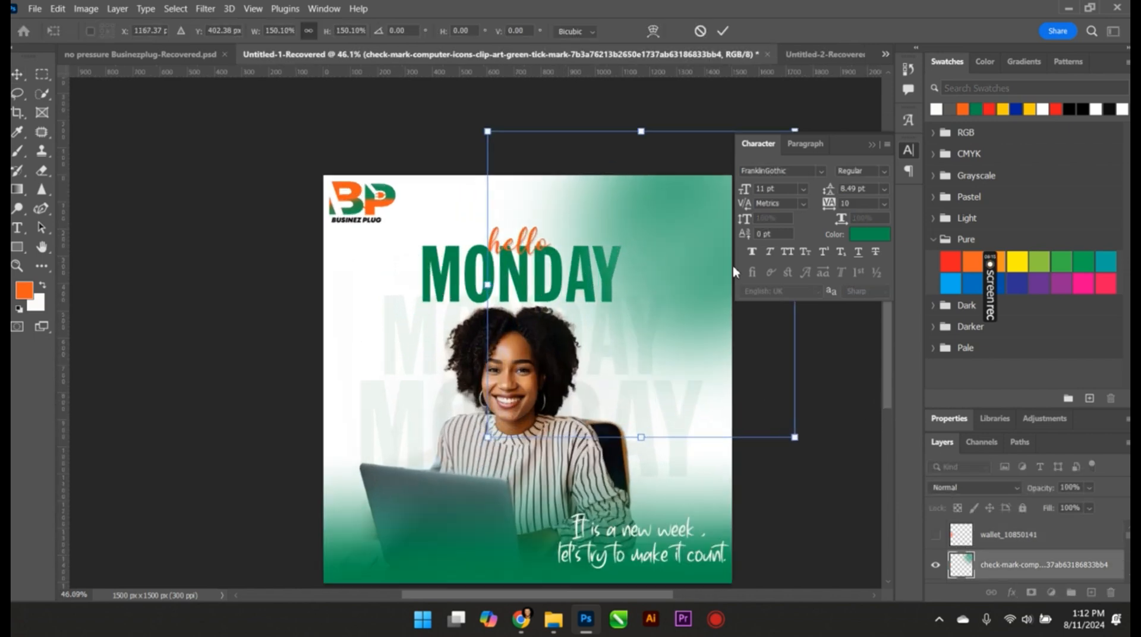
scroll(437, 327, "down", 3)
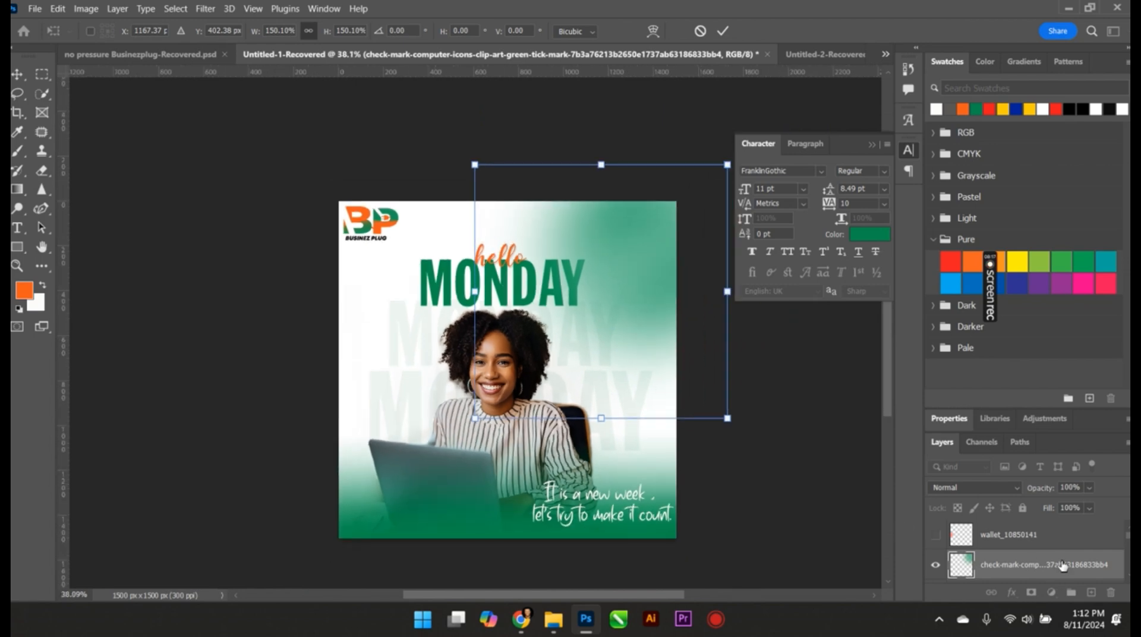
Move the blurred check-mark layer down the stack to directly above Layer 1 copy, behind the MONDAY heading, and deselect it.
scroll(1063, 566, "down", 1)
scroll(1063, 566, "up", 1)
left_click_drag(1060, 568, 1051, 545)
left_click(731, 476)
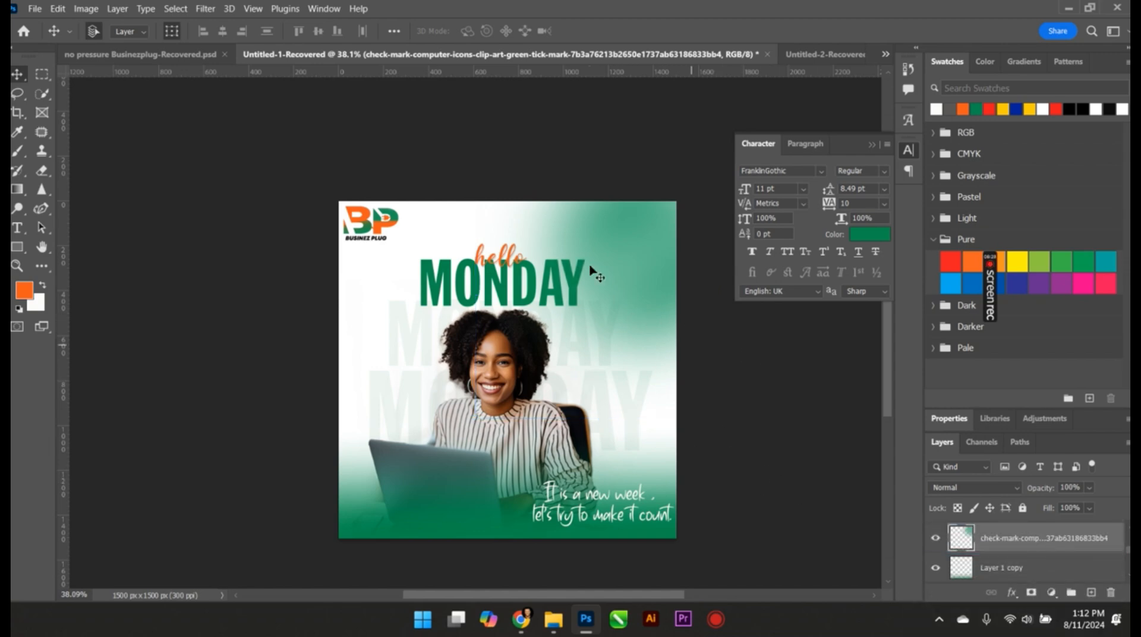
Add a drop shadow to the green MONDAY heading and set the shadow colour to dark grey 1e1e1c.
scroll(571, 244, "up", 4)
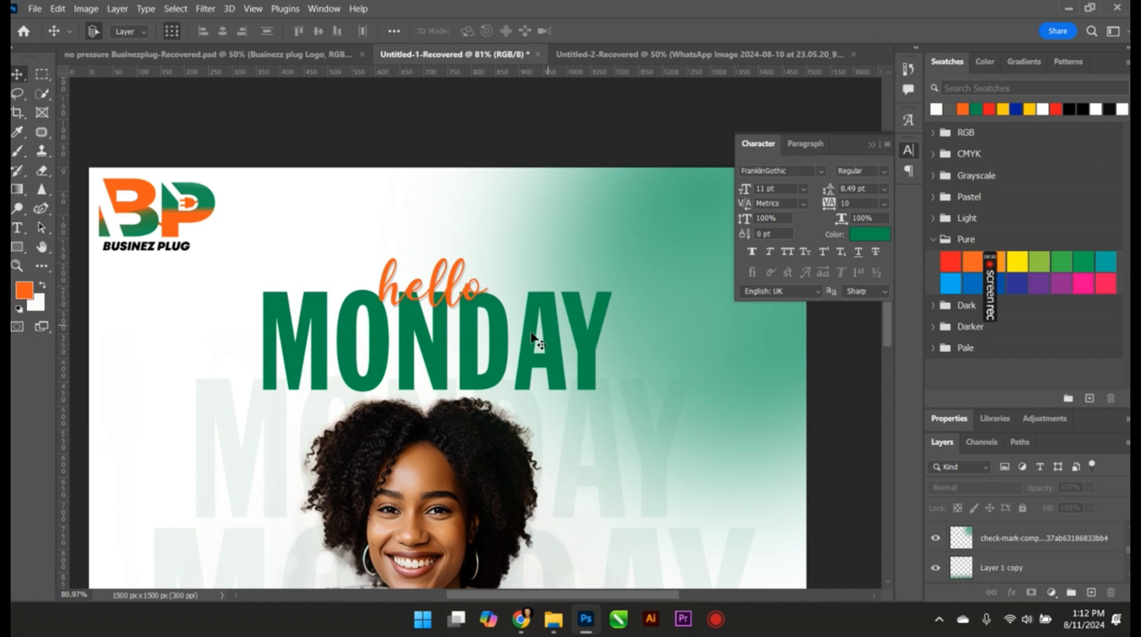
left_click(505, 375)
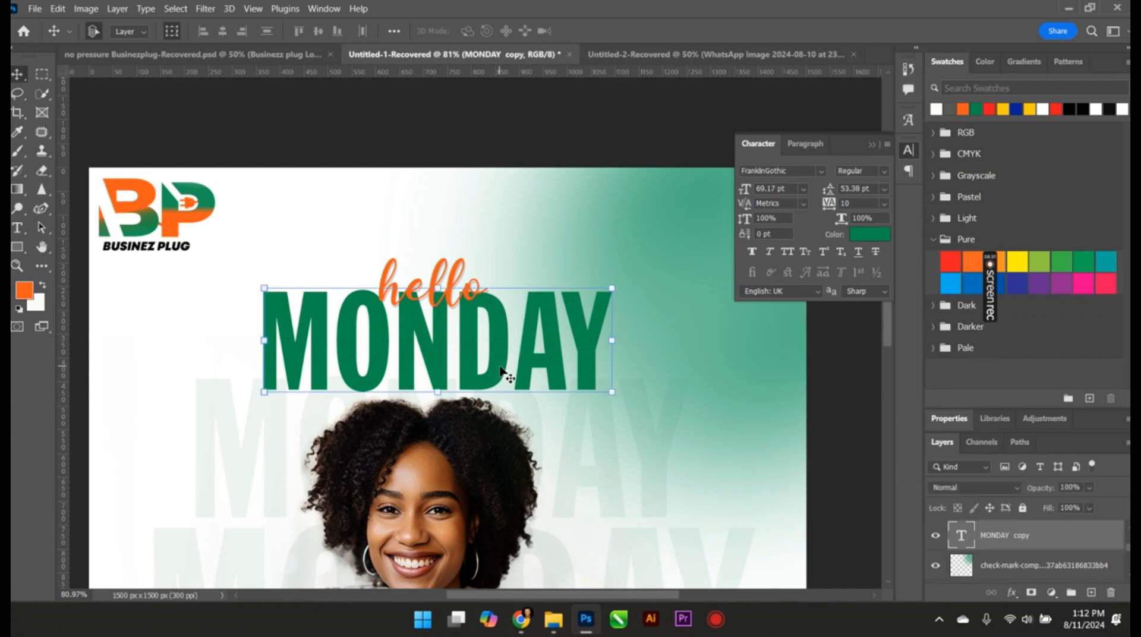
left_click(1011, 593)
left_click(1037, 592)
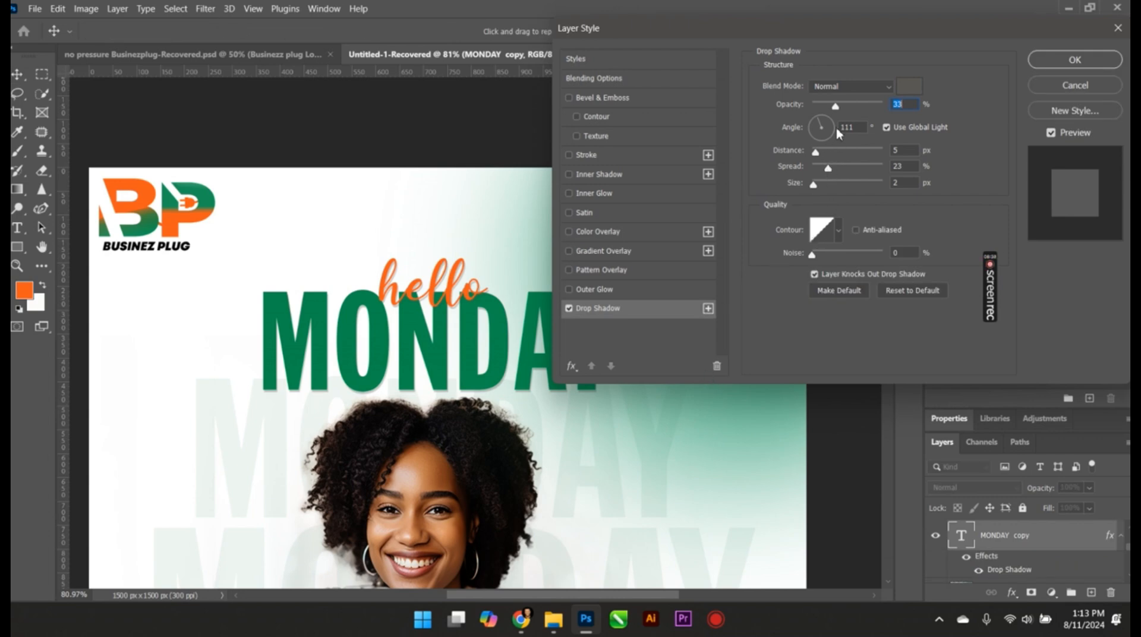
left_click(901, 87)
left_click(697, 257)
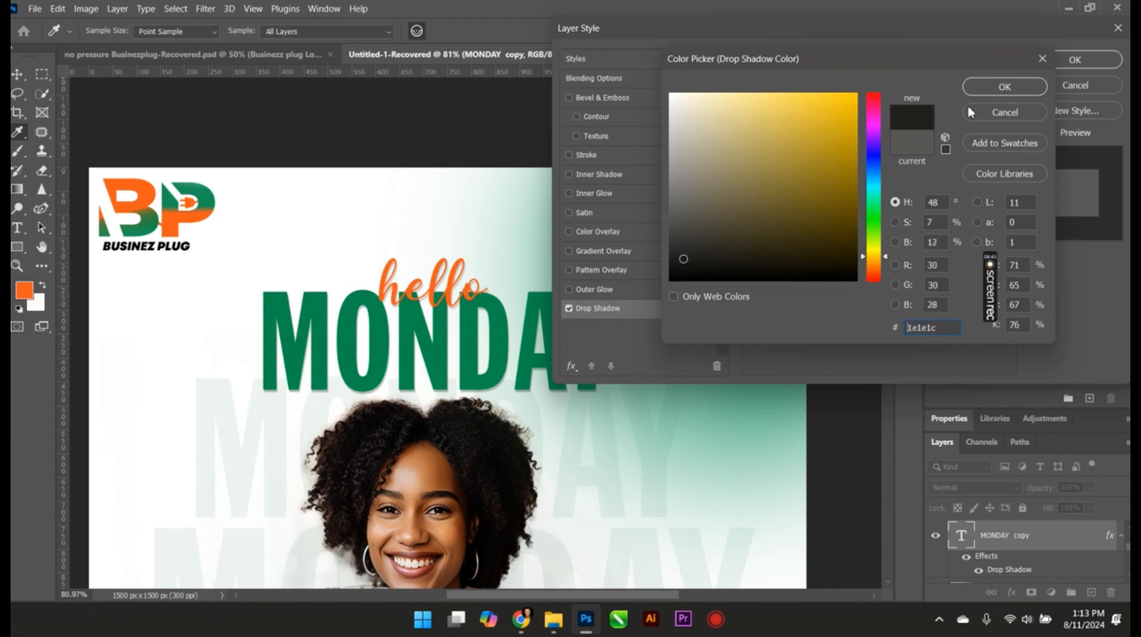
left_click(1001, 88)
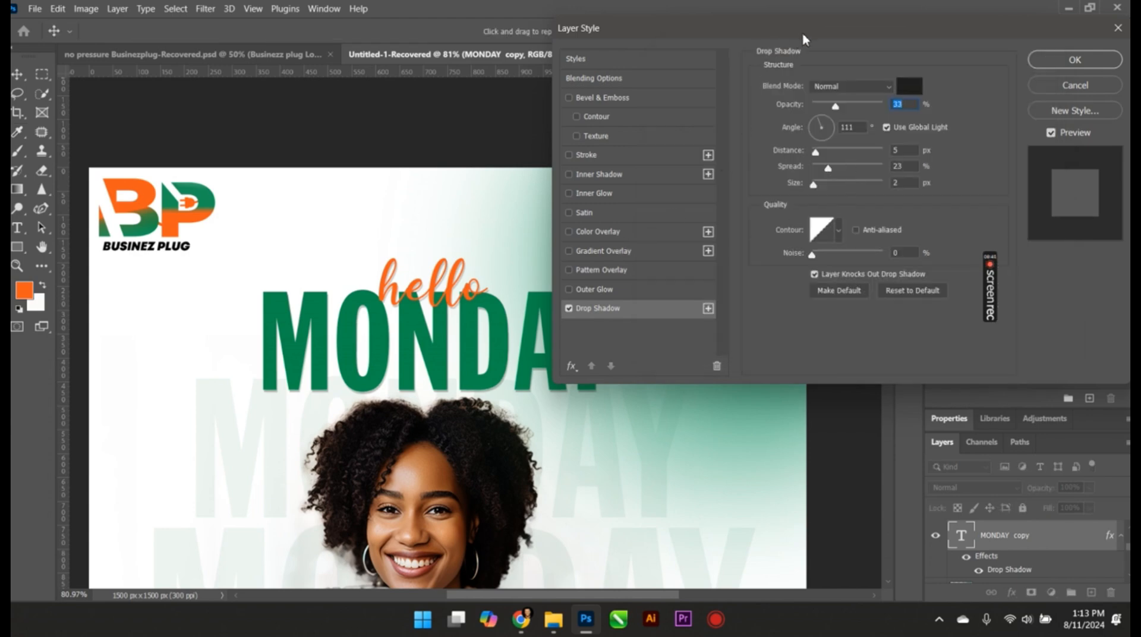
Try a MONDAY shadow with distance 13 px, spread 4%, size 18 px and white colour ffffff.
left_click_drag(816, 36, 910, 24)
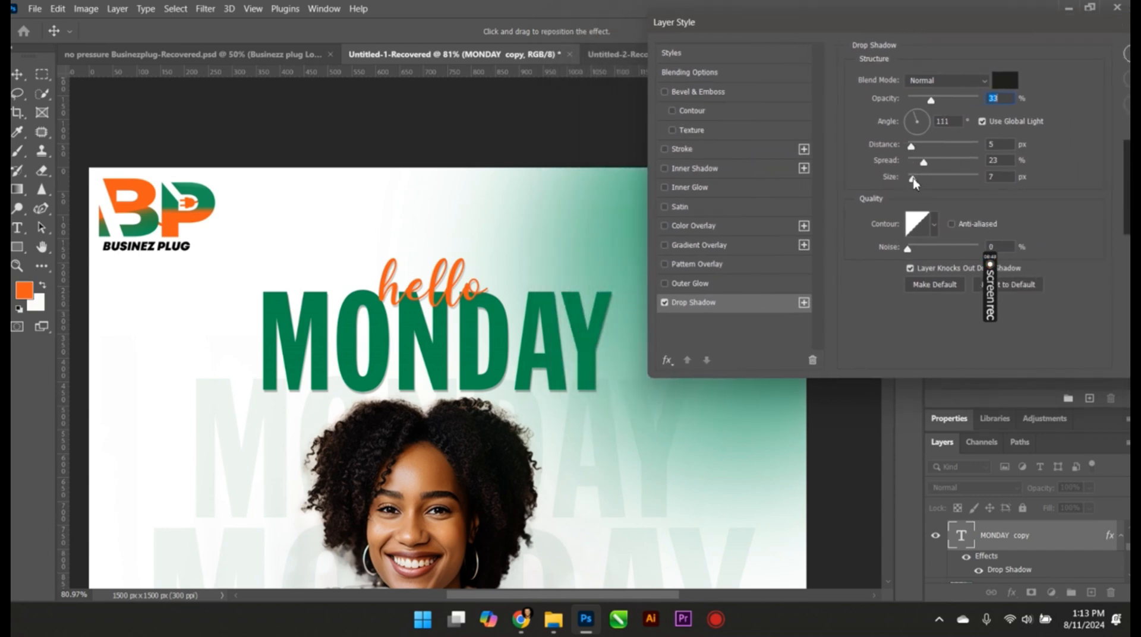
mouse_move(913, 179)
left_mouse_down()
mouse_move(944, 166)
mouse_move(917, 151)
mouse_move(919, 179)
mouse_move(932, 169)
mouse_move(923, 169)
left_mouse_up()
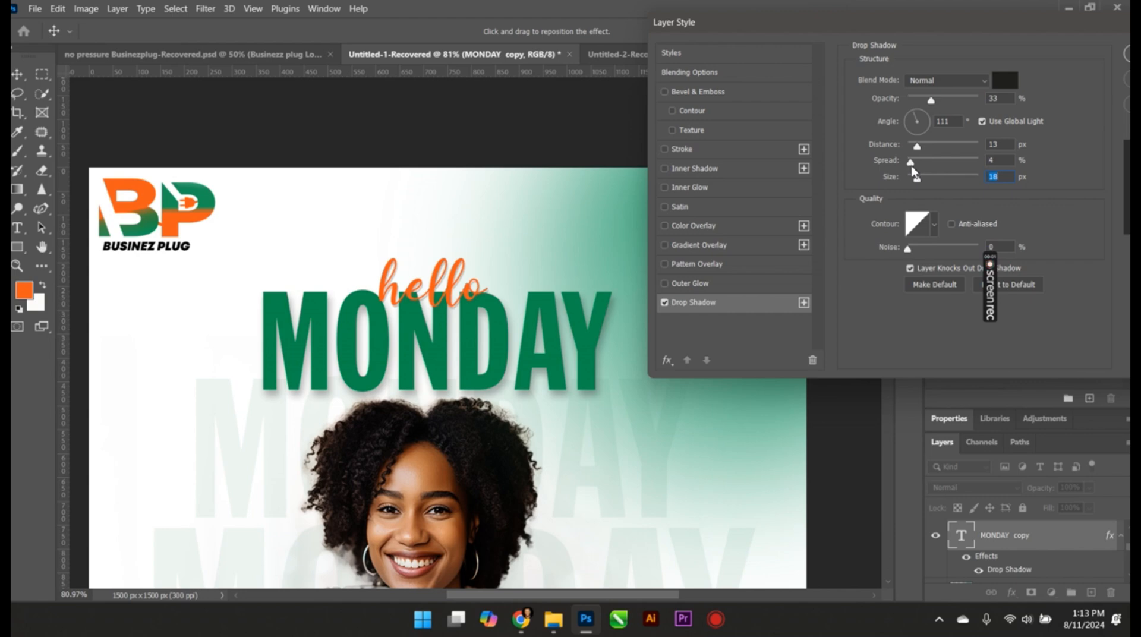
left_click(1005, 80)
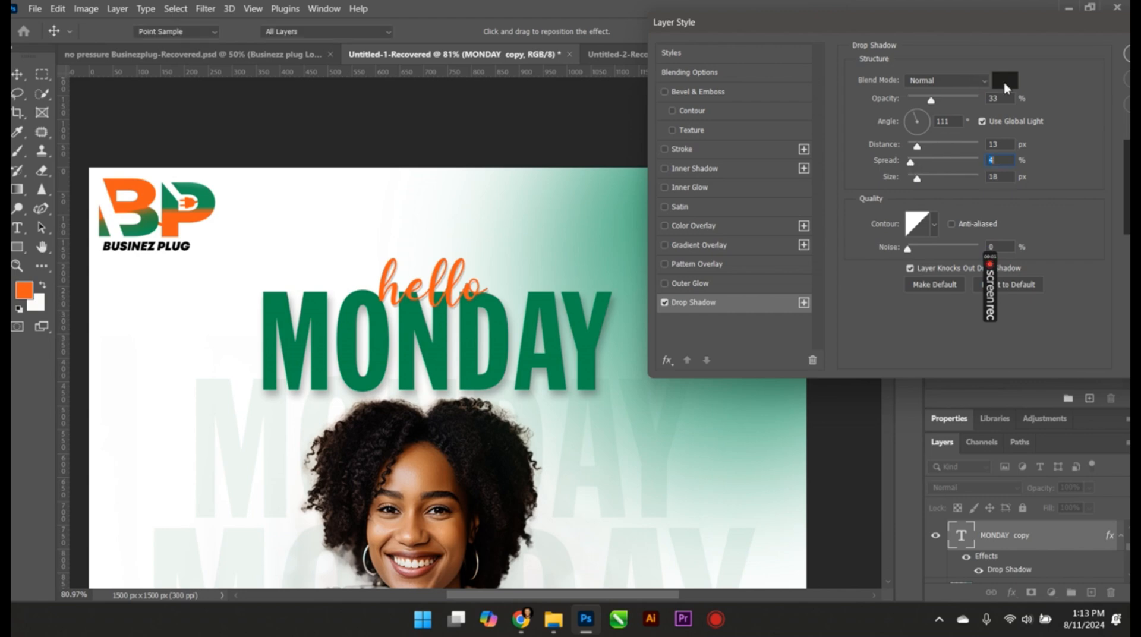
left_click_drag(685, 104, 670, 93)
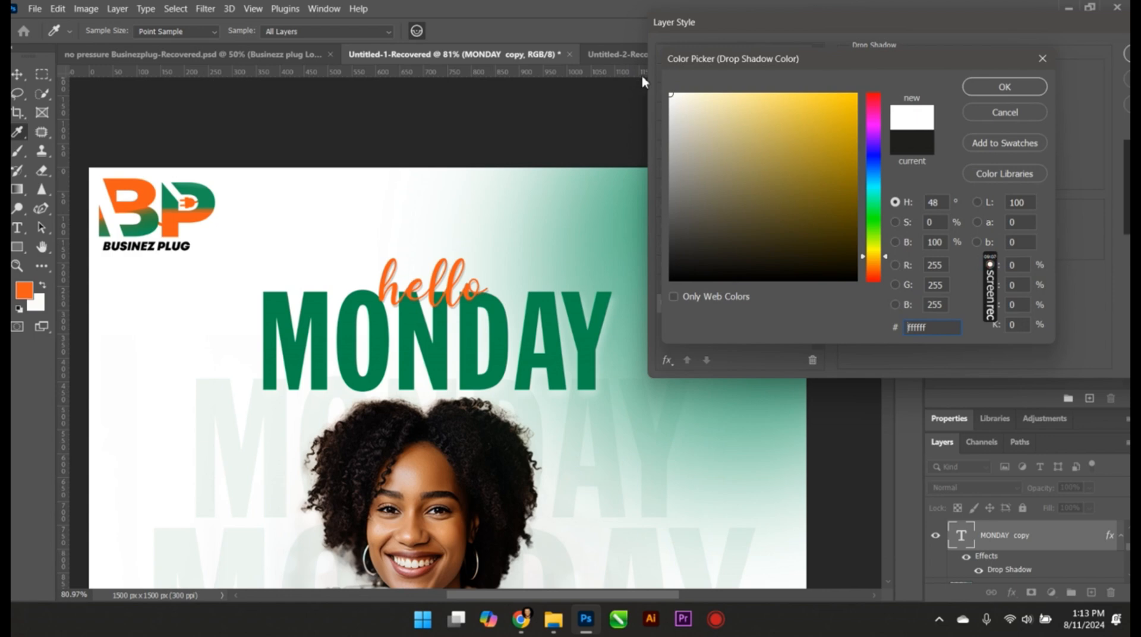
left_click(1005, 86)
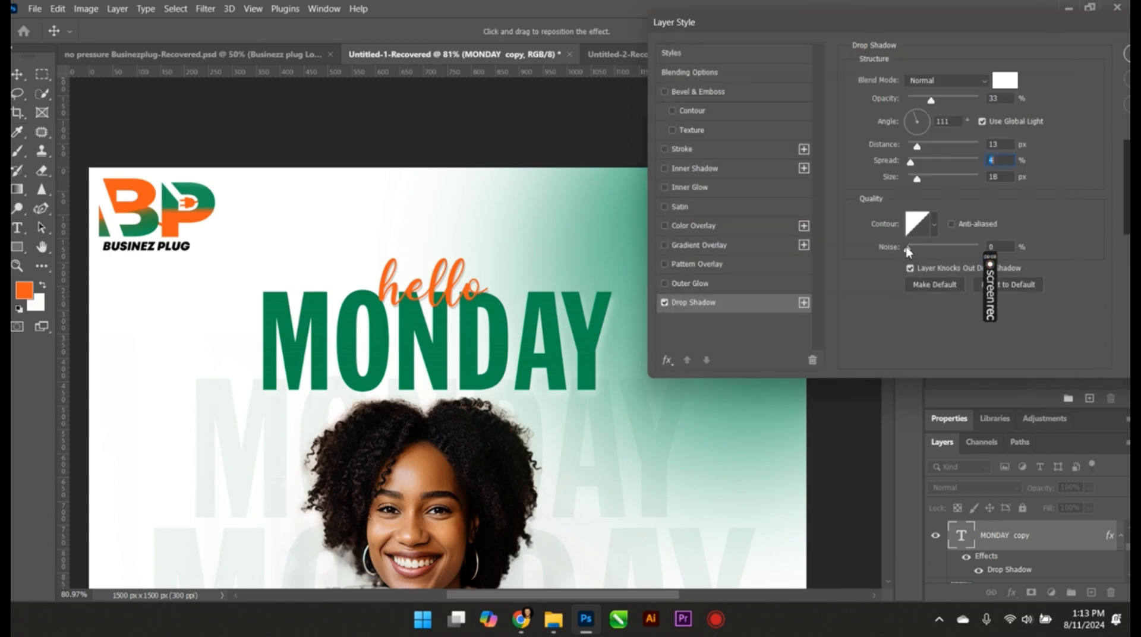
Reposition the MONDAY shadow to a 144° angle and 8 px distance, and set its colour to 211e11.
left_click_drag(918, 180, 914, 180)
left_click_drag(591, 346, 598, 346)
left_click(1005, 81)
left_click(759, 256)
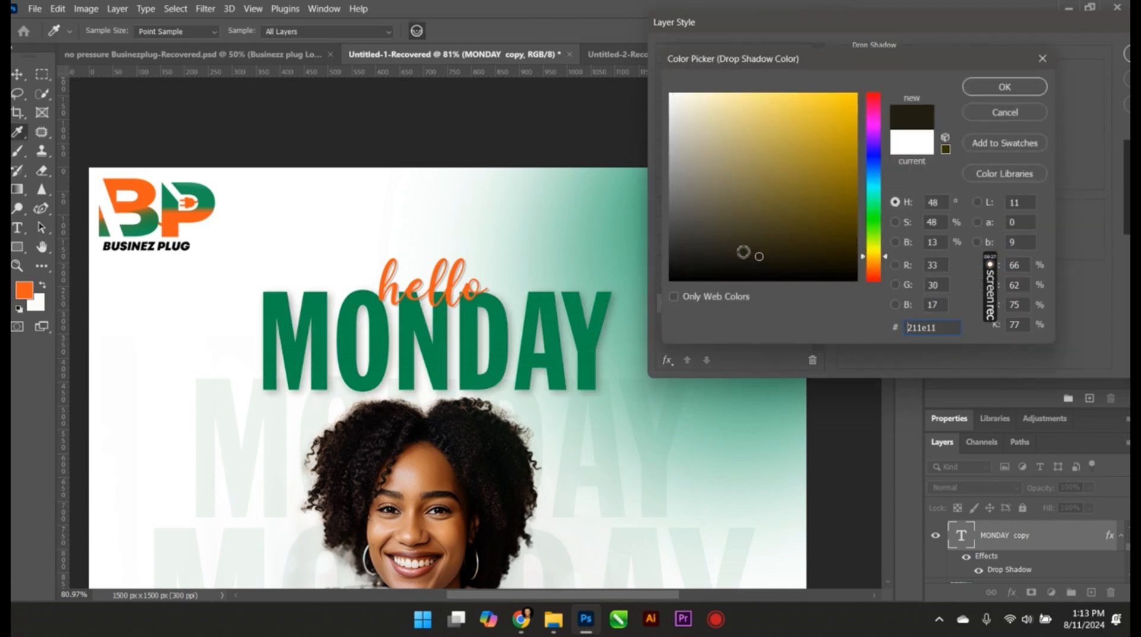
left_click(1005, 86)
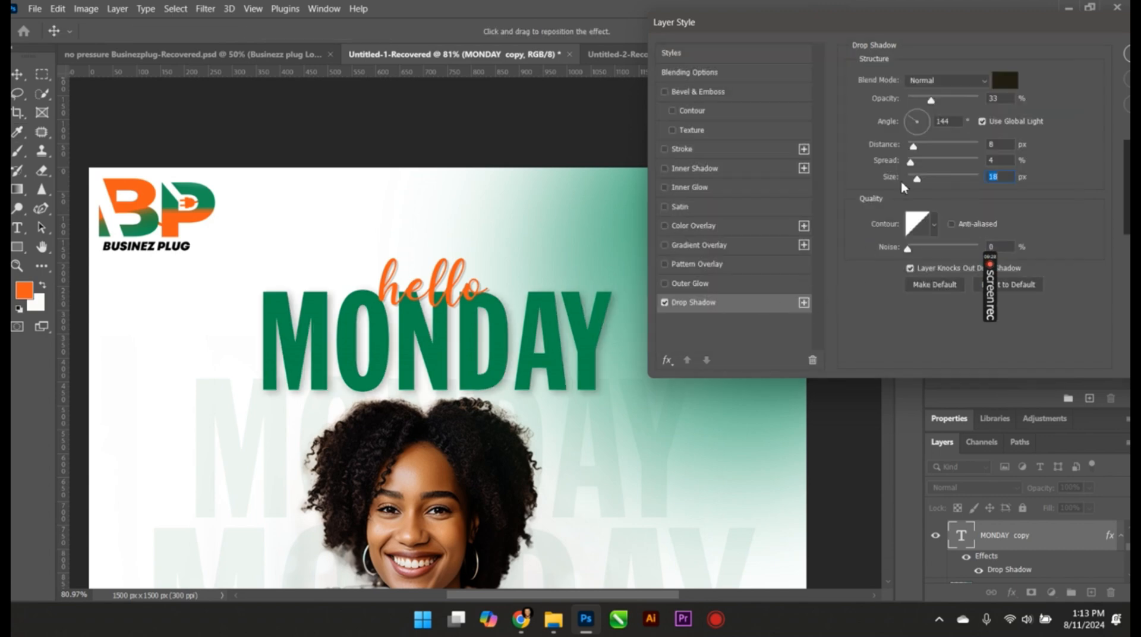
Set the MONDAY shadow to 23% opacity, 5 px distance, 18% spread and 7 px size, and apply the effect.
left_click_drag(932, 107, 926, 108)
mouse_move(920, 181)
left_mouse_down()
mouse_move(934, 180)
mouse_move(917, 184)
left_mouse_up()
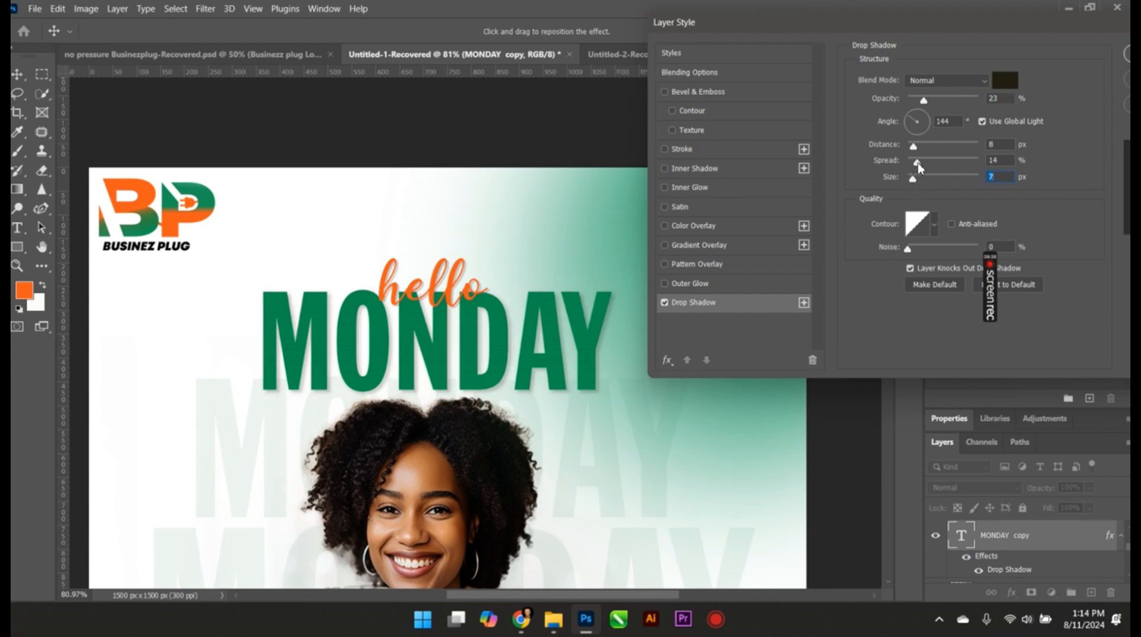
left_click_drag(915, 147, 914, 146)
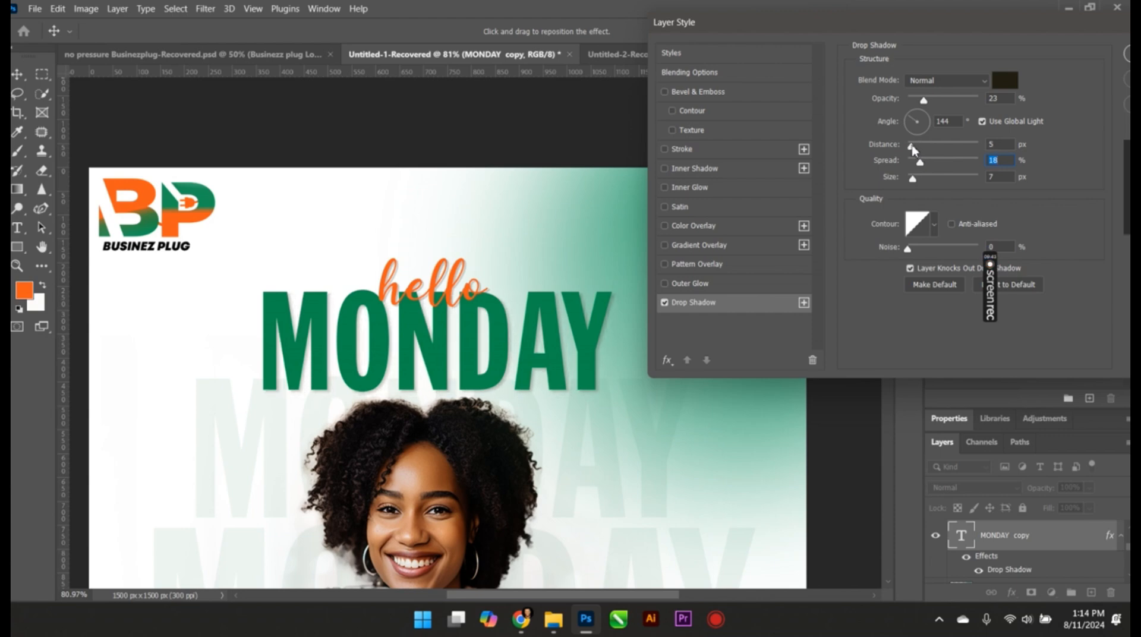
left_click(913, 147)
left_click_drag(948, 30, 775, 39)
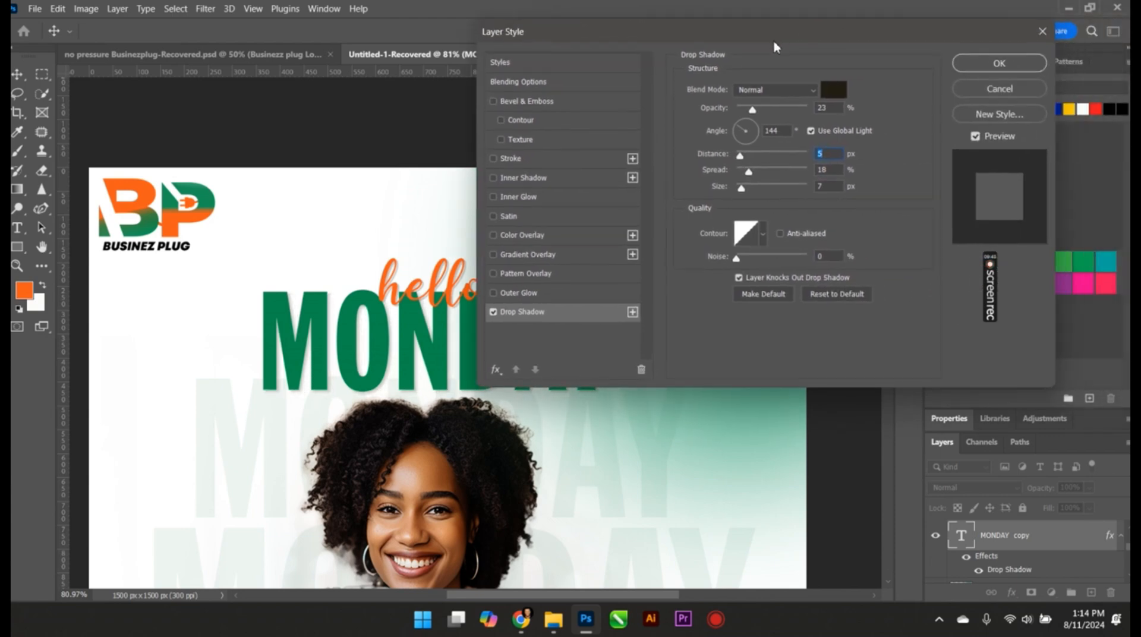
left_click(975, 67)
Scale the blurred green check mark down to 89.66%, commit the transform and deselect it.
scroll(510, 331, "down", 7)
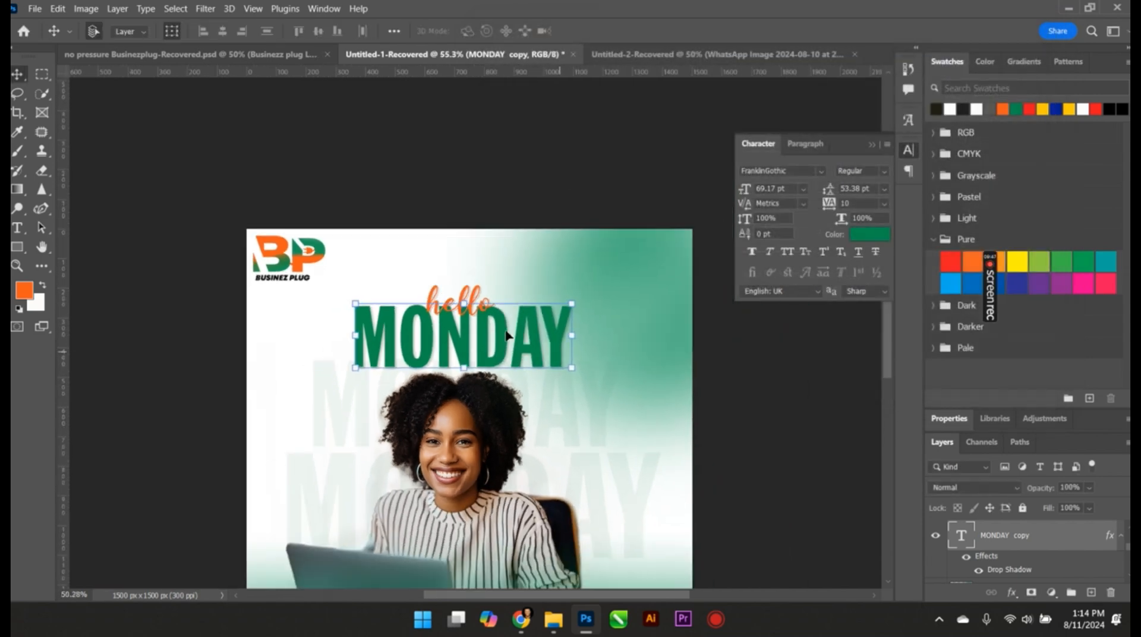
scroll(890, 356, "down", 2)
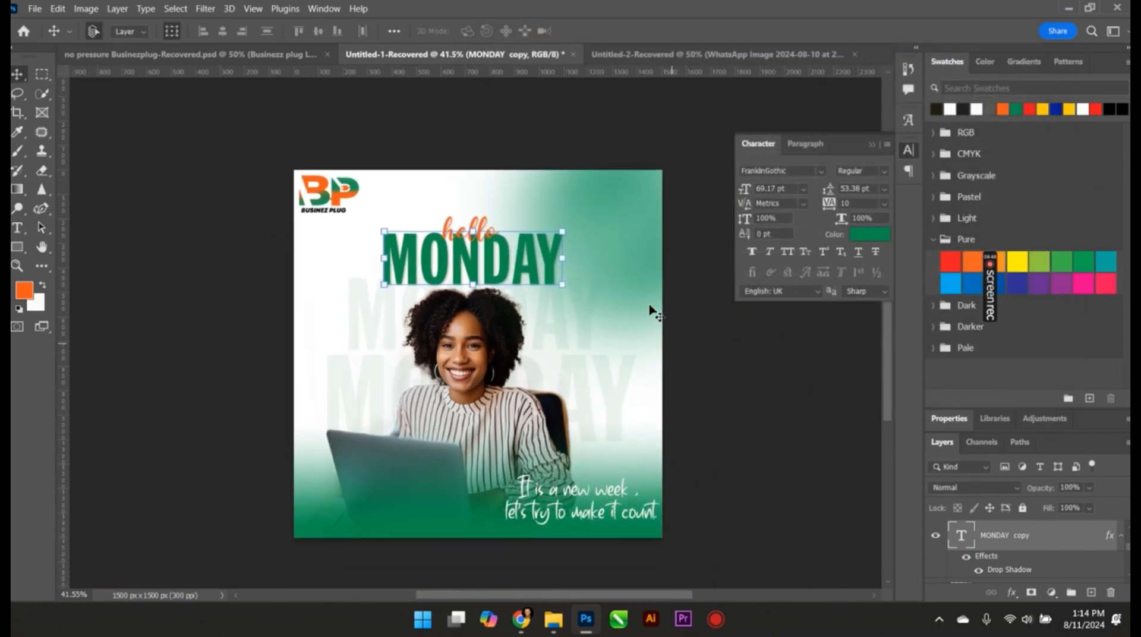
scroll(650, 311, "up", 5)
scroll(619, 288, "down", 3)
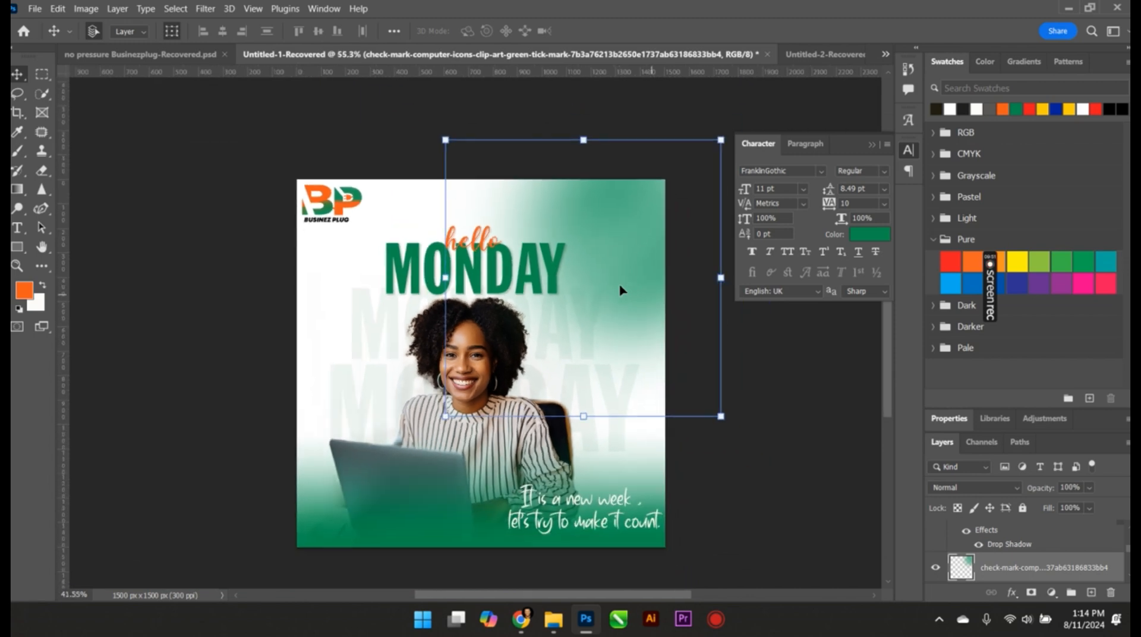
left_click_drag(724, 411, 693, 388)
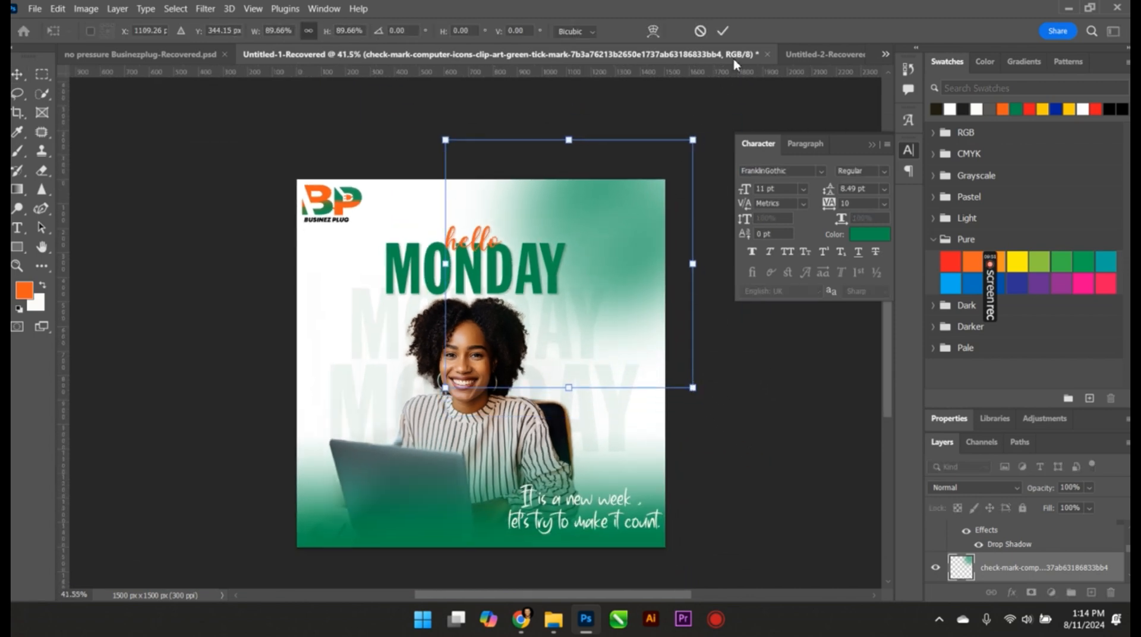
left_click(723, 31)
scroll(629, 408, "down", 2)
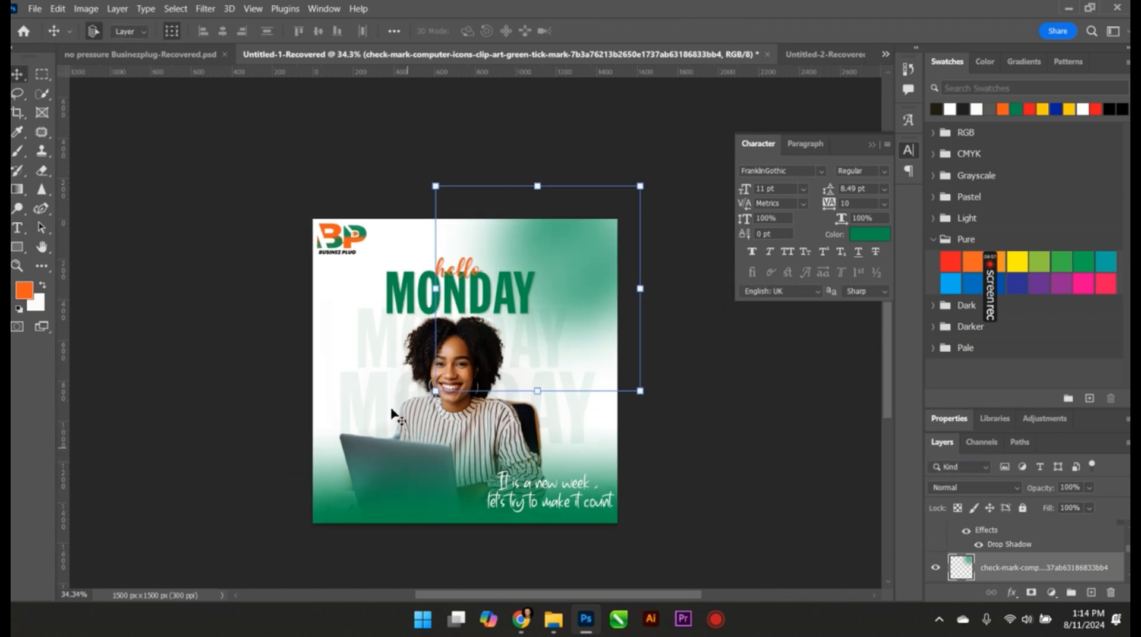
left_click(543, 527)
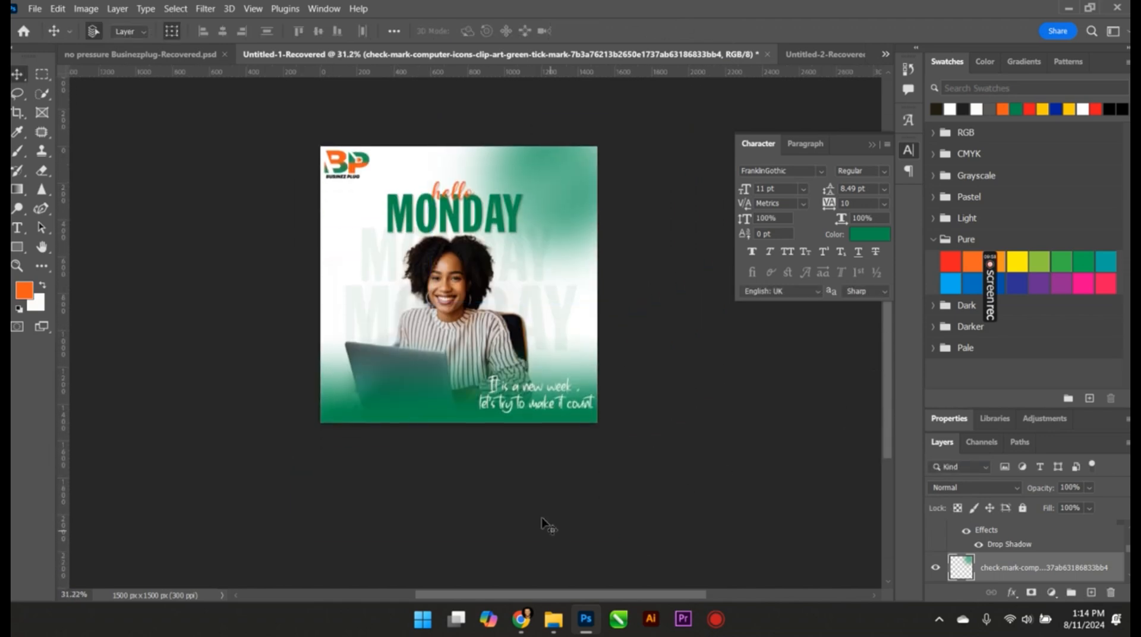
Copy Group 7, with the logo and contact footer, from the no pressure Businezplug document into the Untitled-1 flyer.
scroll(440, 423, "up", 2)
scroll(419, 410, "up", 1)
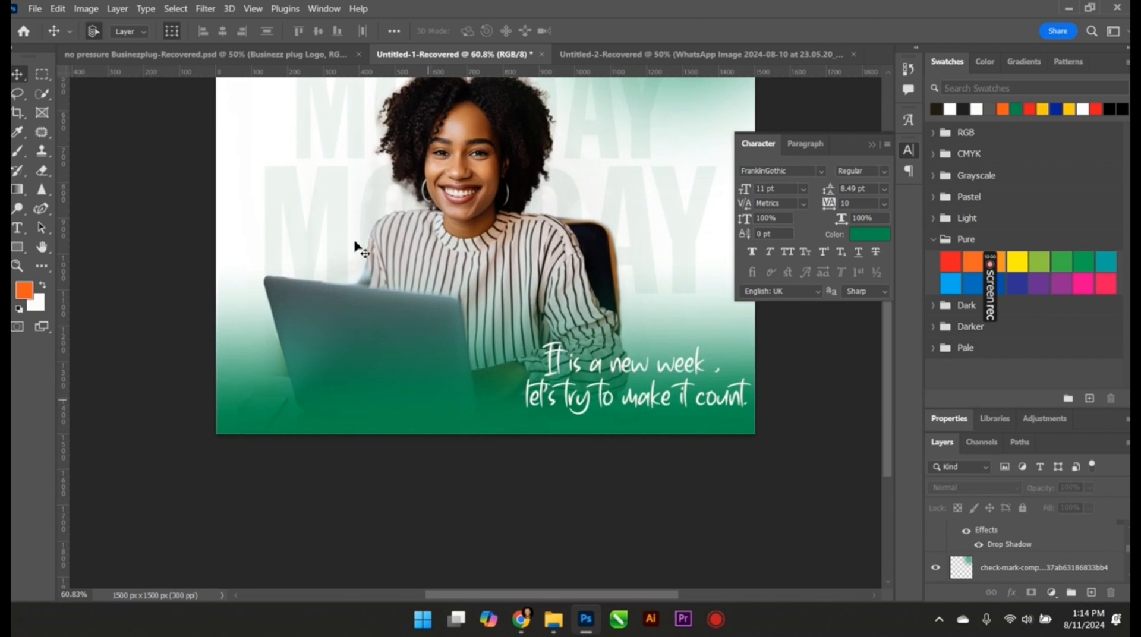
left_click(279, 54)
scroll(354, 518, "up", 1)
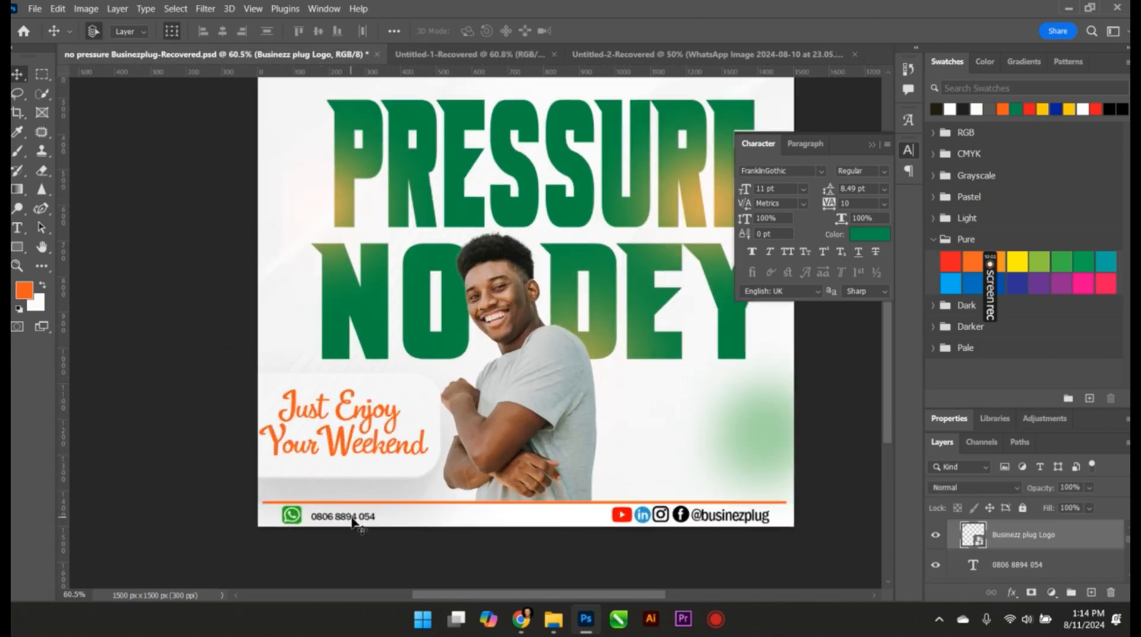
left_click(369, 521)
scroll(511, 516, "up", 1)
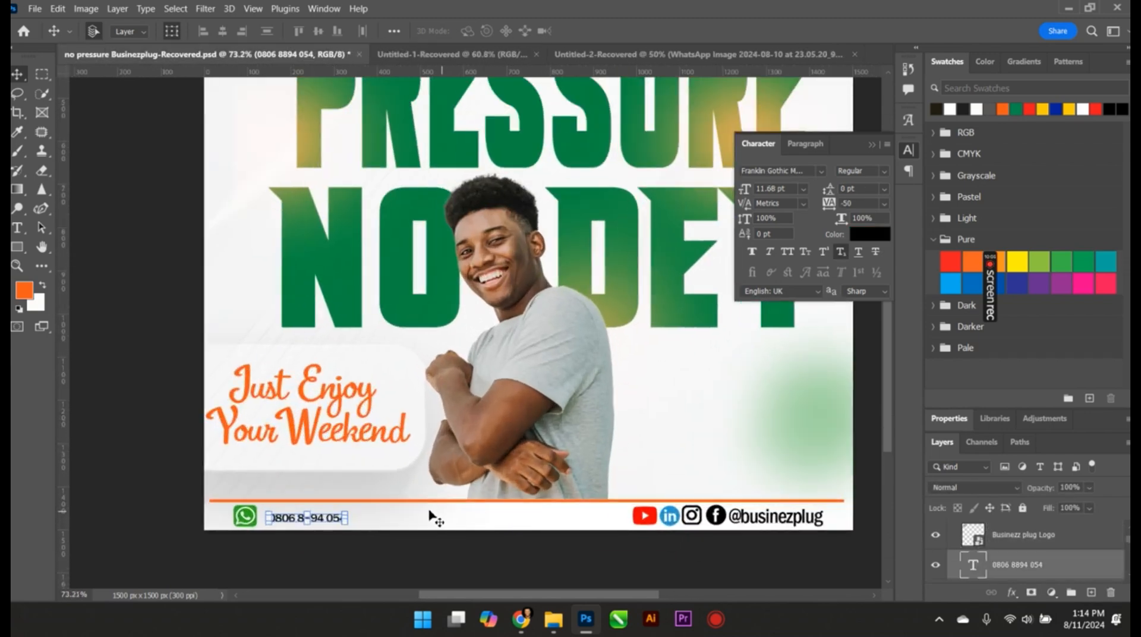
scroll(981, 556, "down", 2)
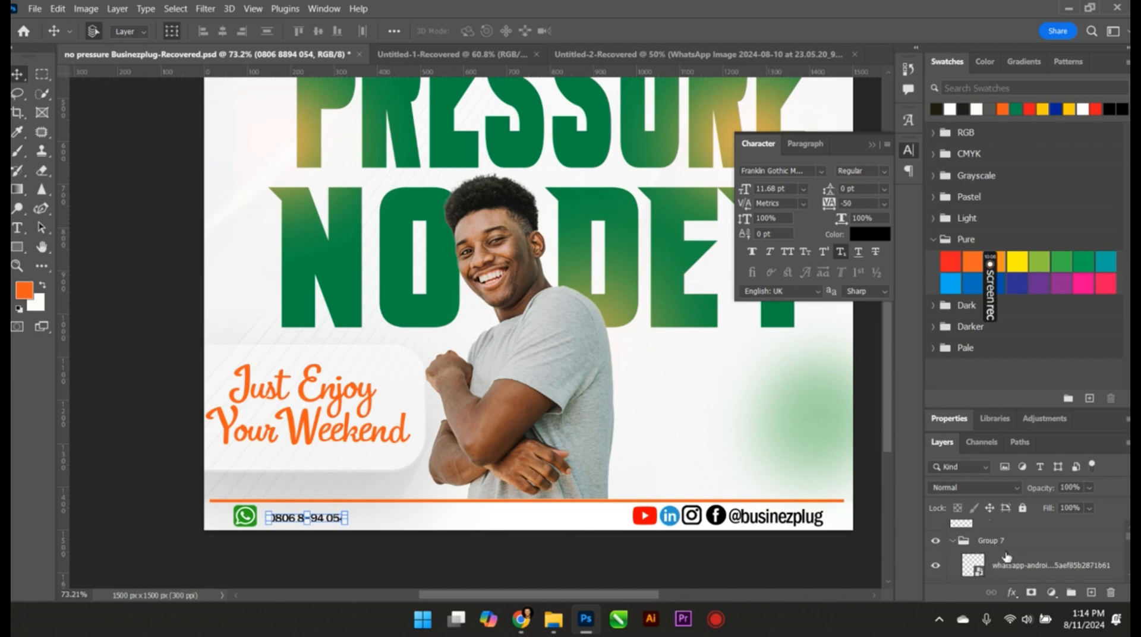
left_click(954, 543)
scroll(986, 548, "up", 1)
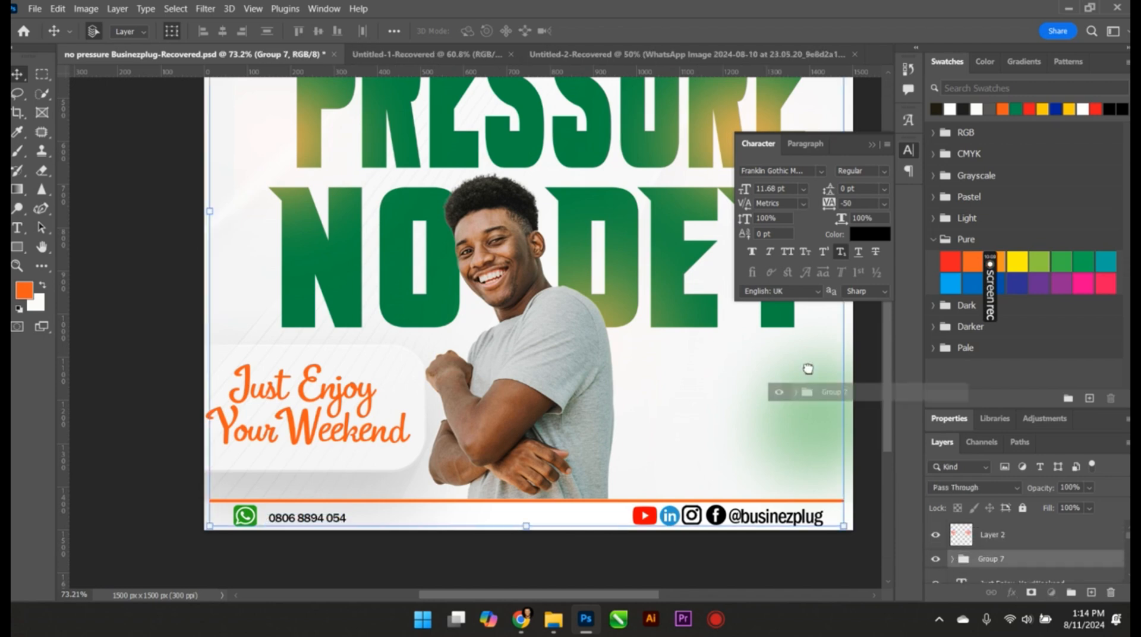
left_click_drag(427, 60, 482, 402)
Nudge Group 7 up and slightly right so its contact footer sits along the flyer's bottom edge.
scroll(482, 401, "down", 2)
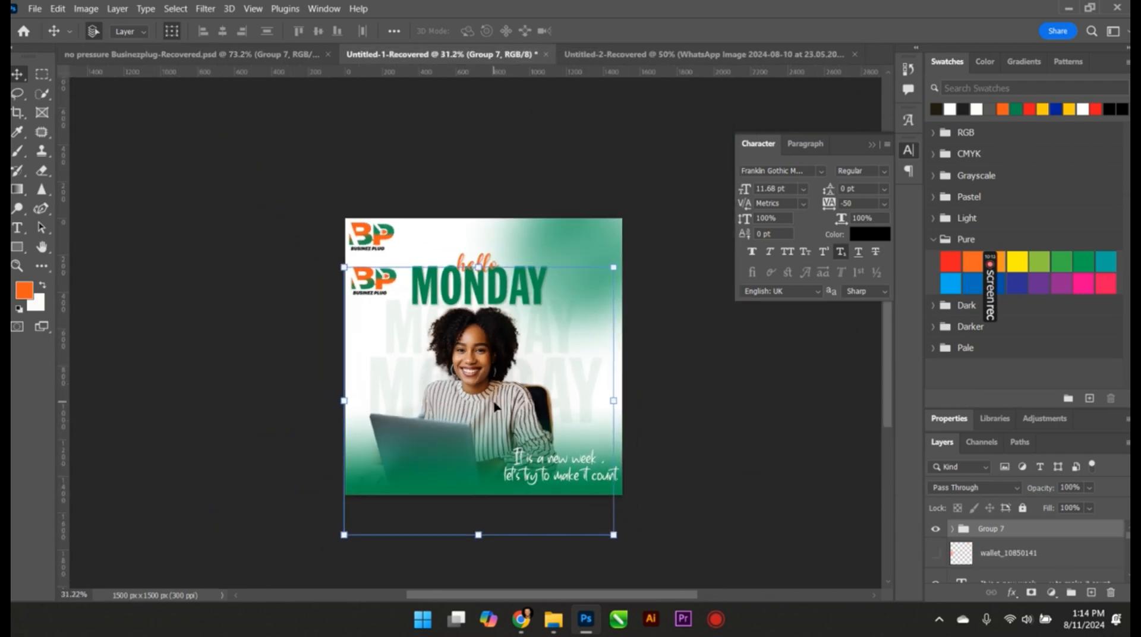
key("shift+Up")
key("shift+Up")
key("shift+Up")
key("shift+Up")
key("shift+Up")
key("shift+Up")
key("shift+Up")
key("shift+Up")
key("shift+Up")
key("shift+Up")
key("shift+Up")
key("shift+Up")
key("shift+Up")
key("shift+Up")
key("shift+Up")
key("shift+Up")
key("shift+Up")
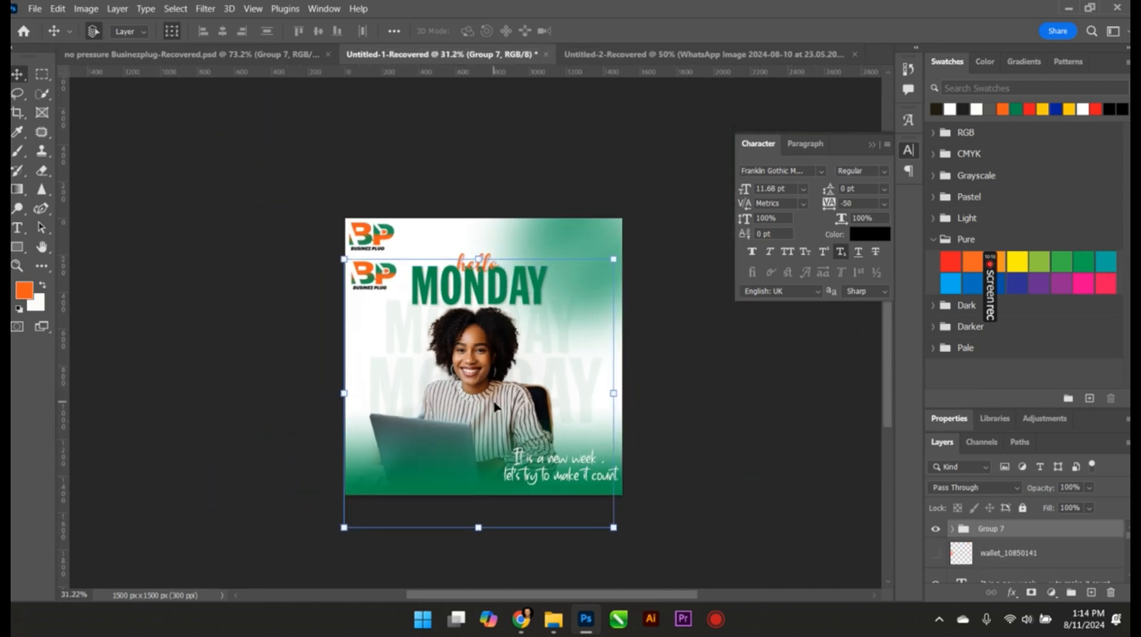
key("shift+Up")
key("shift+Up")
key("shift+Up")
key("shift+Up")
key("shift+Up")
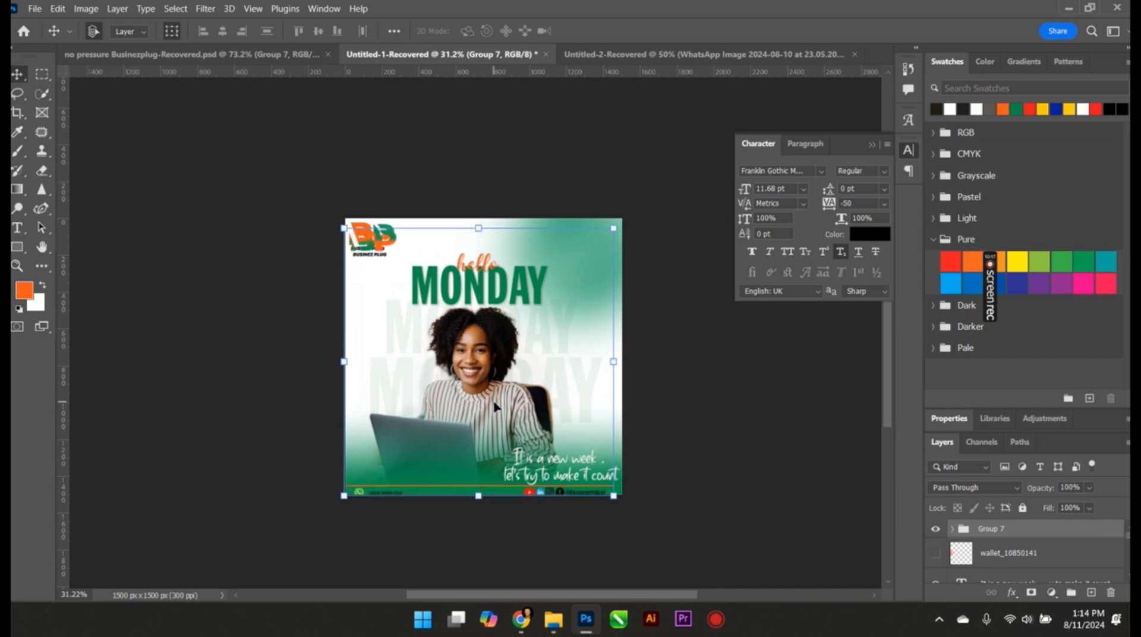
key("shift+Right")
key("shift+Right")
key("shift+Right")
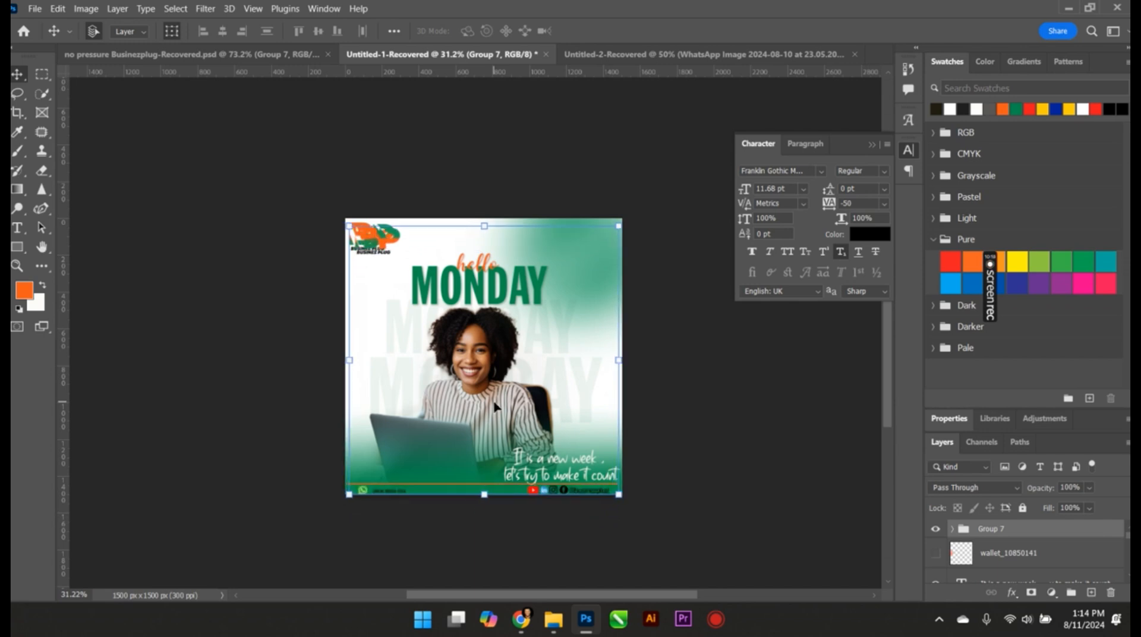
Hide the duplicate Businezz plug Logo layer inside the copied group.
left_click(436, 179)
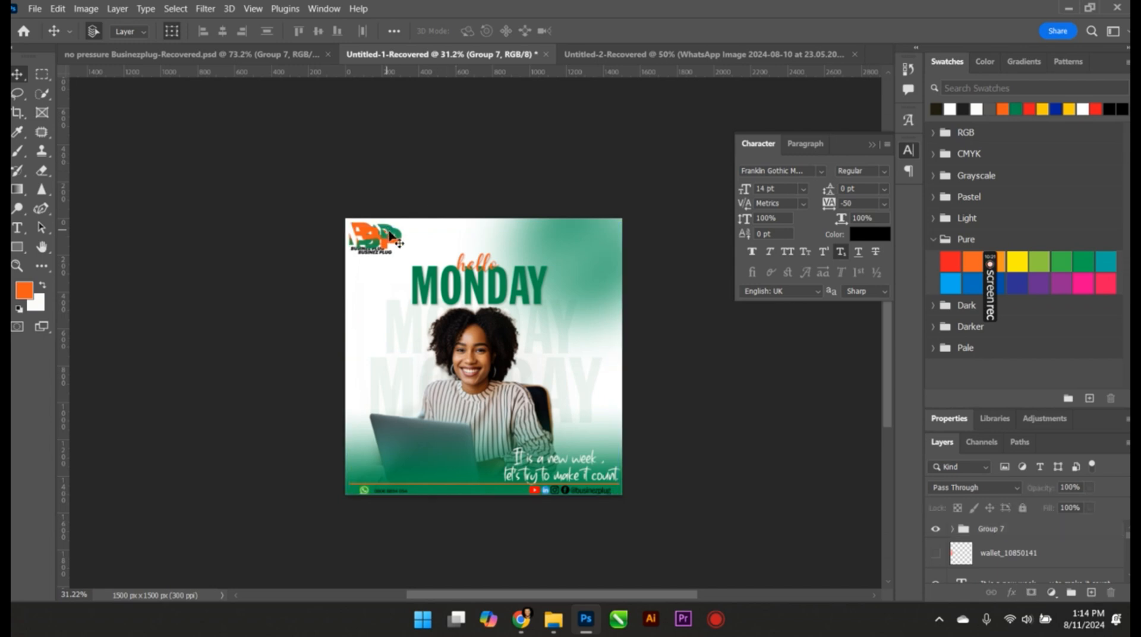
left_click(387, 239)
left_click(937, 570)
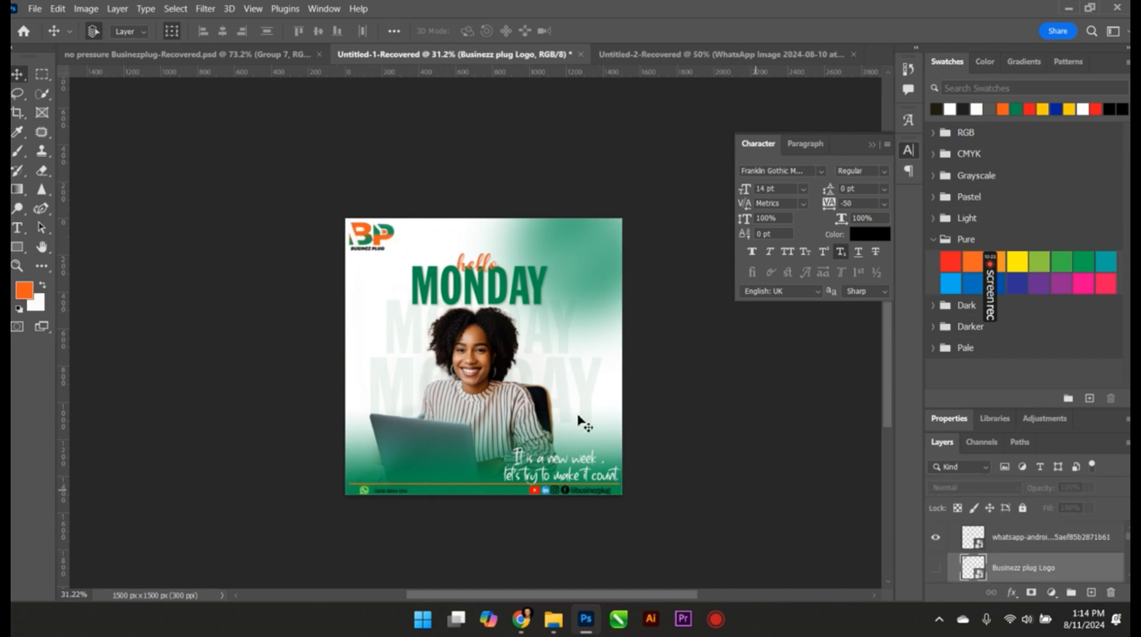
scroll(365, 297, "up", 1)
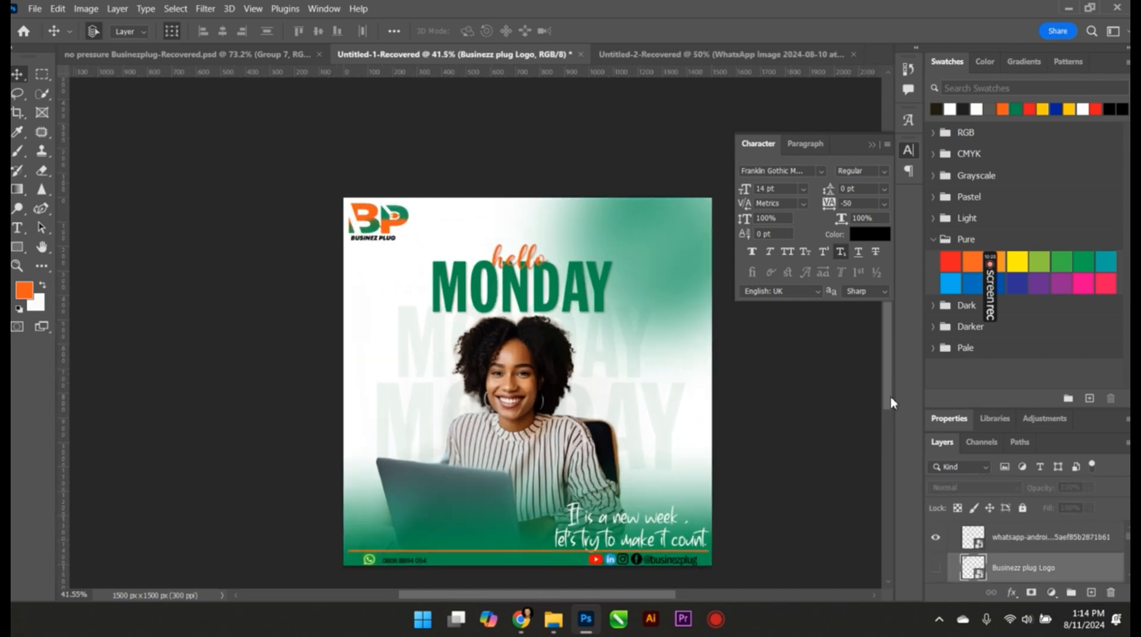
scroll(671, 488, "up", 5)
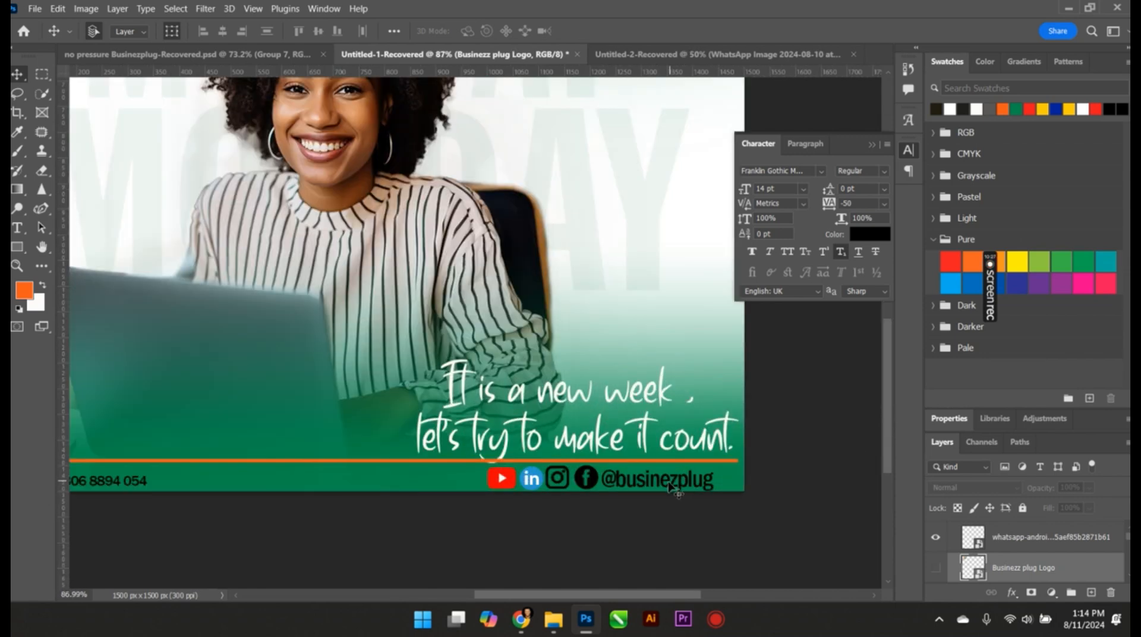
left_click(662, 485)
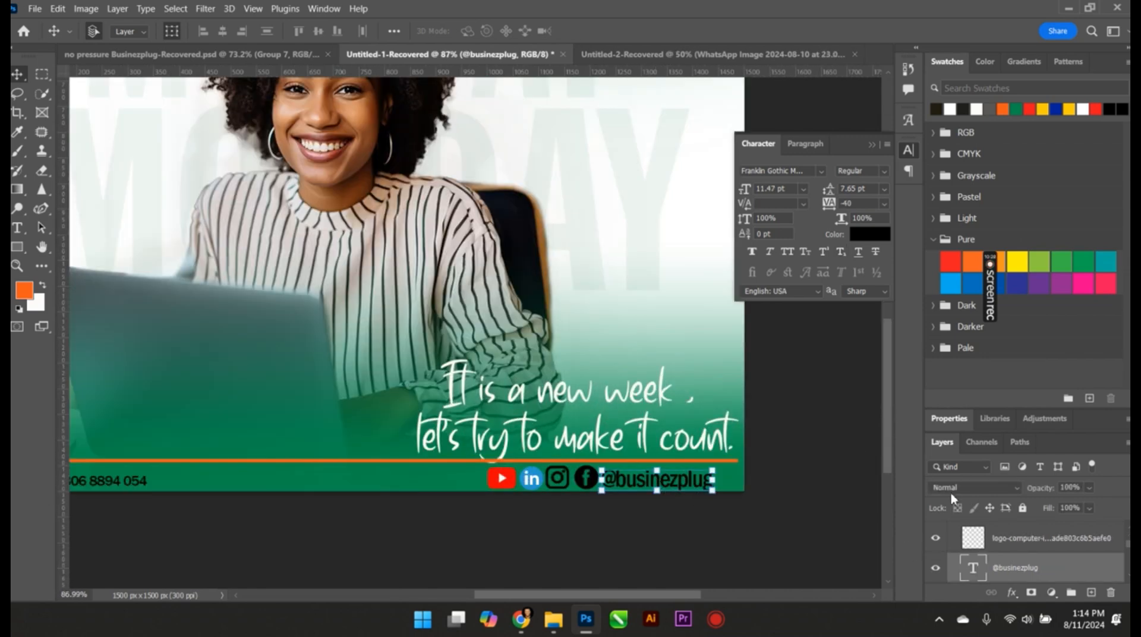
left_click(951, 108)
scroll(470, 429, "down", 2)
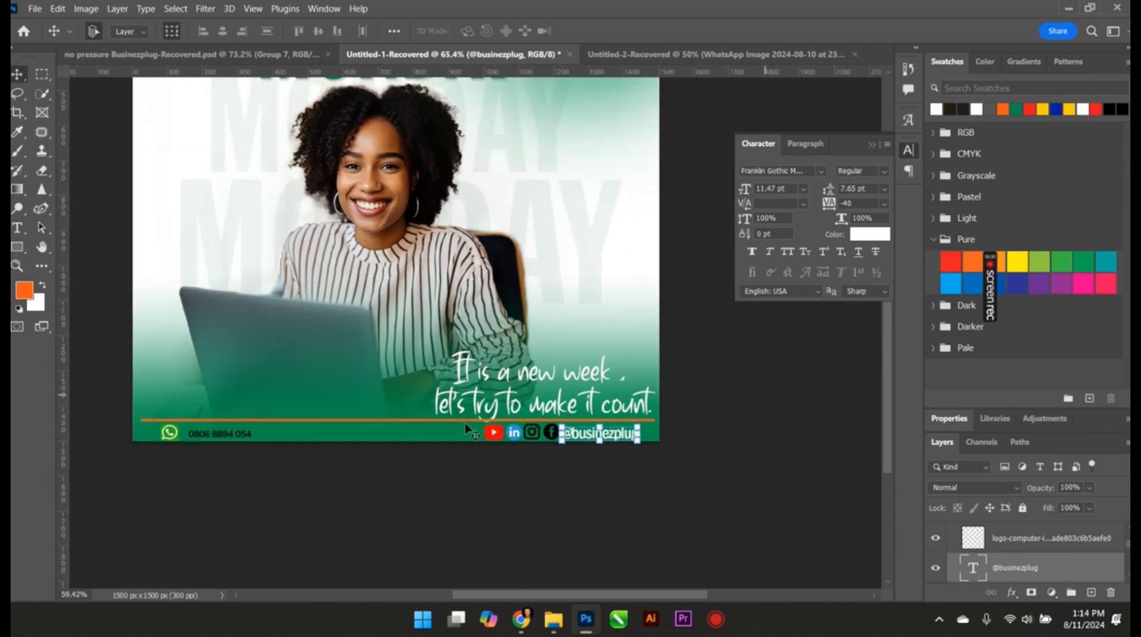
left_click(213, 439)
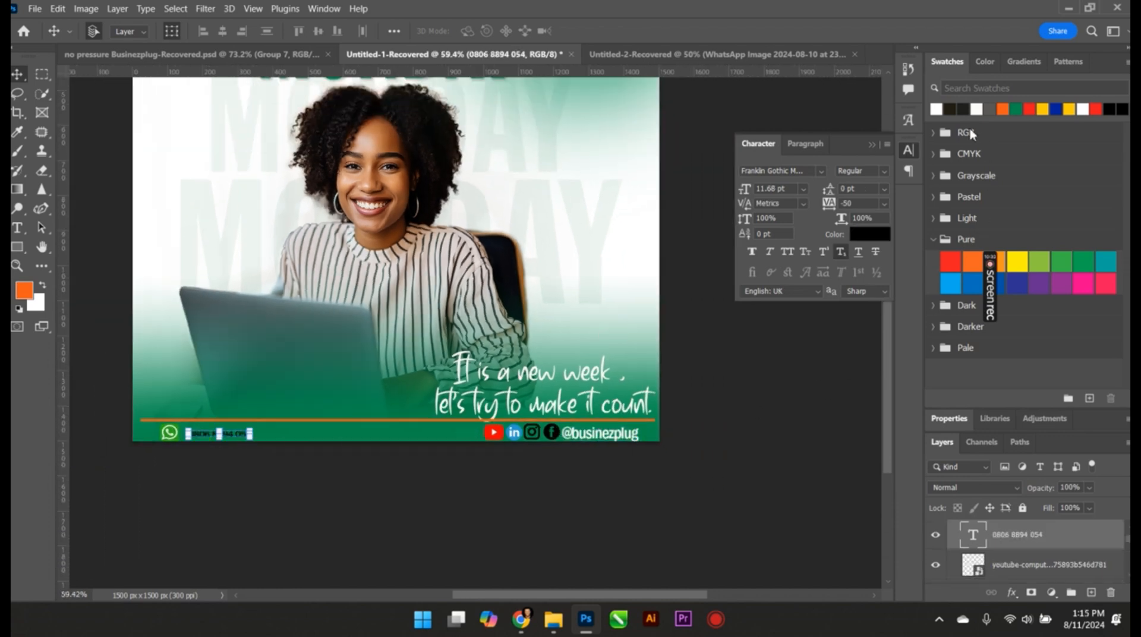
left_click(940, 110)
Scale the footer's phone number up to 132.46%, place it beside the WhatsApp icon and commit the transform.
scroll(210, 482, "up", 2)
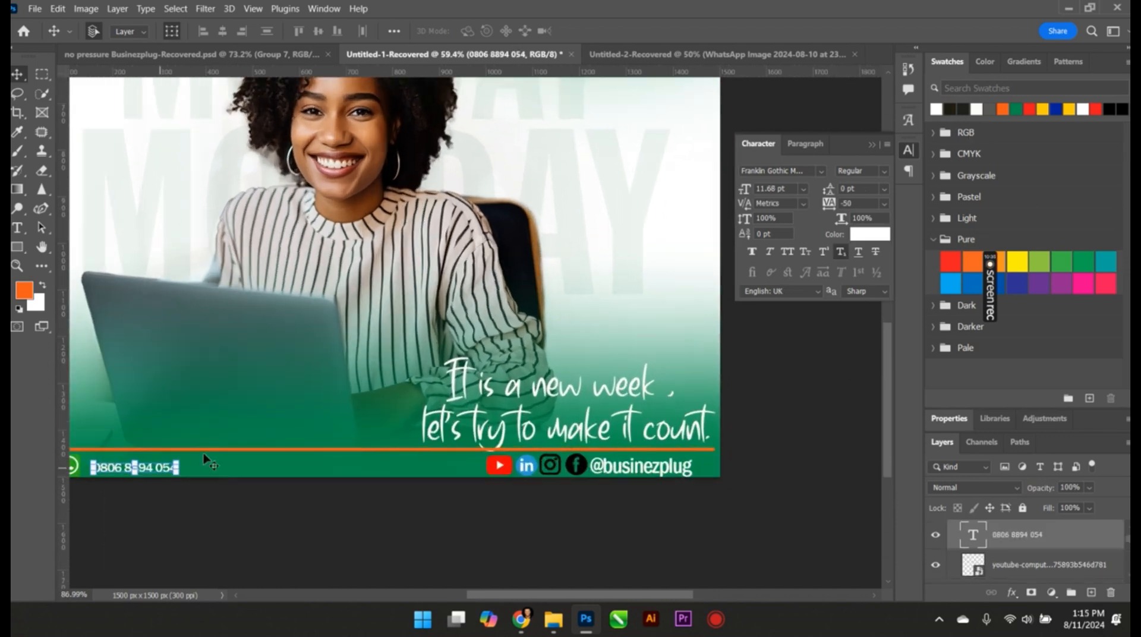
left_click_drag(173, 457, 205, 450)
scroll(286, 486, "down", 2)
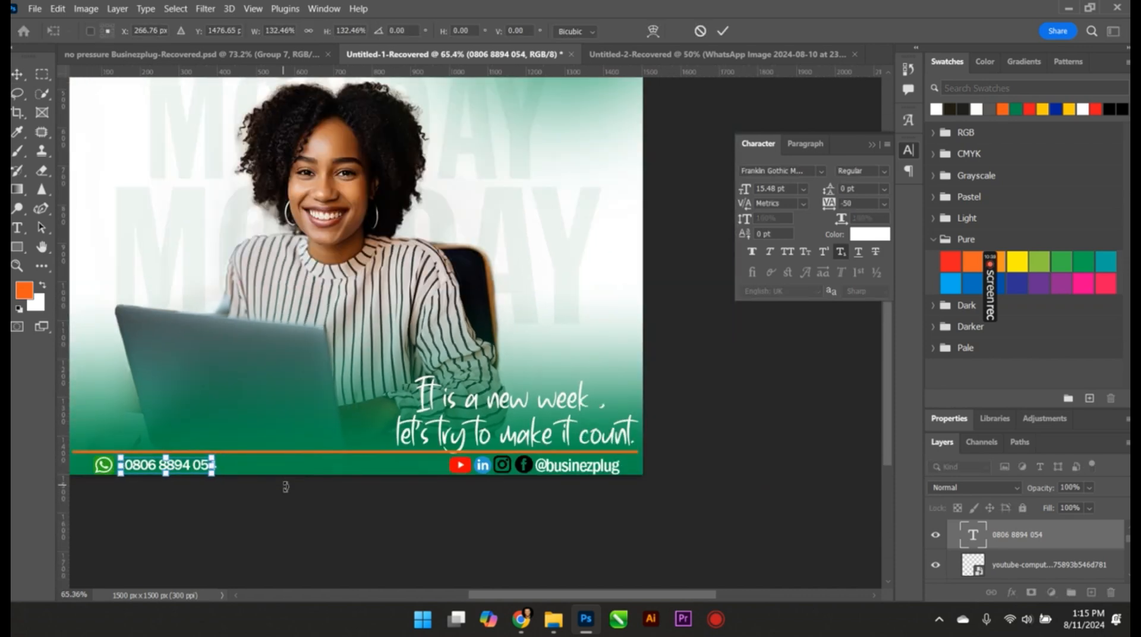
key("shift+Left")
scroll(603, 325, "down", 2)
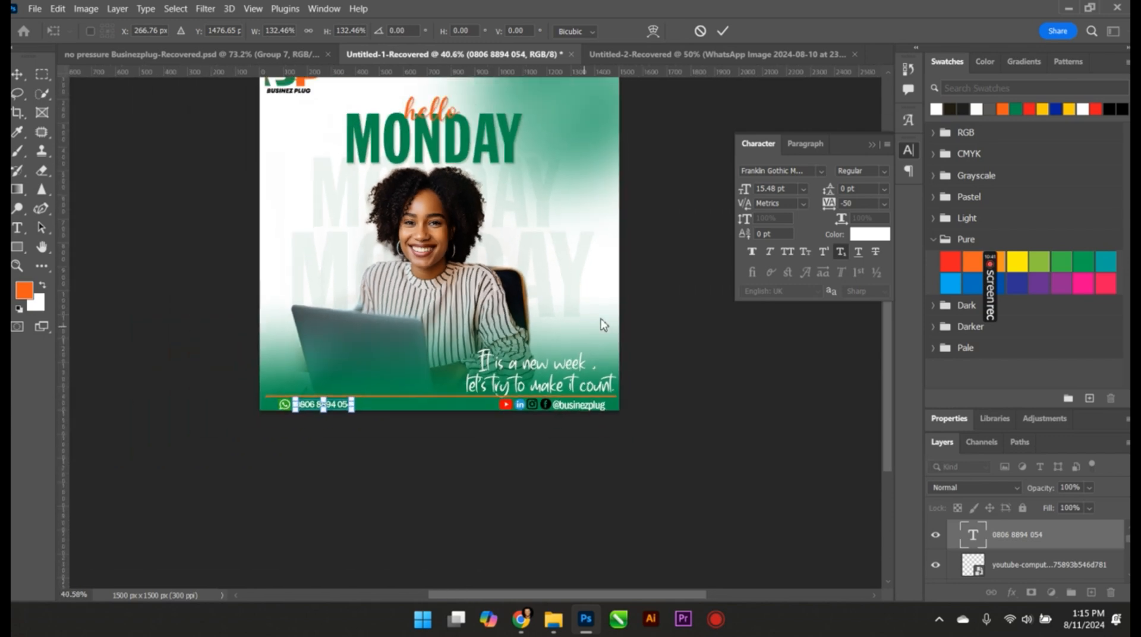
left_click(725, 32)
Scale the "It is a new week, let's try to make it count." text to 60.51%, place it just above the orange line's right end and commit.
scroll(526, 369, "up", 2)
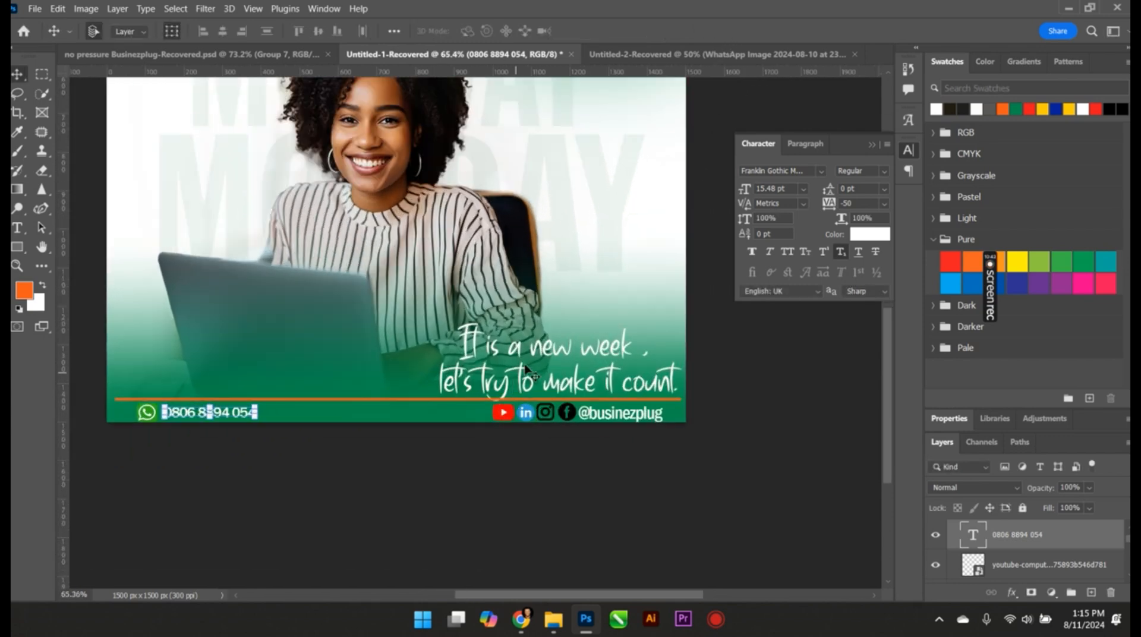
left_click(546, 356)
mouse_move(558, 355)
left_mouse_down()
mouse_move(573, 337)
mouse_move(563, 337)
left_mouse_up()
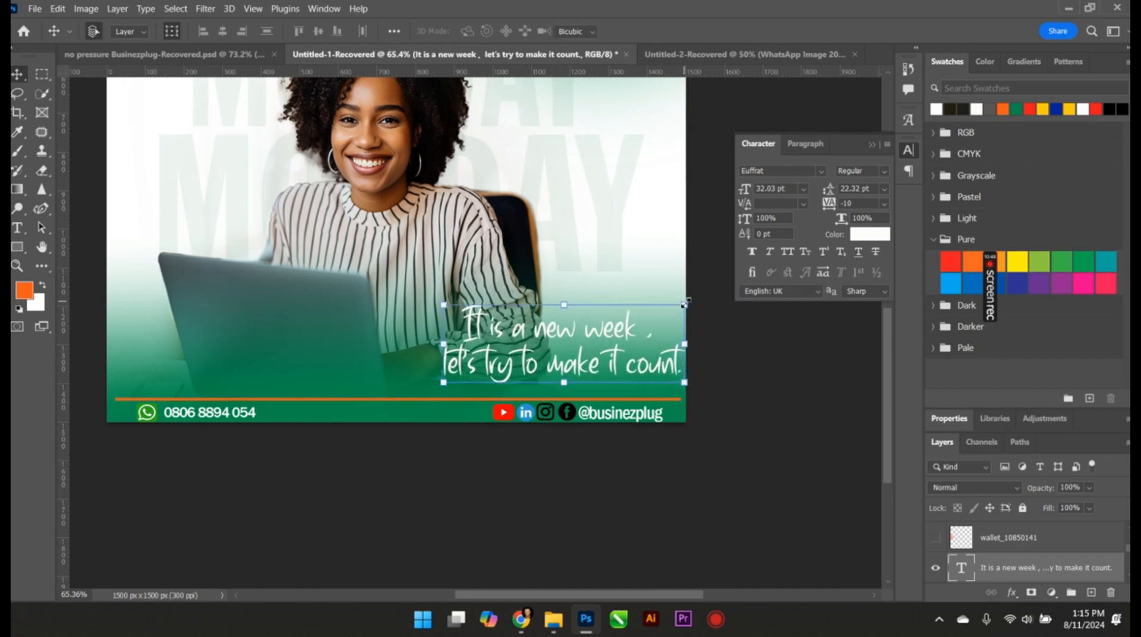
left_click_drag(681, 306, 646, 332)
left_click_drag(602, 363, 630, 357)
scroll(623, 316, "up", 2)
scroll(624, 317, "up", 3)
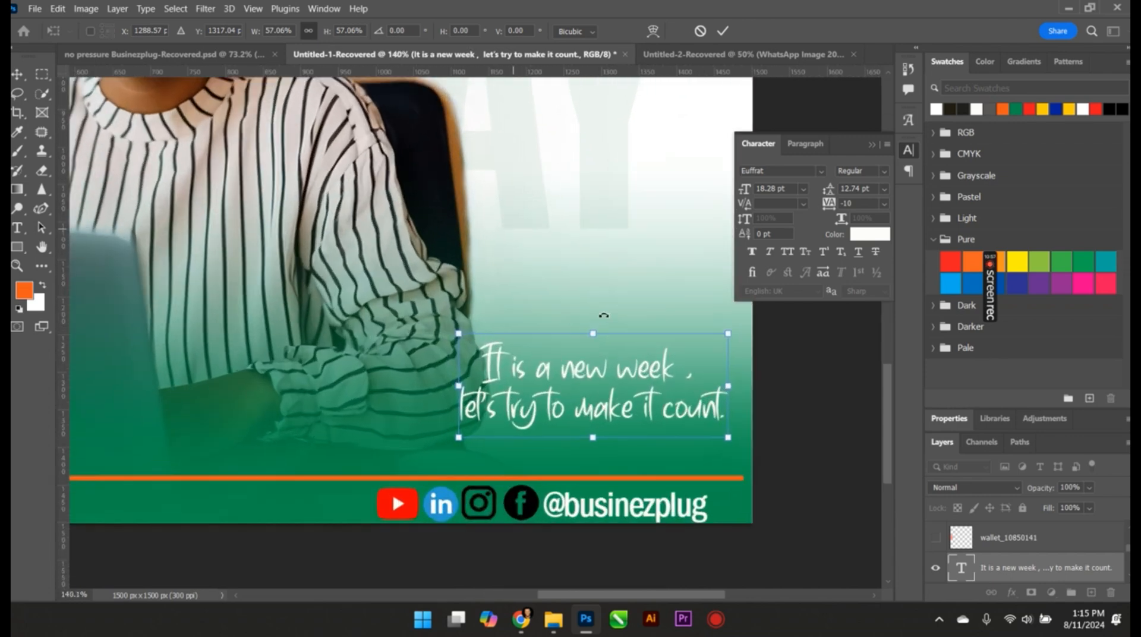
left_click_drag(445, 335, 434, 319)
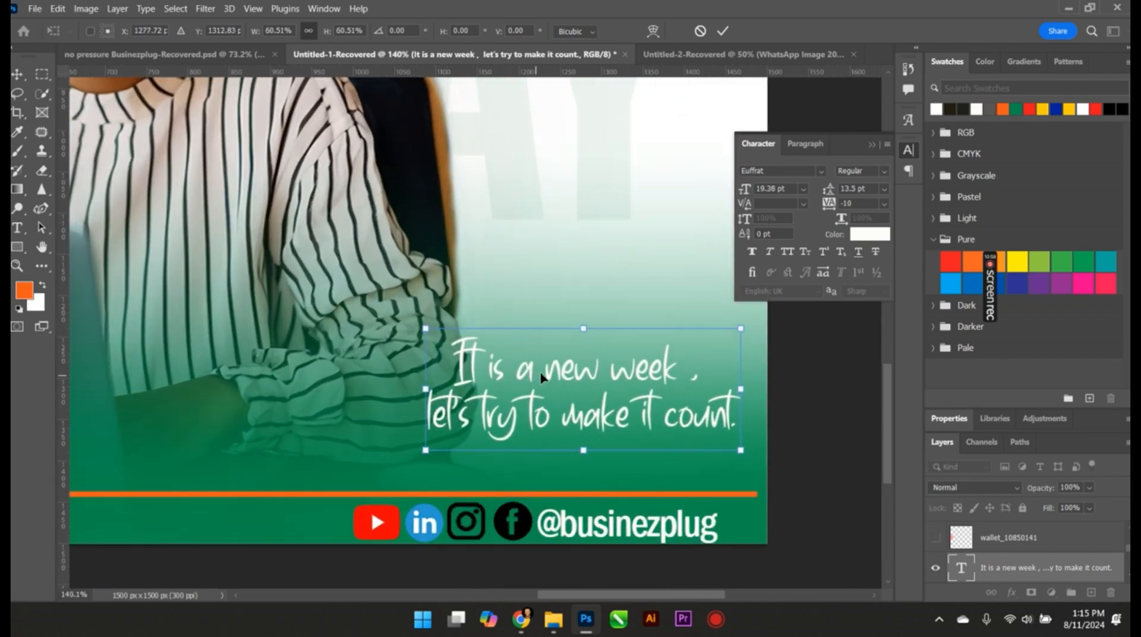
left_click_drag(556, 375, 577, 382)
scroll(577, 383, "down", 4)
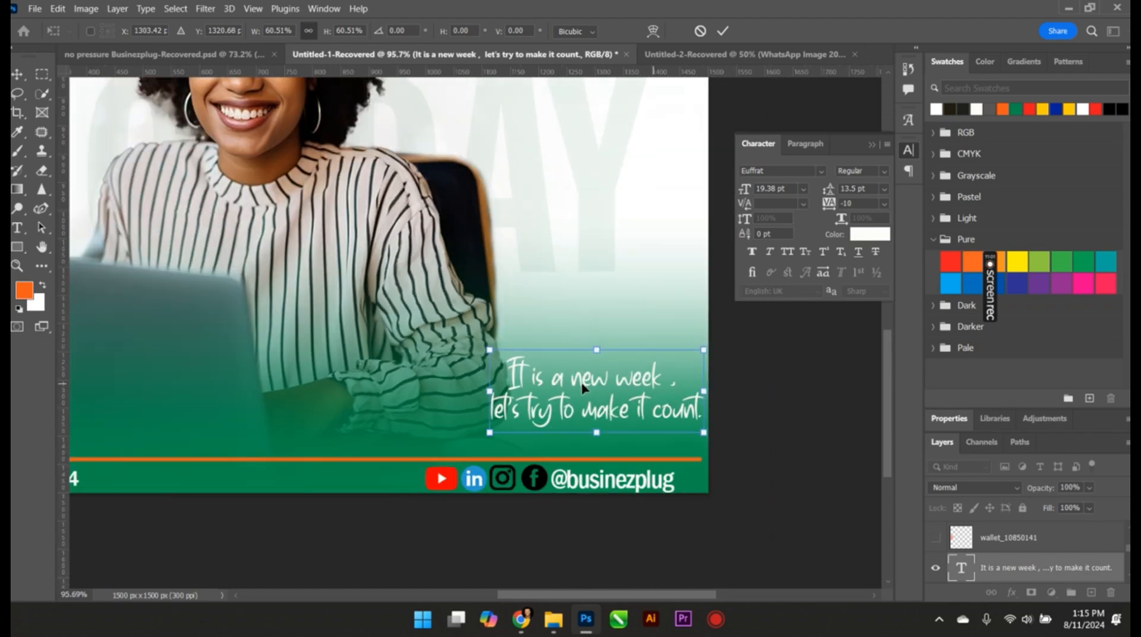
left_click(723, 31)
Draw a rounded rectangle about 95 × 106 px over the footer's Facebook icon, on a layer directly above it.
scroll(524, 437, "up", 4)
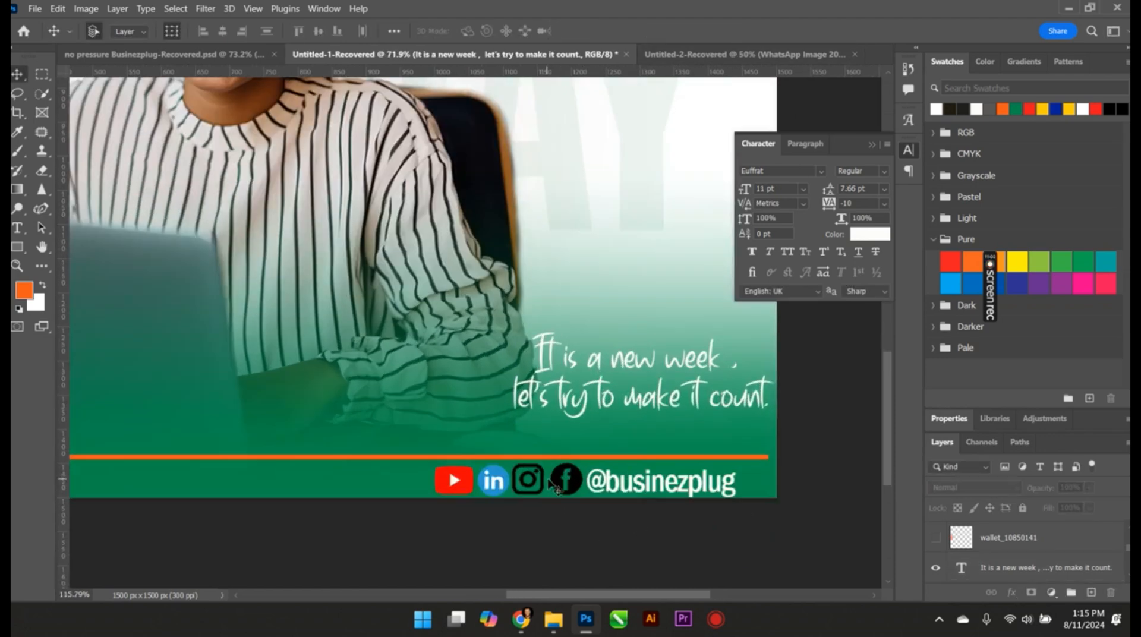
left_click(576, 485)
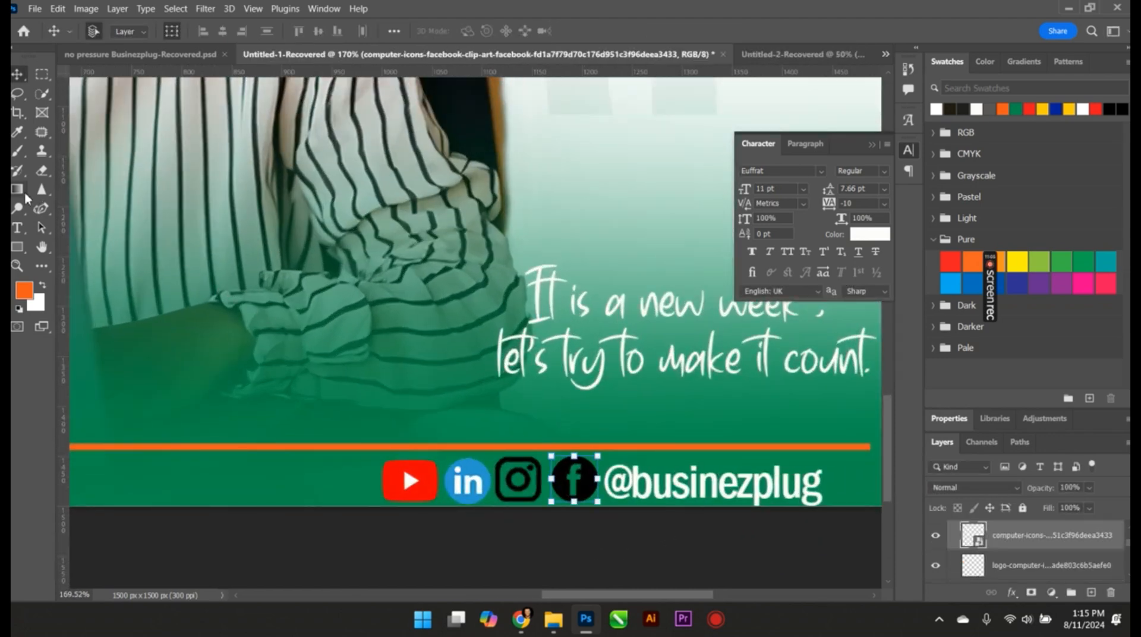
left_click(17, 246)
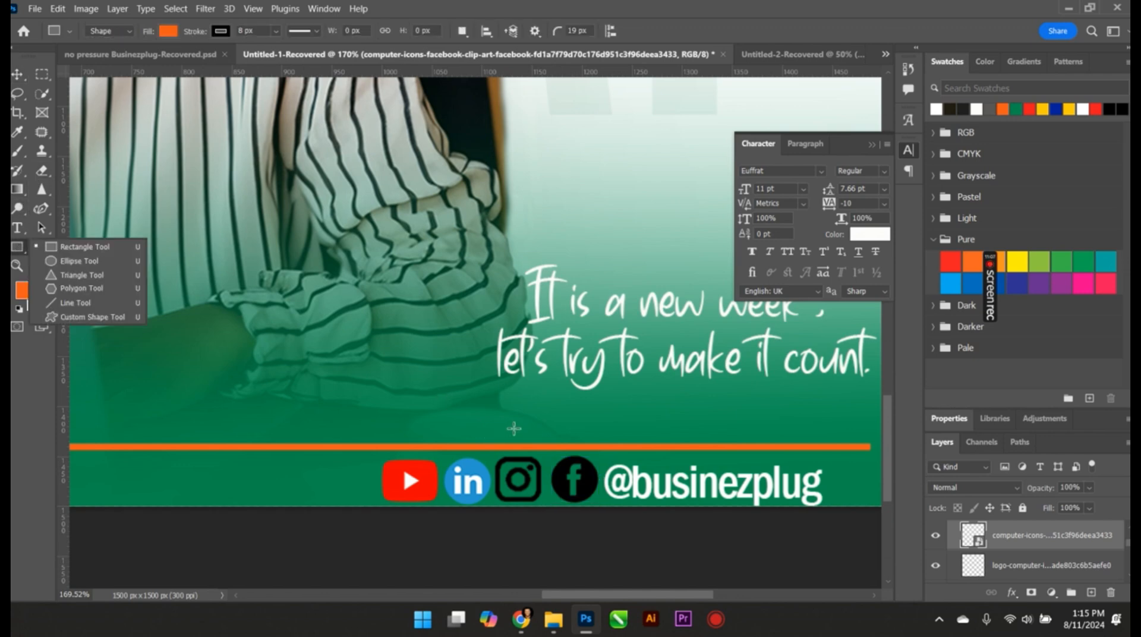
left_click_drag(514, 428, 605, 522)
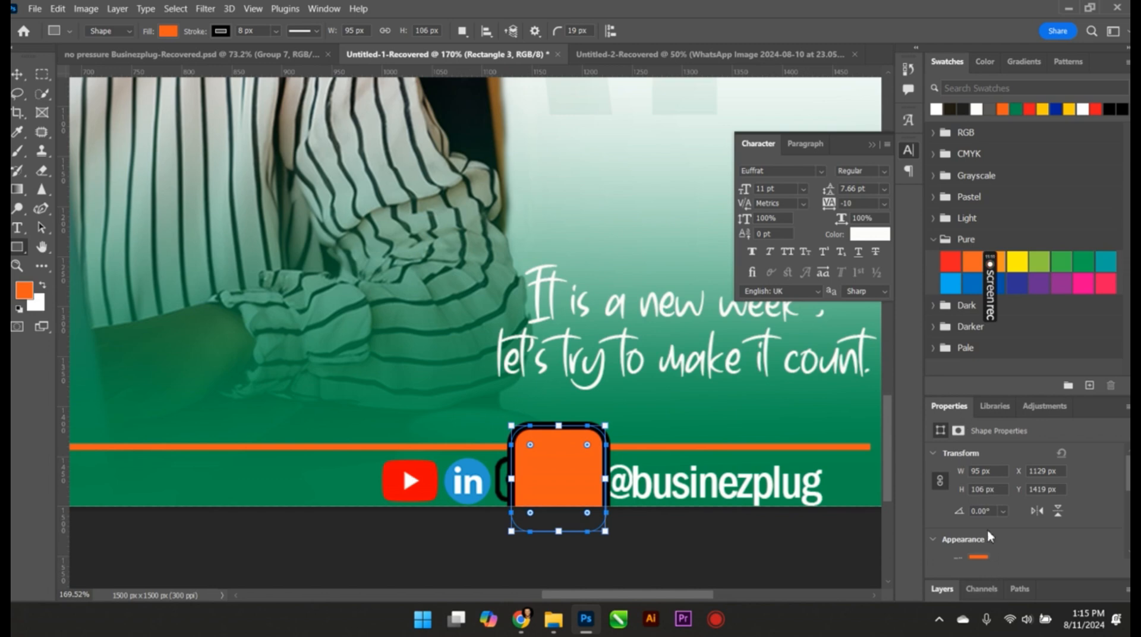
Set both the stroke and the fill of the rectangle over the Facebook icon to white.
scroll(990, 537, "down", 2)
left_click(979, 504)
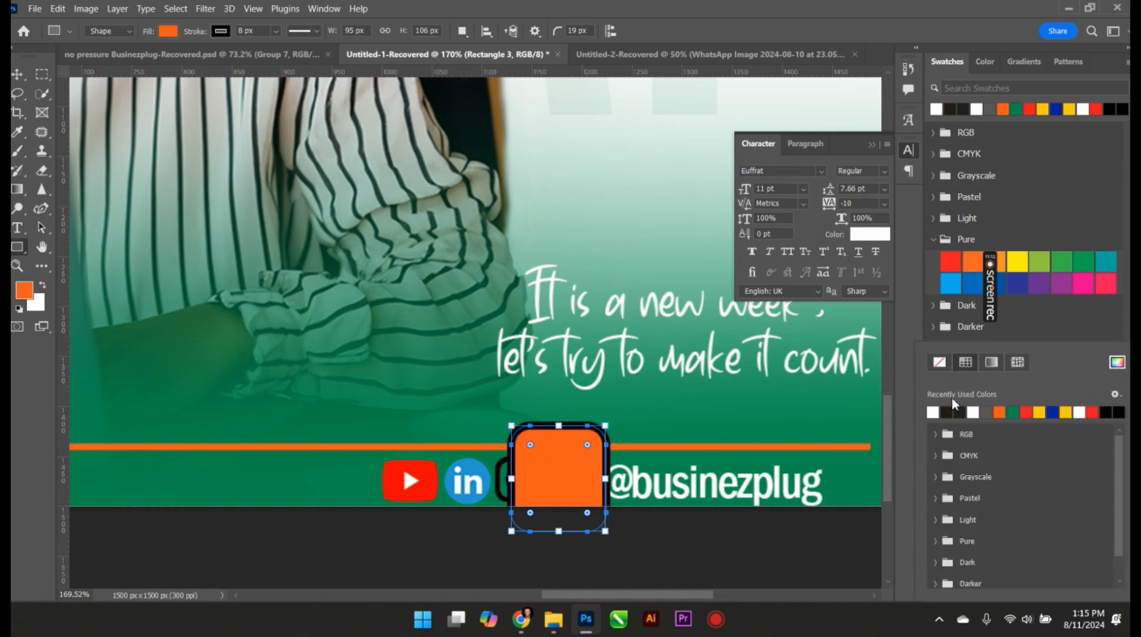
left_click(934, 410)
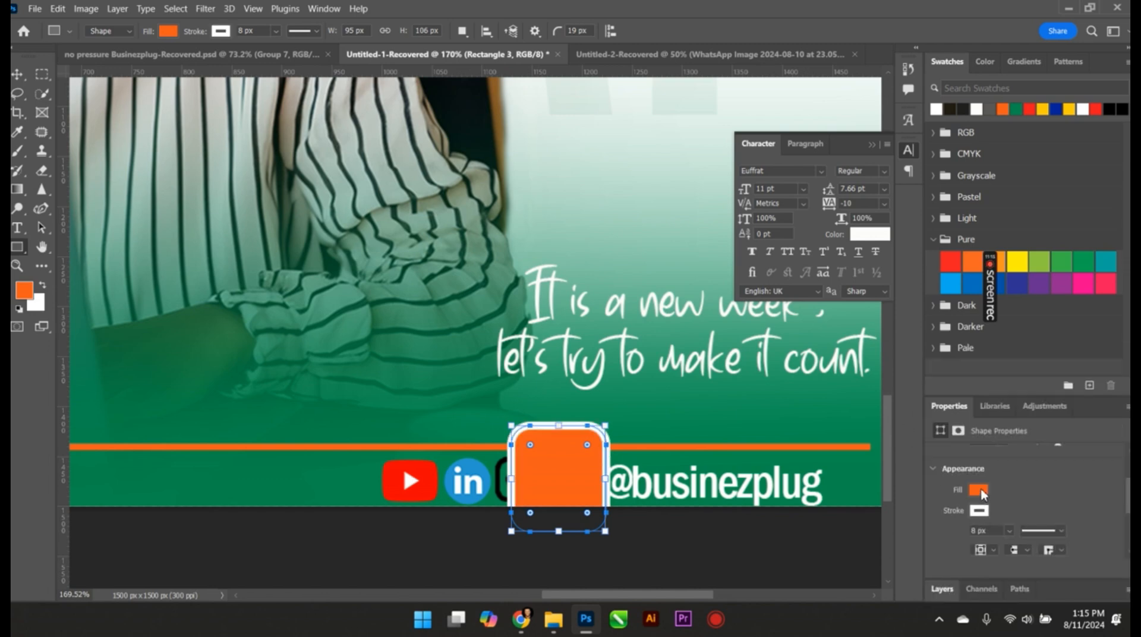
left_click(980, 490)
left_click(936, 411)
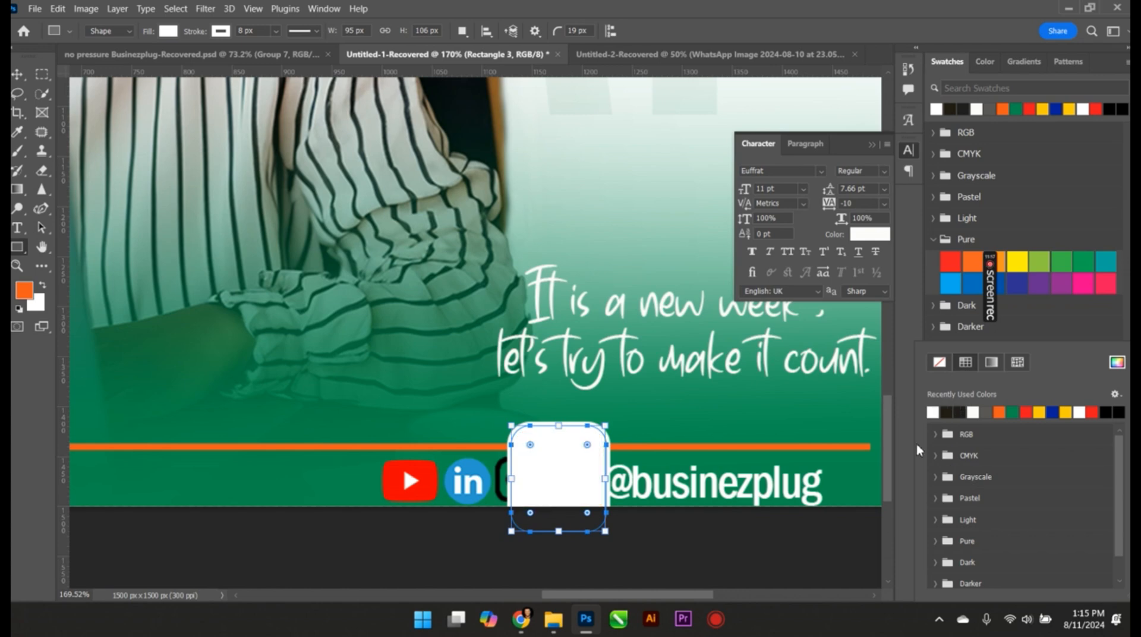
left_click(909, 461)
Clip the white rectangle to the Facebook icon layer with a clipping mask, undoing any stray change.
left_click(949, 590)
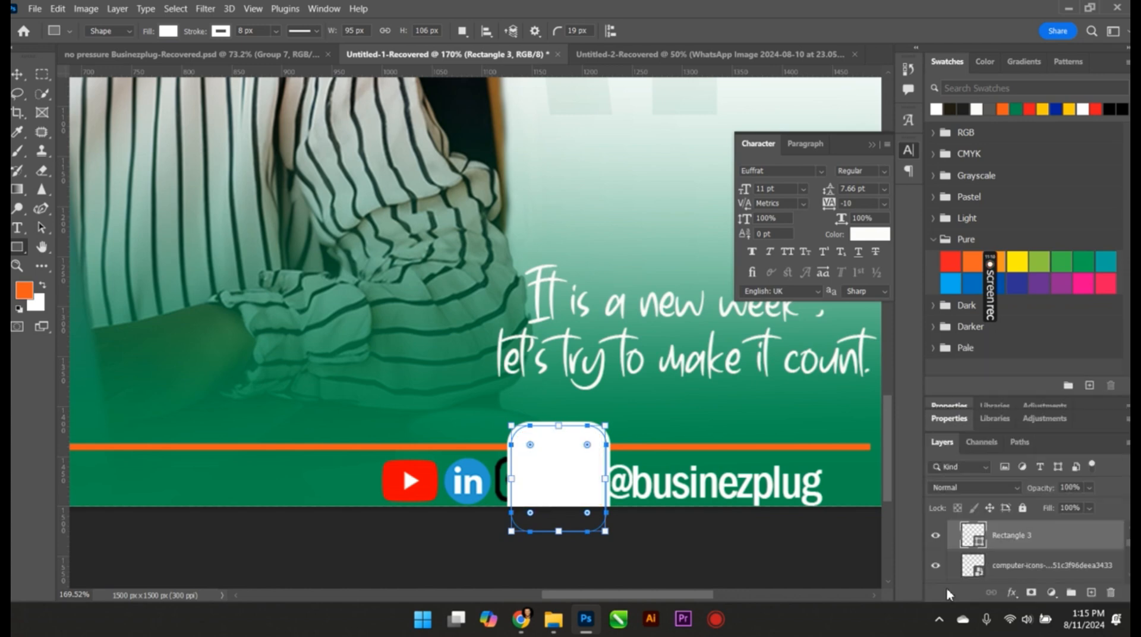
right_click(992, 538)
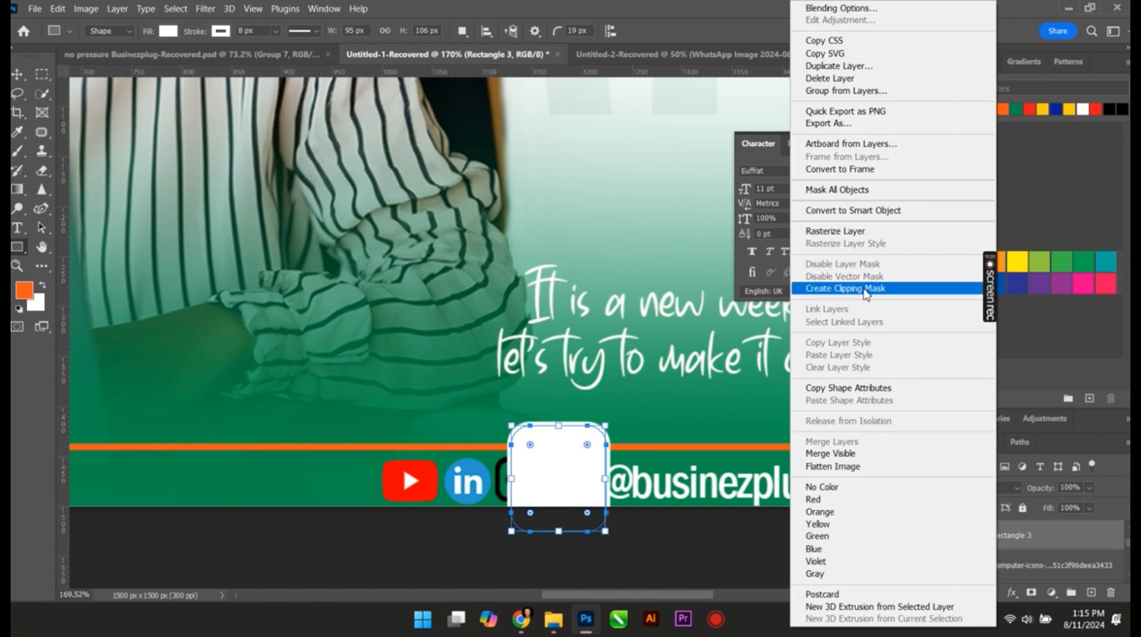
left_click(868, 290)
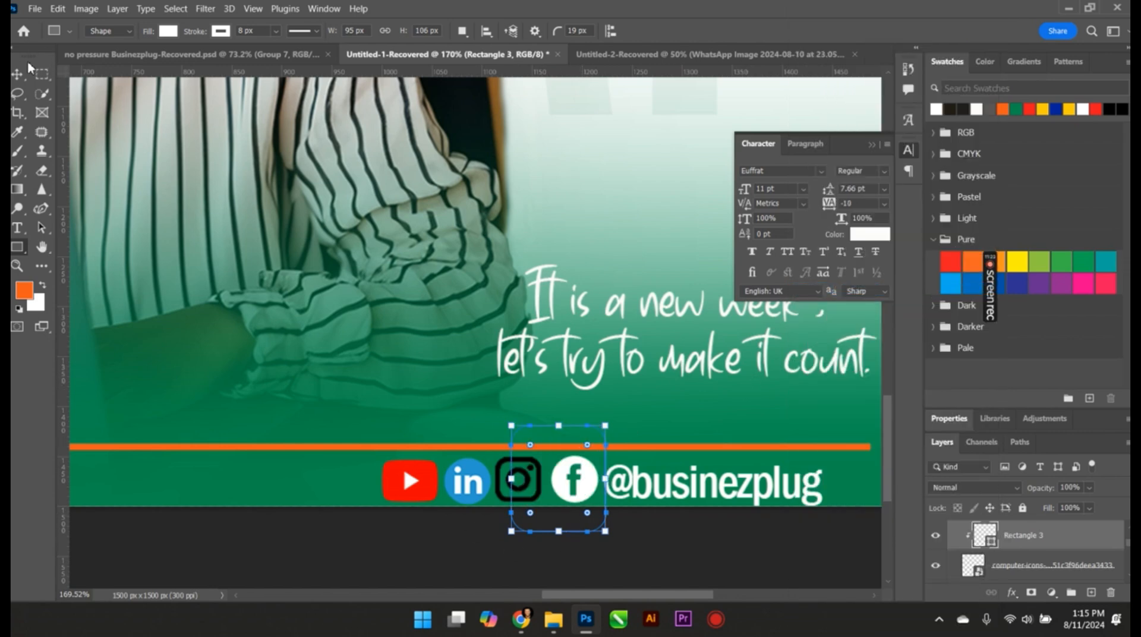
left_click_drag(491, 429, 531, 427)
key("ctrl+z")
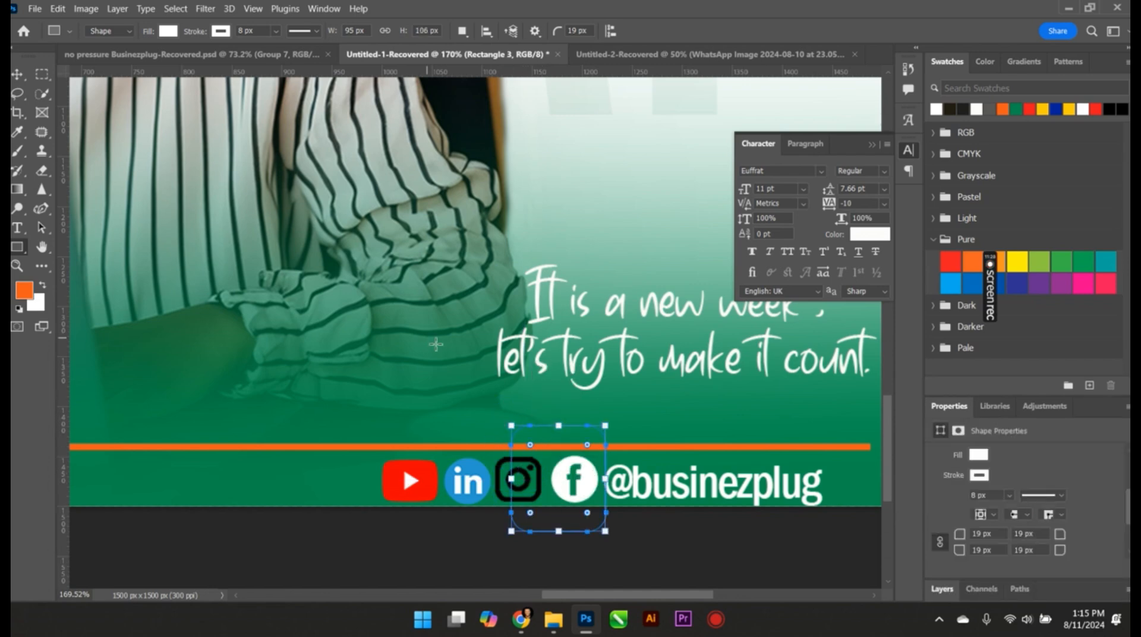
Draw a rounded rectangle about 67 × 73 px over the footer's Instagram icon, on a layer directly above it.
left_click(18, 74)
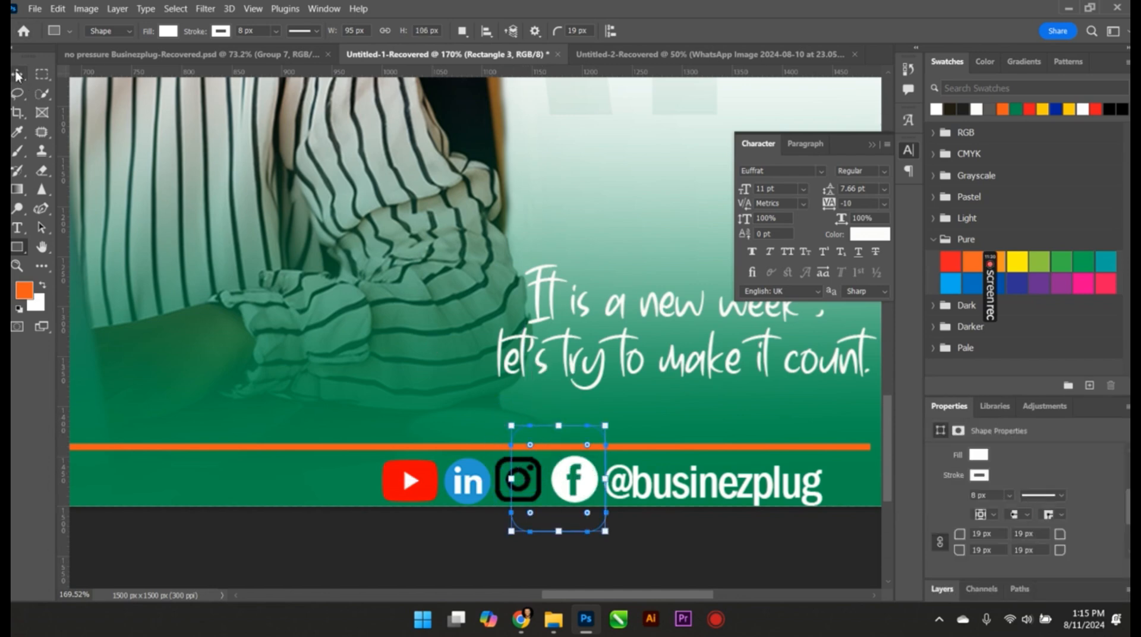
left_click(438, 551)
scroll(538, 502, "up", 5)
left_click(529, 480)
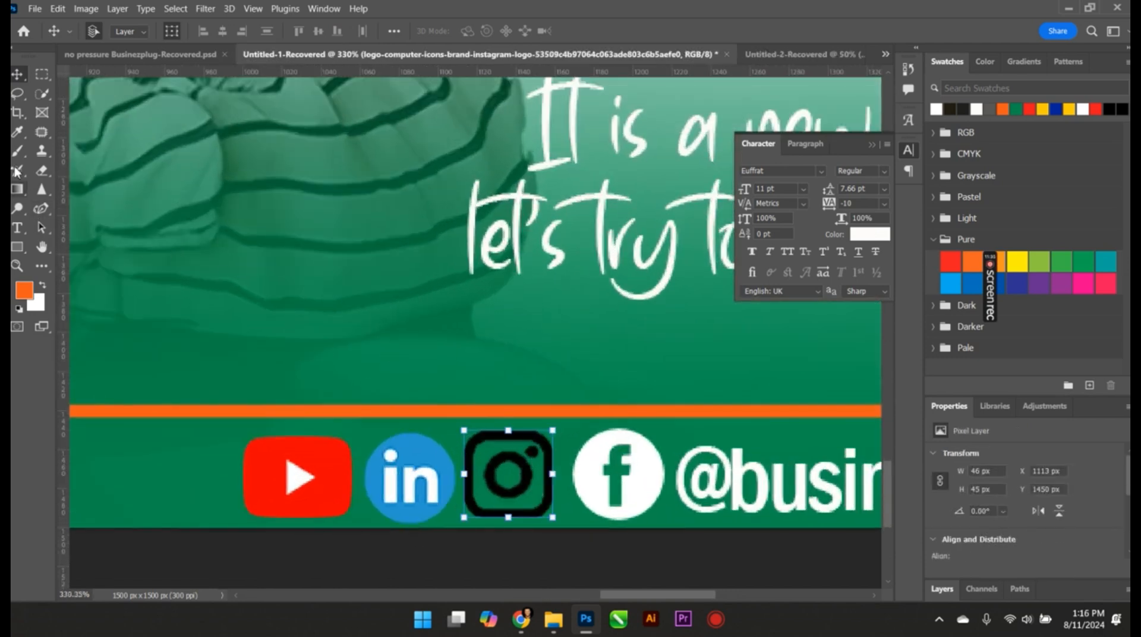
left_click(17, 246)
left_click_drag(441, 405, 571, 545)
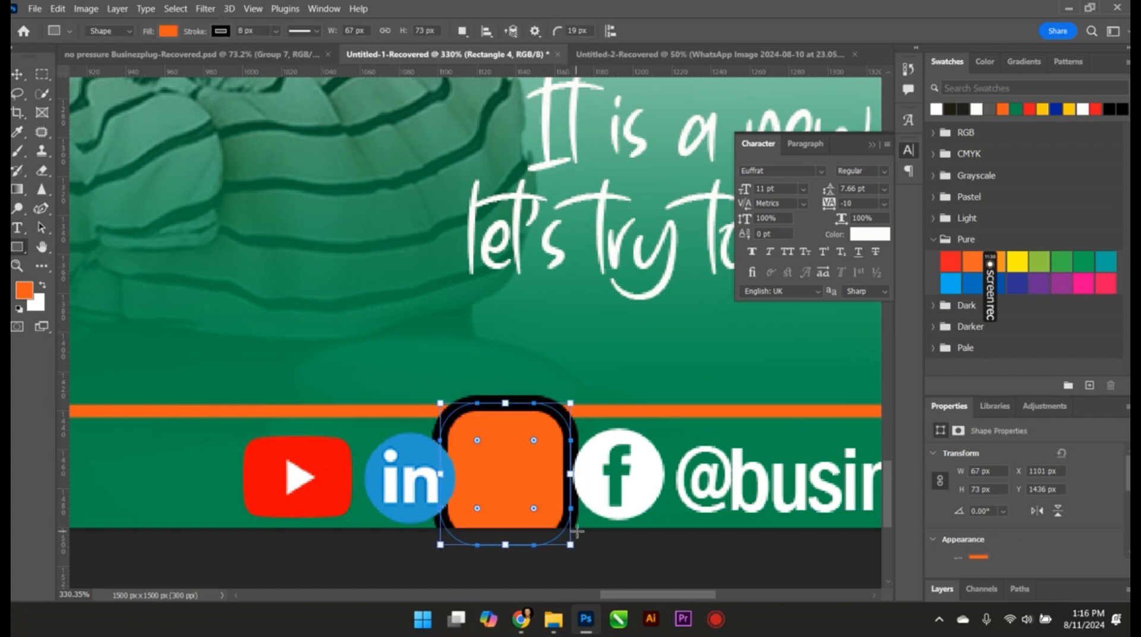
Set both the fill and the stroke of the rectangle over the Instagram icon to white.
left_click(978, 556)
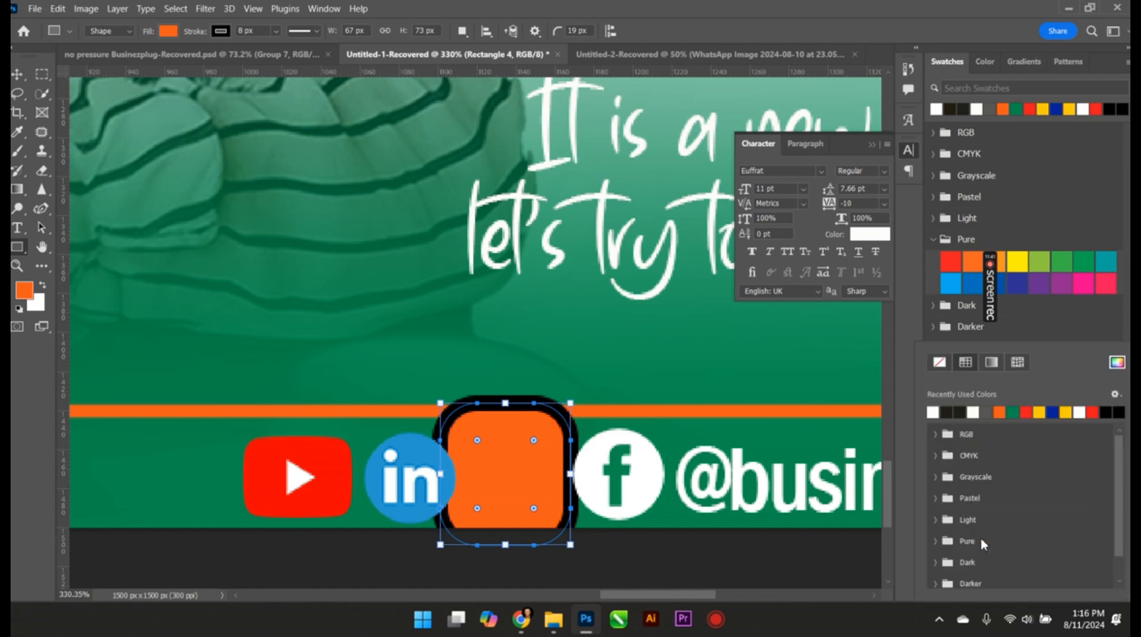
left_click(933, 412)
left_click(904, 476)
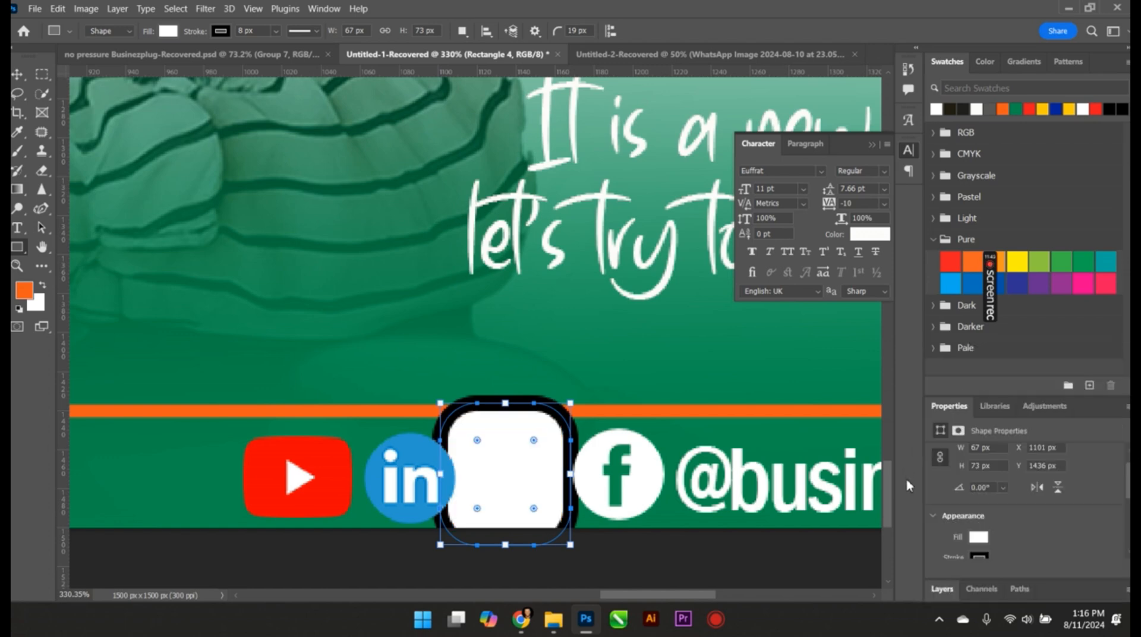
left_click(980, 538)
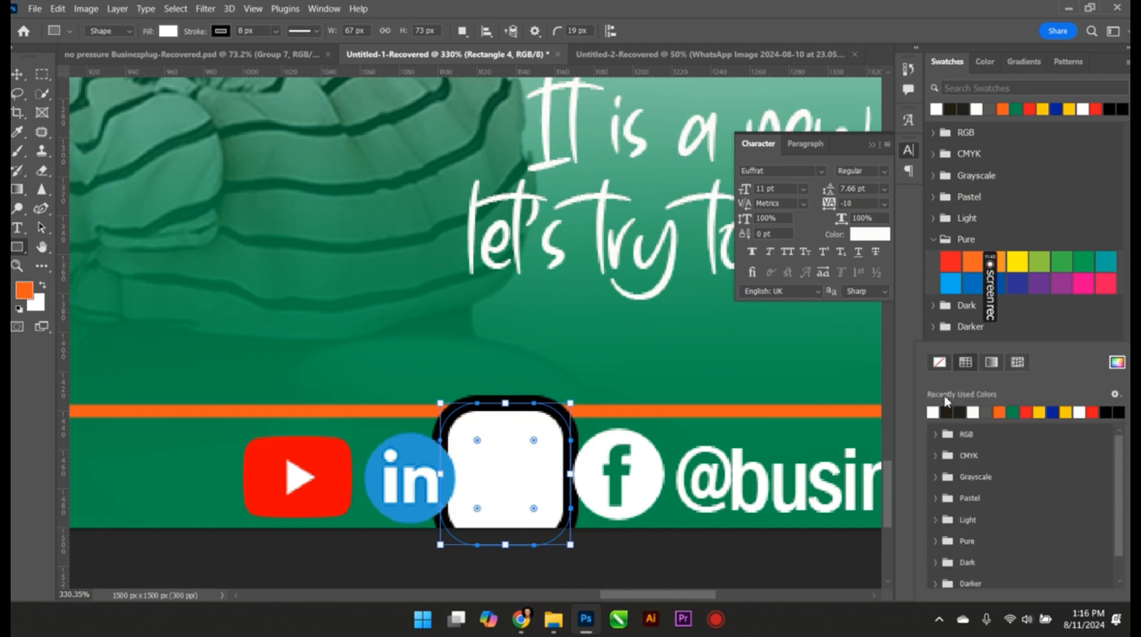
left_click(934, 411)
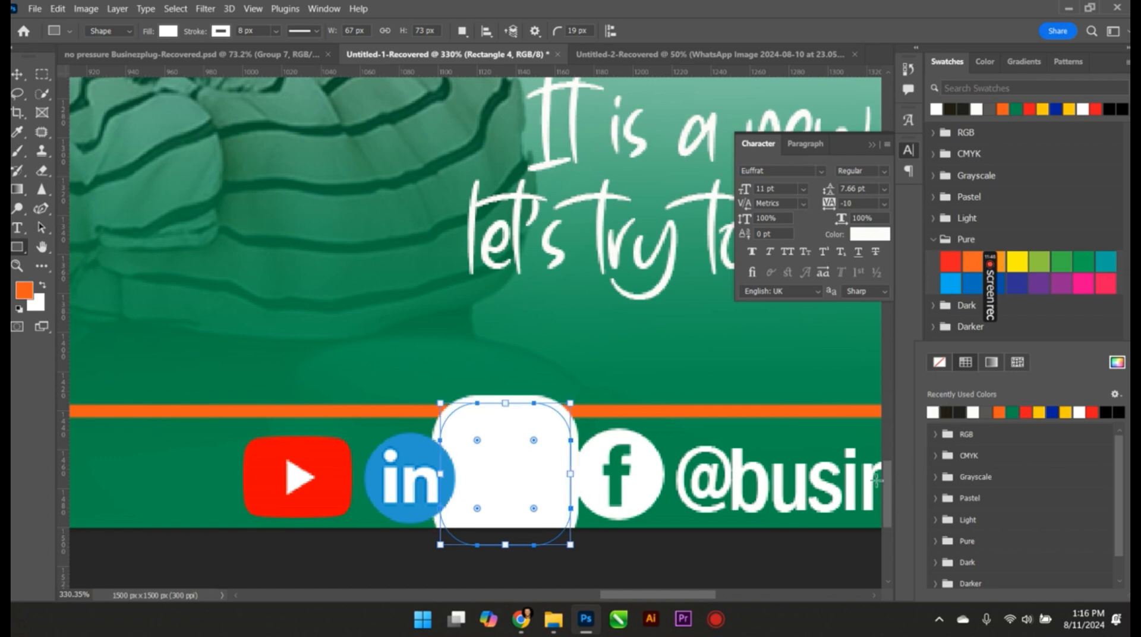
left_click(912, 572)
Clip the white Rectangle 4 to the Instagram logo layer with a clipping mask.
left_click(941, 589)
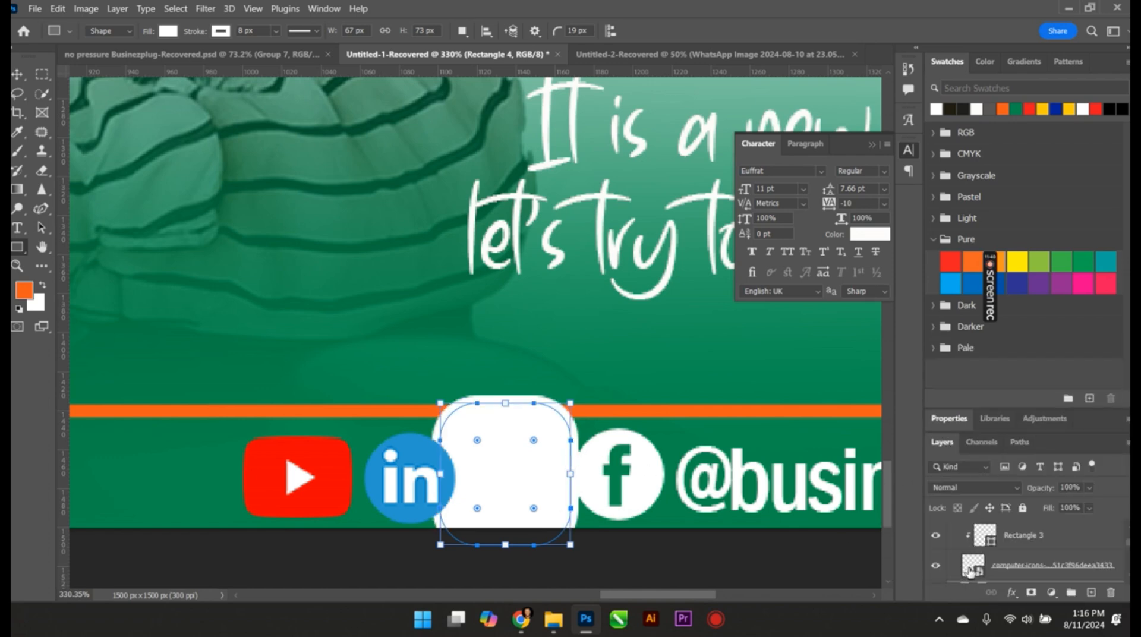
scroll(973, 555, "down", 1)
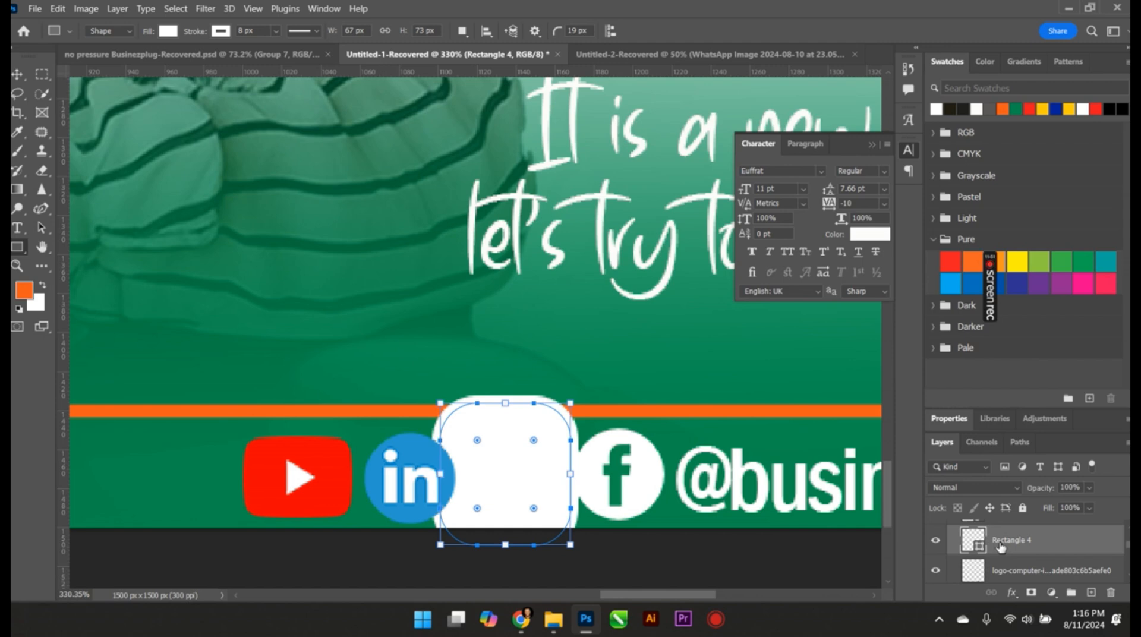
right_click(998, 544)
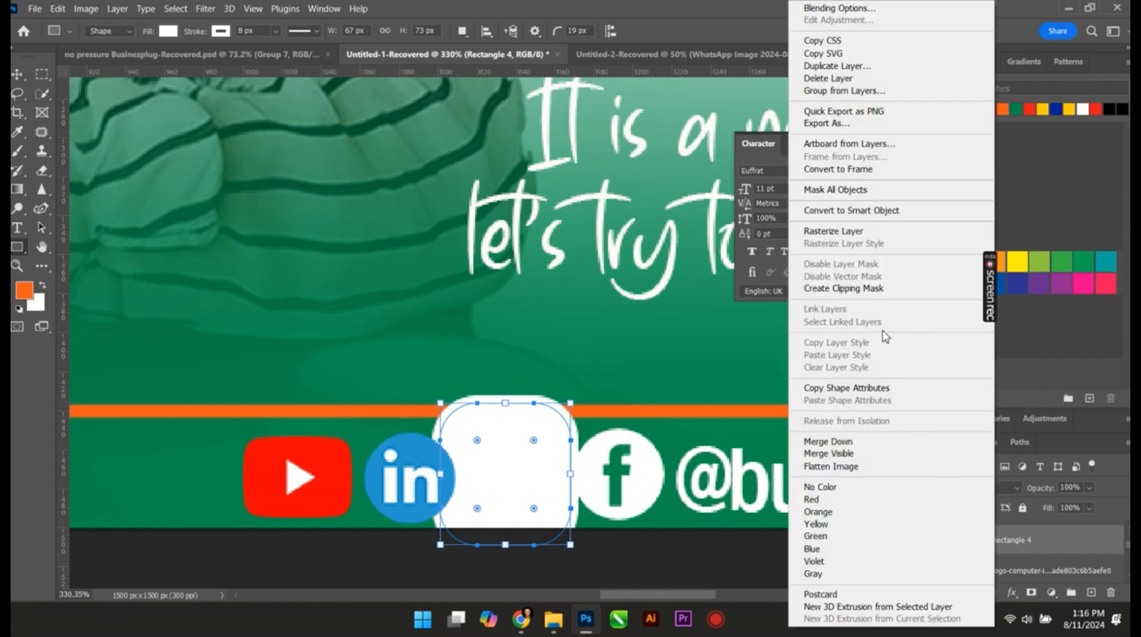
left_click(867, 289)
scroll(757, 395, "down", 6)
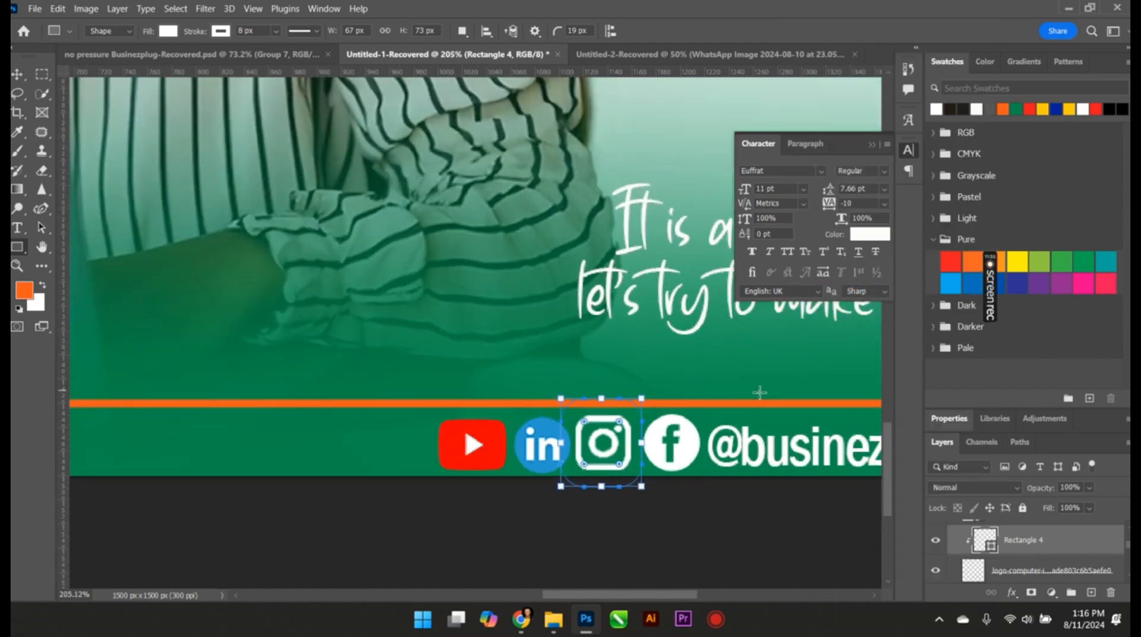
Enlarge the orange "hello" text to about 118% and nudge it down over the top of MONDAY.
scroll(411, 411, "down", 2)
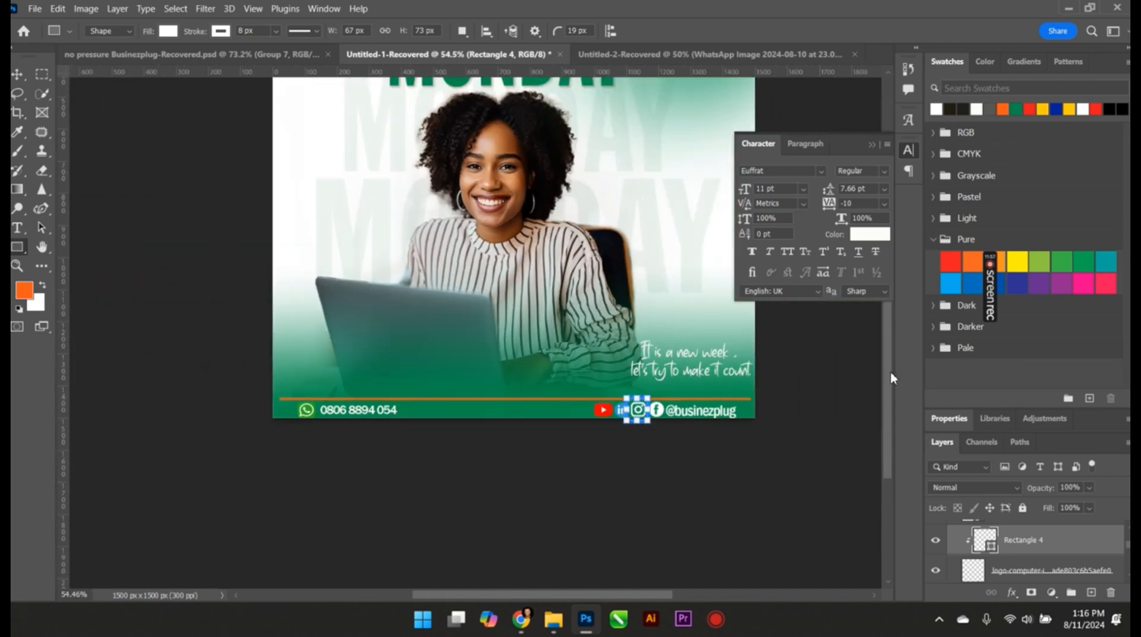
scroll(891, 371, "up", 5)
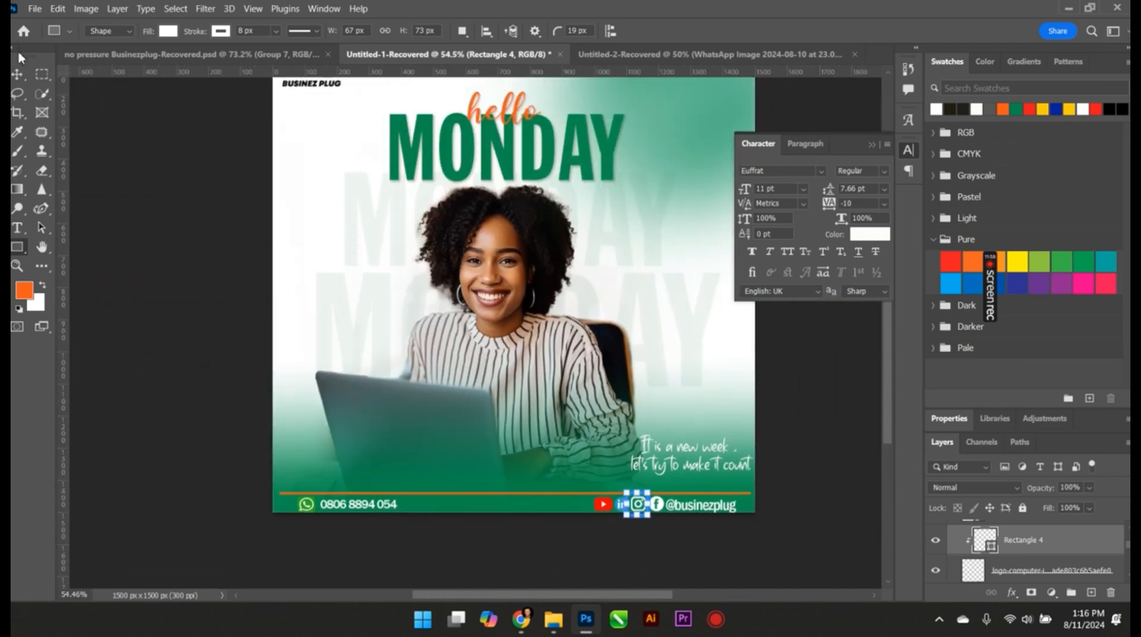
left_click(19, 74)
scroll(148, 246, "down", 2)
scroll(609, 181, "up", 2)
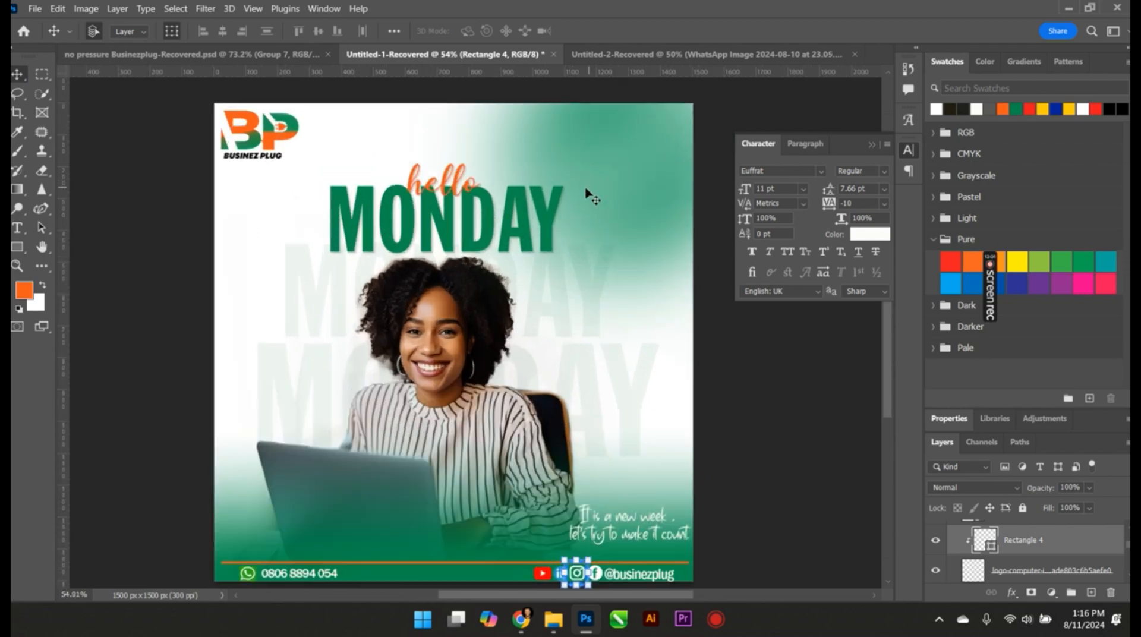
scroll(590, 196, "up", 2)
left_click(533, 238)
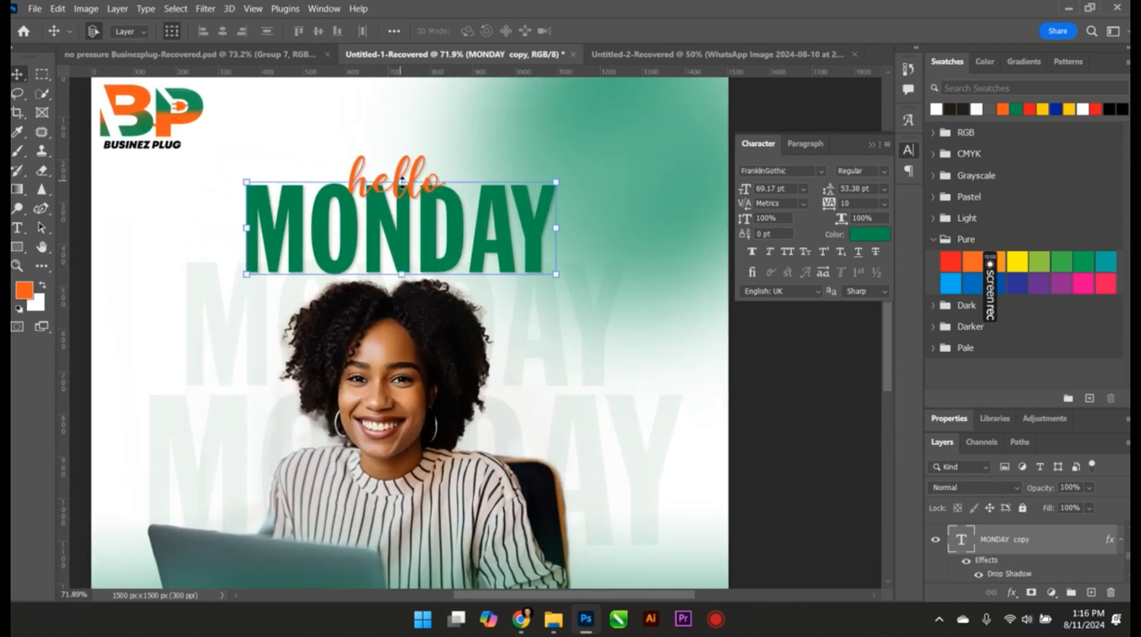
scroll(403, 182, "up", 2)
left_click(454, 147)
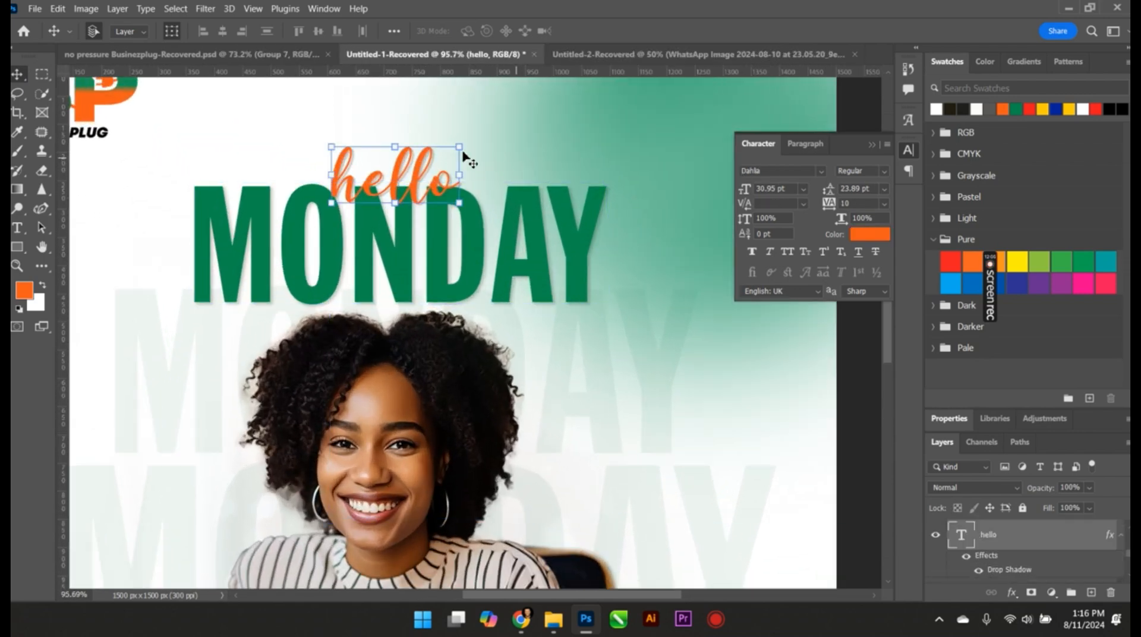
left_click_drag(463, 143, 479, 120)
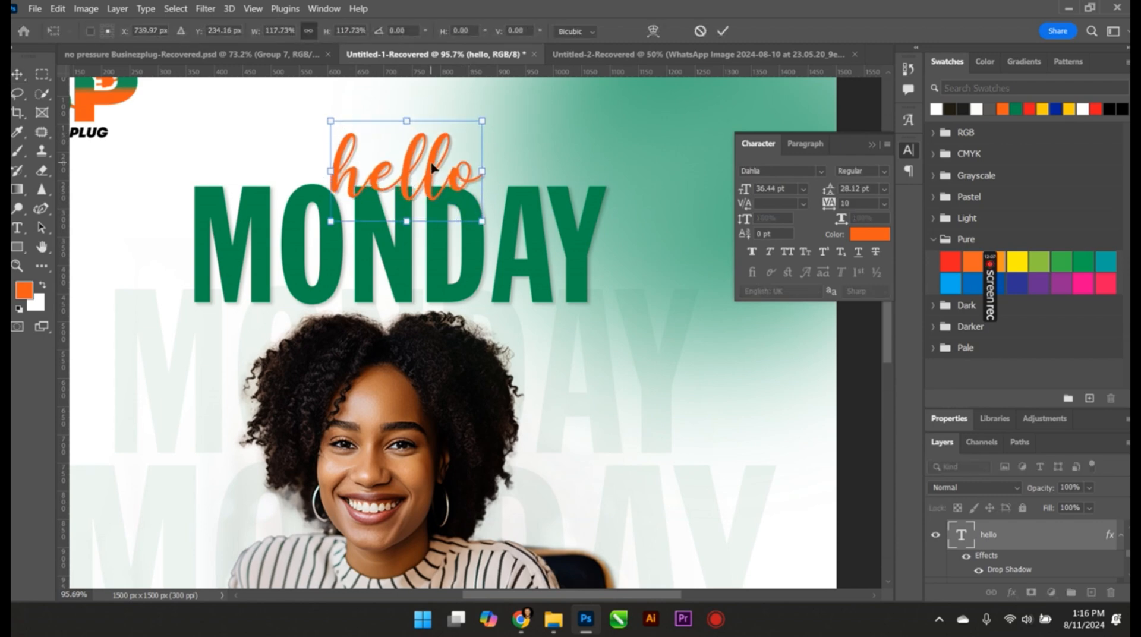
left_click_drag(430, 172, 431, 178)
scroll(696, 547, "down", 3)
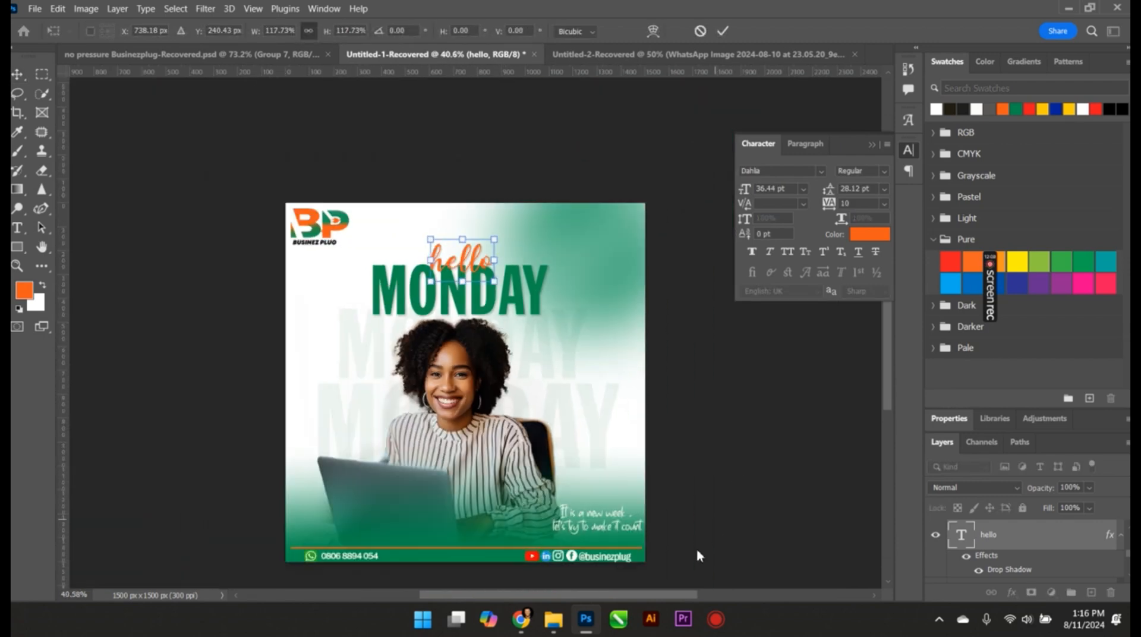
scroll(660, 527, "up", 2)
scroll(601, 545, "up", 2)
scroll(600, 545, "down", 4)
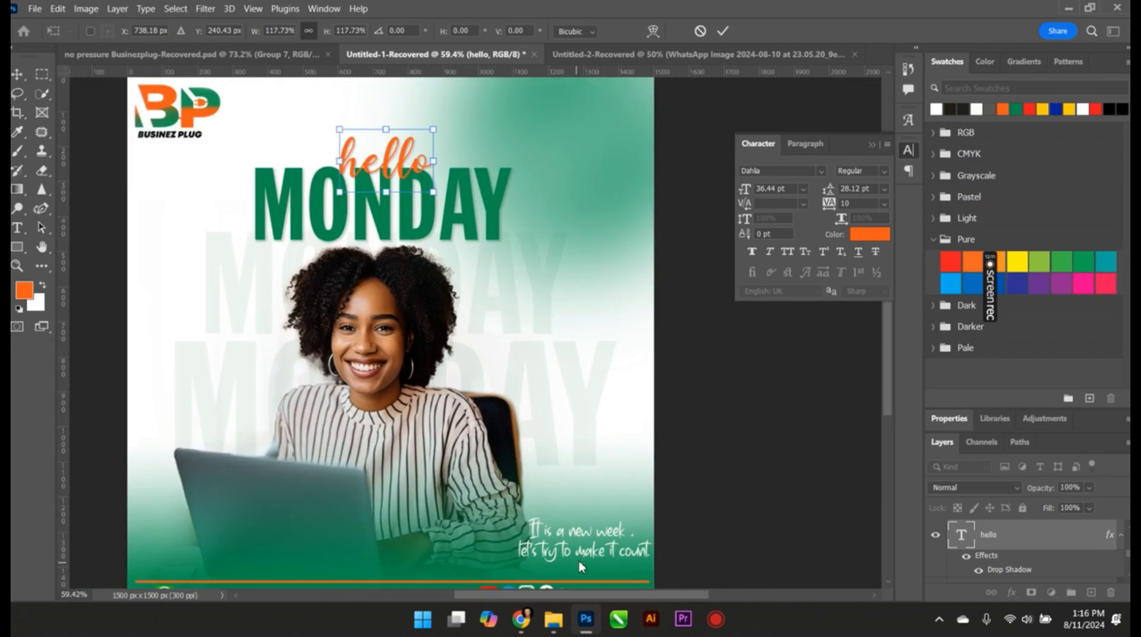
scroll(581, 557, "up", 1)
scroll(584, 558, "down", 1)
scroll(447, 507, "up", 2)
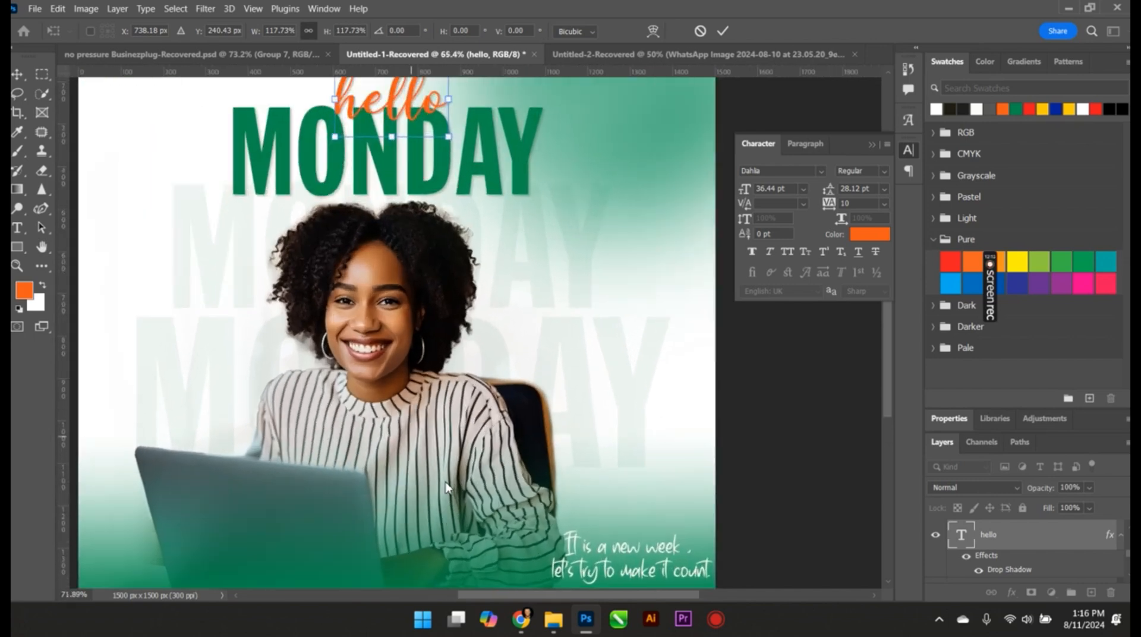
scroll(452, 481, "down", 3)
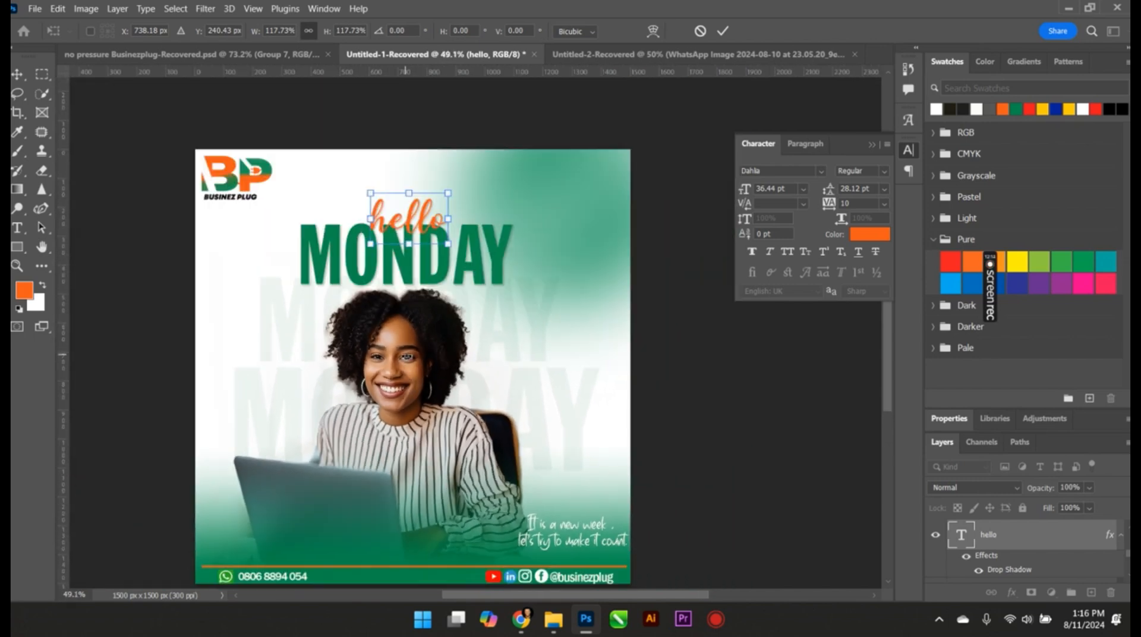
left_click(722, 31)
Select both visible layers of the woman with the laptop and shift them together slightly left and up.
scroll(418, 472, "up", 1)
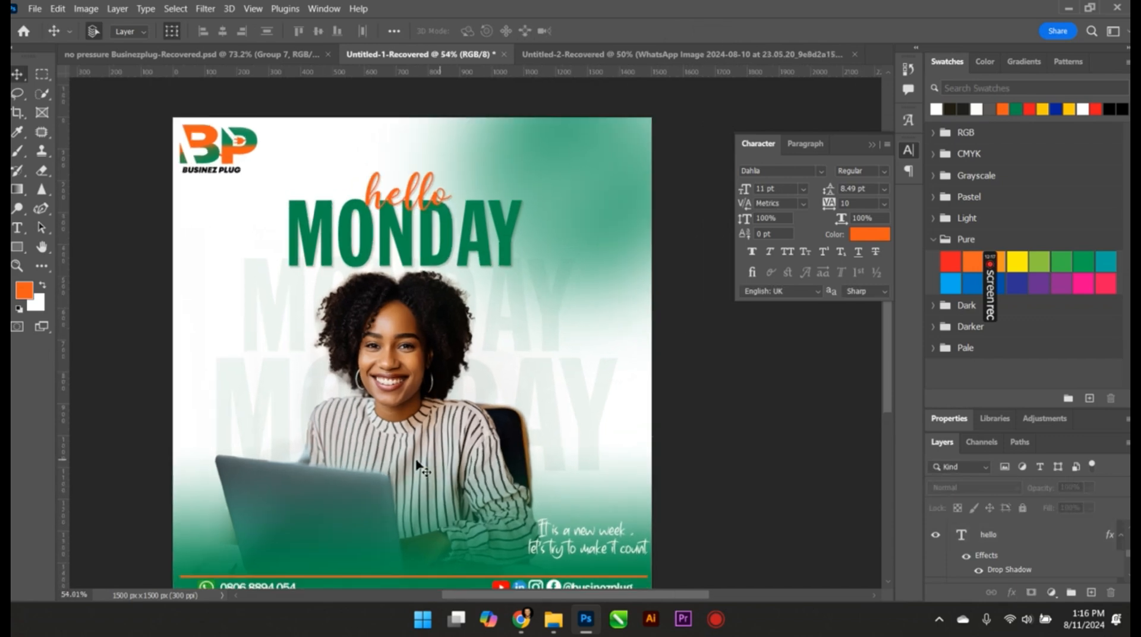
scroll(428, 467, "down", 2)
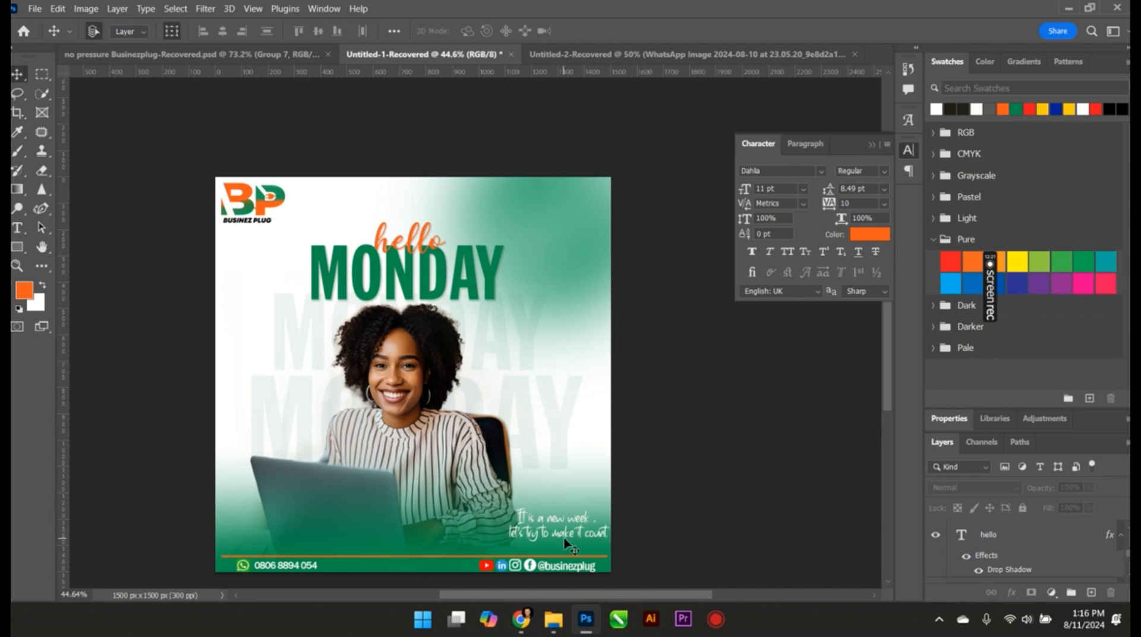
scroll(565, 538, "up", 3)
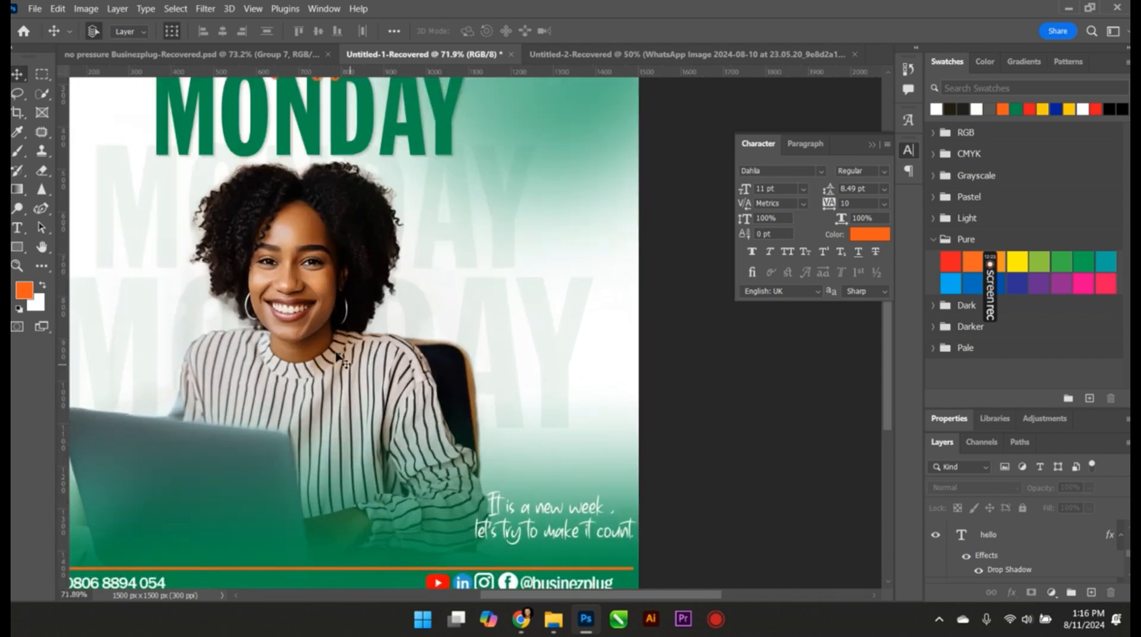
left_click(336, 356)
scroll(345, 359, "down", 3)
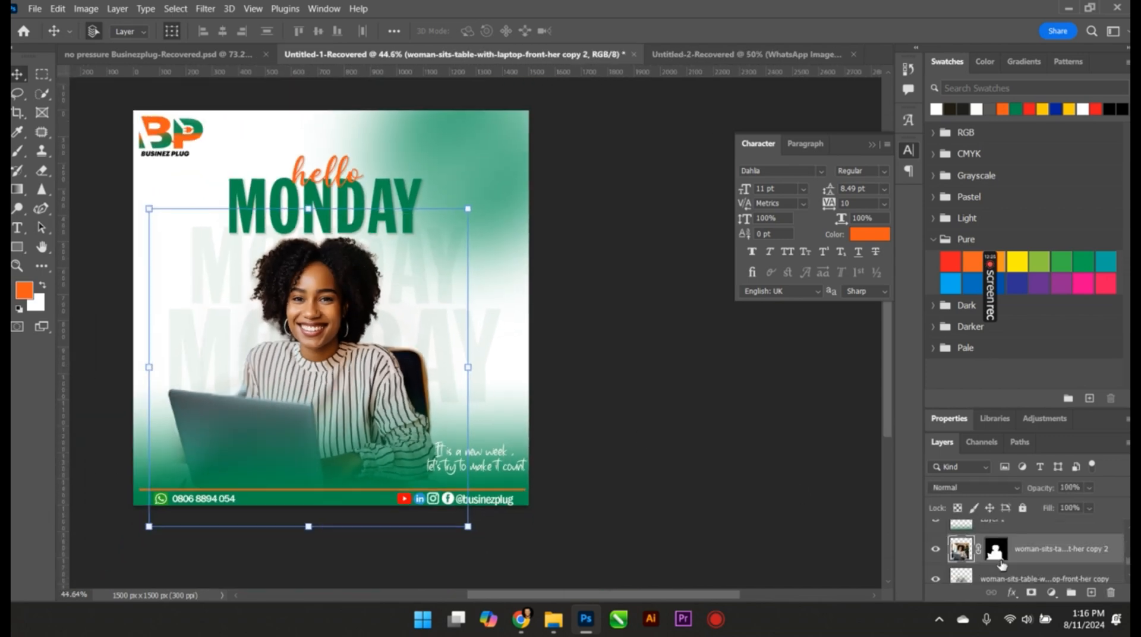
scroll(1016, 567, "down", 1)
left_click(1008, 548)
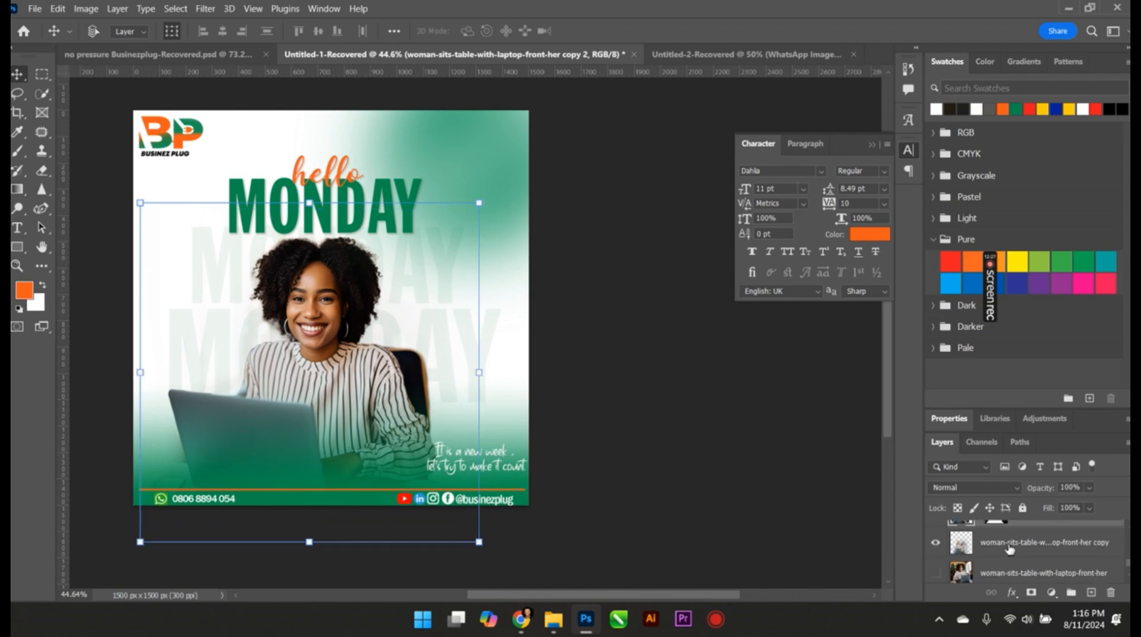
left_click_drag(321, 345, 312, 344)
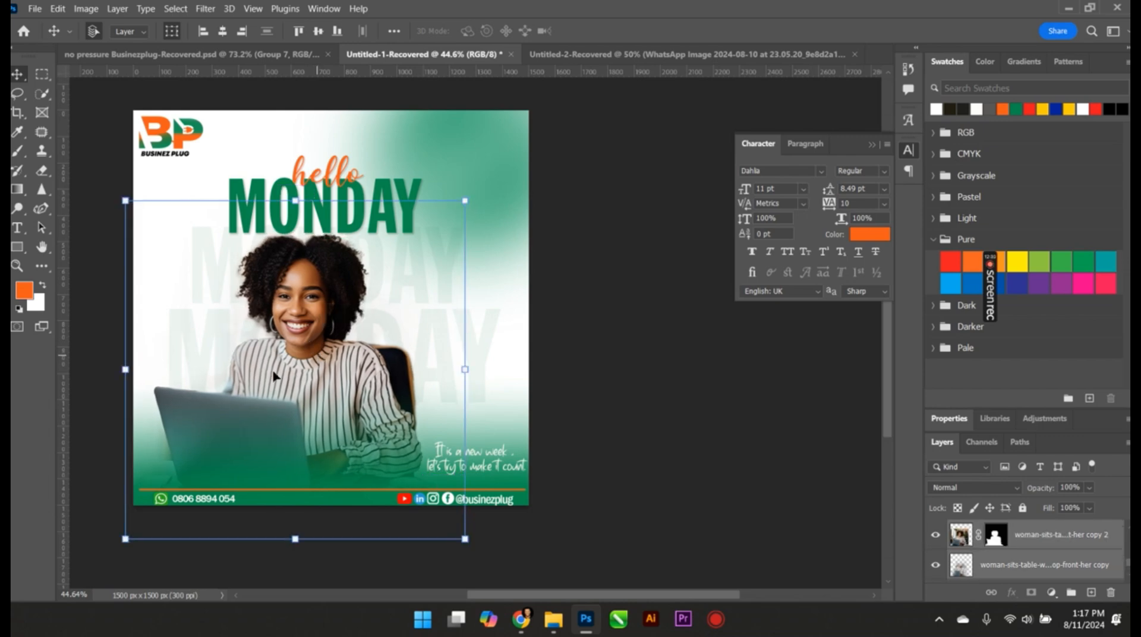
Scale the two selected woman photo layers down to about 96%.
left_click_drag(462, 200, 457, 208)
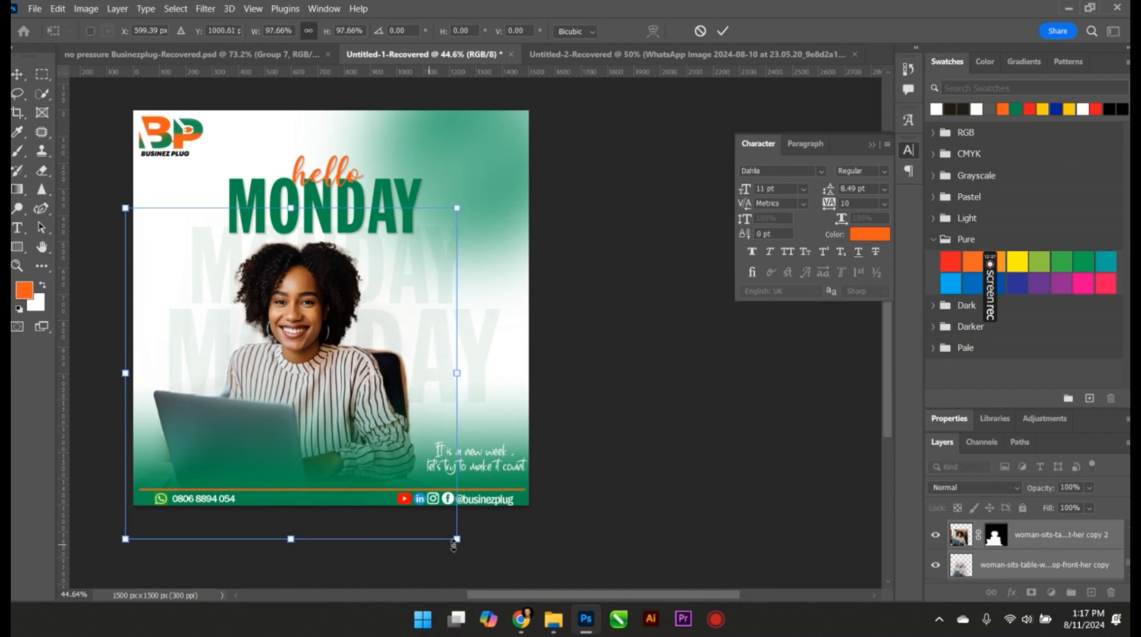
left_click_drag(459, 544, 451, 533)
left_click(636, 370)
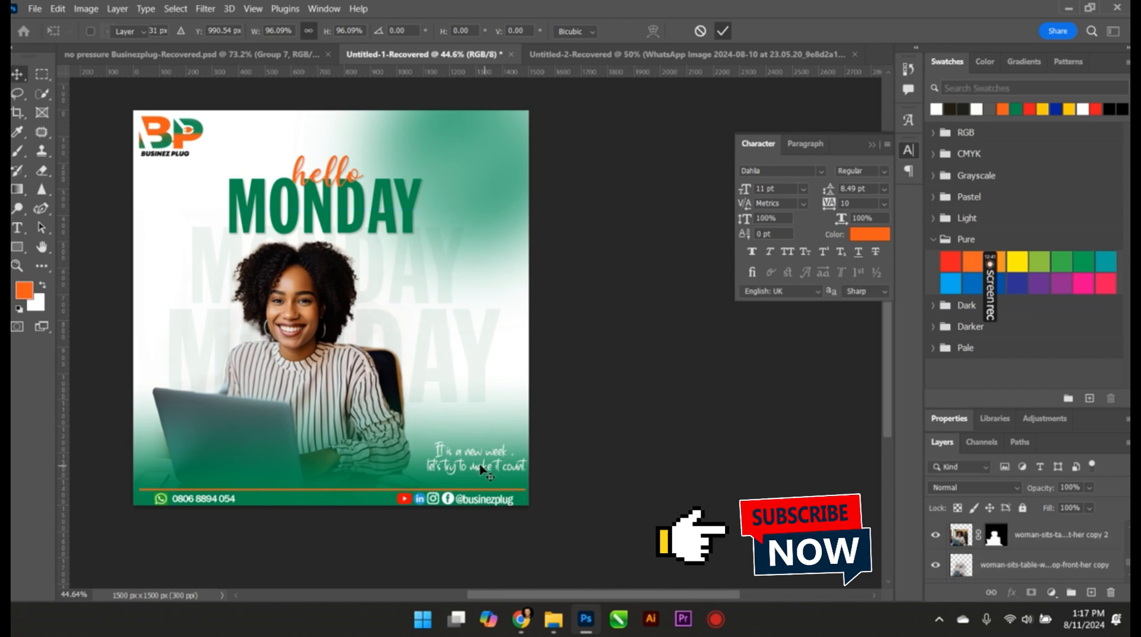
Enlarge the "It is a new week, let's try to make it count." tagline to about 112% and shift it slightly down.
scroll(484, 470, "up", 9)
left_click(476, 469)
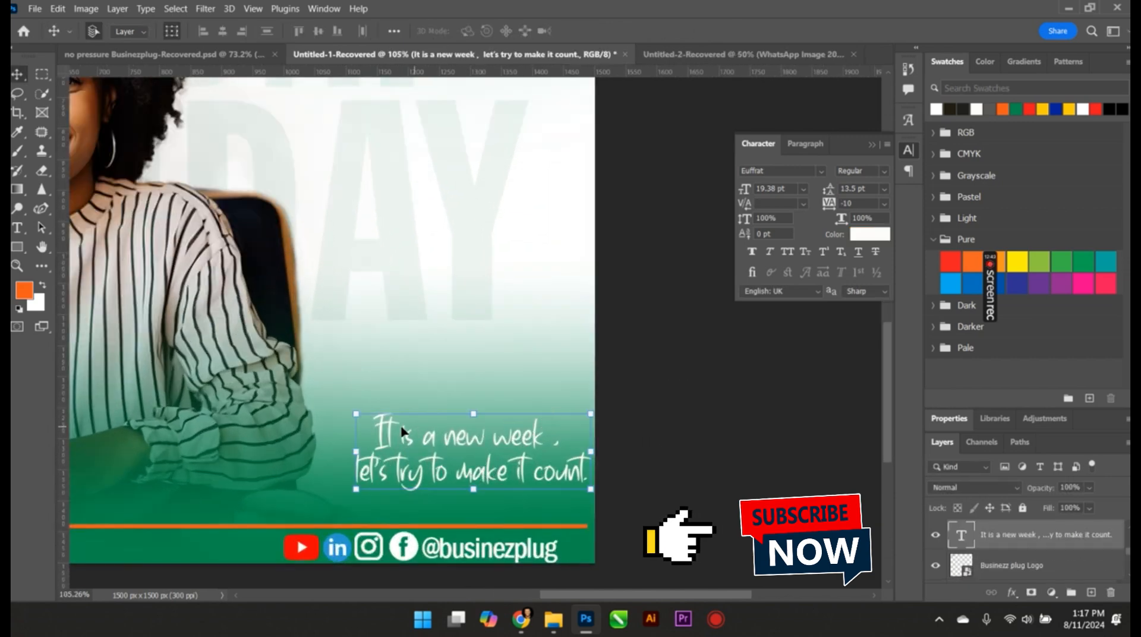
left_click_drag(361, 417, 325, 395)
left_click_drag(416, 473, 414, 488)
scroll(414, 487, "down", 8)
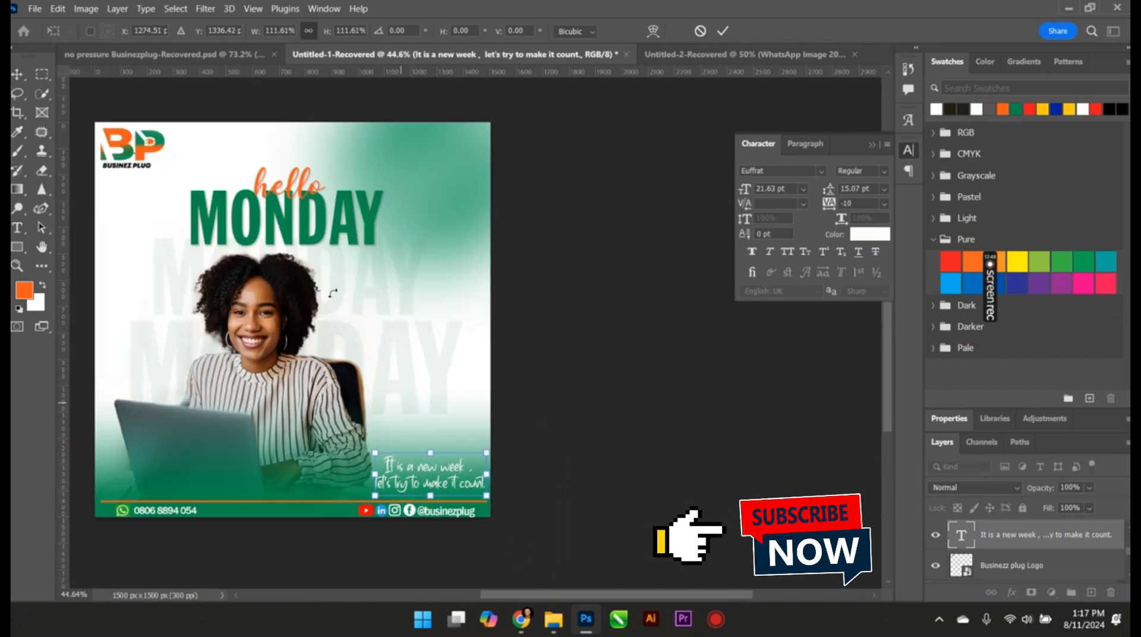
scroll(292, 224, "up", 3)
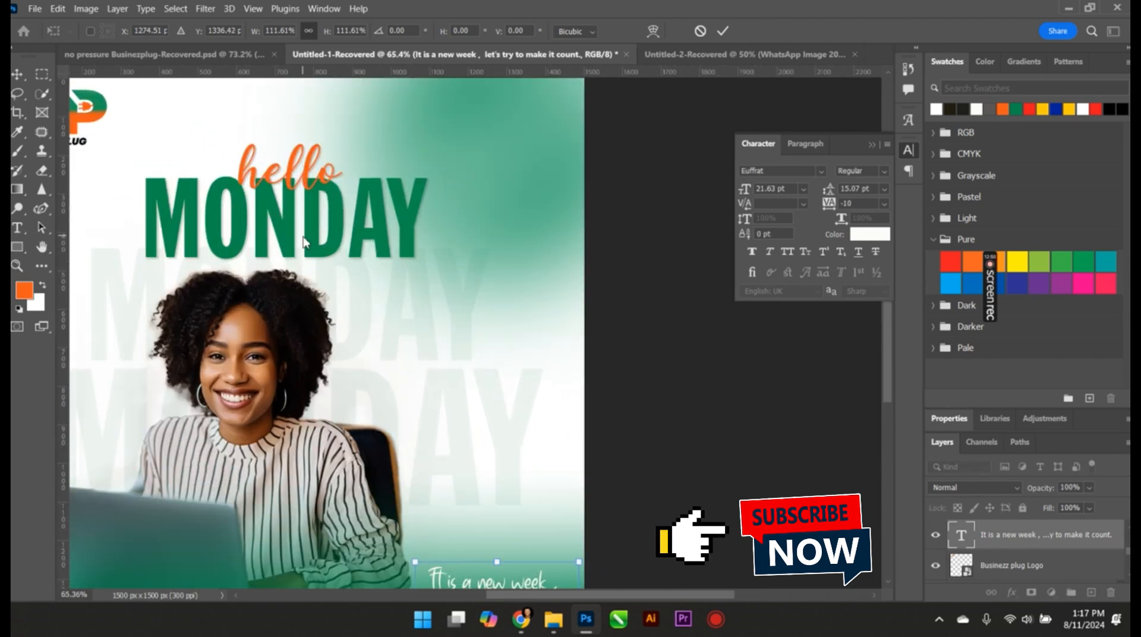
left_click(723, 30)
Enlarge the Businez Plug logo in the flyer's corner to a scale of about 57.5%.
scroll(591, 413, "down", 3)
scroll(348, 414, "up", 4)
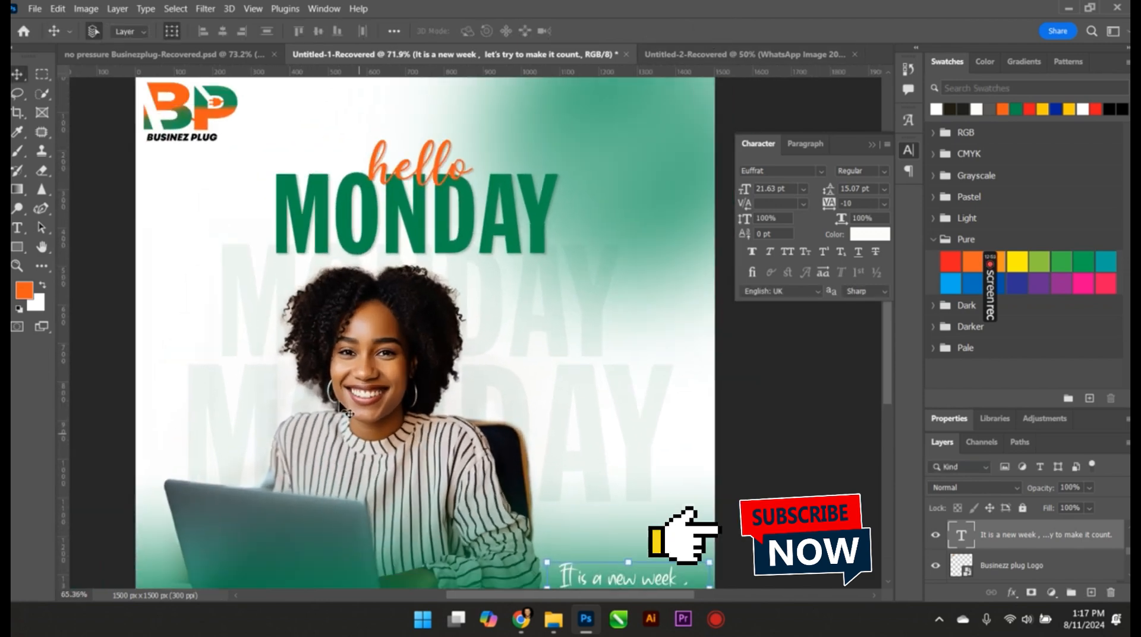
scroll(348, 414, "down", 3)
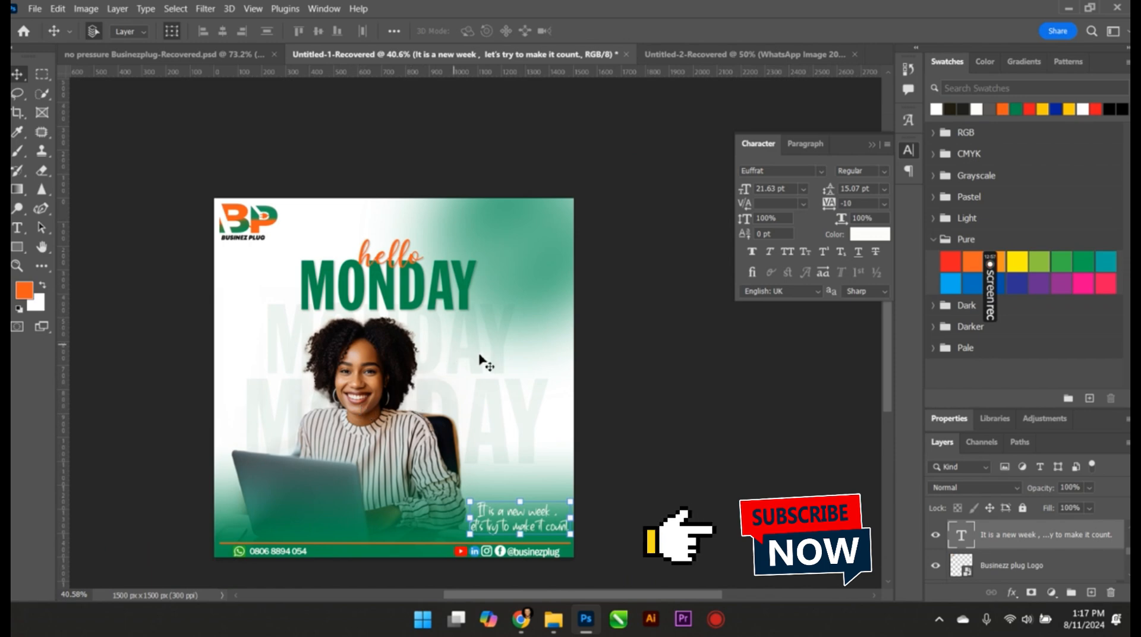
scroll(491, 392, "down", 1)
scroll(315, 268, "up", 2)
left_click(306, 260)
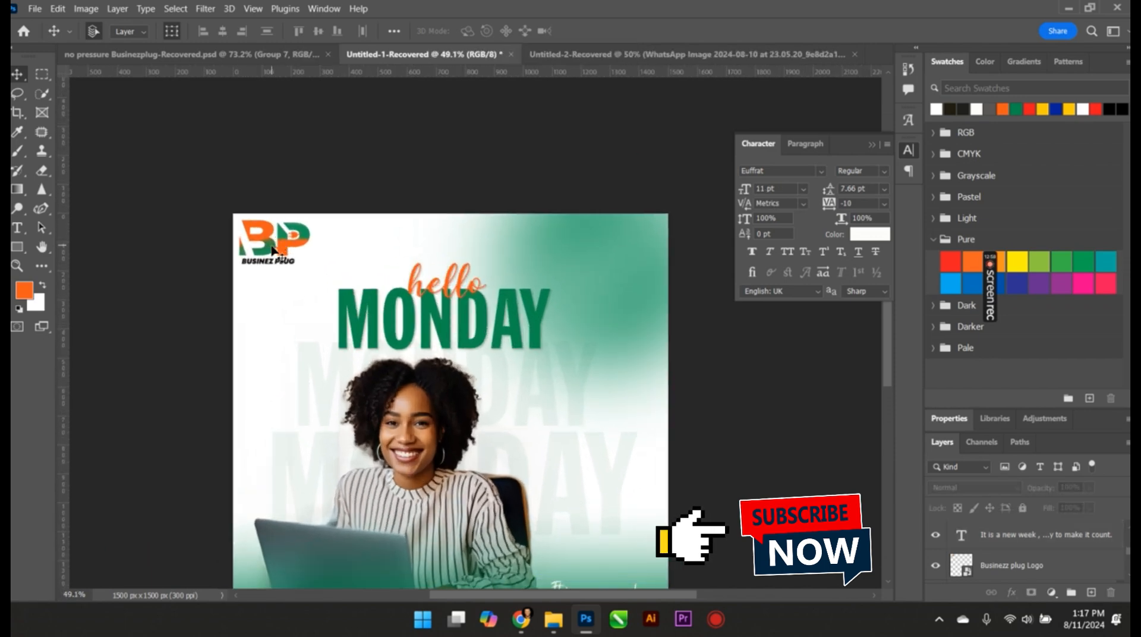
mouse_move(312, 266)
left_mouse_down()
mouse_move(329, 277)
mouse_move(312, 258)
left_mouse_up()
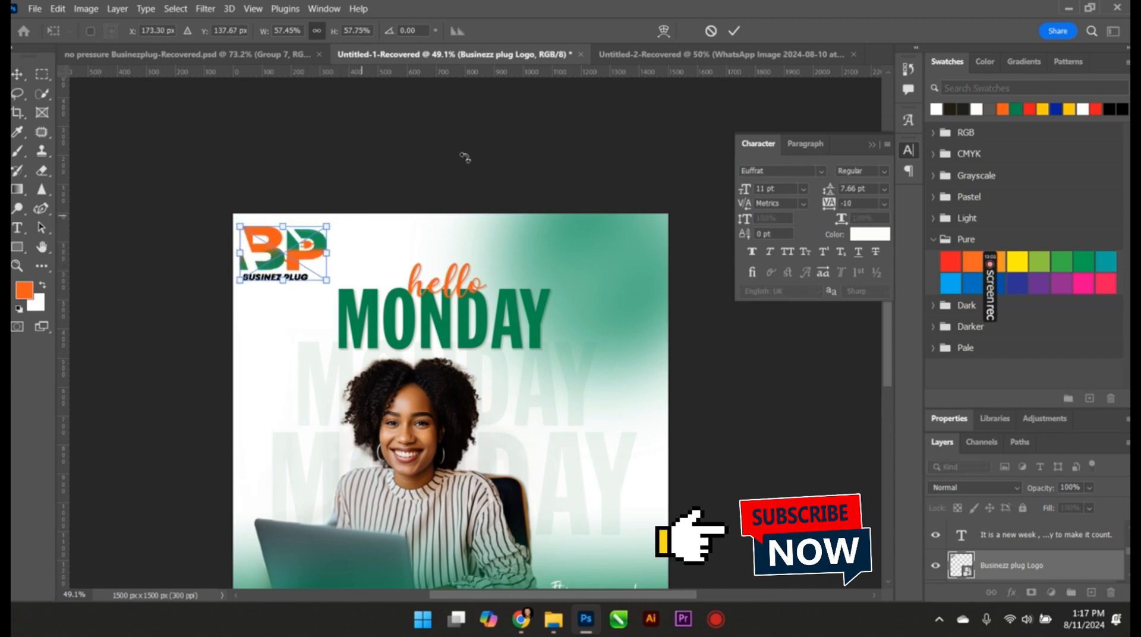
left_click(735, 32)
Examine the finished flyer as a whole and up close, checking the headline, photo, tagline and contact footer.
key("ctrl+minus")
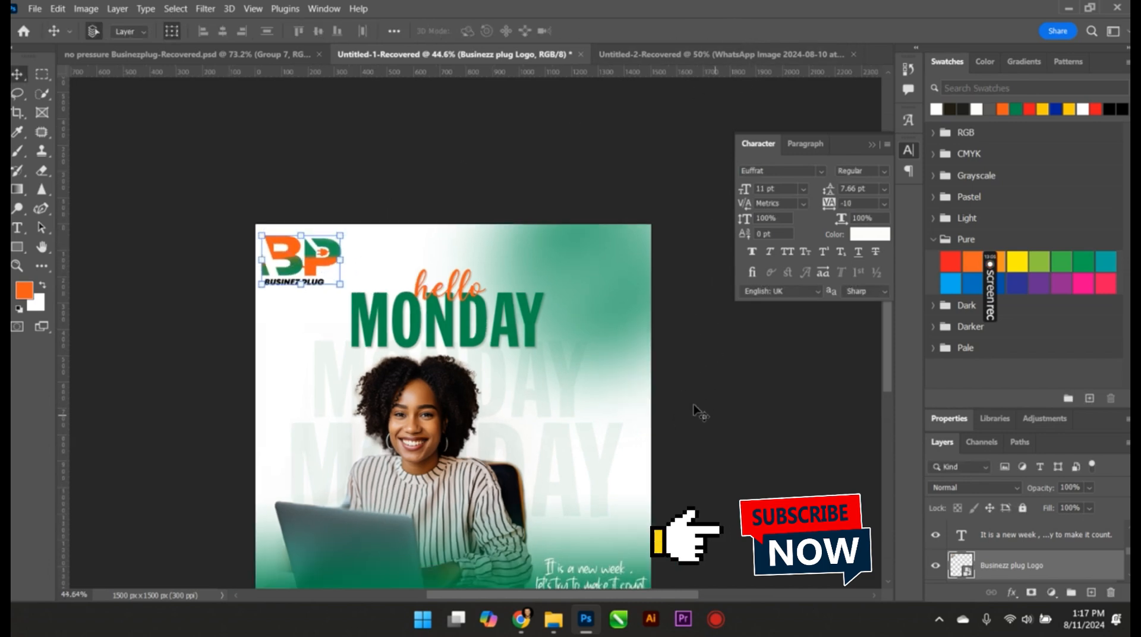
scroll(373, 452, "up", 3)
scroll(387, 442, "down", 2)
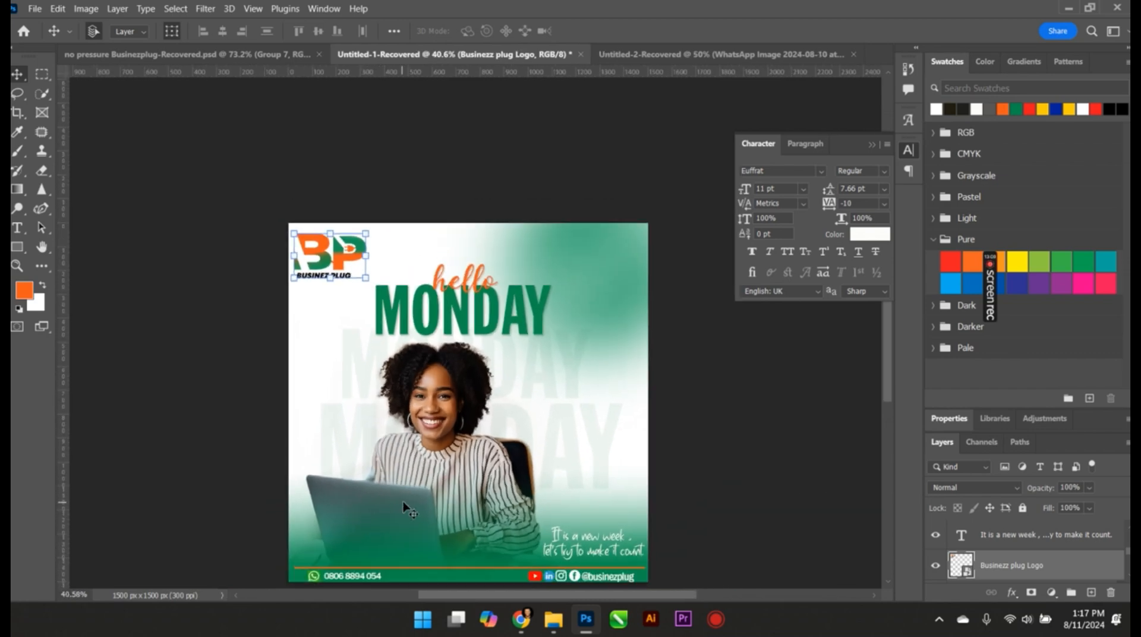
scroll(593, 414, "down", 4)
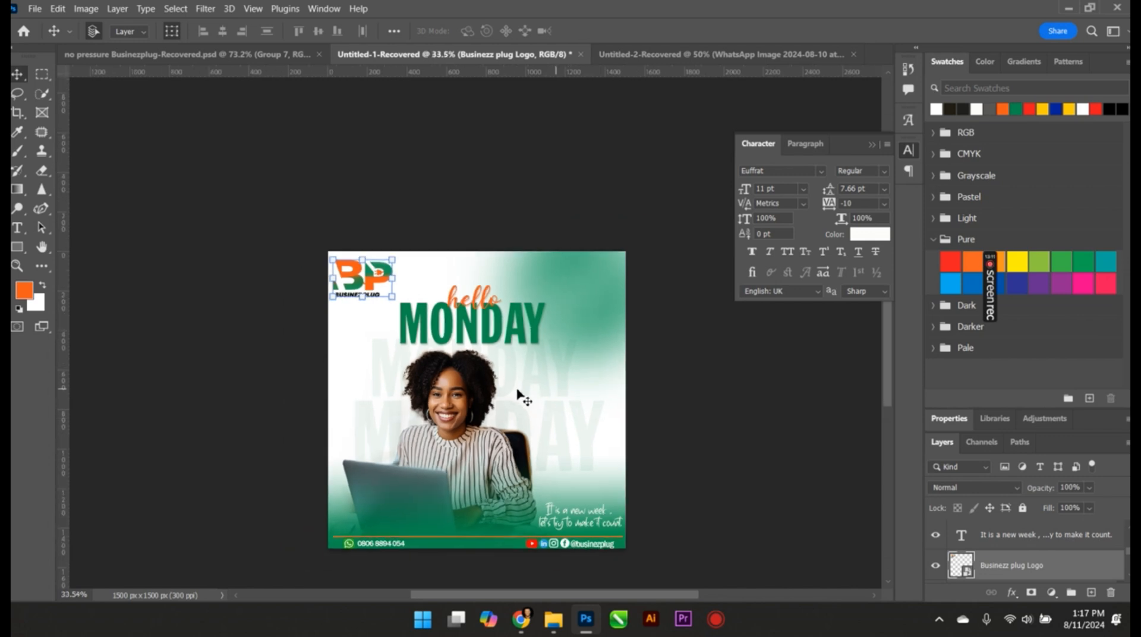
scroll(456, 427, "up", 5)
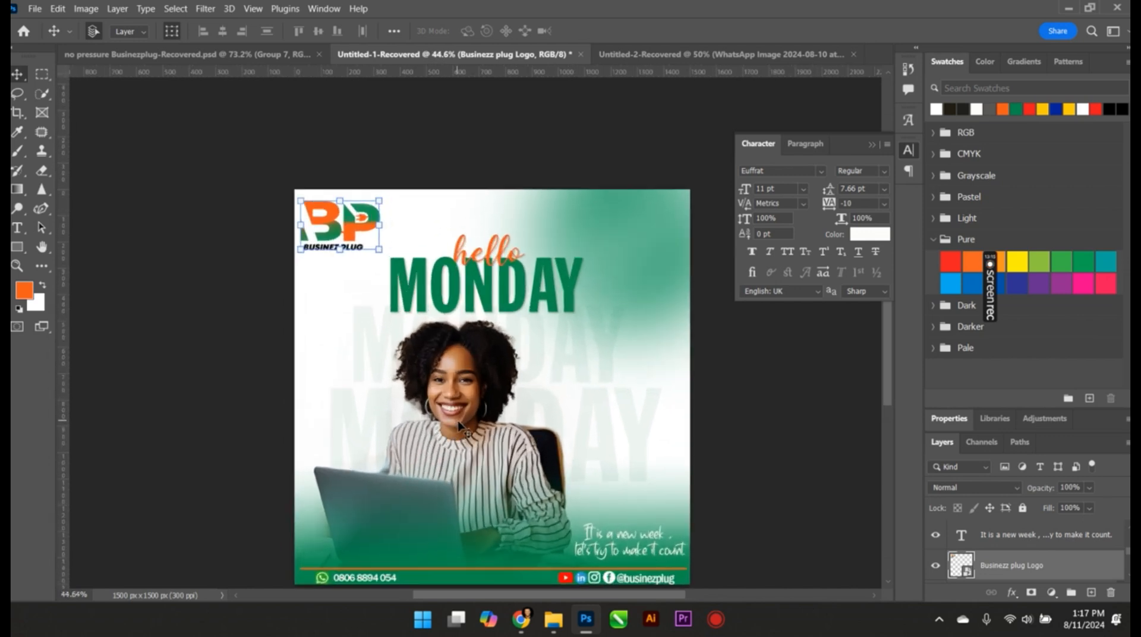
scroll(461, 585, "up", 1)
scroll(461, 585, "up", 1)
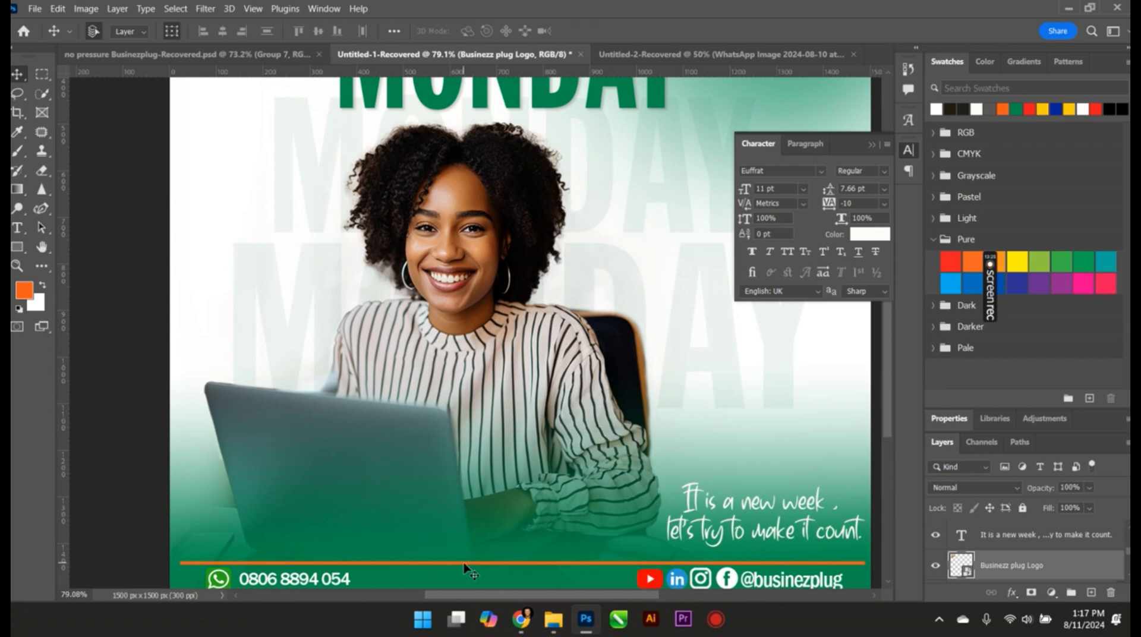
scroll(465, 567, "down", 3)
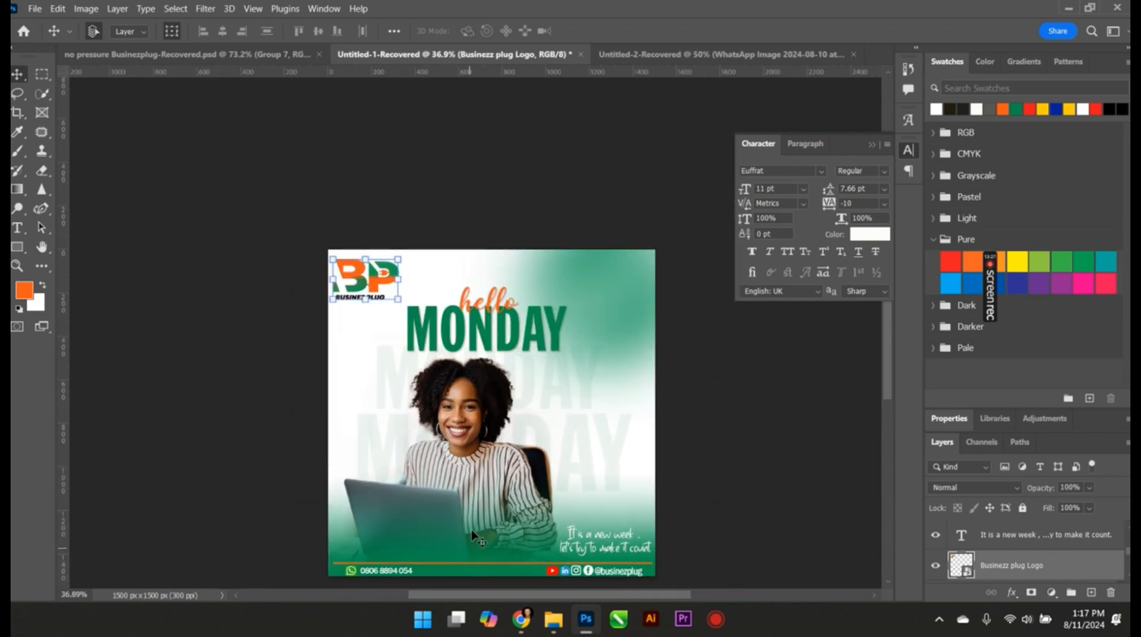
scroll(471, 474, "up", 2)
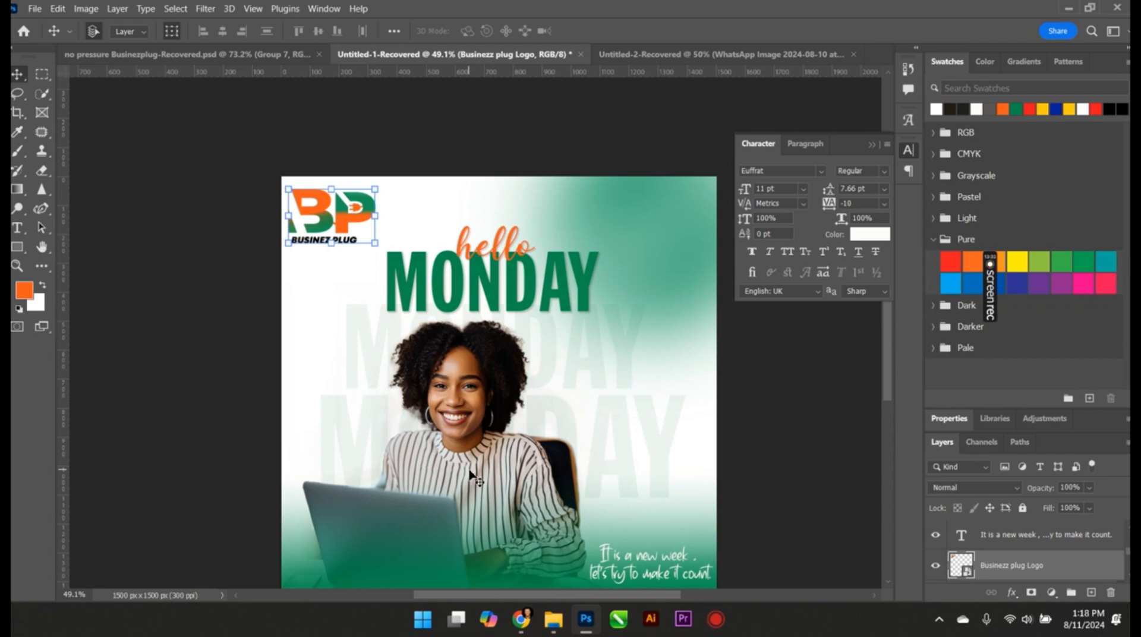
scroll(497, 434, "down", 2)
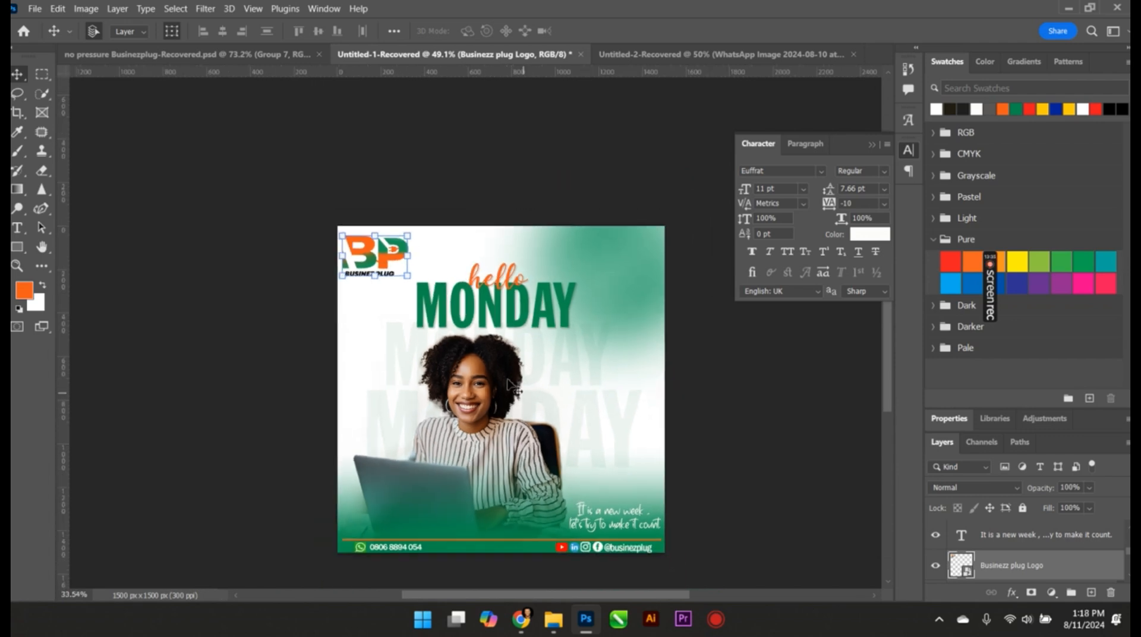
scroll(495, 428, "up", 1)
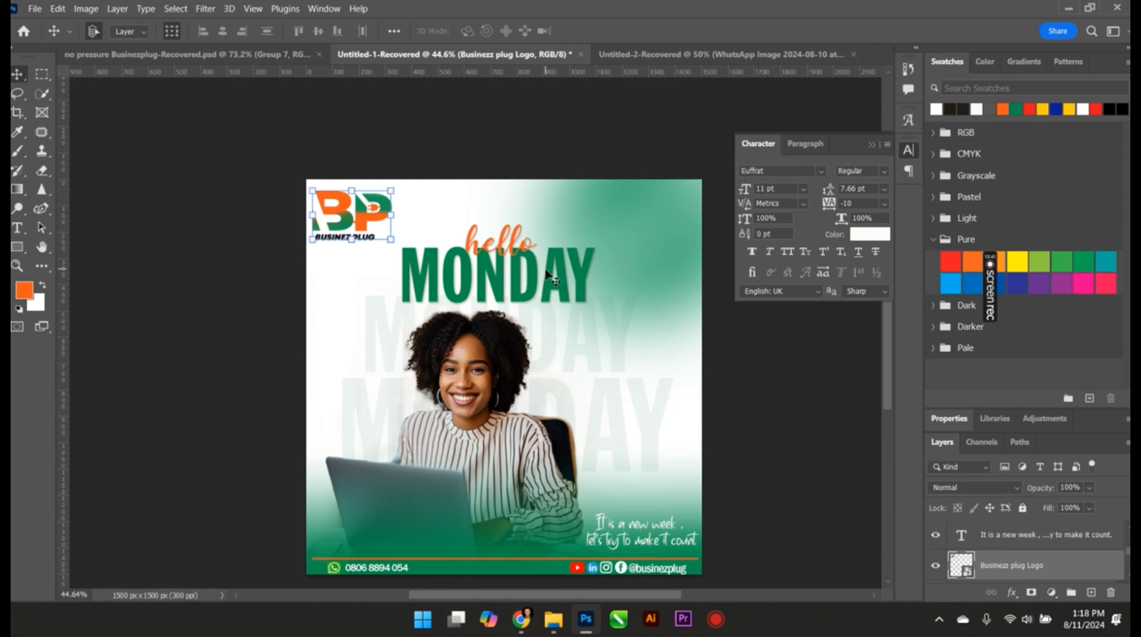
Export the flyer as a PNG file named "monday motivations".
left_click(35, 8)
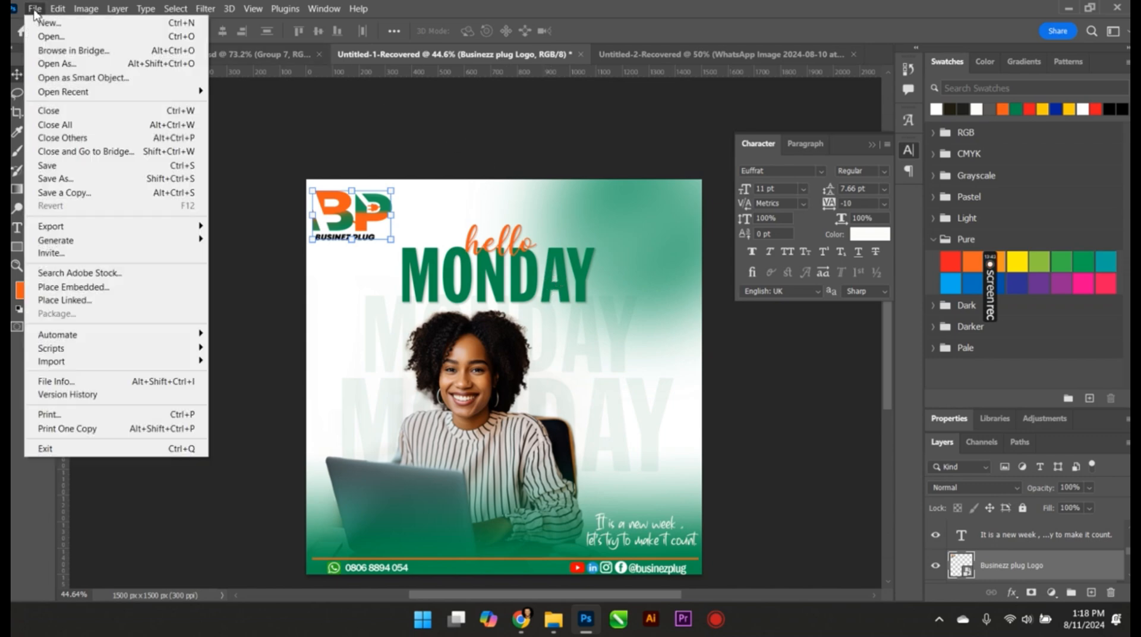
mouse_move(144, 230)
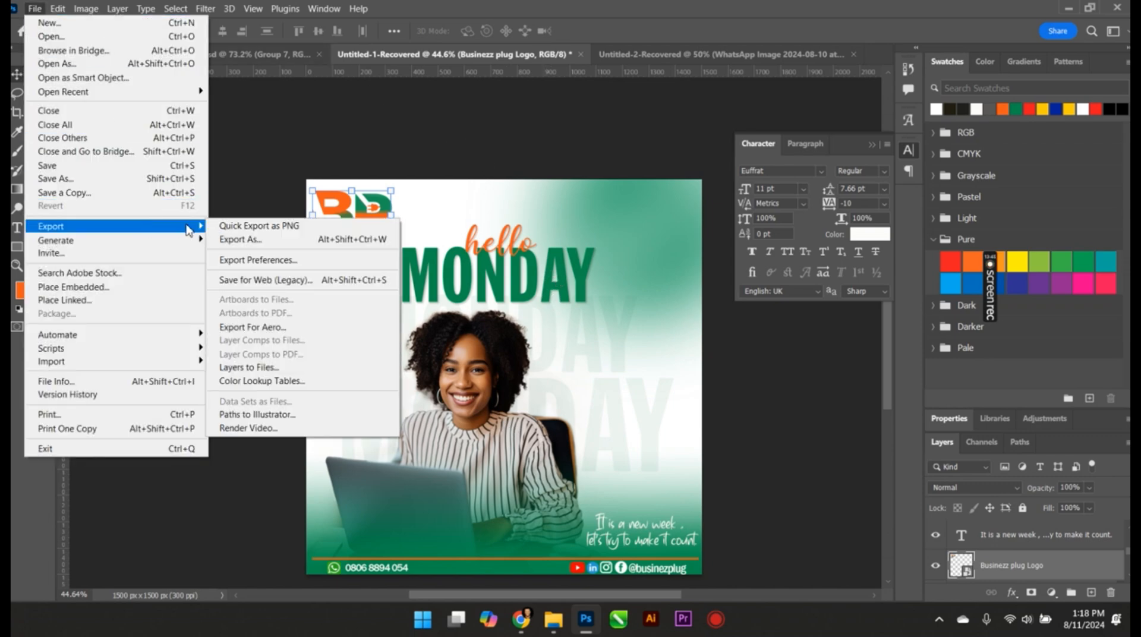
left_click(231, 229)
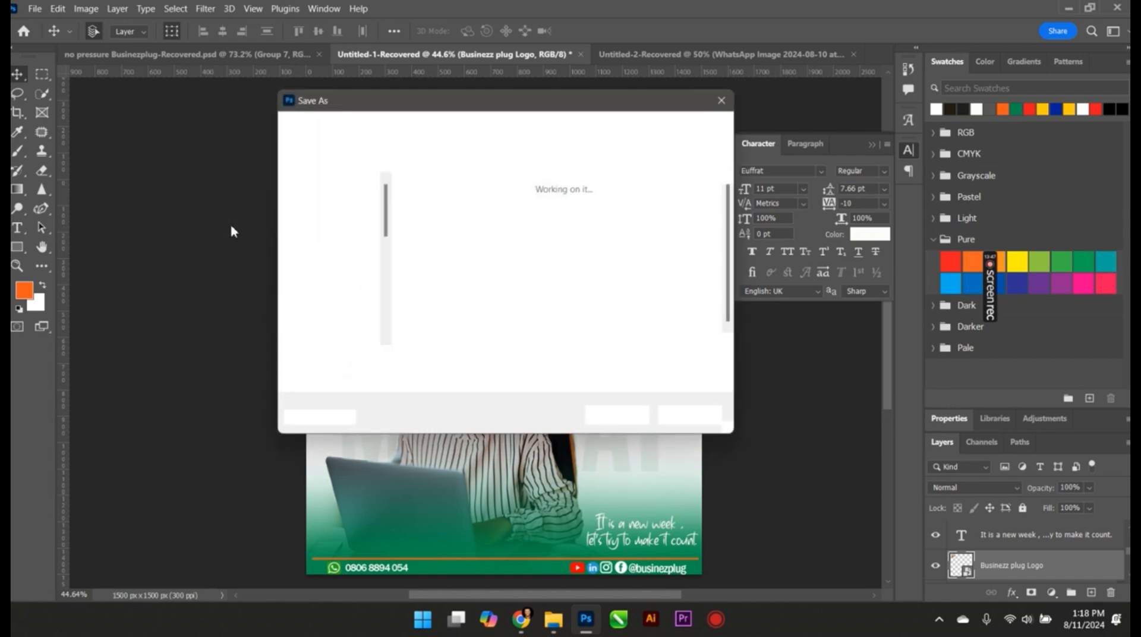
type("m")
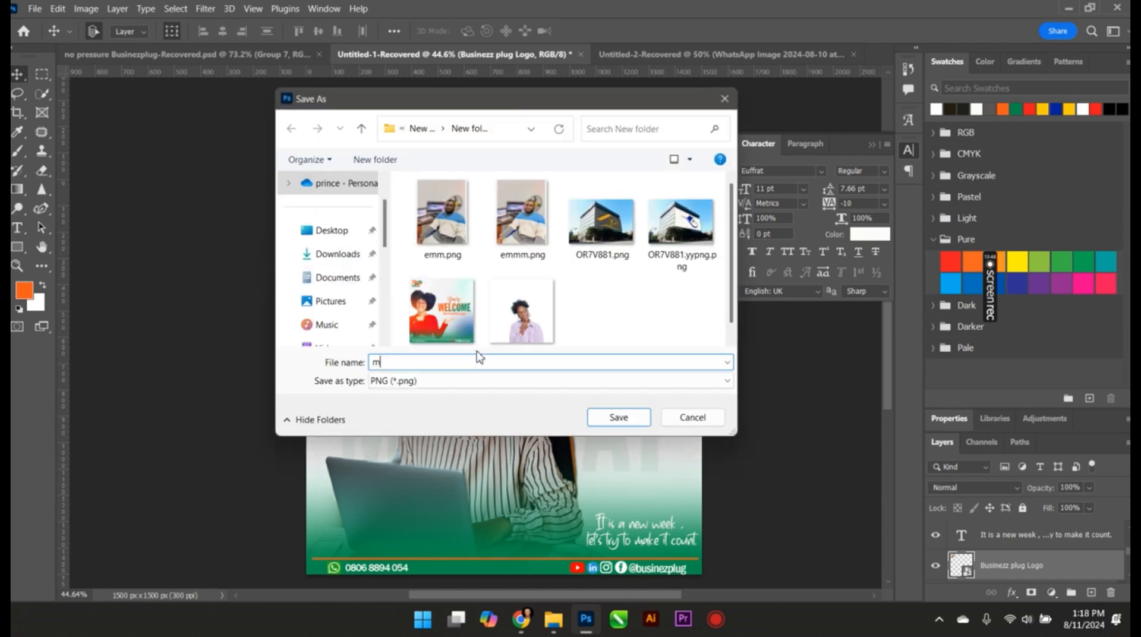
type("onday motivations")
key("Return")
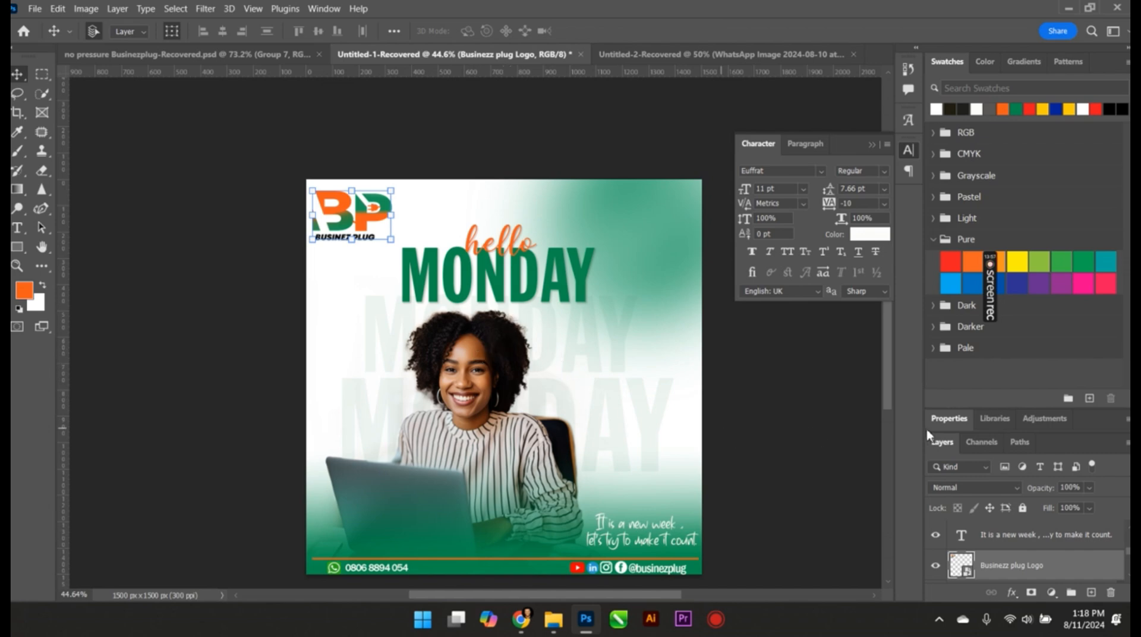
mouse_move(995, 289)
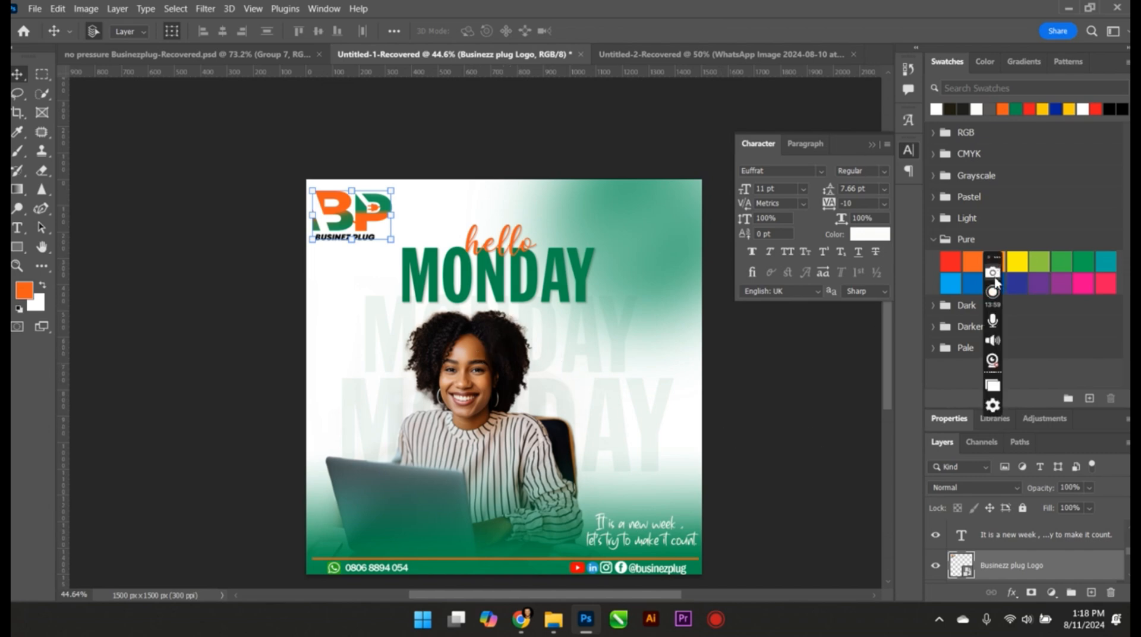